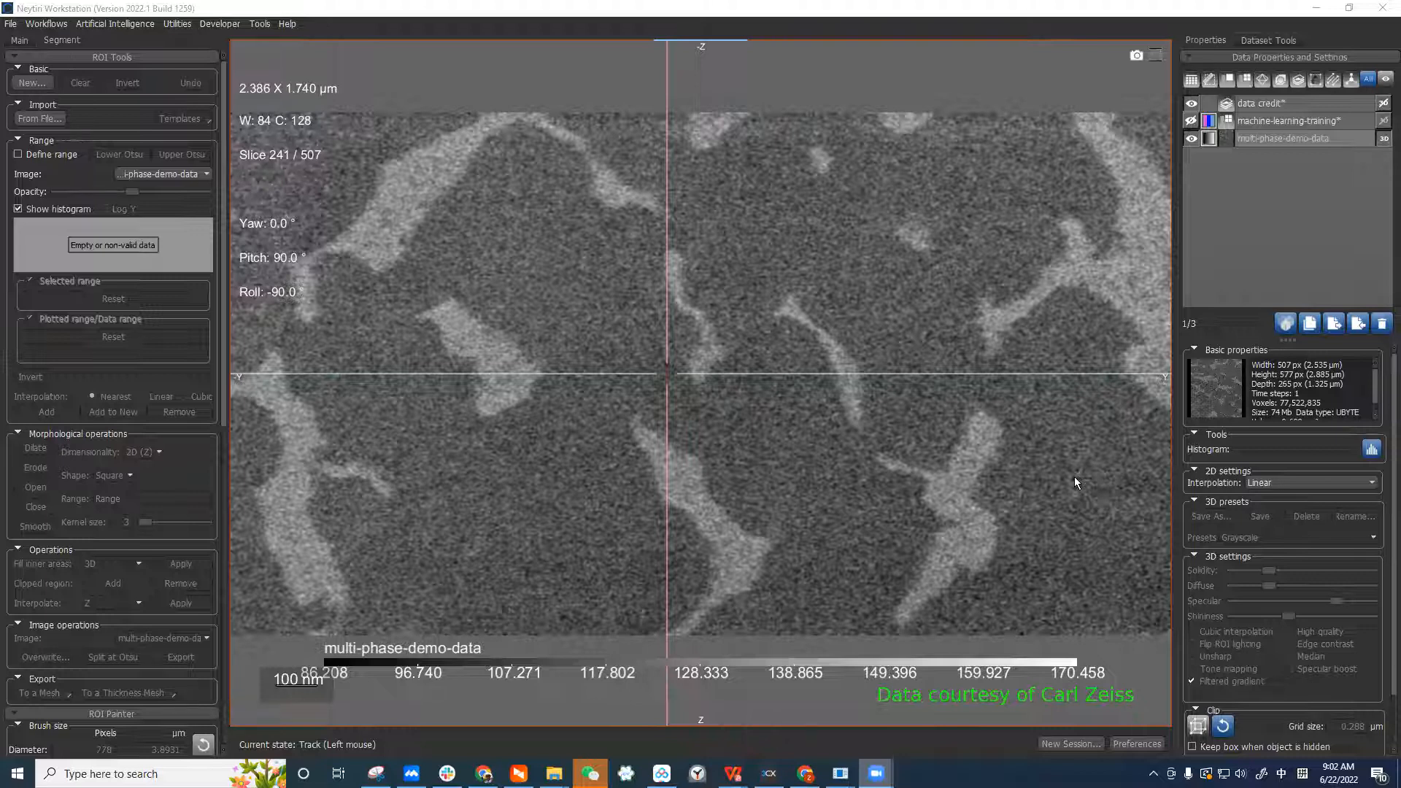
Show multi-phase-demo-data in the four-view layout and enlarge the XY slice view to fill the scene
right_drag(946, 479, 1001, 357)
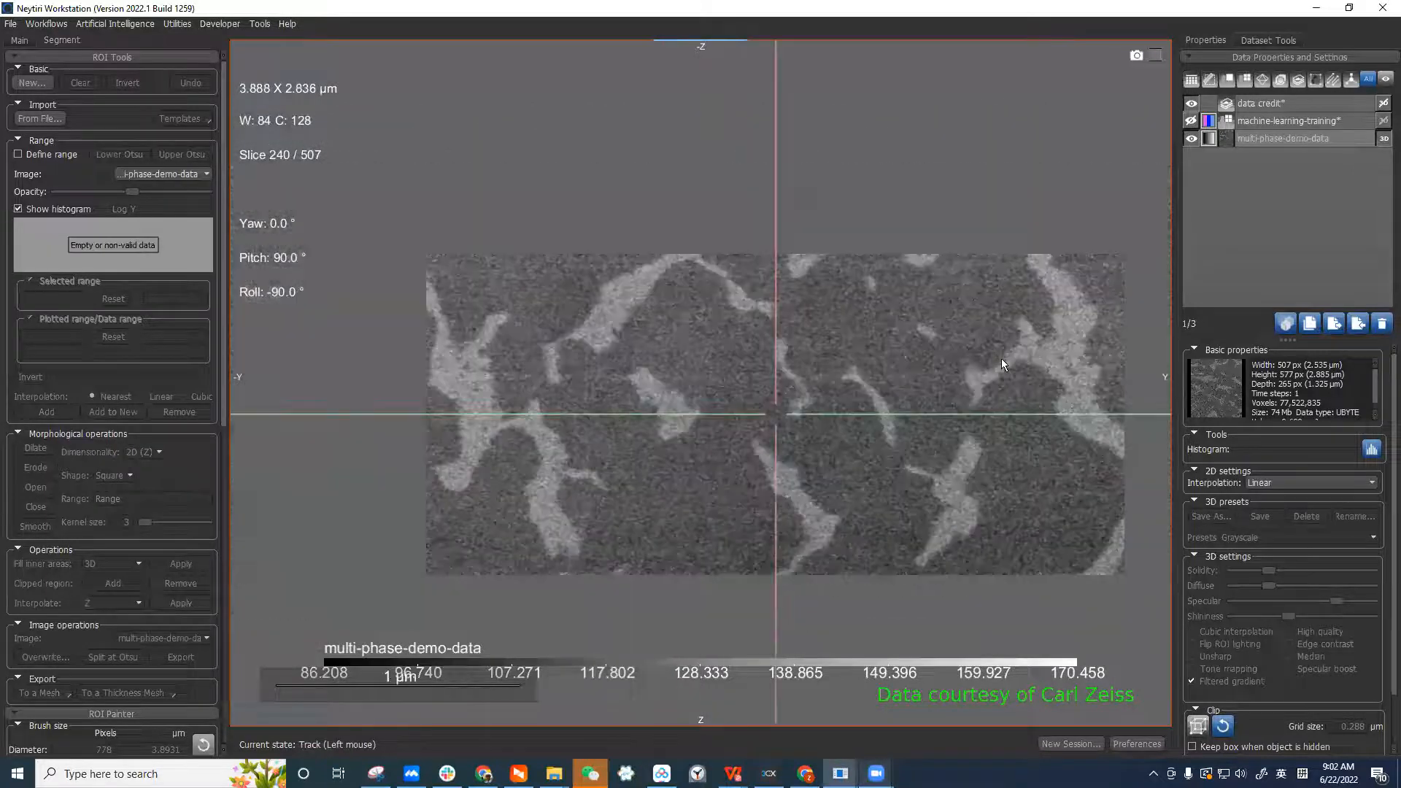
click(20, 40)
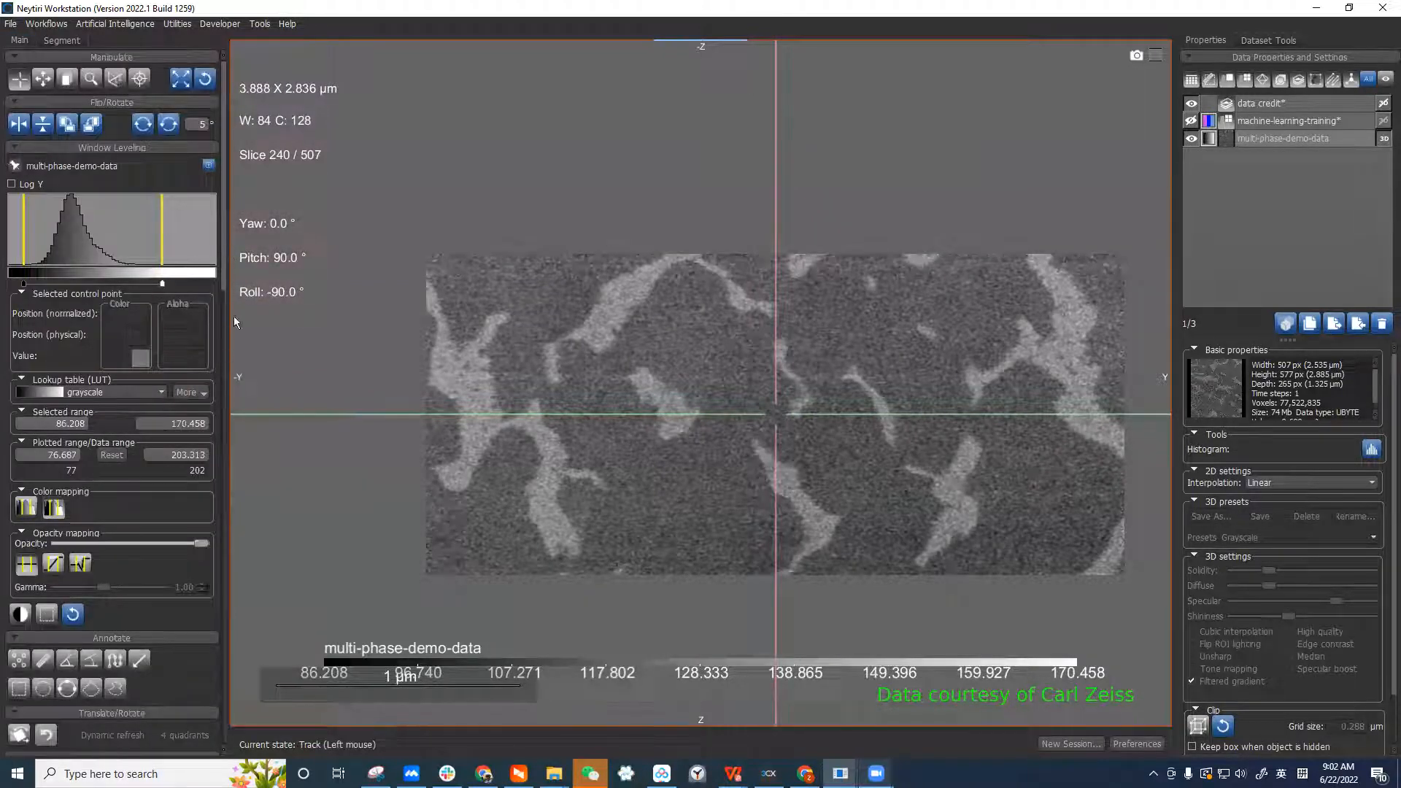
drag(222, 234, 196, 532)
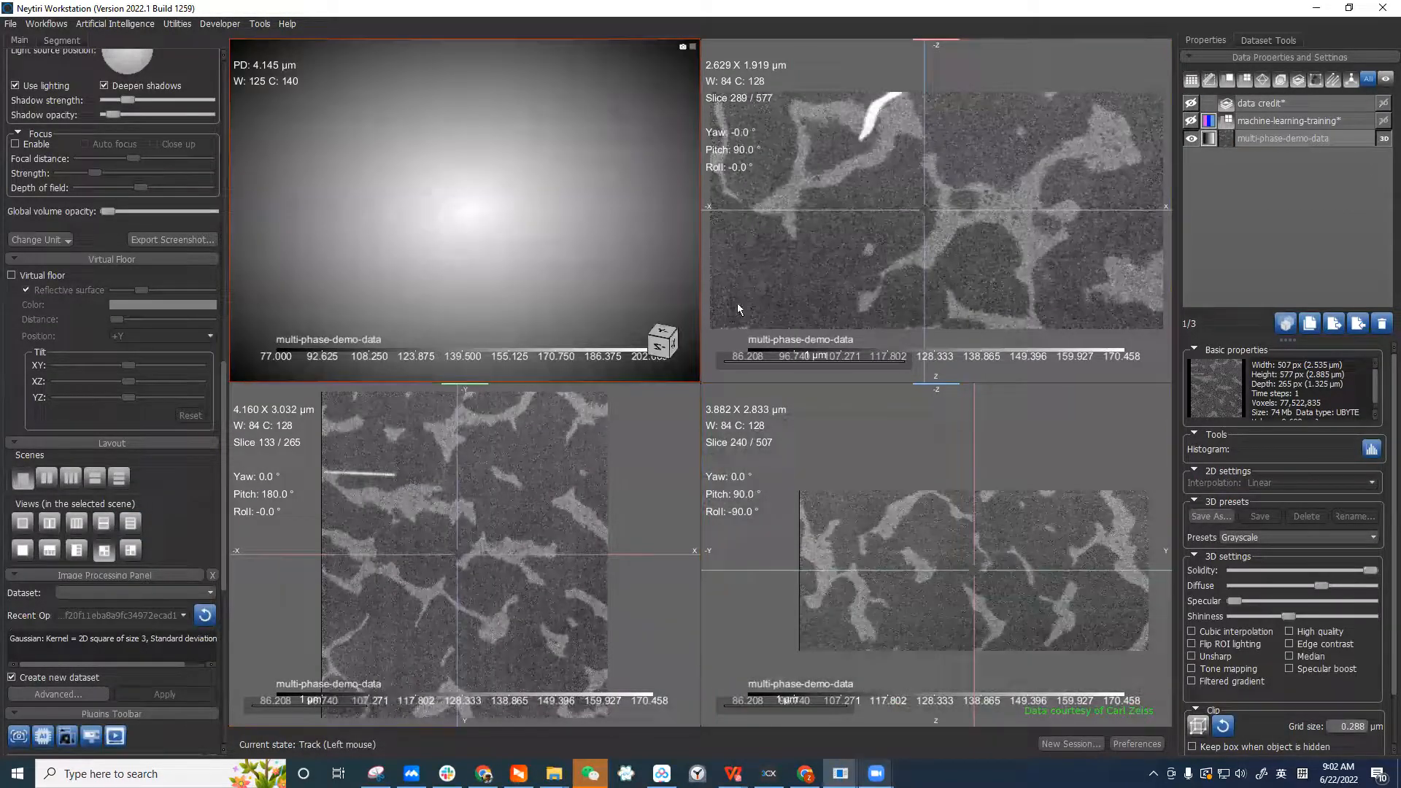
click(635, 484)
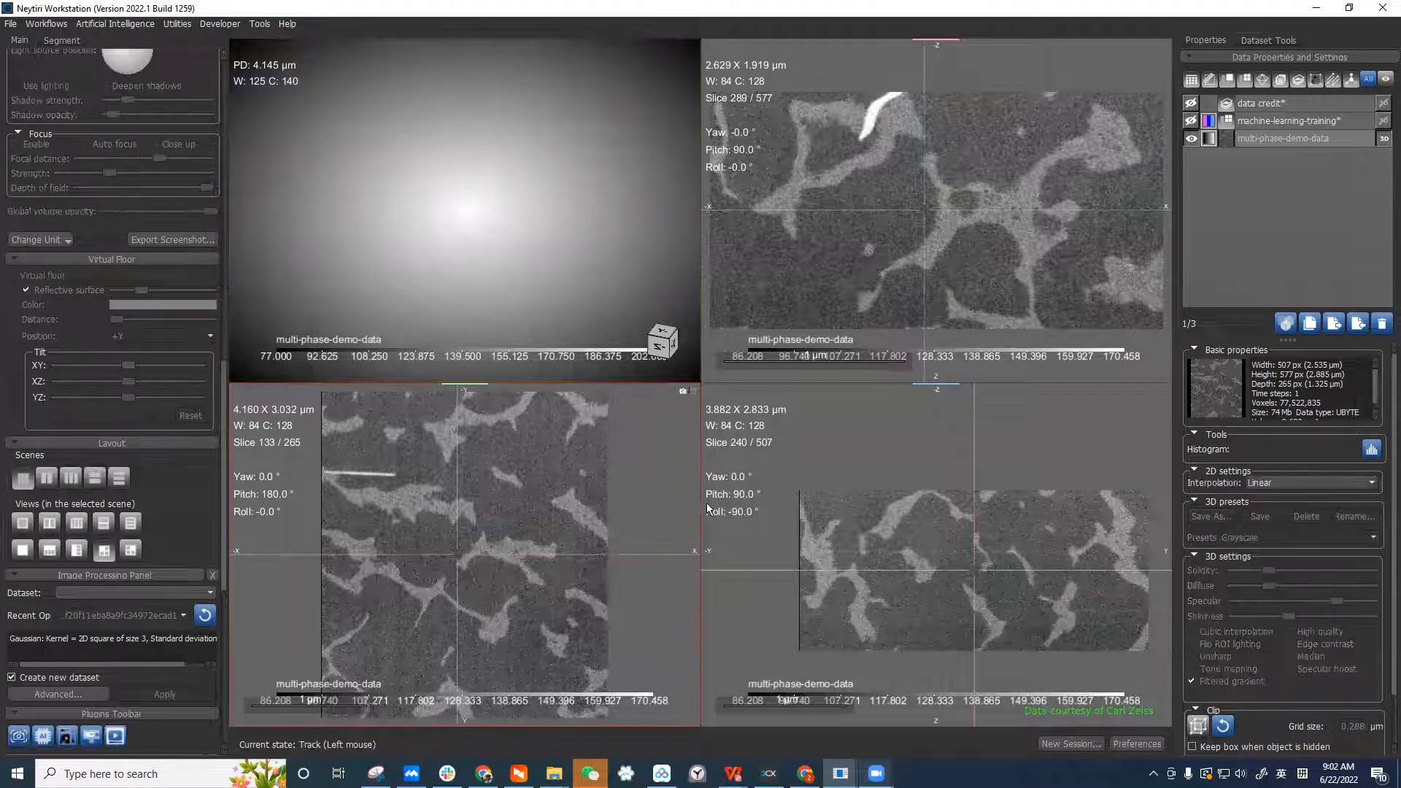
double_click(634, 493)
Examine the bright streak and the surrounding gray phases on slice 128 of the XY view
mouse_move(976, 272)
right_down()
mouse_move(932, 283)
mouse_move(989, 256)
mouse_move(976, 265)
right_up()
scroll(834, 330, down, 4)
ctrl+scroll(760, 253, up, 3)
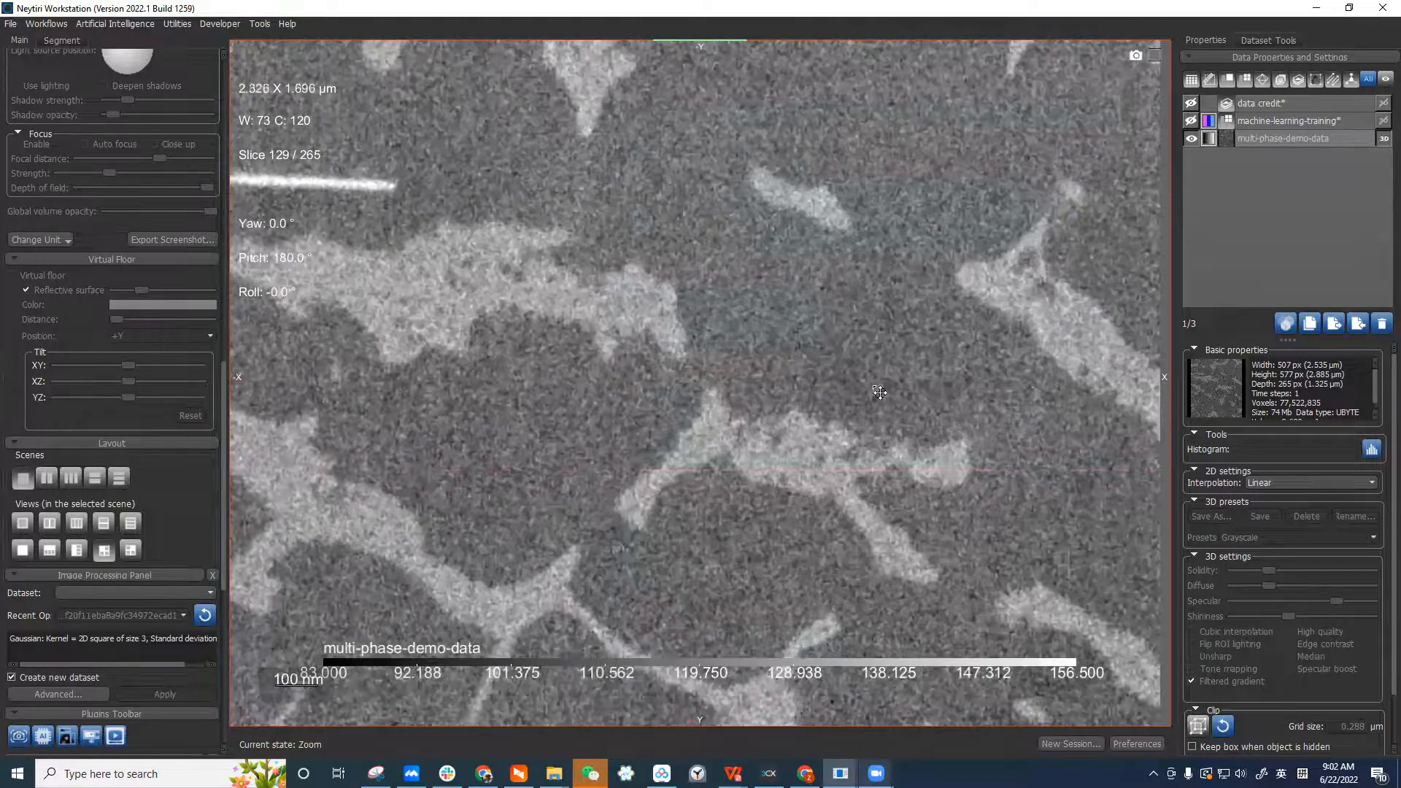
middle_drag(806, 273, 912, 330)
scroll(905, 325, down, 1)
middle_drag(695, 317, 937, 380)
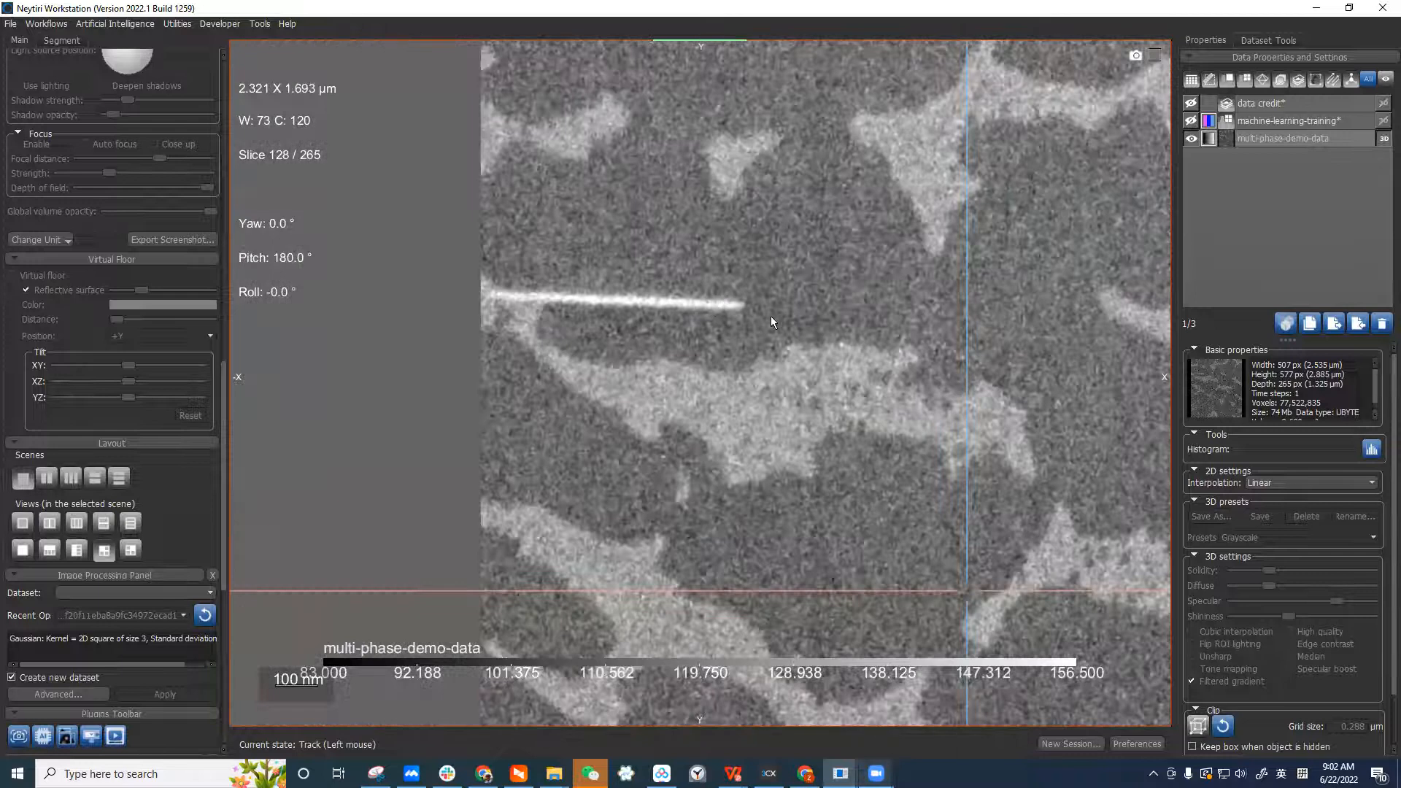
right_drag(894, 265, 890, 297)
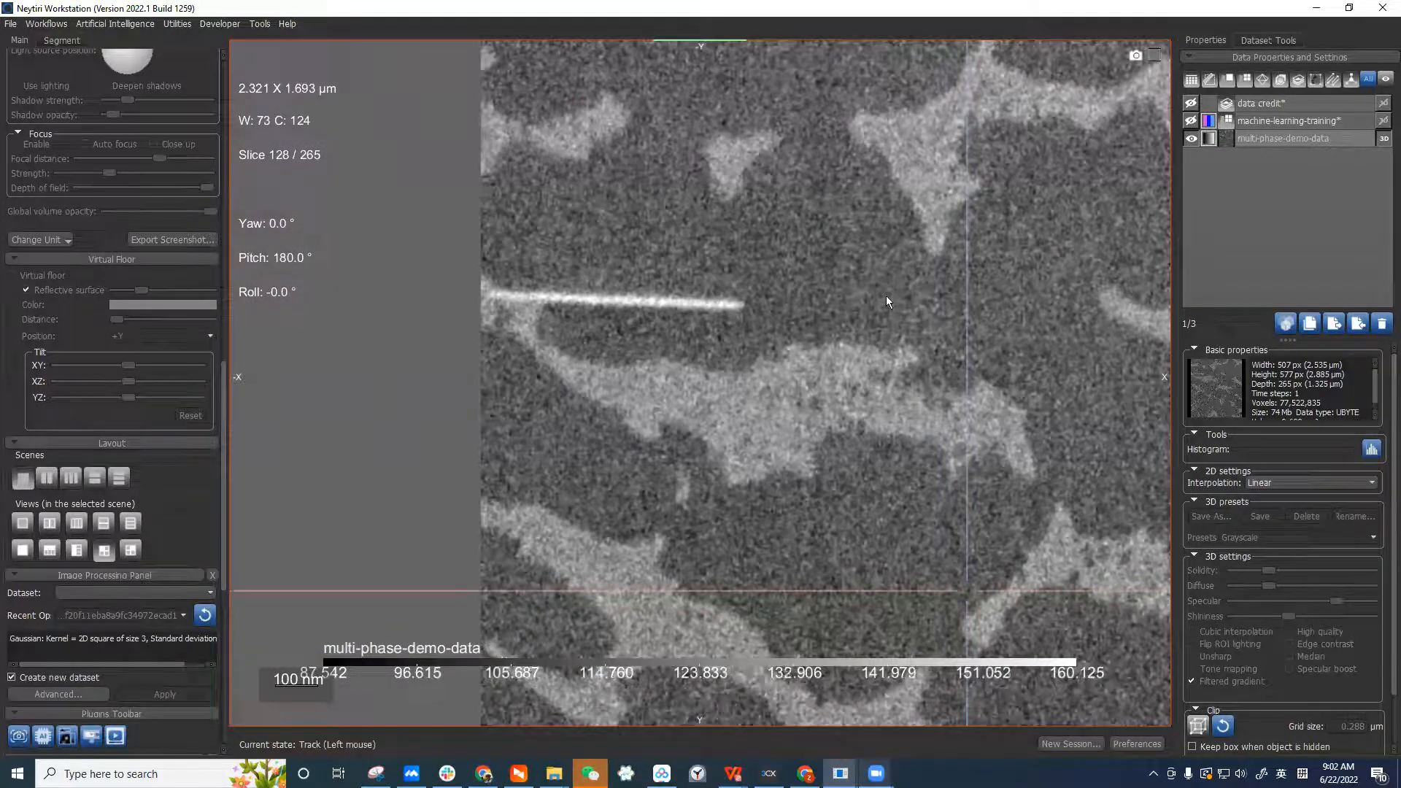
ctrl+scroll(889, 297, up, 2)
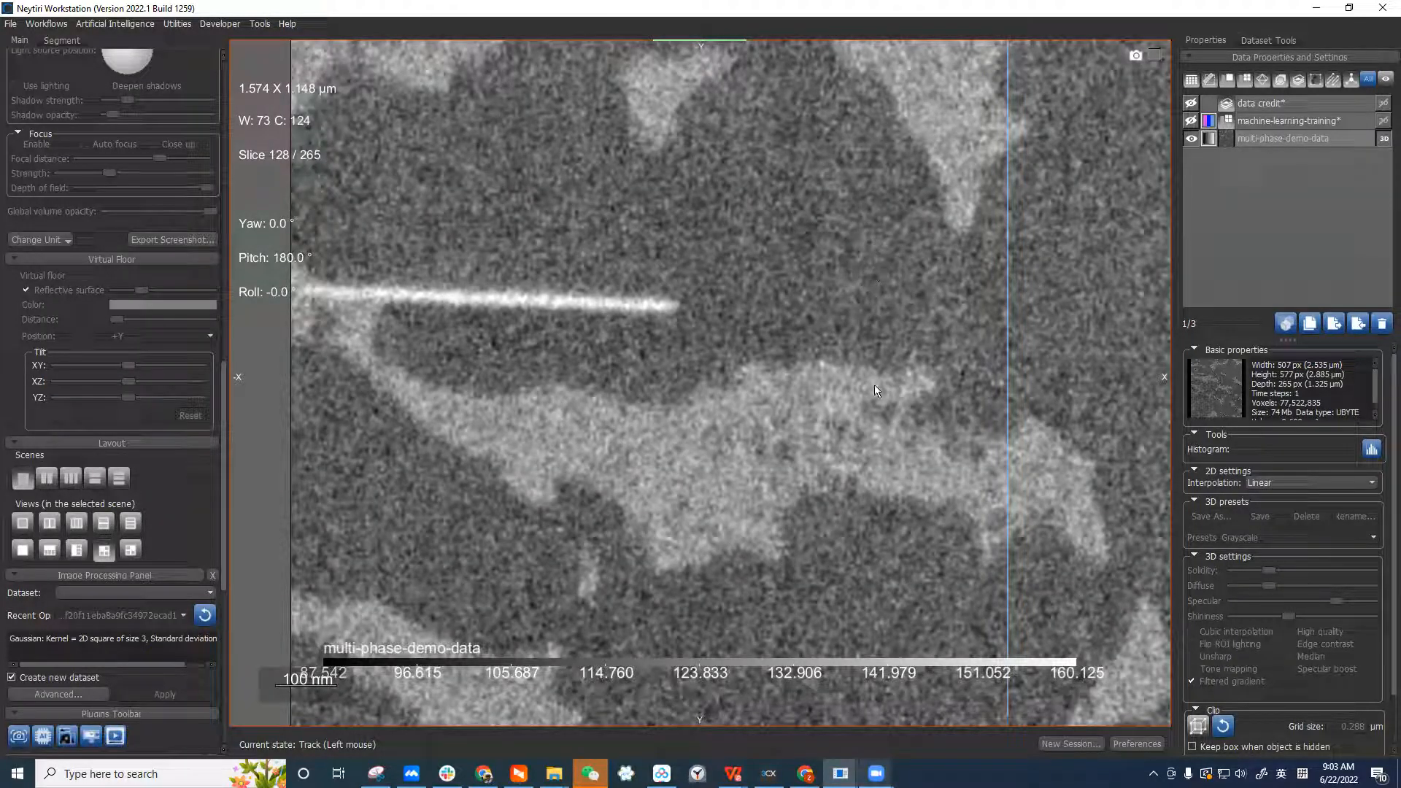
Adjust the window leveling of the XY slice view to about width 70 and center 122
right_drag(957, 431, 703, 284)
middle_drag(704, 284, 505, 242)
right_drag(1005, 423, 1027, 353)
middle_drag(1027, 353, 886, 367)
shift+drag(935, 350, 912, 292)
Enable range definition for ROI segmentation of multi-phase-demo-data and inspect the threshold overlay around the bright streak
click(61, 40)
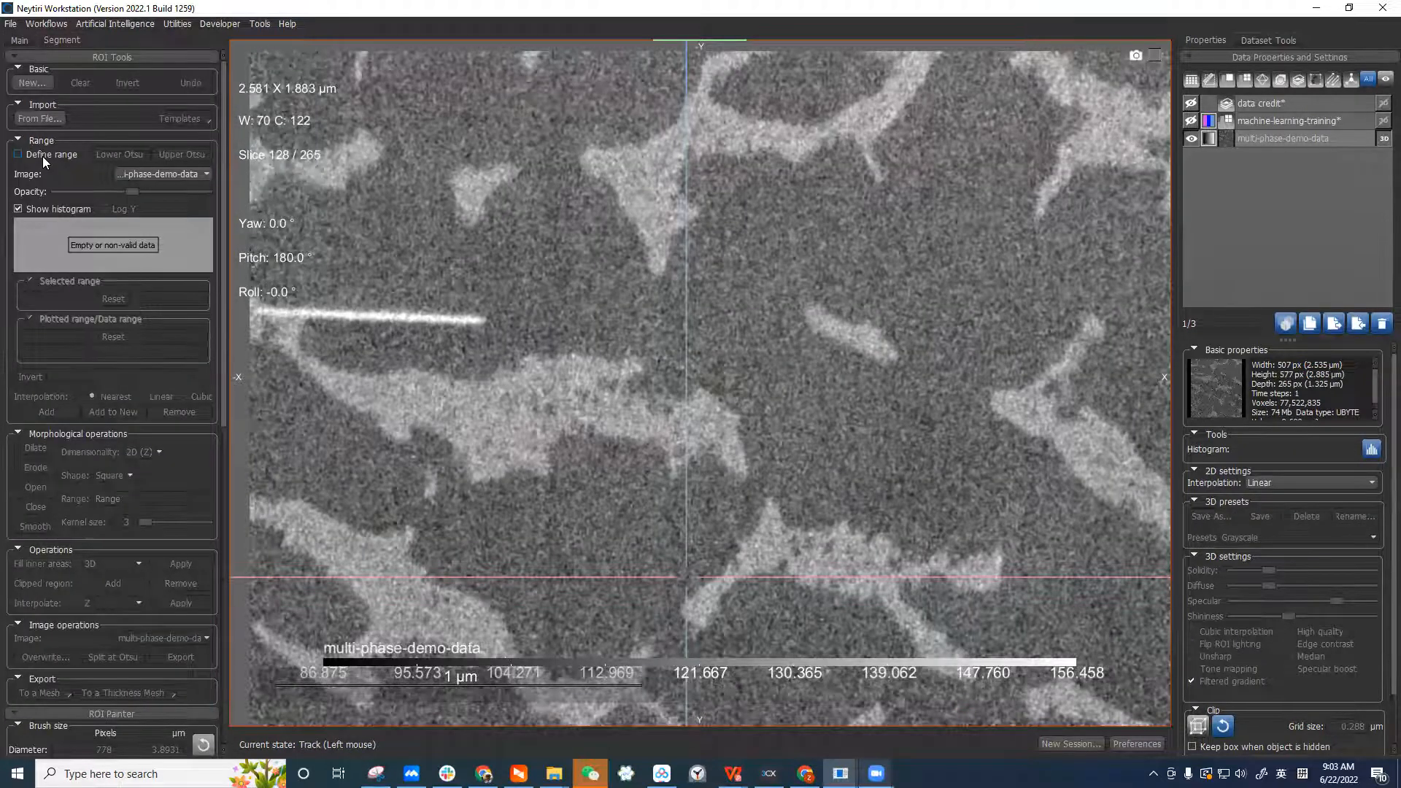
click(18, 154)
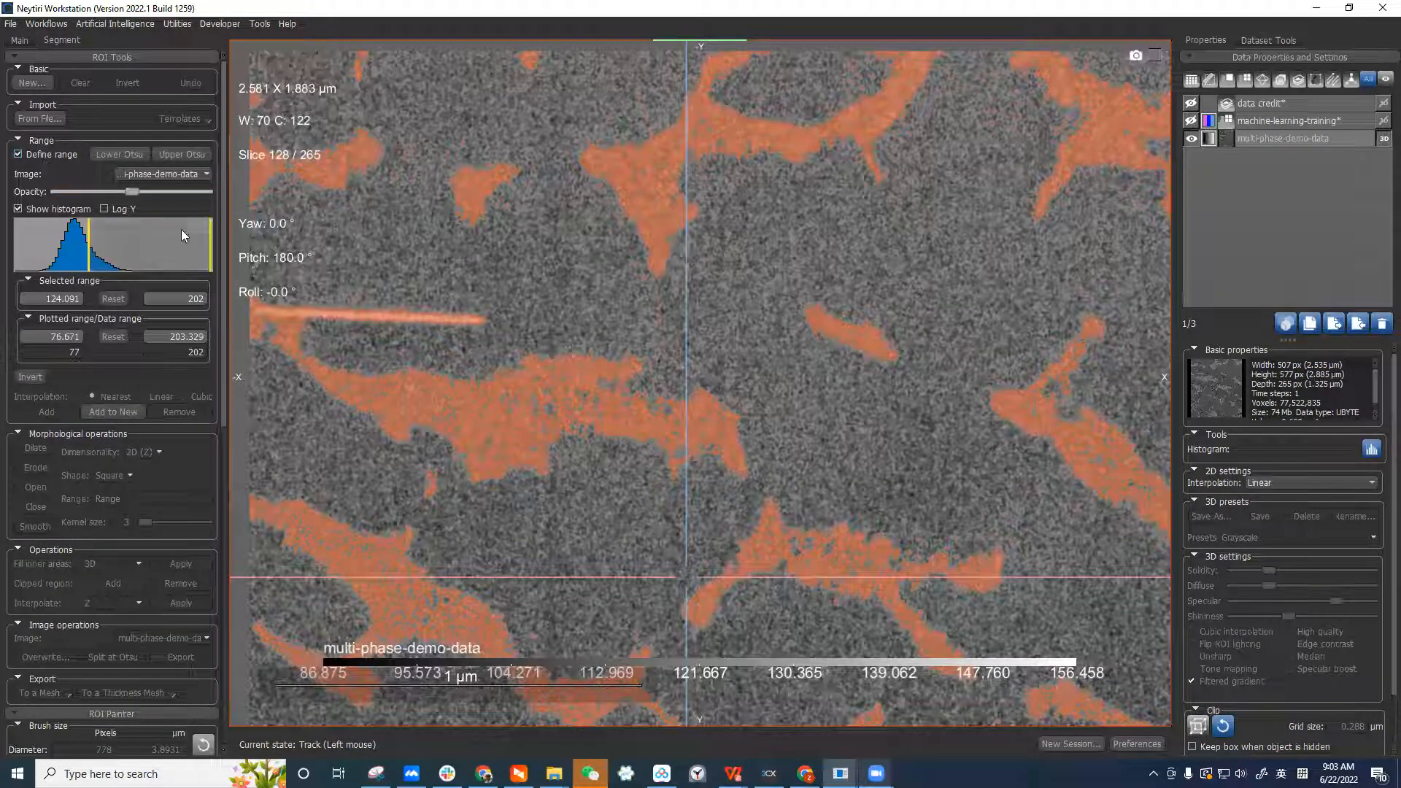
scroll(504, 337, up, 1)
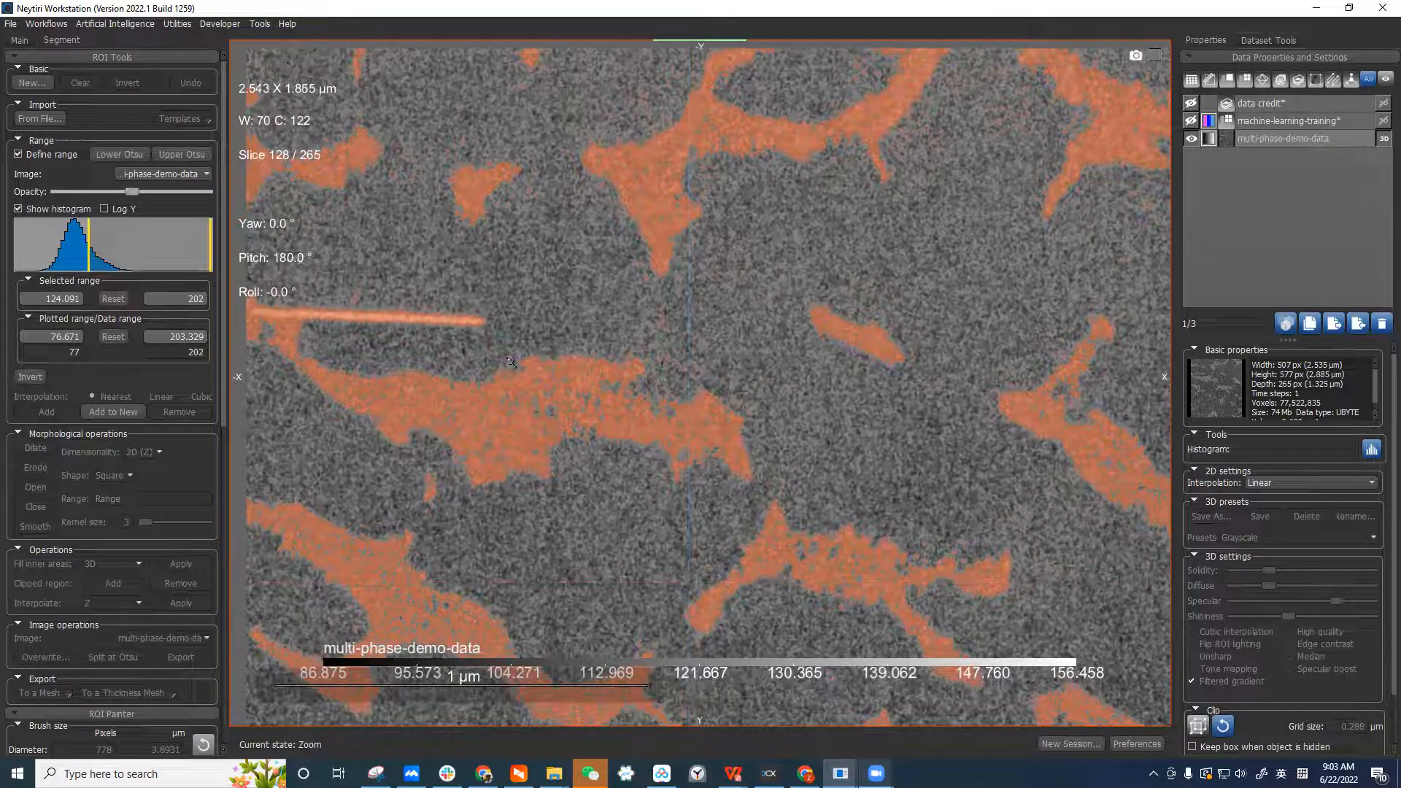
scroll(504, 337, up, 2)
scroll(599, 273, up, 5)
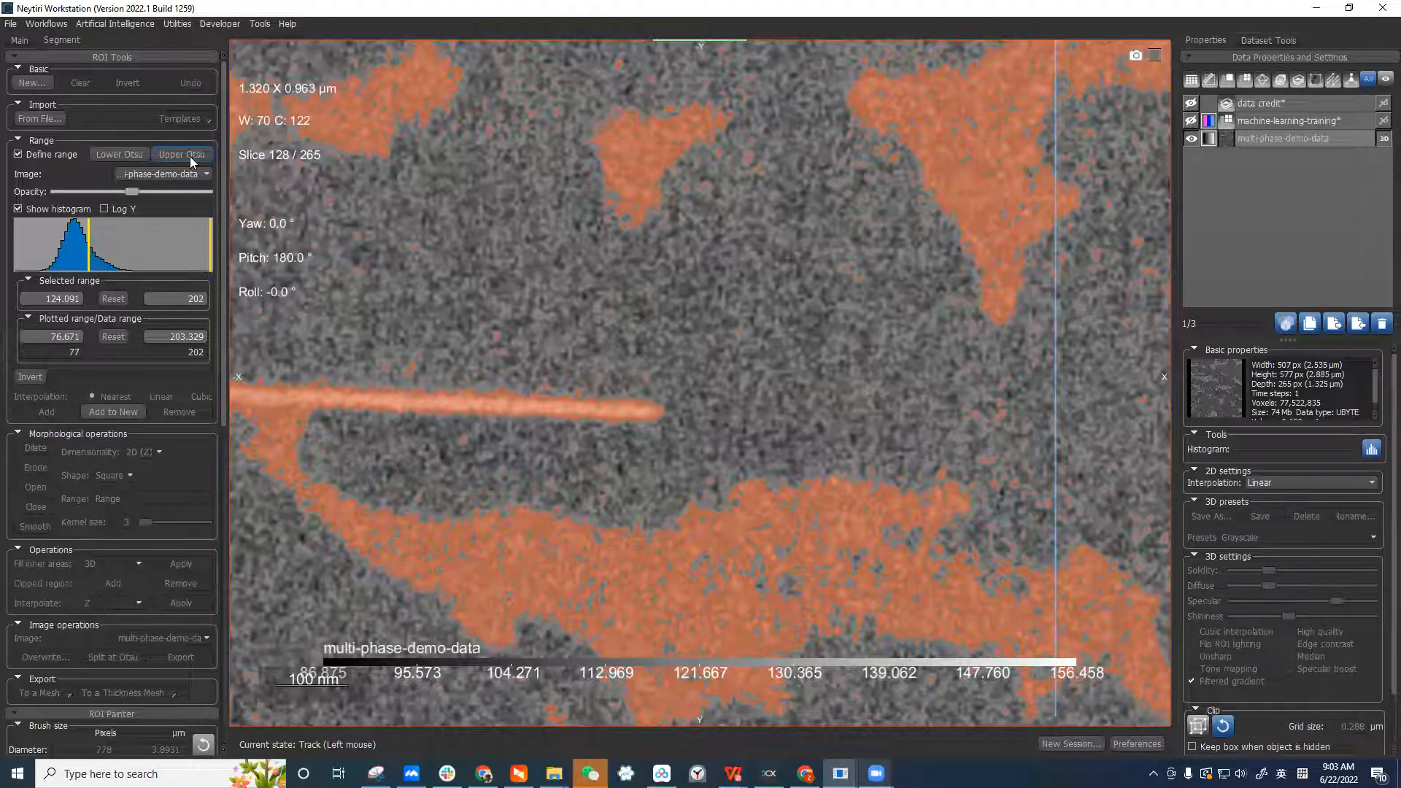
Compare the Upper Otsu and Lower Otsu thresholds on the slice, and return to Upper Otsu
click(146, 153)
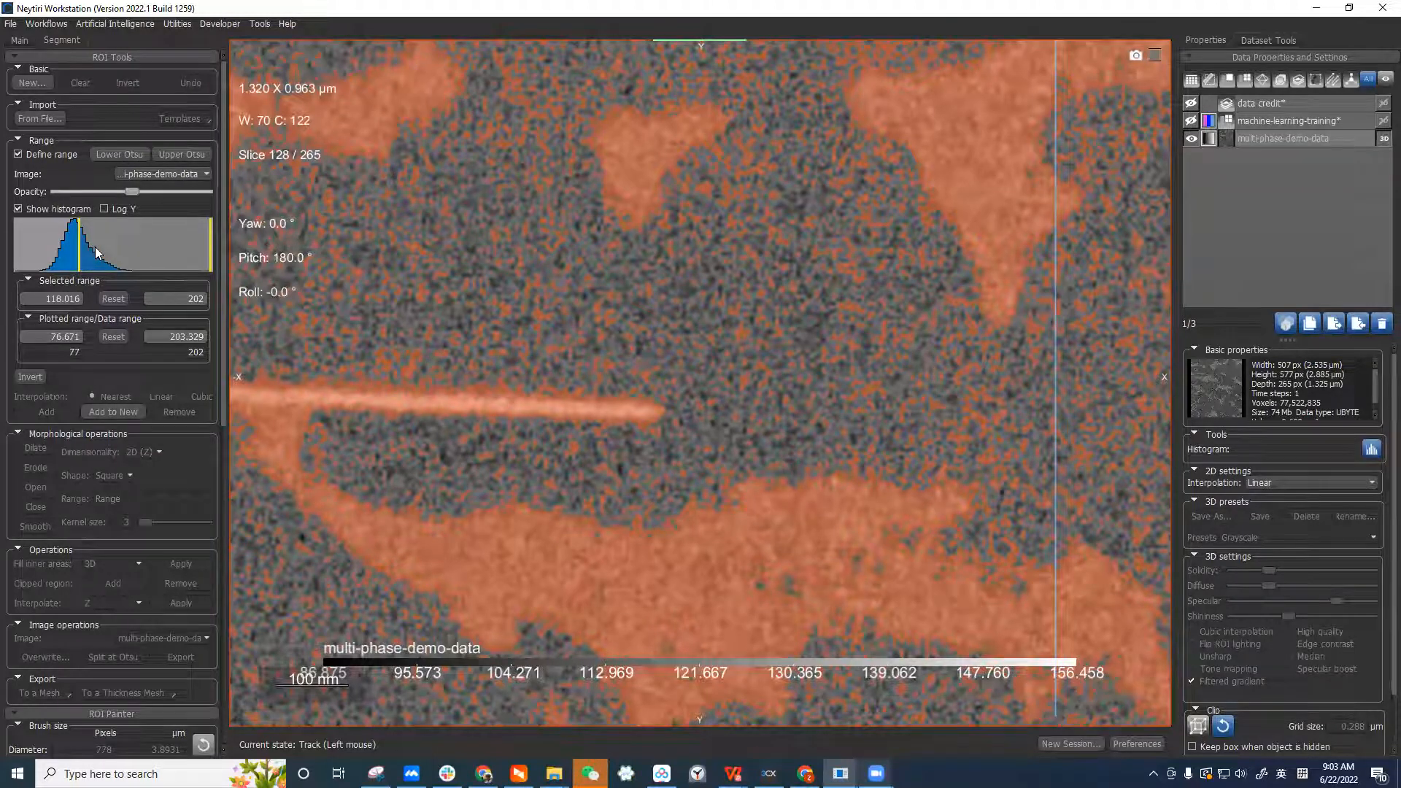
scroll(613, 384, down, 2)
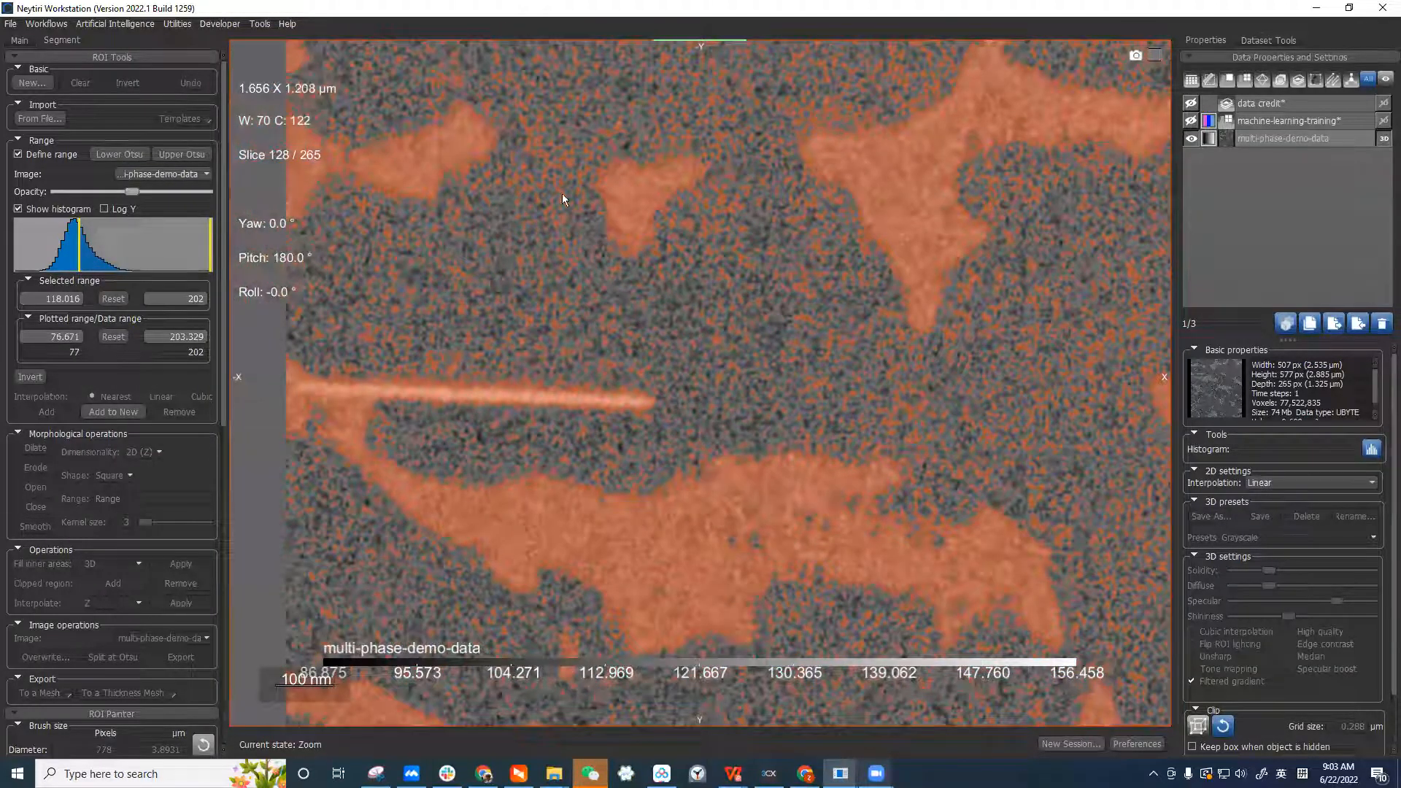
click(175, 158)
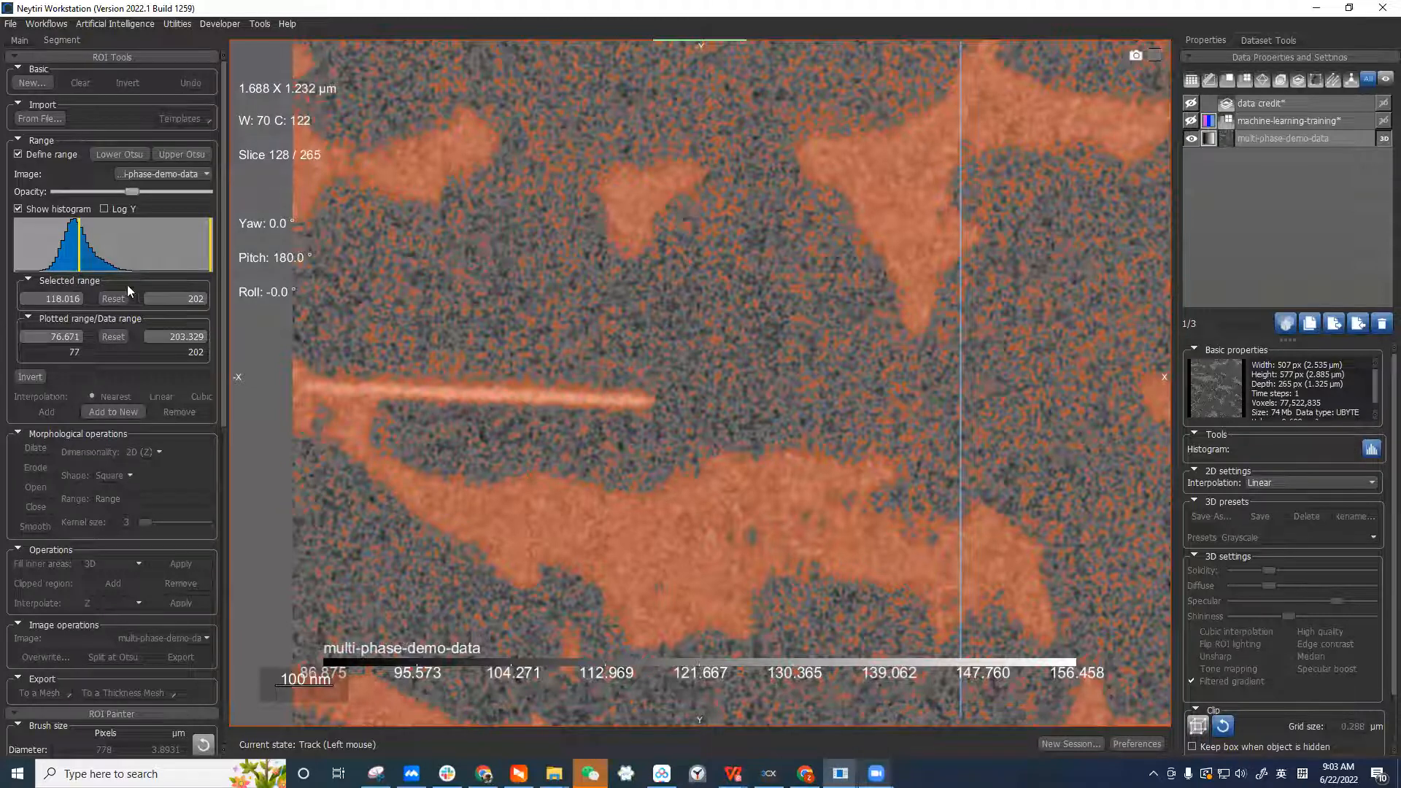
click(110, 154)
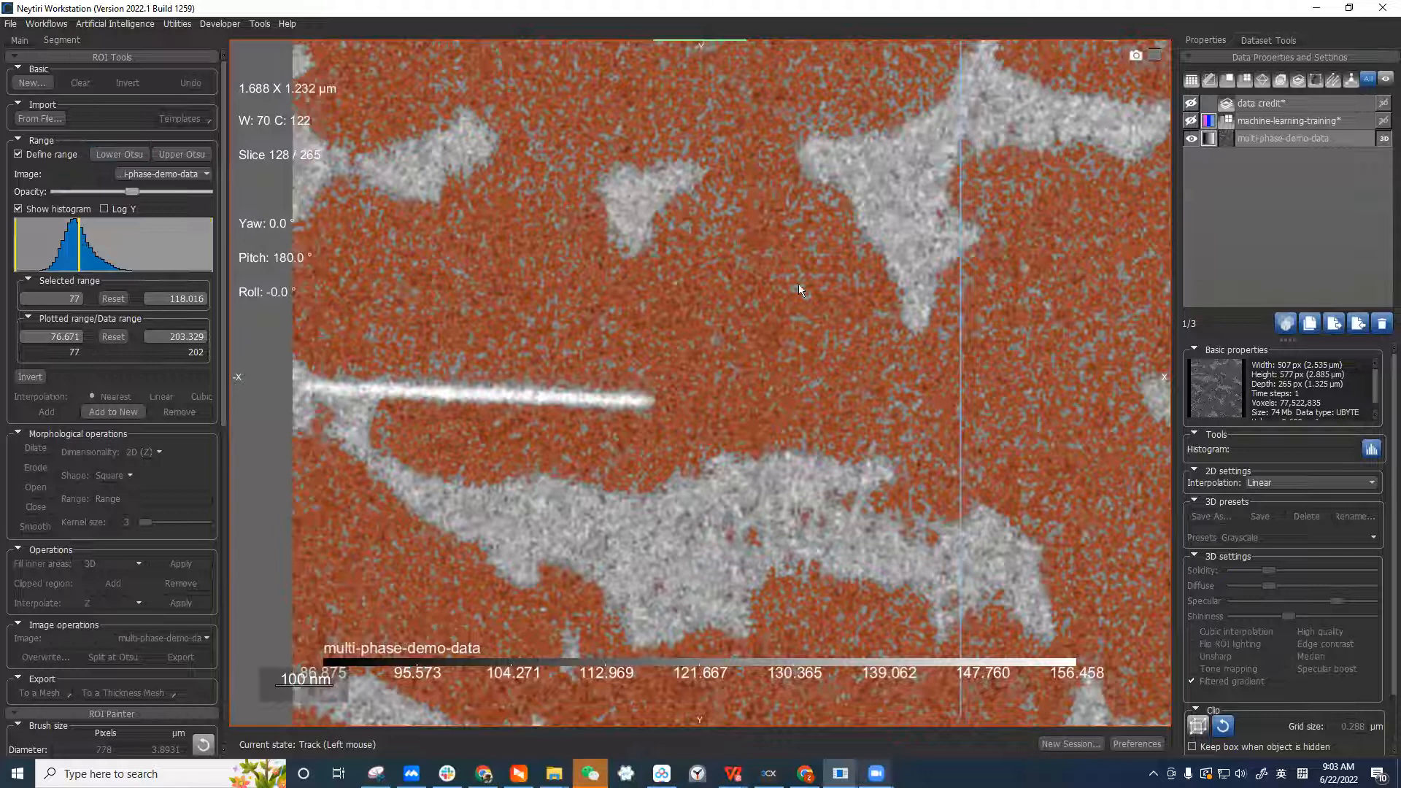
scroll(864, 332, down, 2)
middle_drag(879, 325, 665, 362)
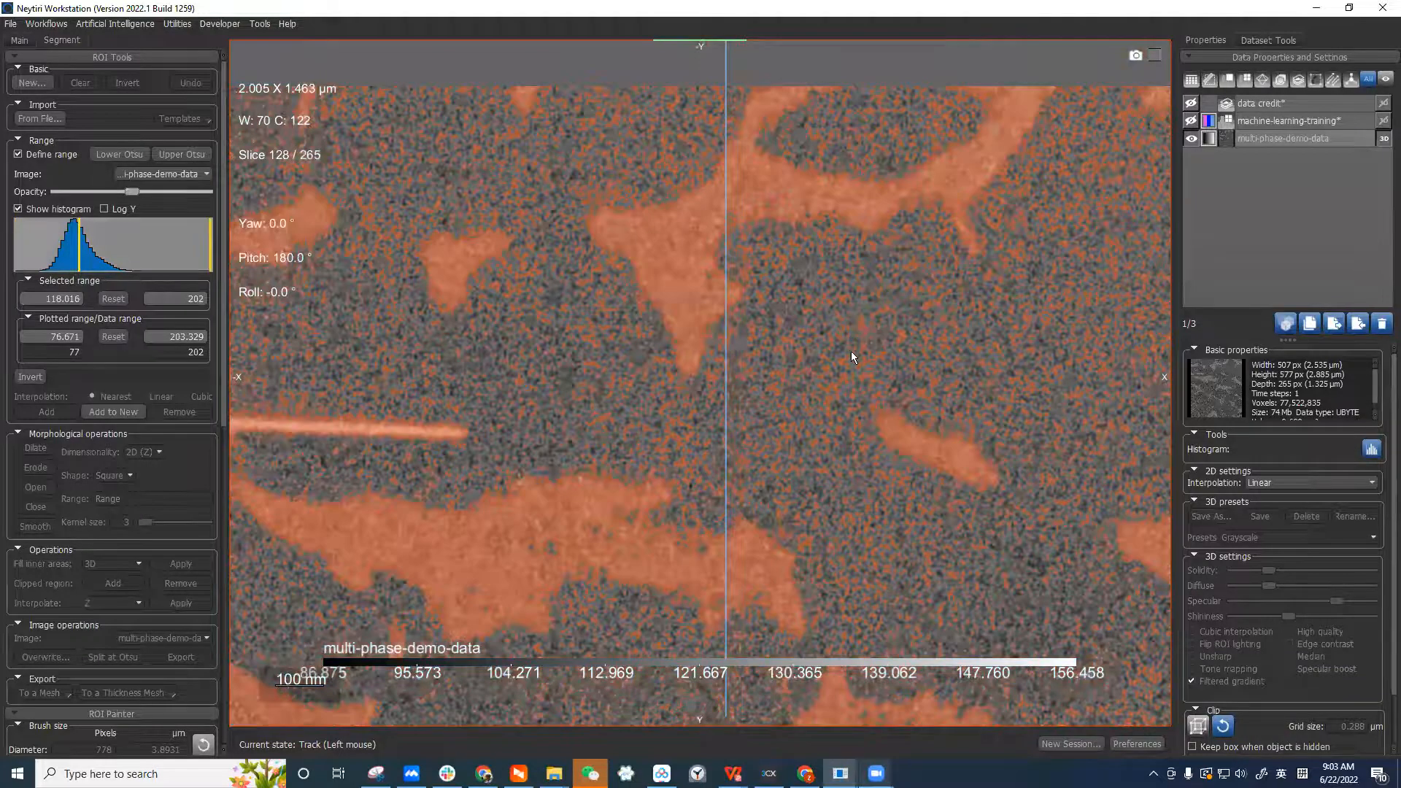
Raise the lower threshold of the selected range to about 129 and inspect the overlay on the gray phase
drag(80, 252, 90, 257)
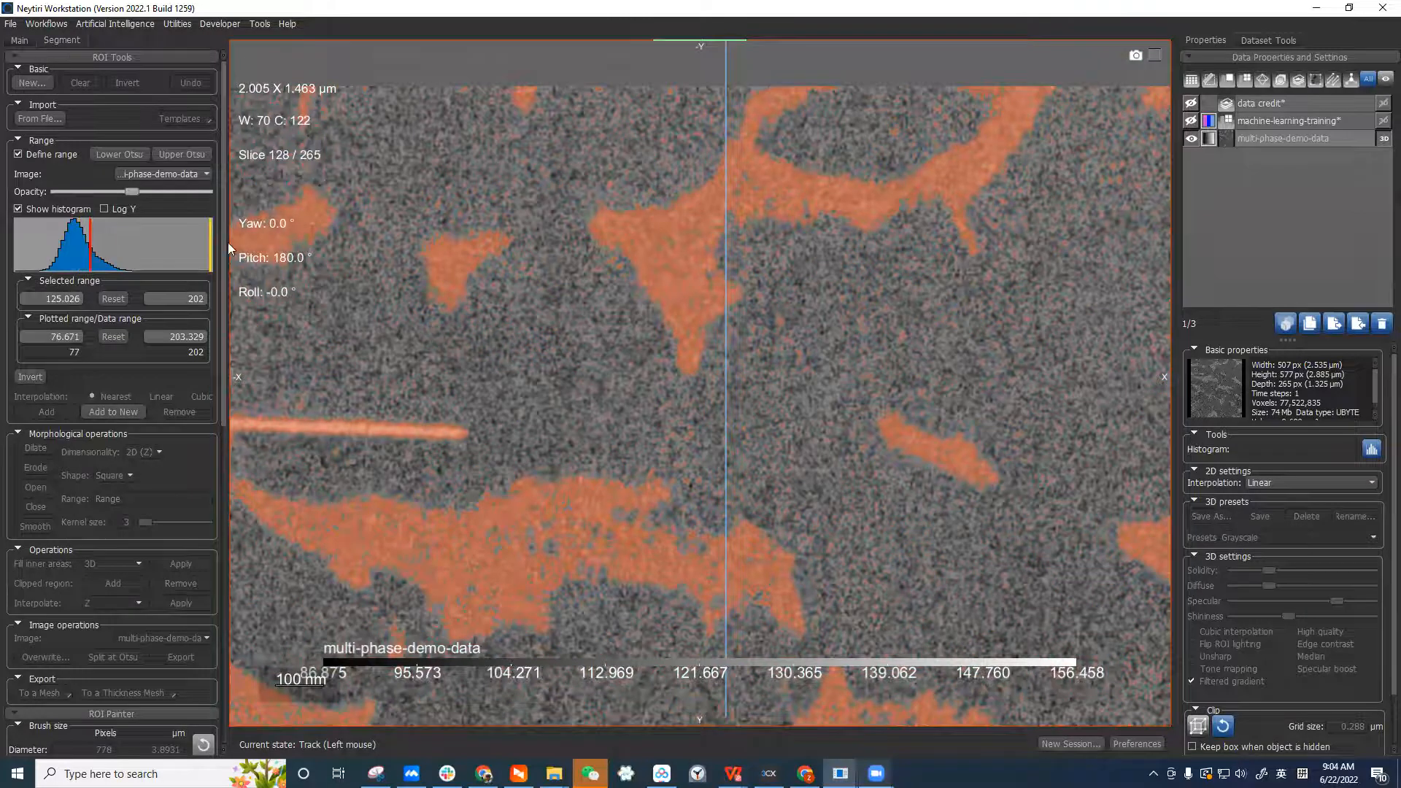
right_drag(538, 585, 552, 321)
drag(90, 252, 96, 257)
mouse_move(616, 379)
right_down()
mouse_move(671, 261)
mouse_move(686, 274)
right_up()
drag(645, 609, 771, 436)
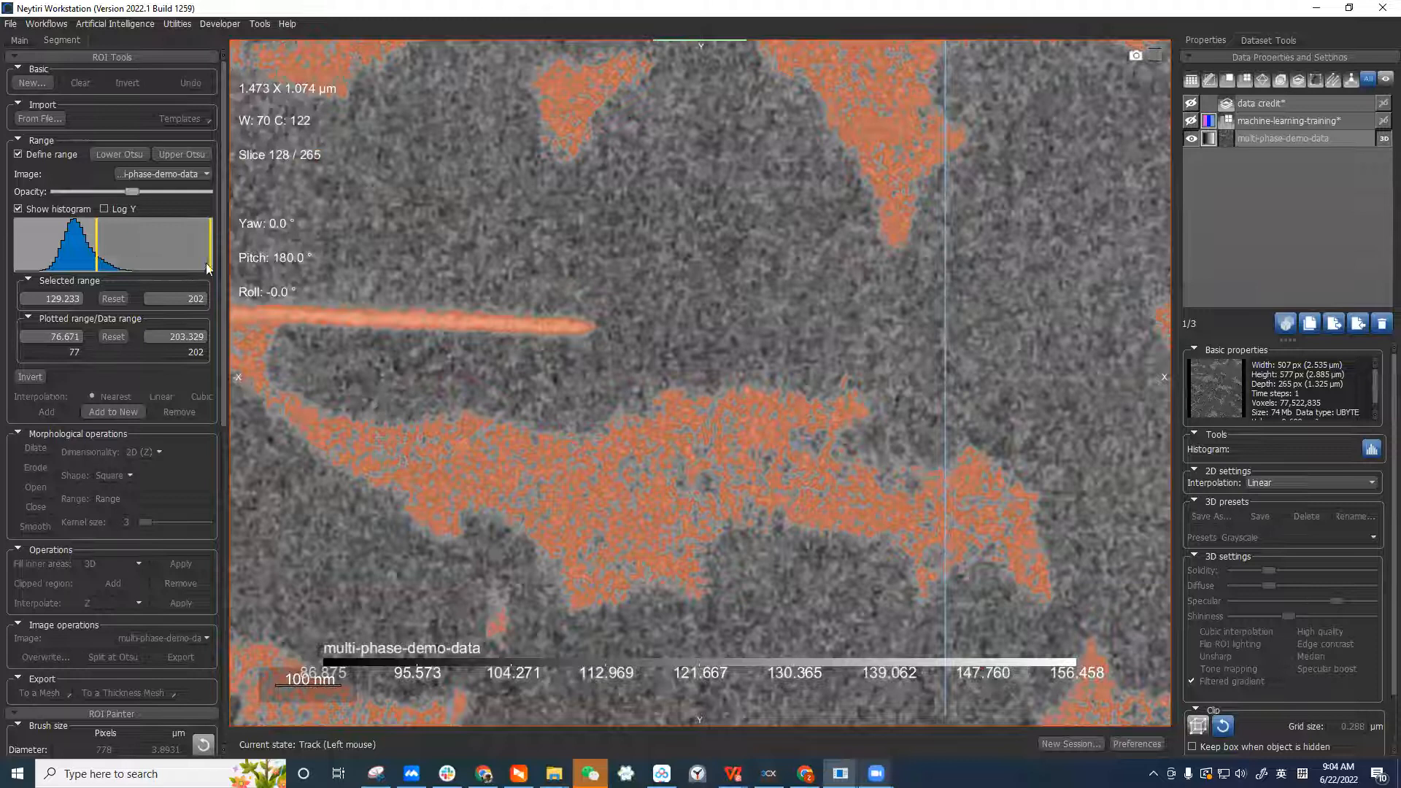
Narrow the selected range to about 120.8–144.0 and inspect the overlay along the bright streak's edges
drag(100, 265, 84, 265)
drag(211, 261, 107, 263)
scroll(511, 324, up, 1)
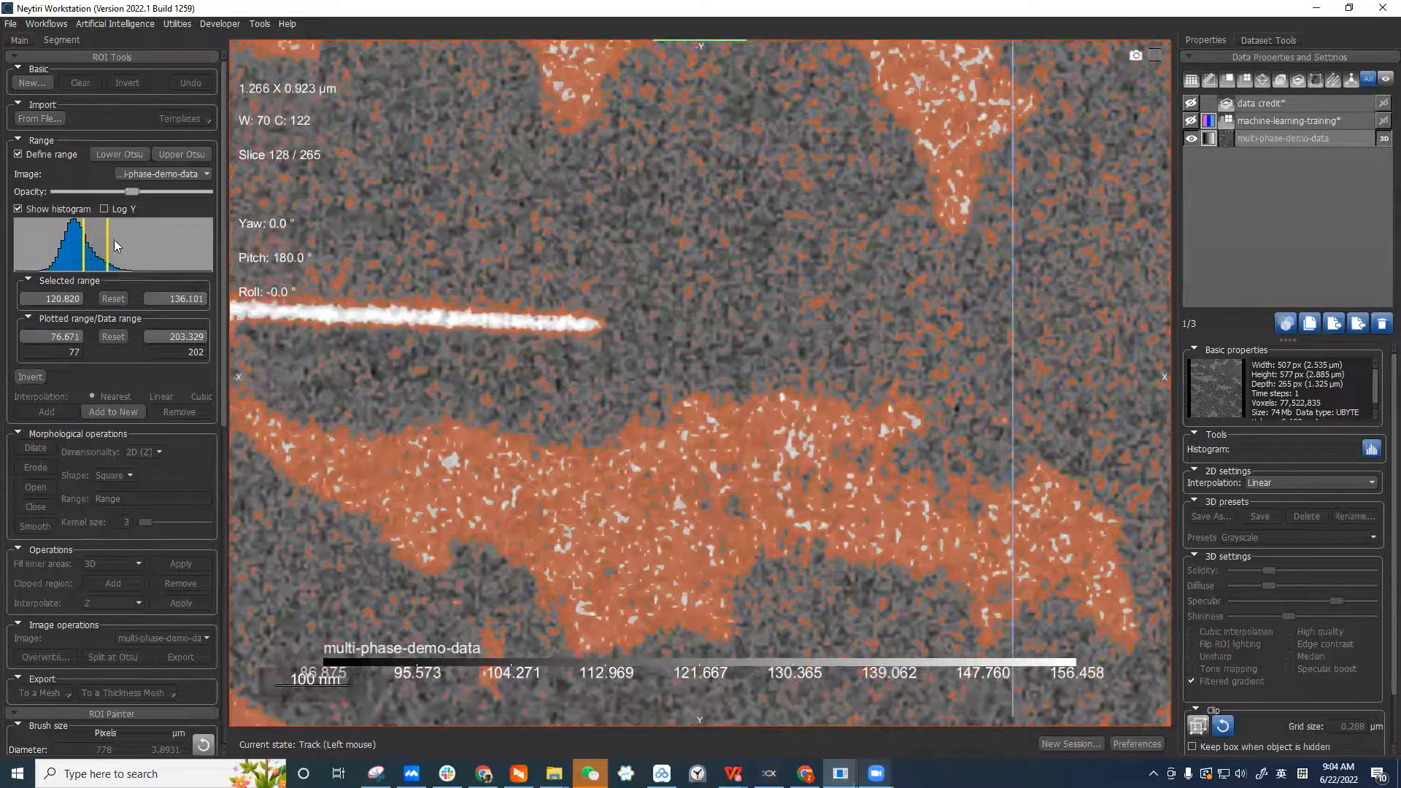
click(121, 246)
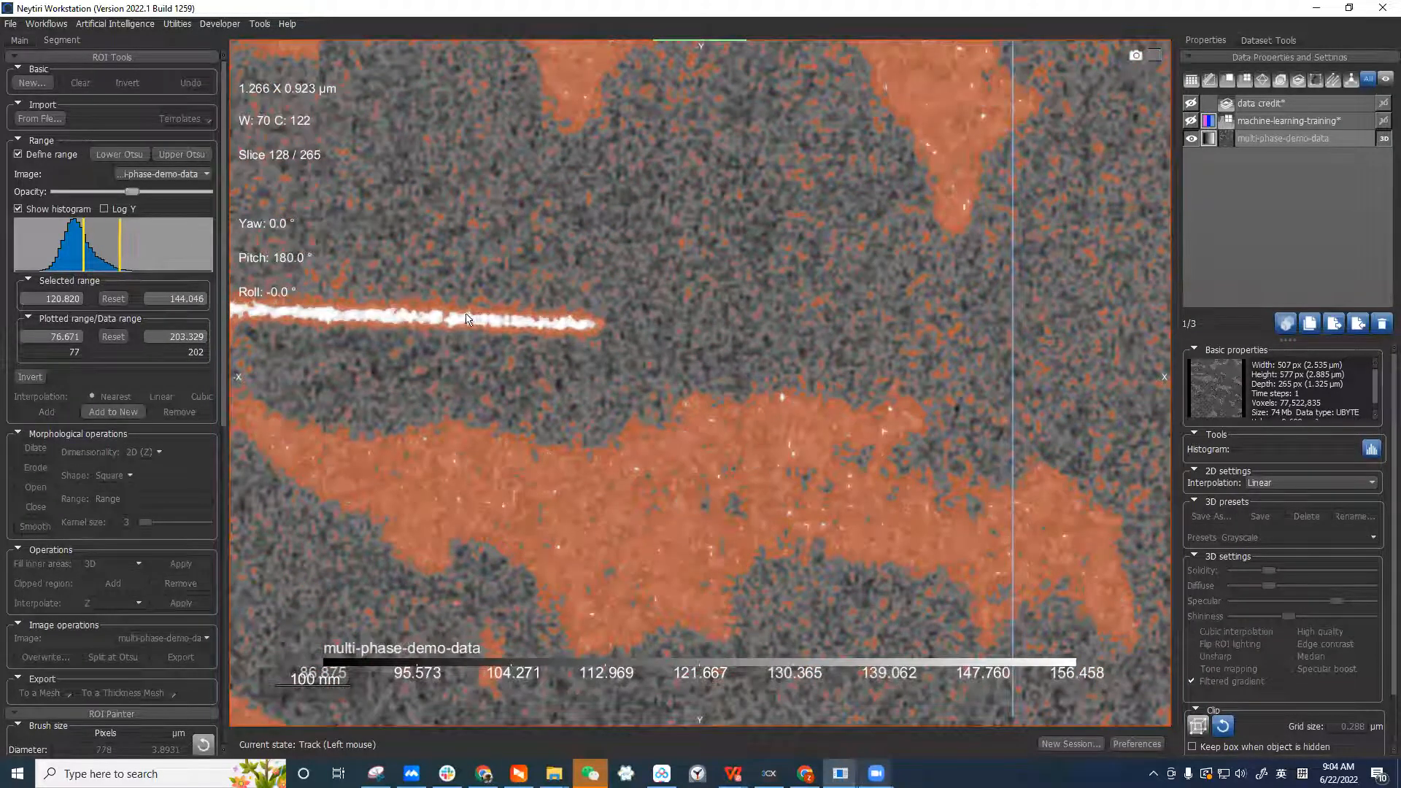
middle_drag(448, 278, 494, 252)
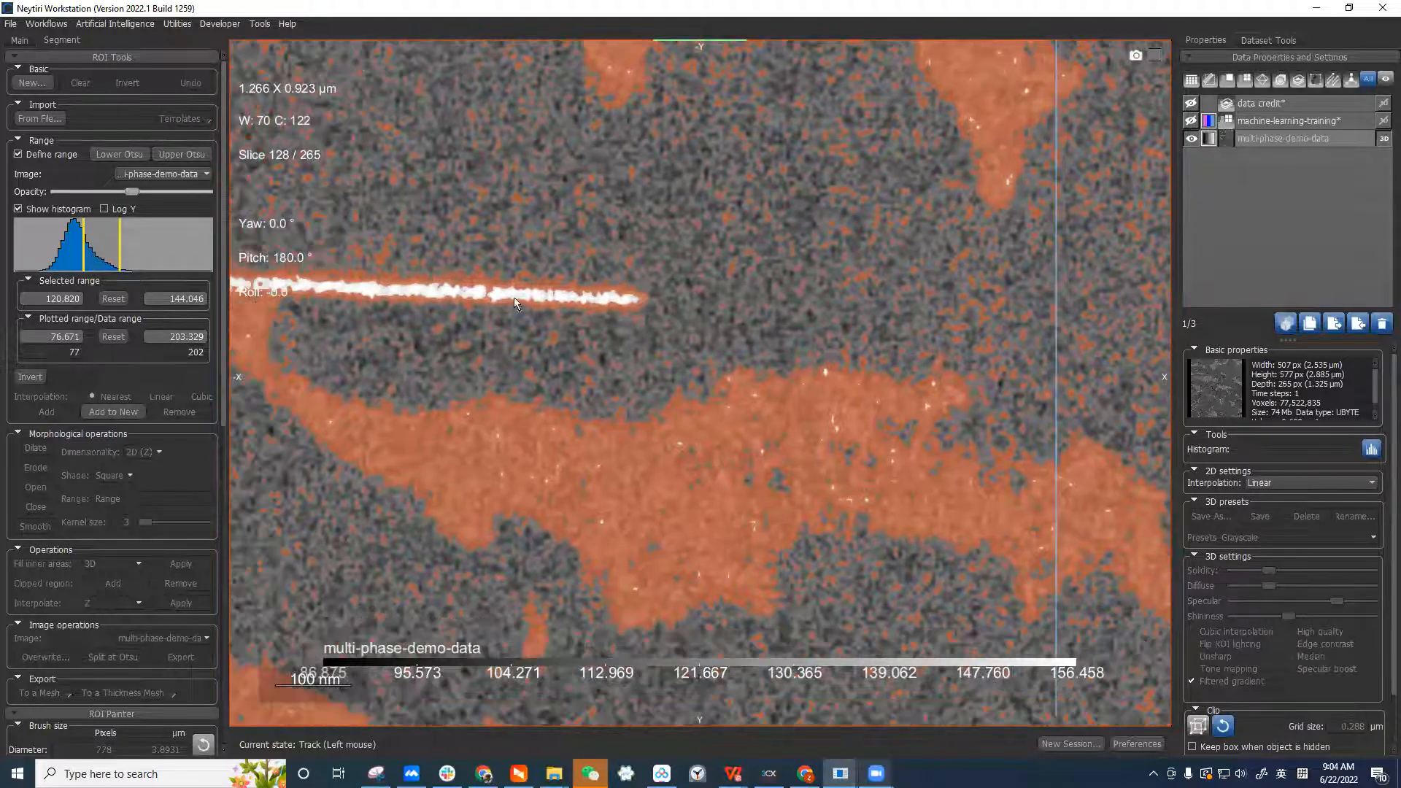
scroll(540, 328, down, 2)
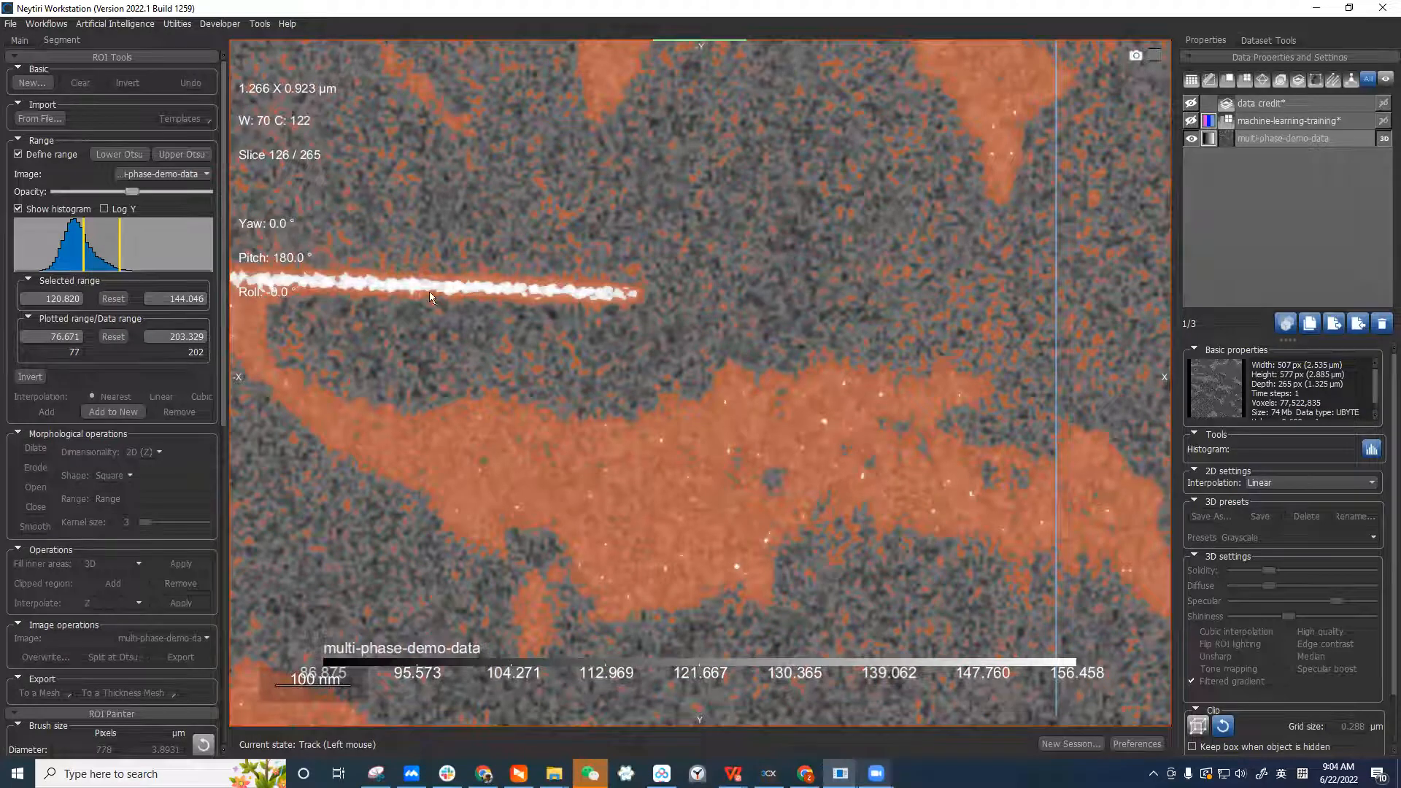
ctrl+scroll(531, 302, up, 2)
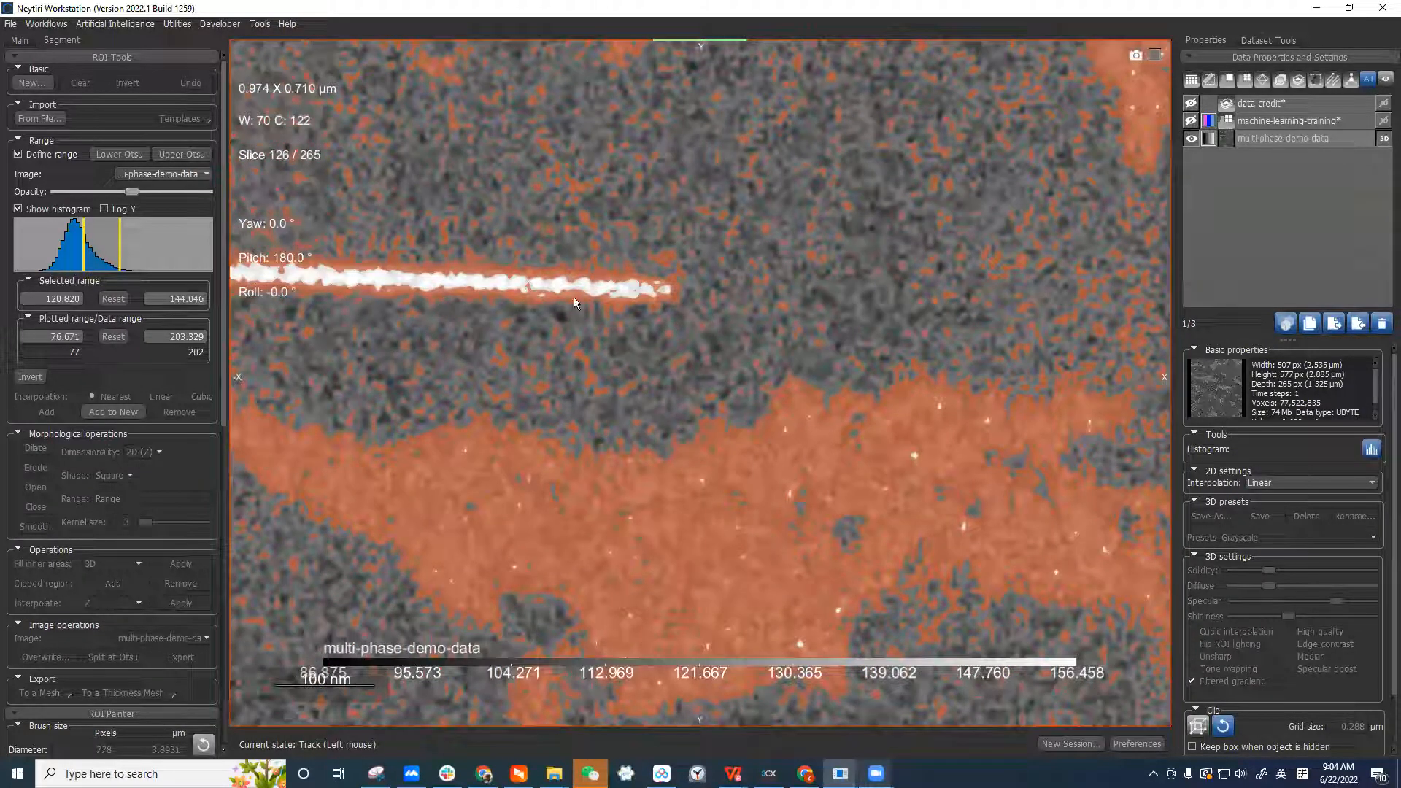
ctrl+scroll(783, 305, down, 3)
middle_drag(783, 305, 622, 318)
Widen the selected threshold range to about 121.3–199.7
drag(108, 256, 101, 255)
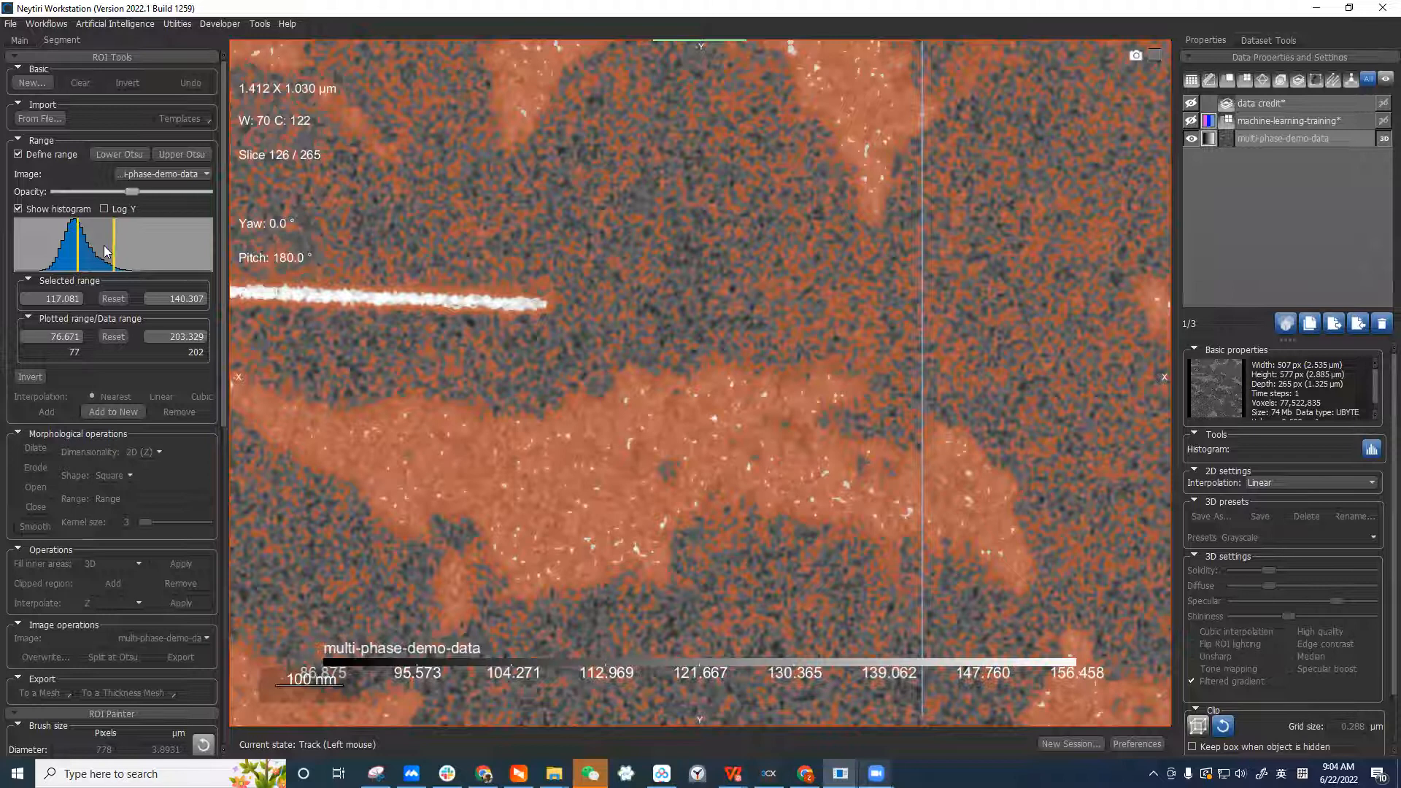
drag(117, 246, 207, 260)
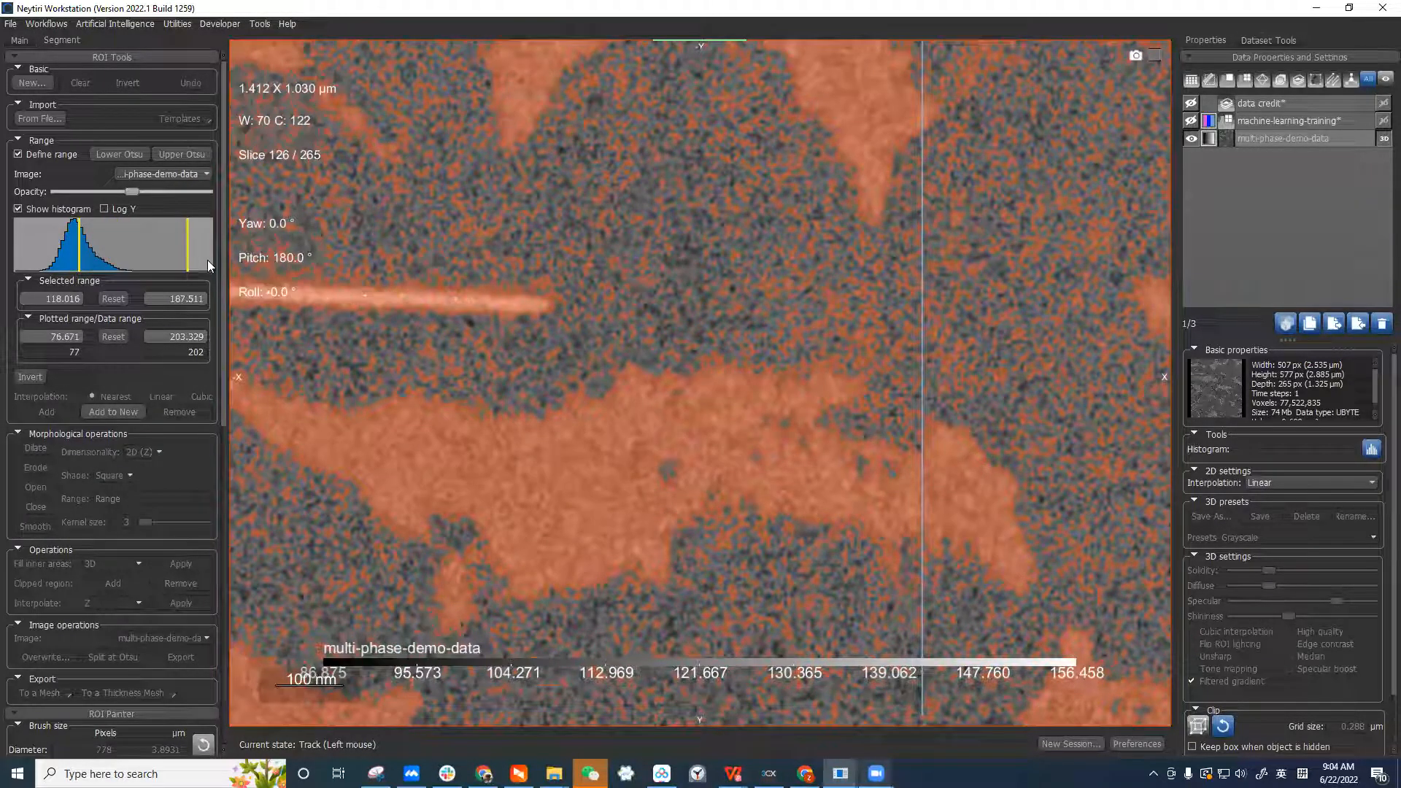
drag(80, 252, 84, 255)
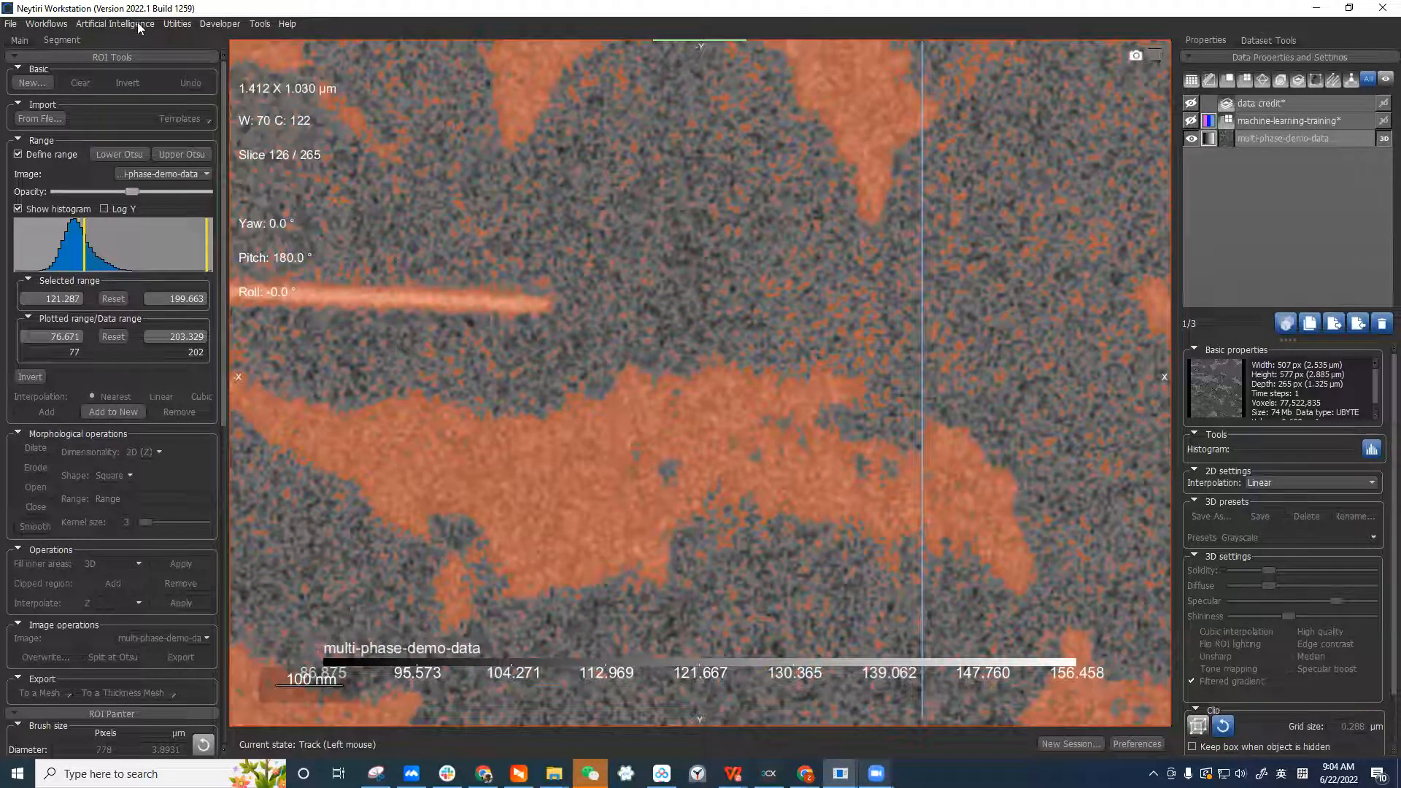
Open the Image Filtering workflow and set the first operation to the Median smoothing filter
click(46, 25)
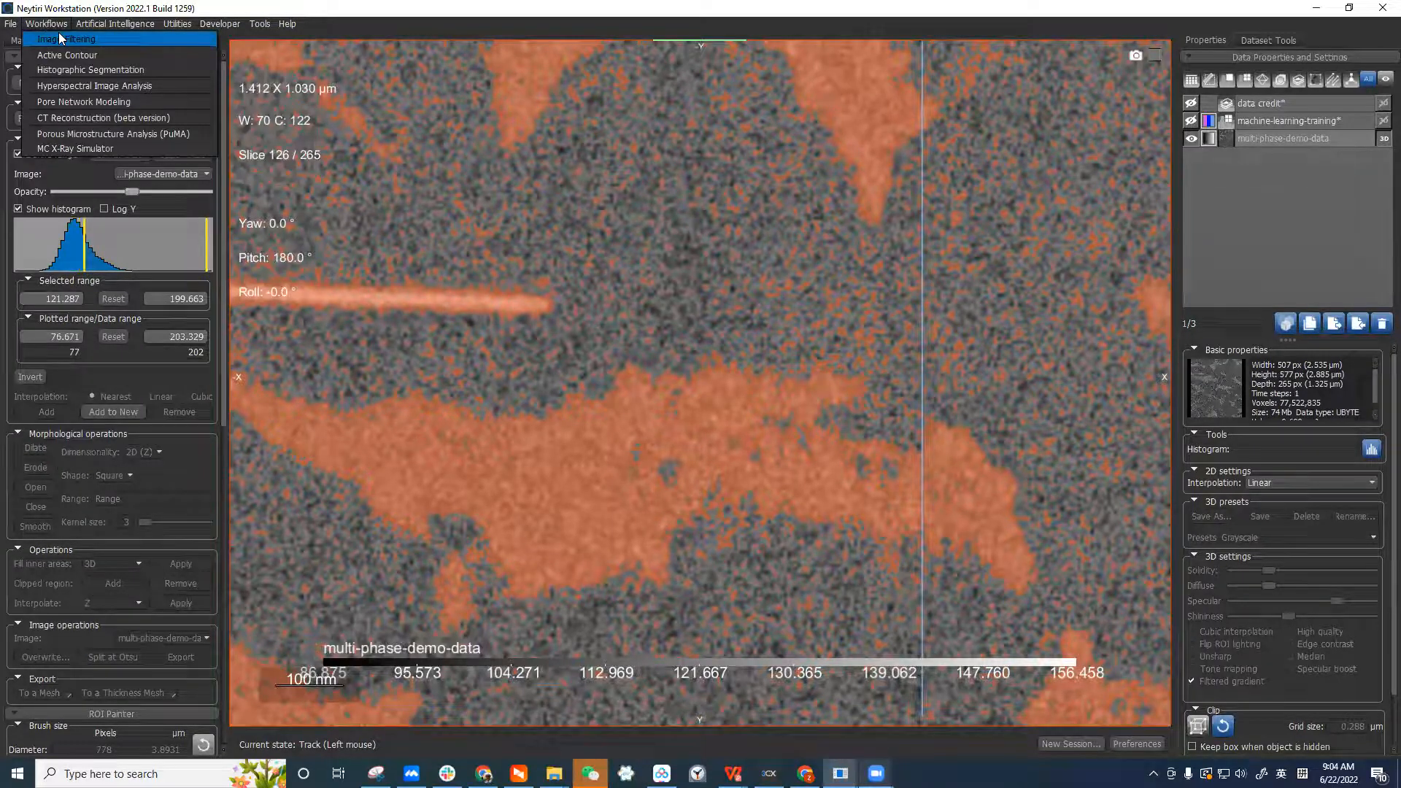
click(61, 39)
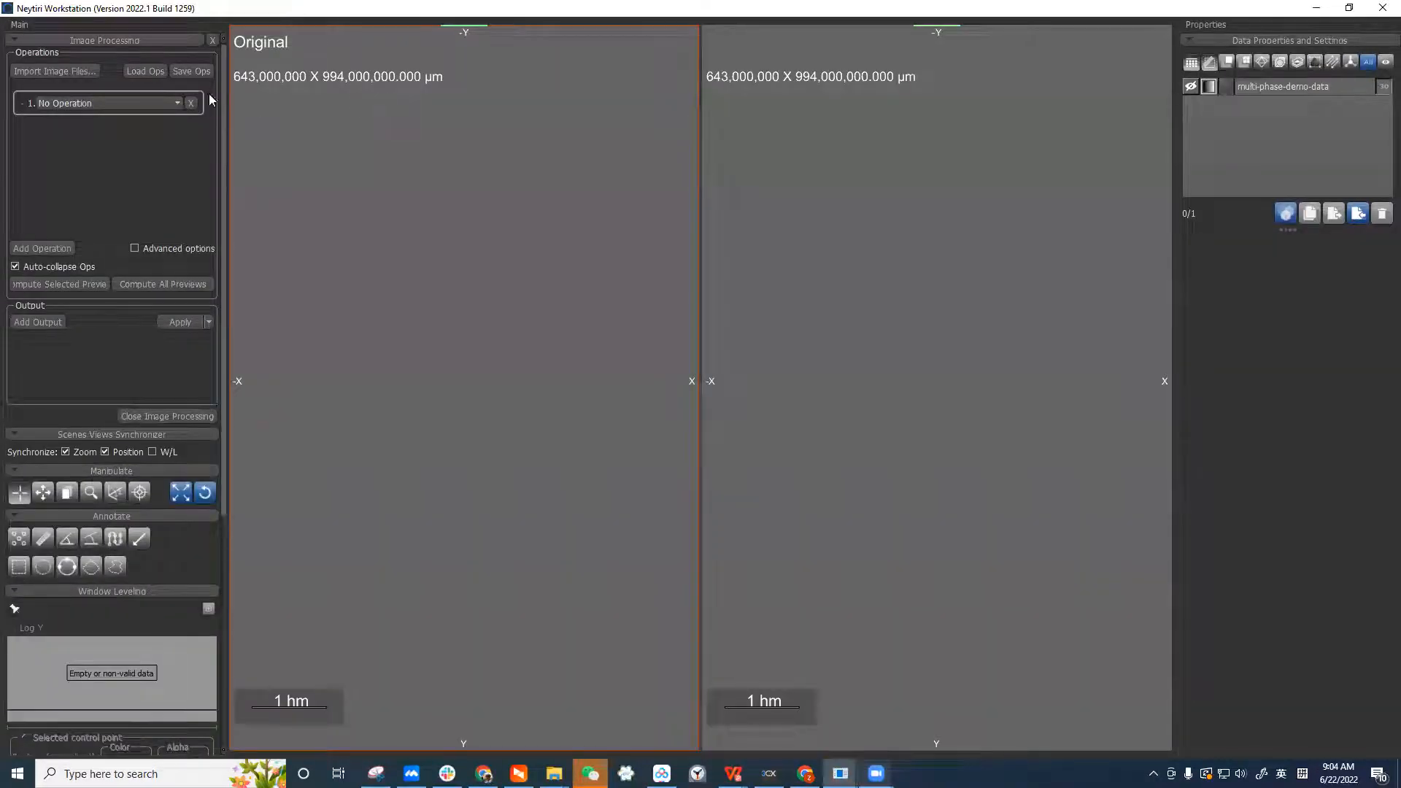
click(144, 105)
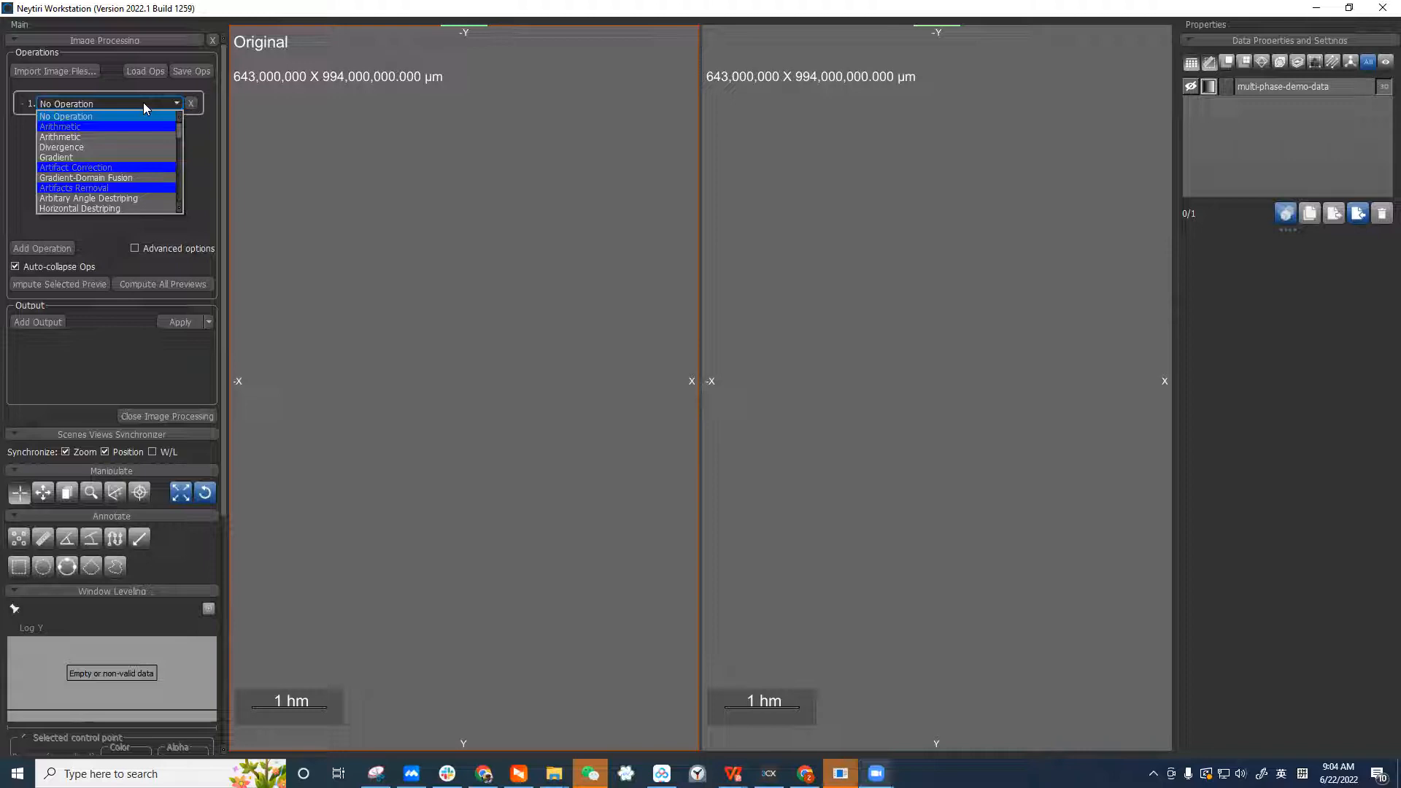
key(m)
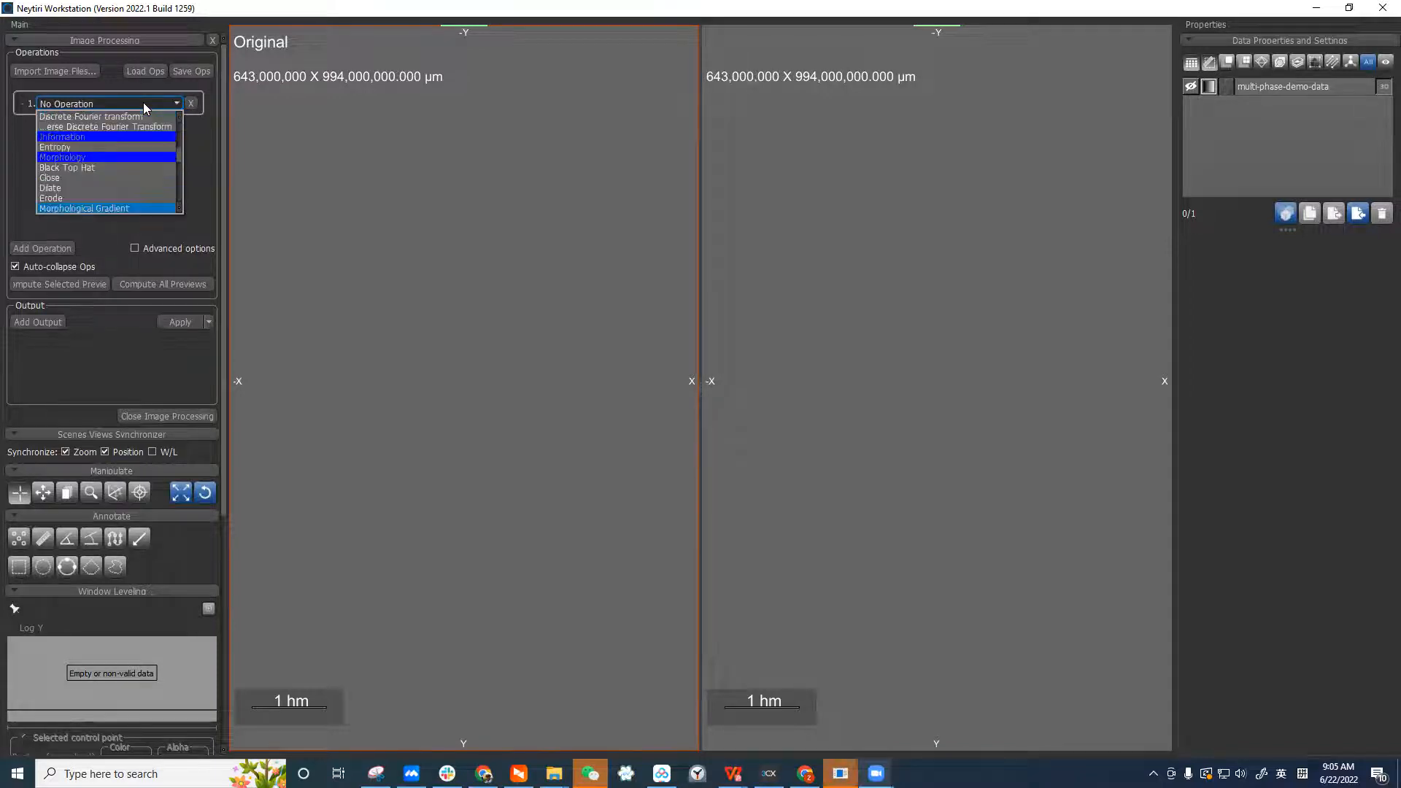
key(m)
key(m)
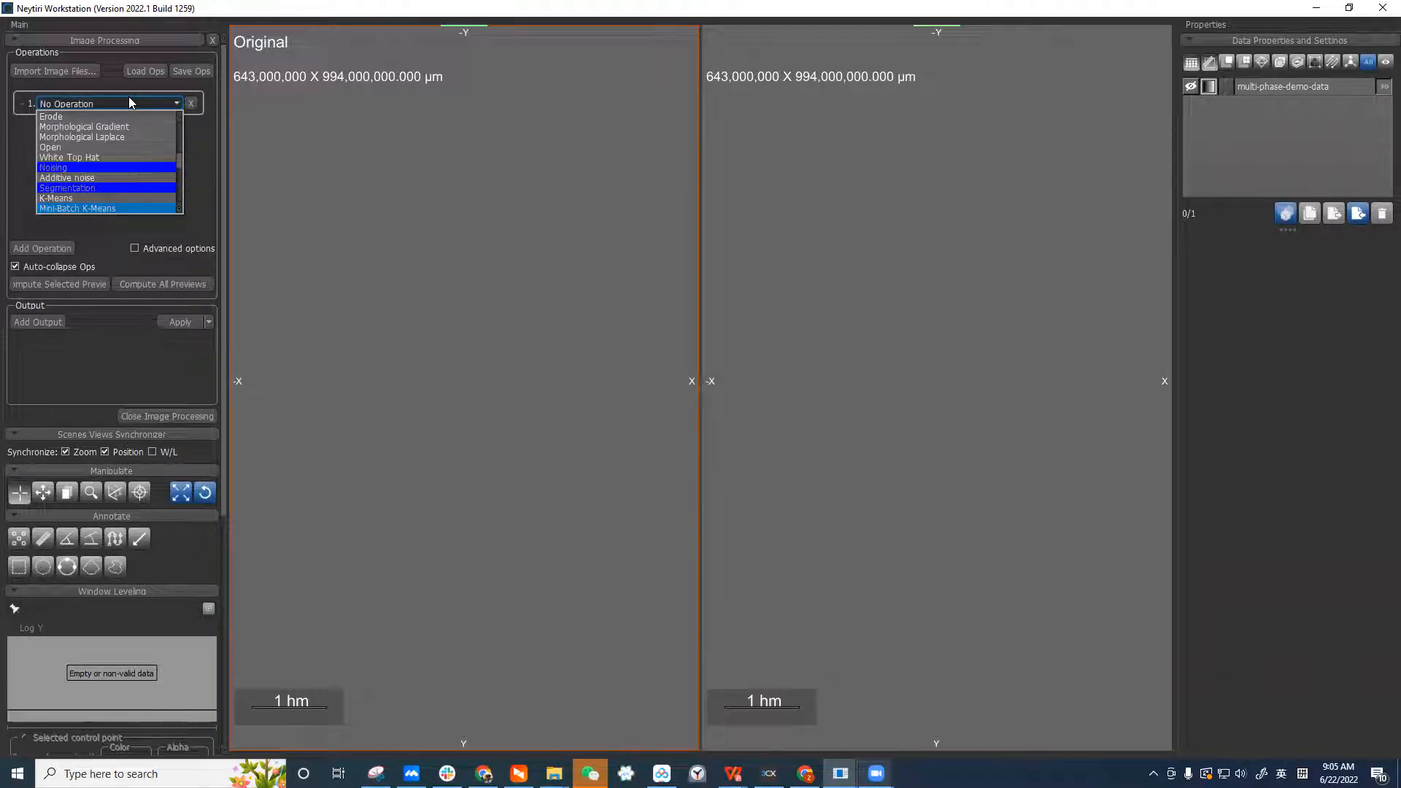
key(m)
key(m)
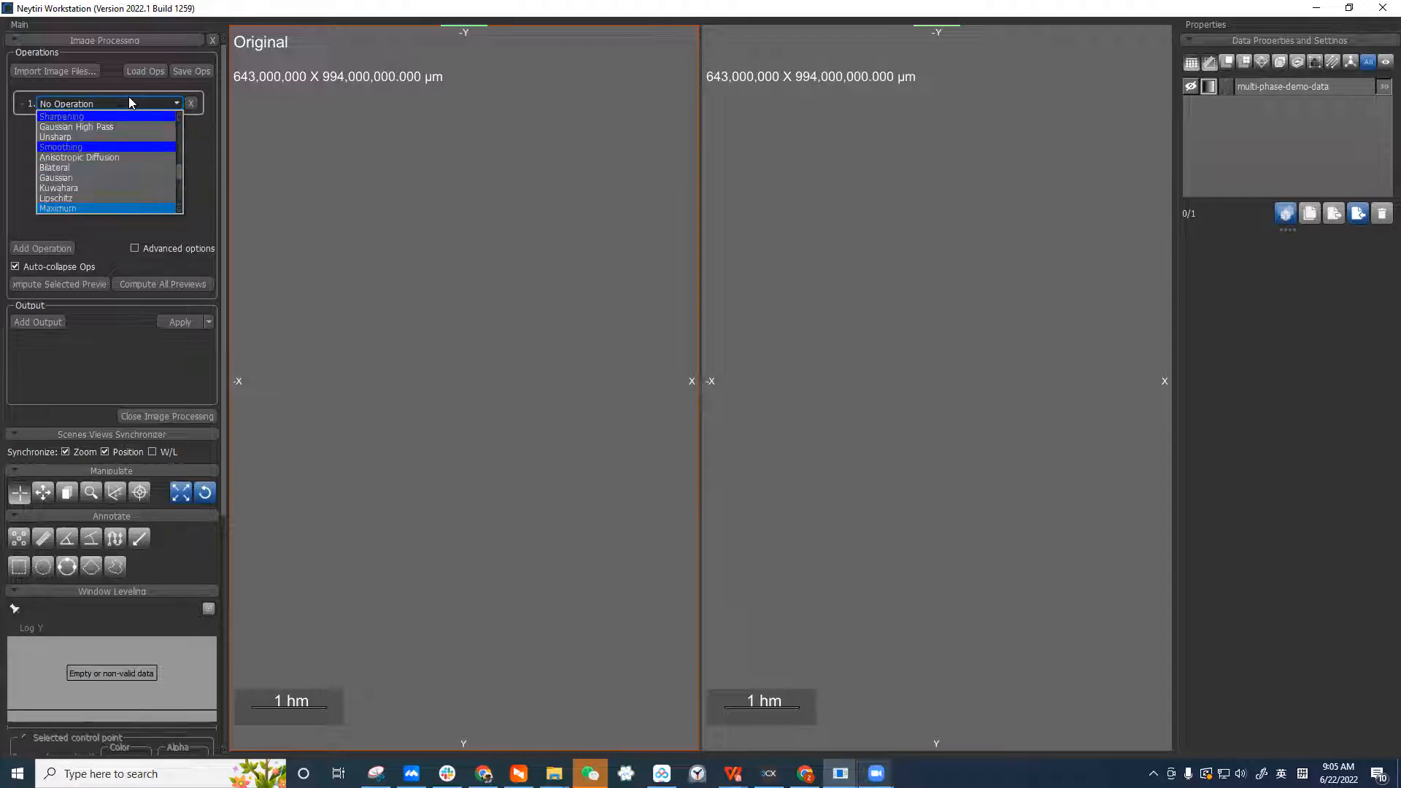
key(m)
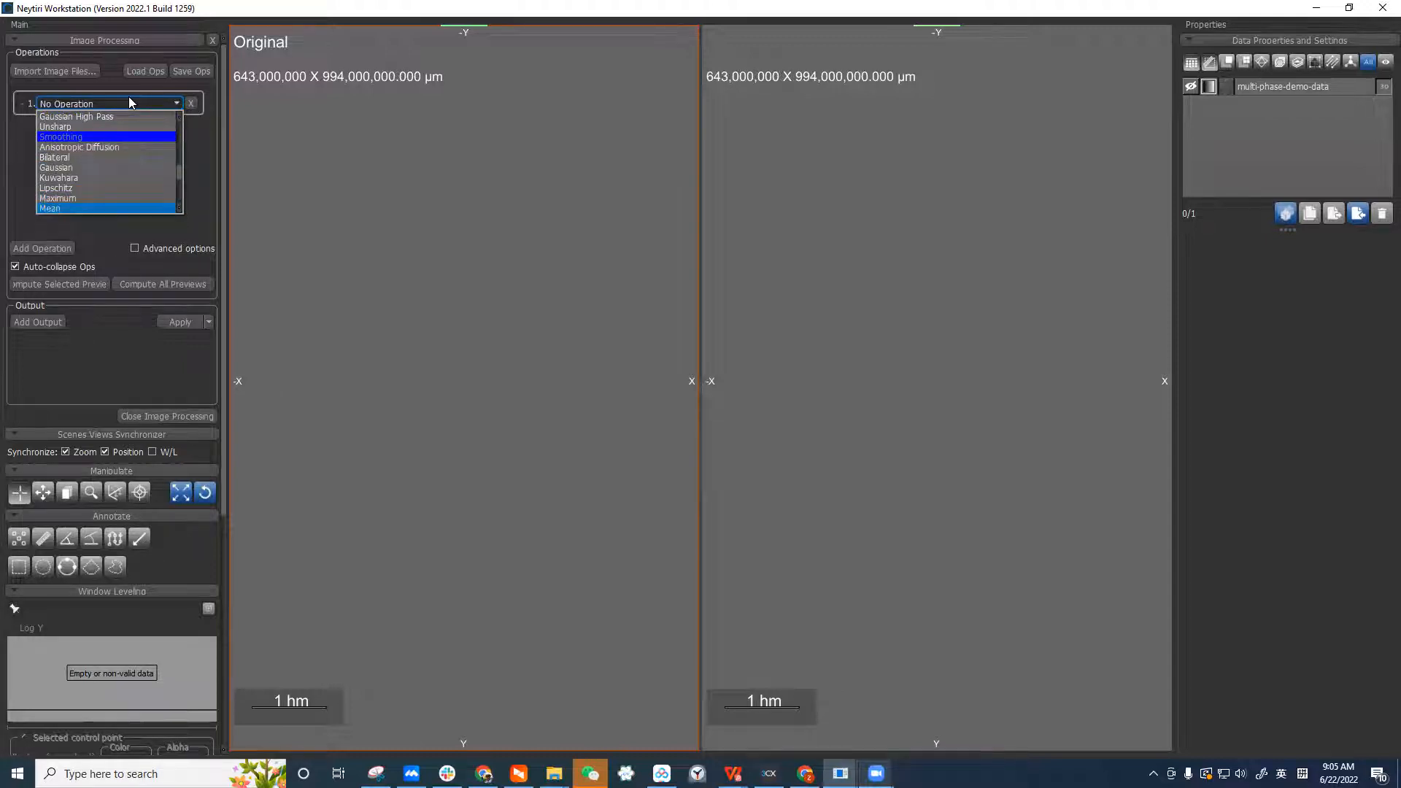
key(m)
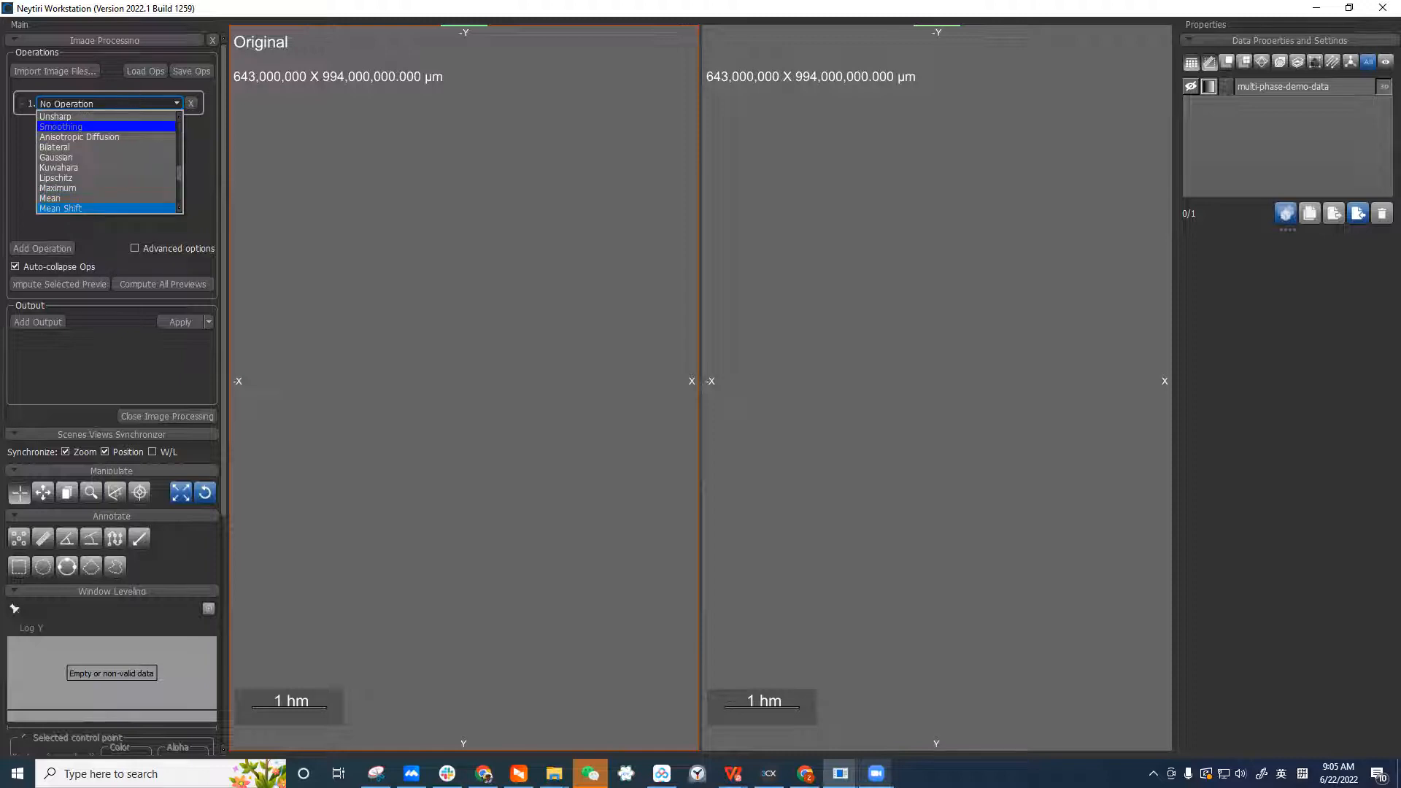
scroll(115, 193, down, 2)
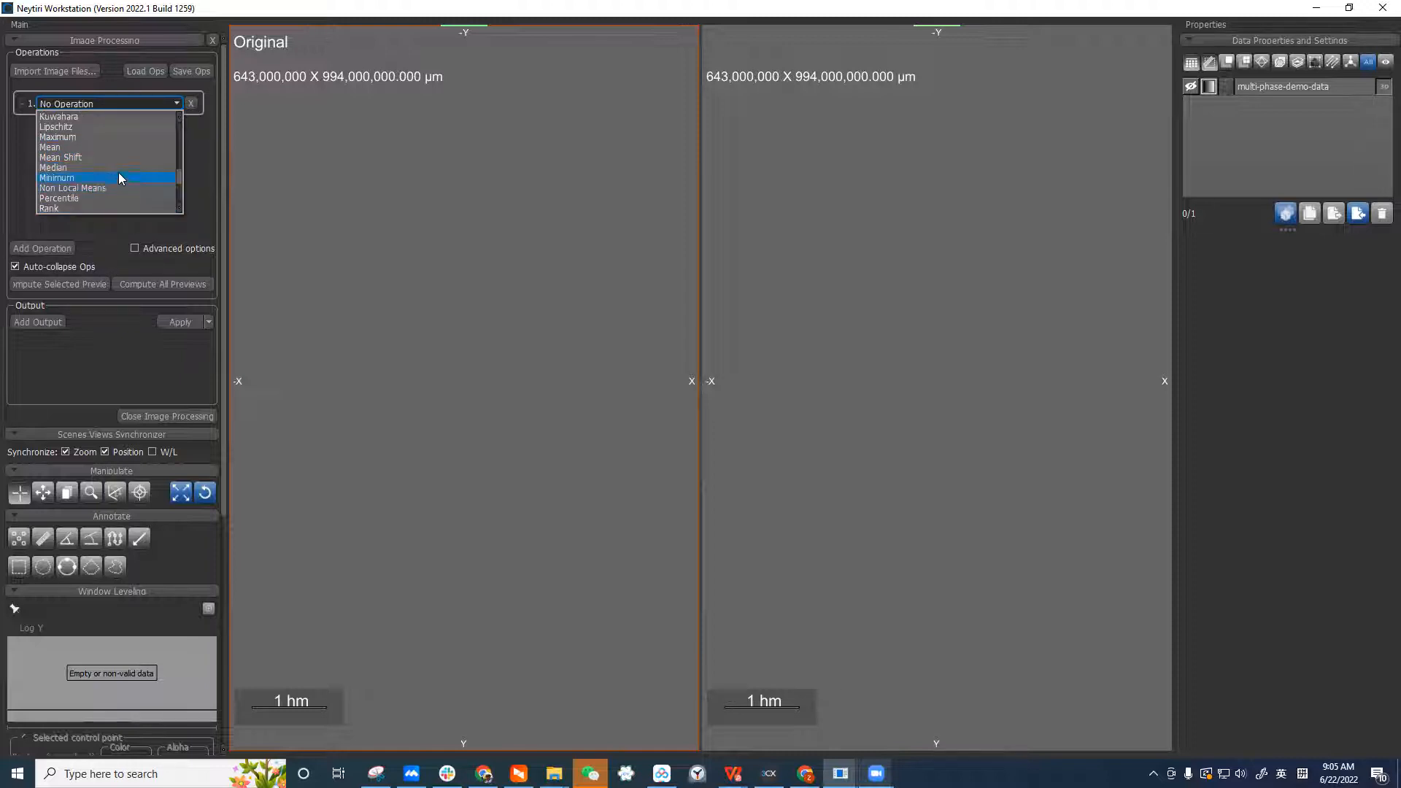
click(129, 169)
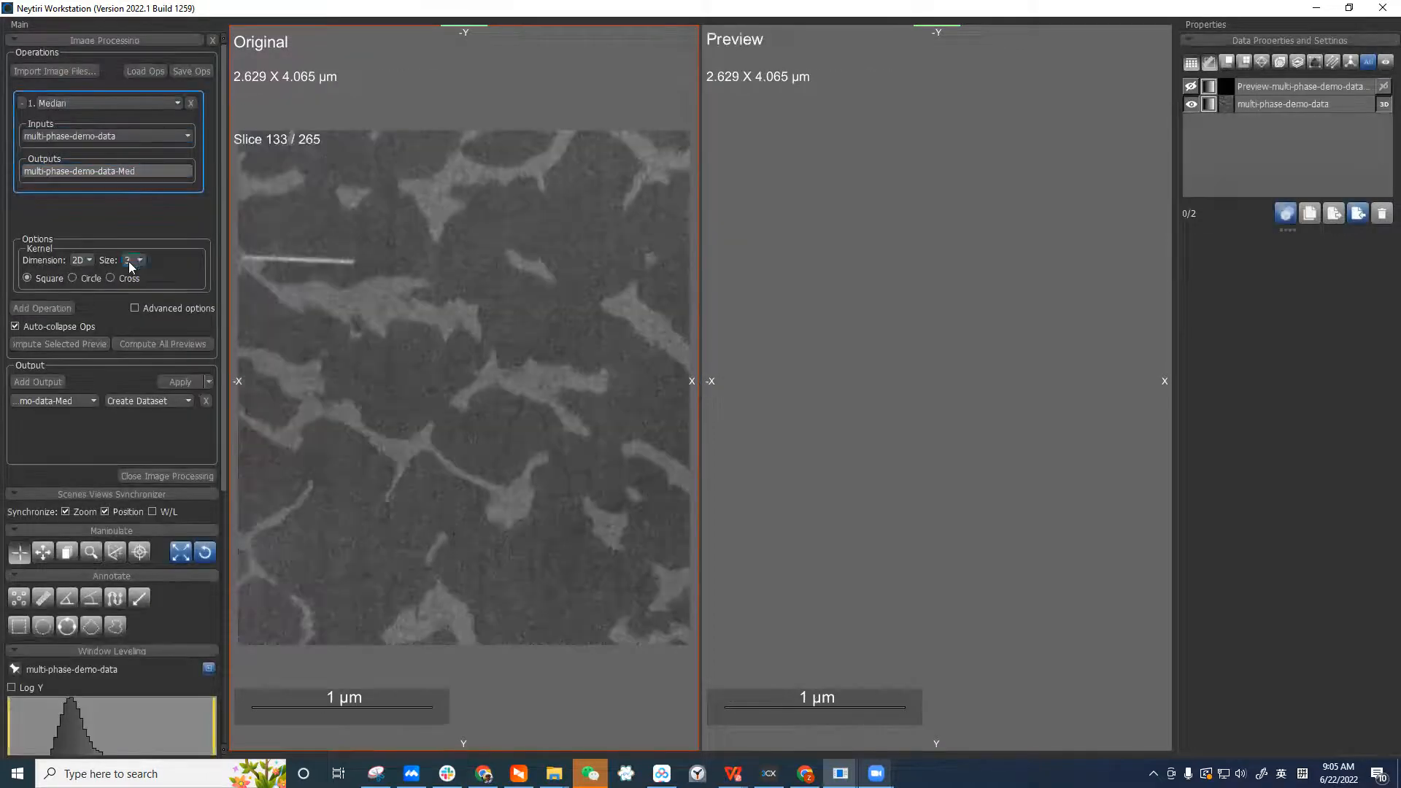
Set the Median kernel to 3D, compute the preview, and compare it with the original around the bright phase
click(89, 260)
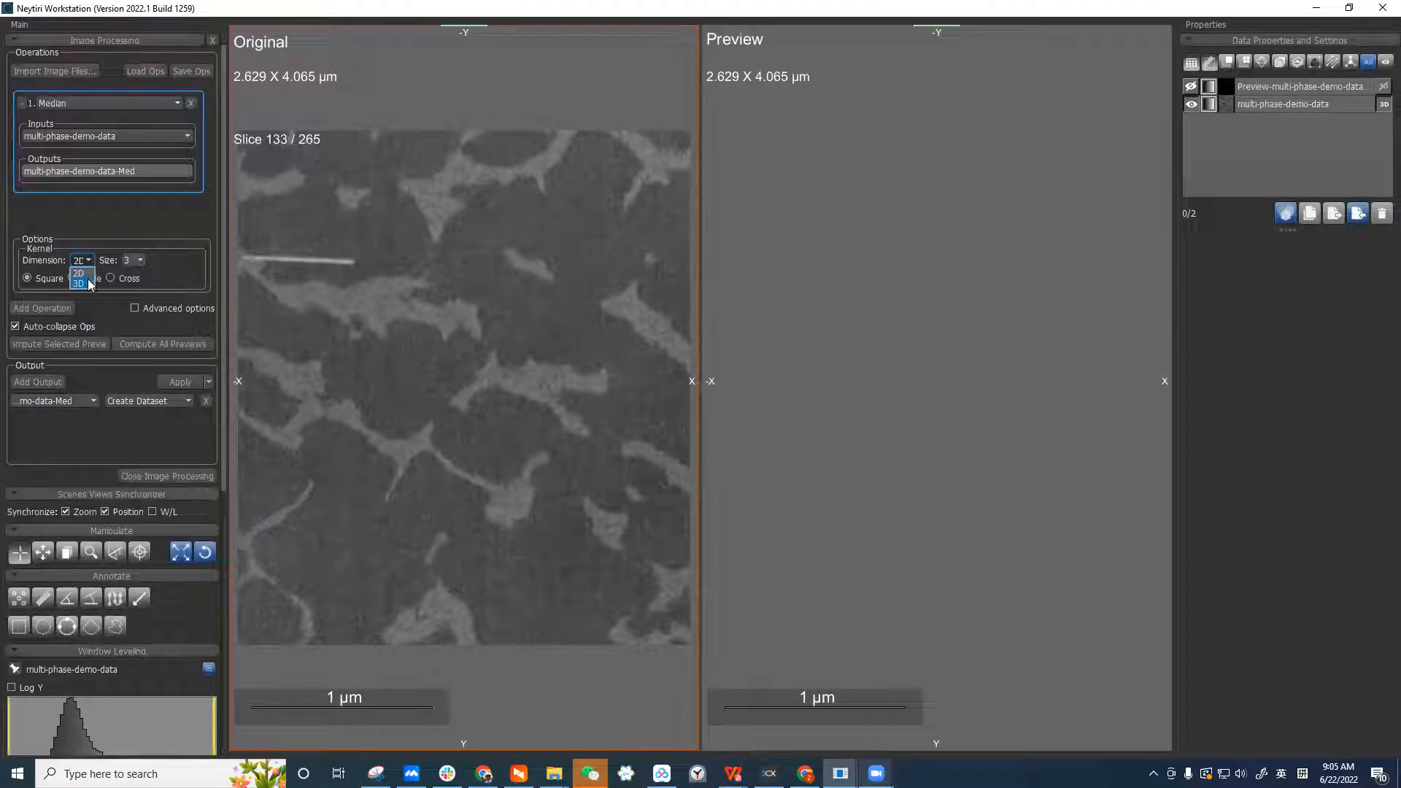
click(81, 283)
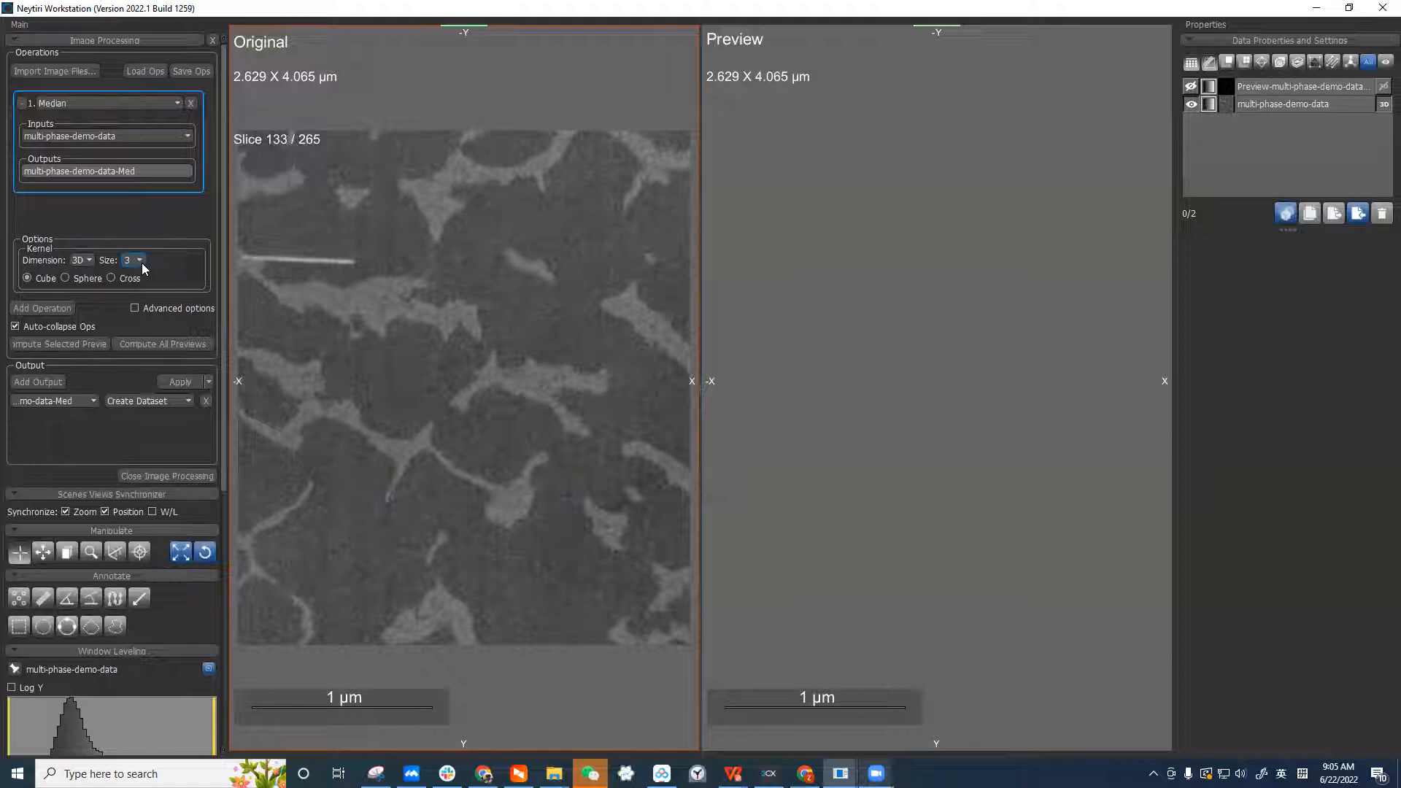
click(161, 338)
right_drag(559, 347, 528, 434)
middle_drag(523, 419, 495, 328)
right_drag(495, 328, 511, 378)
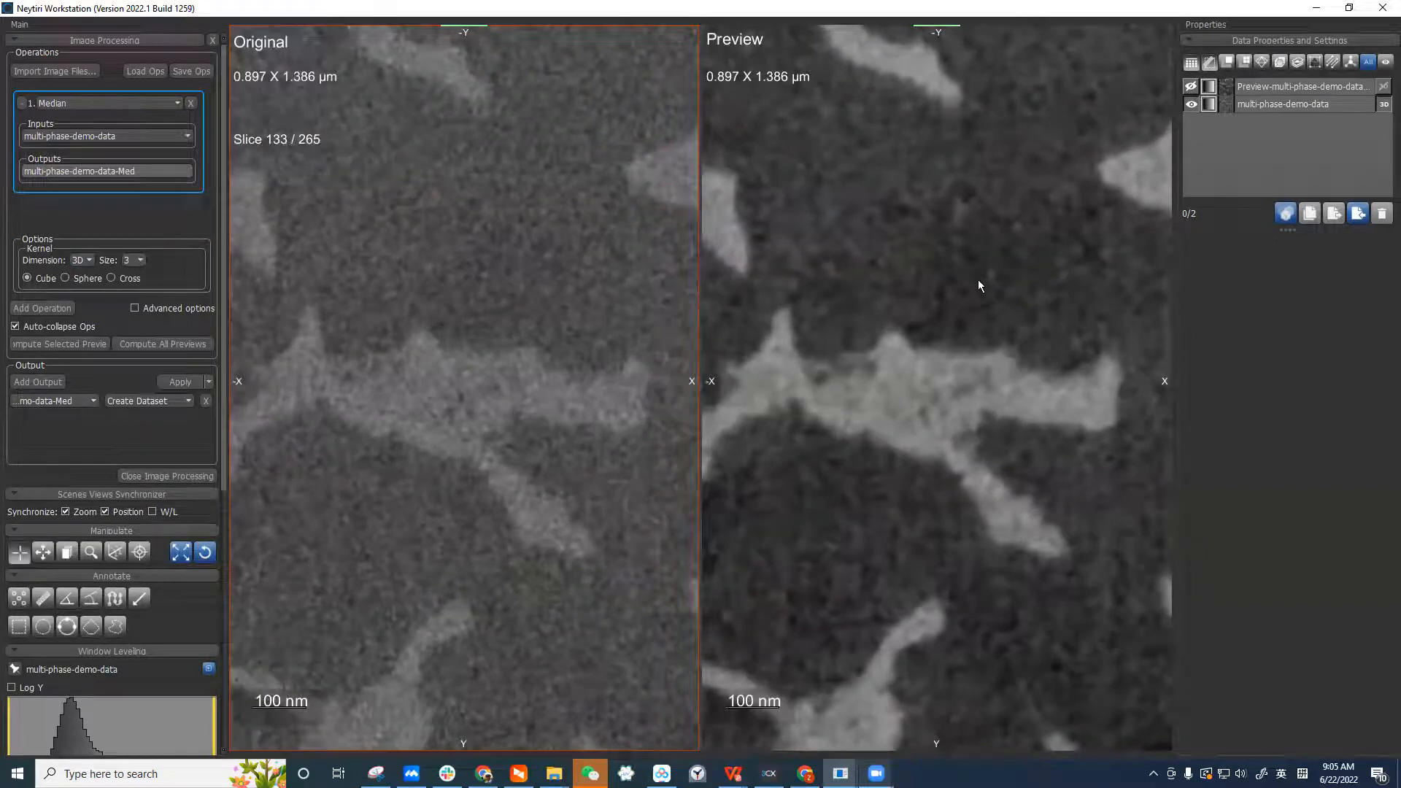
middle_drag(557, 351, 580, 418)
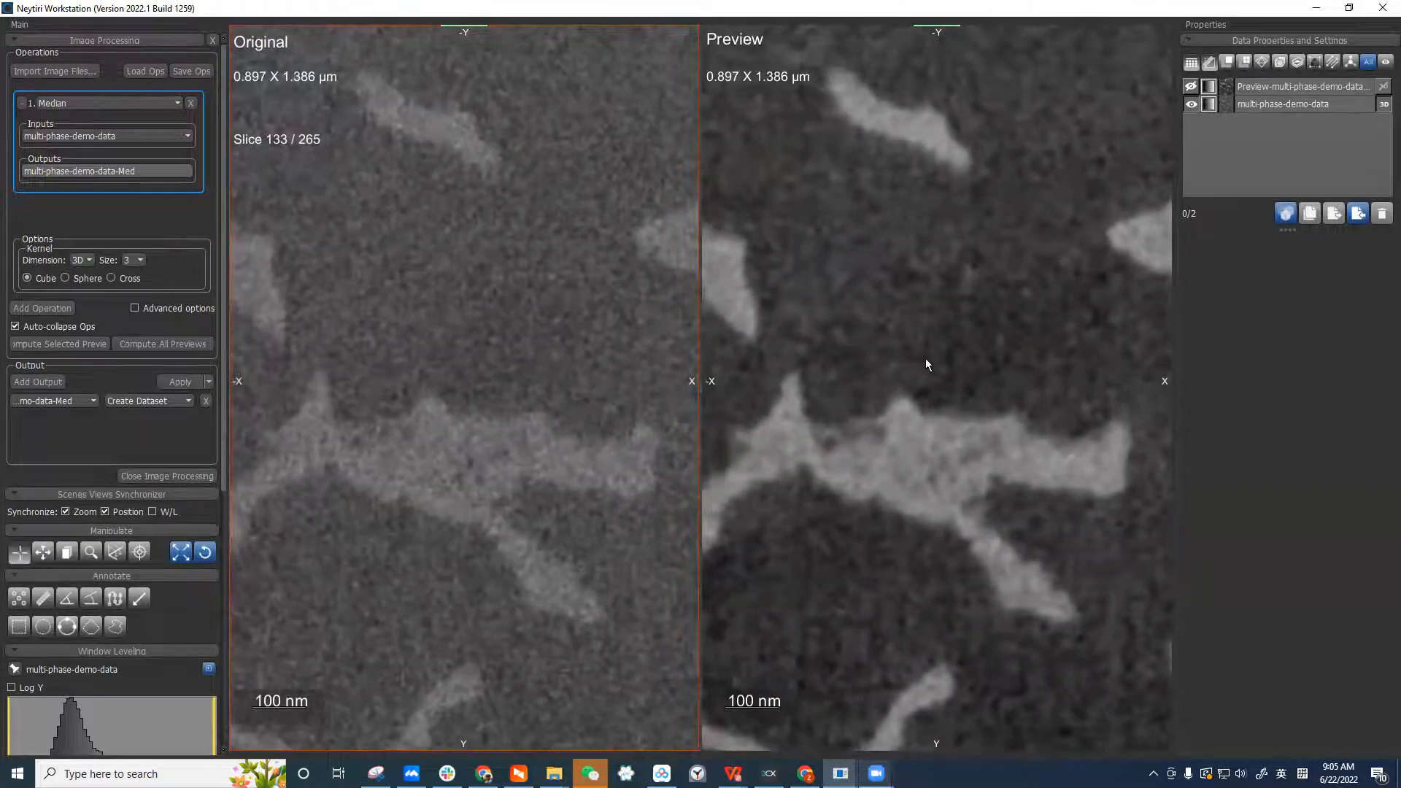
middle_drag(914, 322, 934, 257)
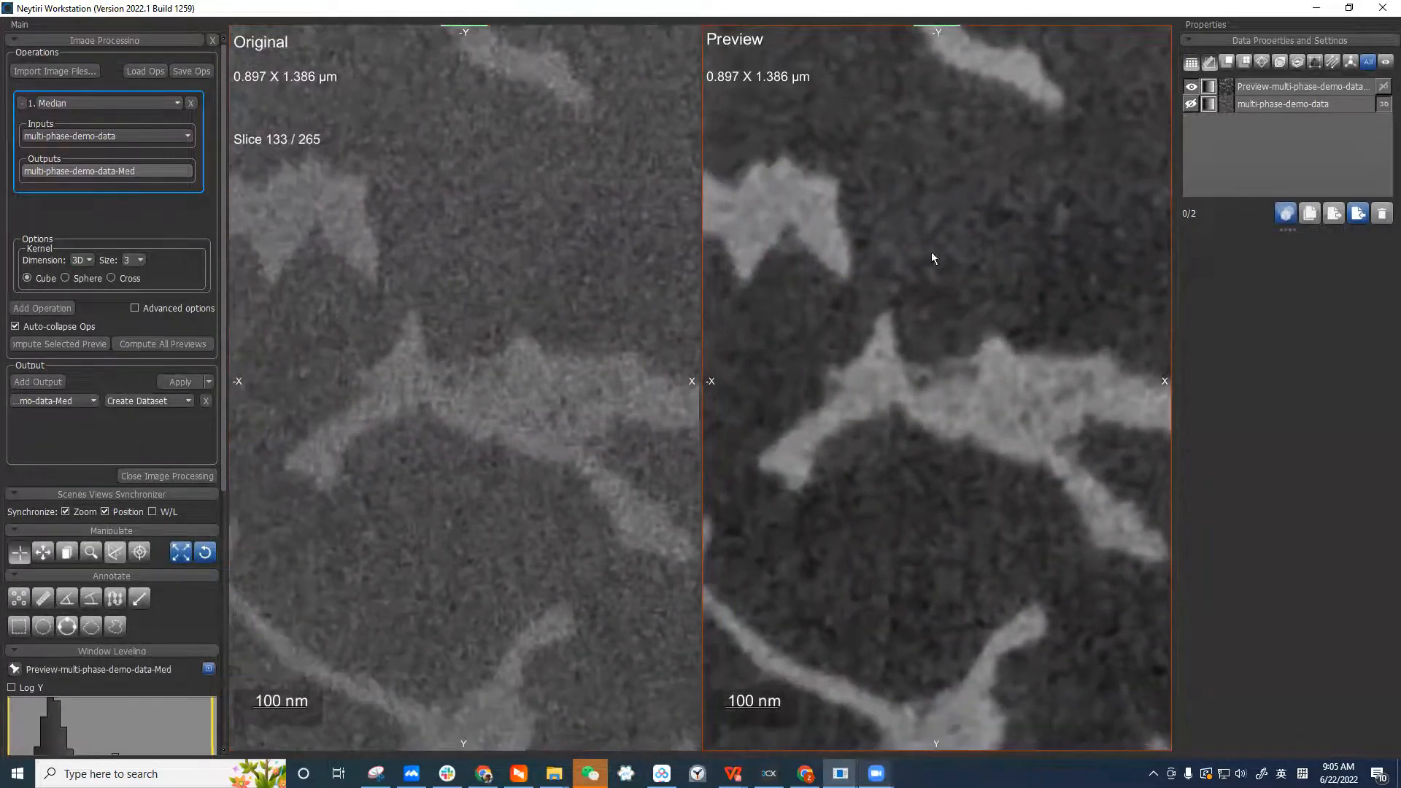
Set the Median kernel size to 5, recompute the preview, and compare the smoothed phases with the original up close
click(138, 263)
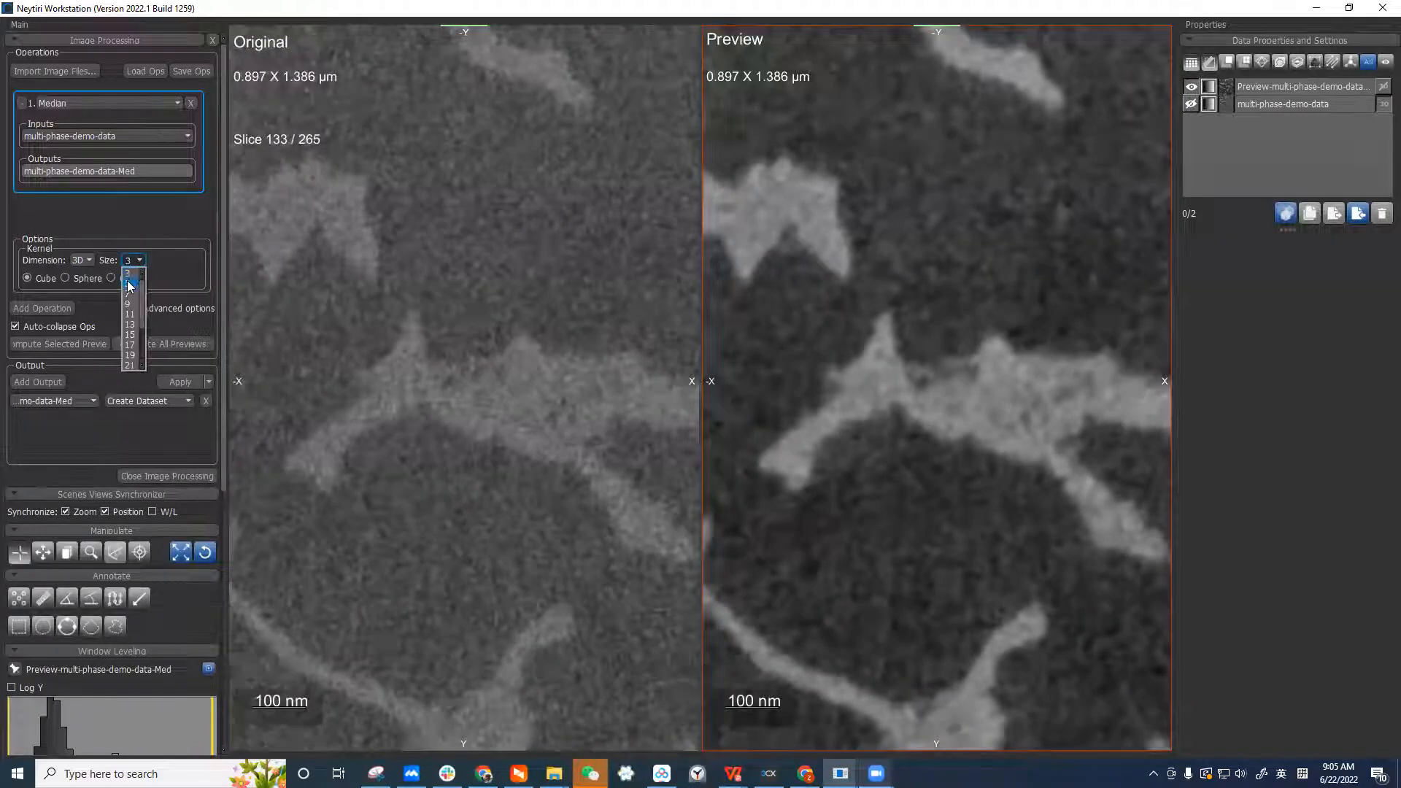
click(129, 284)
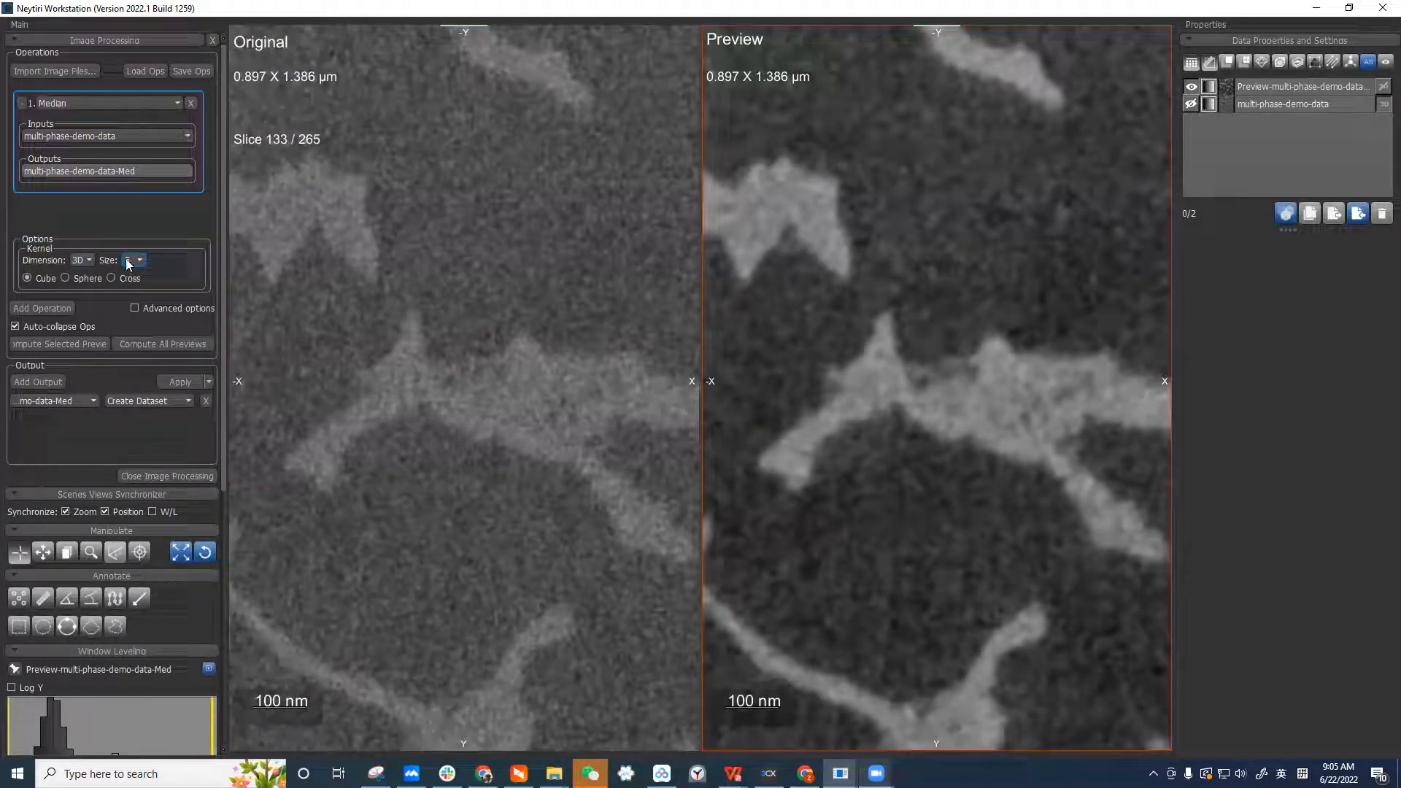
click(171, 344)
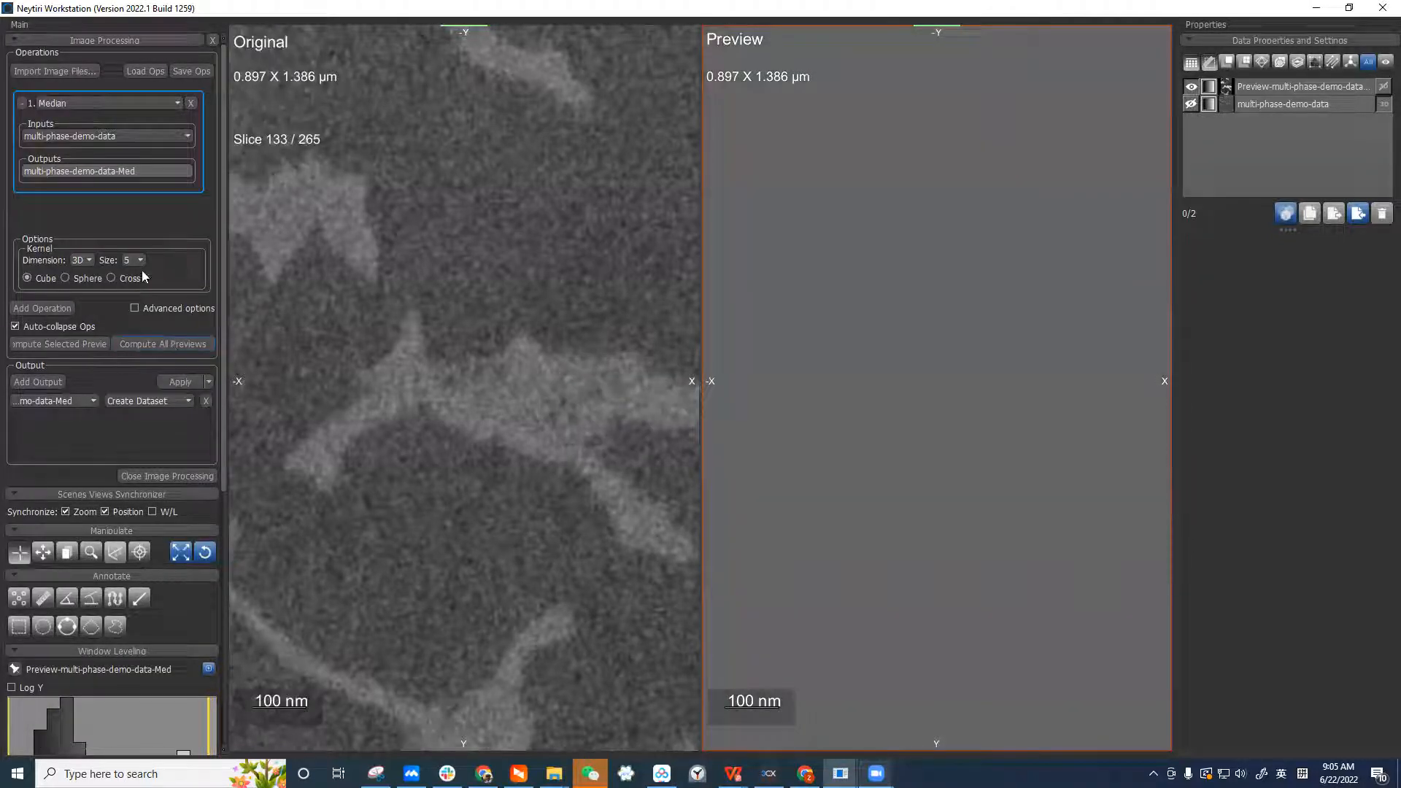
middle_drag(347, 328, 576, 323)
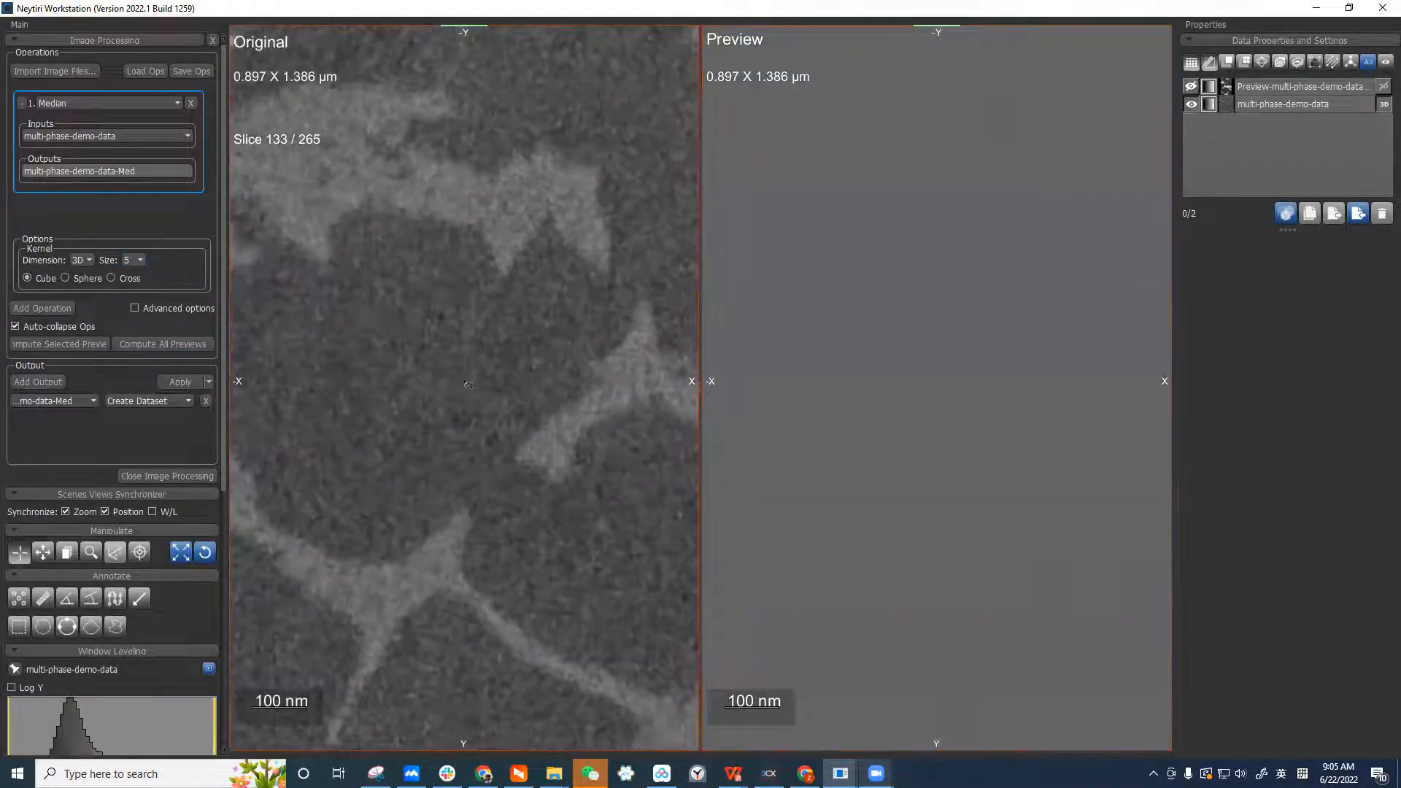
right_drag(465, 397, 438, 329)
click(180, 343)
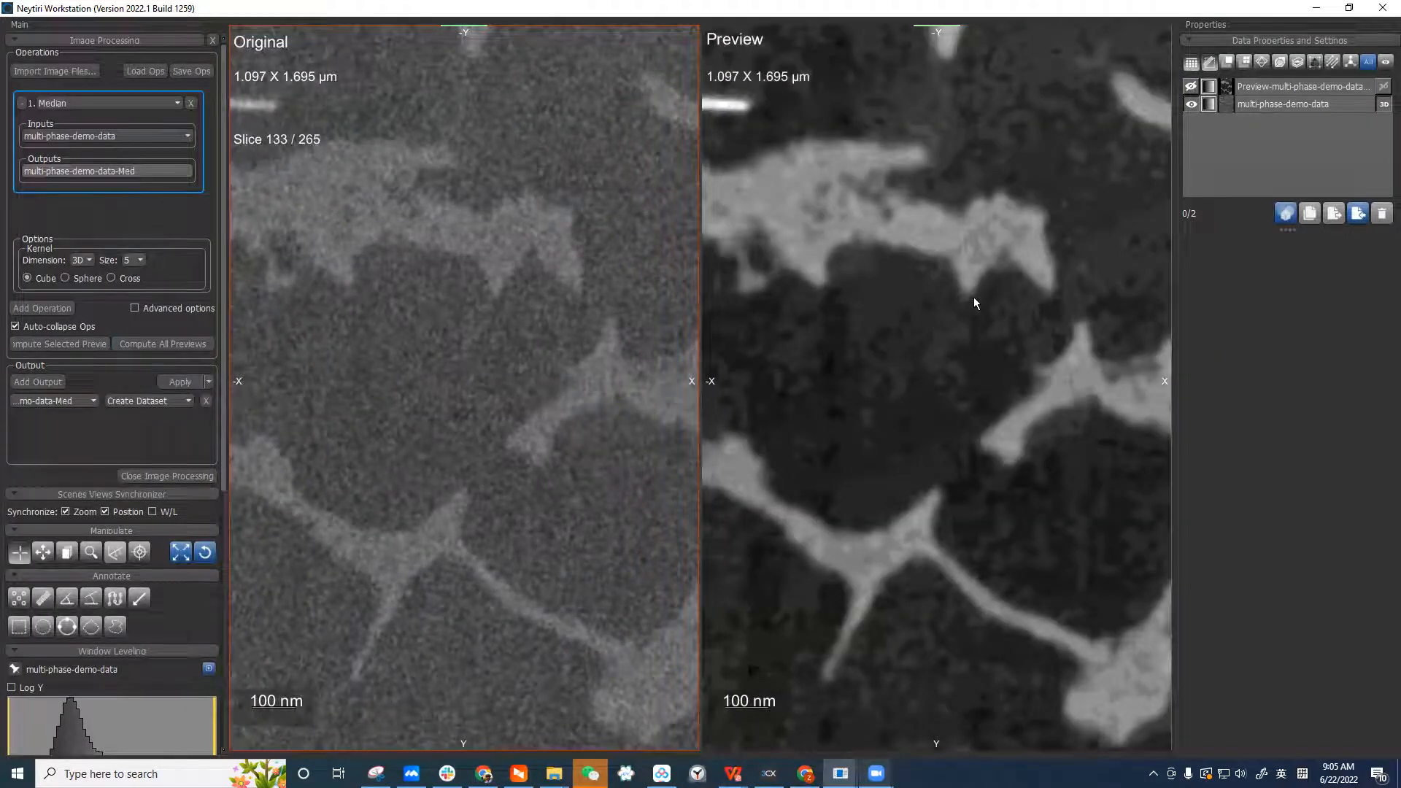
click(1003, 337)
drag(1014, 280, 985, 309)
ctrl+scroll(886, 281, up, 3)
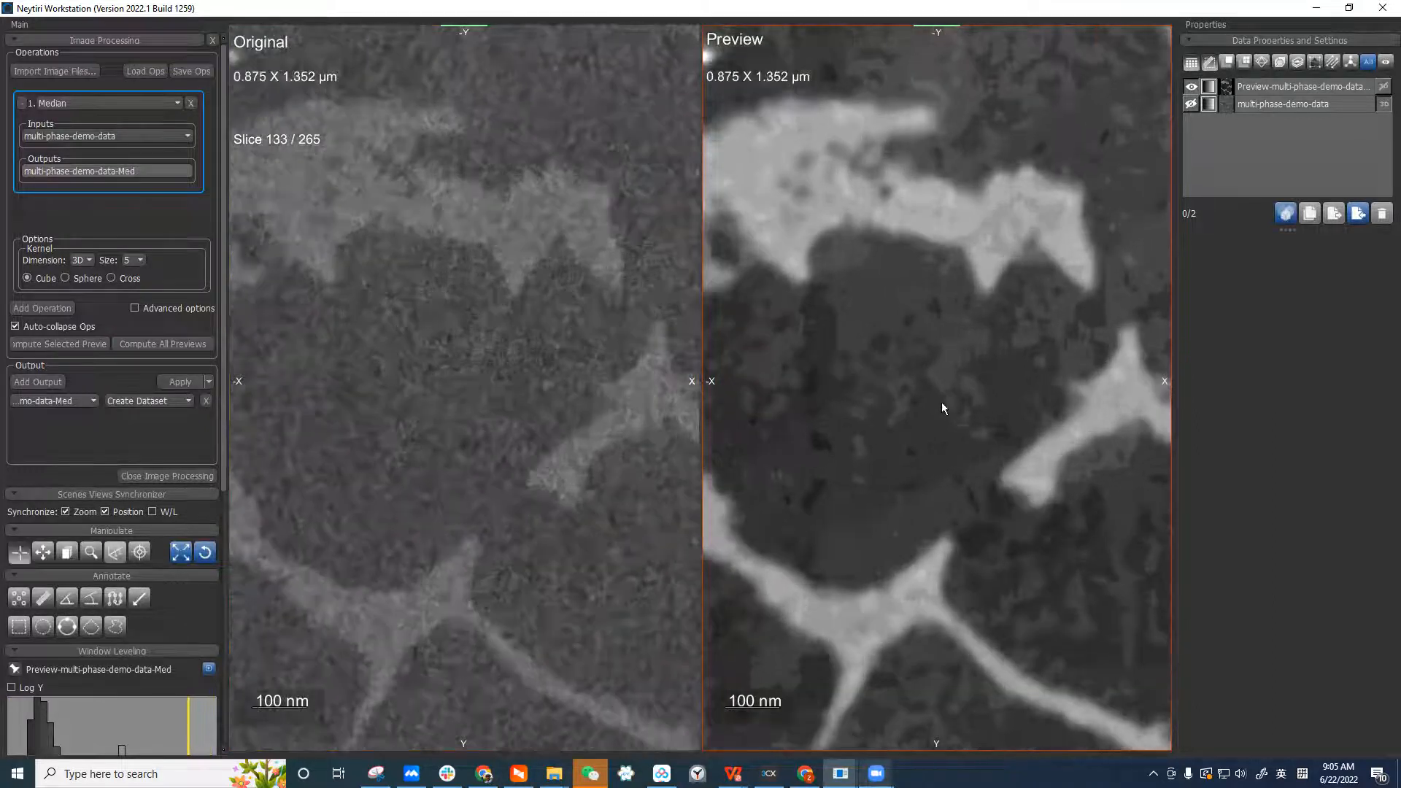
ctrl+scroll(940, 383, down, 2)
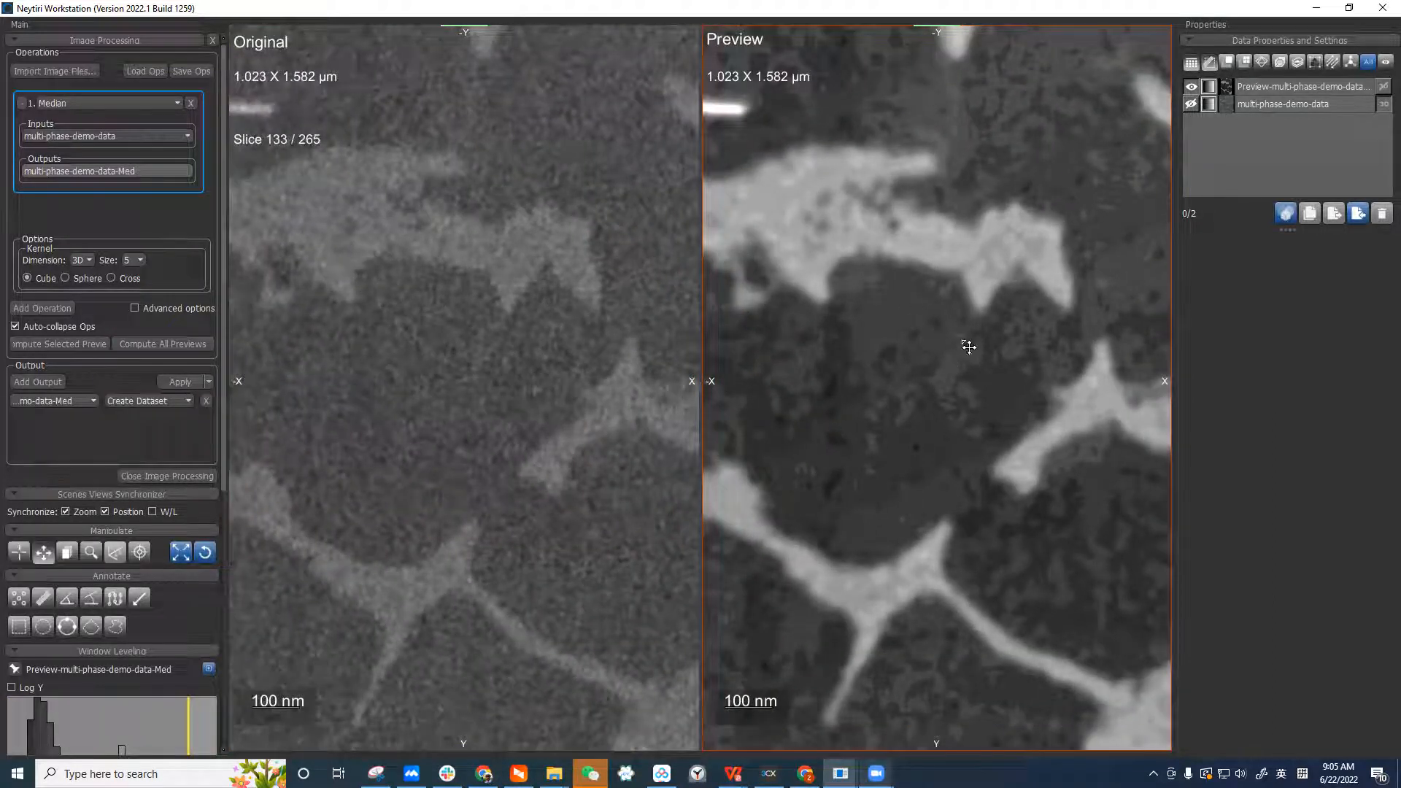
ctrl+scroll(961, 341, up, 5)
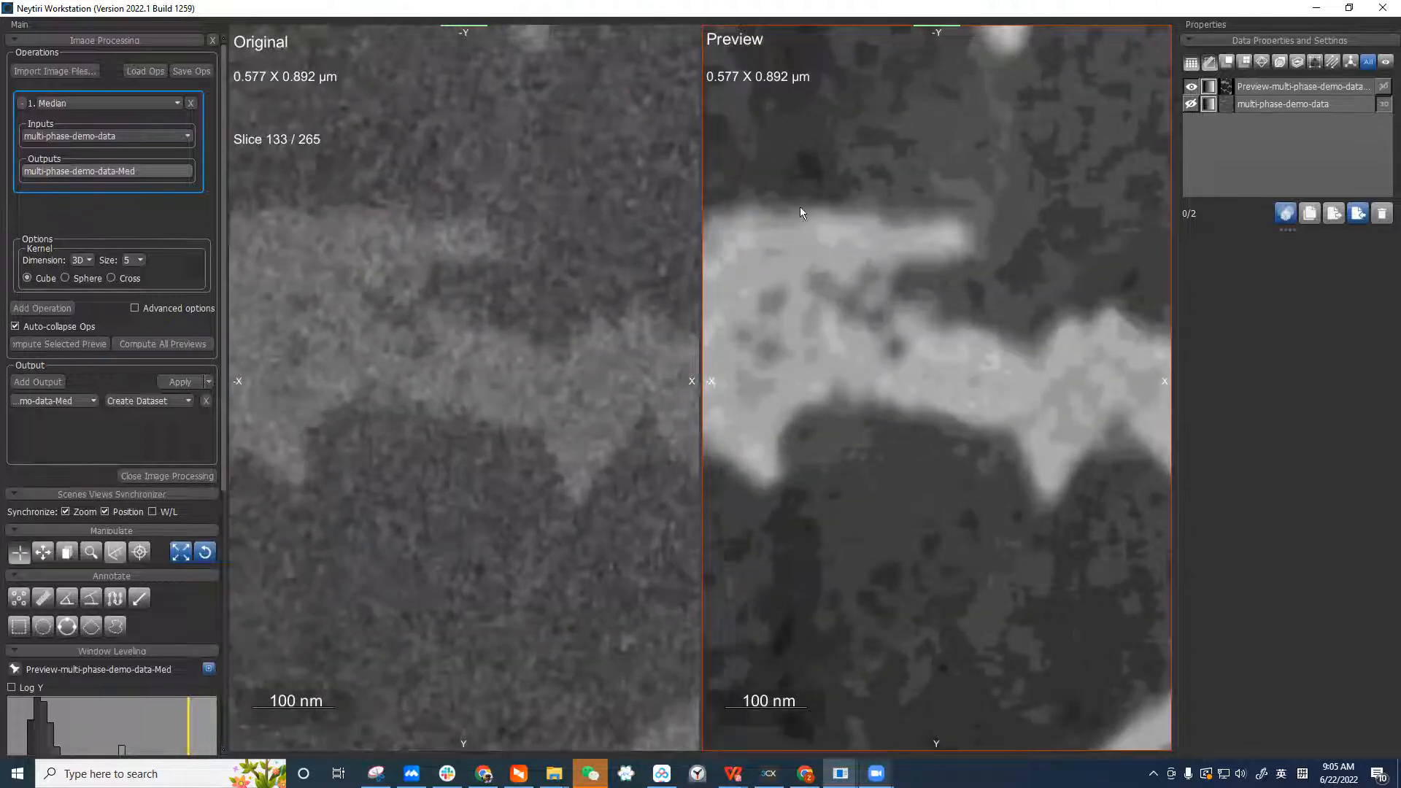
middle_drag(729, 262, 816, 261)
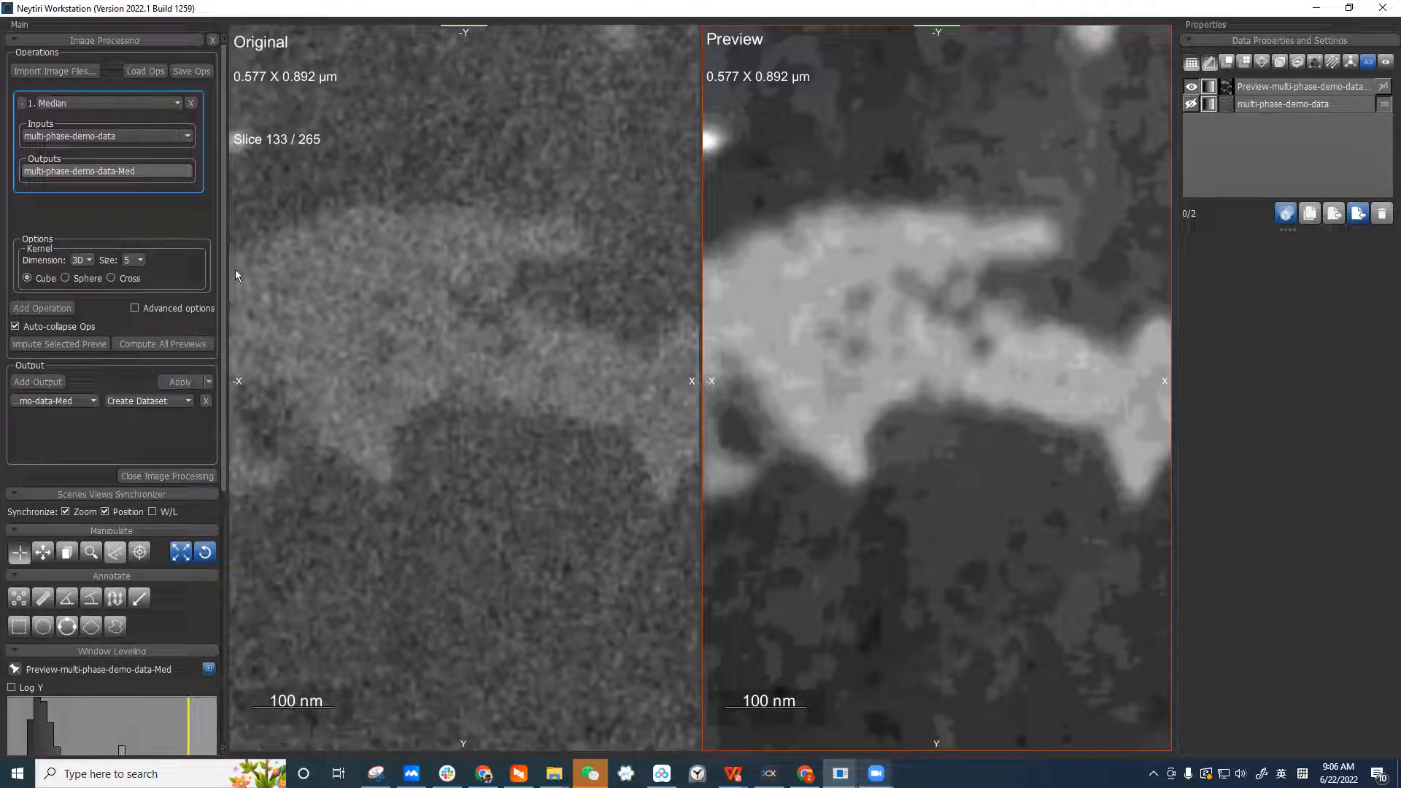
Apply the Median filter as a new dataset, close image processing, and display and select the filtered dataset in the main view
click(181, 382)
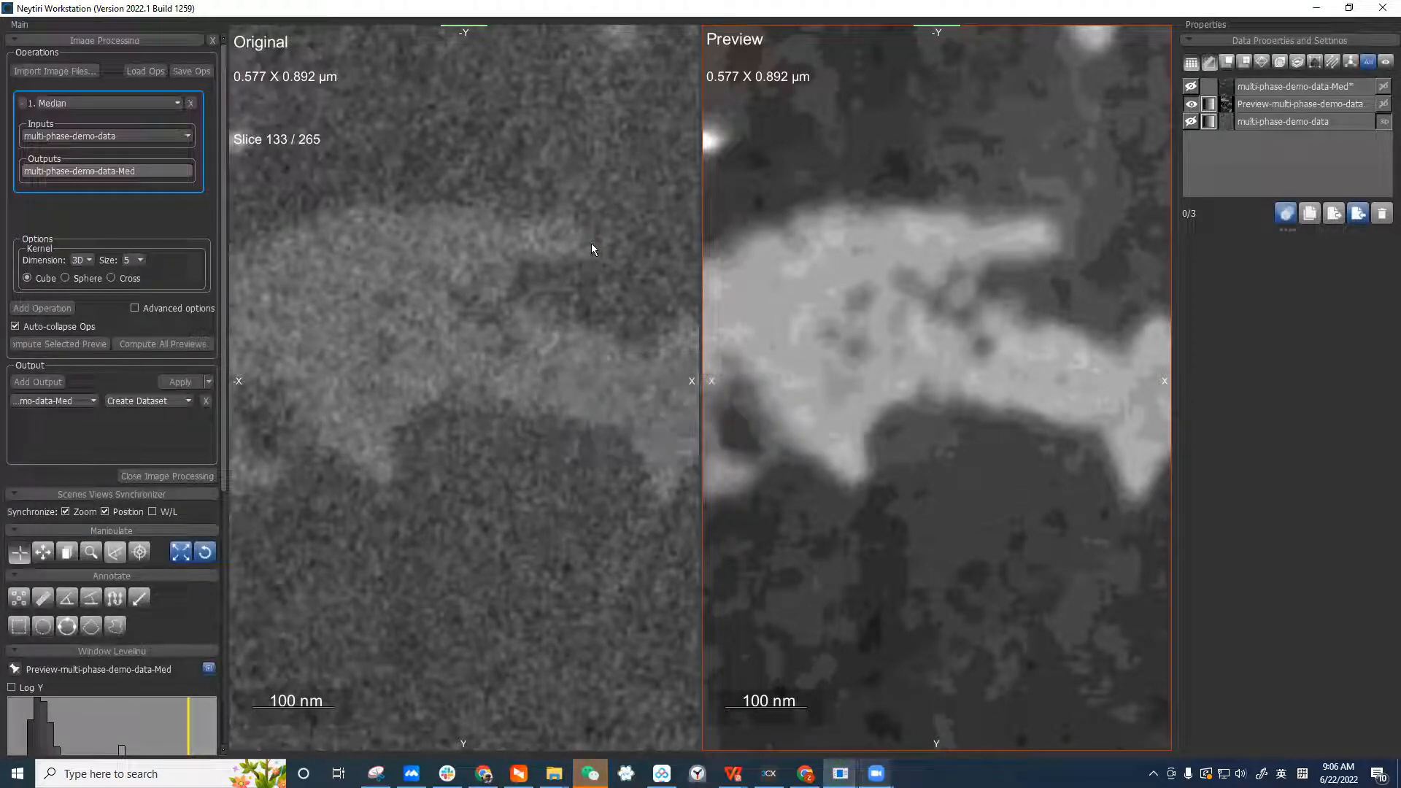
click(190, 476)
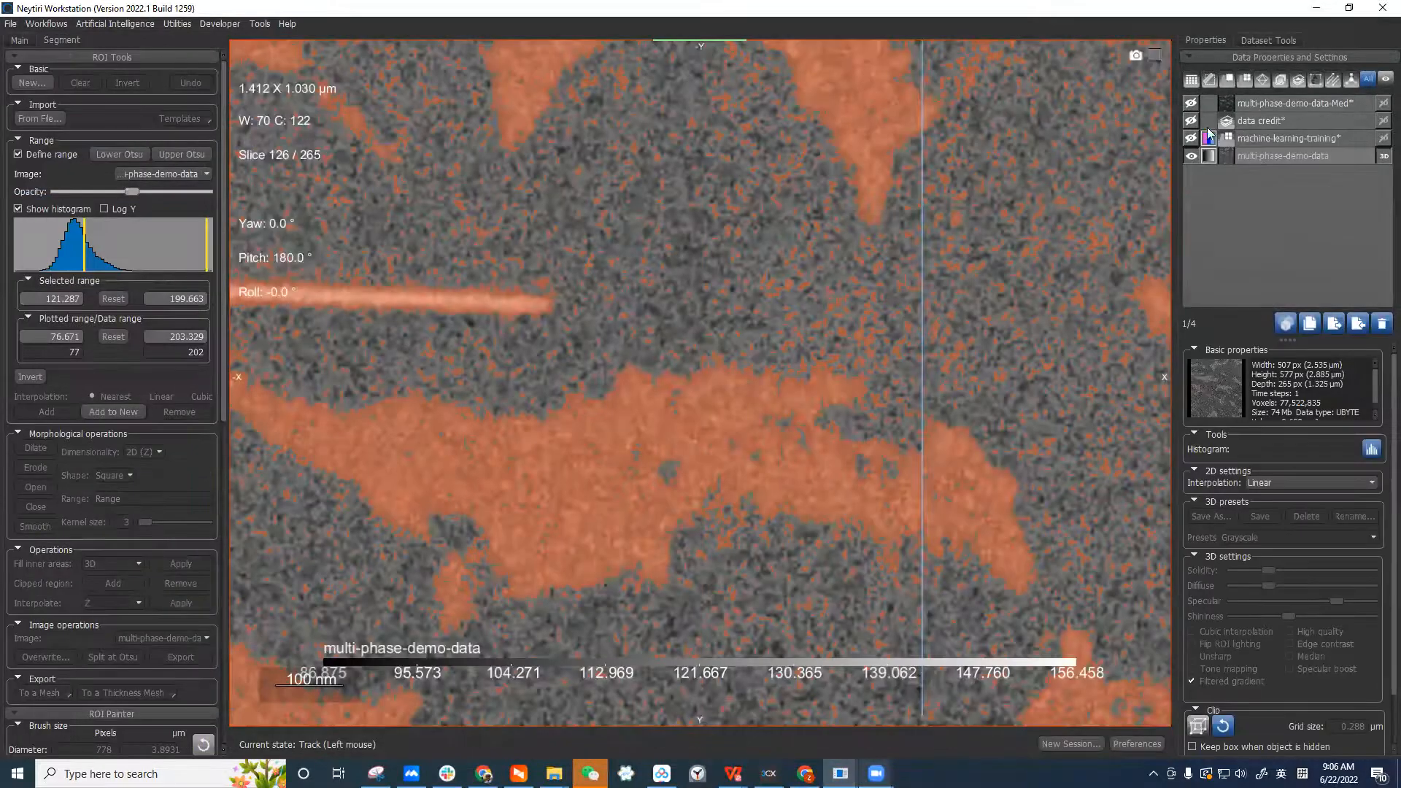
click(1191, 103)
click(1278, 108)
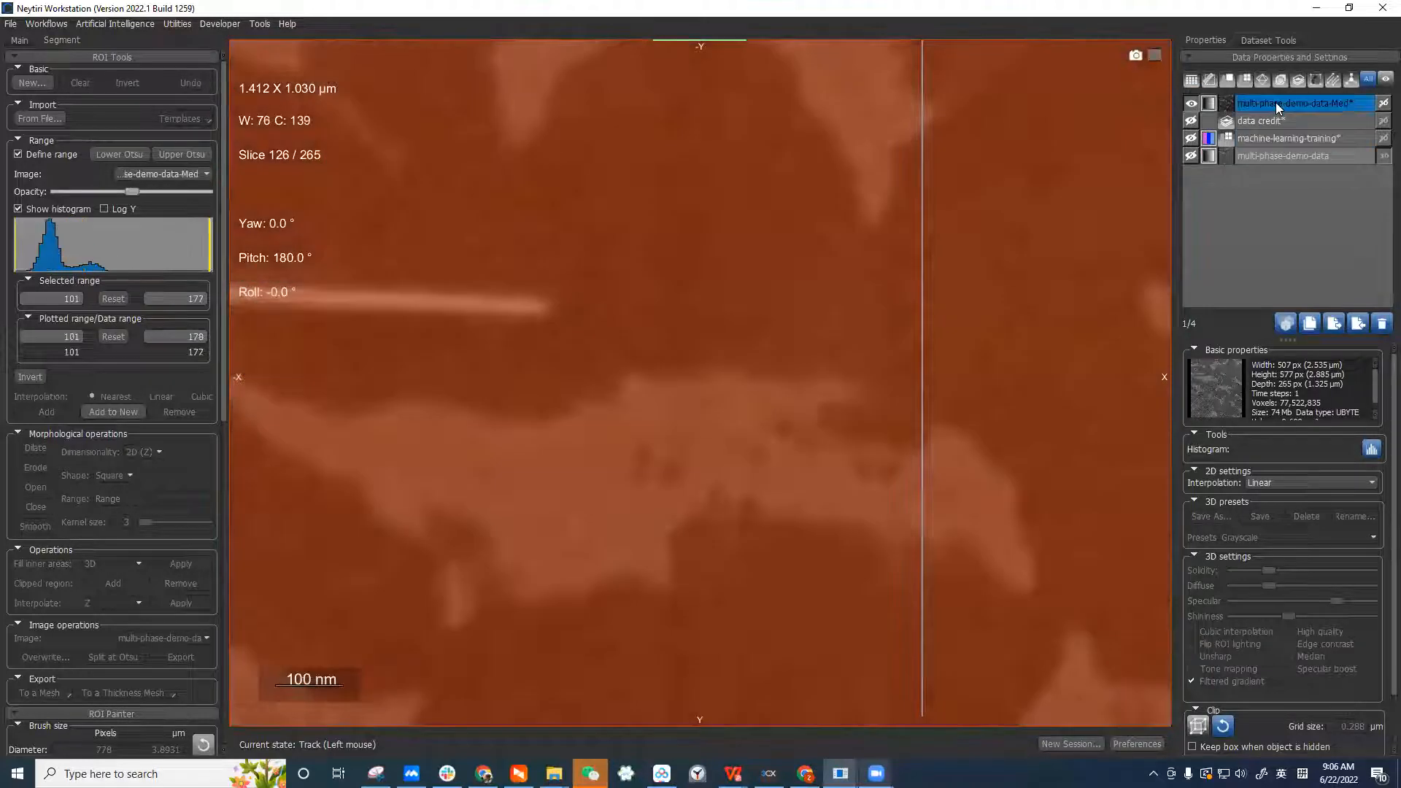
ctrl+scroll(1000, 363, down, 3)
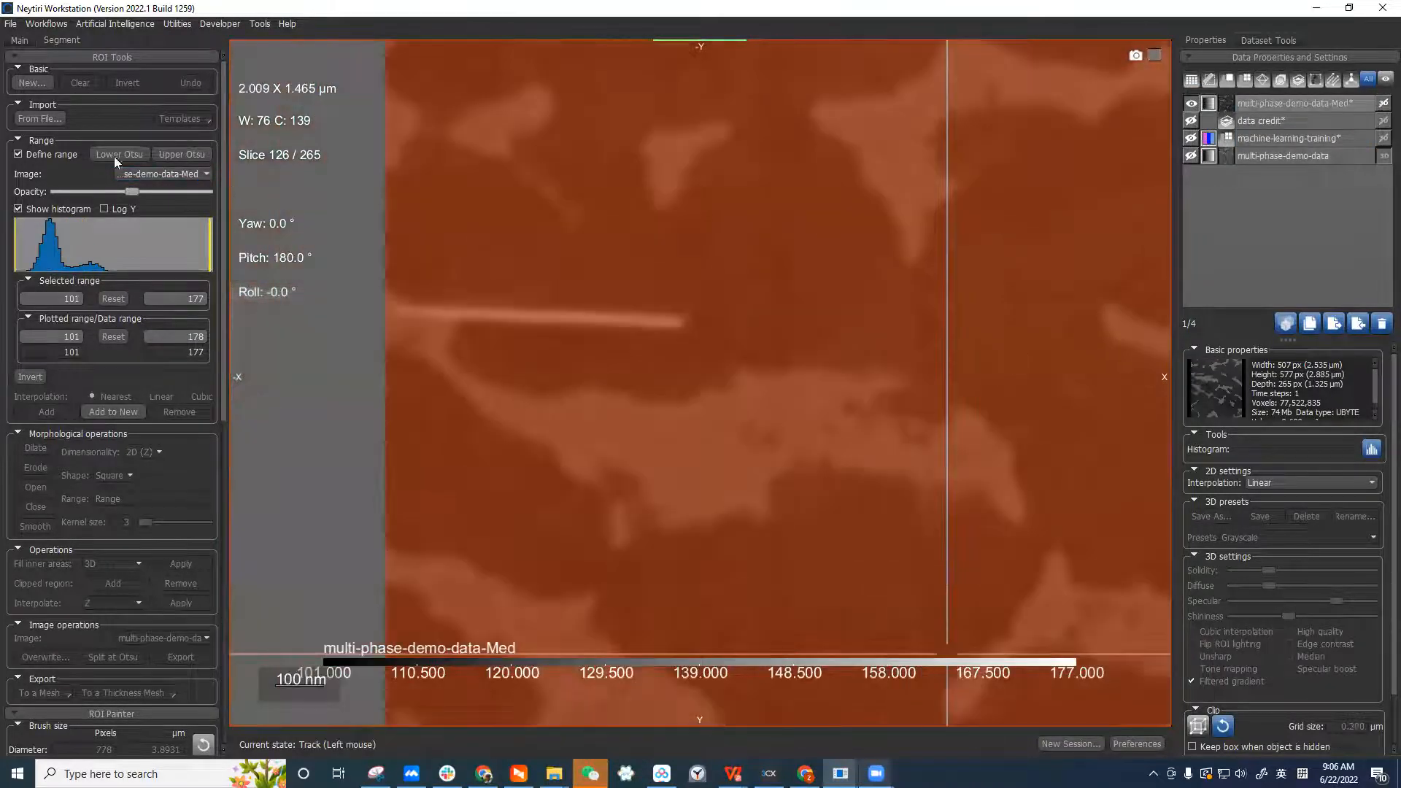
Inspect the filtered slice's contrast with the range overlay off, and turn Define range back on
click(42, 154)
ctrl+scroll(807, 278, down, 2)
right_drag(972, 280, 1024, 143)
right_drag(1011, 244, 1001, 233)
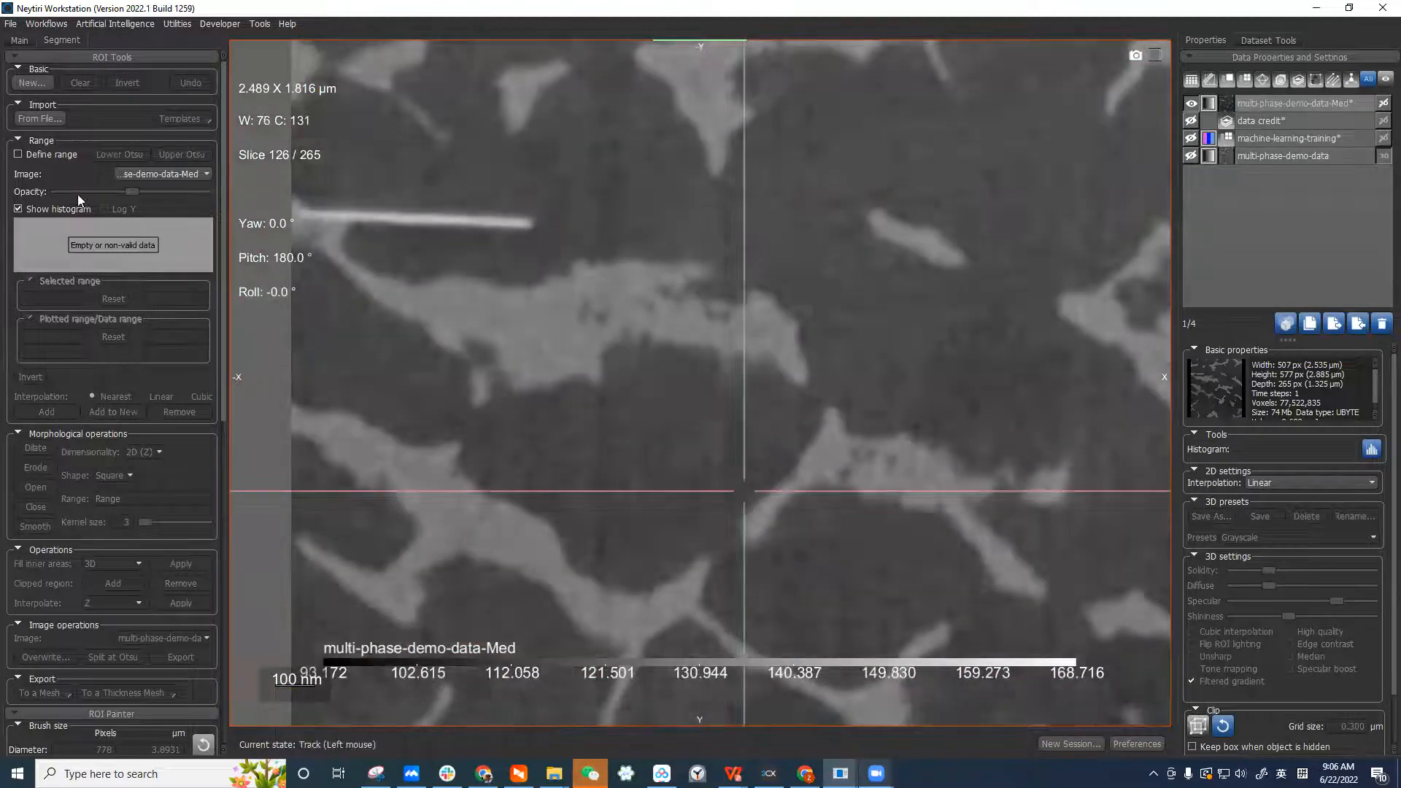
click(55, 154)
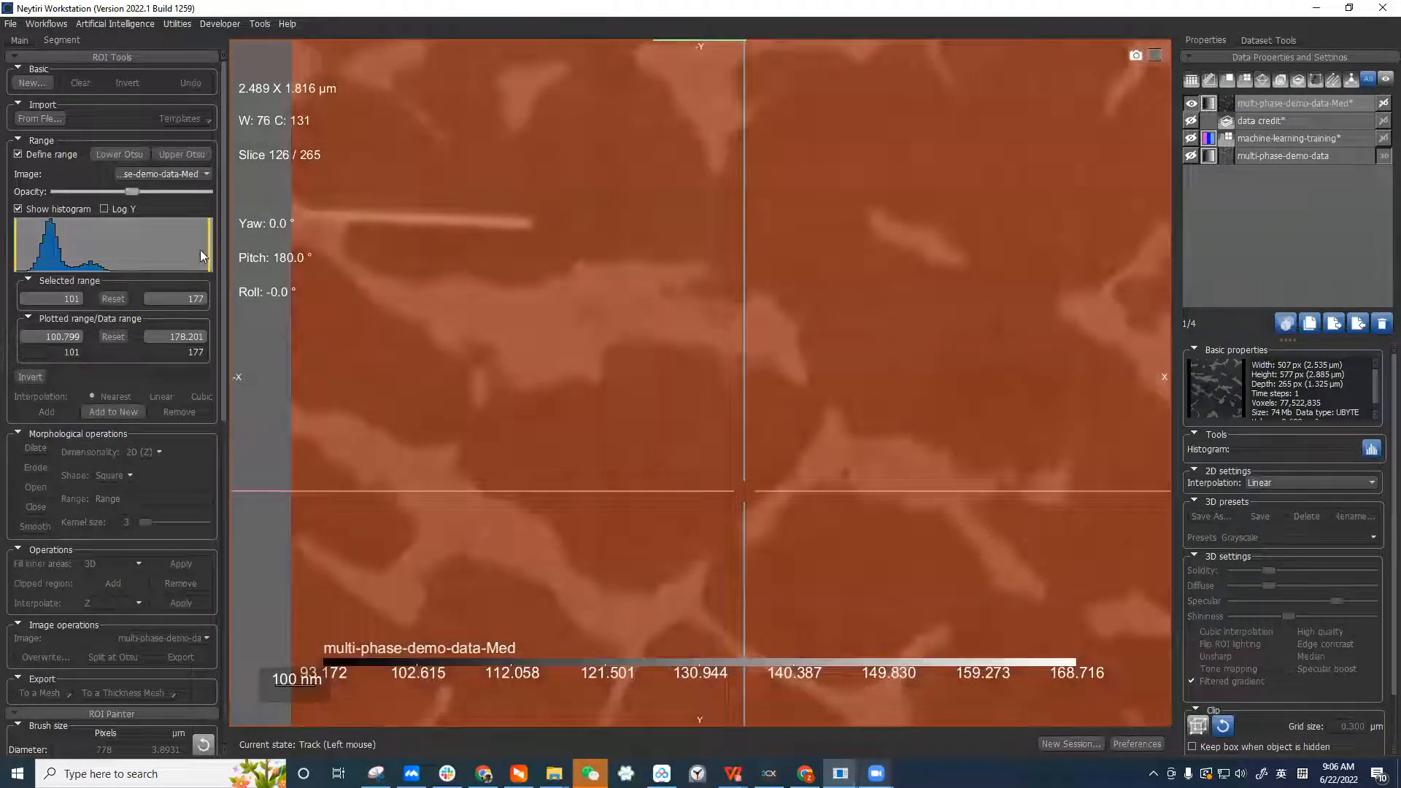
Lower the selected range's upper threshold to about 122.2 to cover the dark phase, and compare the slice with the overlay on and off
drag(210, 250, 72, 269)
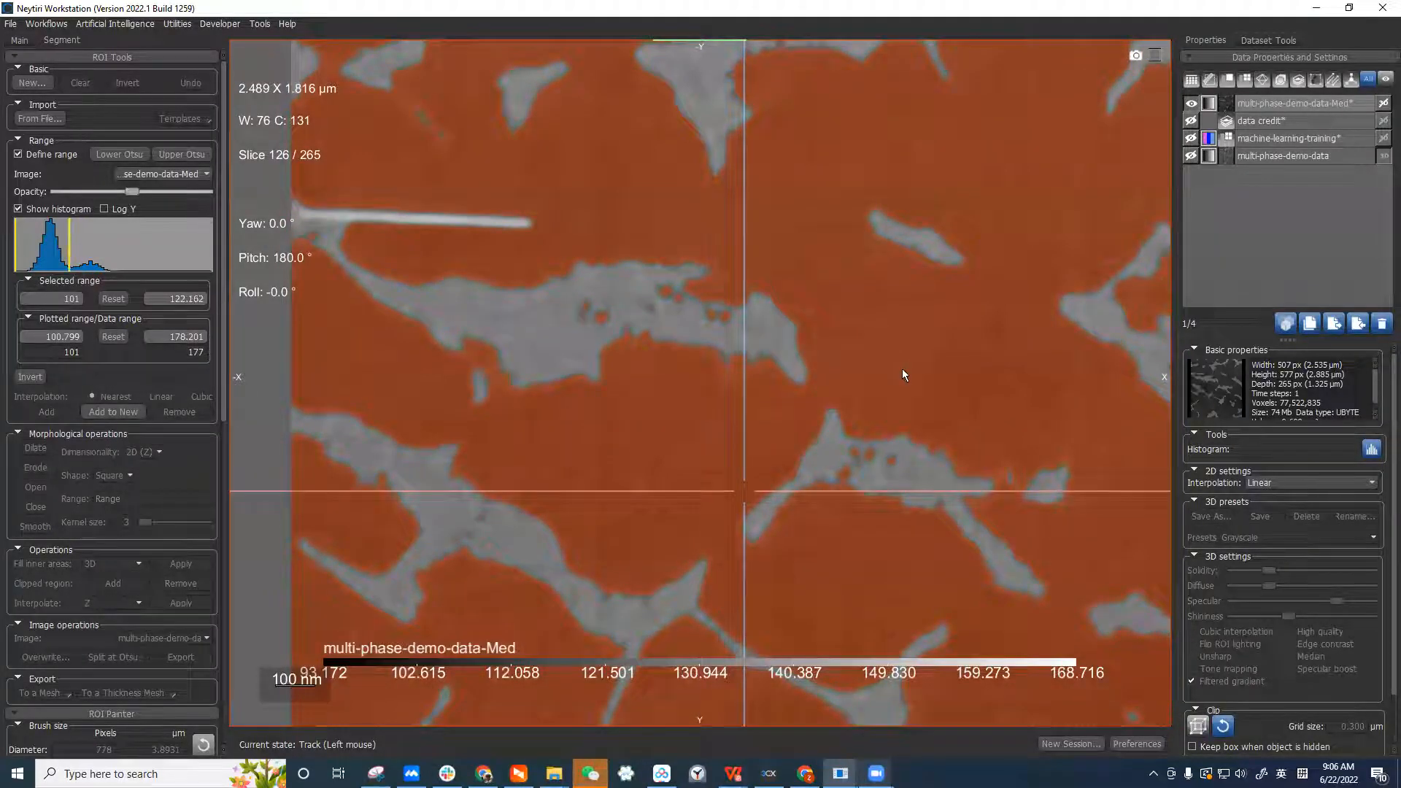
scroll(909, 343, down, 3)
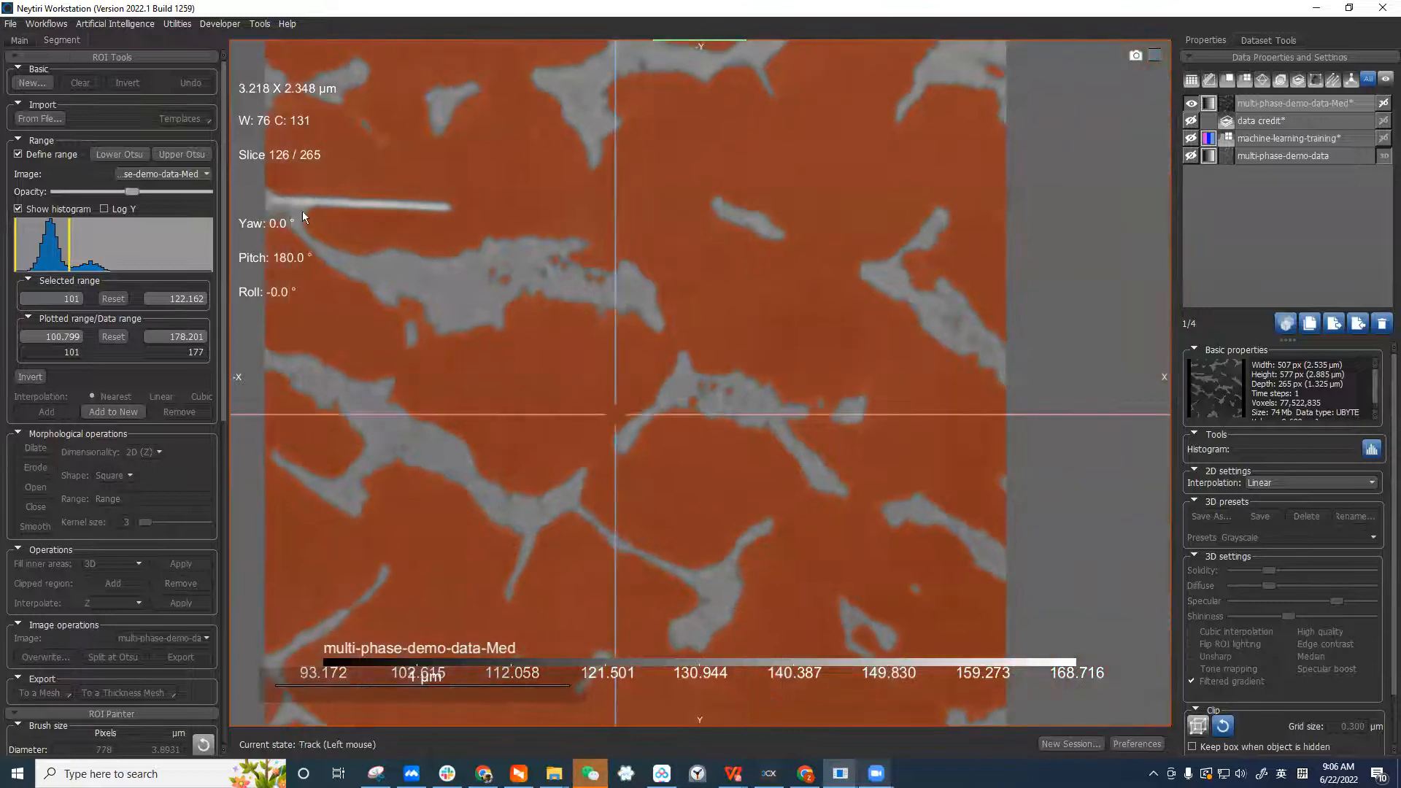
click(55, 154)
click(56, 155)
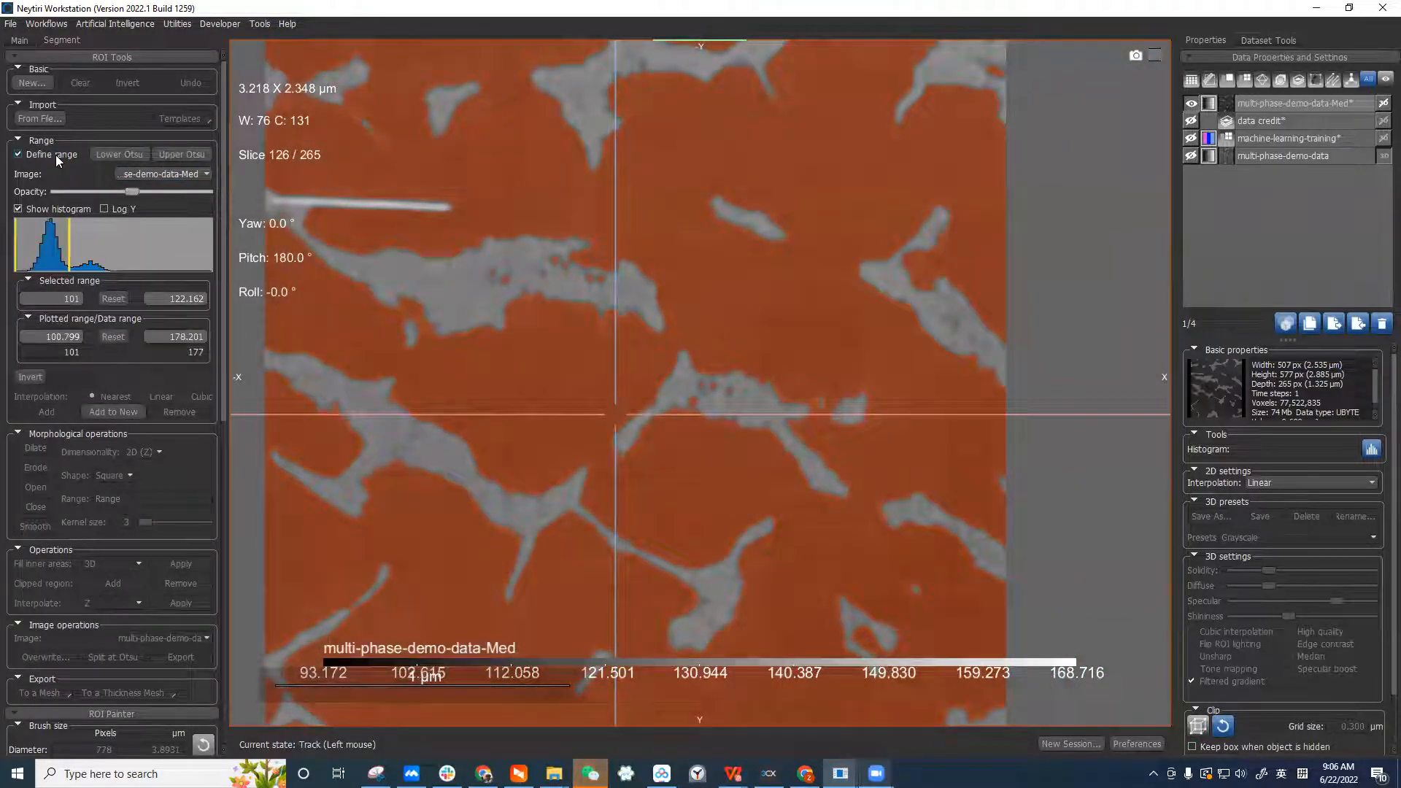
click(55, 155)
click(56, 155)
Create a new ROI from the selected range and name it "low"
click(111, 411)
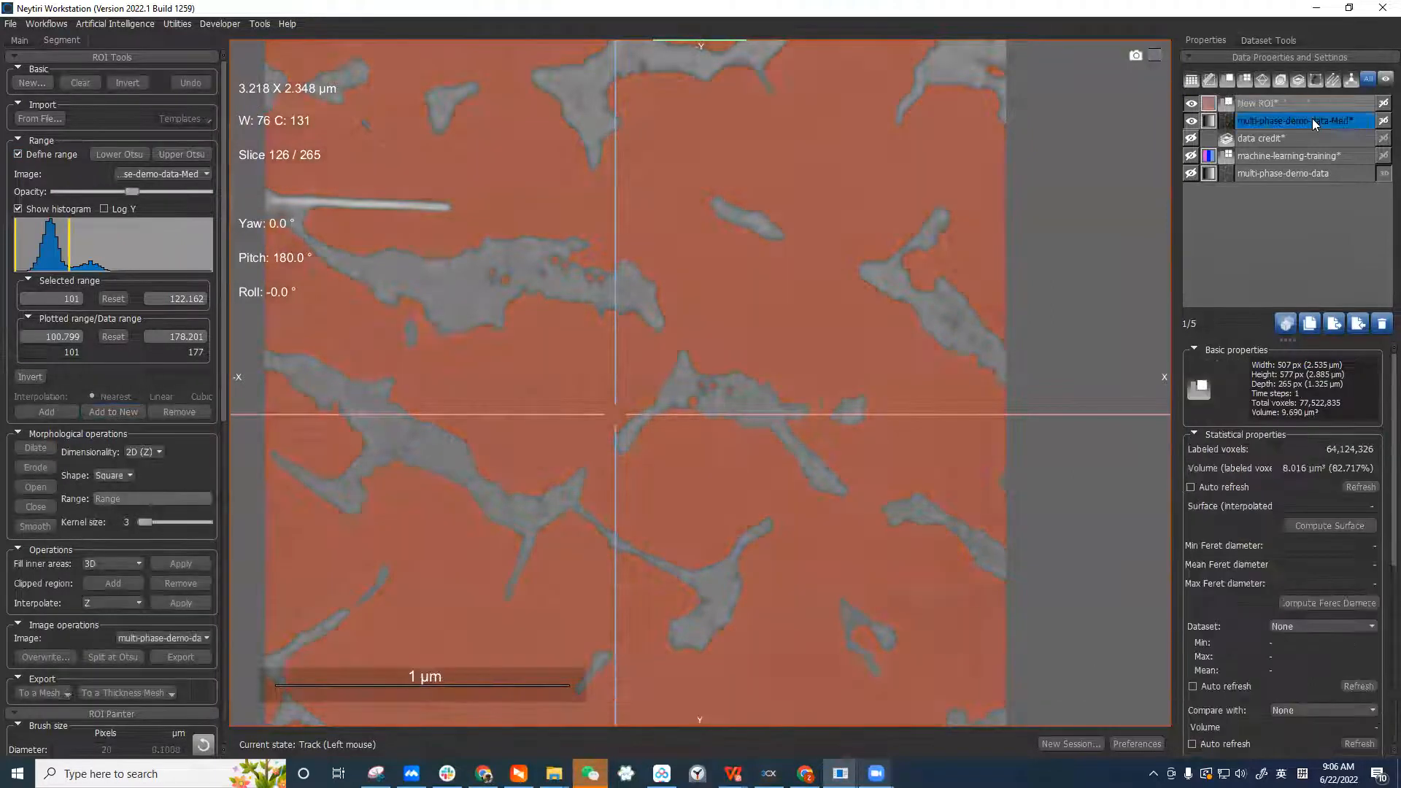
text(low)
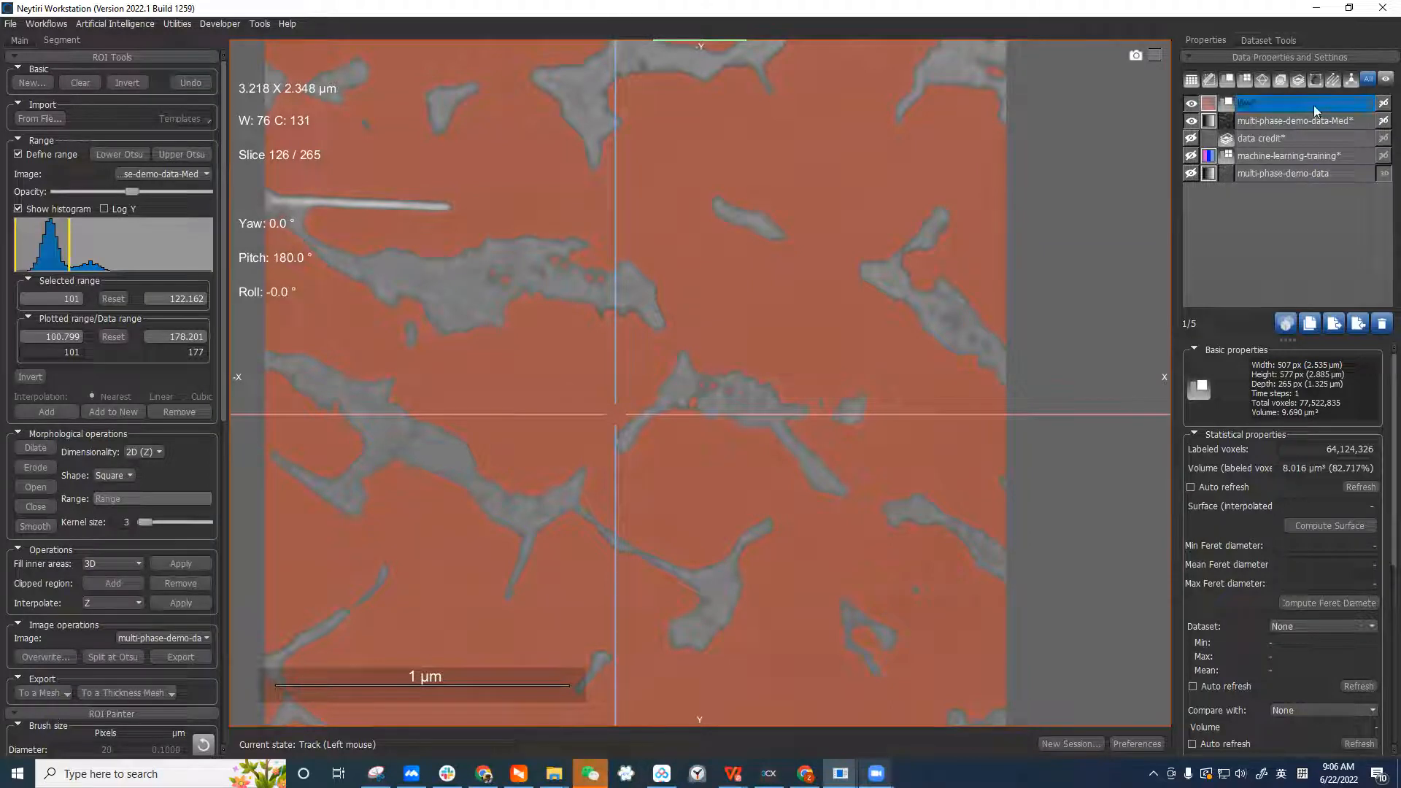
Set the selected range to about 121–142.2 to cover the medium-gray phase, and hide the low ROI to check the coverage
key(Return)
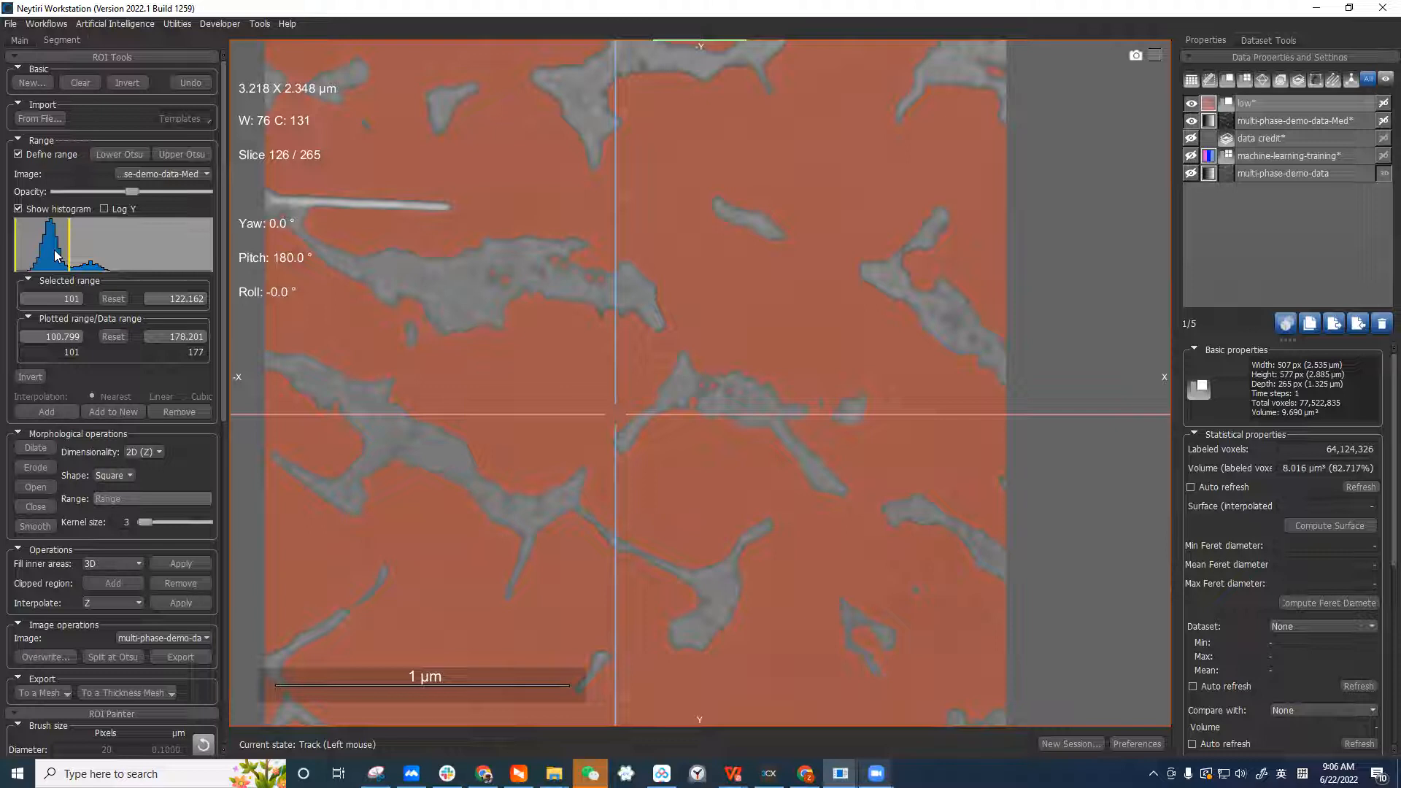
drag(36, 252, 94, 260)
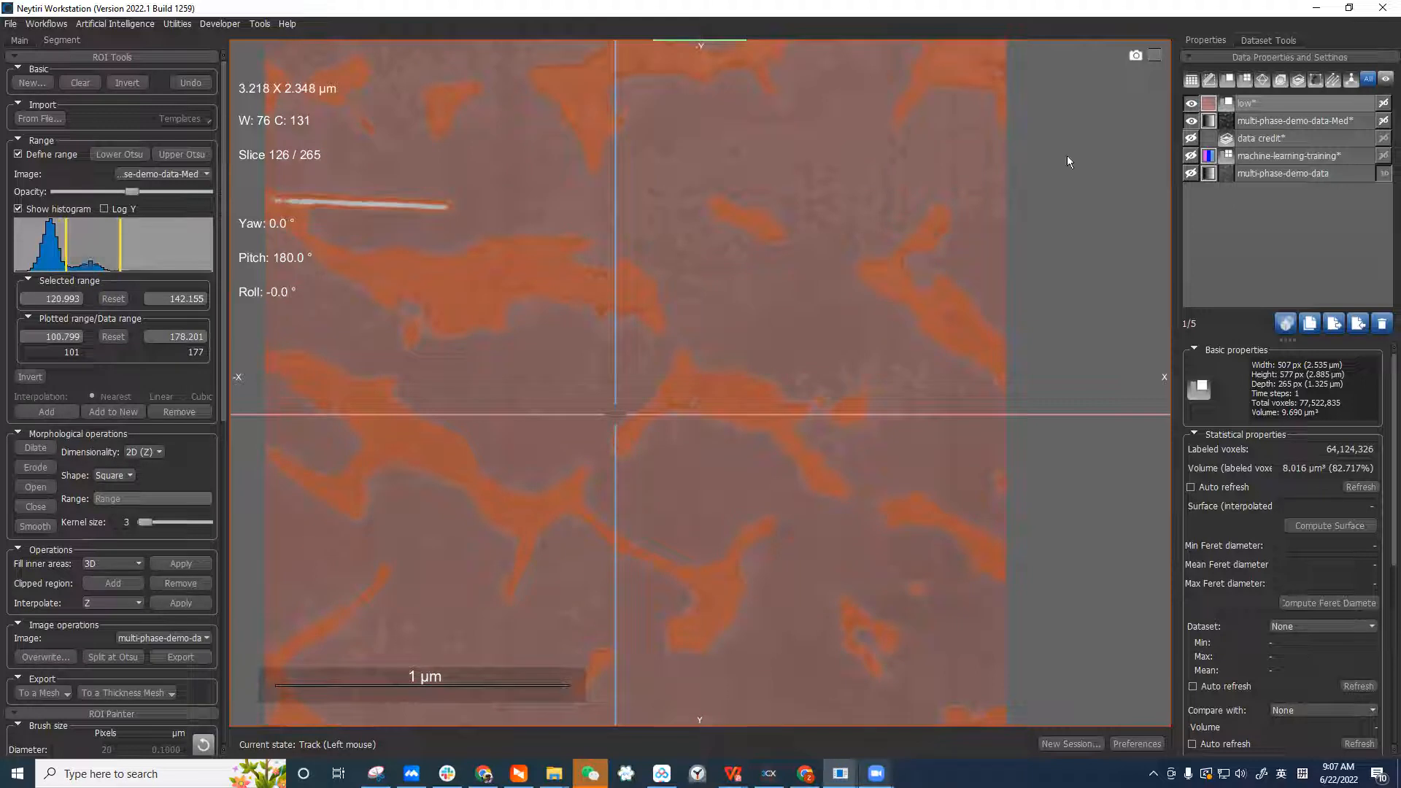
click(1191, 103)
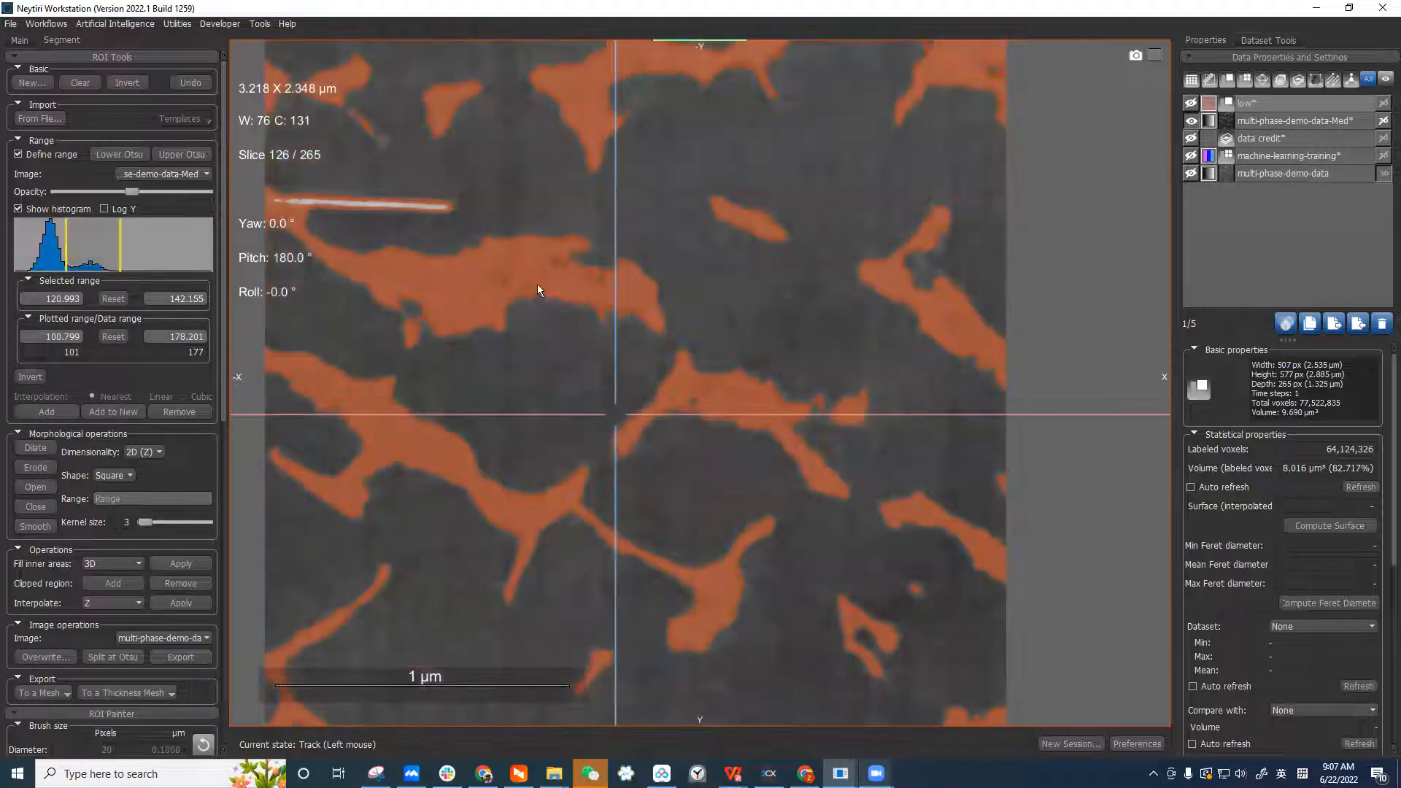
scroll(537, 290, up, 2)
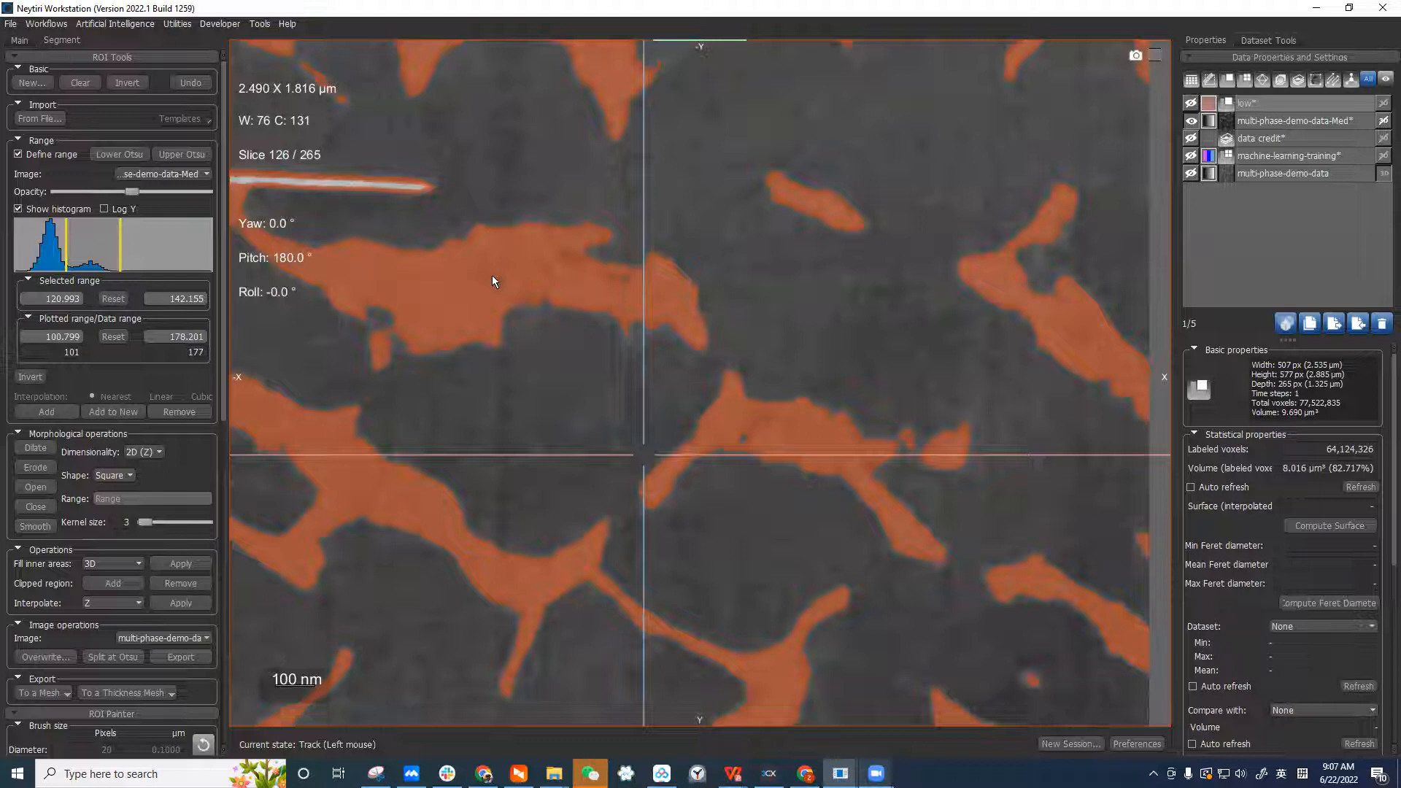
scroll(893, 362, down, 2)
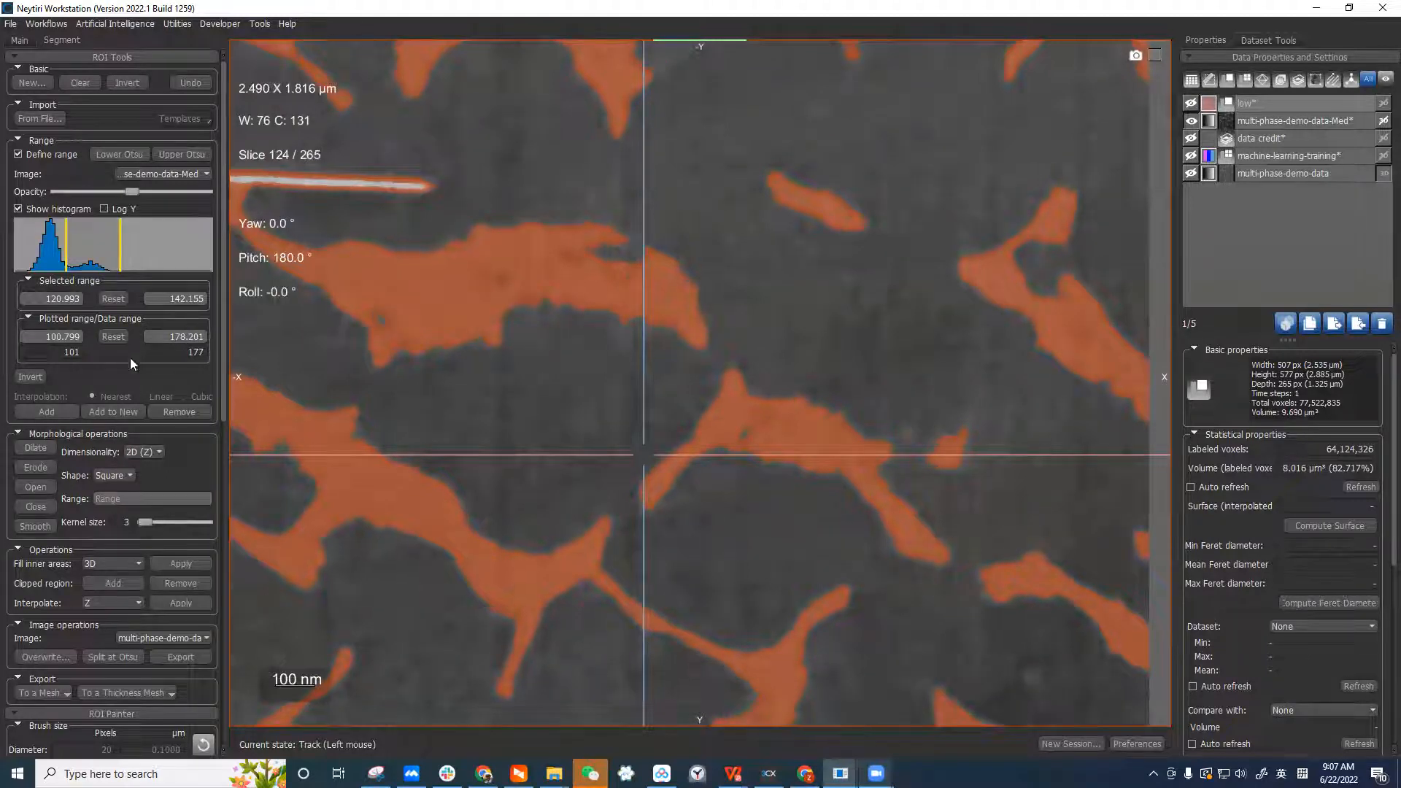
Create a new ROI from the selected range and name it "medium"
click(59, 415)
click(1279, 110)
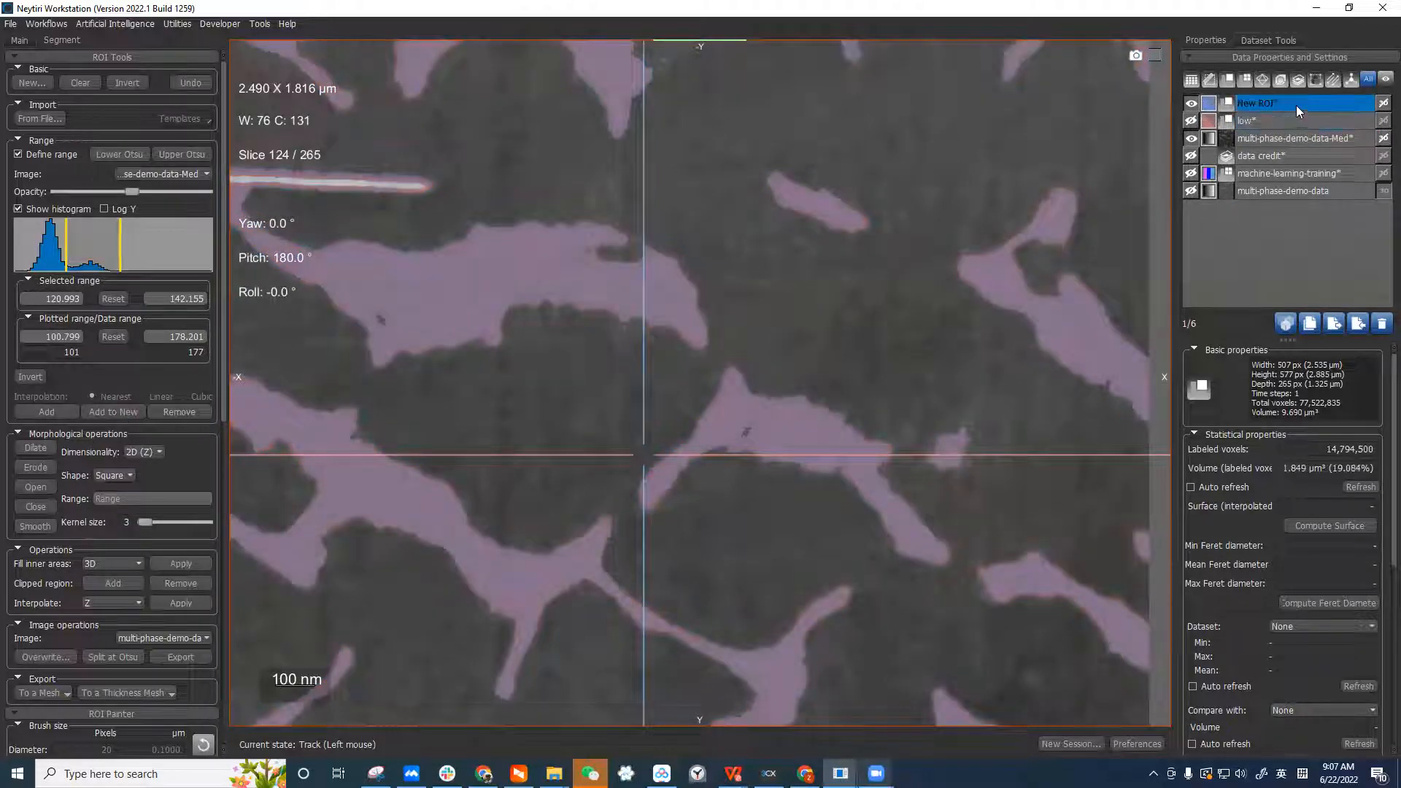
double_click(1298, 105)
text(medium*)
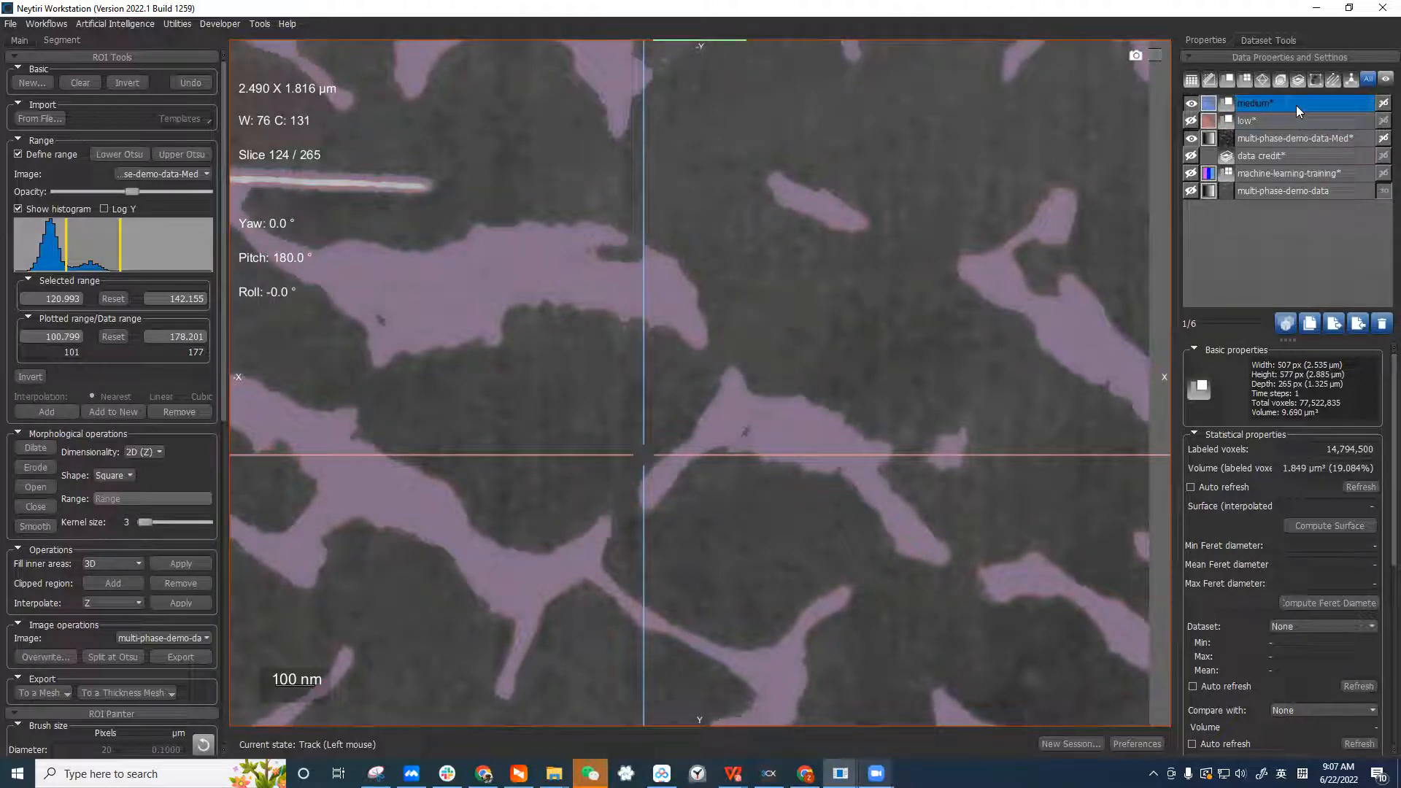
key(Return)
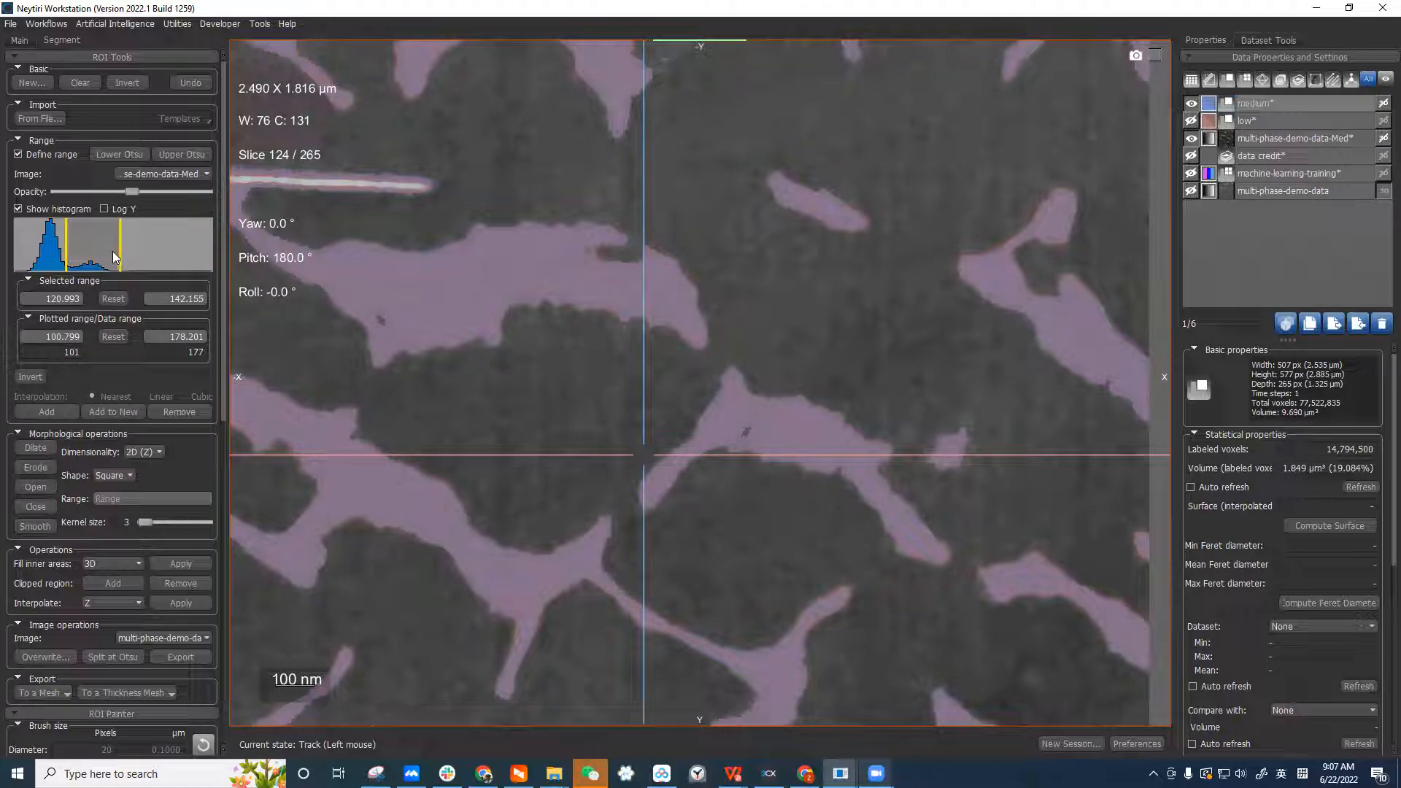
Set the selected range to about 136.3–177 to cover the bright needle-shaped phase, with the medium ROI hidden
click(181, 154)
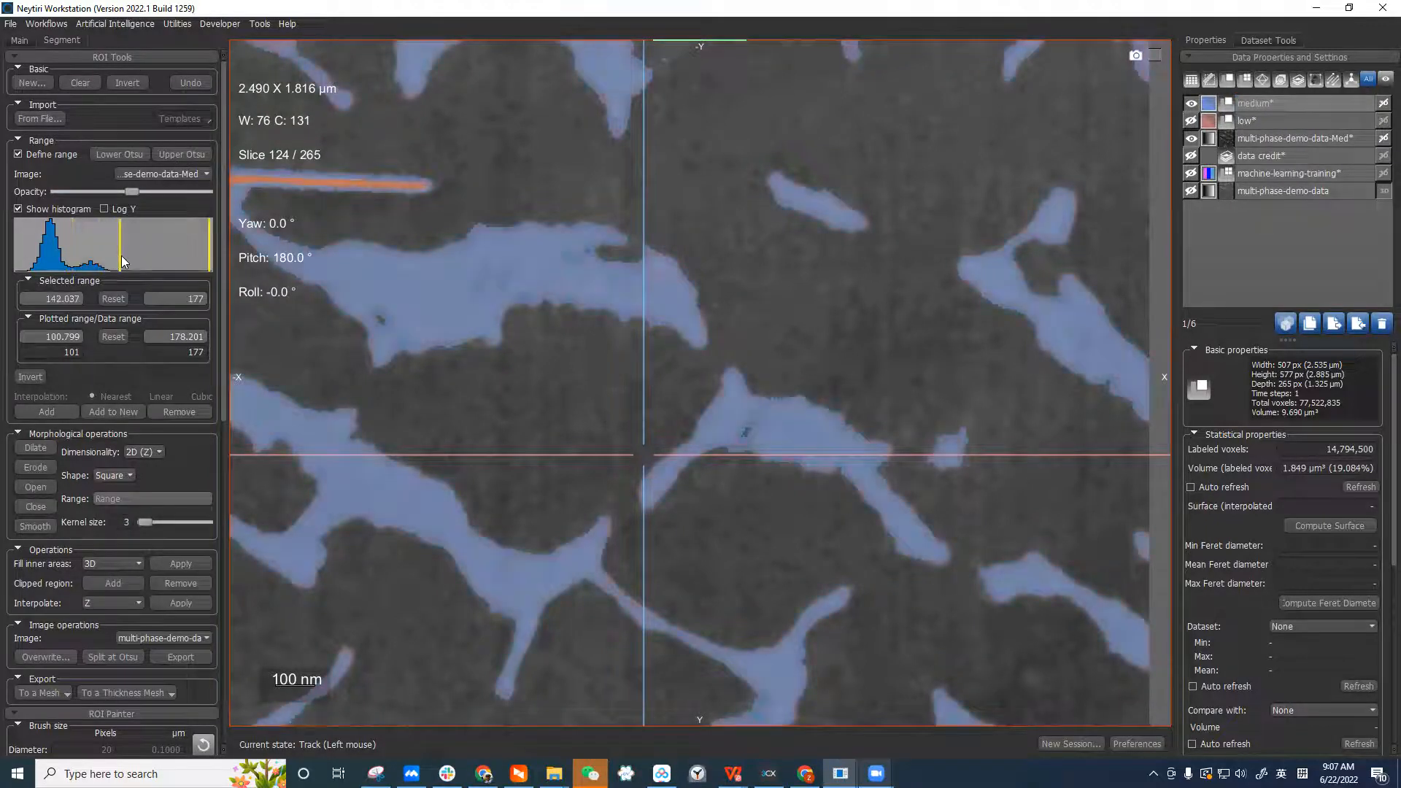
click(1191, 103)
middle_drag(421, 214, 681, 281)
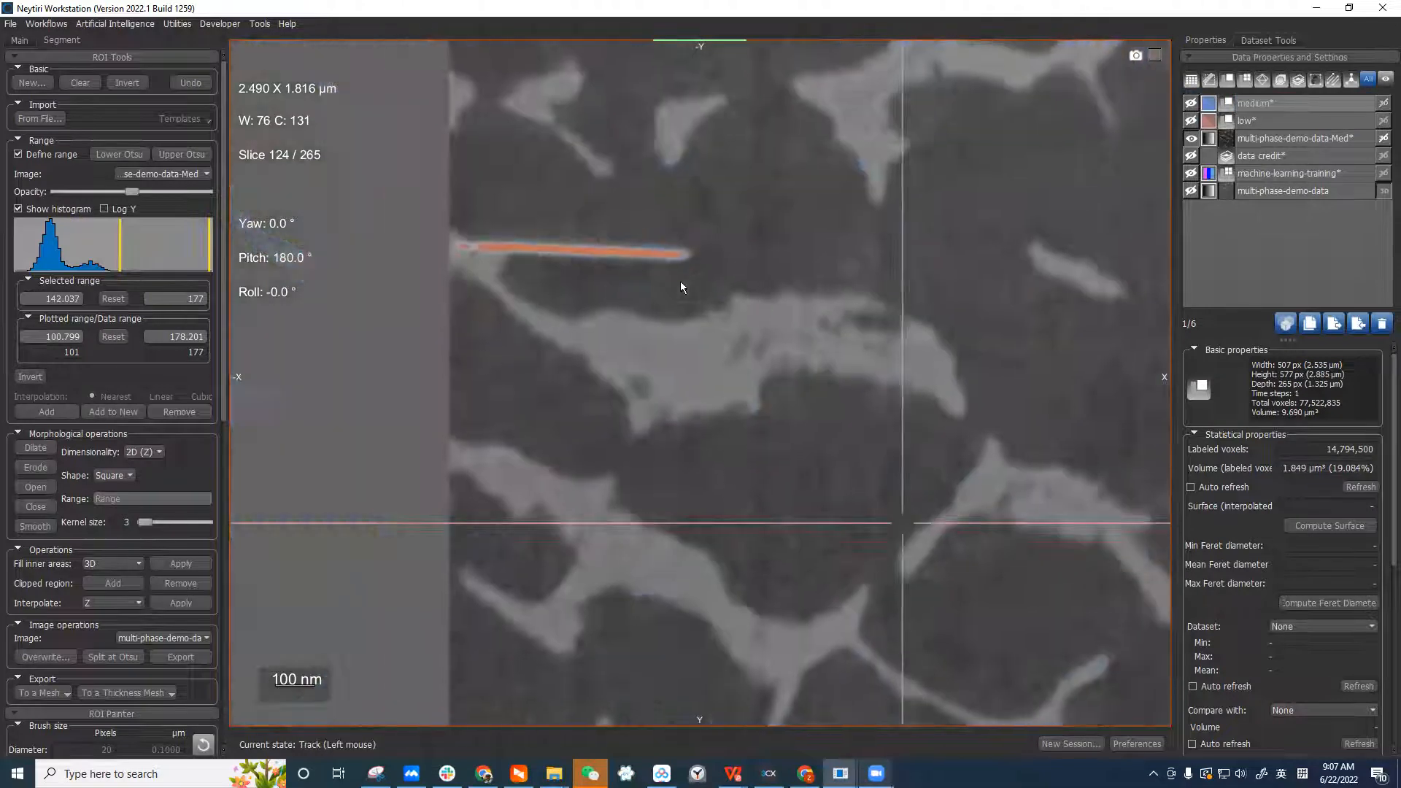
scroll(633, 257, up, 2)
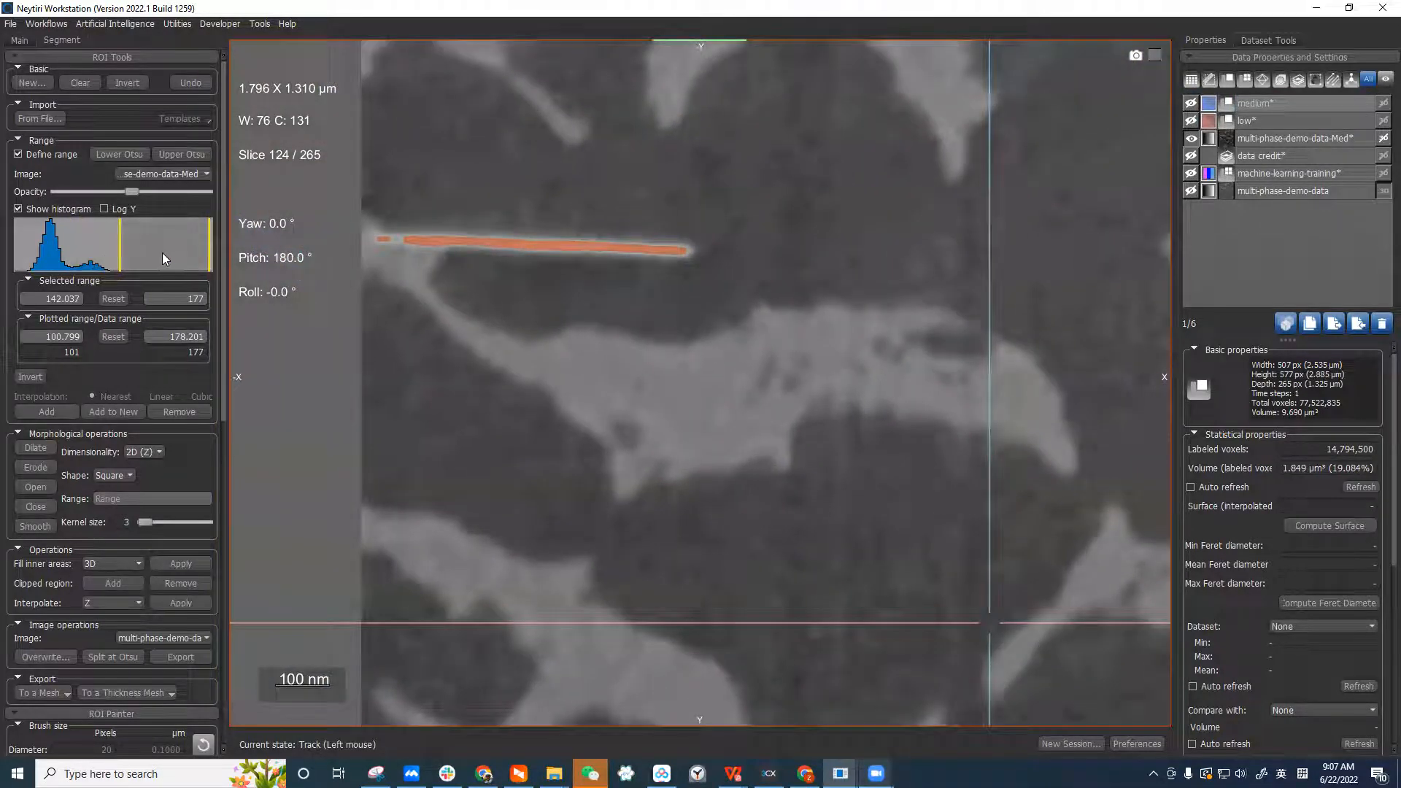
drag(120, 256, 105, 263)
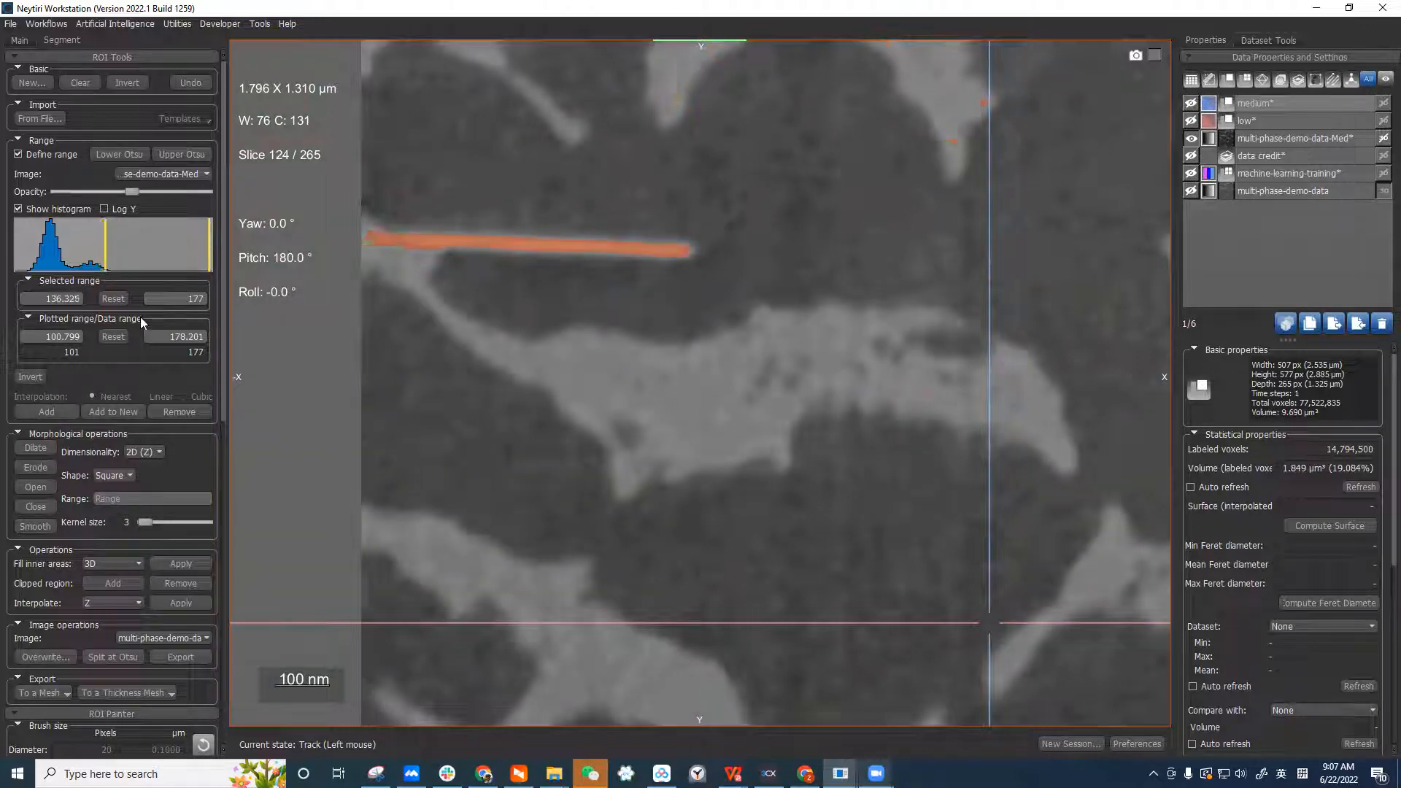
Create a new ROI from the bright-phase range, name it "high", and turn off Define range
double_click(1297, 101)
text(high*)
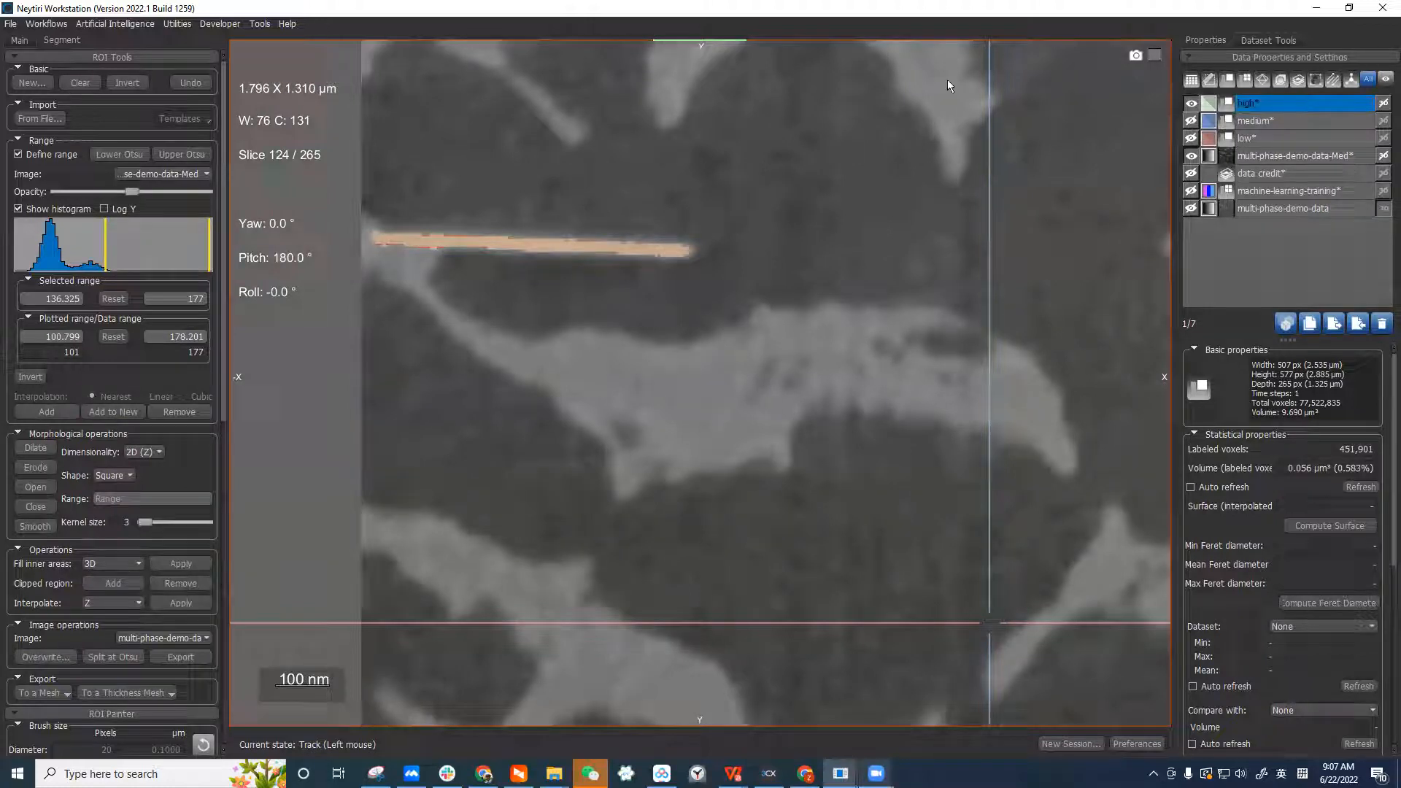
key(Return)
click(38, 158)
scroll(749, 326, down, 2)
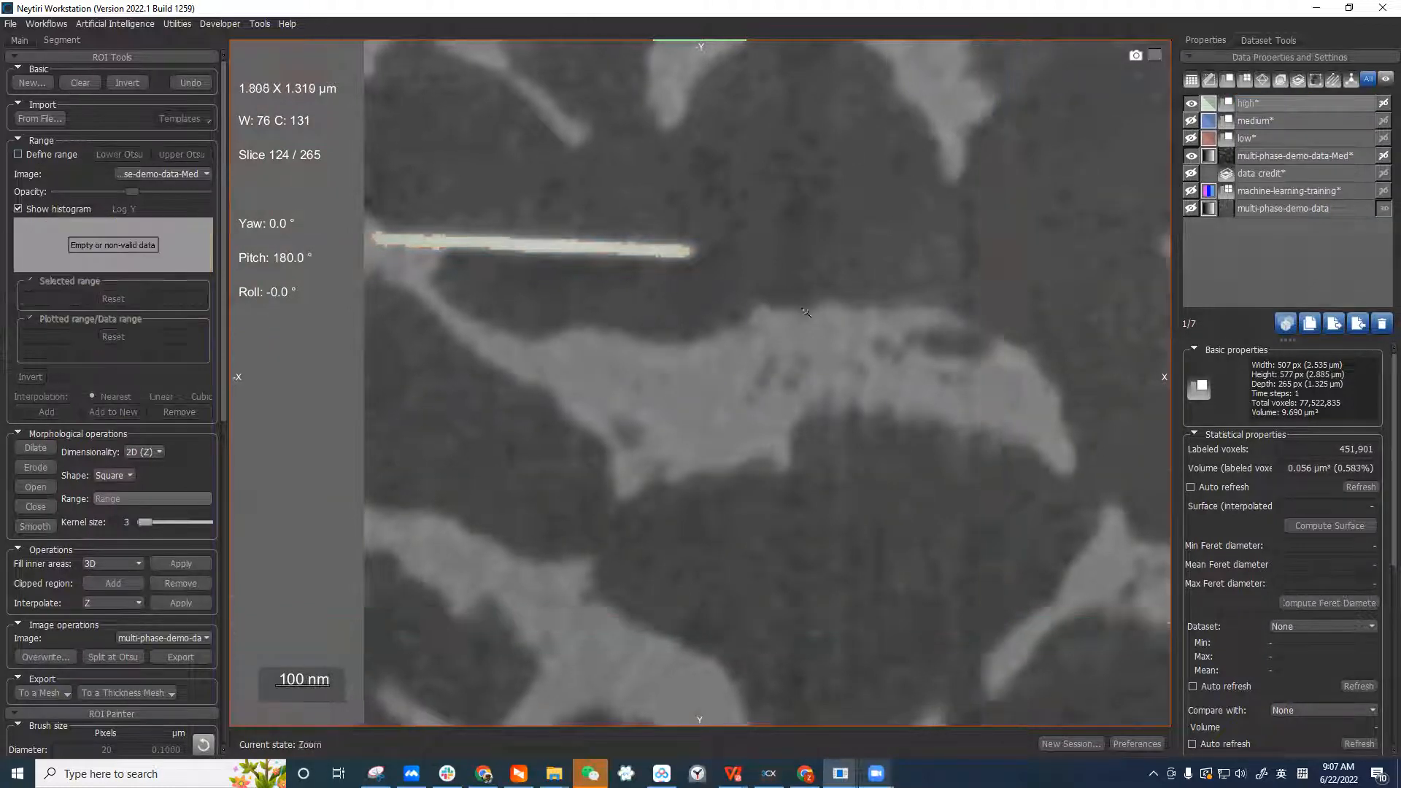
Change the high ROI's color to the blue custom color
click(1208, 104)
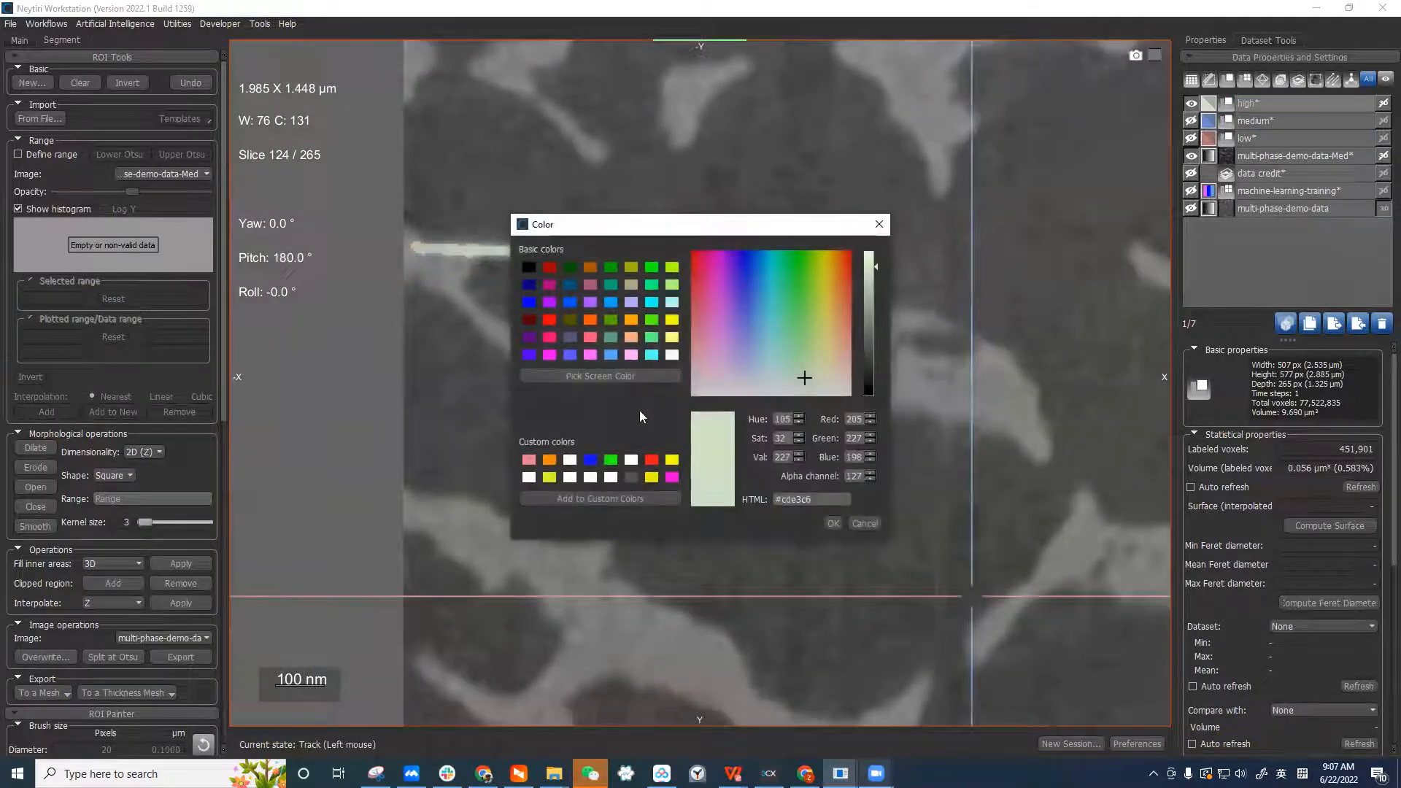
click(591, 459)
click(833, 524)
scroll(828, 378, down, 1)
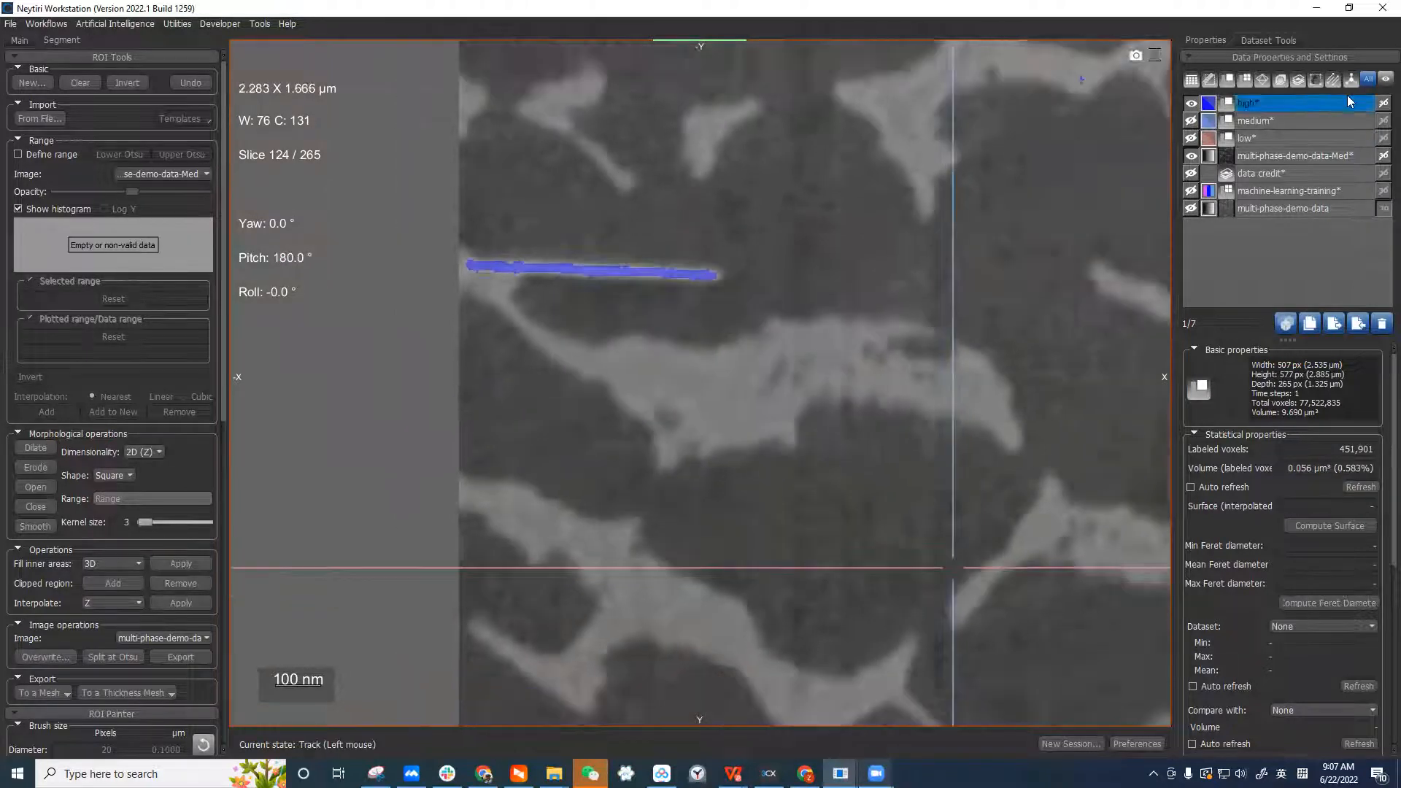
Show the medium and low ROIs and change the medium ROI's color to yellow
click(1191, 122)
click(1191, 138)
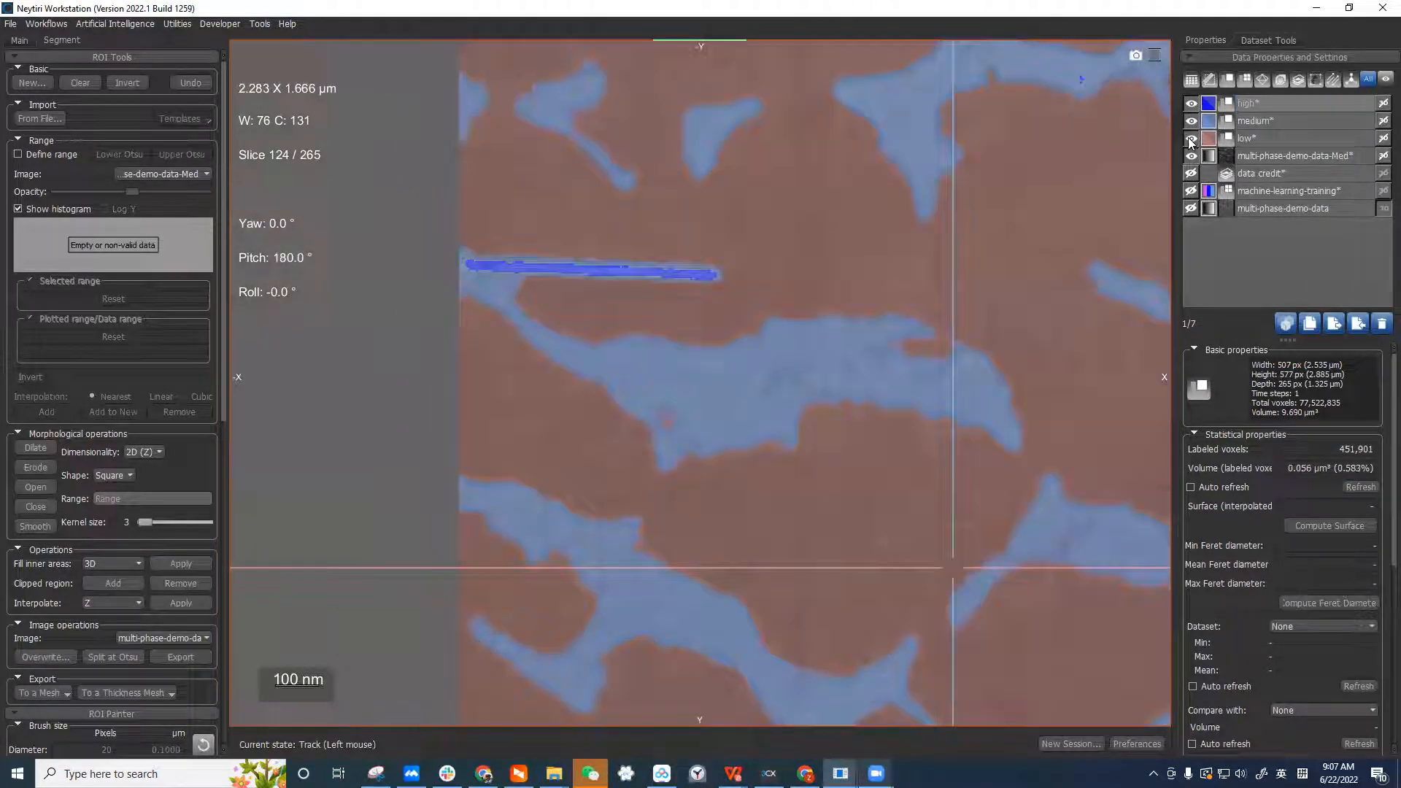
click(1209, 121)
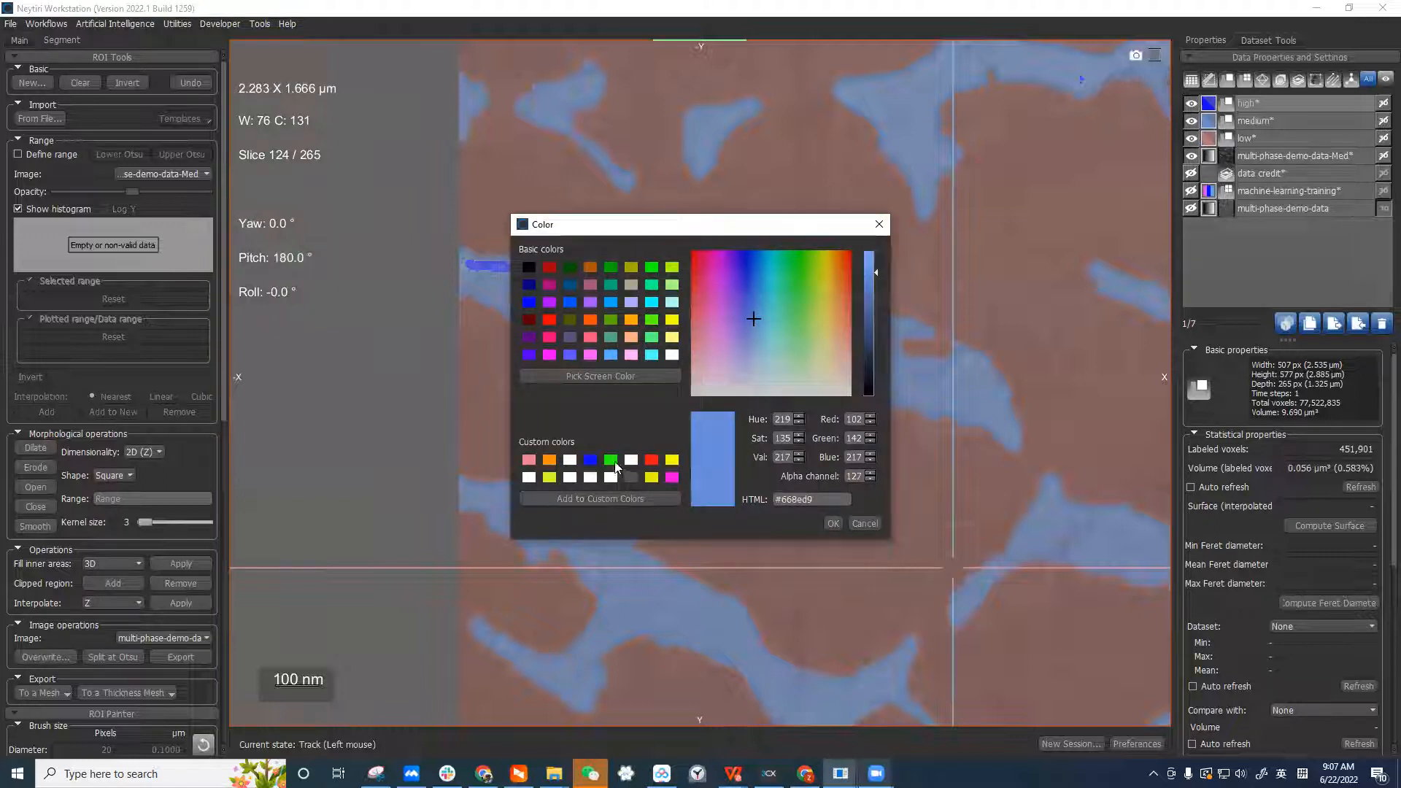
click(653, 477)
click(833, 523)
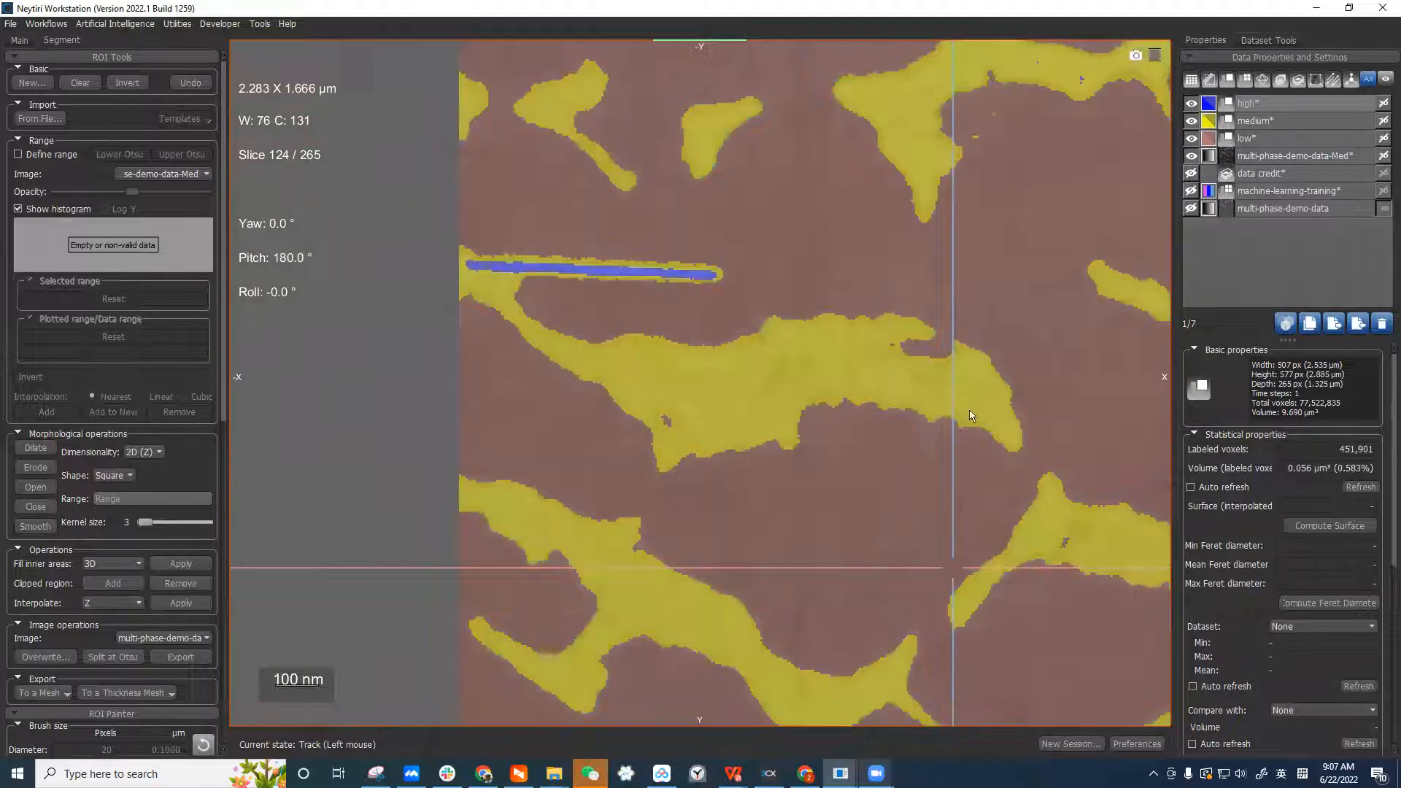
Examine the three overlaid ROIs across several slices, checking the phase boundaries and the edges of the bright needle up close
right_drag(1080, 343, 1073, 256)
middle_drag(1073, 256, 735, 282)
right_drag(902, 398, 889, 345)
middle_drag(889, 344, 915, 242)
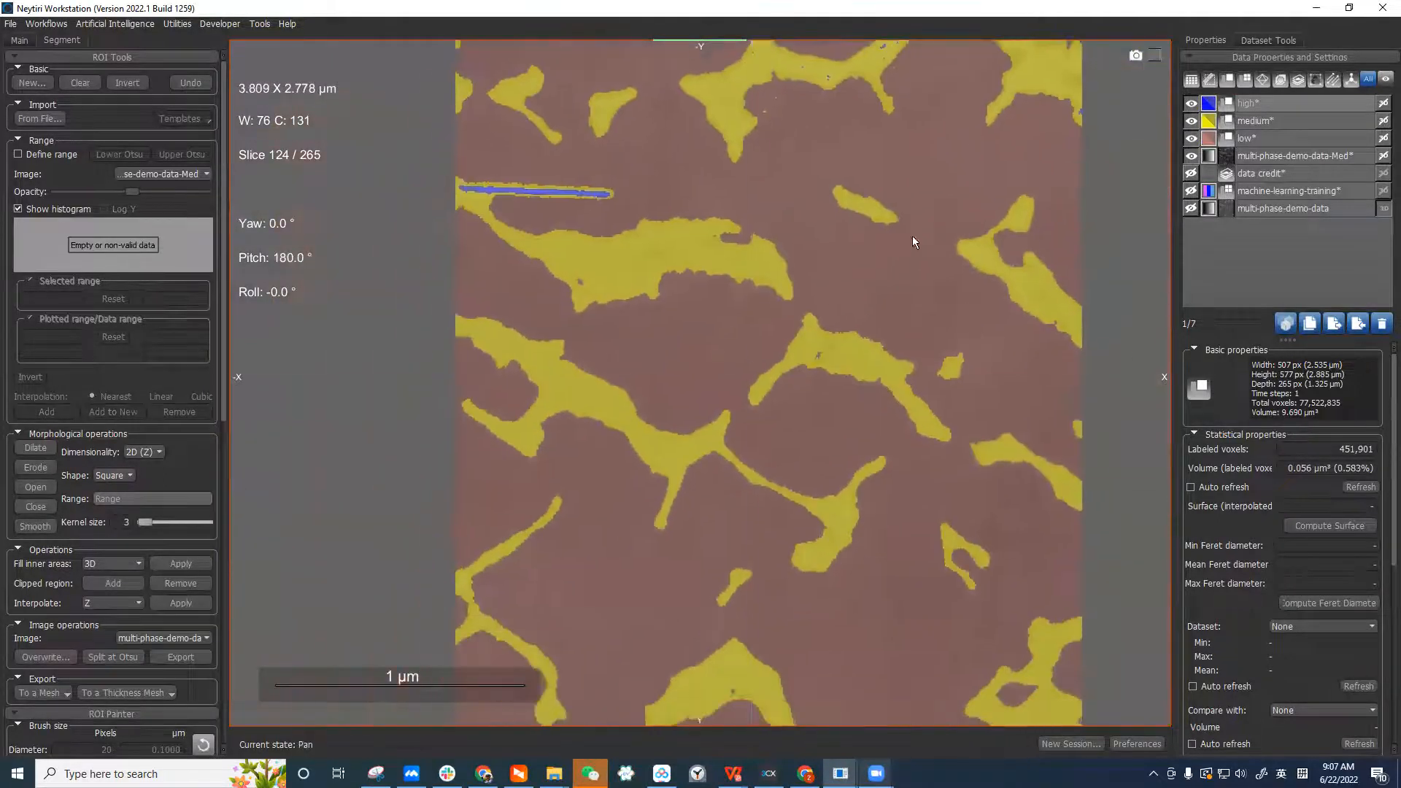
middle_drag(903, 548, 908, 448)
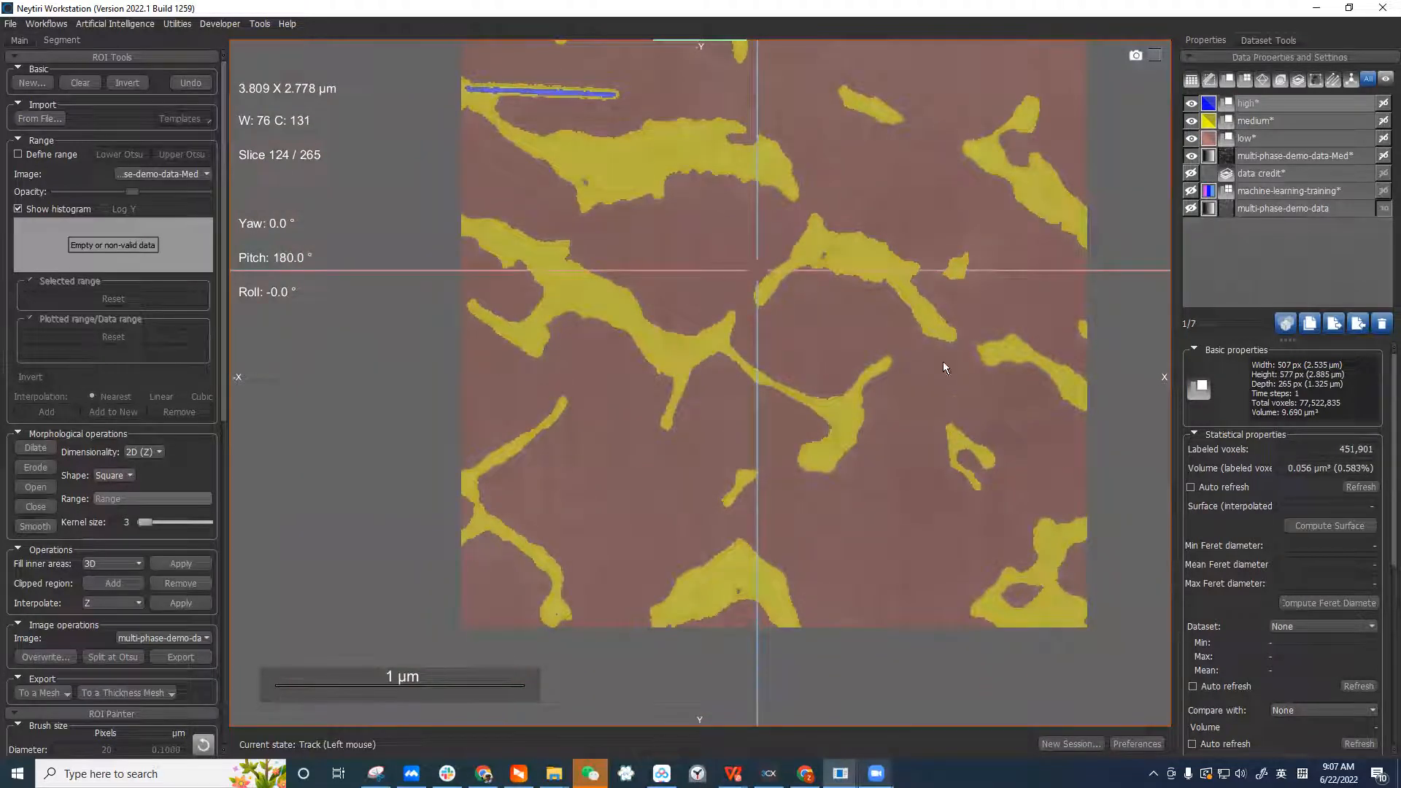
scroll(845, 203, down, 15)
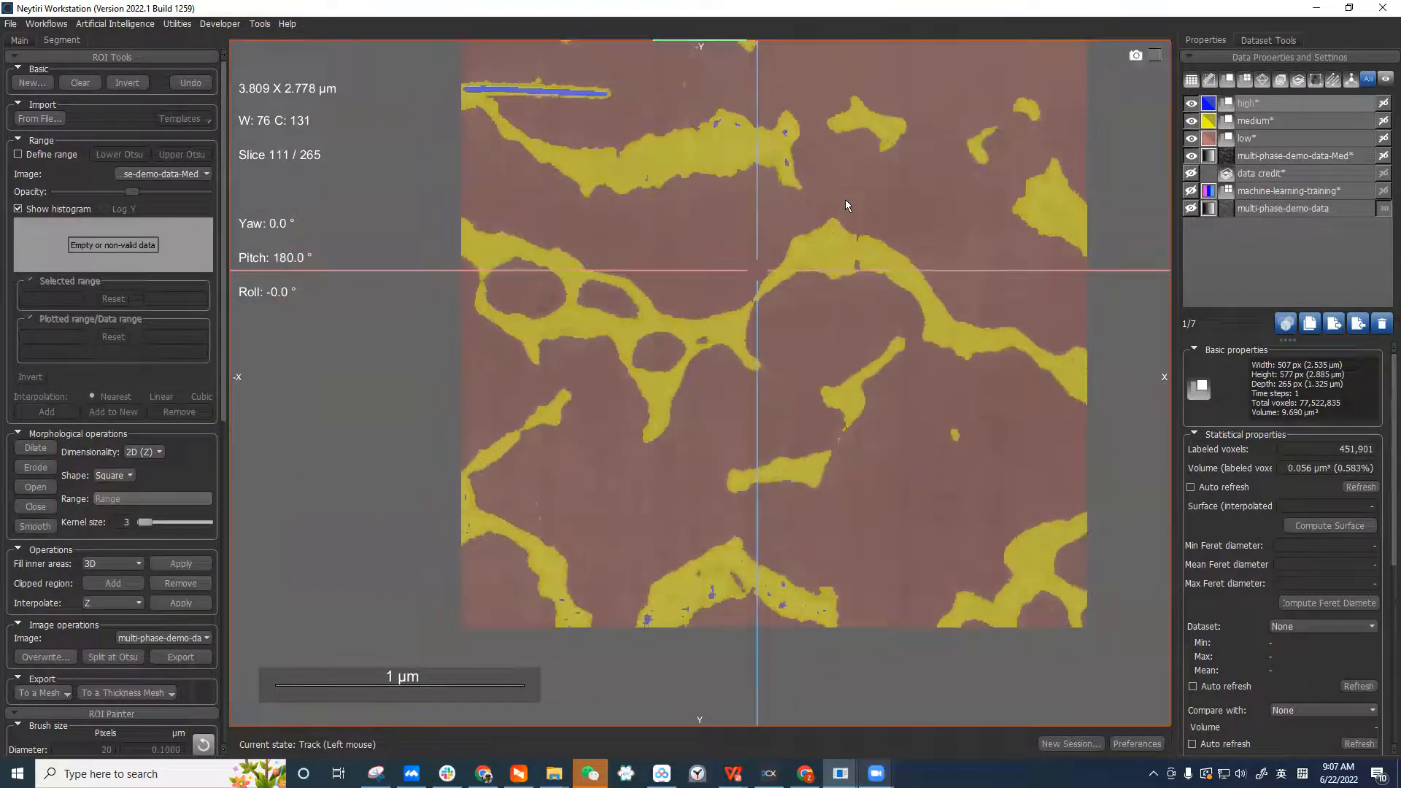
scroll(899, 314, down, 6)
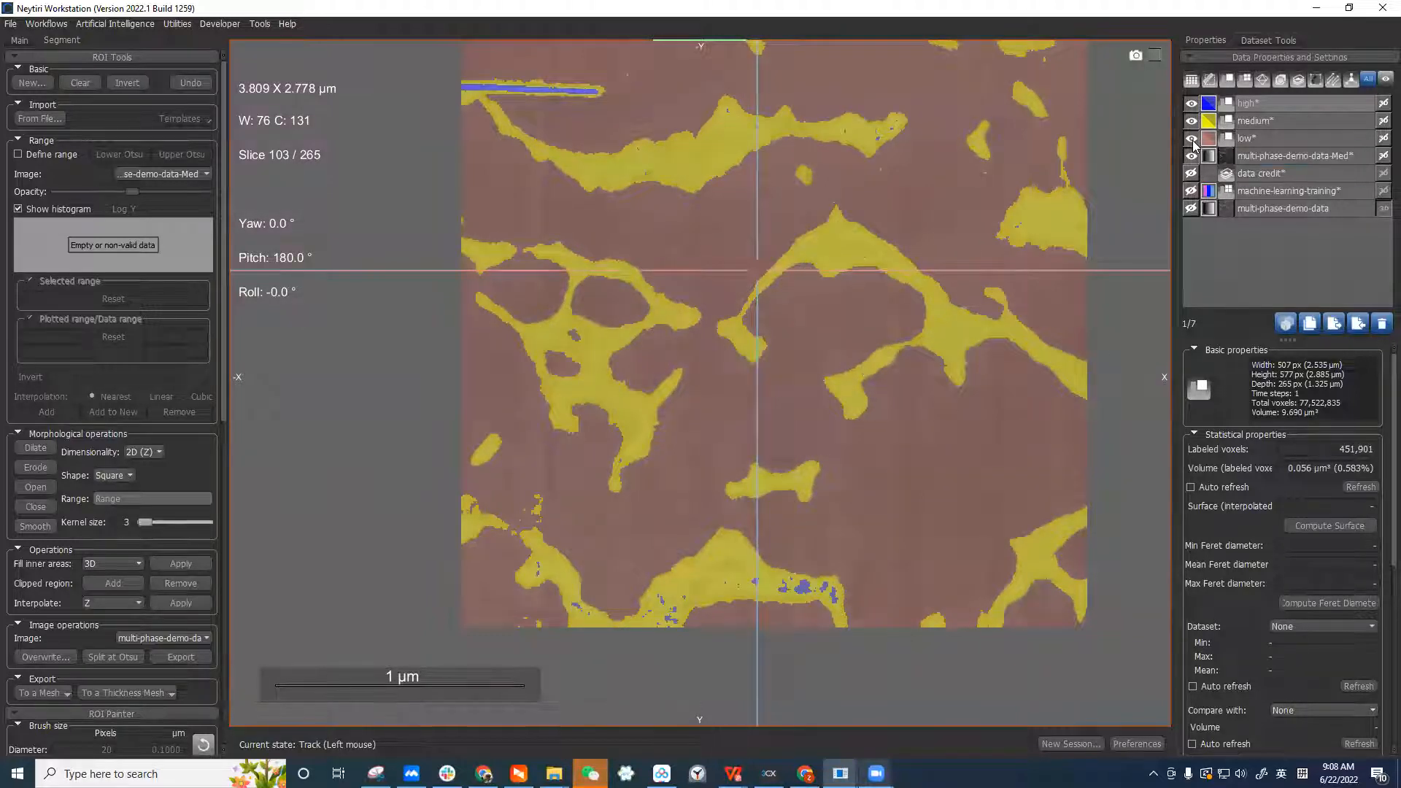
ctrl+scroll(835, 498, up, 1)
middle_drag(889, 474, 904, 388)
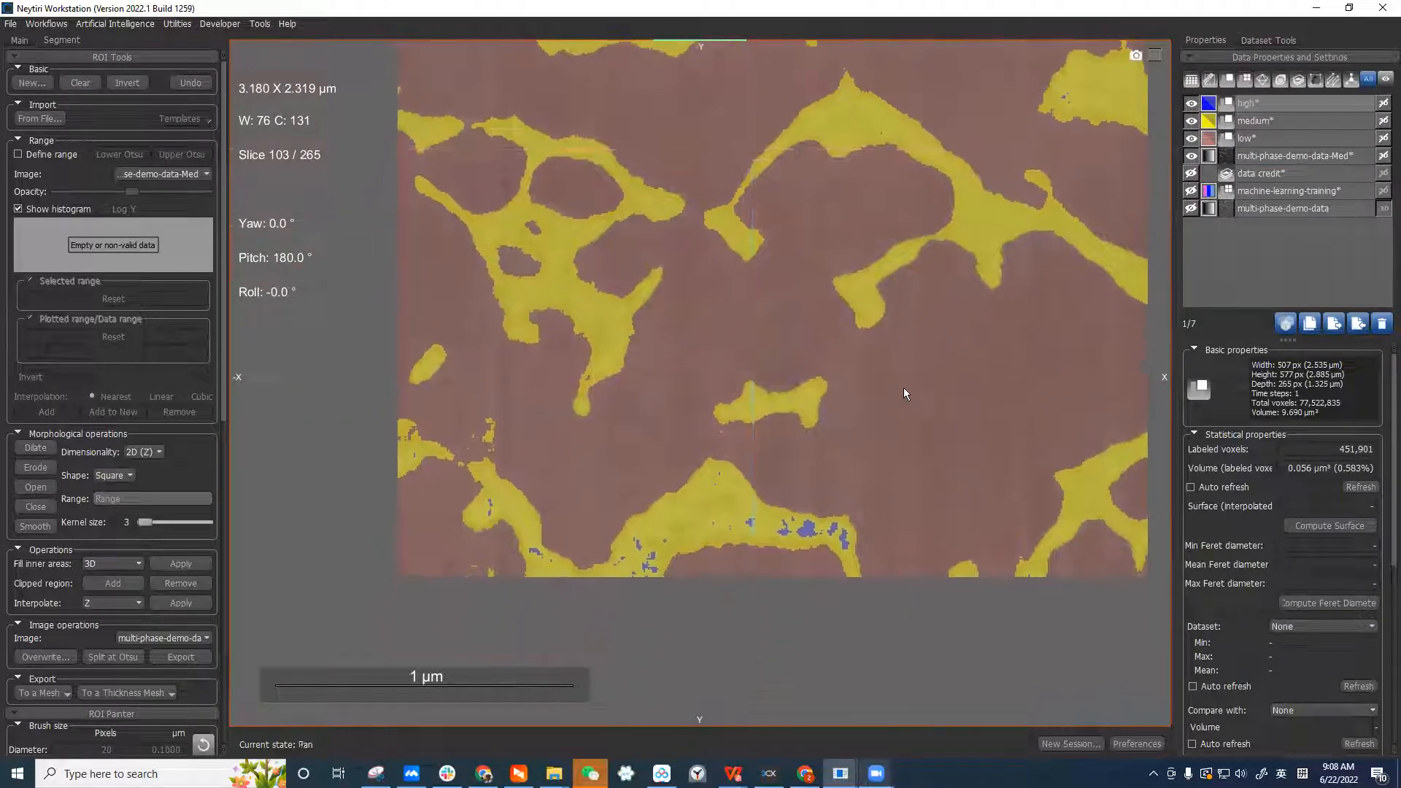
middle_drag(866, 247, 898, 412)
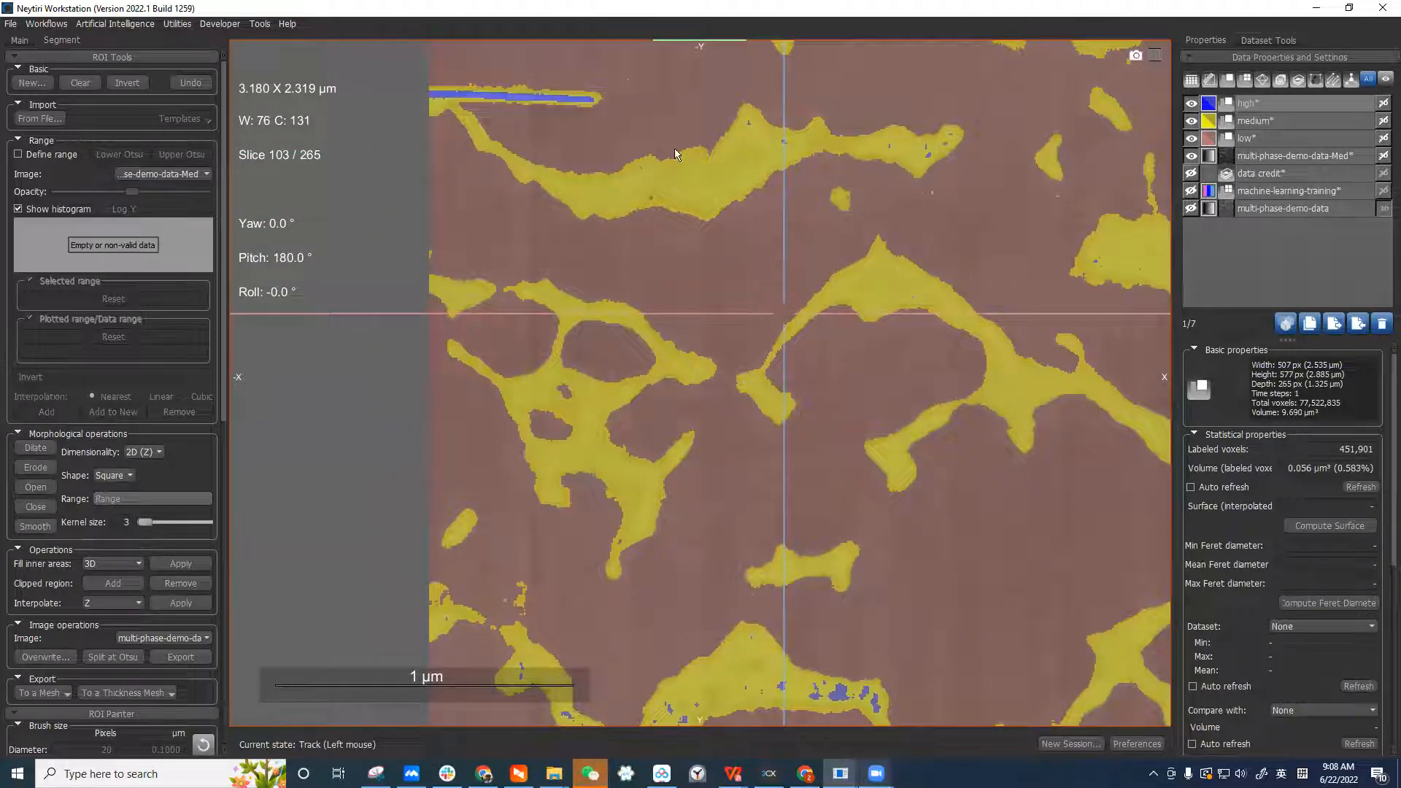
scroll(675, 154, up, 5)
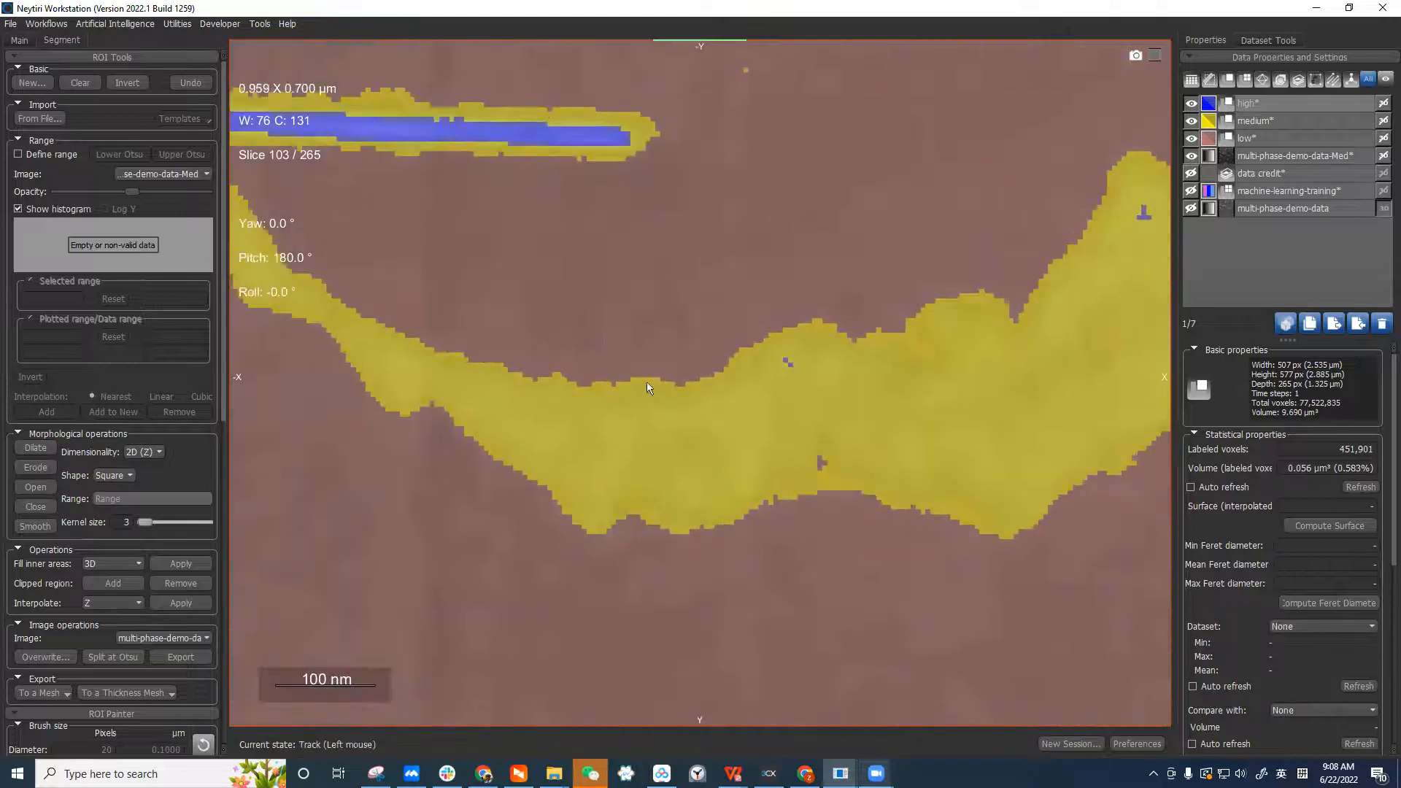
middle_drag(610, 332, 747, 461)
scroll(747, 460, down, 2)
middle_drag(516, 250, 635, 317)
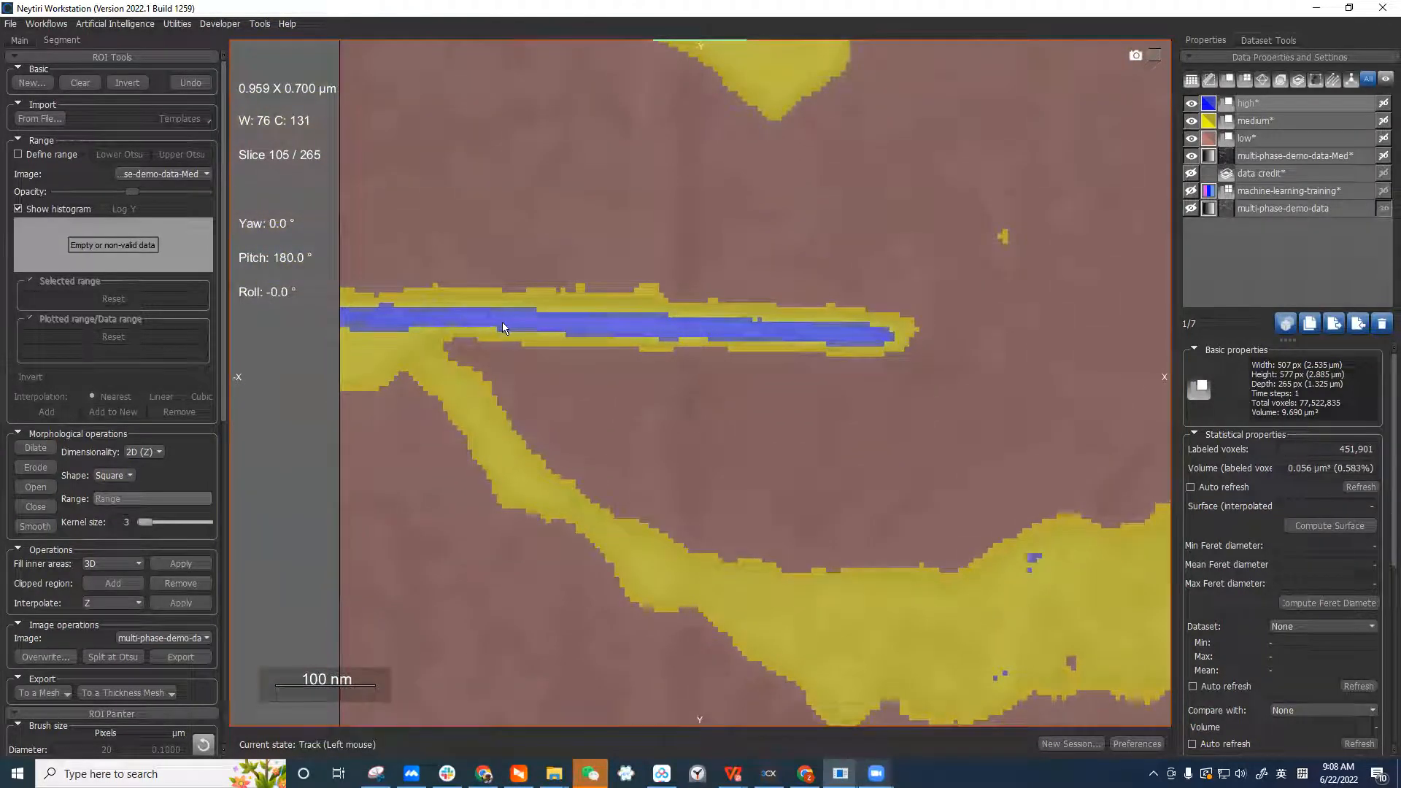
Hide the high and low ROIs, and toggle the medium ROI to compare it with the image around the bright needle
click(1191, 103)
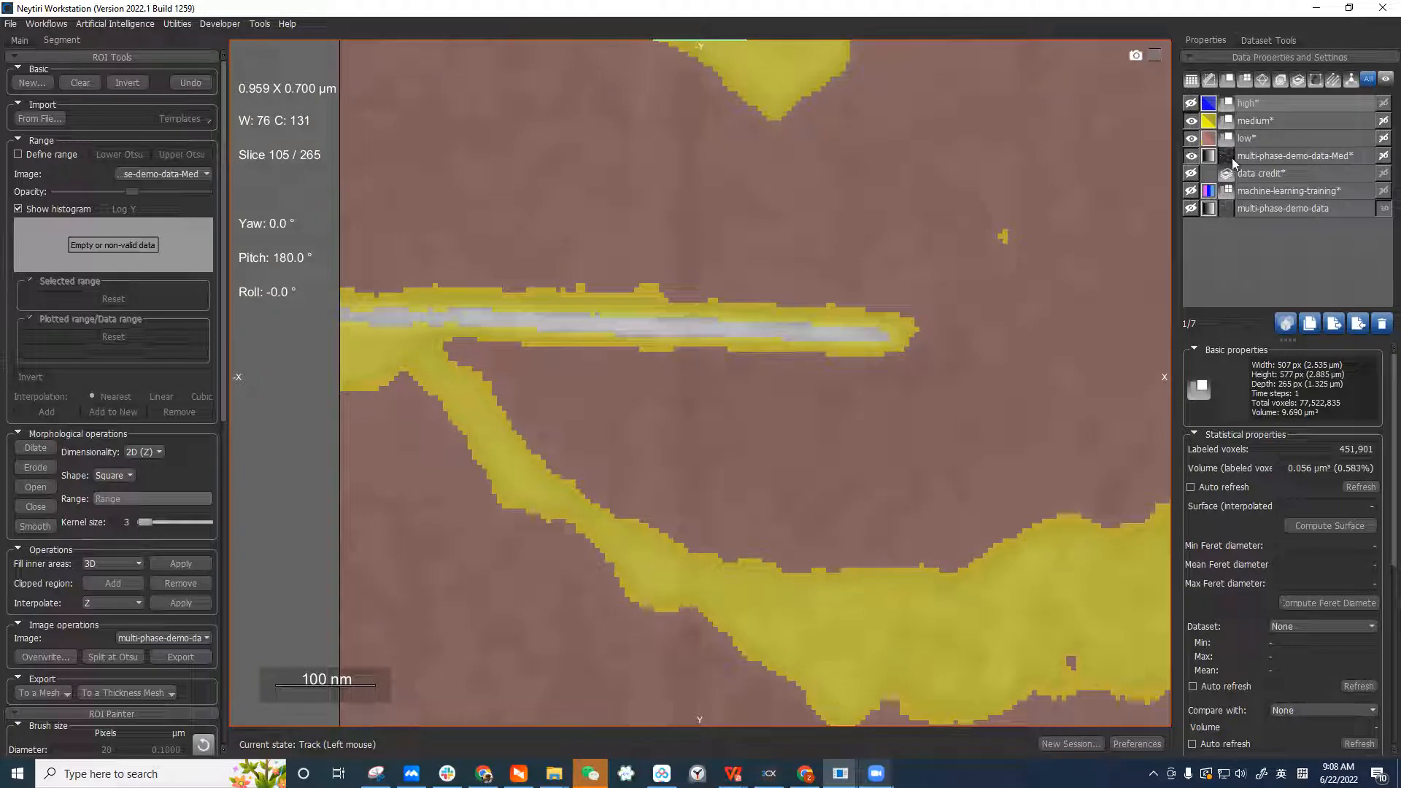
click(1192, 120)
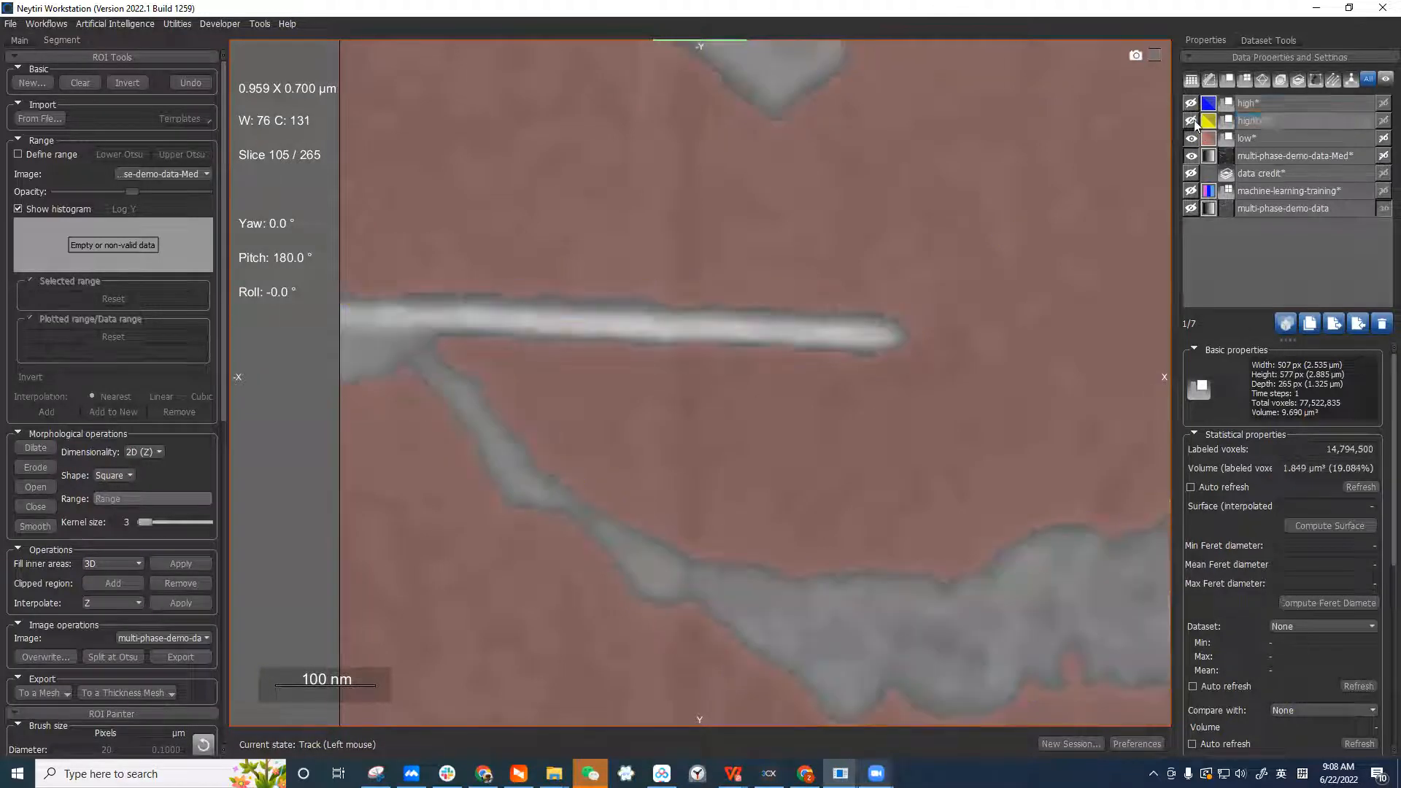
click(1192, 122)
scroll(802, 307, up, 1)
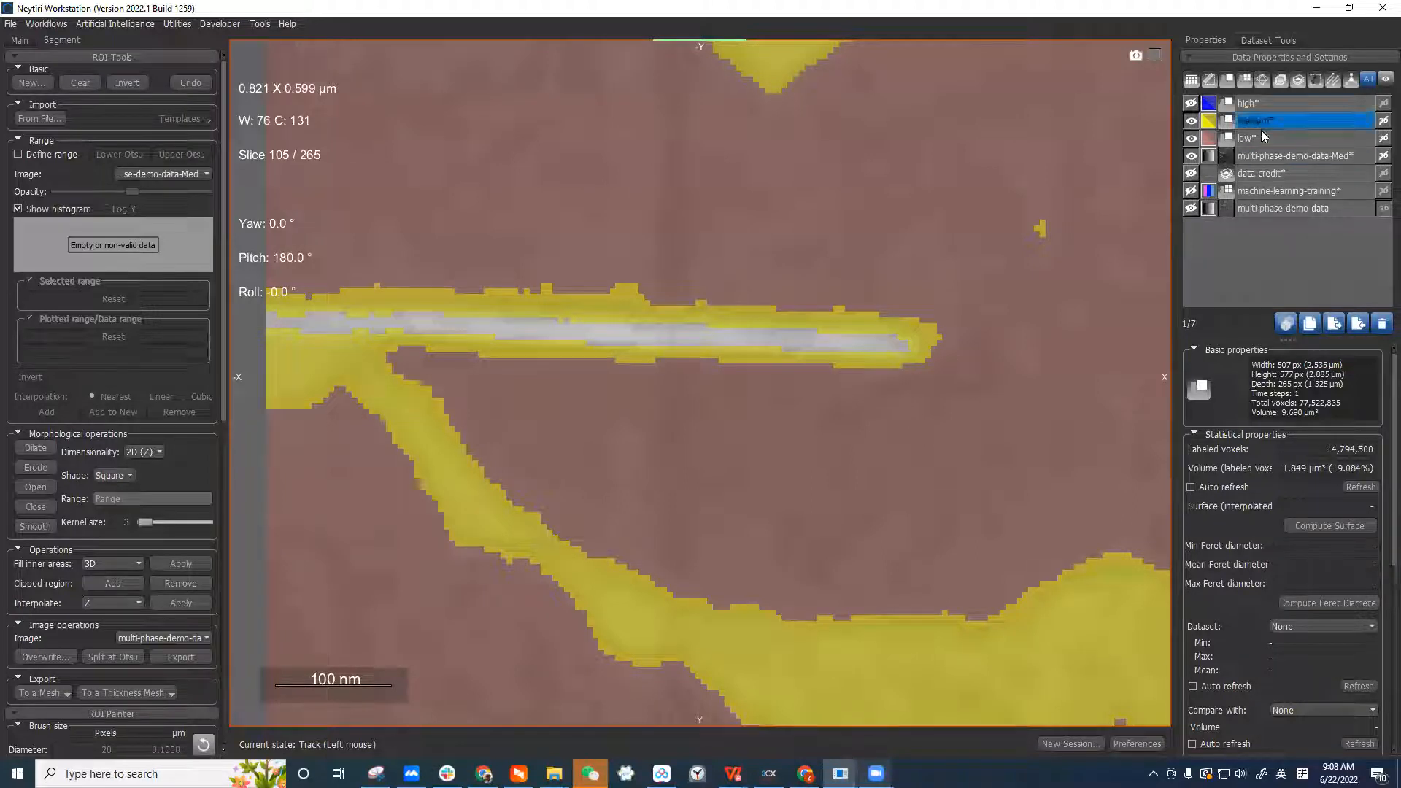
click(1190, 138)
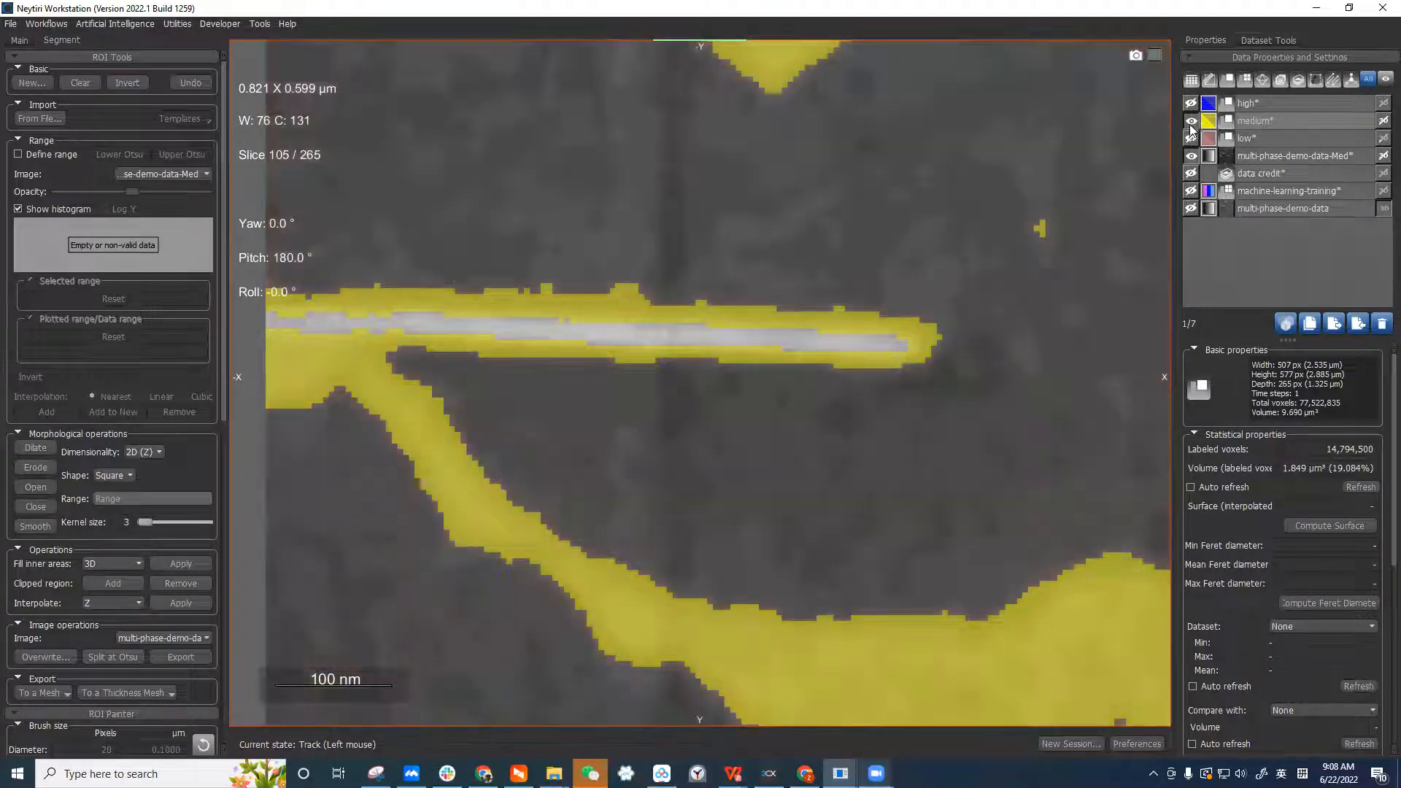
click(1190, 121)
click(1274, 123)
click(1191, 121)
Inspect the medium ROI's outline around the bright needle and the larger regions on neighboring slices
right_drag(1034, 271, 1015, 305)
scroll(1014, 299, up, 4)
middle_drag(1014, 299, 762, 253)
scroll(813, 248, up, 3)
right_drag(921, 158, 894, 224)
middle_drag(894, 235, 888, 273)
scroll(829, 240, up, 1)
scroll(830, 240, up, 1)
scroll(895, 260, up, 1)
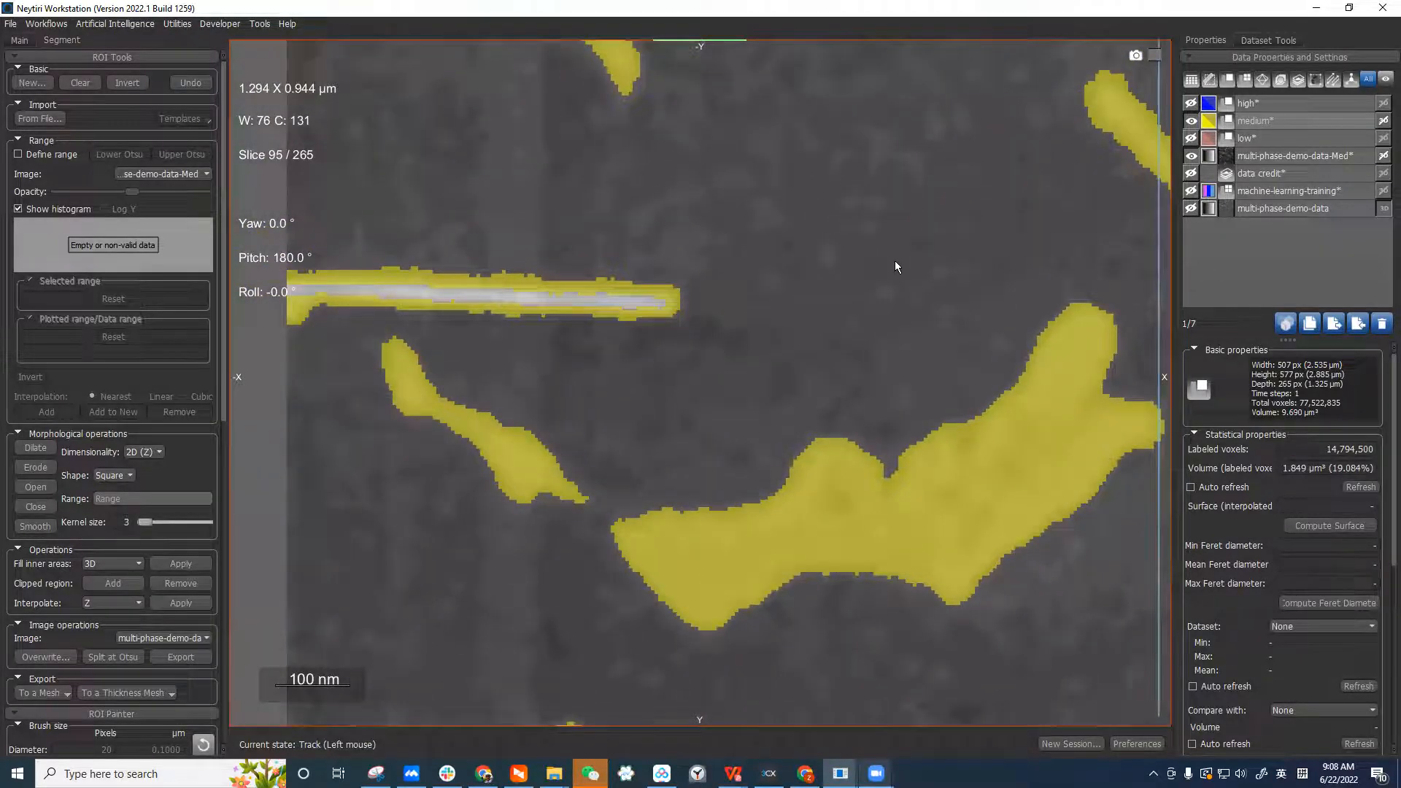
Compare the medium ROI's rim around the needle with the range overlay on and off, and check slices down to 92
click(1319, 140)
click(50, 155)
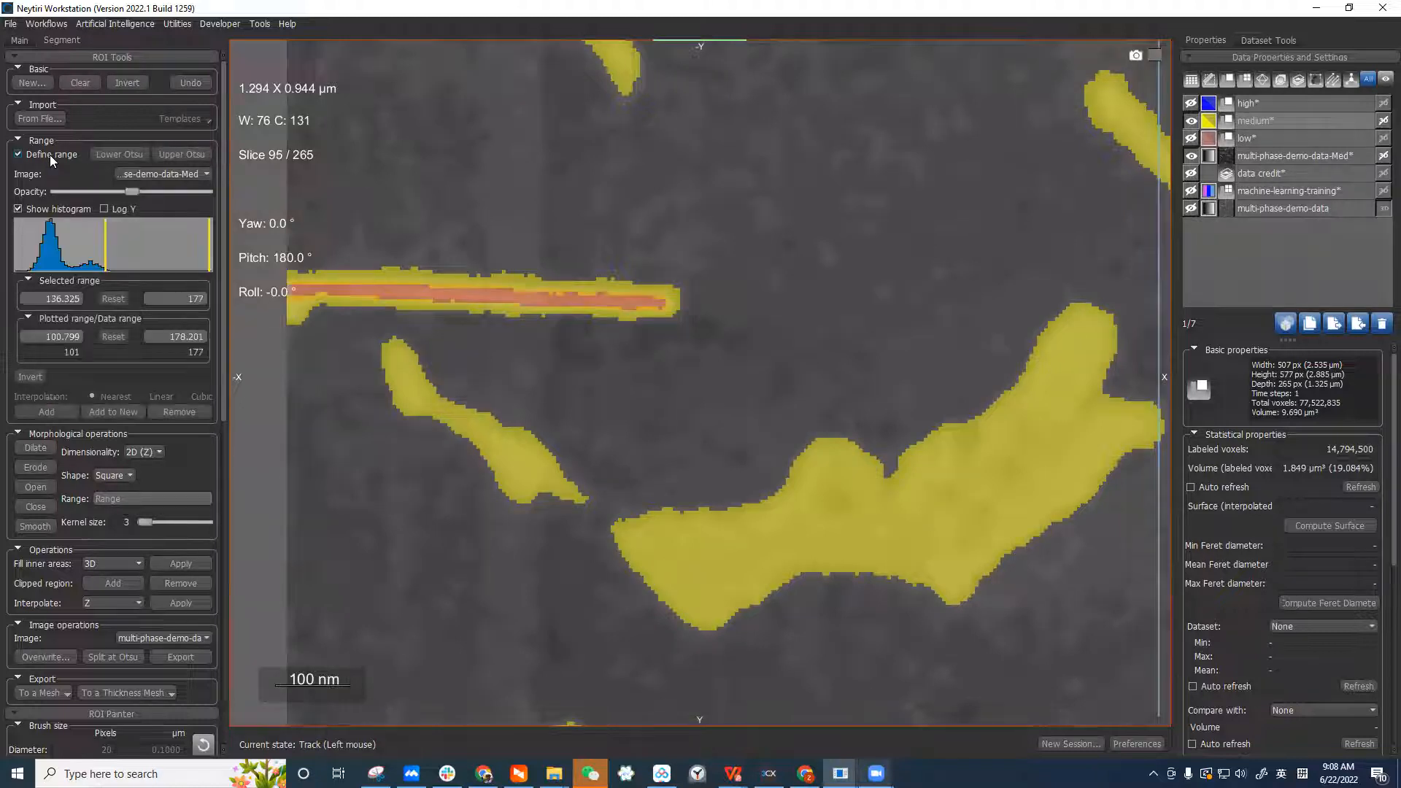
click(49, 155)
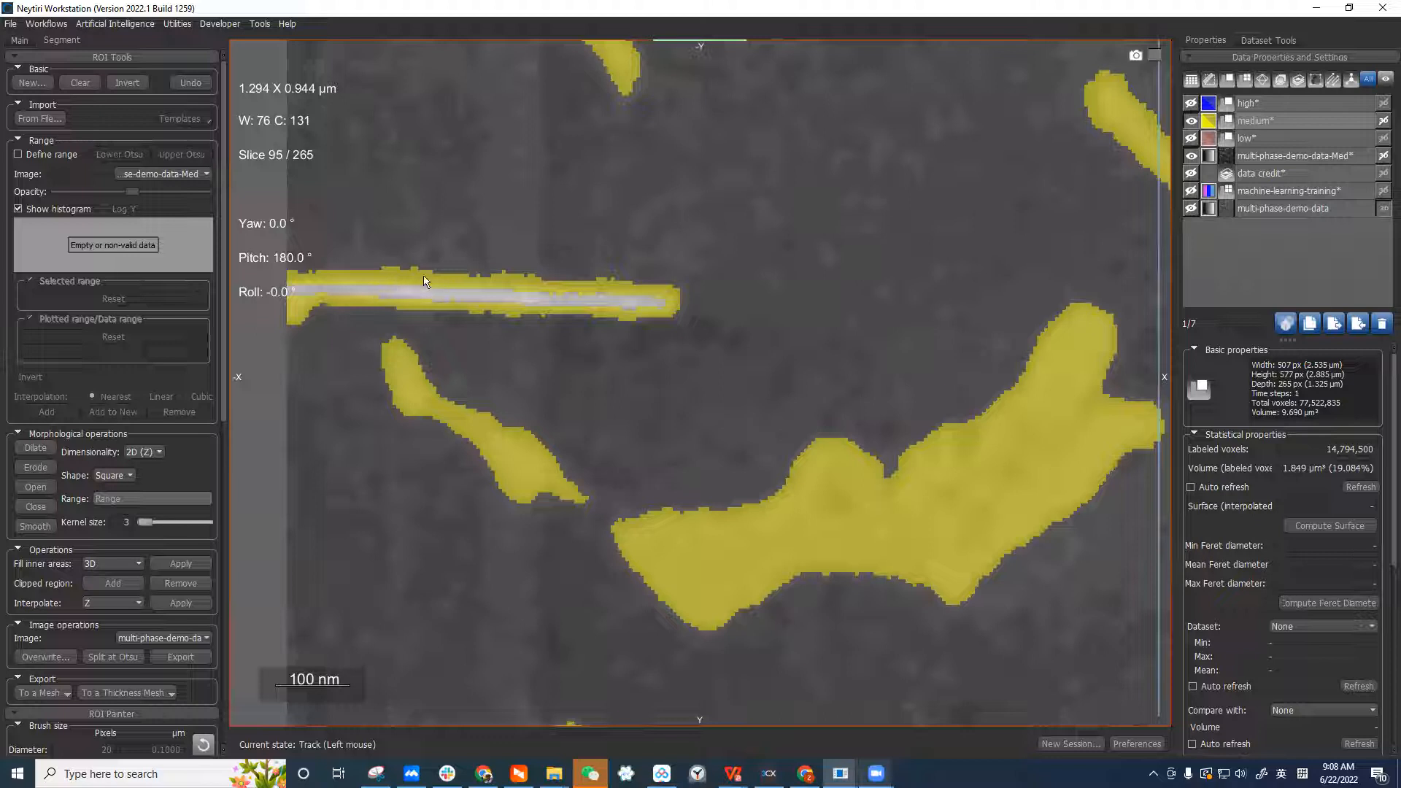
scroll(492, 310, down, 3)
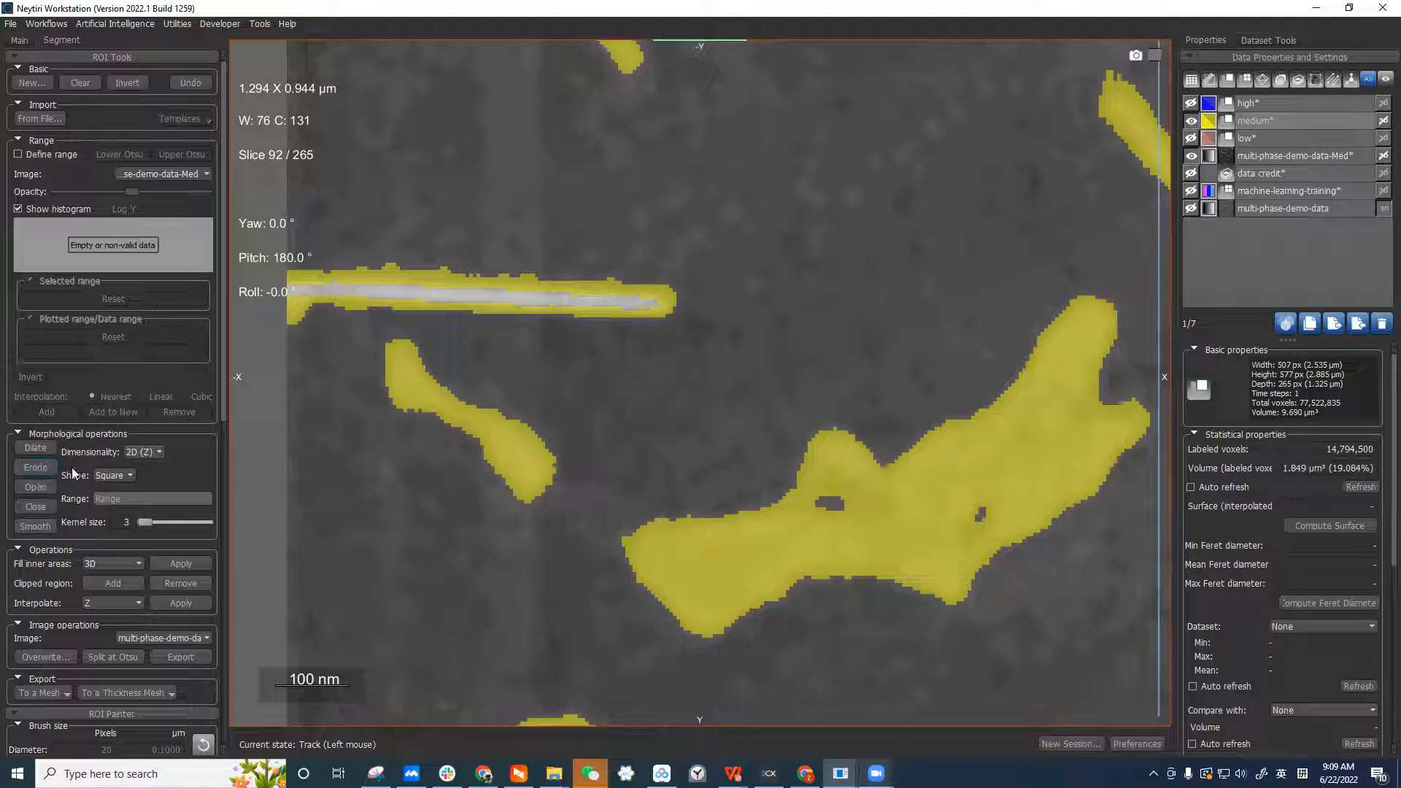
Erode the medium ROI twice in 3D using a cube-shaped kernel of size 3
click(150, 453)
click(154, 465)
click(1284, 125)
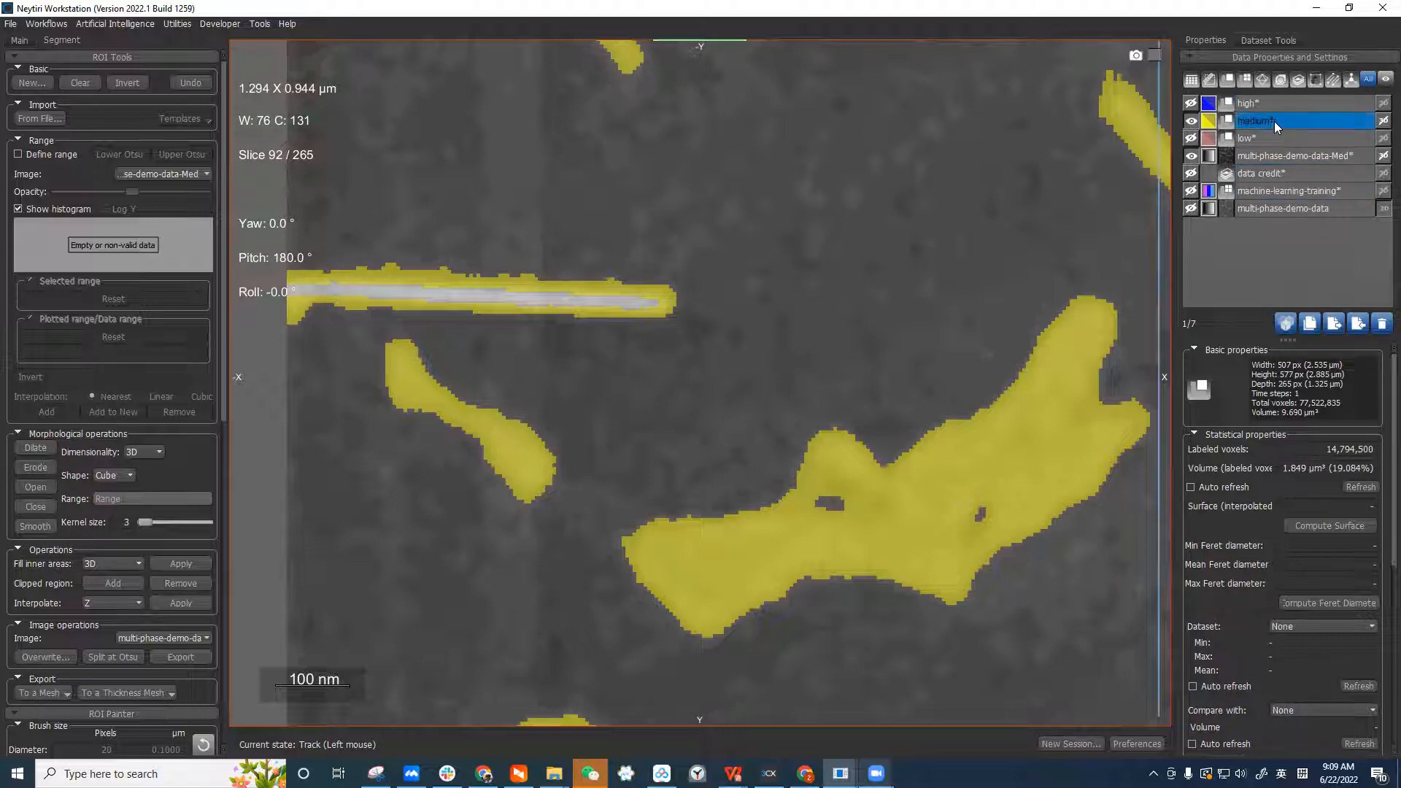
click(45, 471)
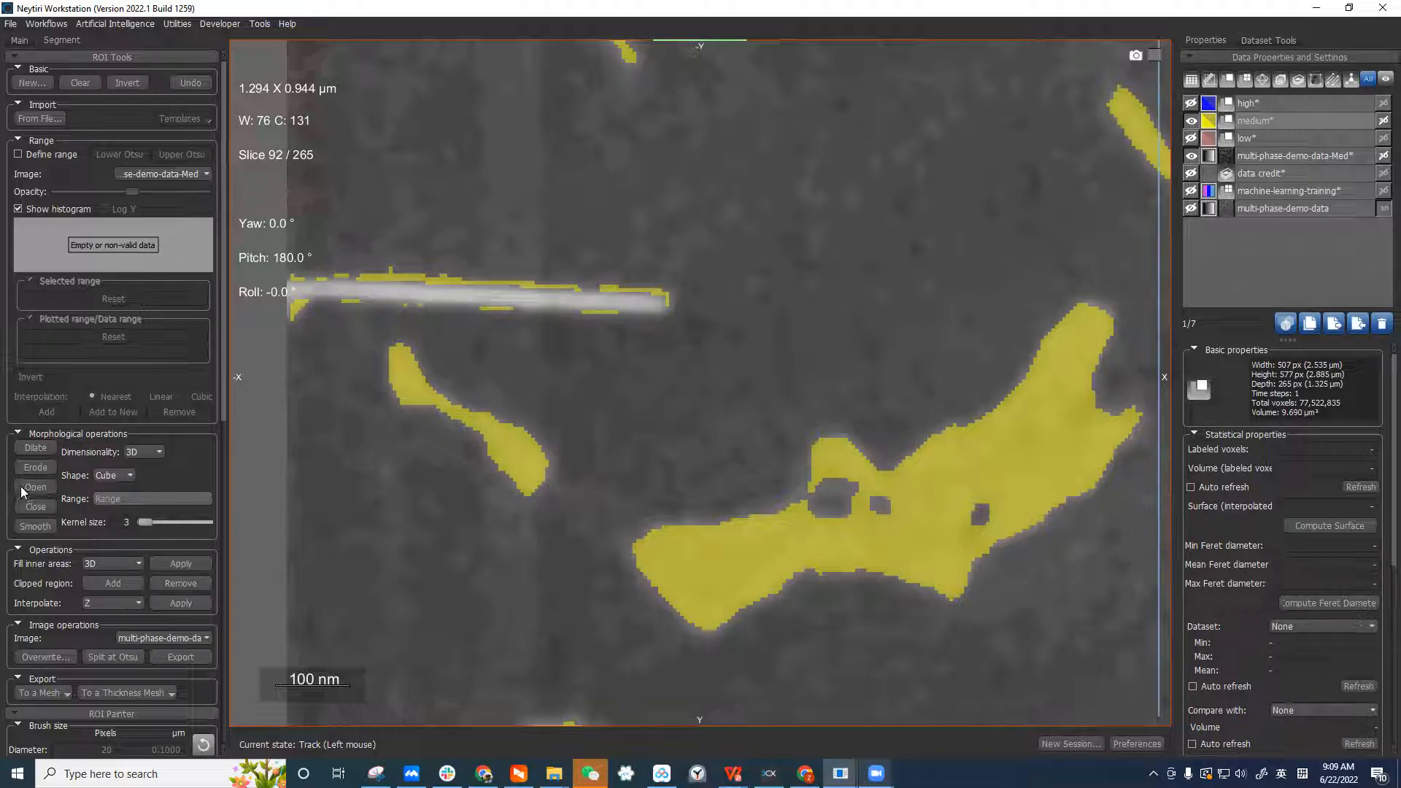
click(33, 470)
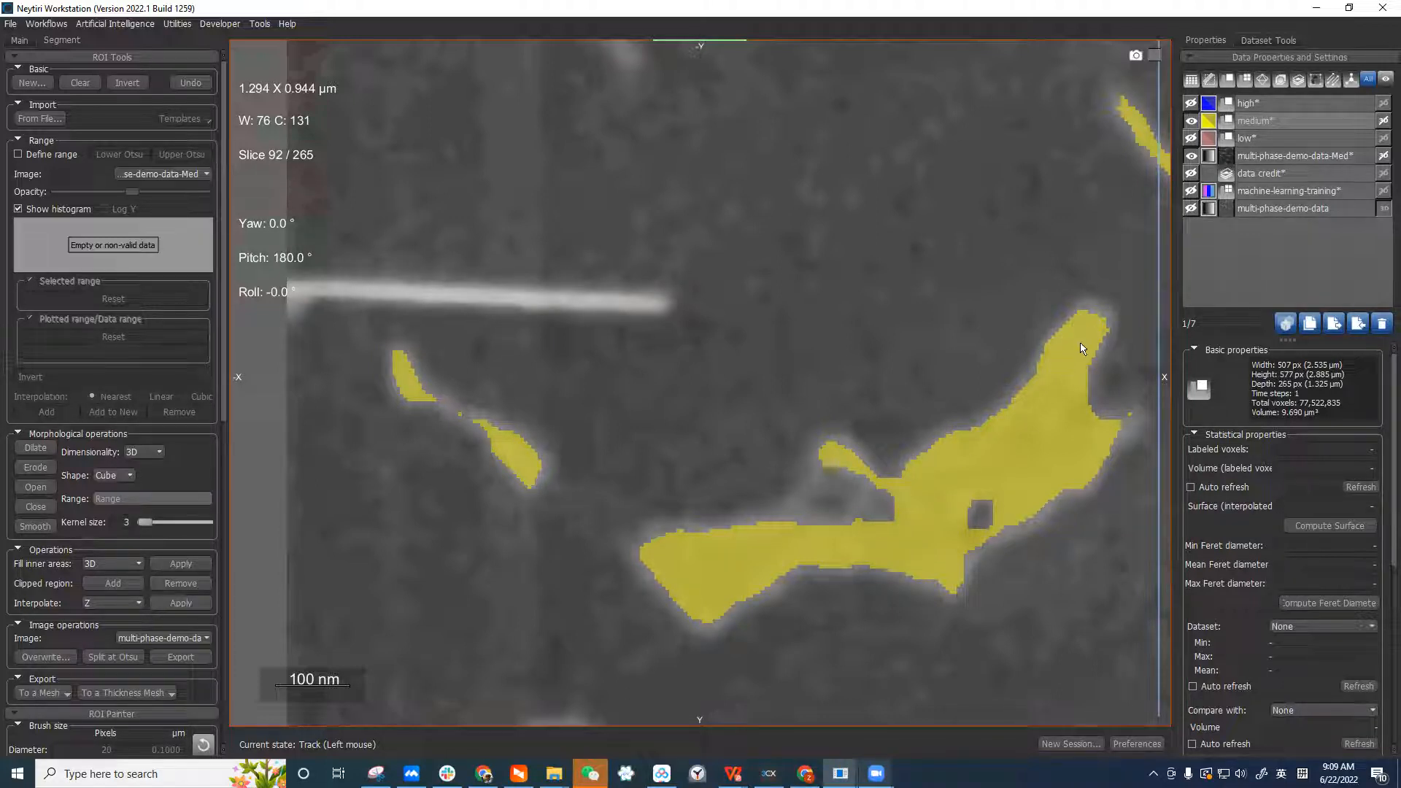
Enable the defined intensity range on the median-filtered image and set its lower limit to 122.044
middle_drag(905, 460, 856, 409)
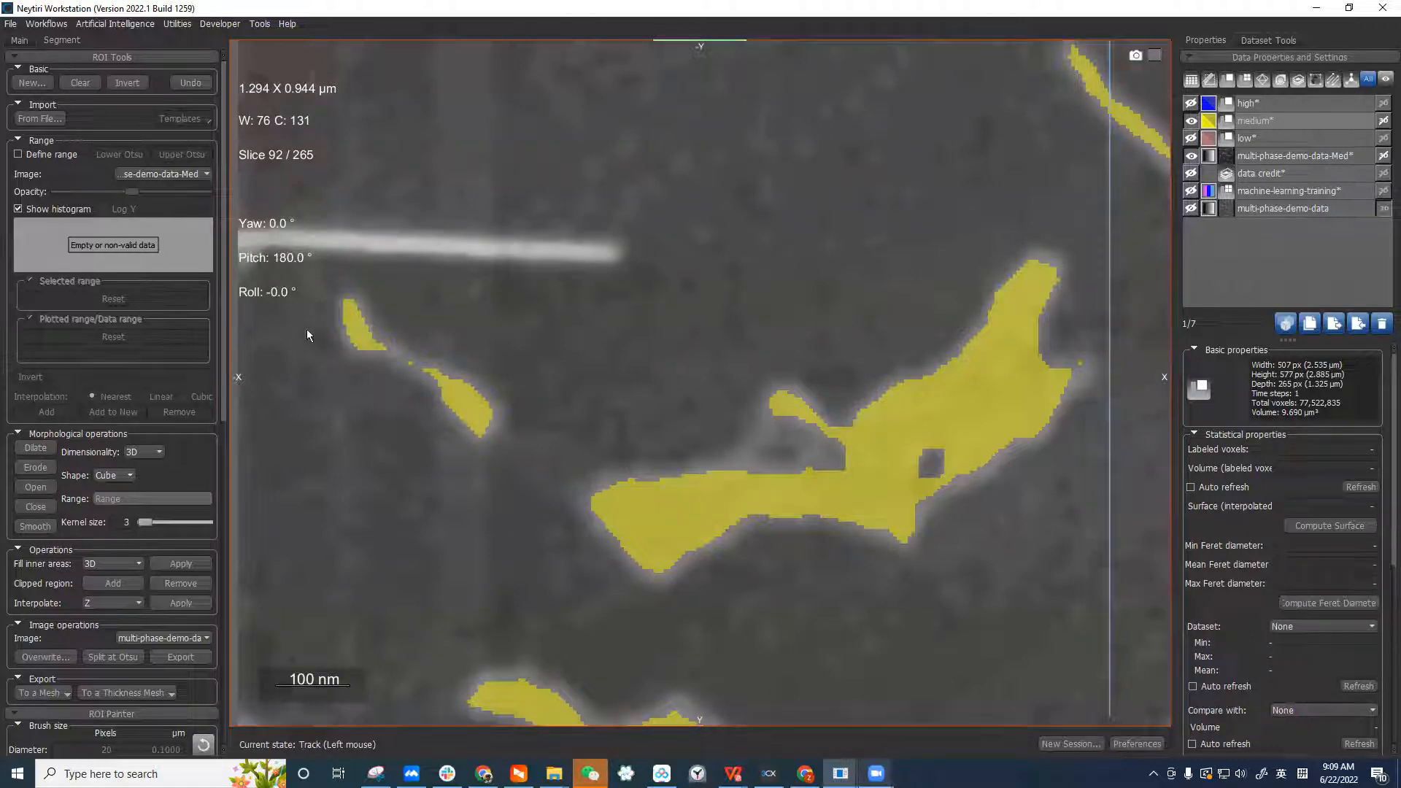
middle_drag(330, 458, 360, 467)
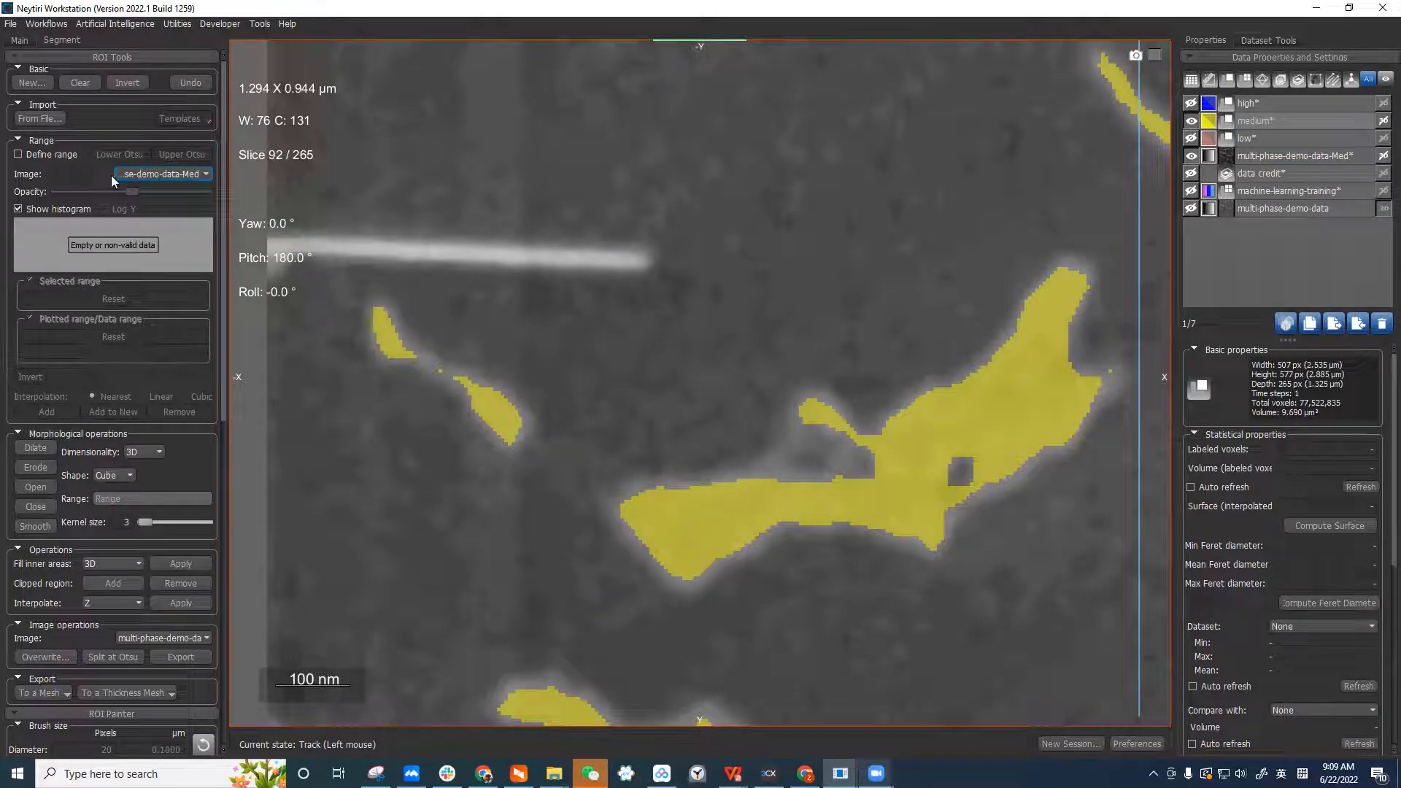
click(55, 155)
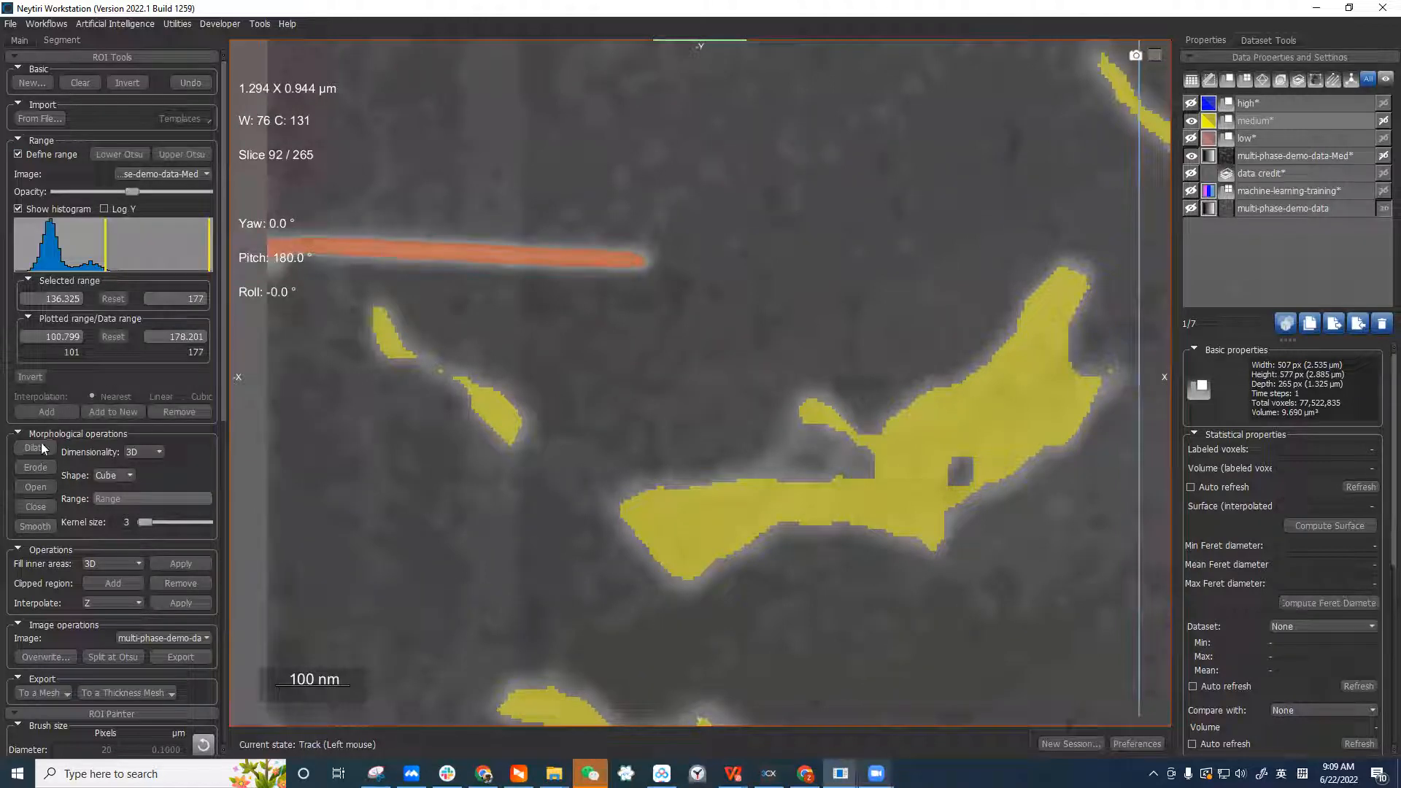
drag(103, 245, 69, 251)
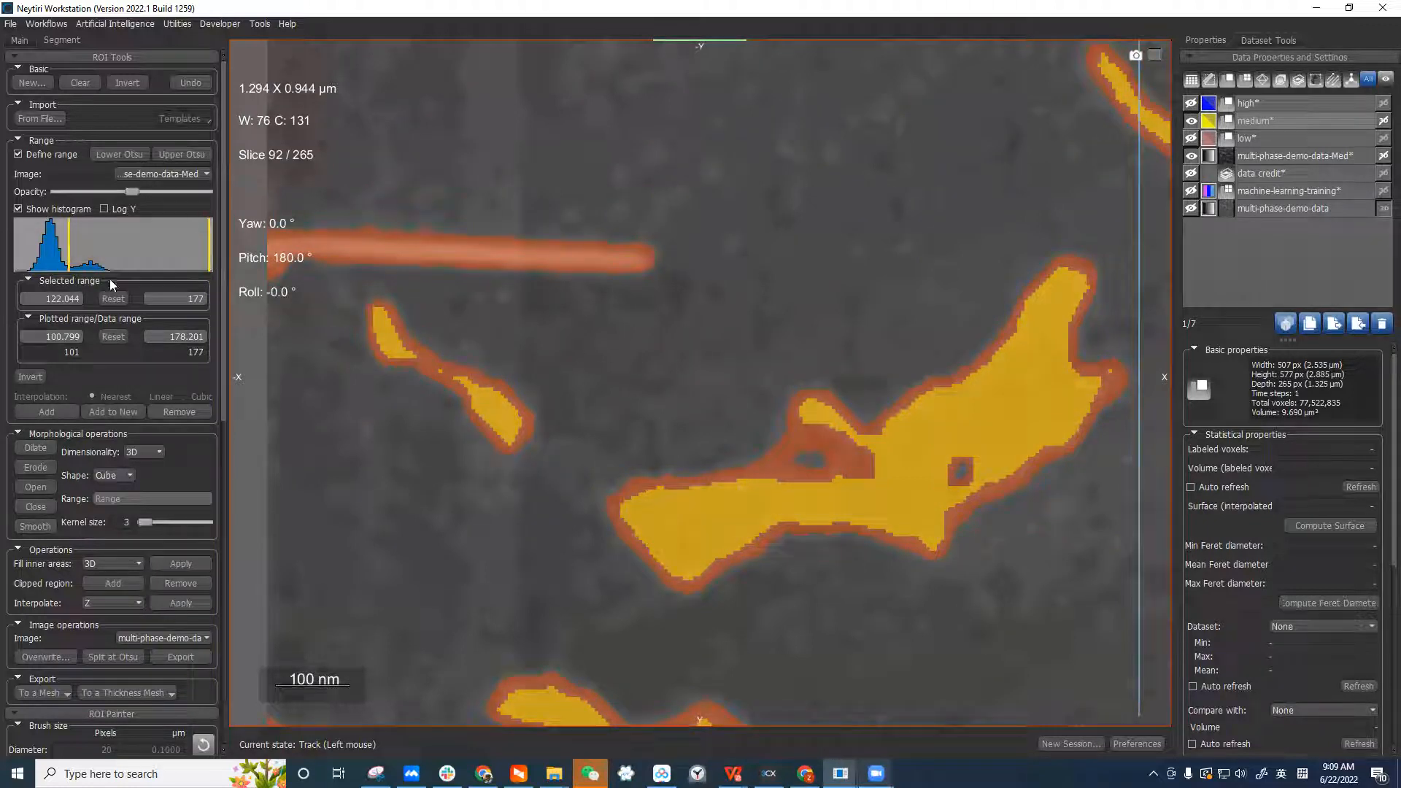
Dilate the medium ROI twice in 3D with the cube kernel, constrained by the defined intensity range
click(1257, 122)
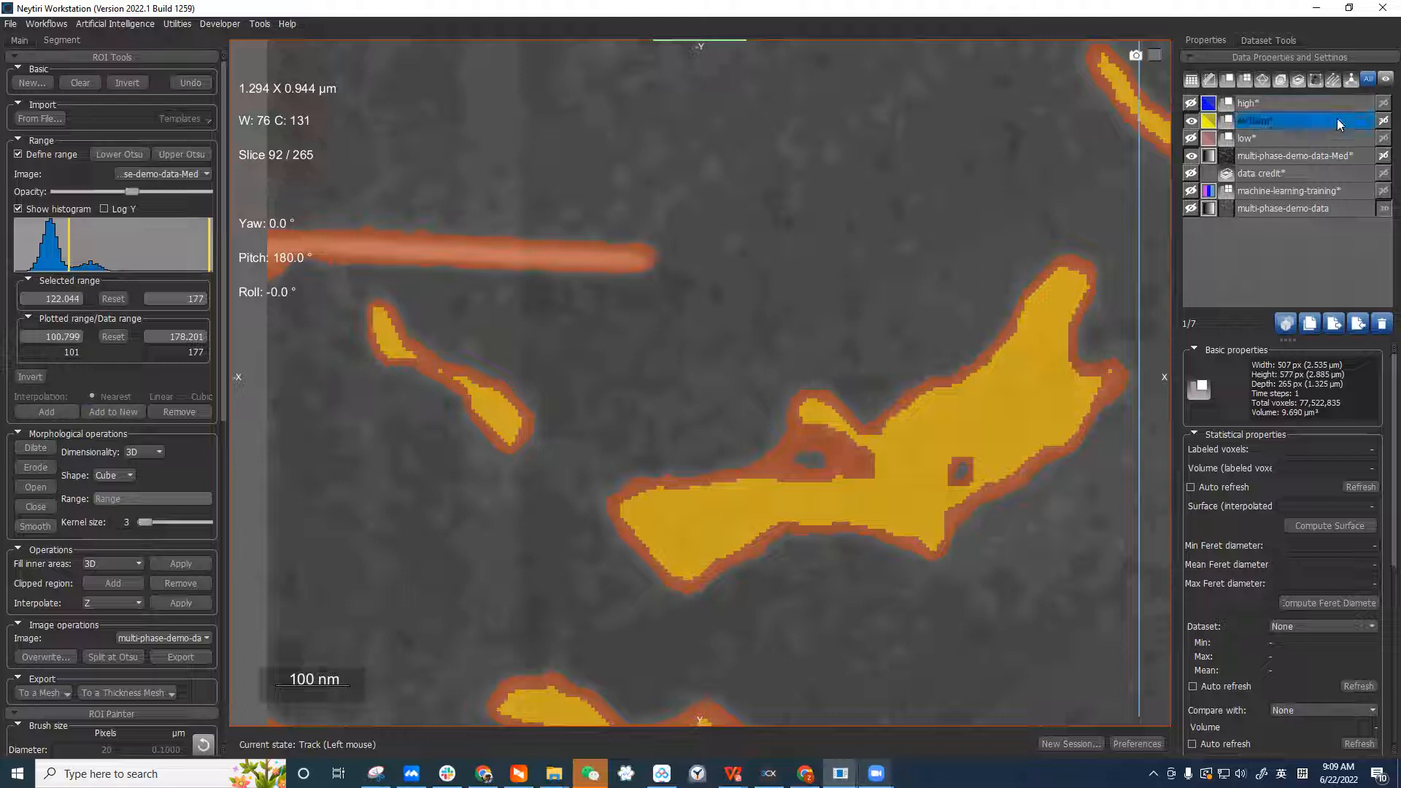
right_drag(785, 183, 861, 406)
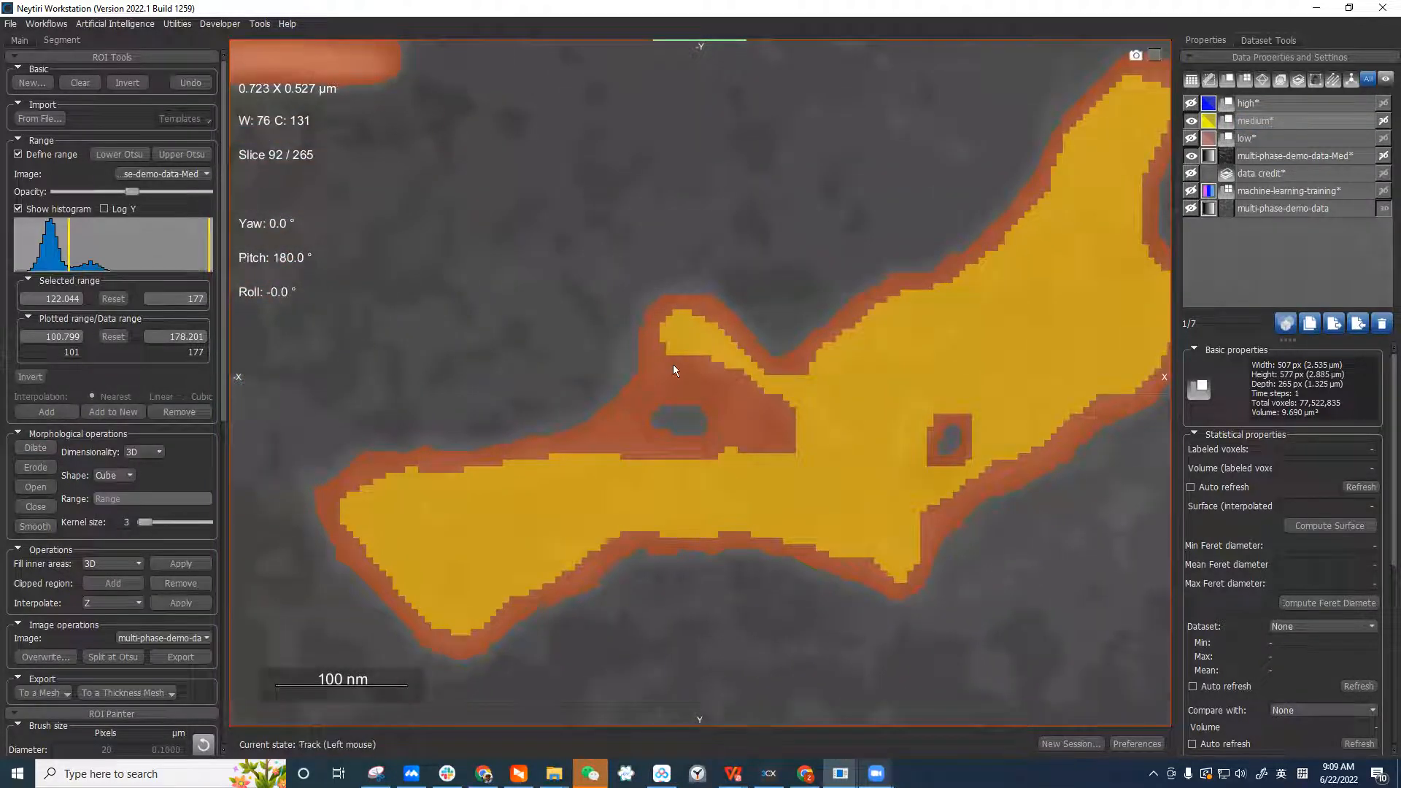
middle_drag(855, 347, 895, 372)
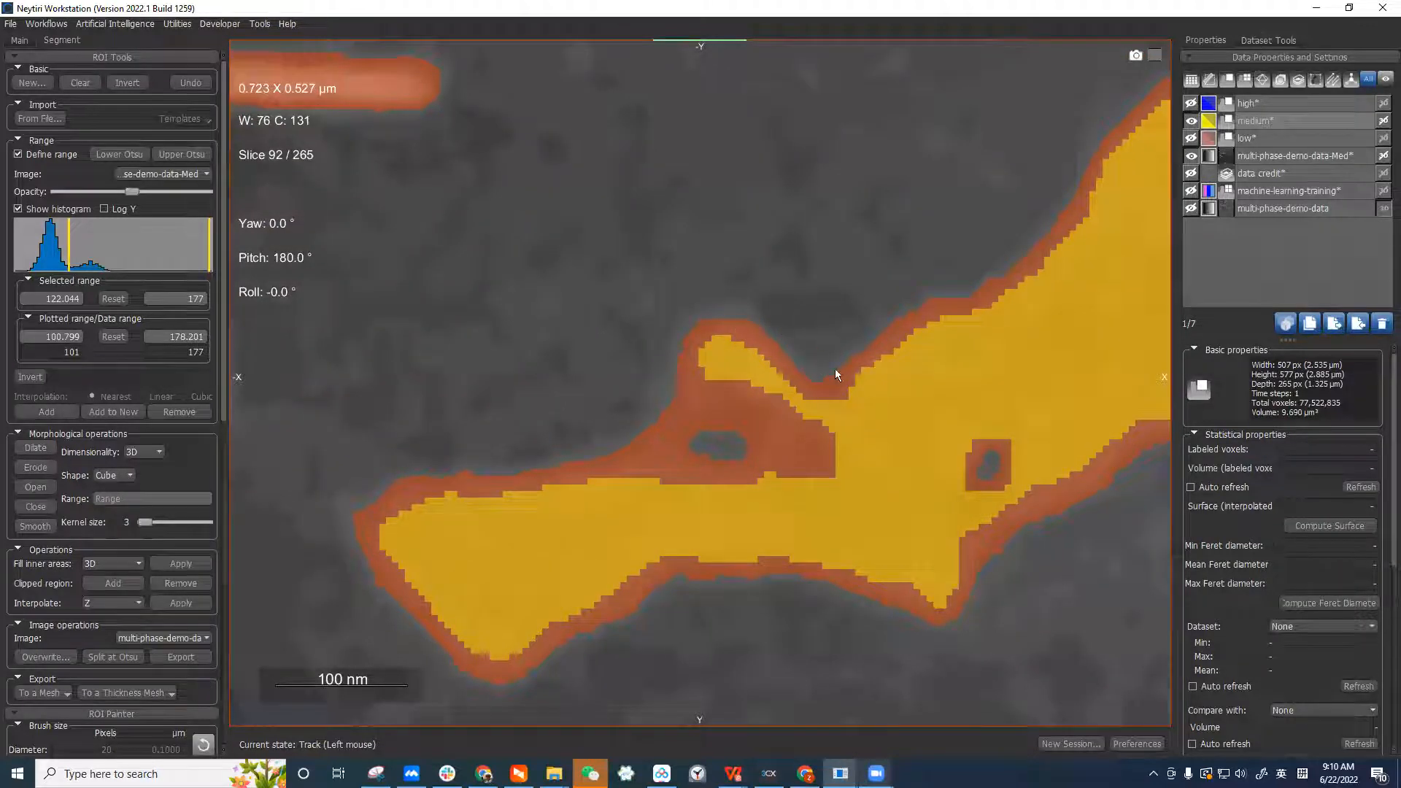
click(35, 448)
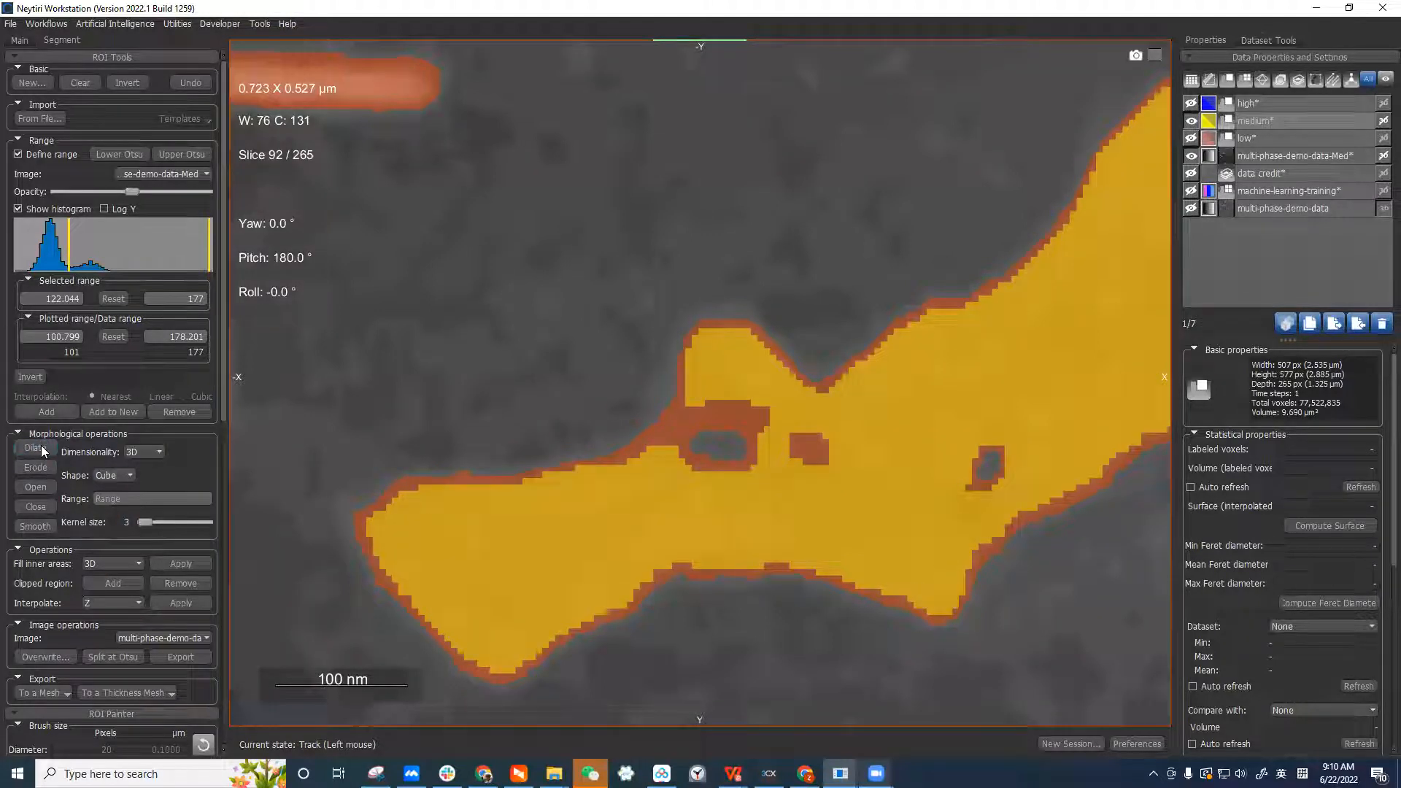
click(42, 450)
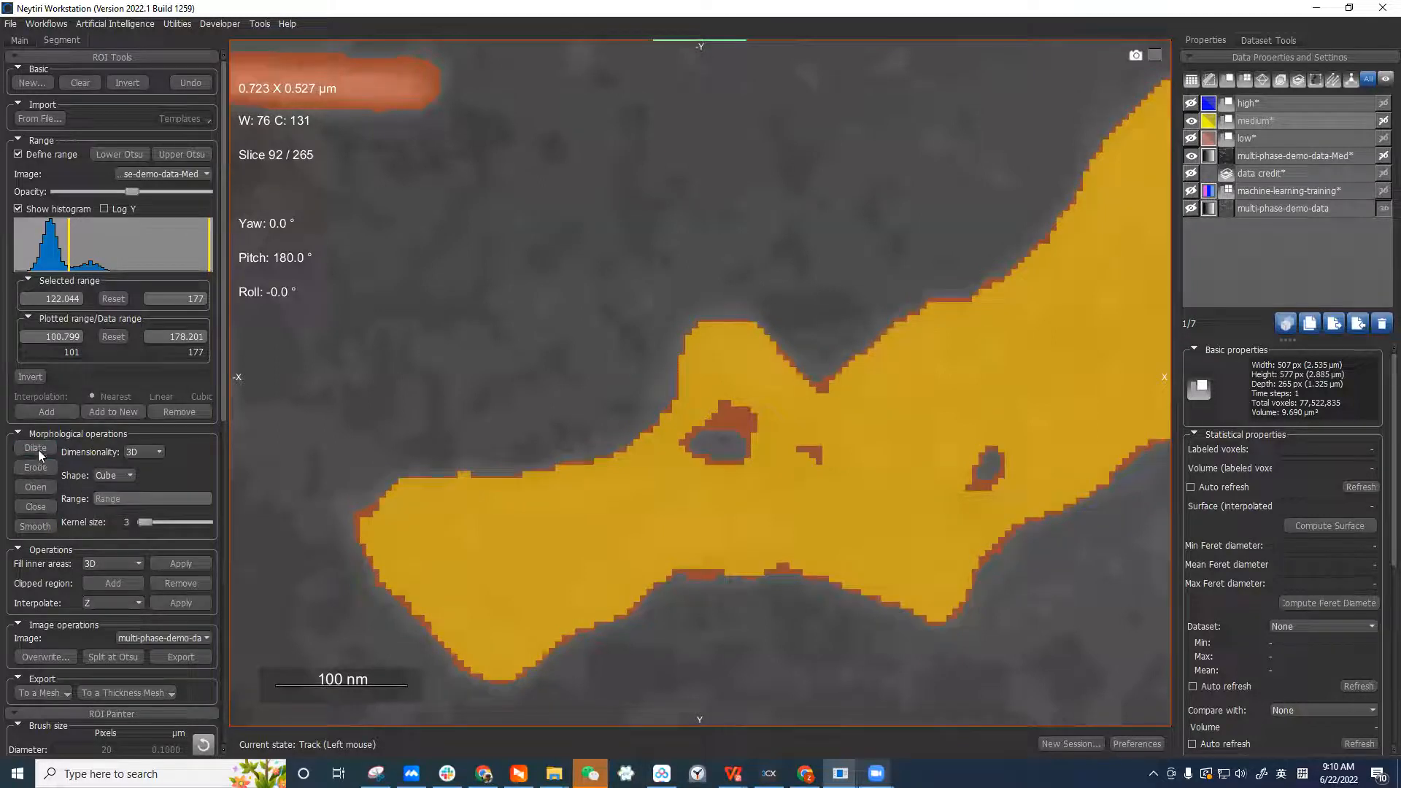
Examine the dilated medium ROI along the bright needle and its neighboring regions across slices 92 to 77
right_drag(727, 393, 686, 310)
middle_drag(646, 298, 778, 360)
middle_drag(594, 387, 714, 413)
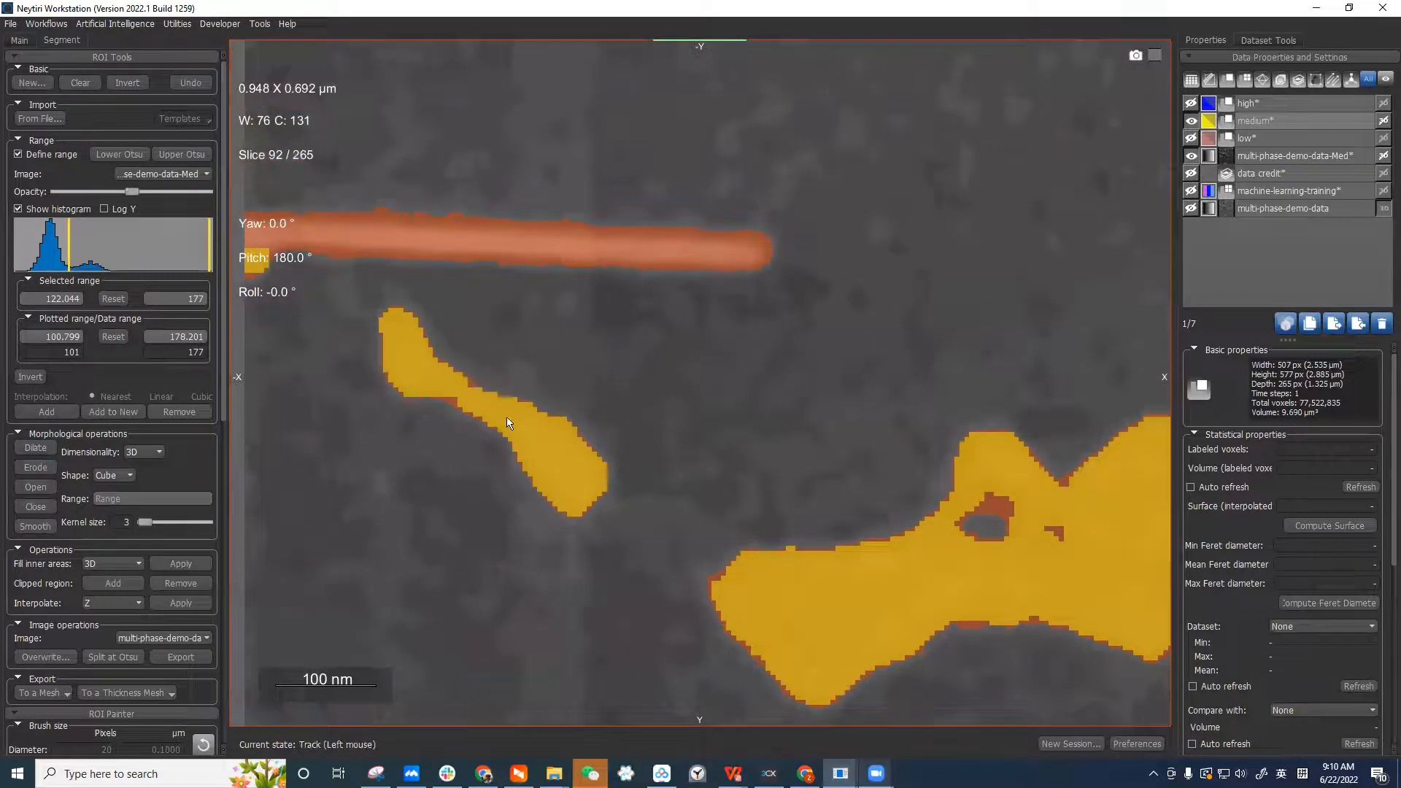
middle_drag(1038, 460, 983, 397)
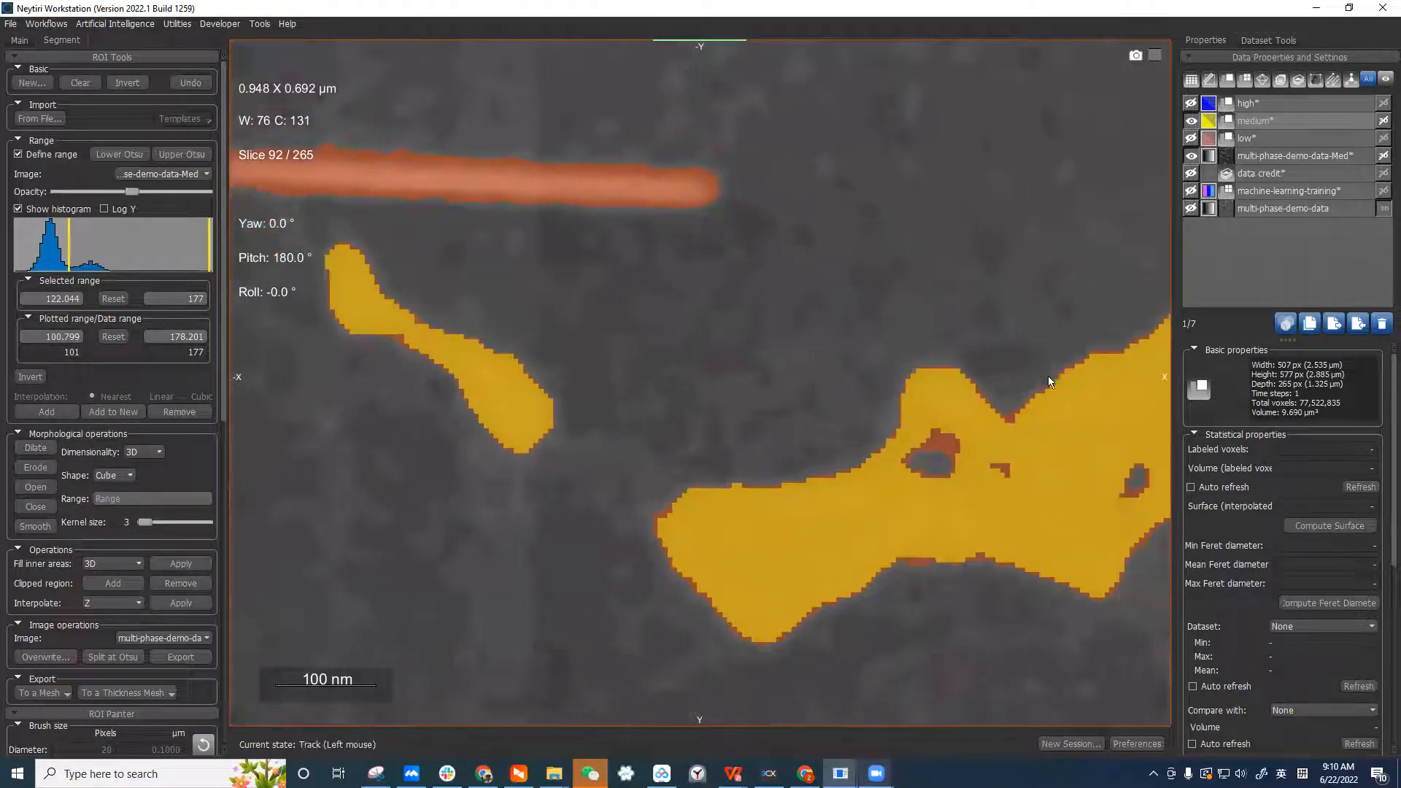
middle_drag(654, 177, 663, 242)
middle_drag(441, 275, 675, 295)
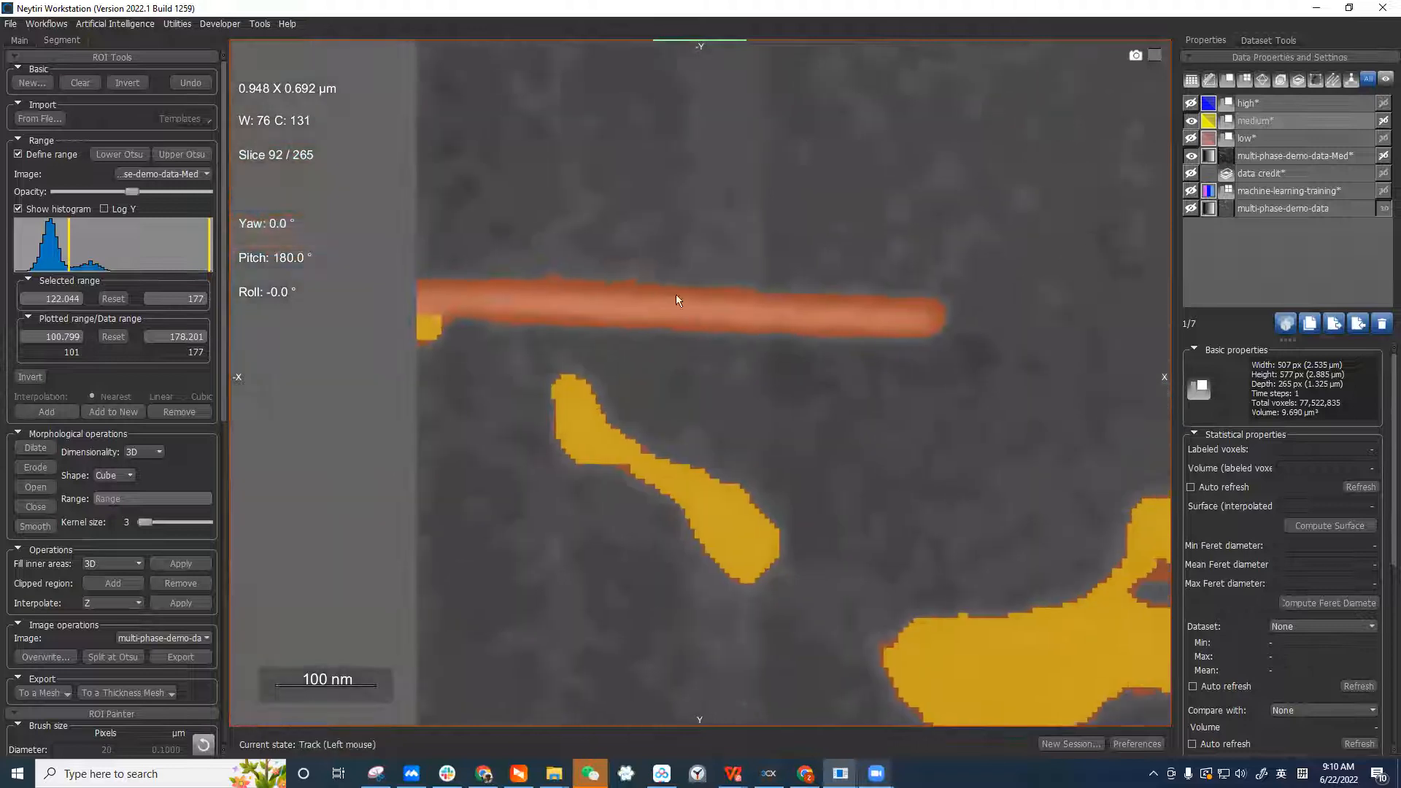
scroll(846, 293, down, 7)
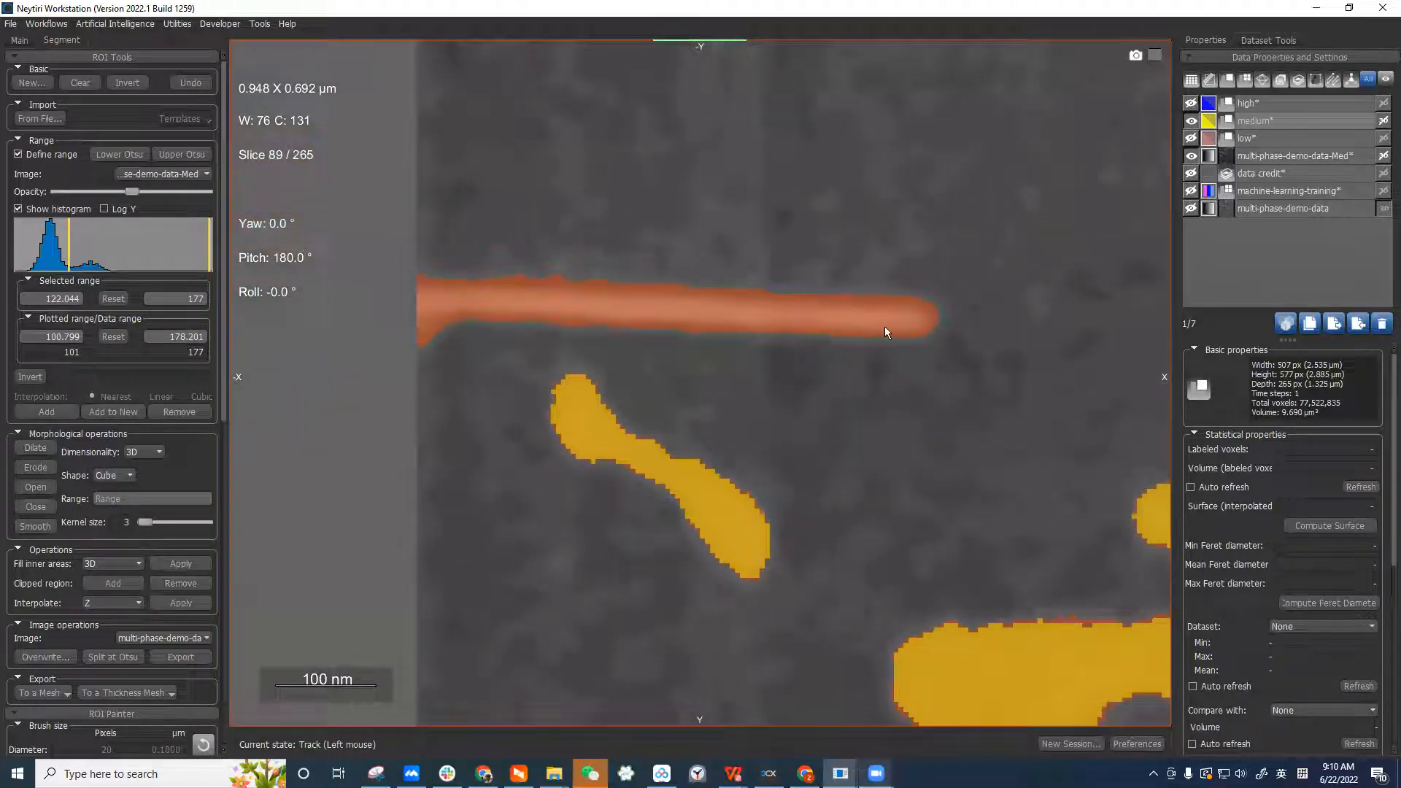
scroll(821, 326, down, 6)
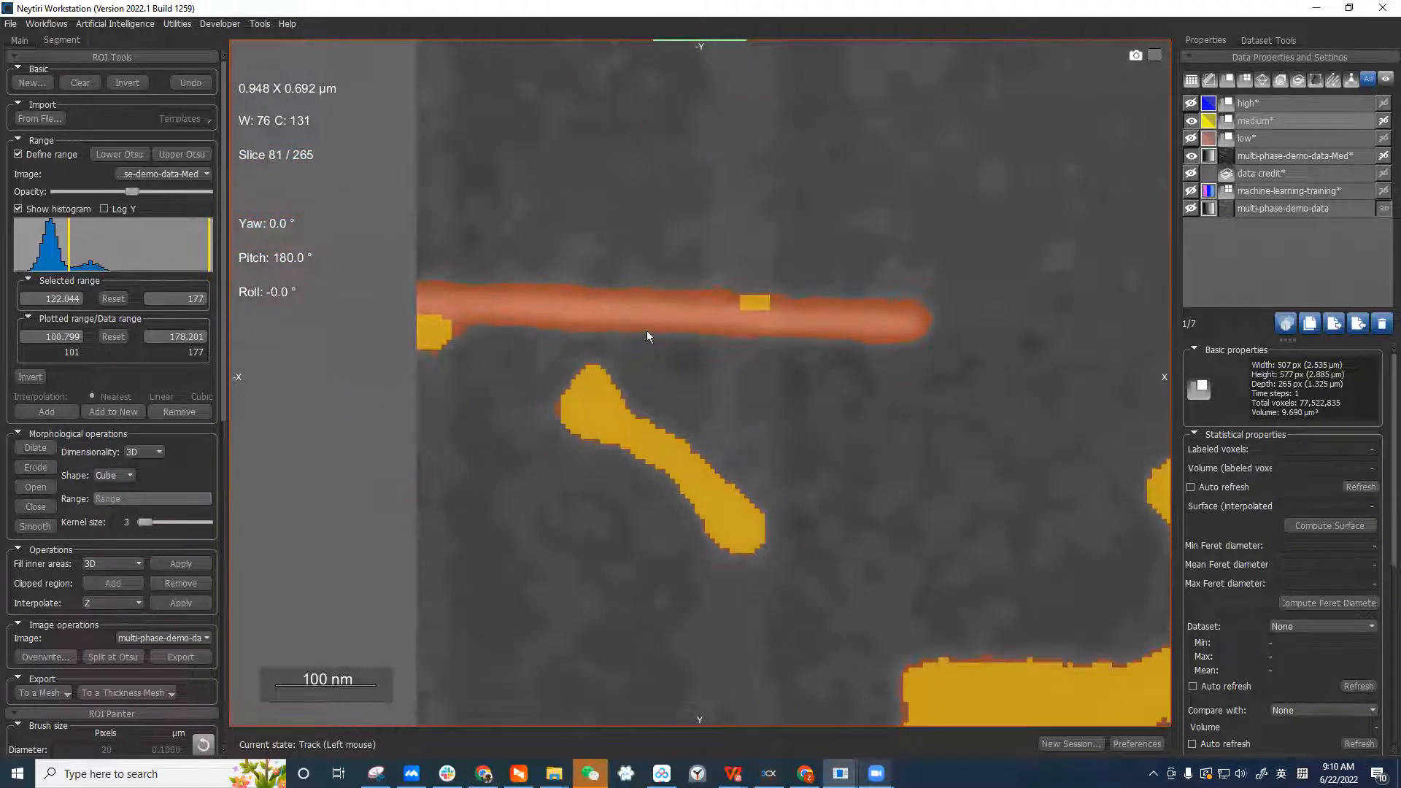
scroll(833, 321, down, 1)
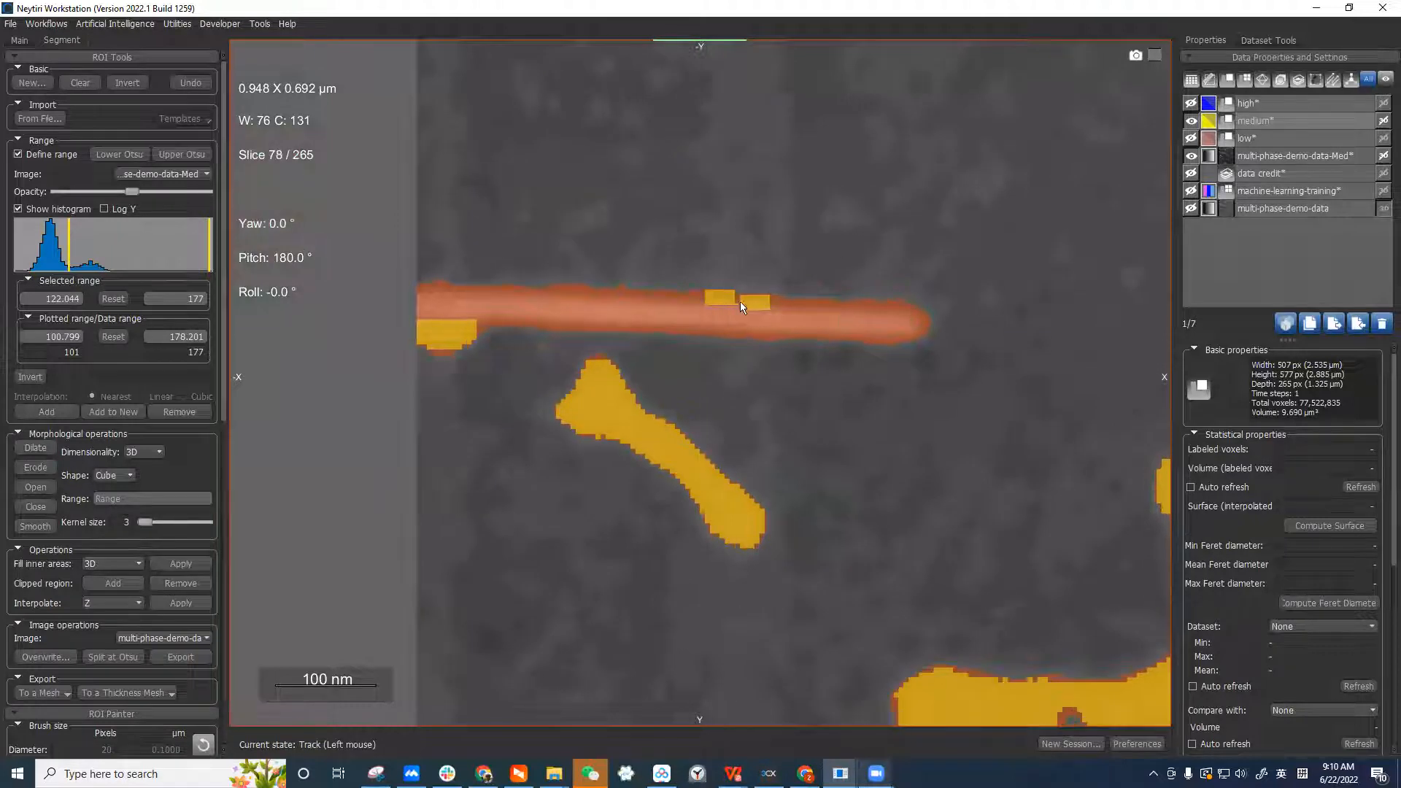
scroll(744, 308, down, 1)
scroll(742, 309, up, 3)
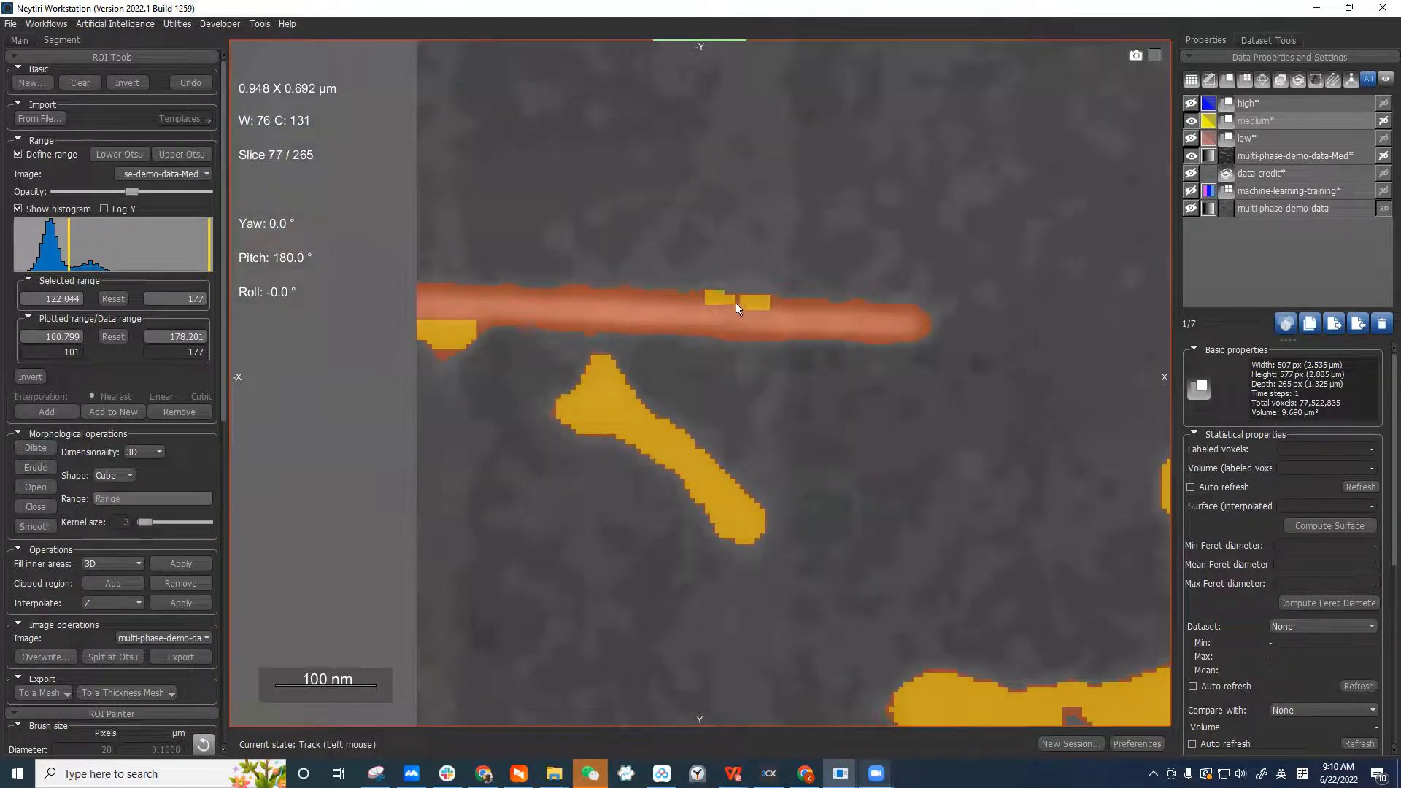
scroll(786, 316, up, 4)
Check the medium ROI against the range overlay over the whole cross-section, including slices 84 to 88
ctrl+scroll(843, 378, down, 4)
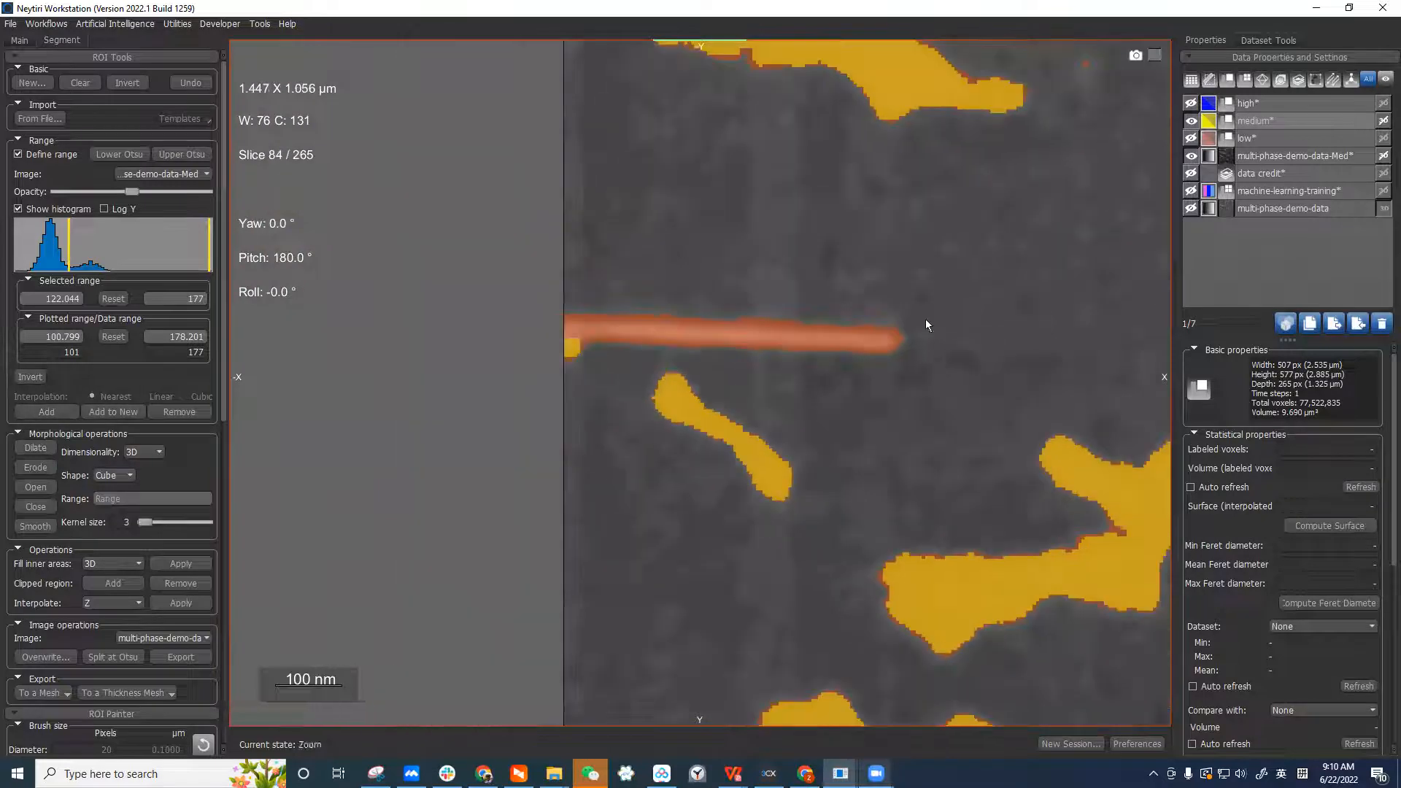
middle_drag(1060, 387, 706, 361)
ctrl+scroll(706, 361, down, 4)
scroll(825, 350, up, 4)
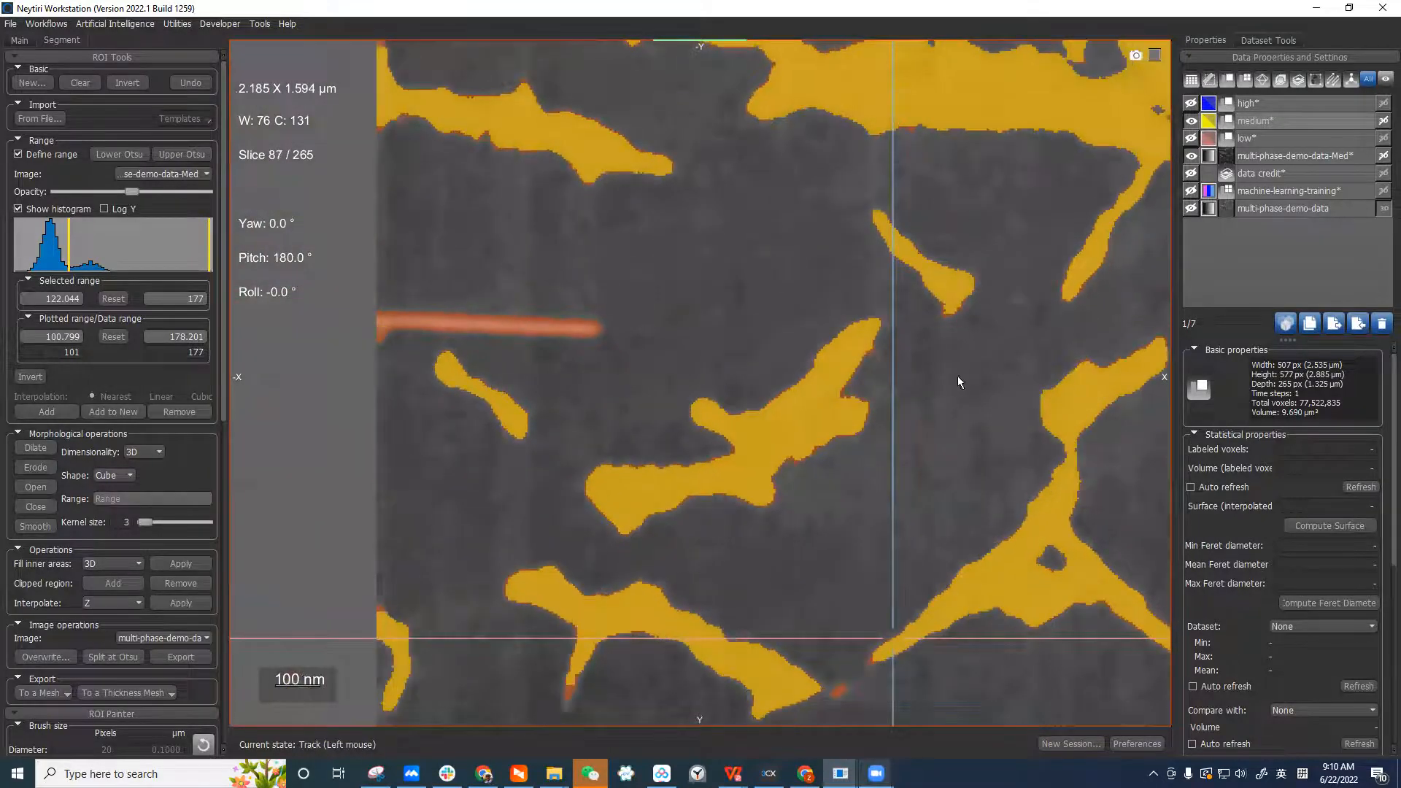
ctrl+scroll(957, 375, down, 3)
middle_drag(1068, 372, 867, 310)
ctrl+scroll(889, 381, down, 2)
middle_drag(889, 358, 844, 251)
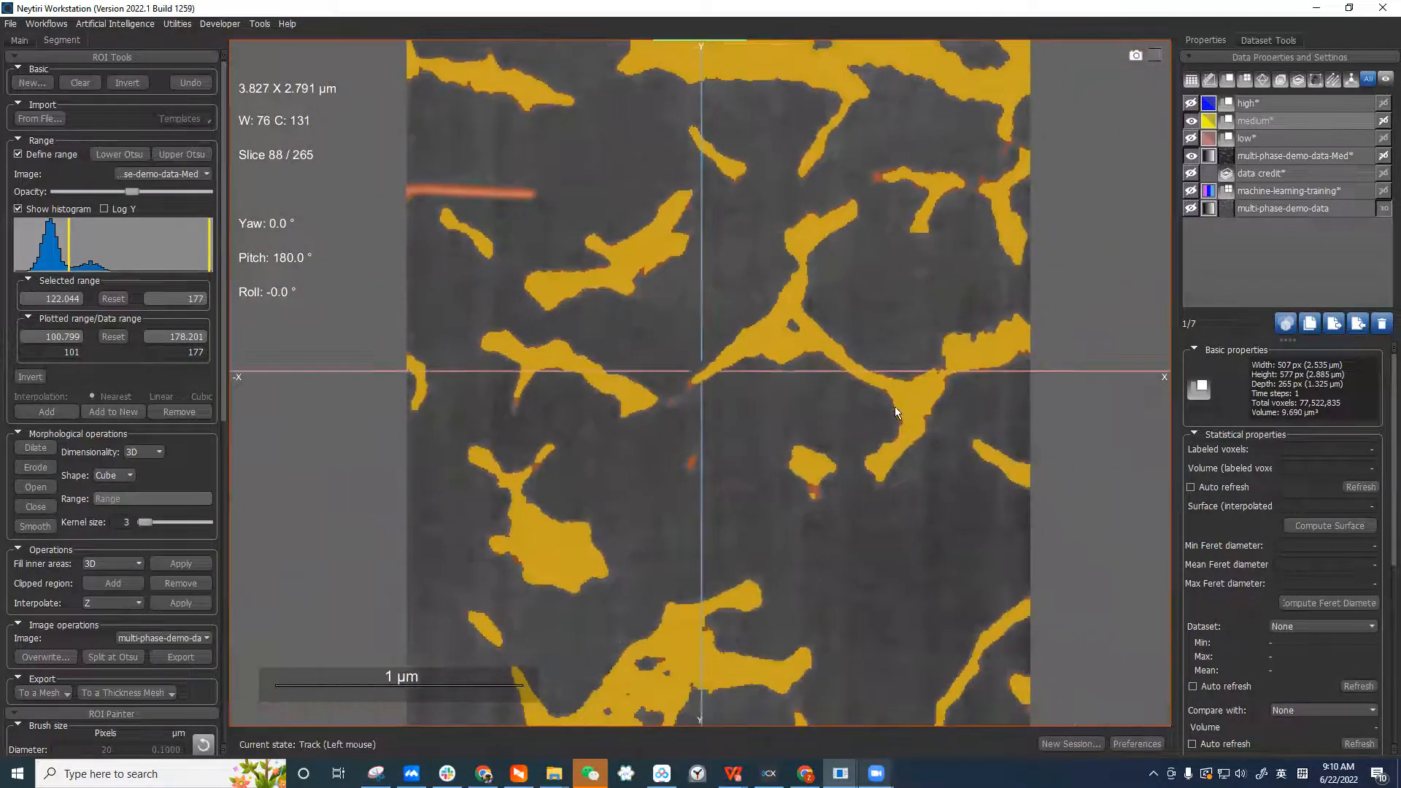
scroll(826, 501, down, 5)
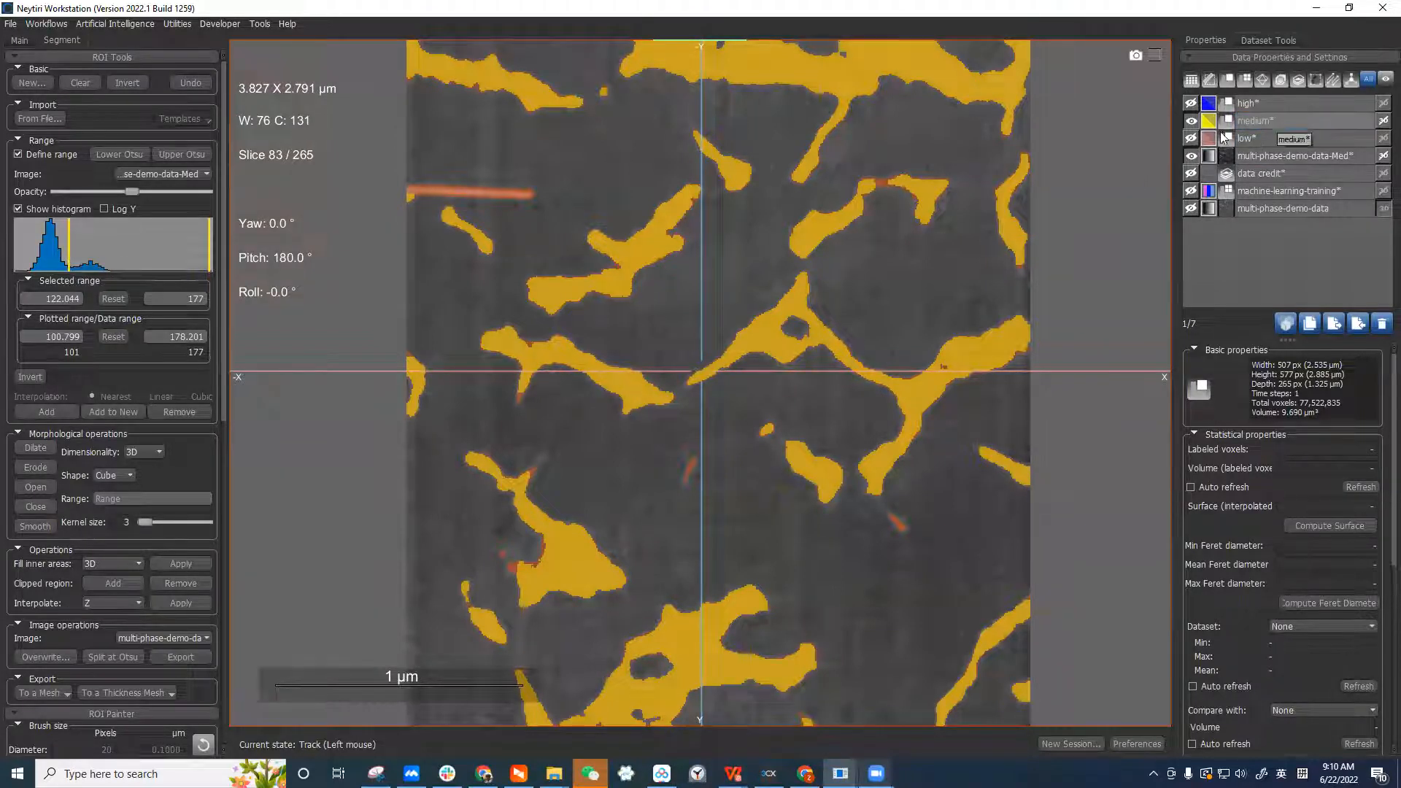
scroll(943, 443, down, 1)
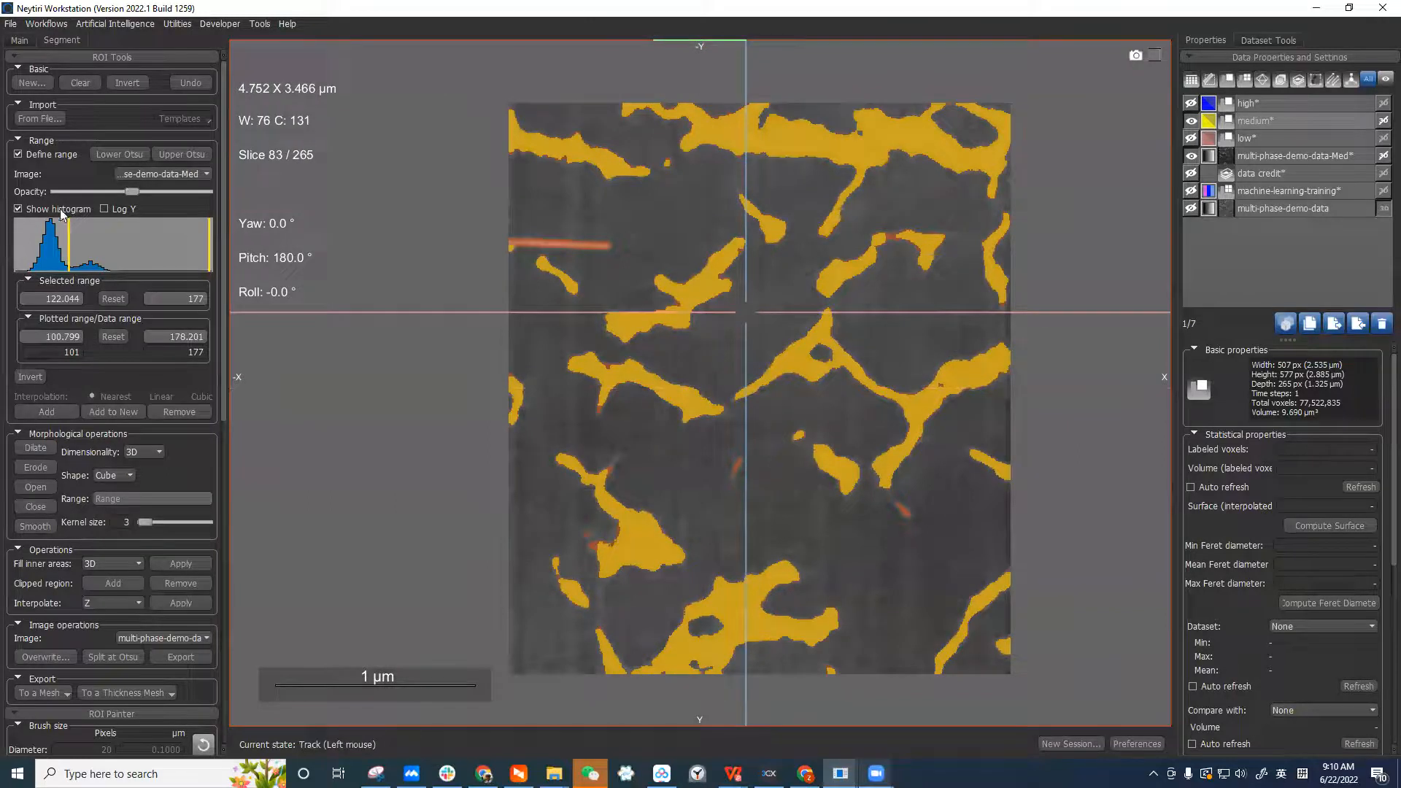
Turn off the range overlay and check the medium ROI on slices down to 74
click(19, 155)
scroll(895, 454, down, 2)
middle_drag(778, 524, 658, 404)
scroll(658, 404, down, 2)
scroll(845, 536, down, 4)
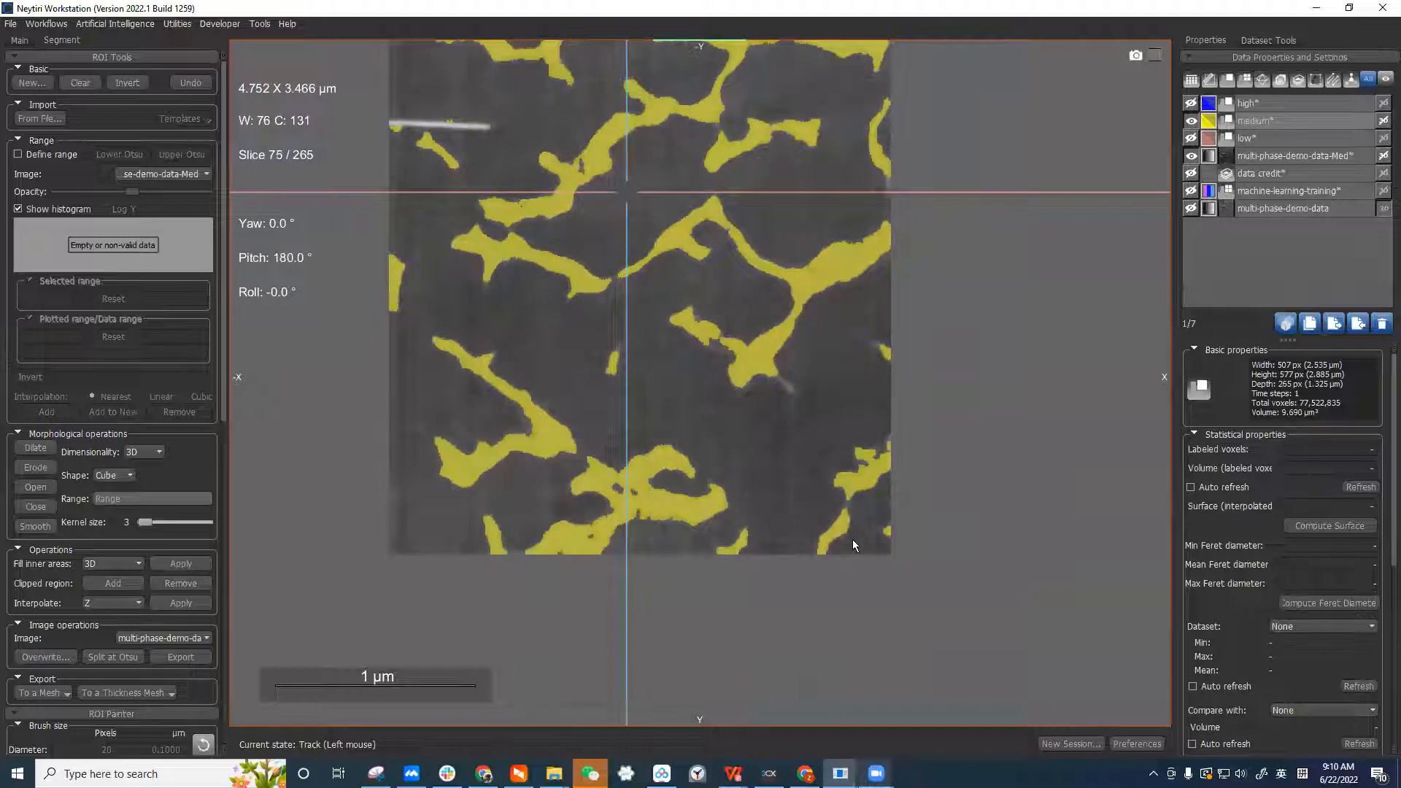
scroll(797, 492, down, 1)
Show the high and low ROIs alongside the medium ROI and return to the four-view layout
click(1253, 136)
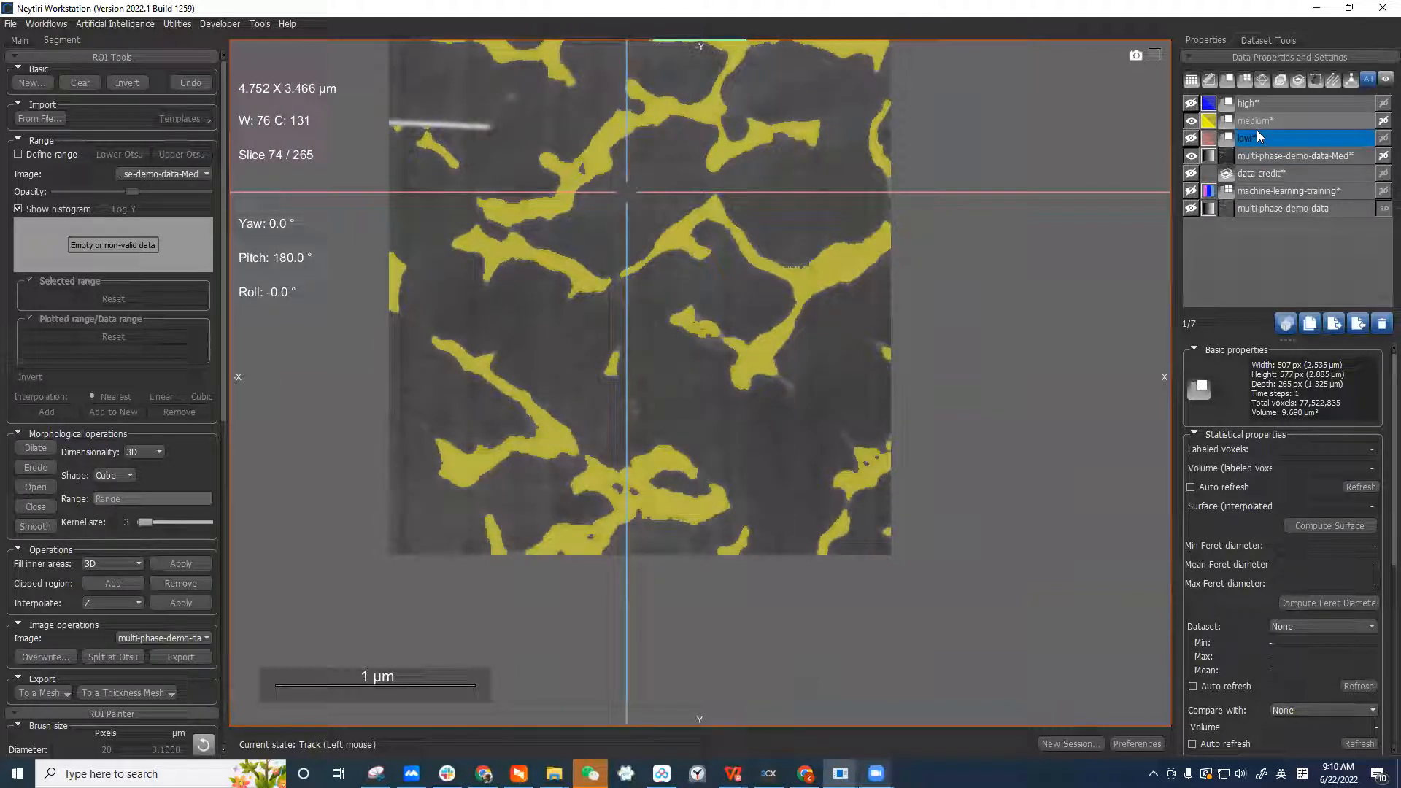
click(1266, 125)
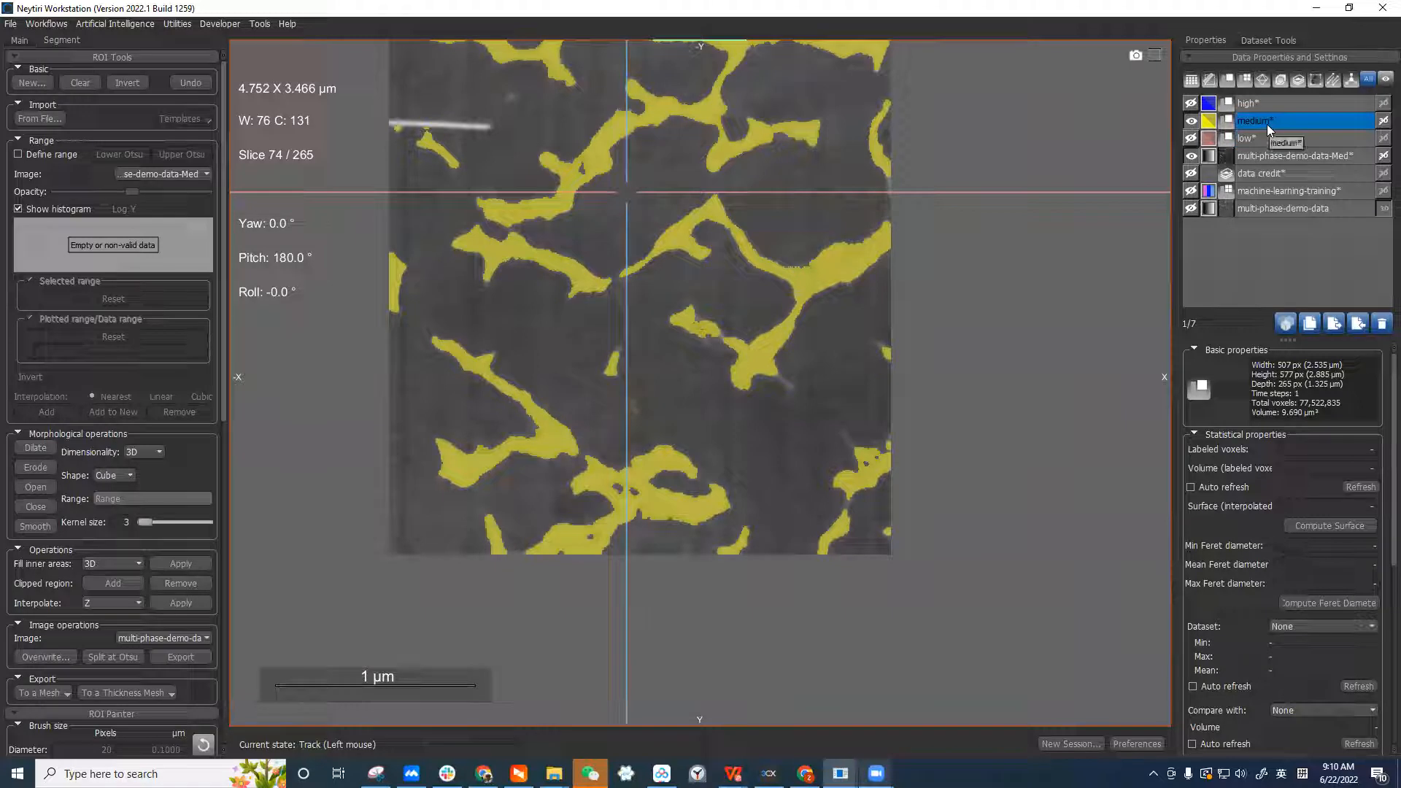
click(1191, 104)
click(1192, 138)
double_click(844, 356)
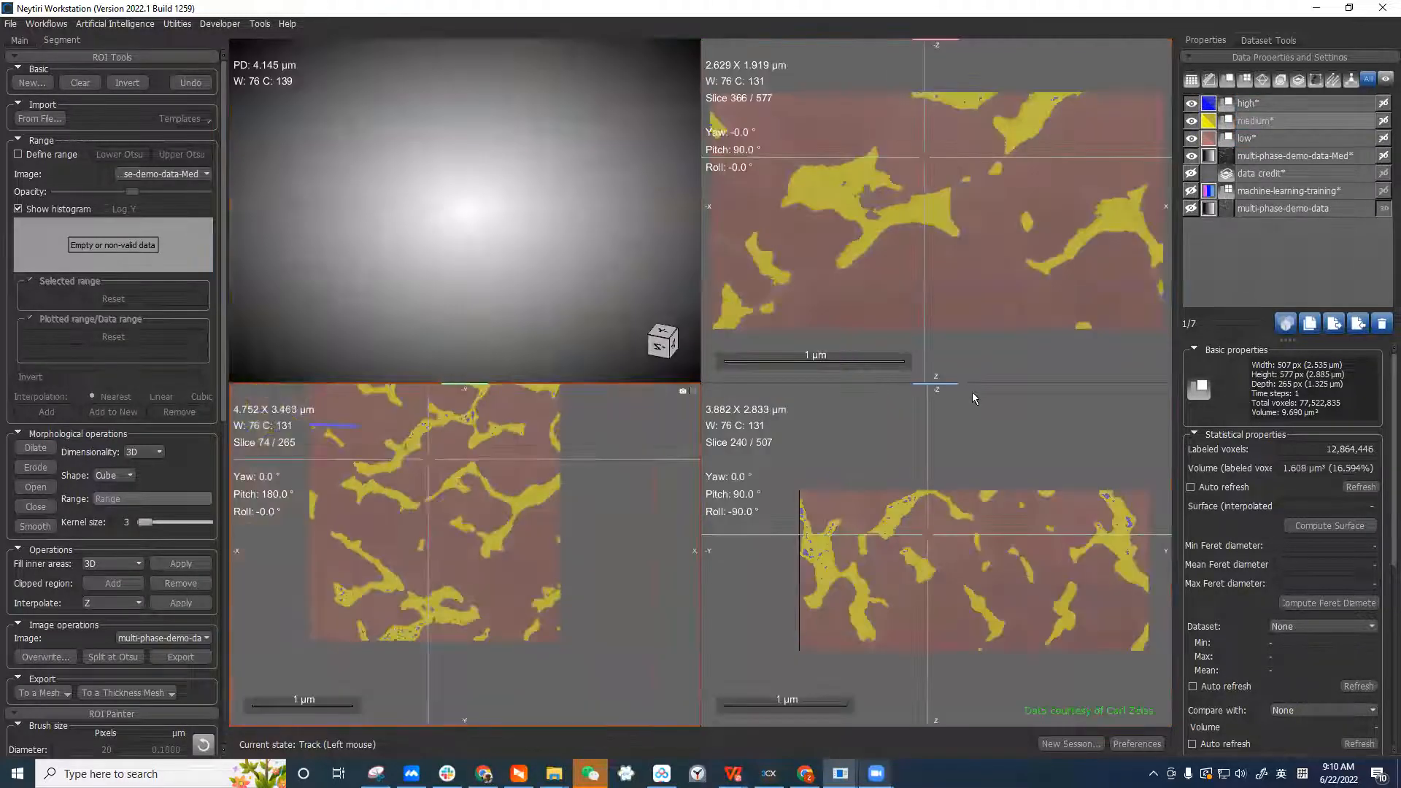
Display the low, medium and high ROIs in the 3D view and rotate the volume to inspect its faces
click(660, 239)
click(1381, 138)
click(1383, 122)
click(1384, 104)
drag(667, 192, 432, 173)
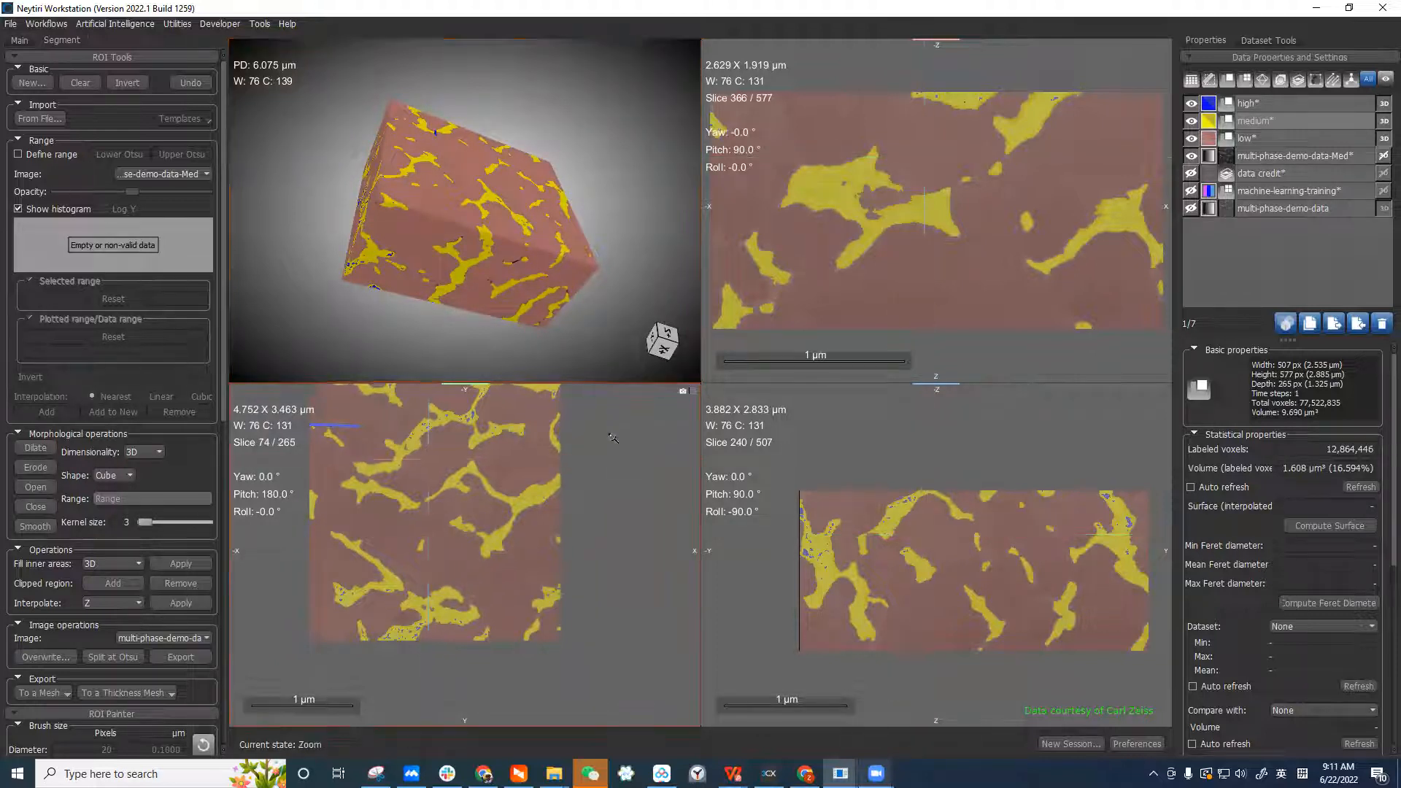
scroll(598, 427, down, 1)
drag(463, 252, 584, 454)
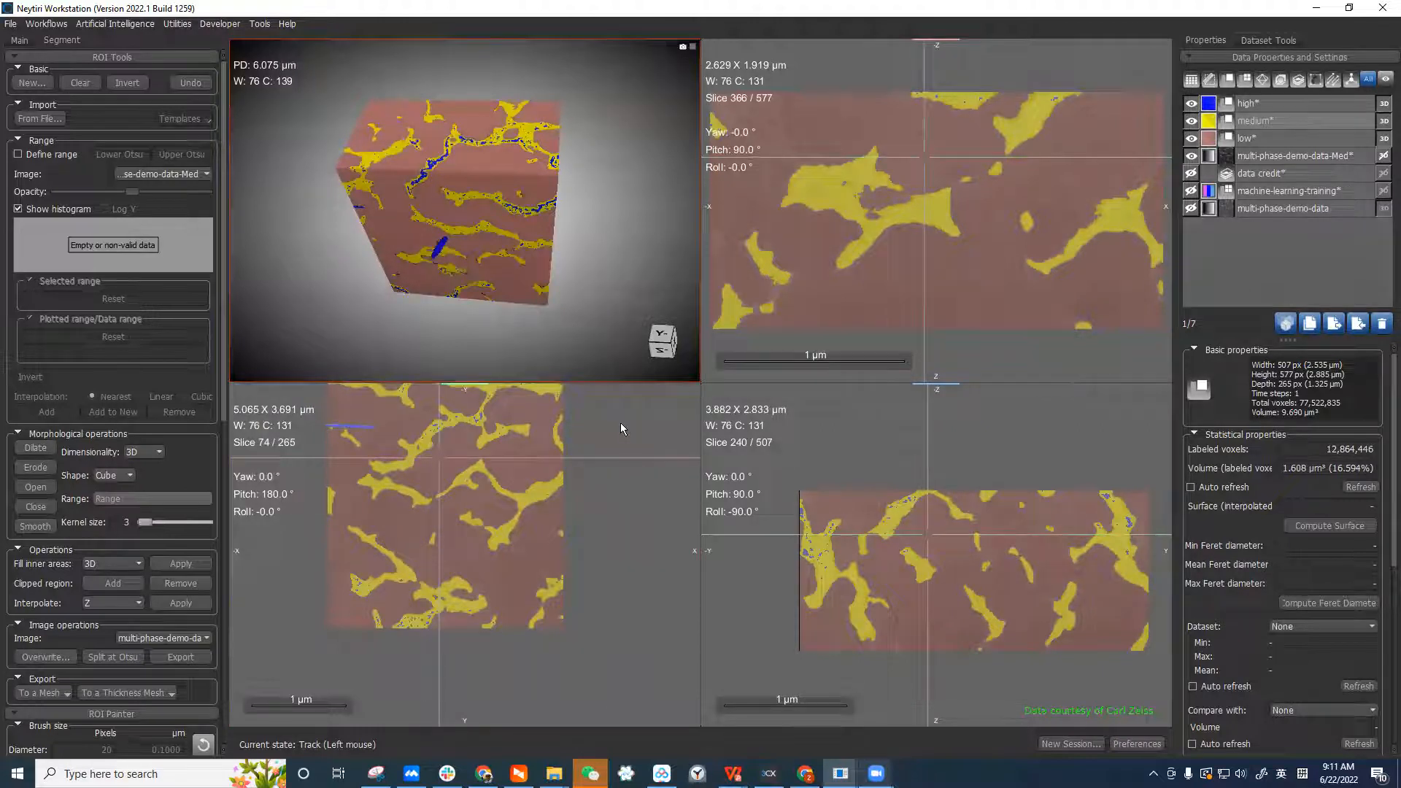
Enlarge the YZ slice view and examine the high ROI specks inside the medium phase down to slice 236
double_click(1012, 492)
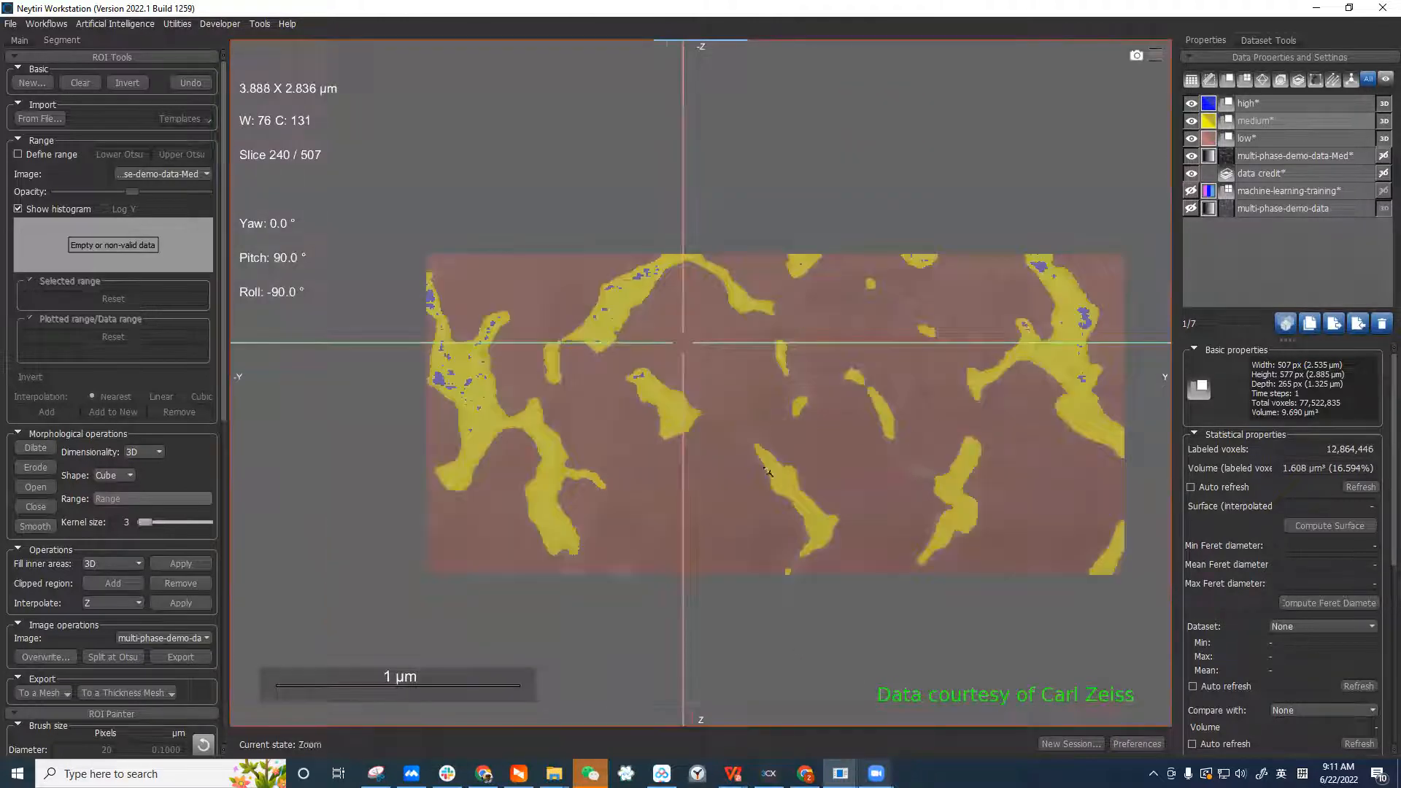
scroll(730, 306, up, 5)
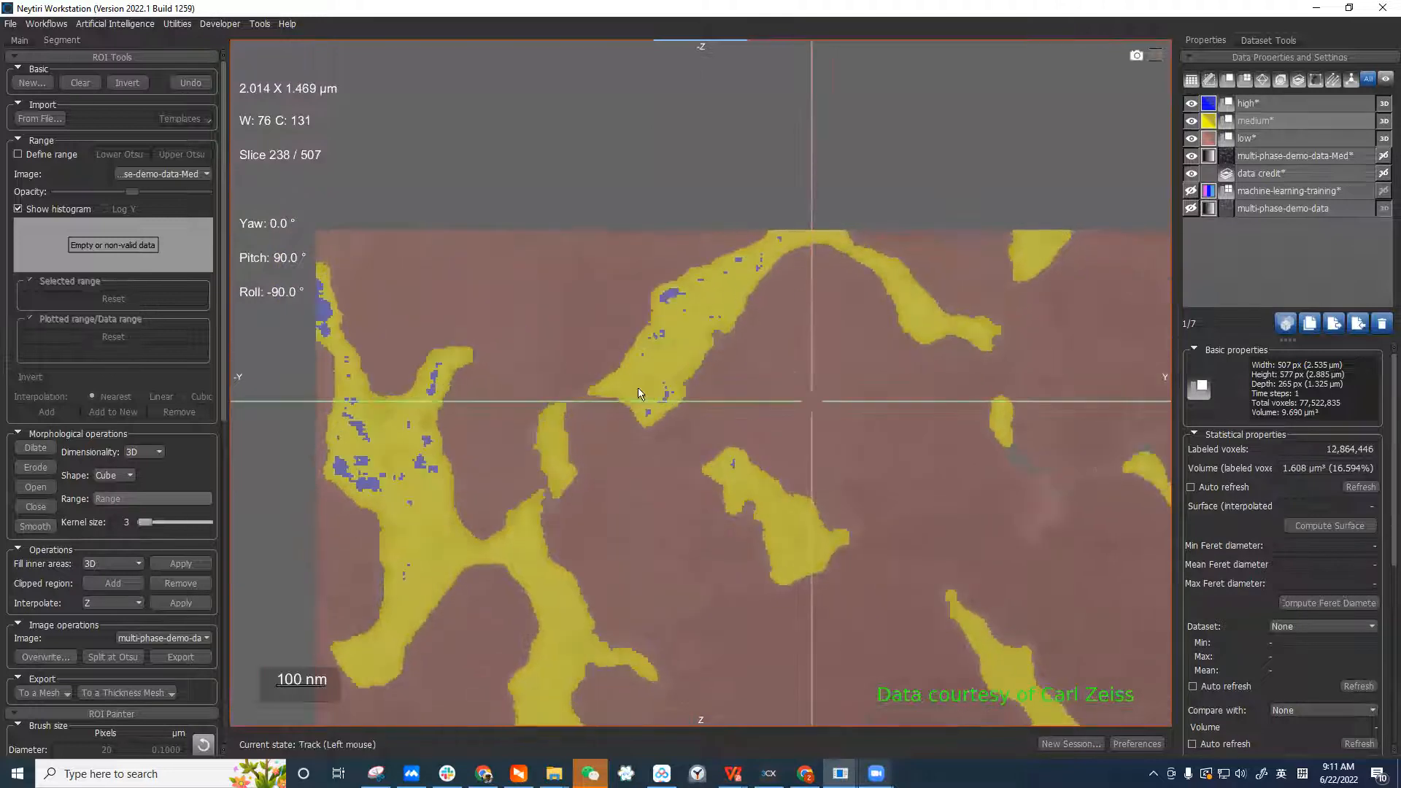
scroll(712, 343, up, 2)
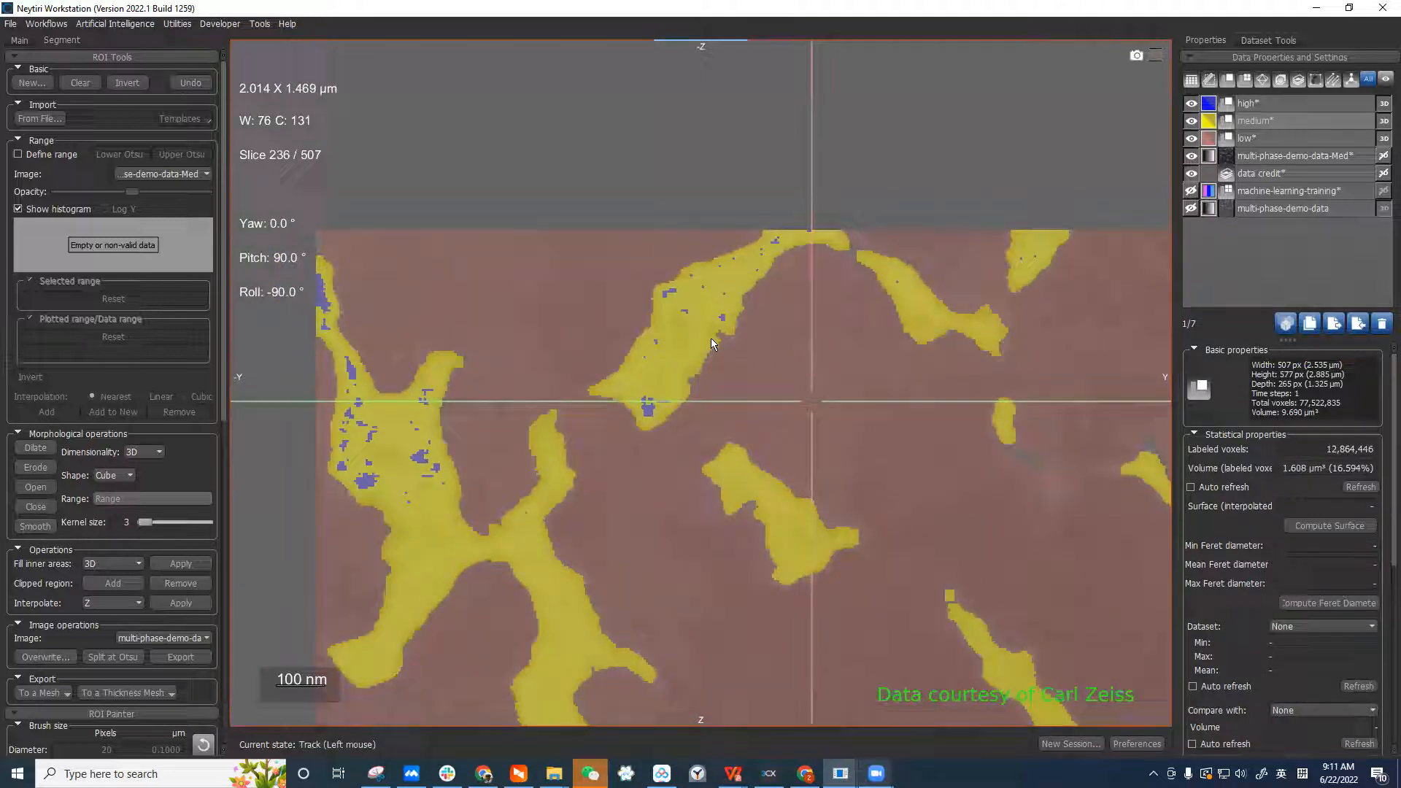
Hide the low, medium and high ROIs and inspect the underlying image of the medium phase around slice 234
click(1191, 138)
click(1191, 121)
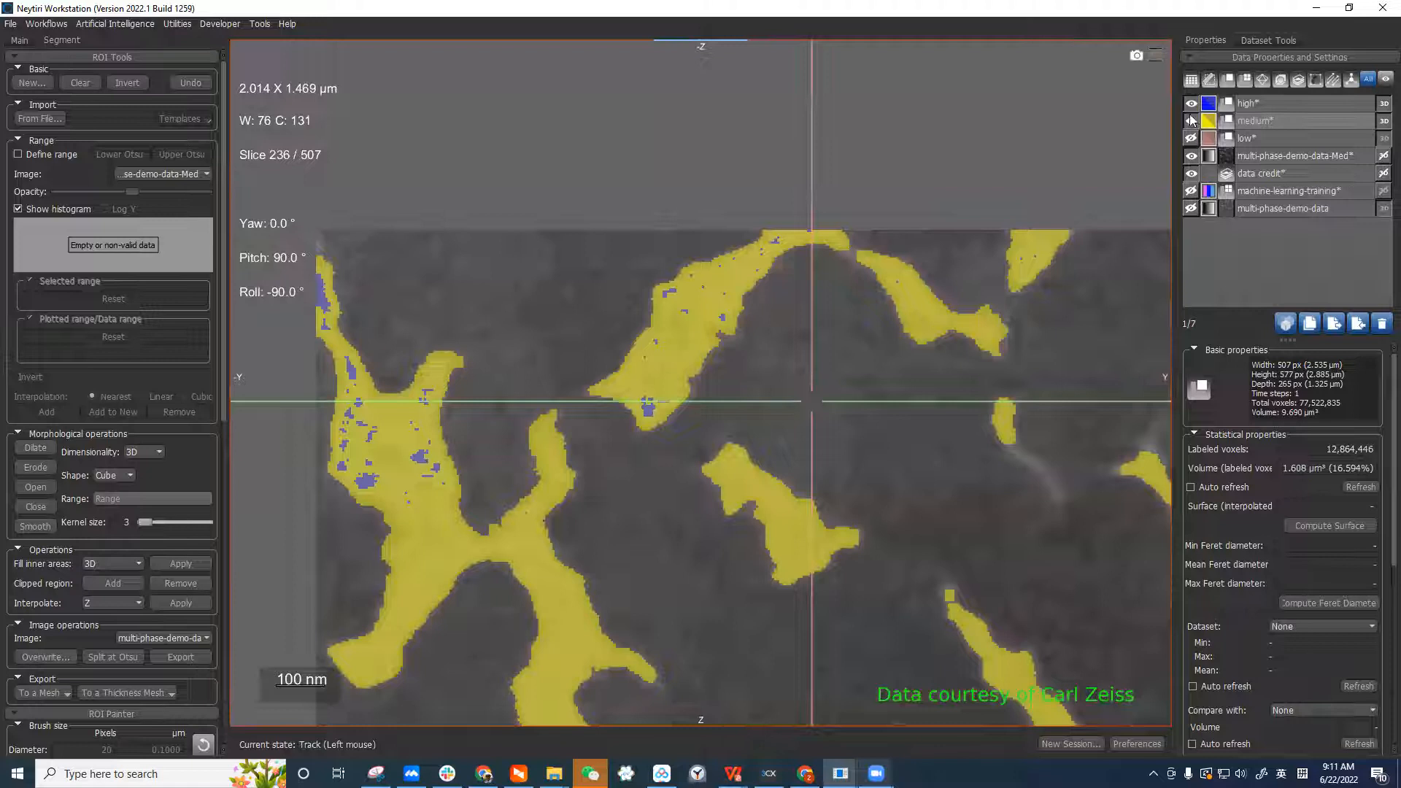
click(1191, 103)
right_drag(771, 303, 723, 343)
scroll(719, 336, up, 1)
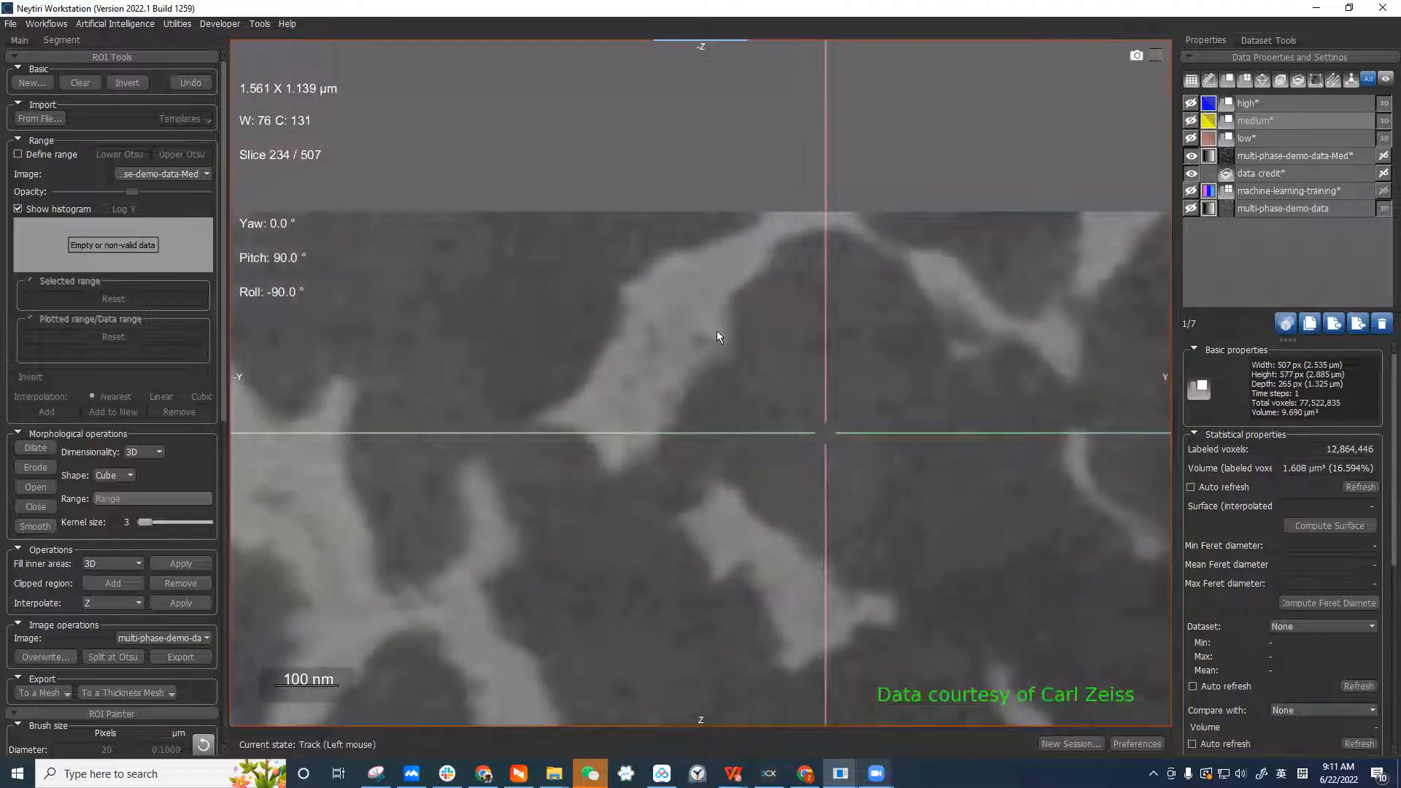
Toggle the high and medium ROIs on and off and compare them with the filtered image through slice 238
click(1191, 120)
click(1191, 102)
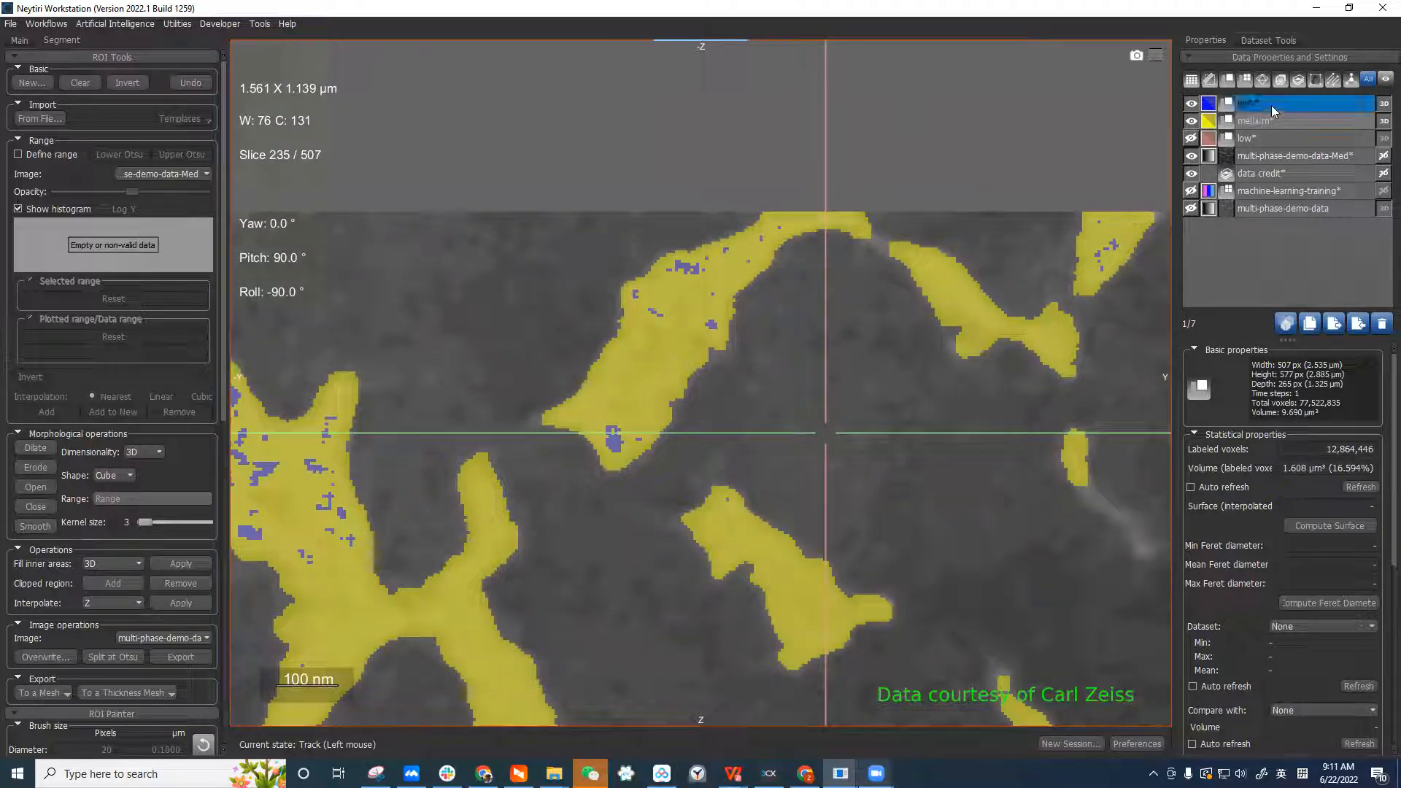
click(1191, 120)
click(1191, 103)
scroll(639, 395, down, 3)
scroll(654, 388, up, 2)
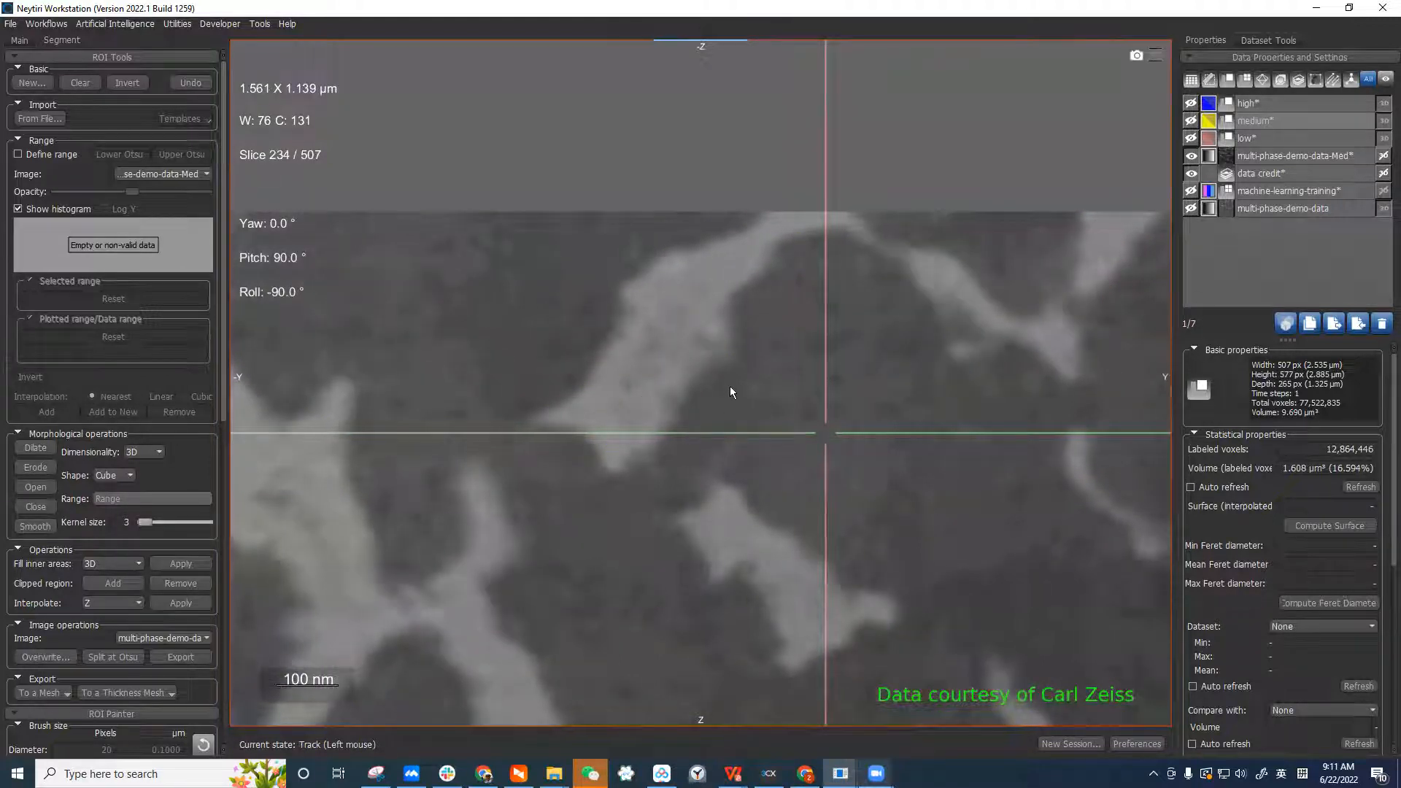
scroll(789, 420, up, 4)
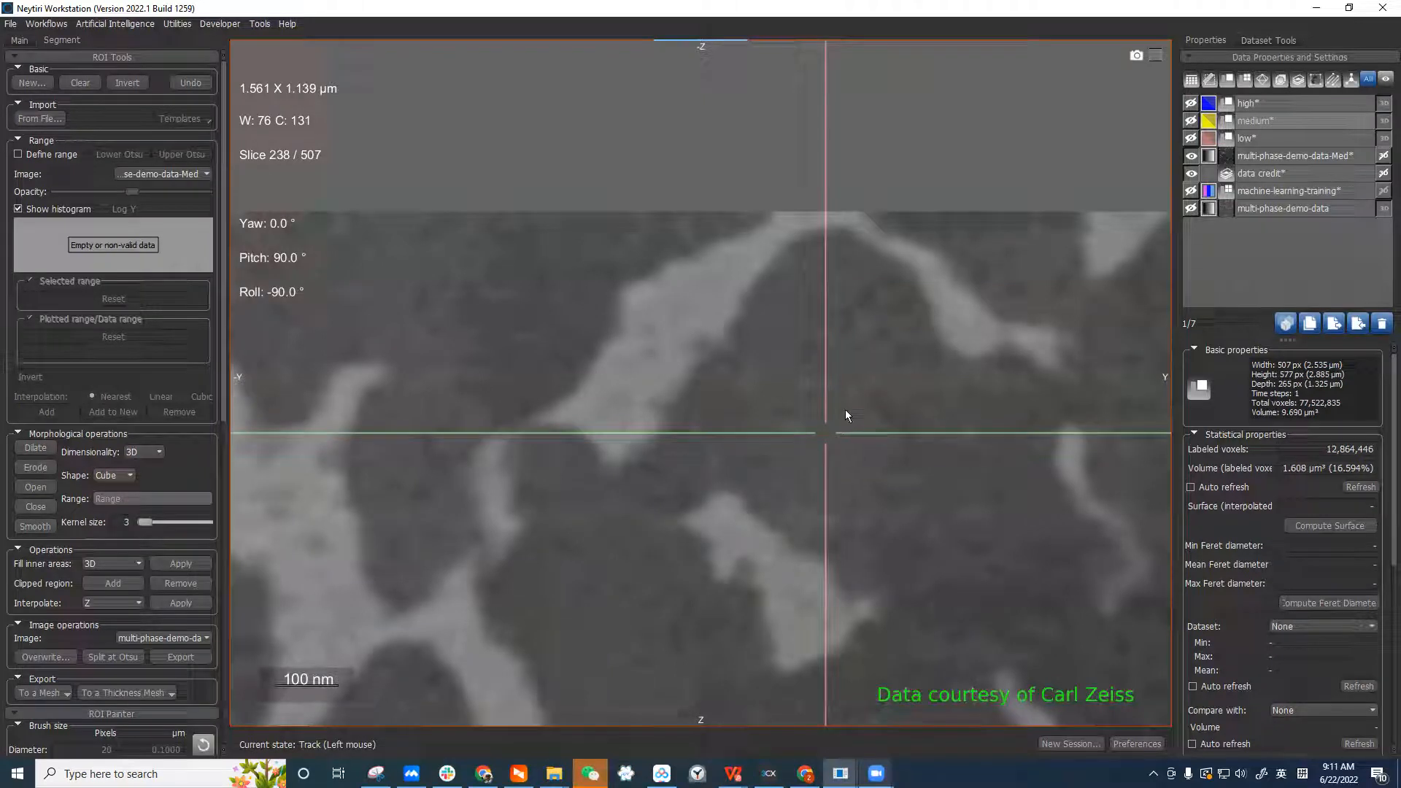
drag(817, 435, 785, 467)
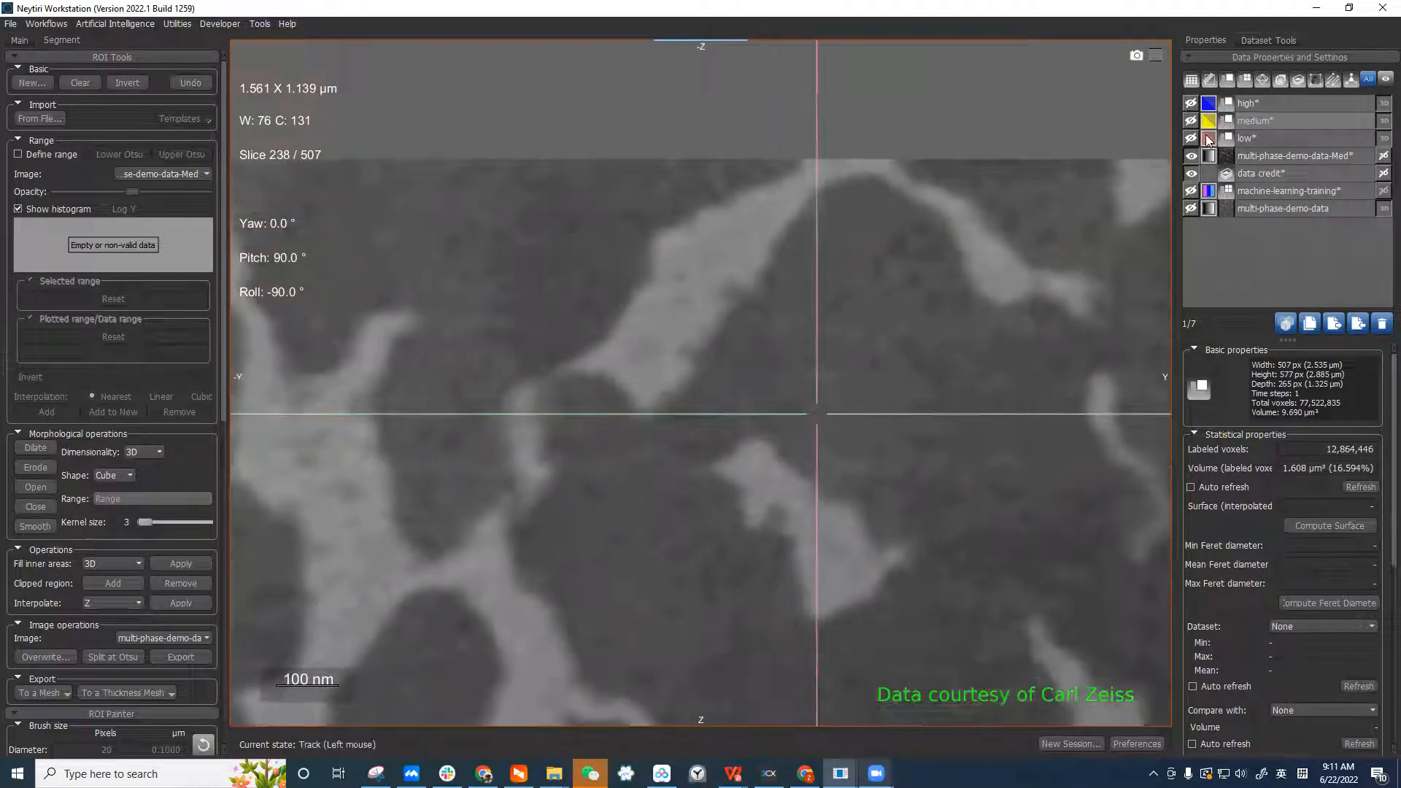
Hide the median-filtered dataset, show the original multi-phase-demo-data instead and browse its YZ slices down to slice 244
click(1191, 156)
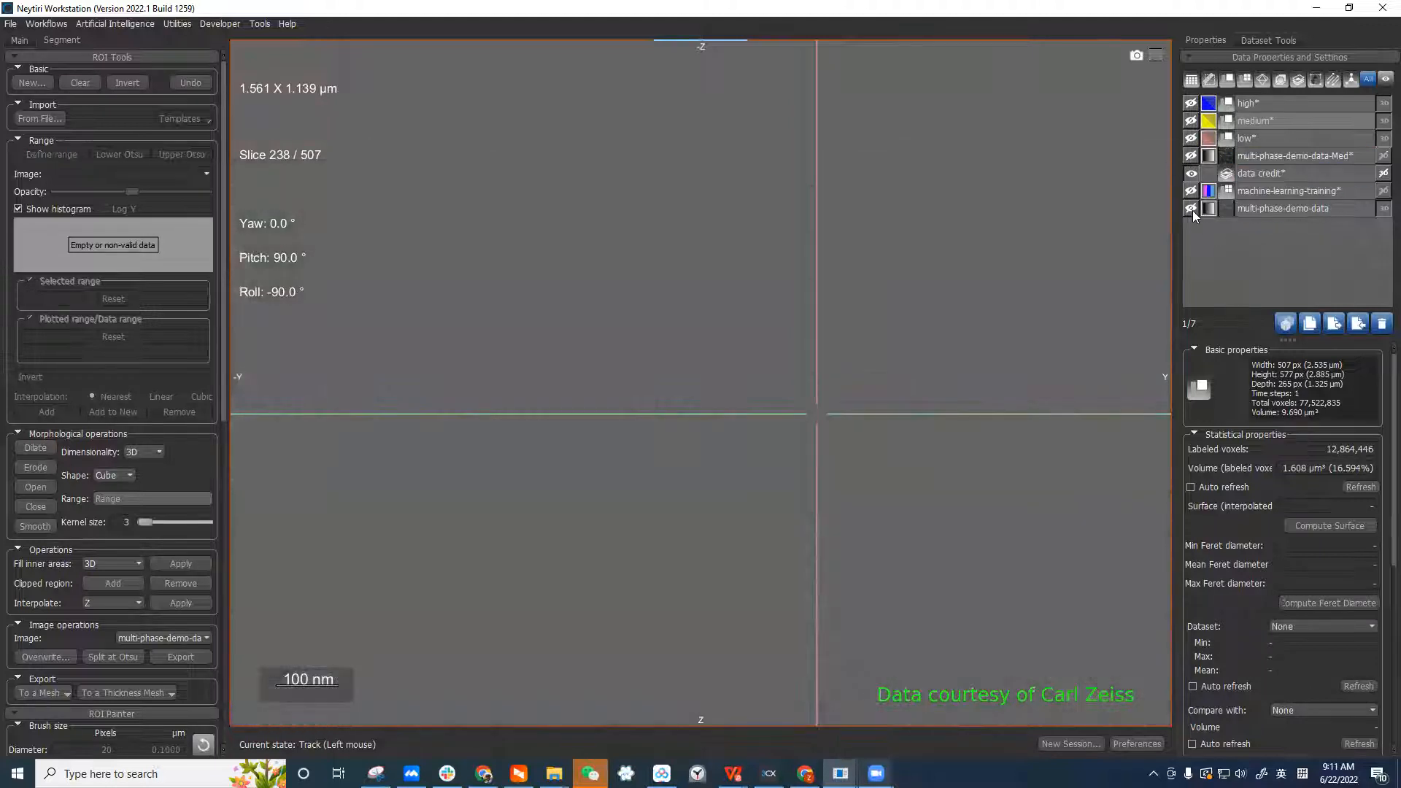
click(1193, 209)
click(1272, 211)
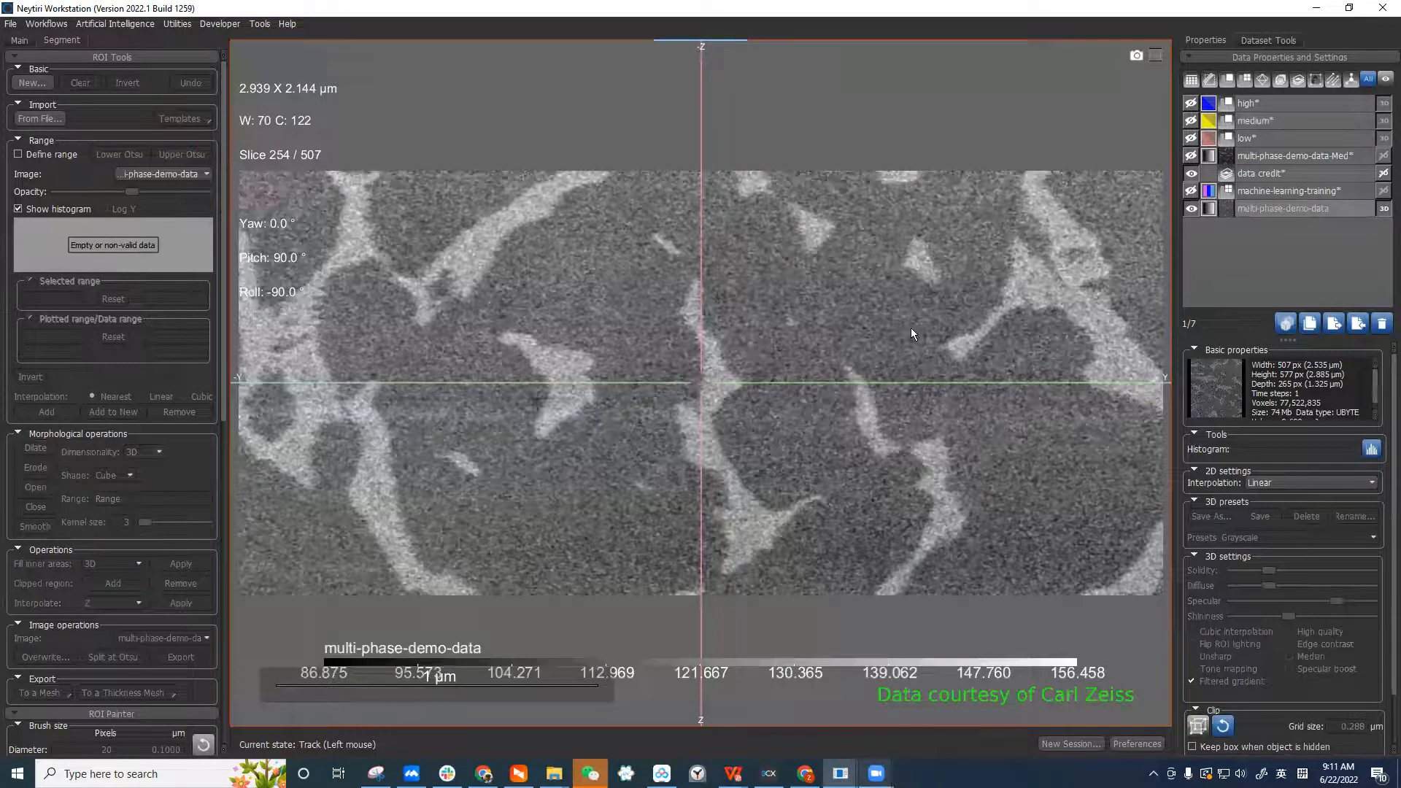
scroll(911, 327, down, 6)
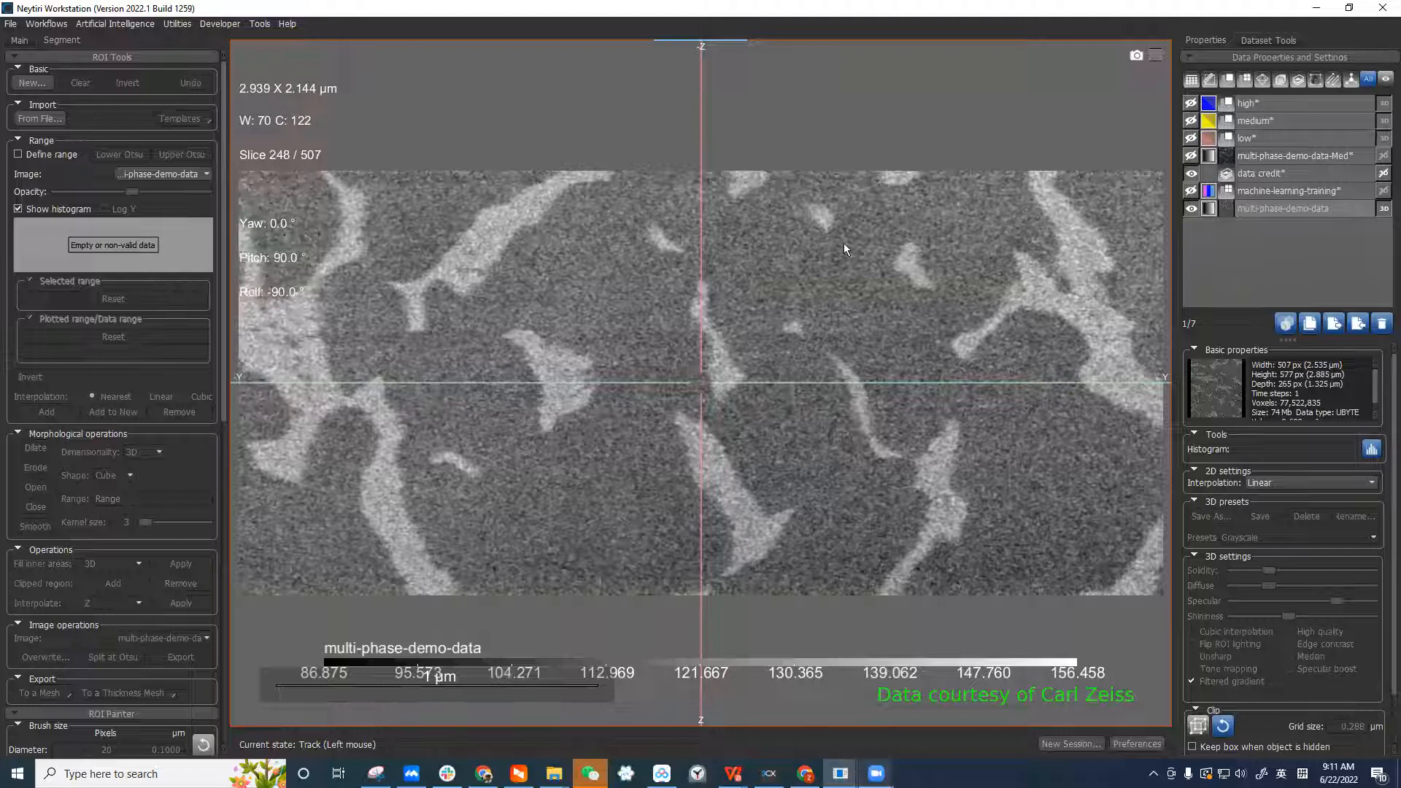
scroll(1016, 304, down, 4)
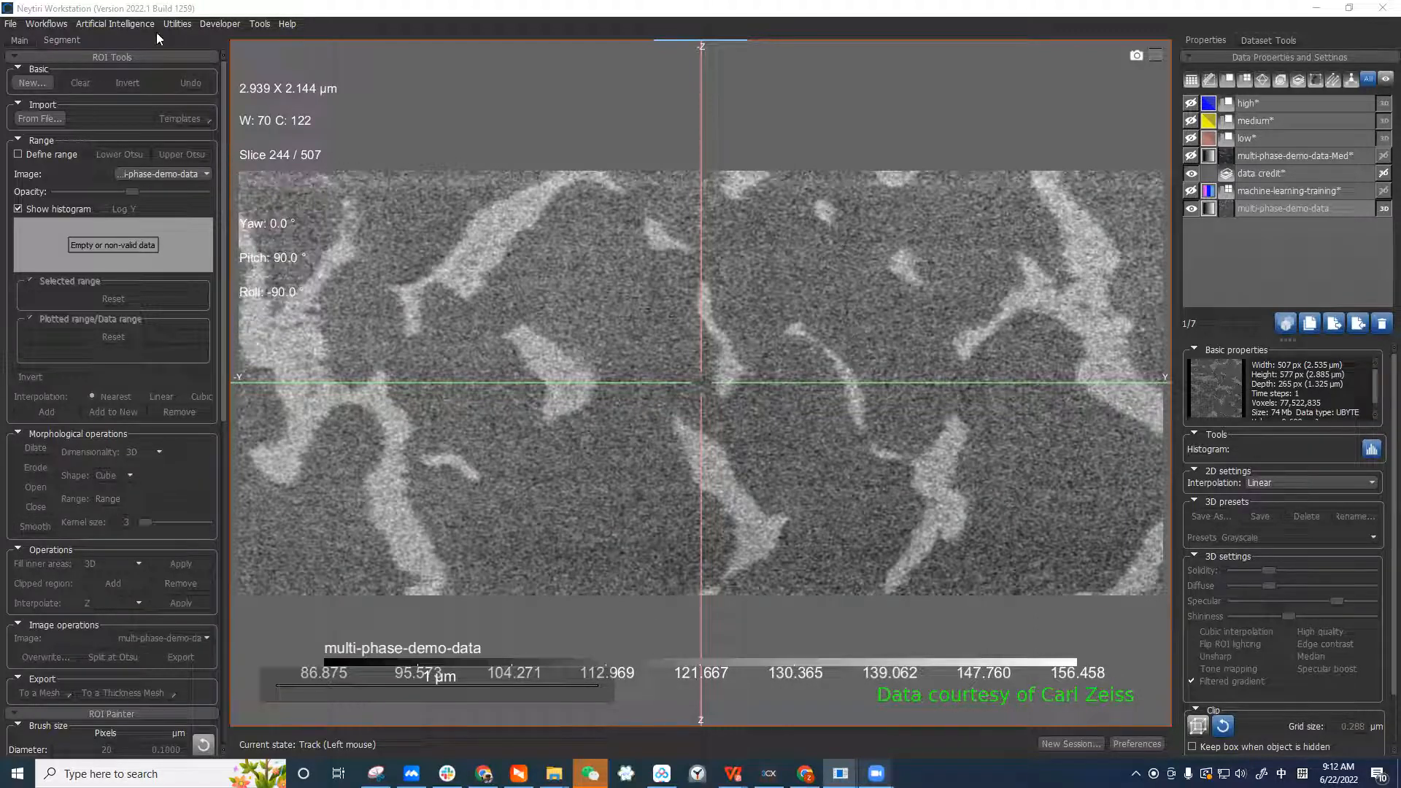
Create a new model in the Machine Learning Segmentation tool
click(113, 27)
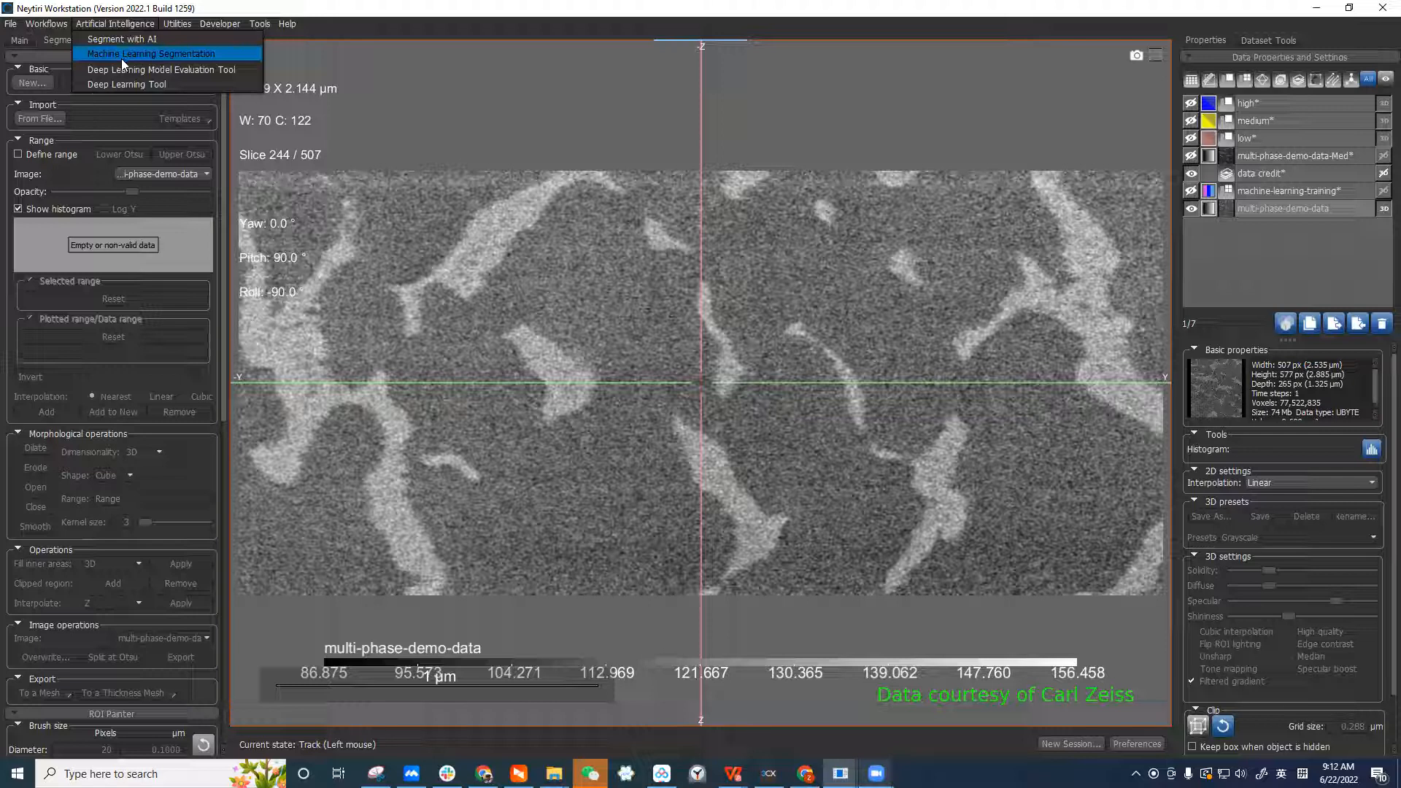
click(178, 55)
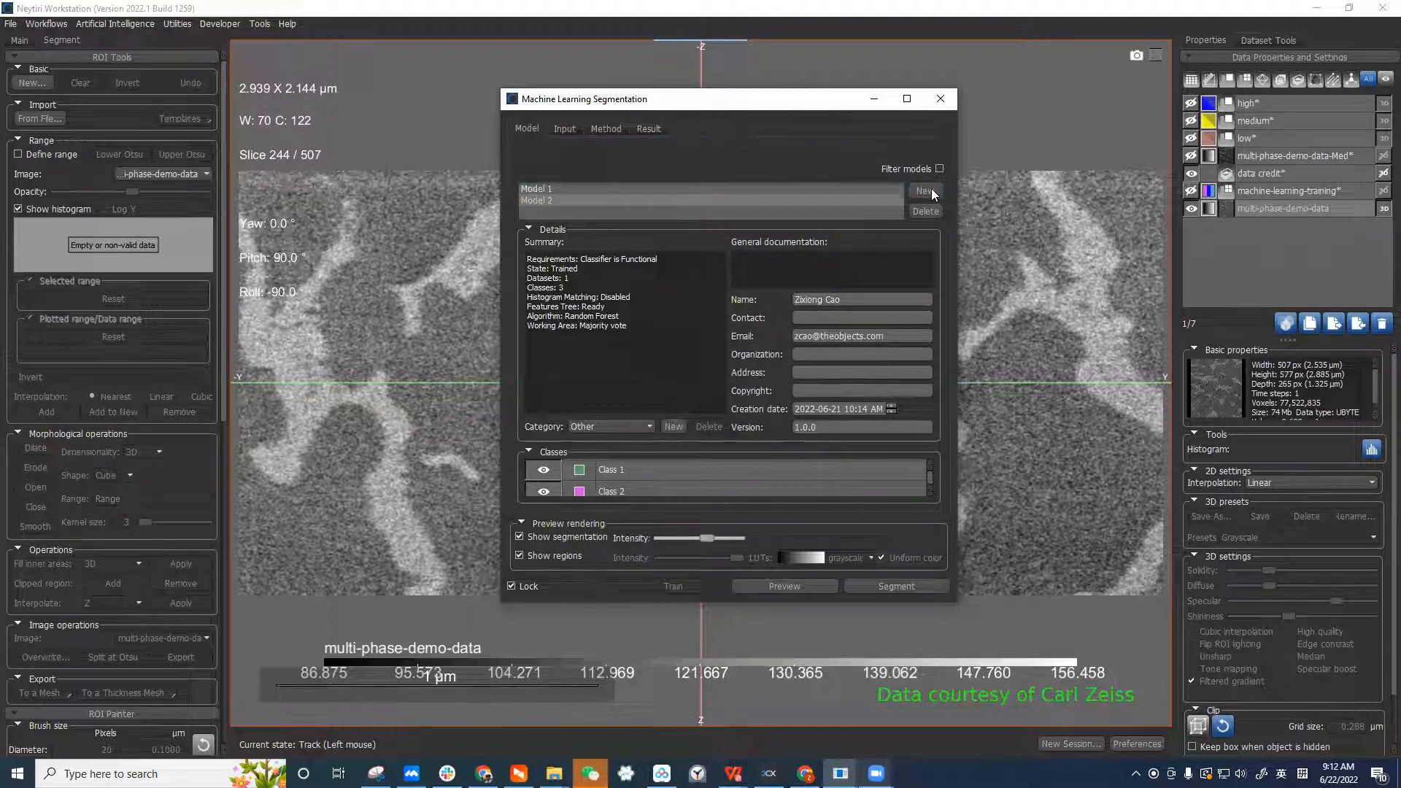
click(926, 190)
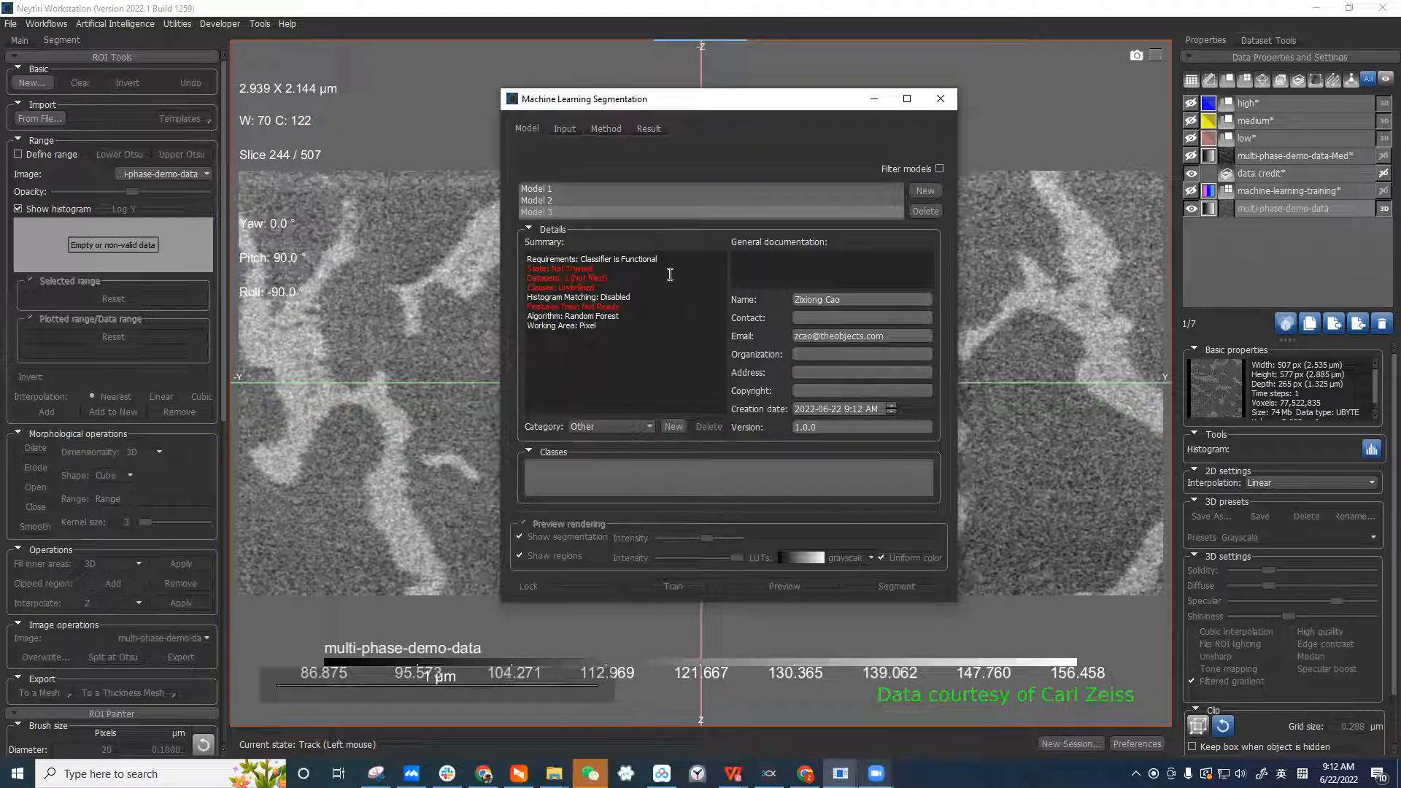
click(874, 353)
Set the new model's input dataset to multi-phase-demo-data
click(572, 132)
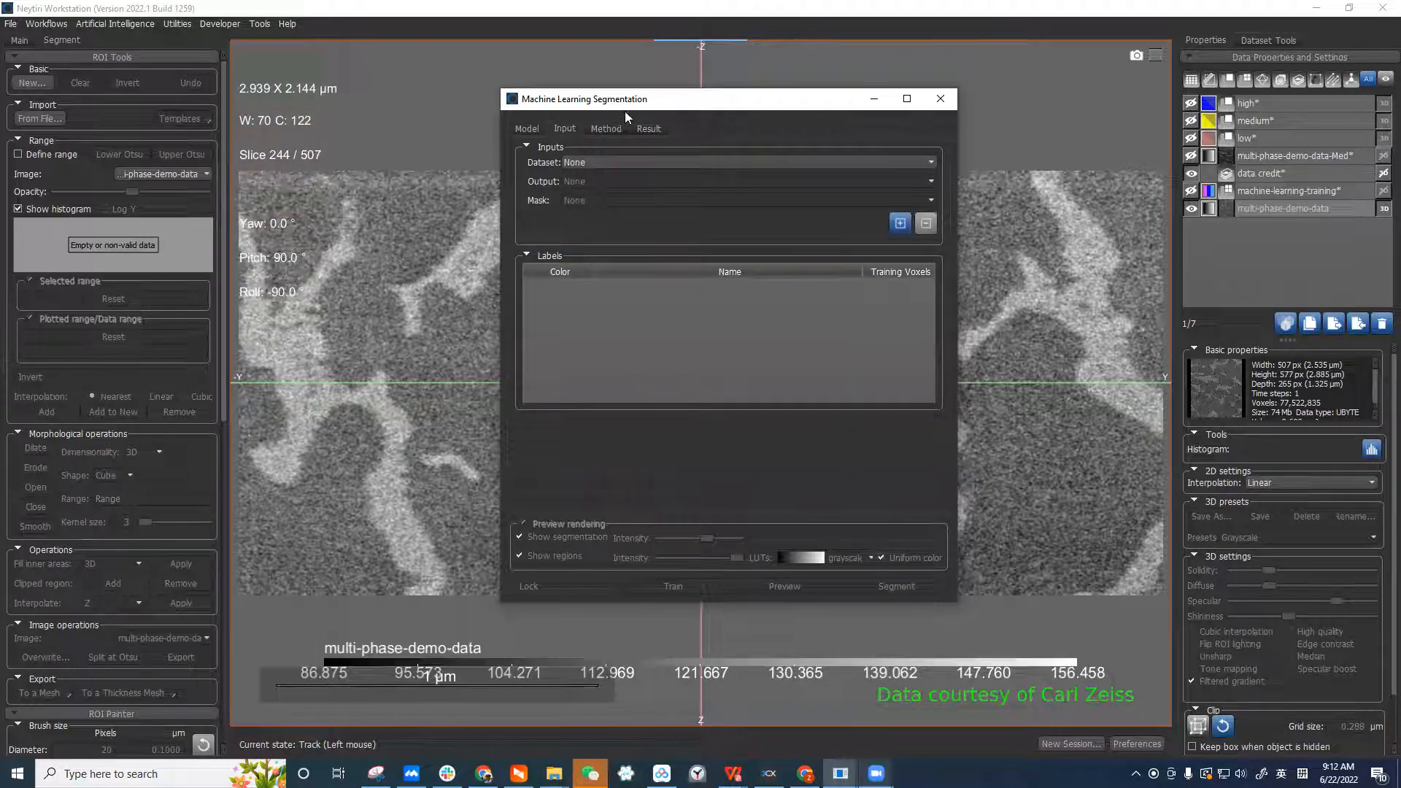
drag(713, 103, 810, 174)
click(752, 231)
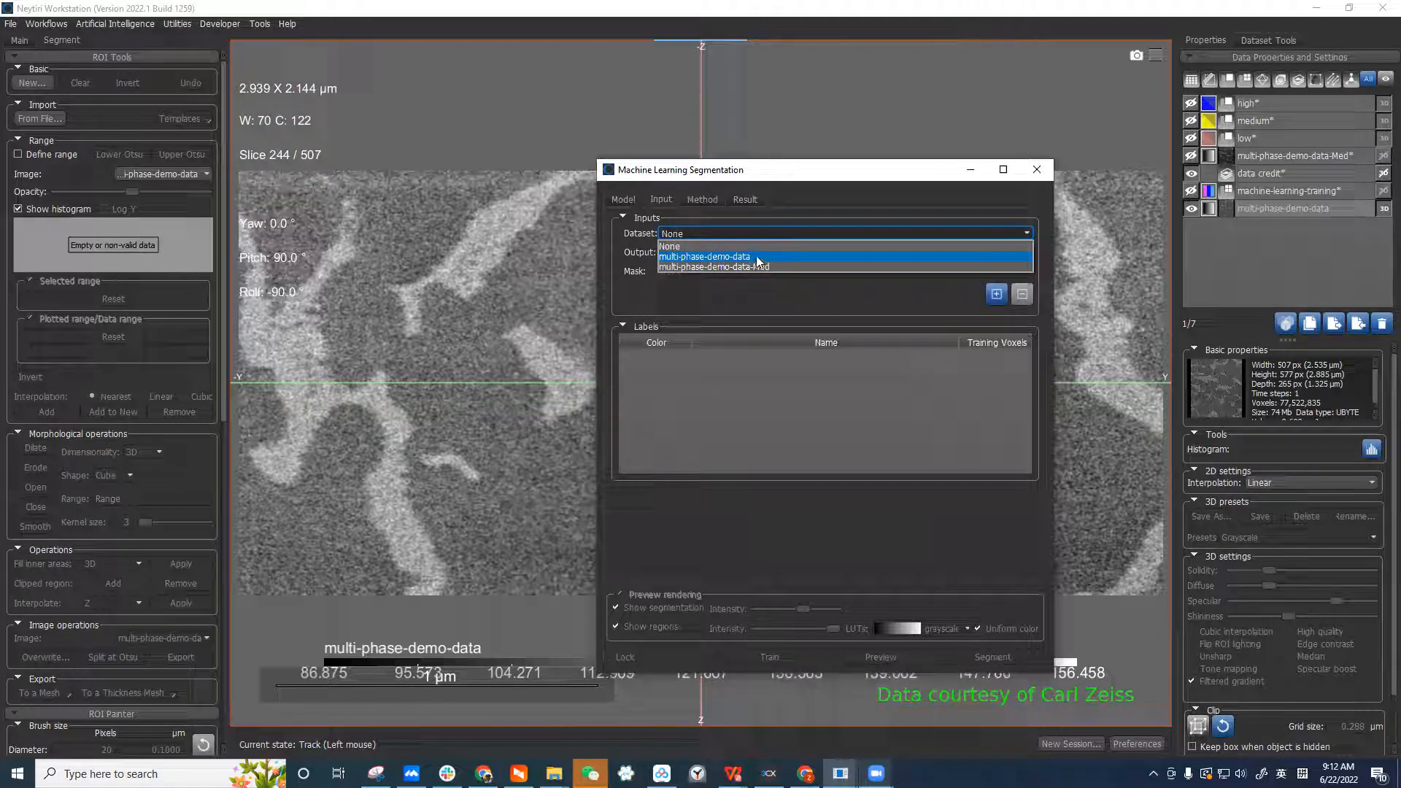
click(759, 261)
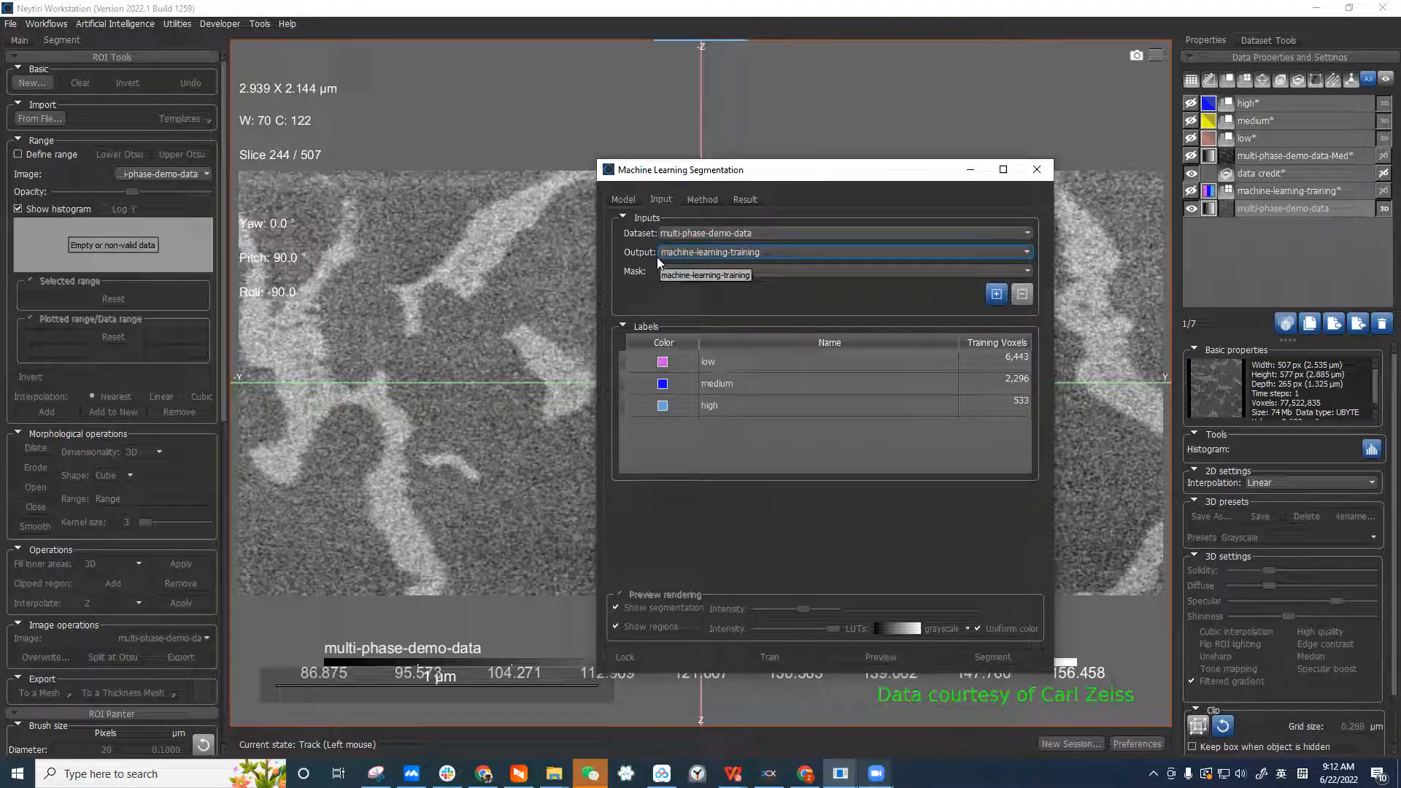
Delete the machine-learning-training multi-ROI and check which outputs the new model can use, leaving the output at None
click(1310, 126)
click(1309, 188)
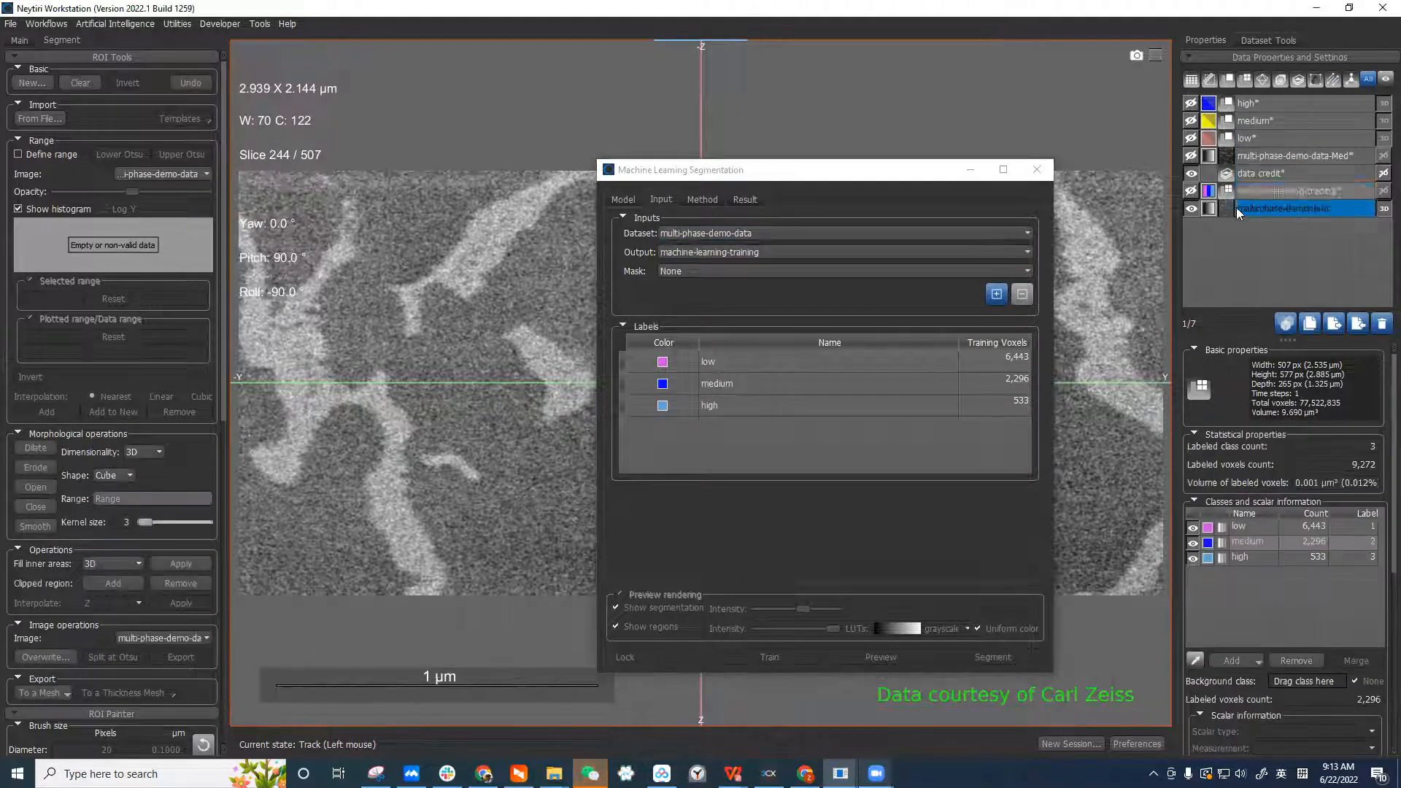
click(1382, 323)
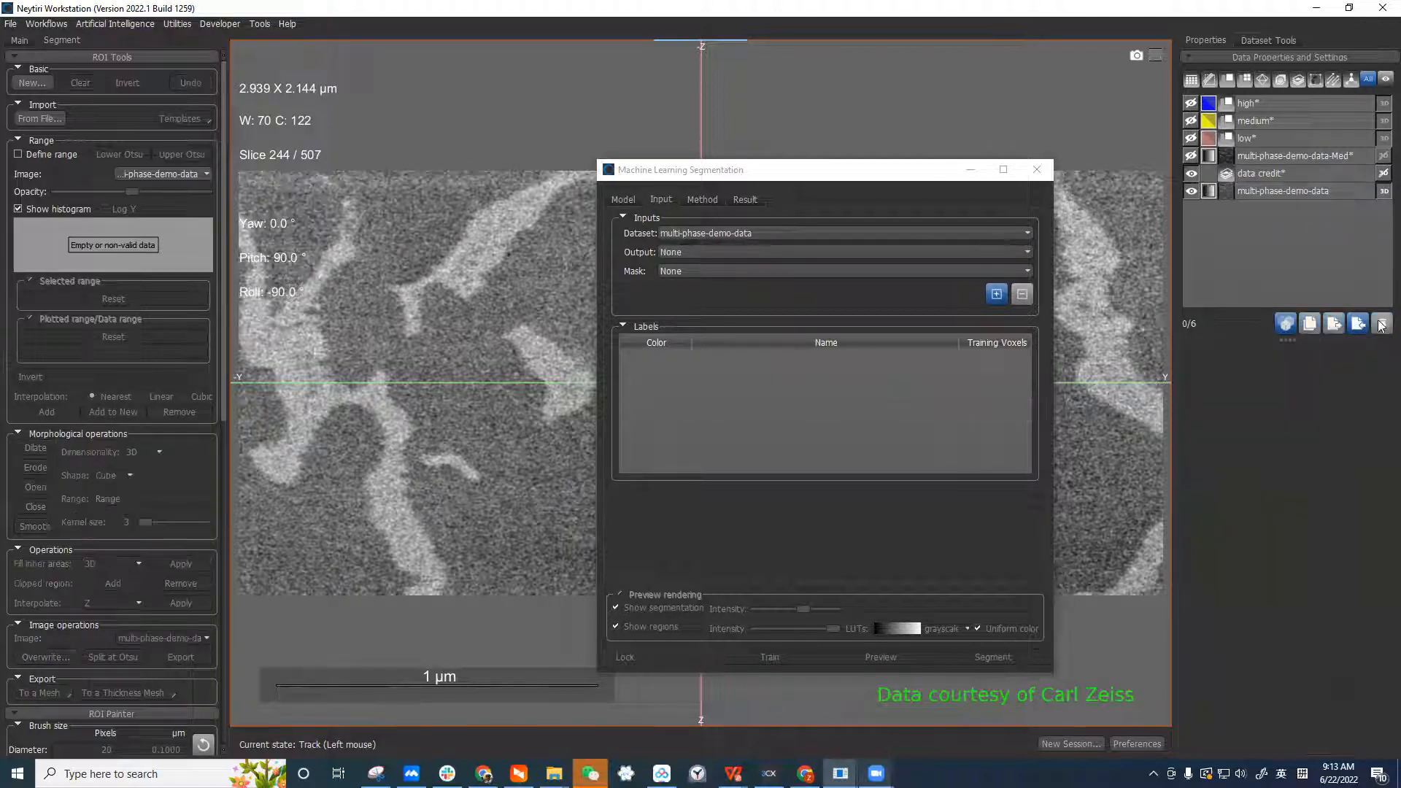
drag(914, 177, 1019, 191)
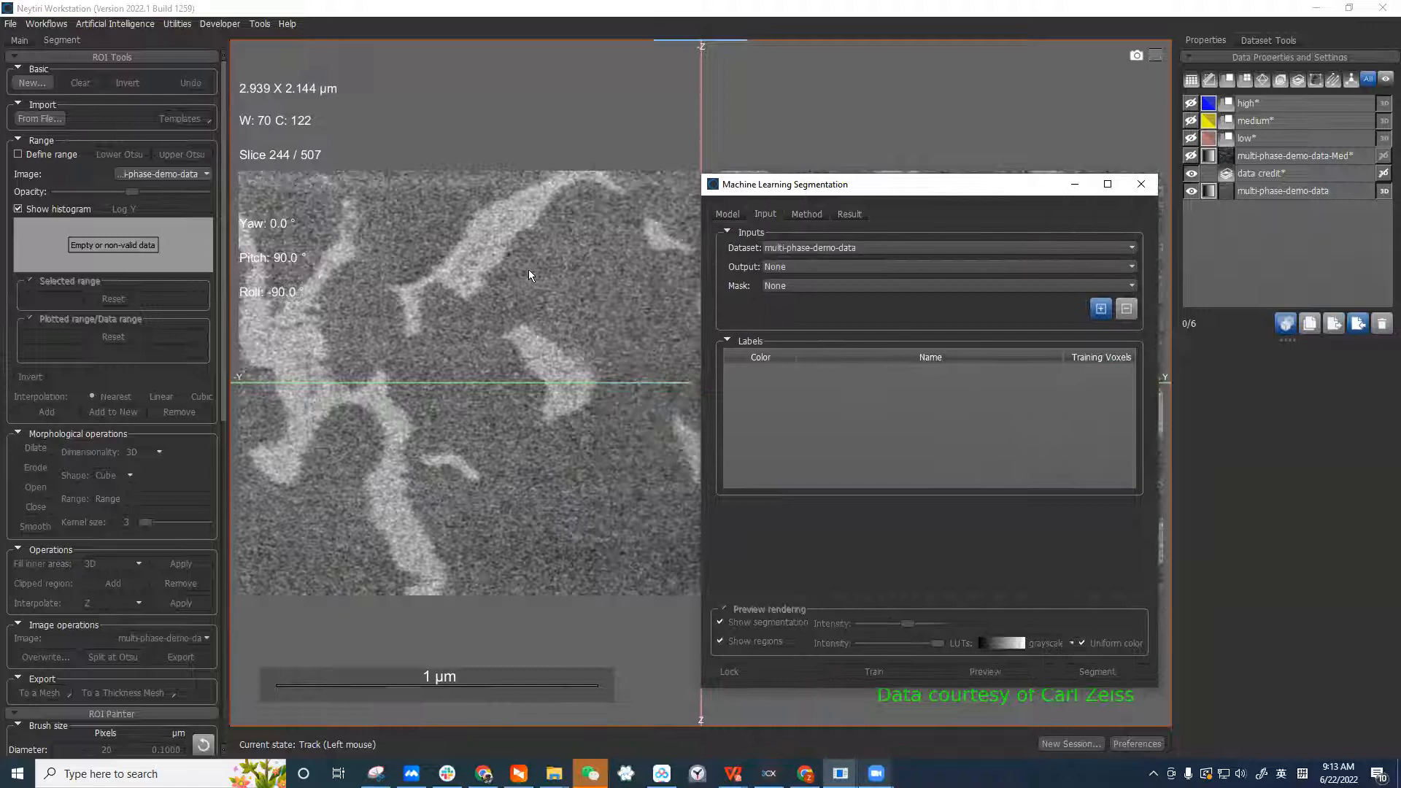
scroll(560, 246, up, 2)
click(795, 267)
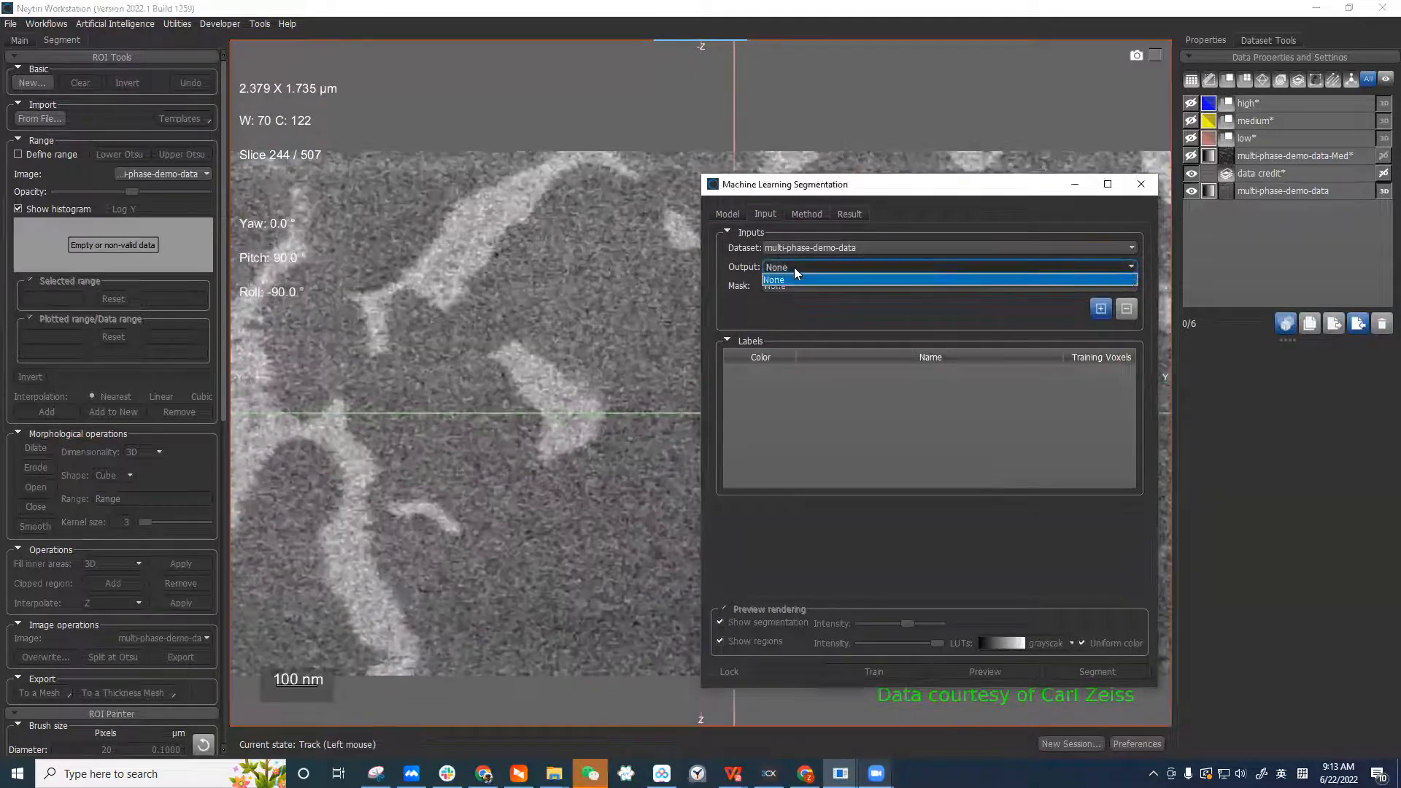
click(769, 274)
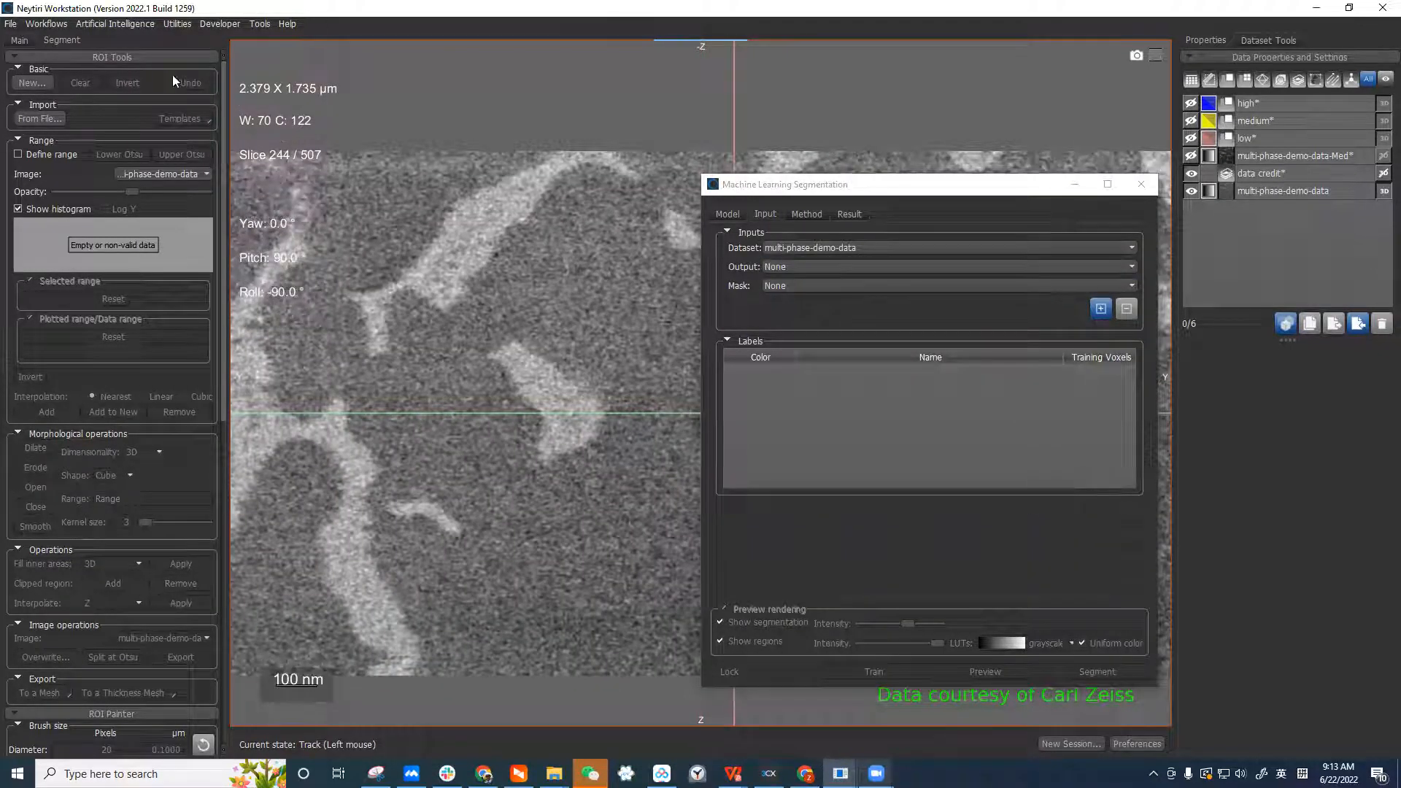
Create a three-class multi-ROI named training-labels with the geometry of multi-phase-demo-data
click(31, 83)
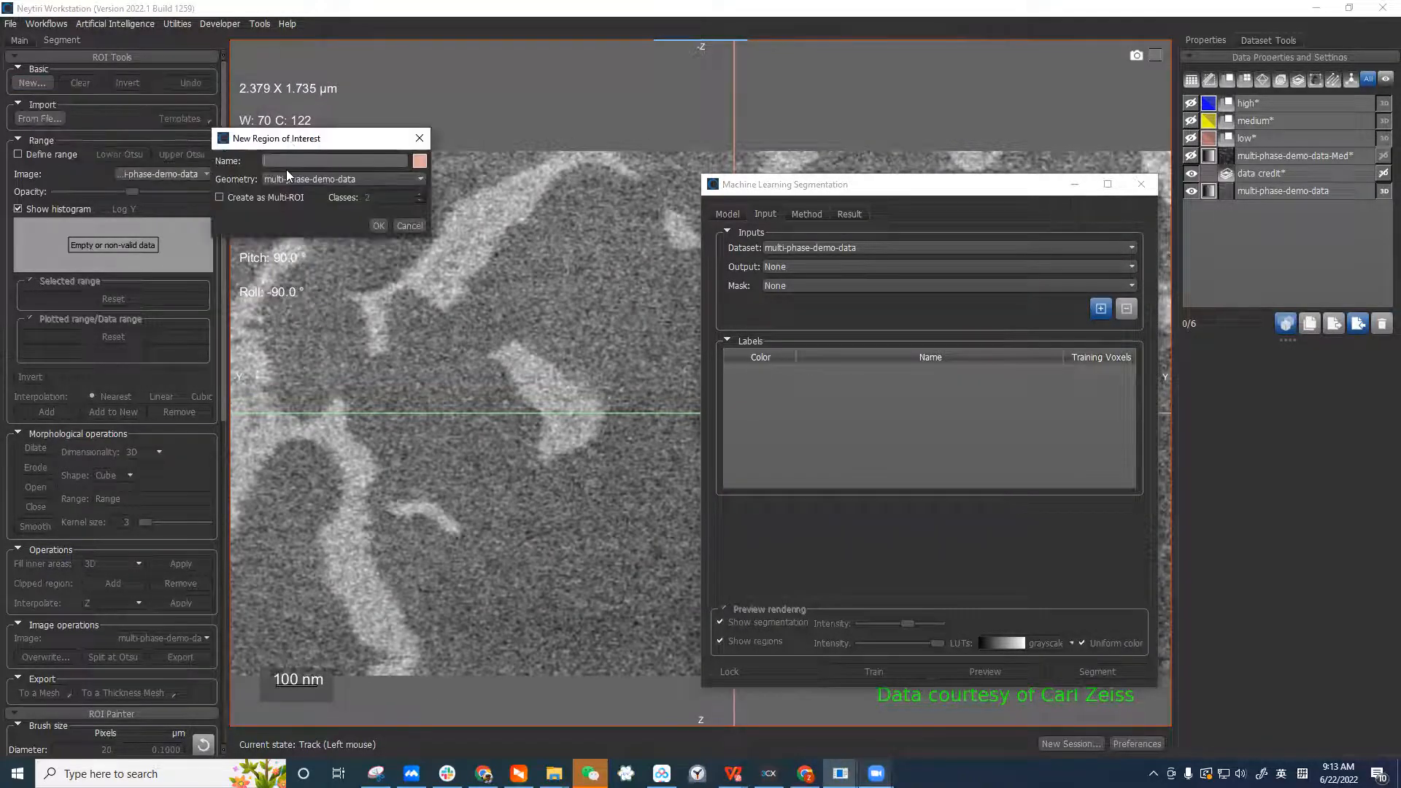
click(256, 197)
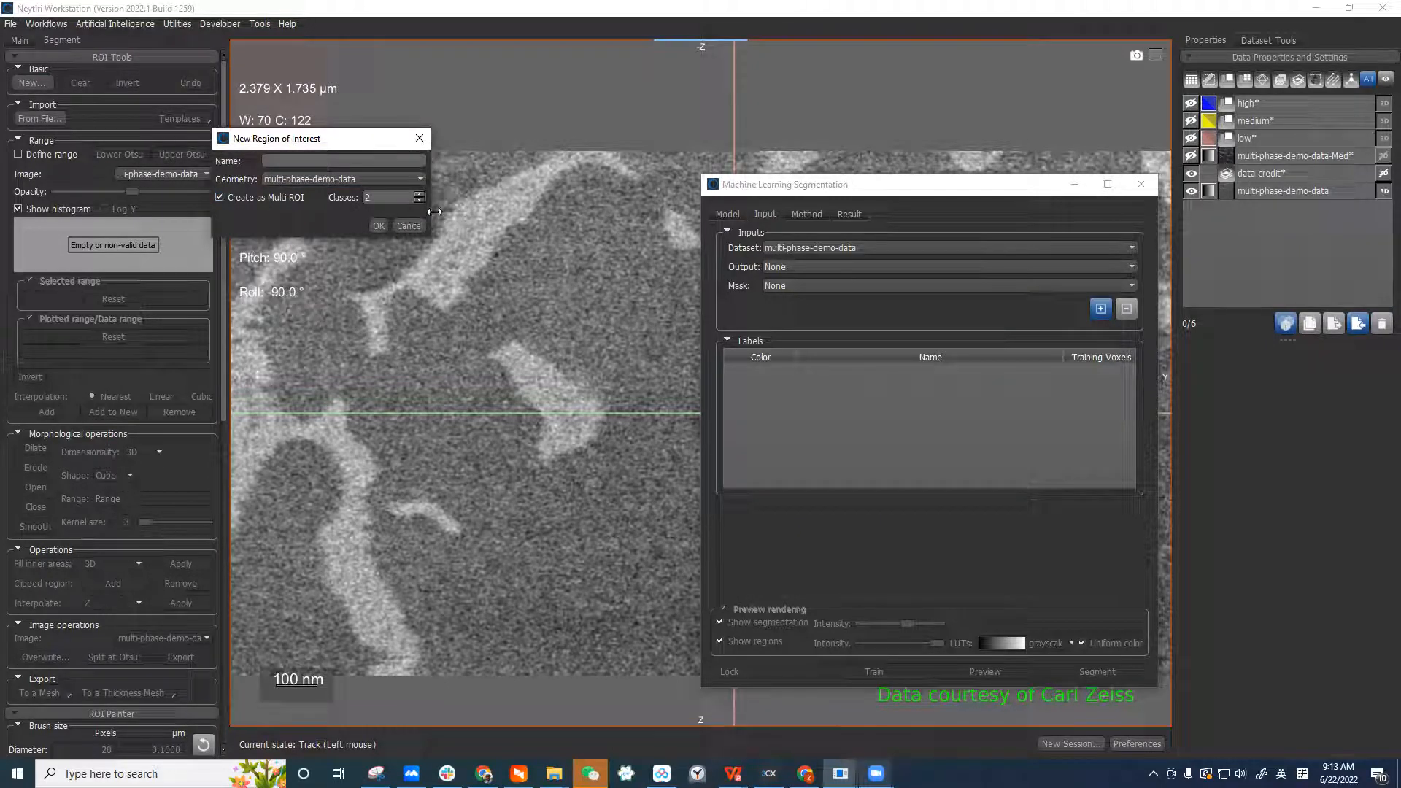
click(386, 199)
text(3)
click(346, 160)
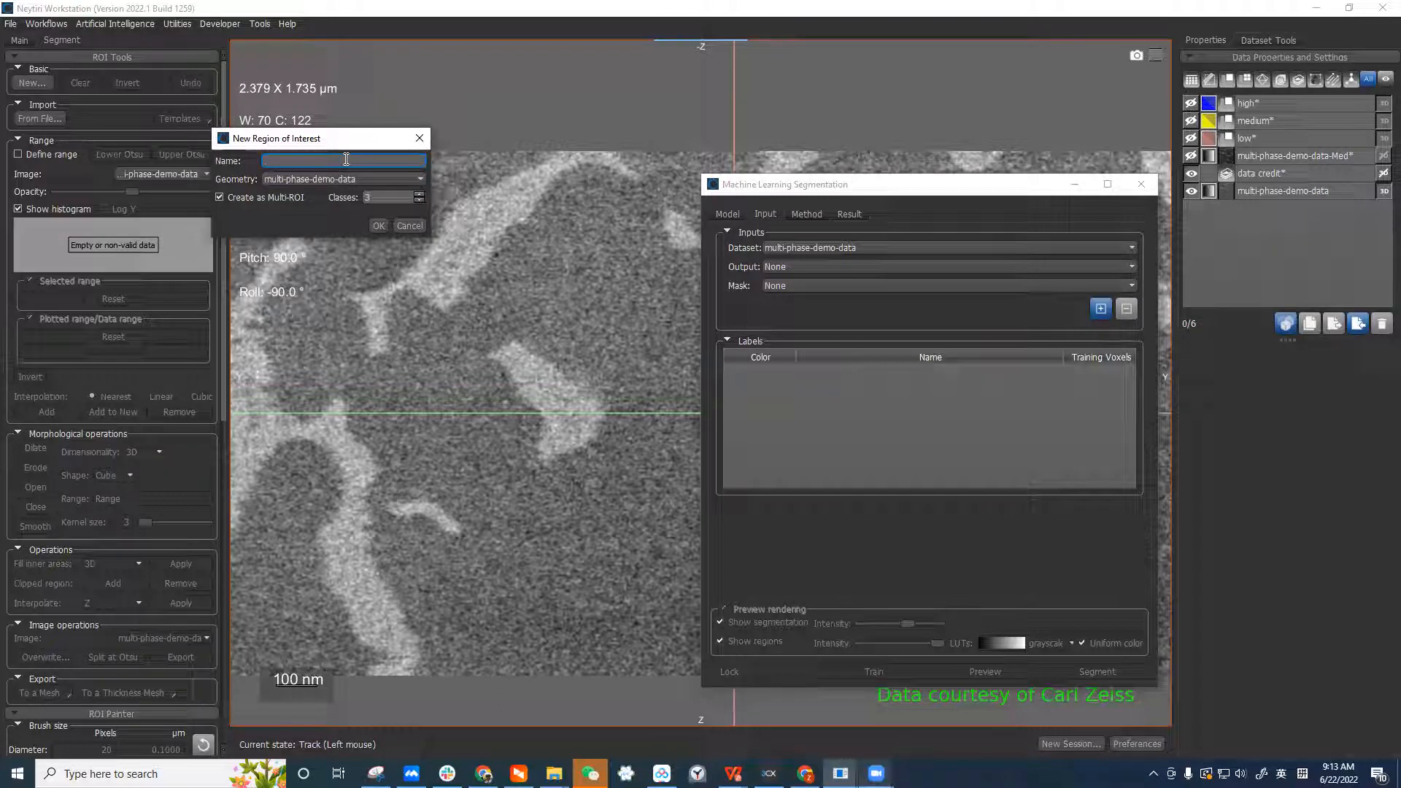
text(training-data)
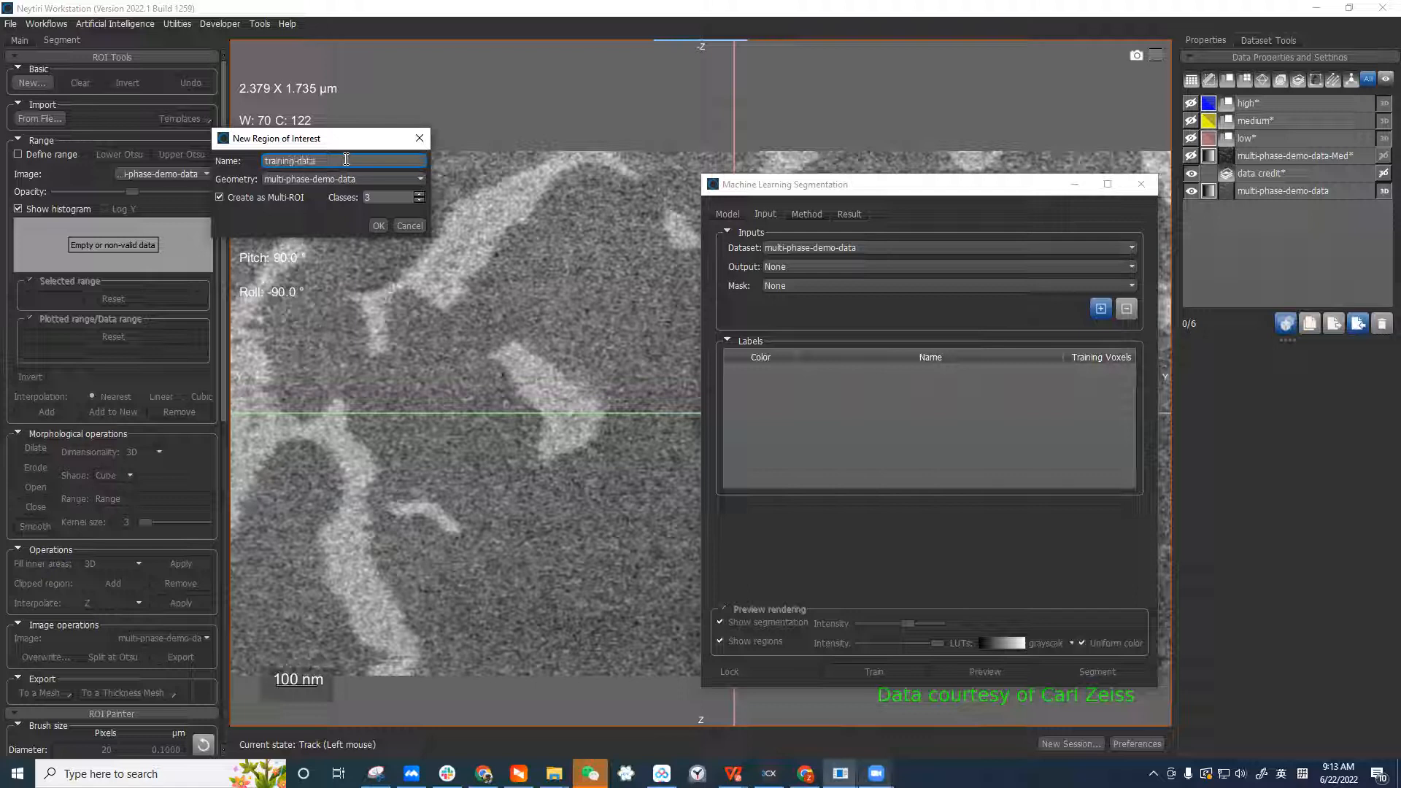
key(BackSpace)
key(BackSpace)
key(BackSpace)
key(BackSpace)
text(labels)
click(378, 226)
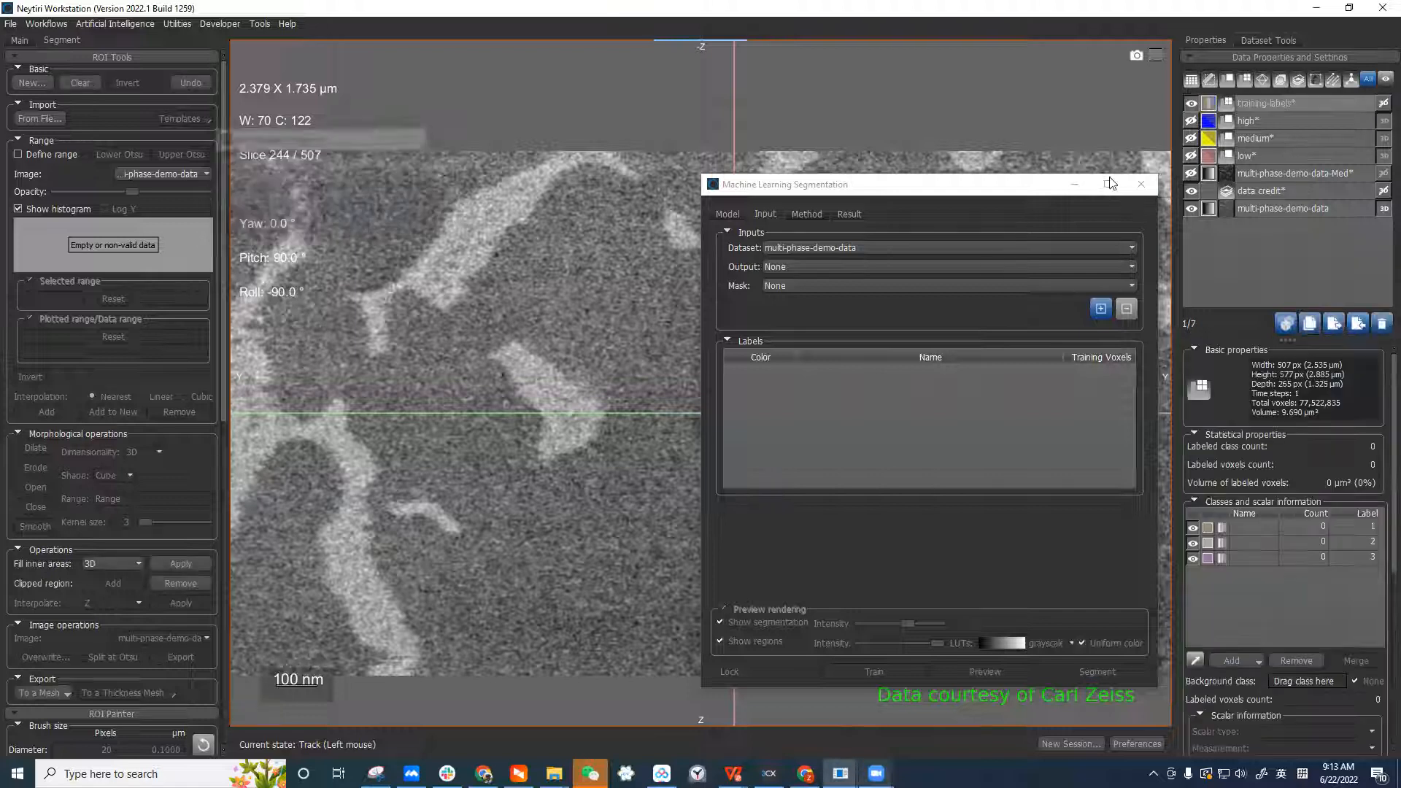
Name the three classes of the training-labels multi-ROI low, medium and high
drag(1008, 194, 858, 294)
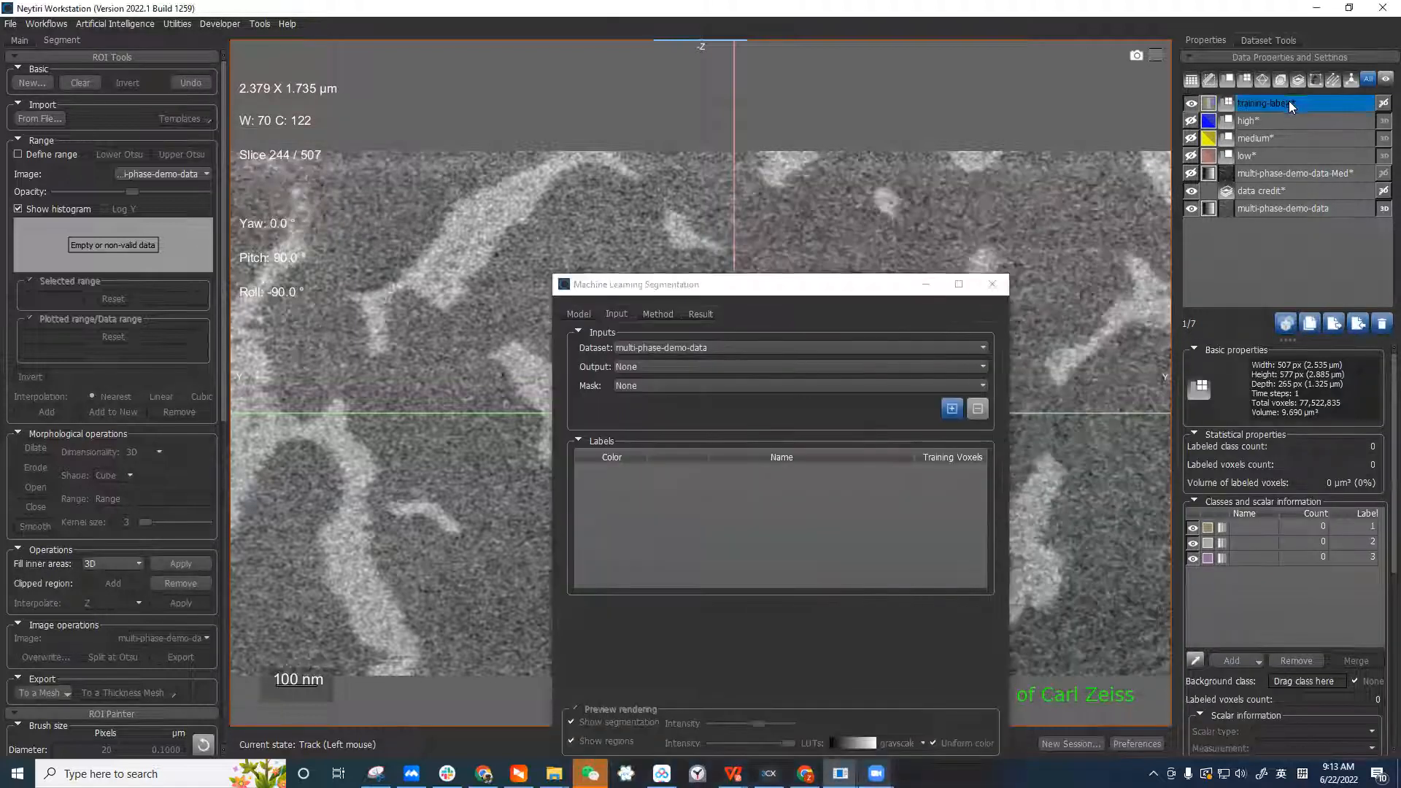
click(1253, 528)
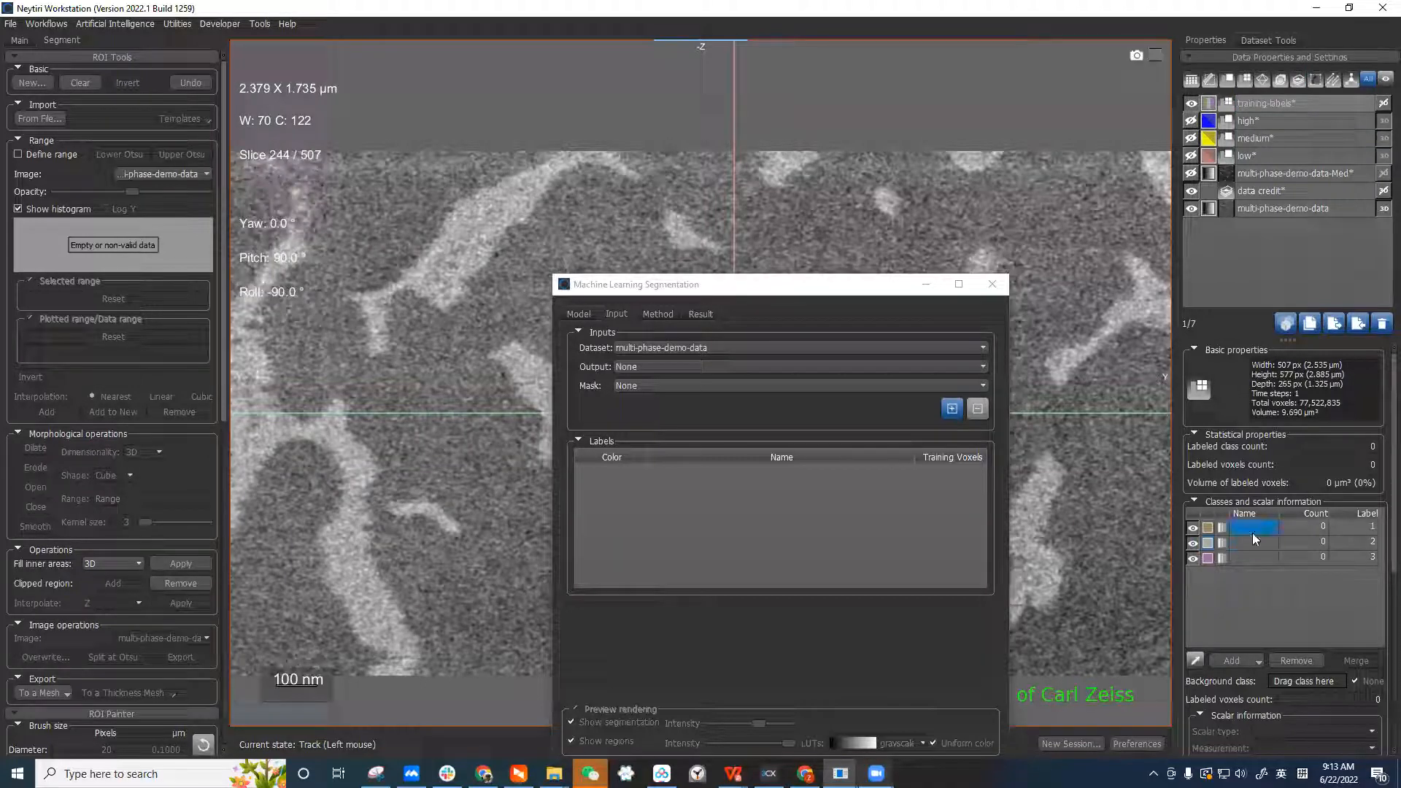
drag(869, 284, 956, 571)
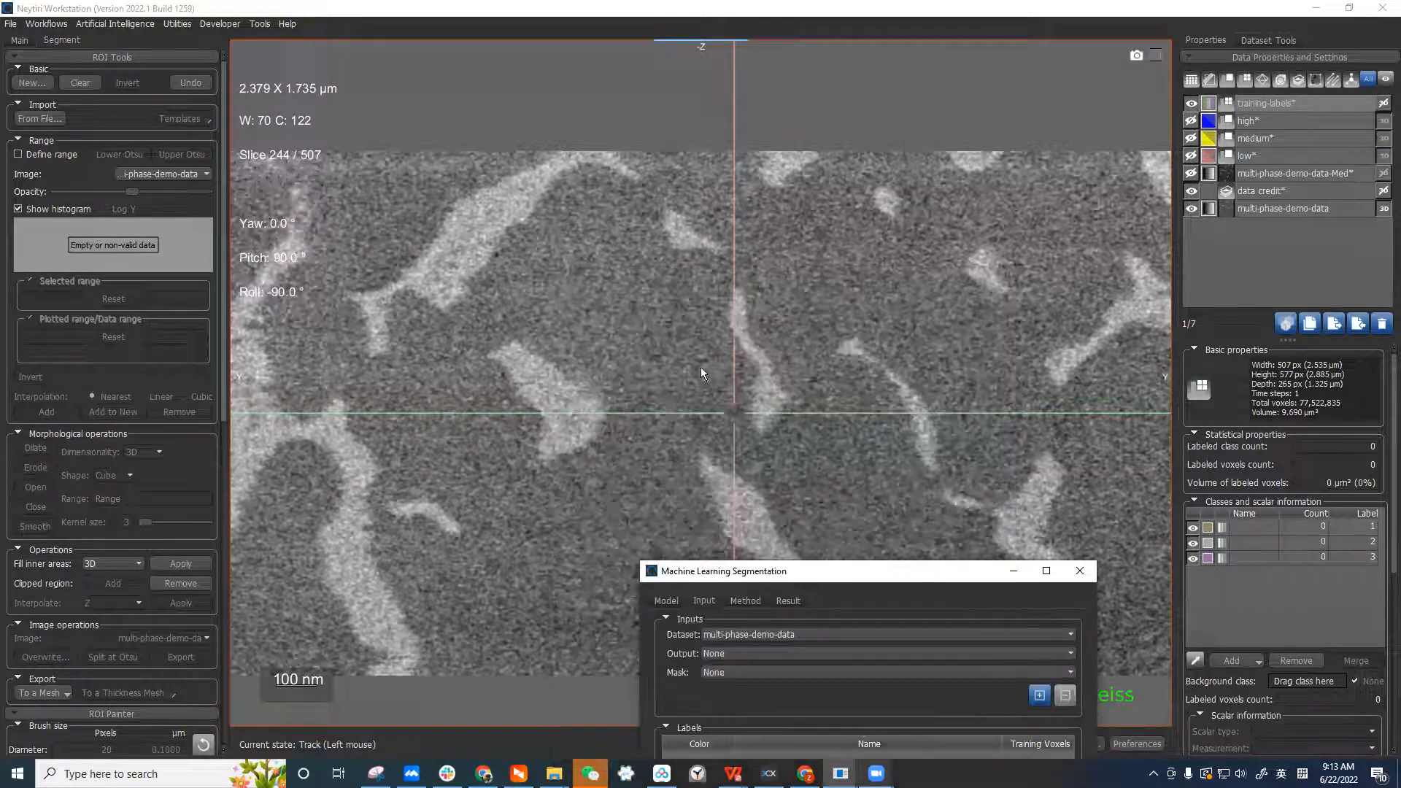
click(1260, 530)
right_drag(560, 326, 636, 470)
double_click(1255, 527)
key(Return)
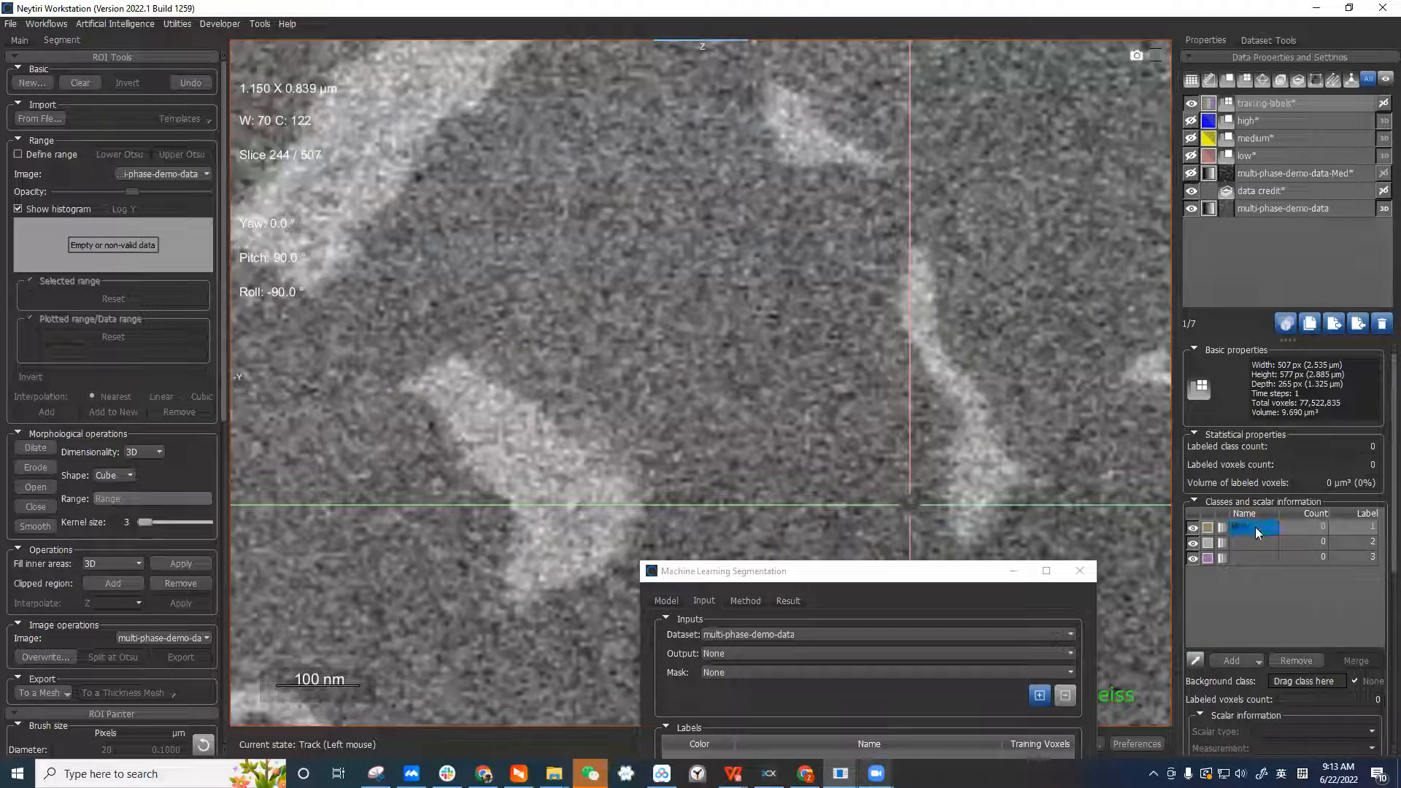
double_click(1251, 542)
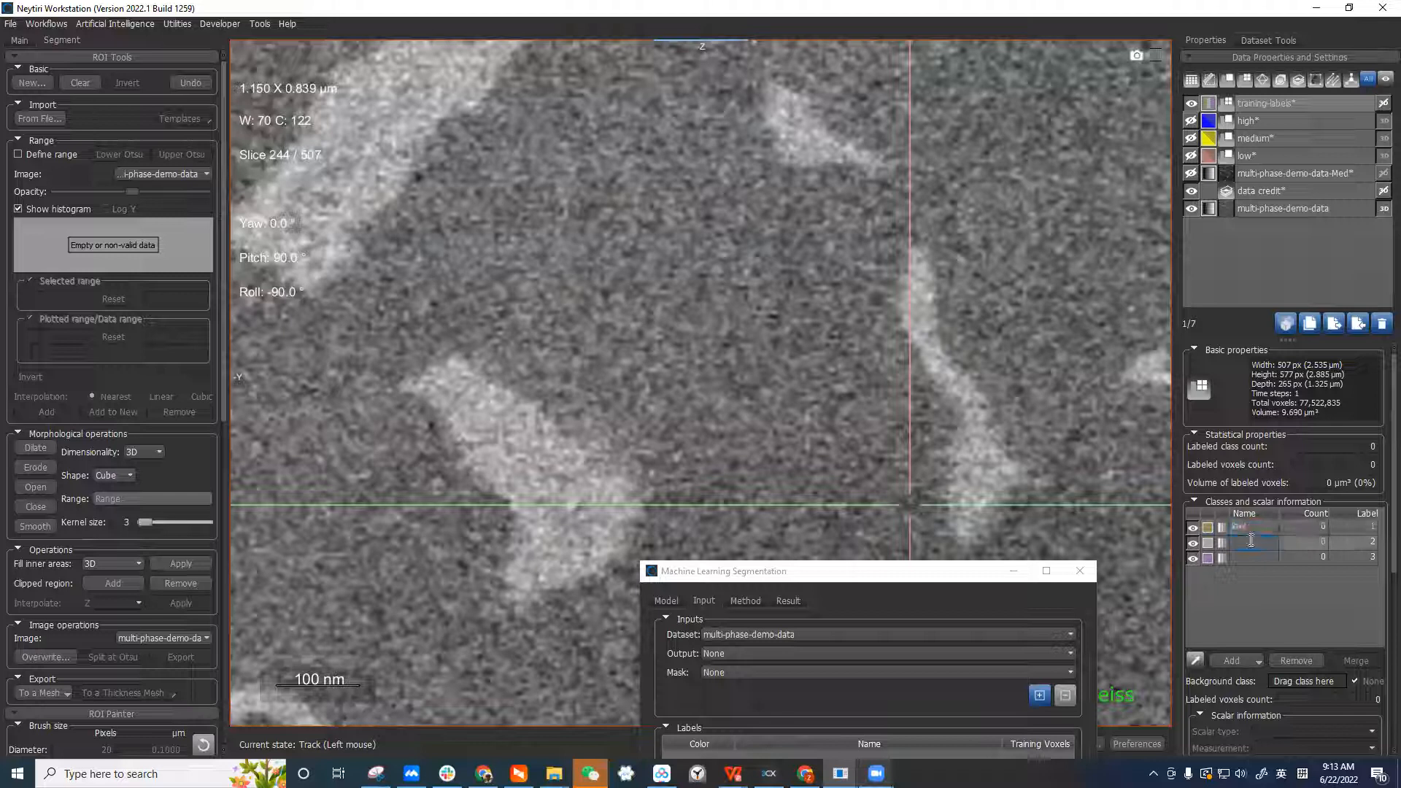
text(medium)
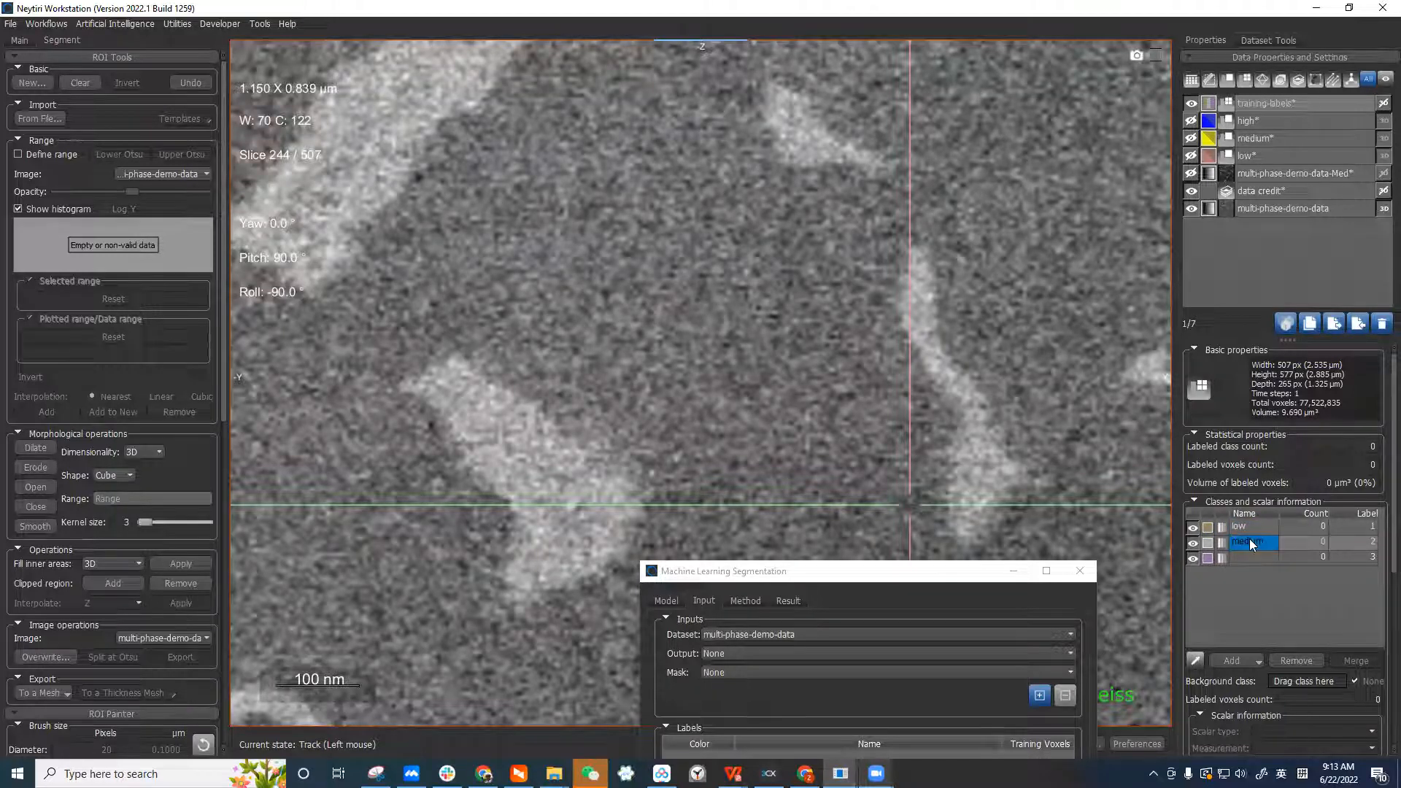
double_click(1255, 554)
text(high)
key(Return)
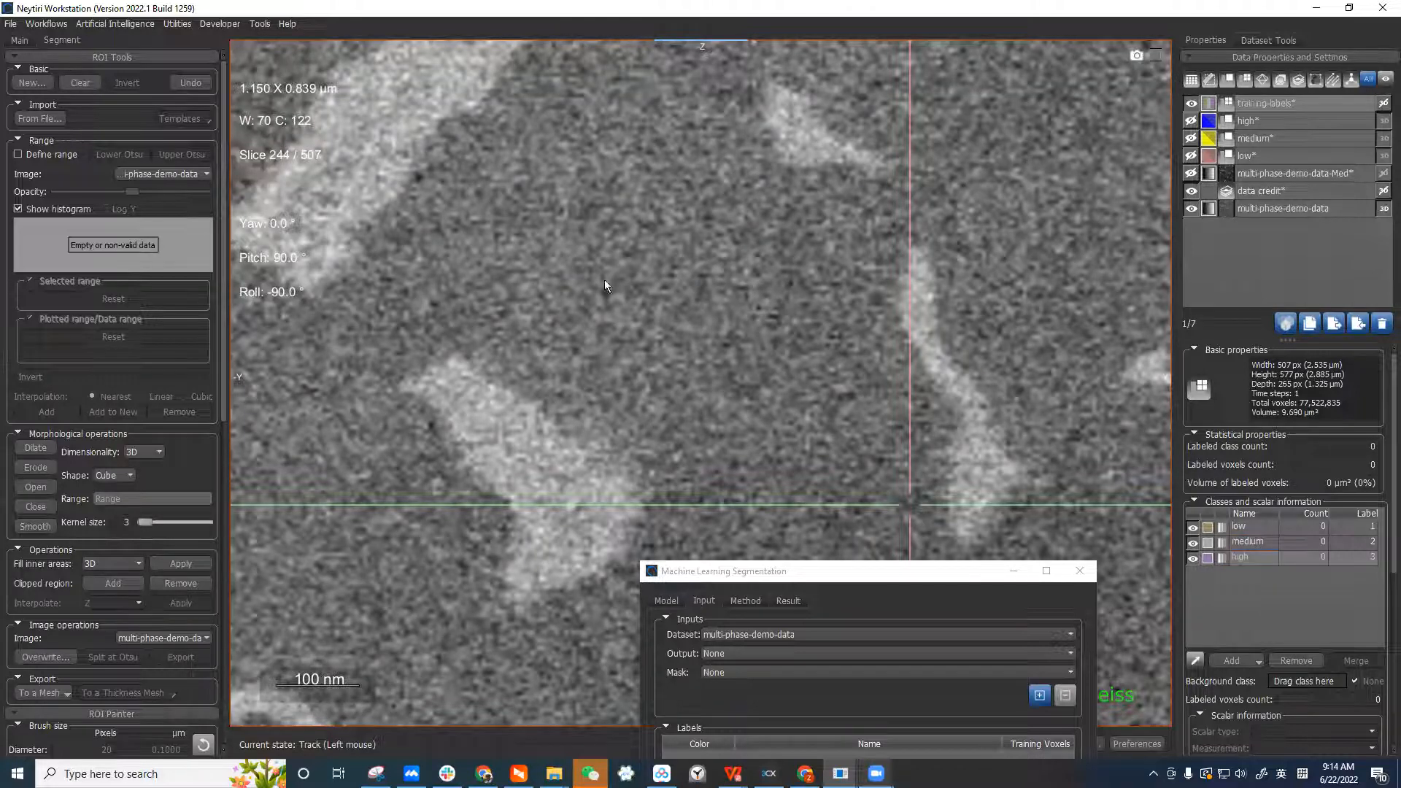
Paint a low-class stroke with a 20-pixel single-slice circular brush in the dark matrix beside the upper light particle on slice 244
scroll(657, 300, up, 2)
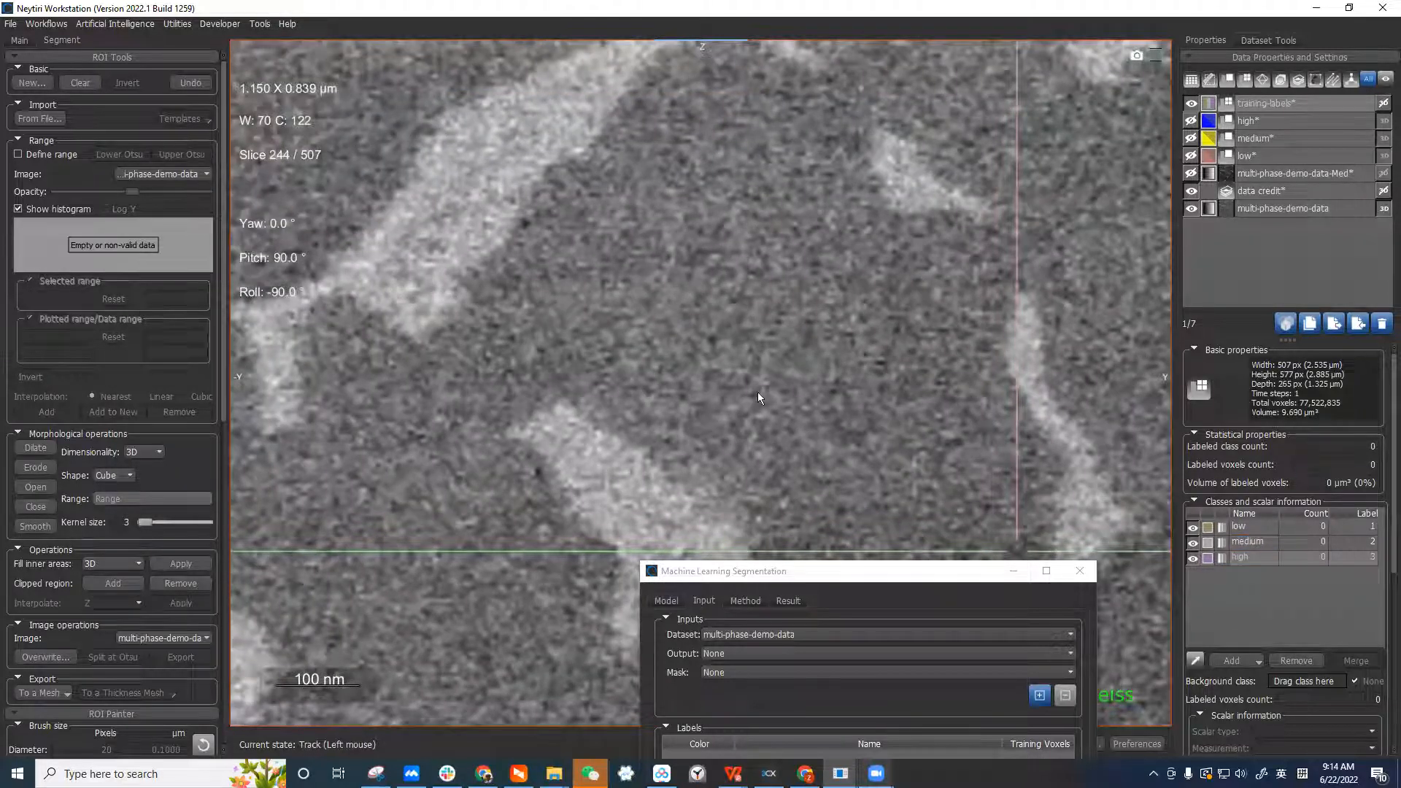
scroll(757, 392, down, 1)
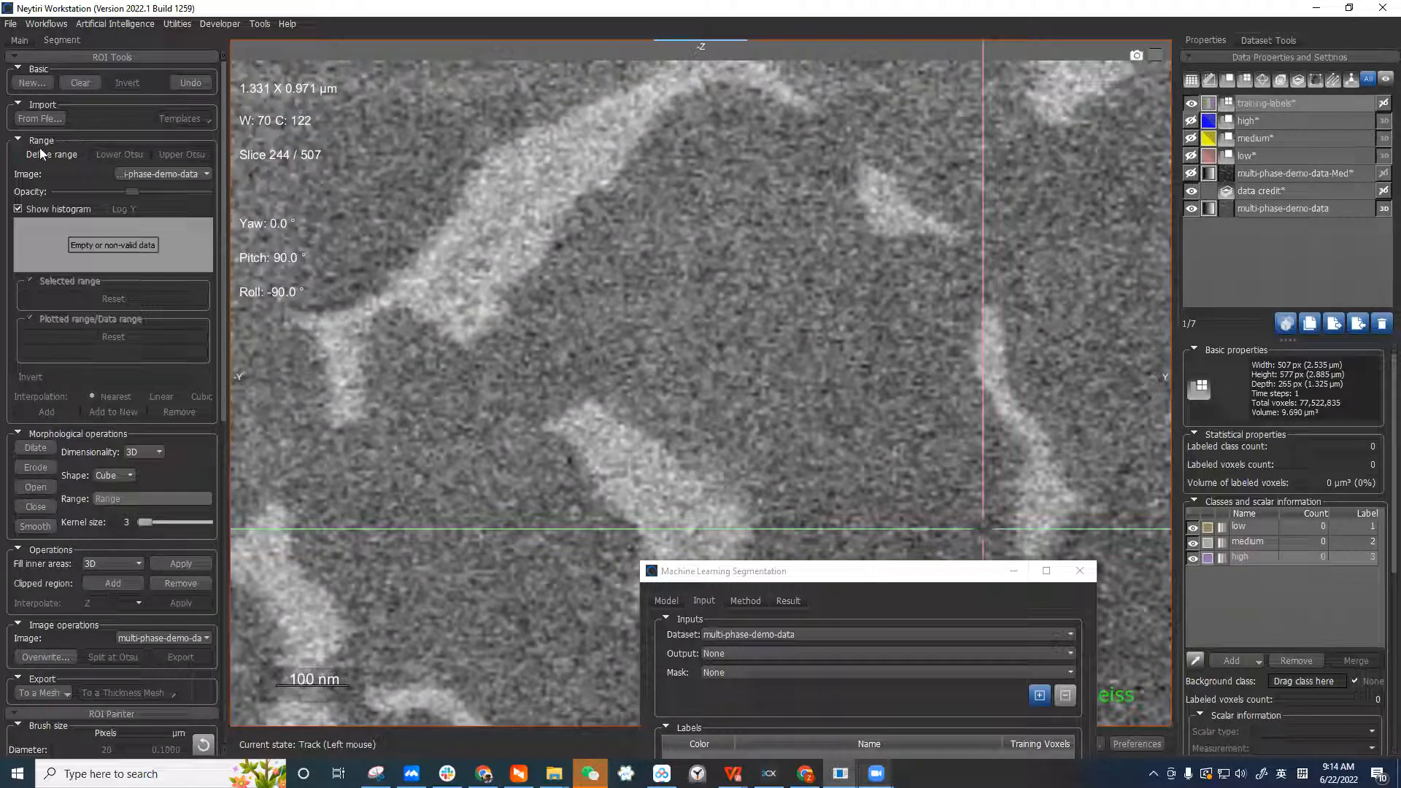
click(1268, 528)
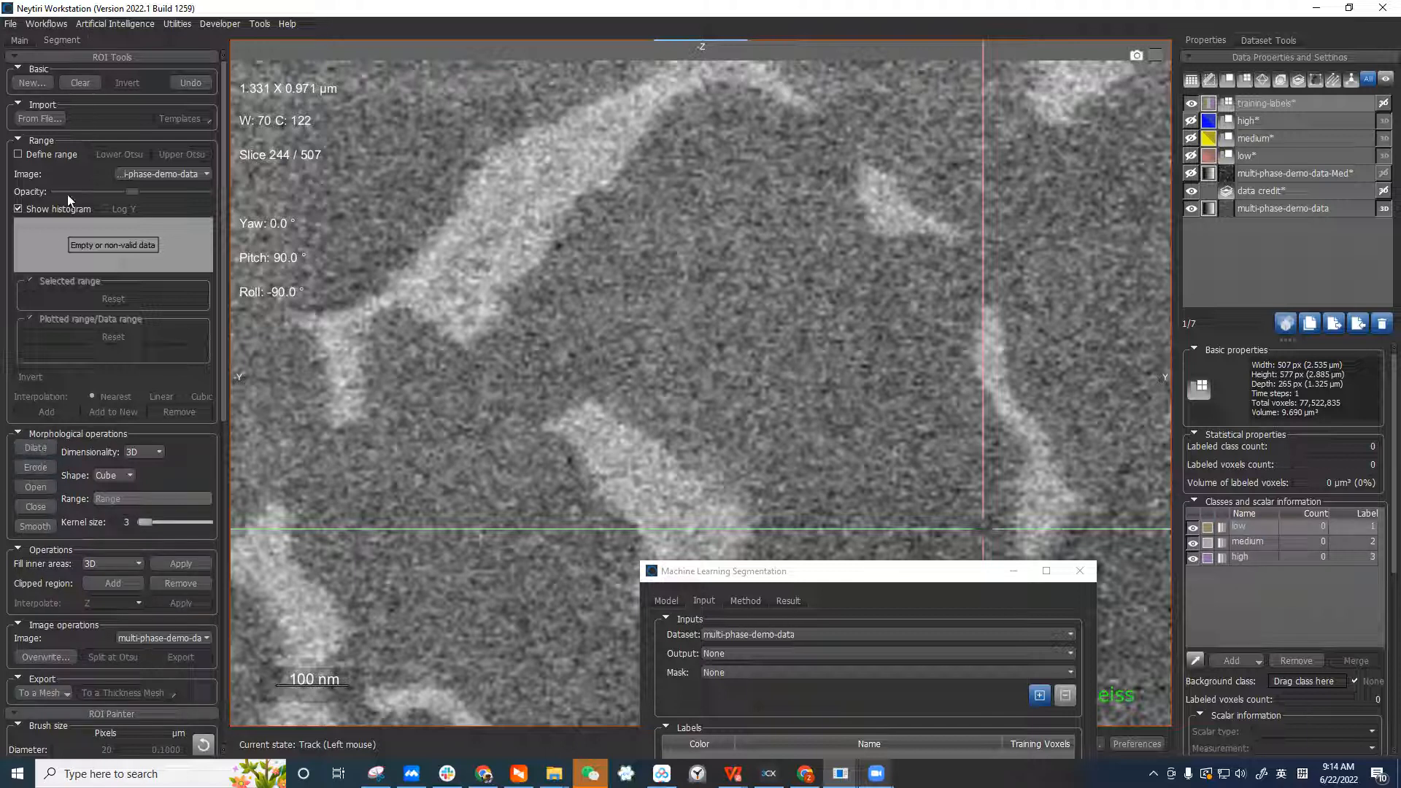
drag(223, 278, 225, 513)
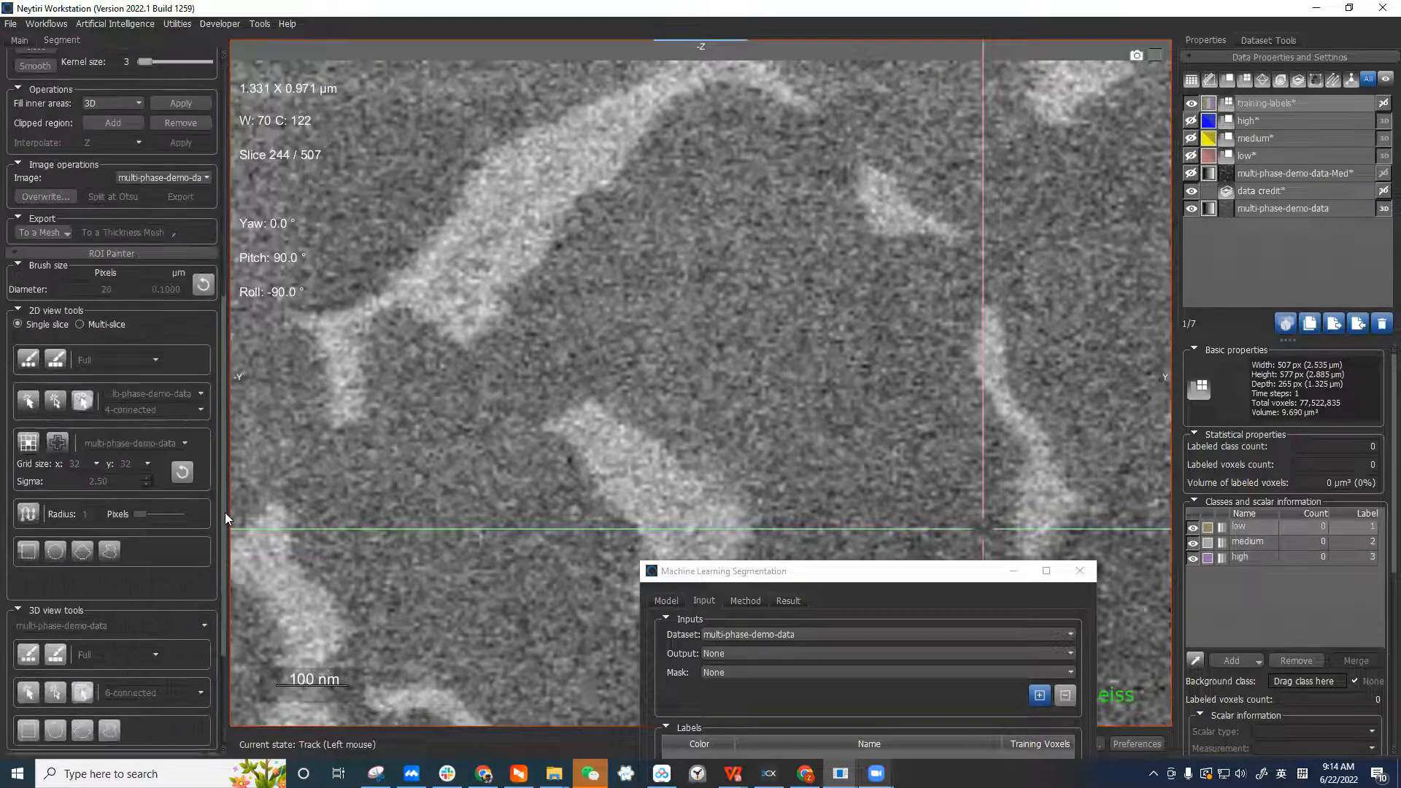
click(29, 360)
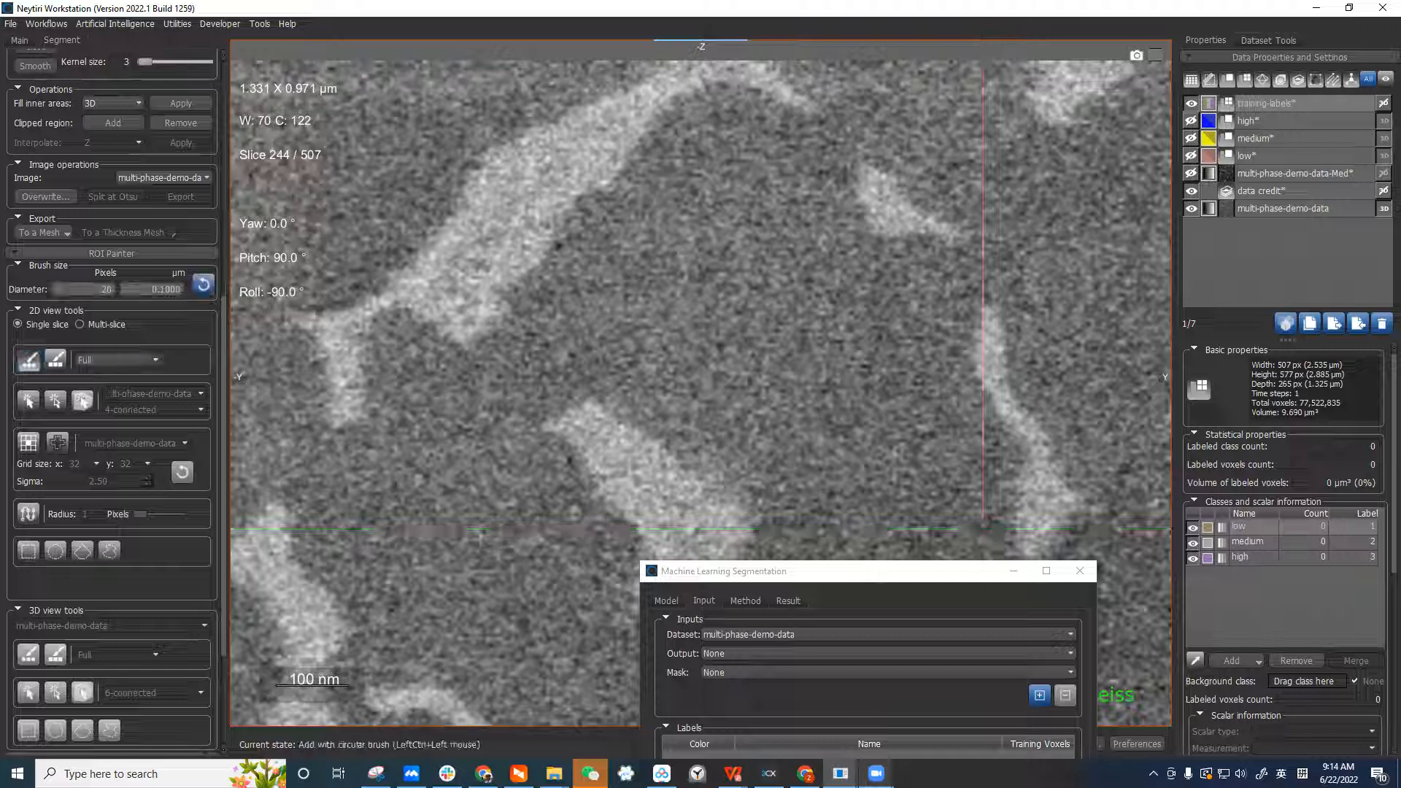
mouse_move(672, 177)
ctrl+mouse_down()
mouse_move(595, 252)
mouse_move(558, 321)
ctrl+mouse_up()
Paint a medium-class spot on the light particle beside the low stroke, using a 12-pixel brush
click(1255, 543)
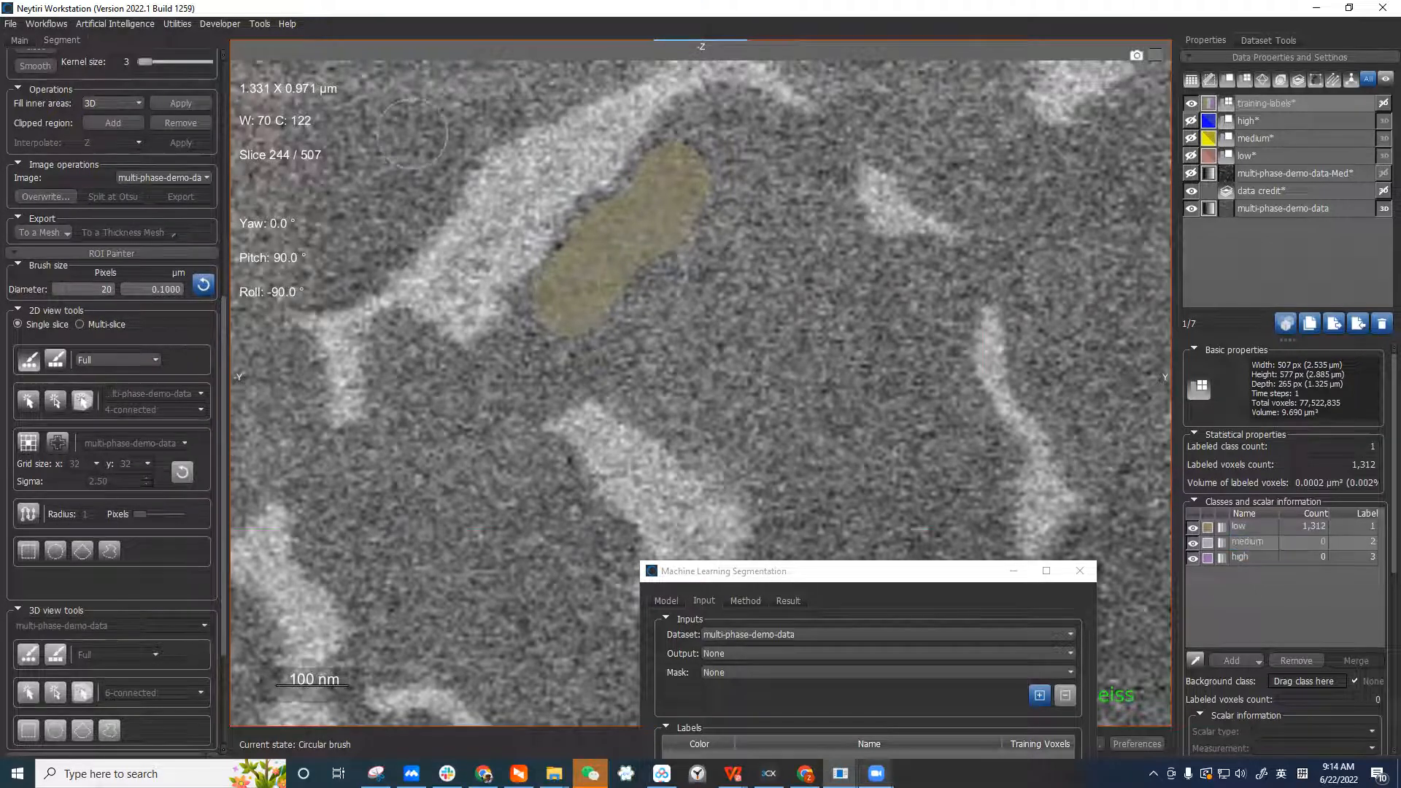
right_drag(570, 175, 636, 519)
middle_drag(637, 519, 668, 611)
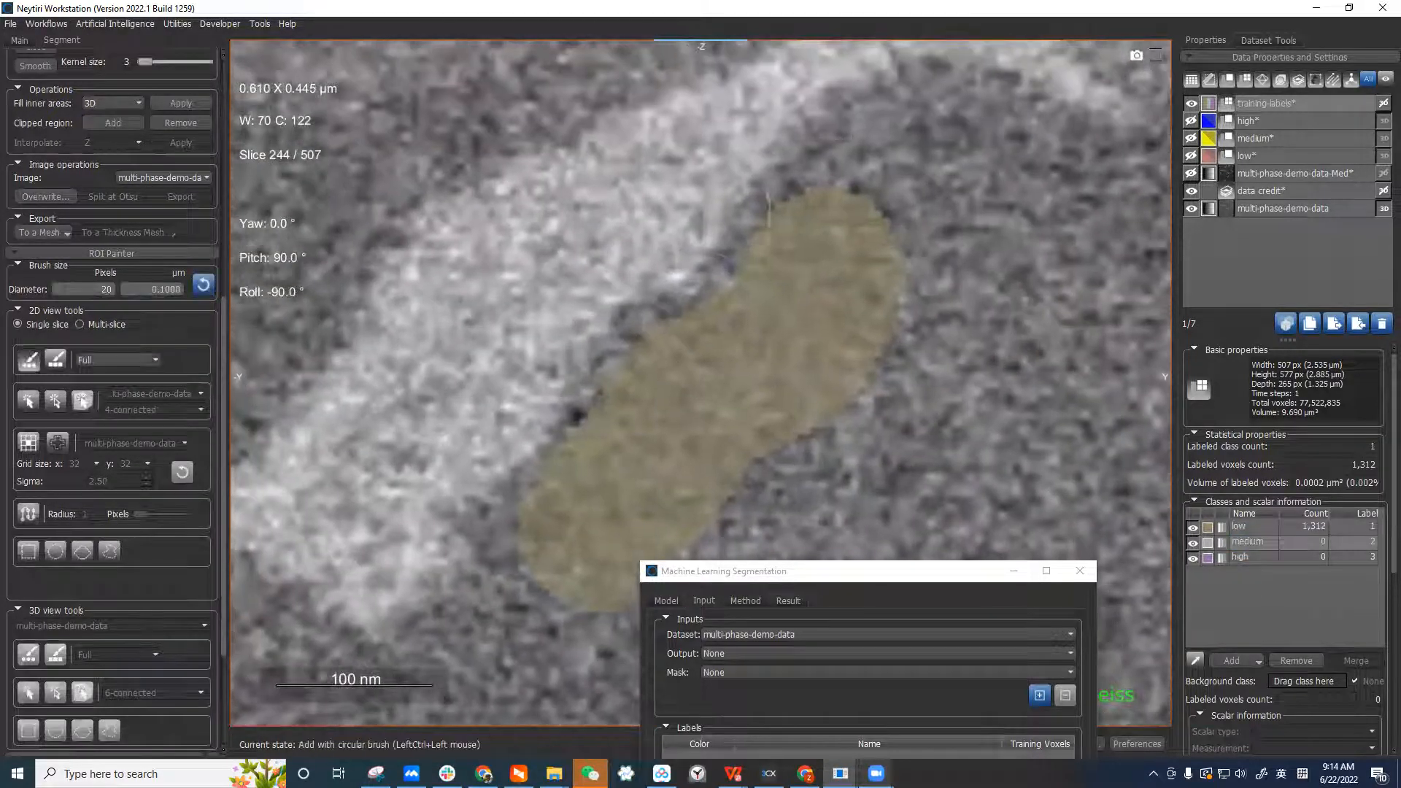
ctrl+drag(652, 183, 679, 227)
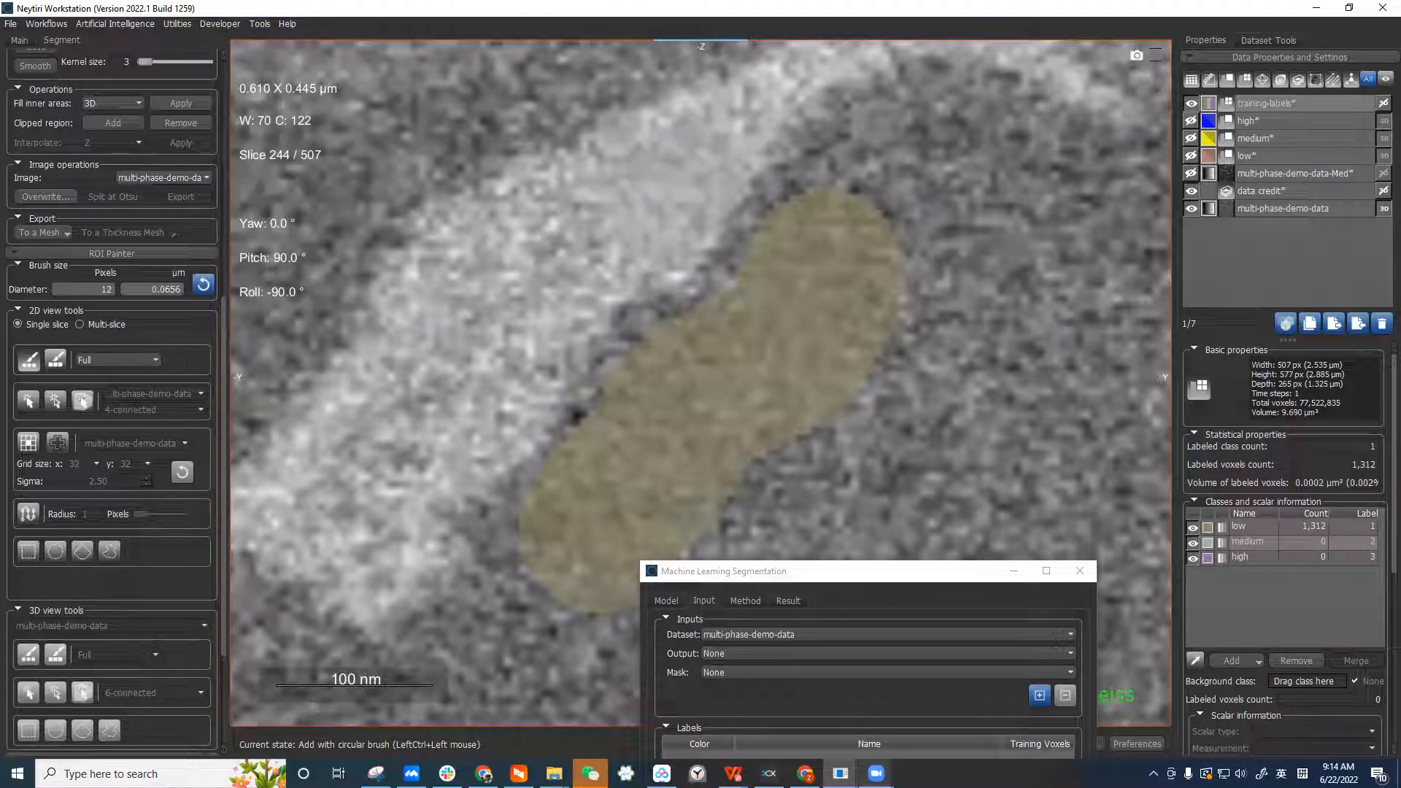
Set the training-labels class colours to green for medium, red for high and yellow for low
double_click(1208, 544)
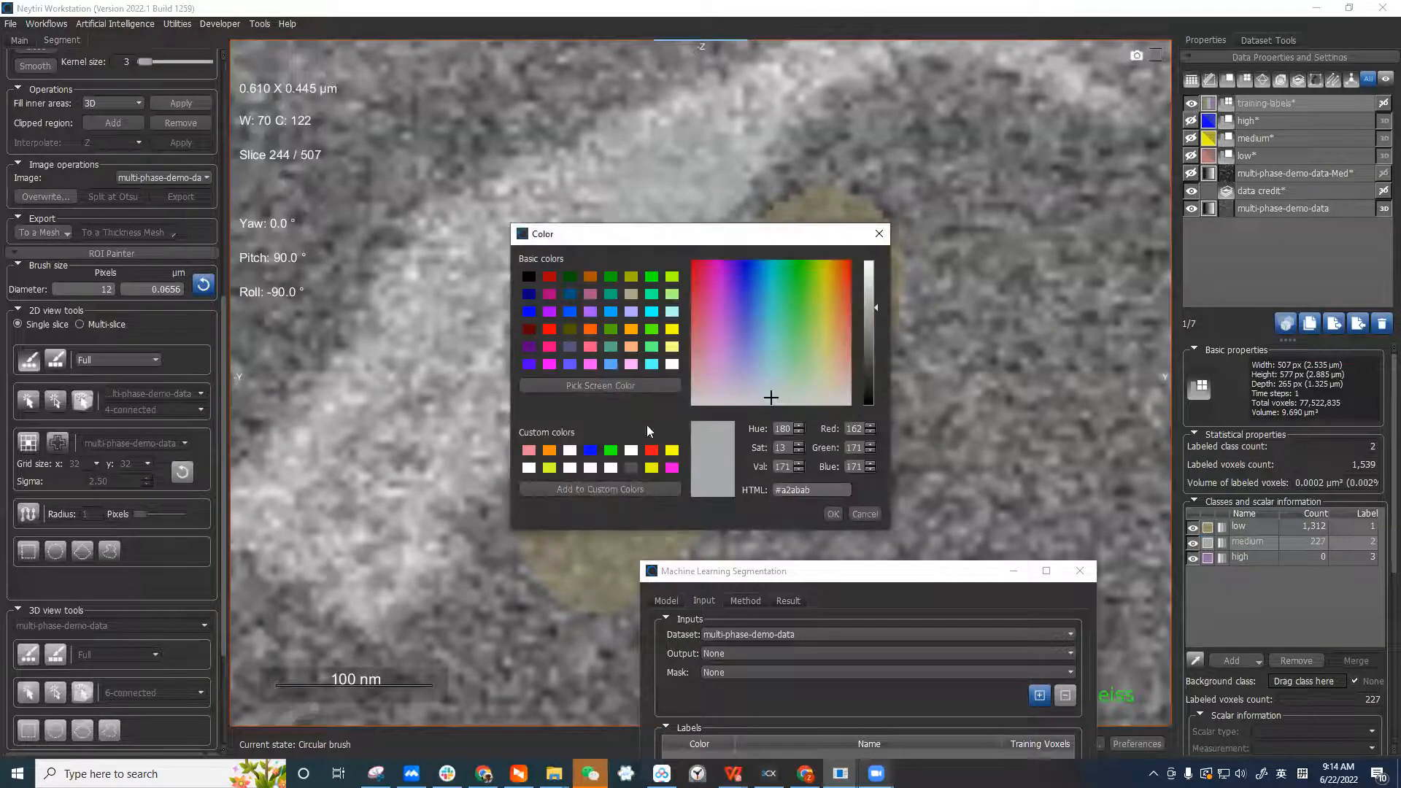
click(613, 453)
click(835, 514)
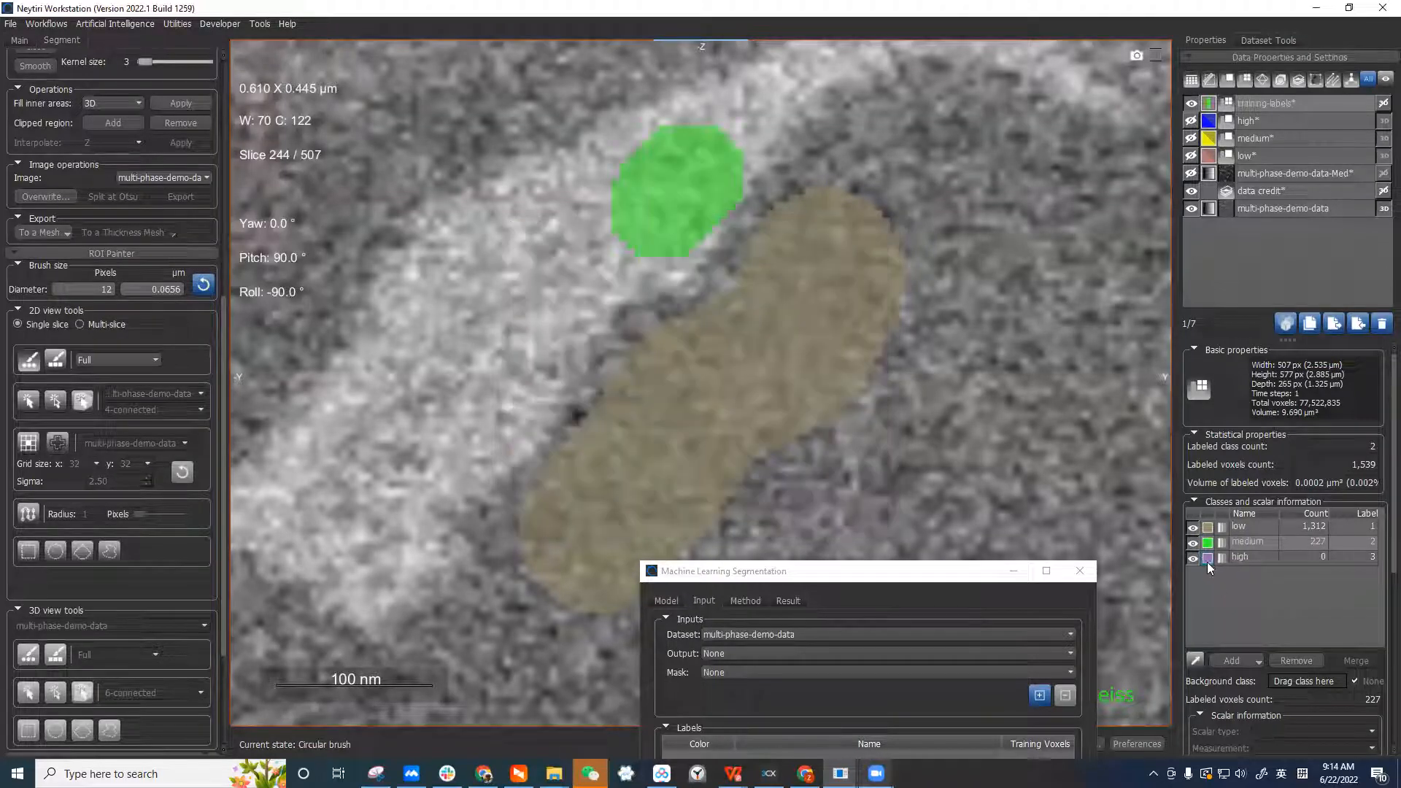
double_click(1207, 559)
click(651, 452)
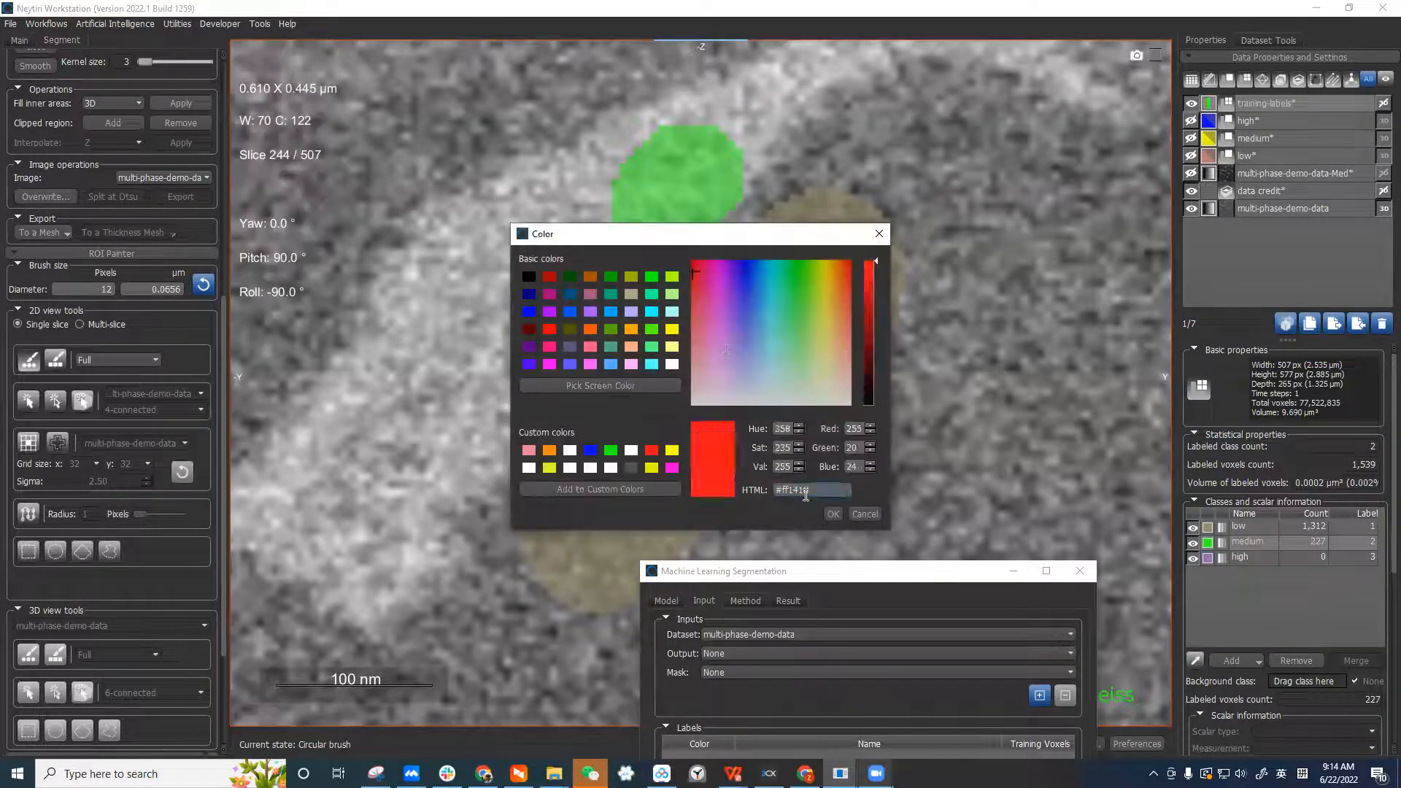
click(833, 514)
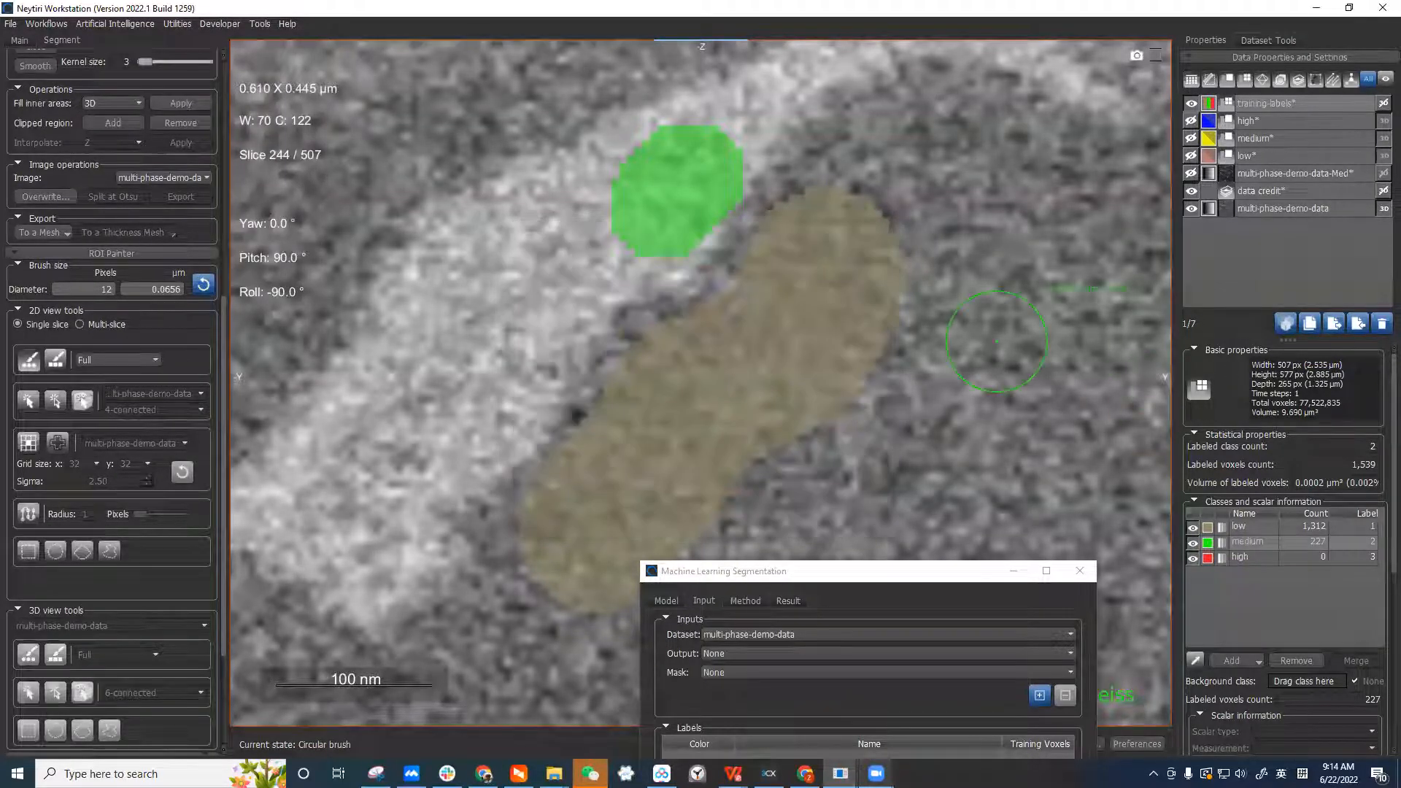
double_click(1208, 527)
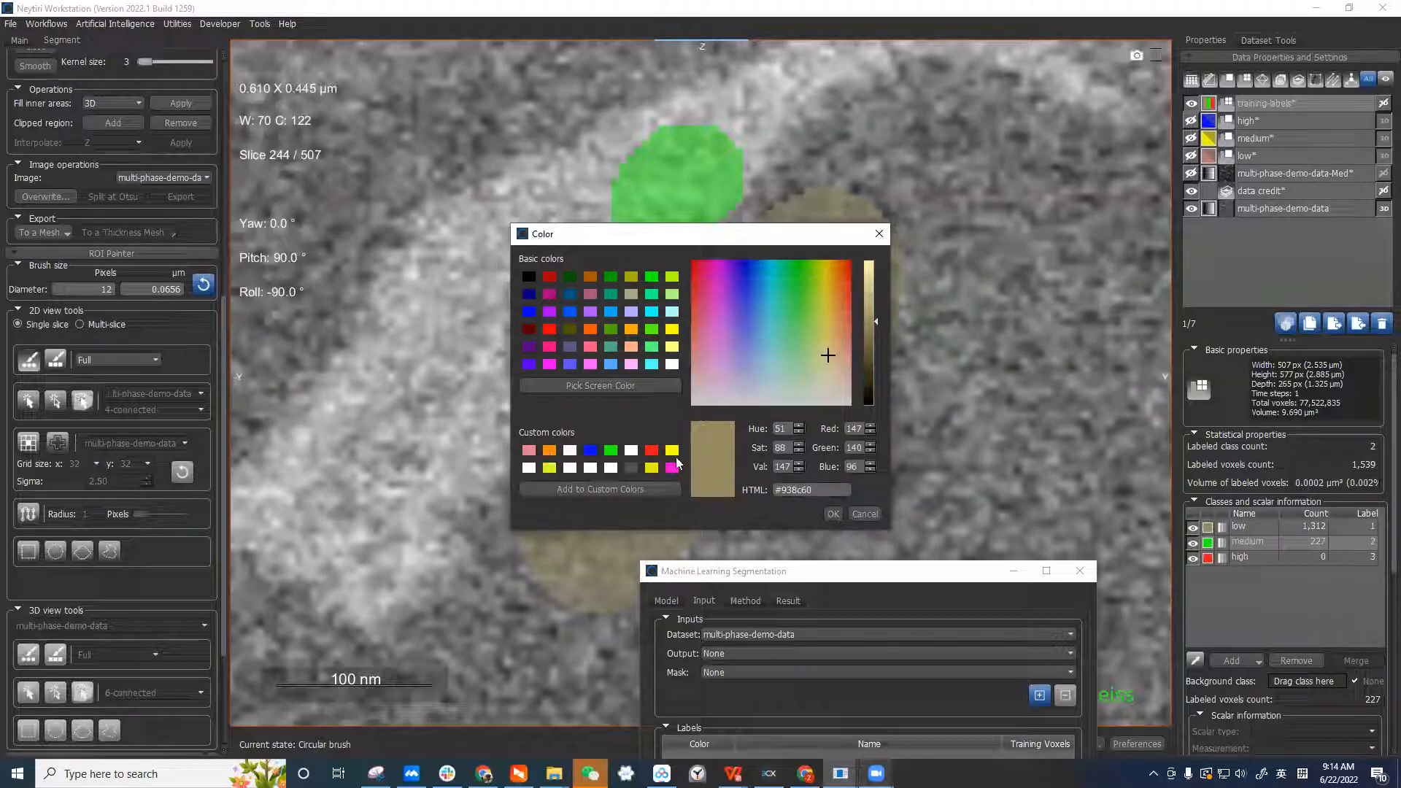
click(672, 450)
click(831, 515)
Extend the medium label diagonally along the light particle and widen the low label towards the particle's edge
click(1264, 528)
mouse_move(679, 219)
ctrl+mouse_down()
mouse_move(577, 281)
mouse_move(536, 336)
mouse_move(522, 408)
mouse_move(458, 418)
mouse_move(475, 447)
ctrl+mouse_up()
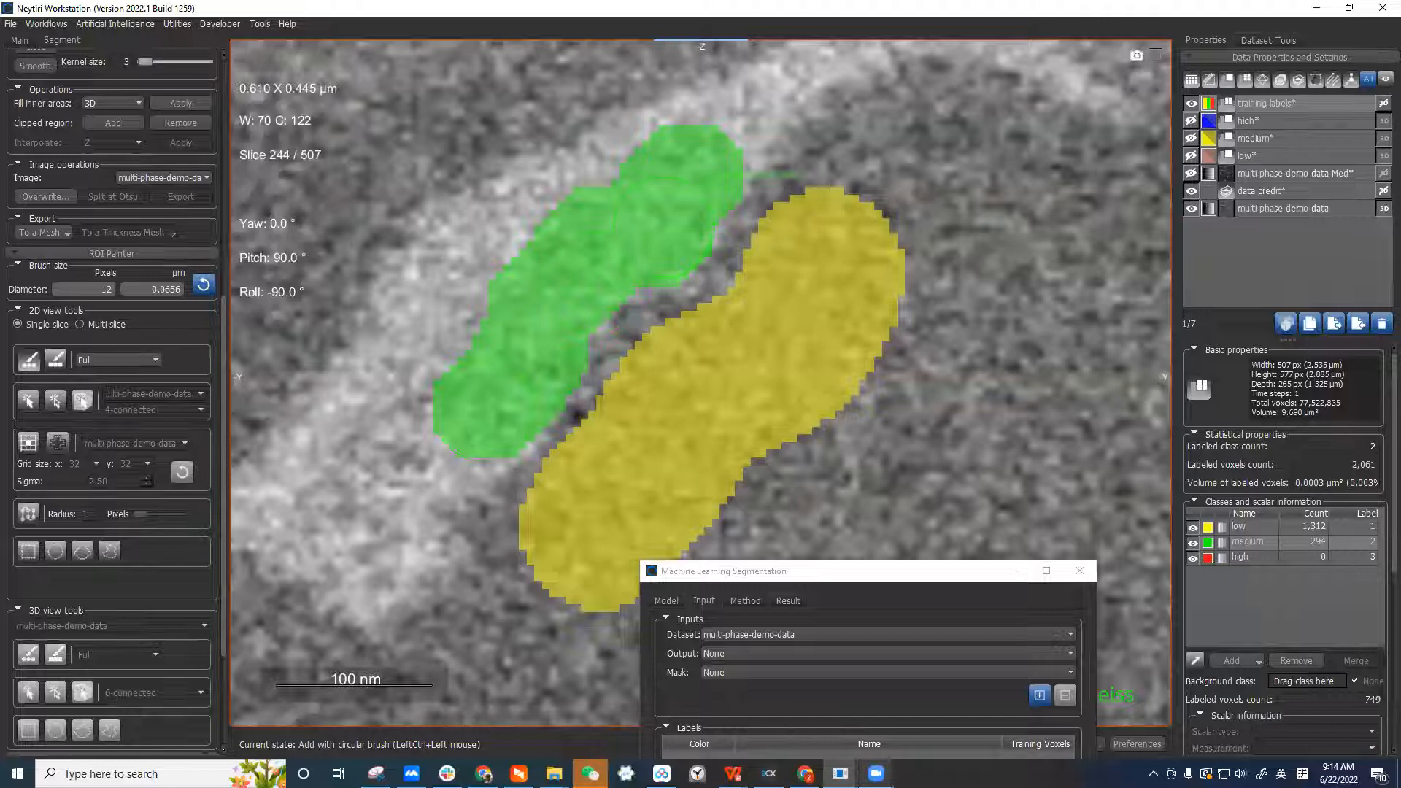
click(1248, 526)
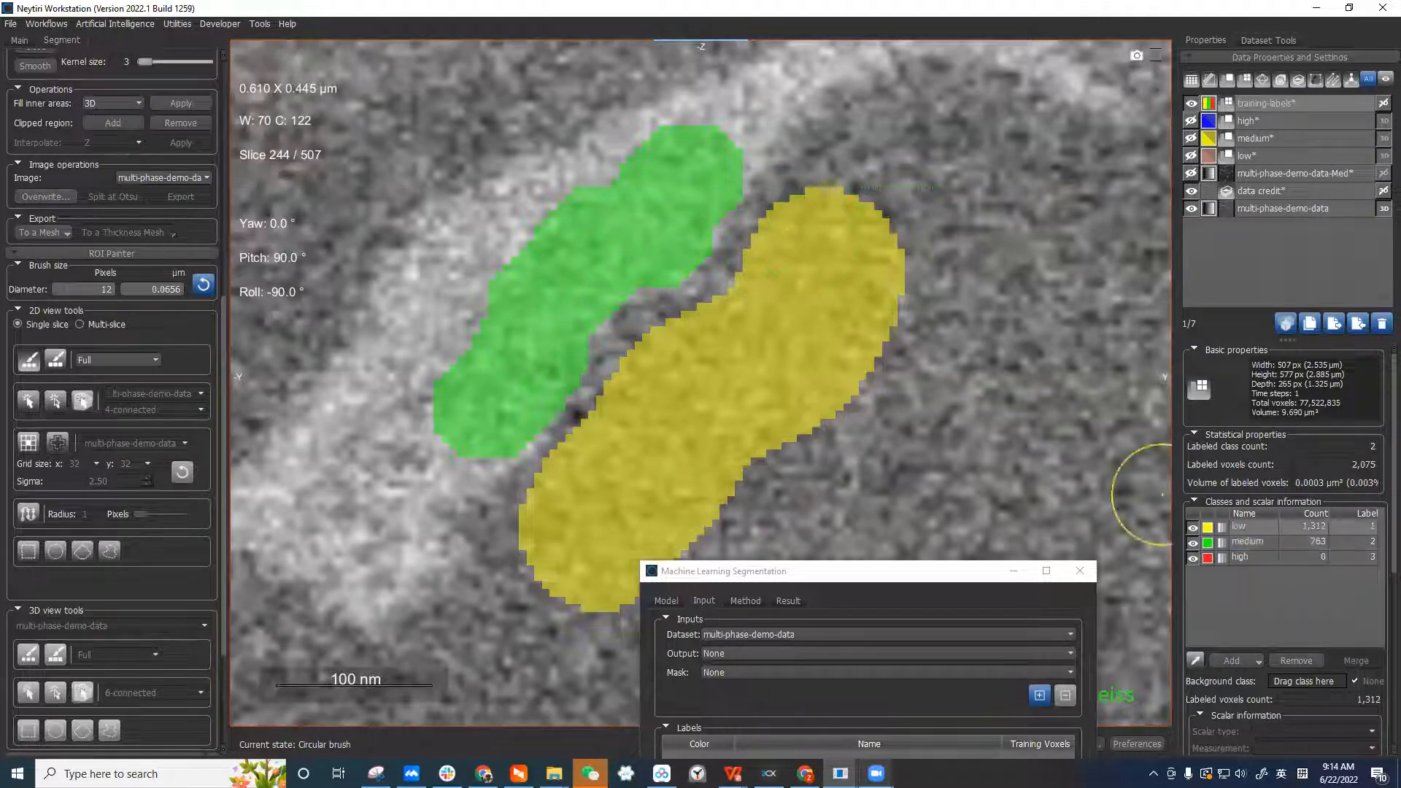
mouse_move(800, 224)
ctrl+mouse_down()
mouse_move(781, 266)
mouse_move(682, 350)
mouse_move(629, 445)
mouse_move(574, 497)
mouse_move(648, 397)
ctrl+mouse_up()
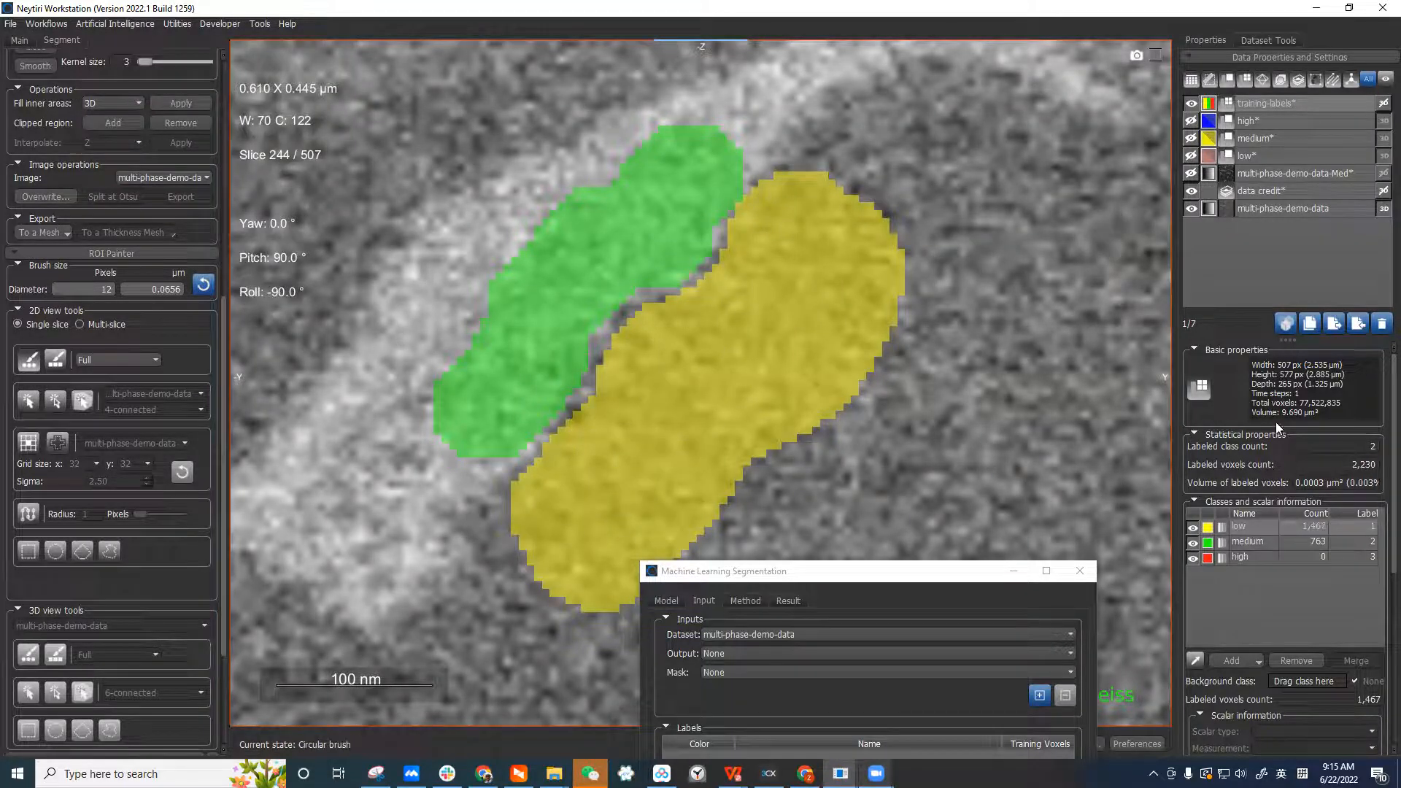
Paint more medium label along the particle's edge to close the gap to the low label
click(1249, 541)
mouse_move(687, 210)
ctrl+mouse_down()
mouse_move(591, 284)
mouse_move(540, 359)
ctrl+mouse_up()
ctrl+drag(486, 407, 515, 398)
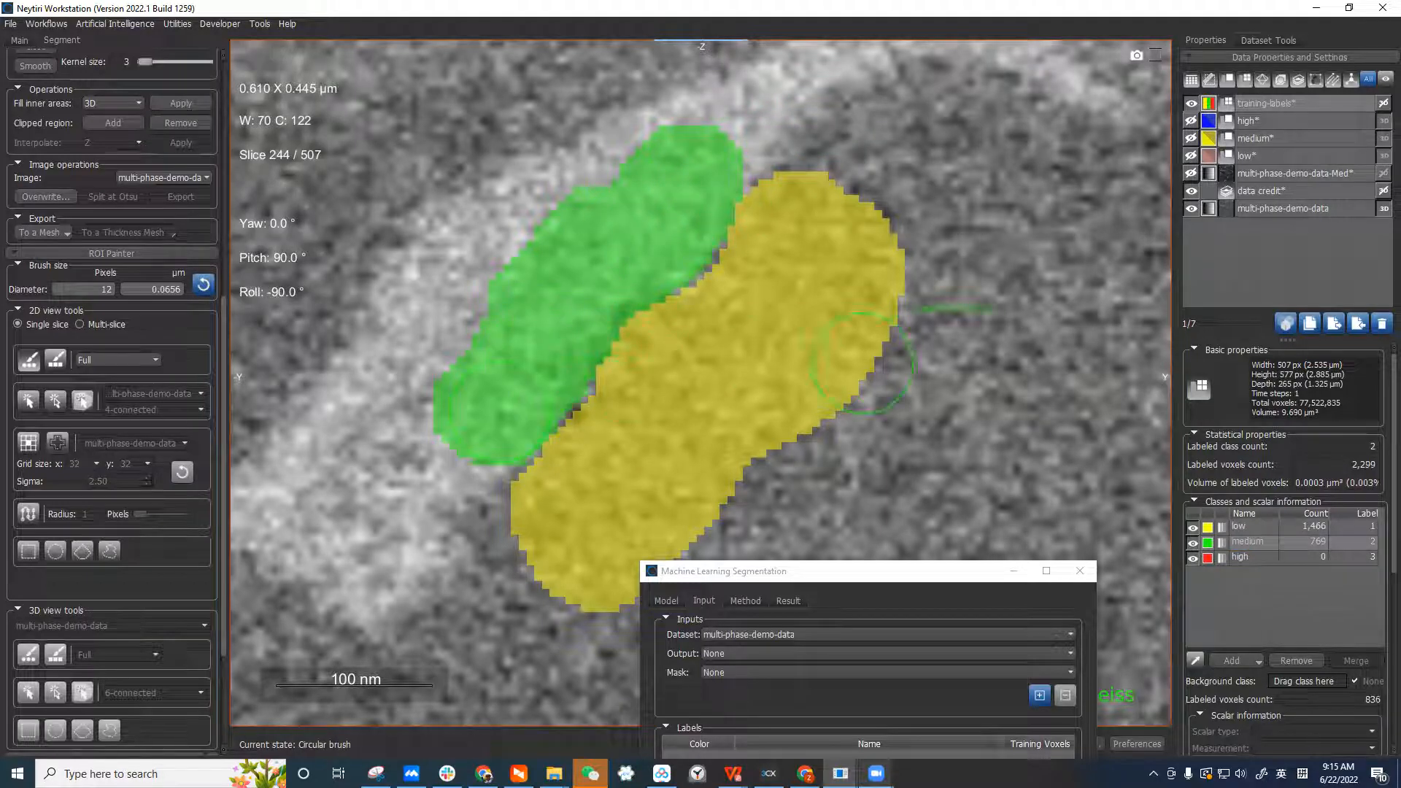
Go to slice 188 and frame the very bright high-phase particle for labelling
right_drag(920, 328, 942, 313)
right_drag(1093, 273, 1003, 321)
drag(922, 571, 1033, 573)
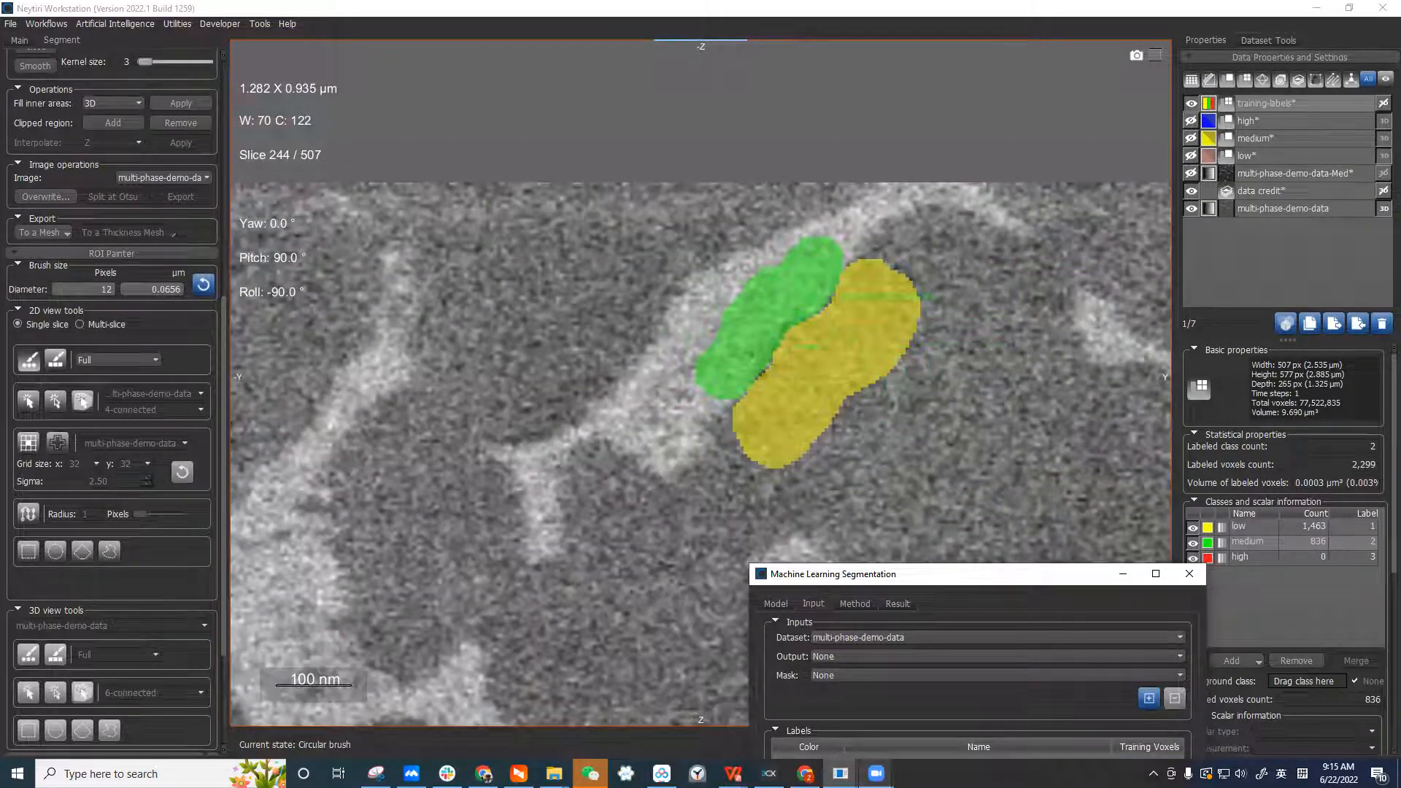
right_drag(940, 428, 1022, 507)
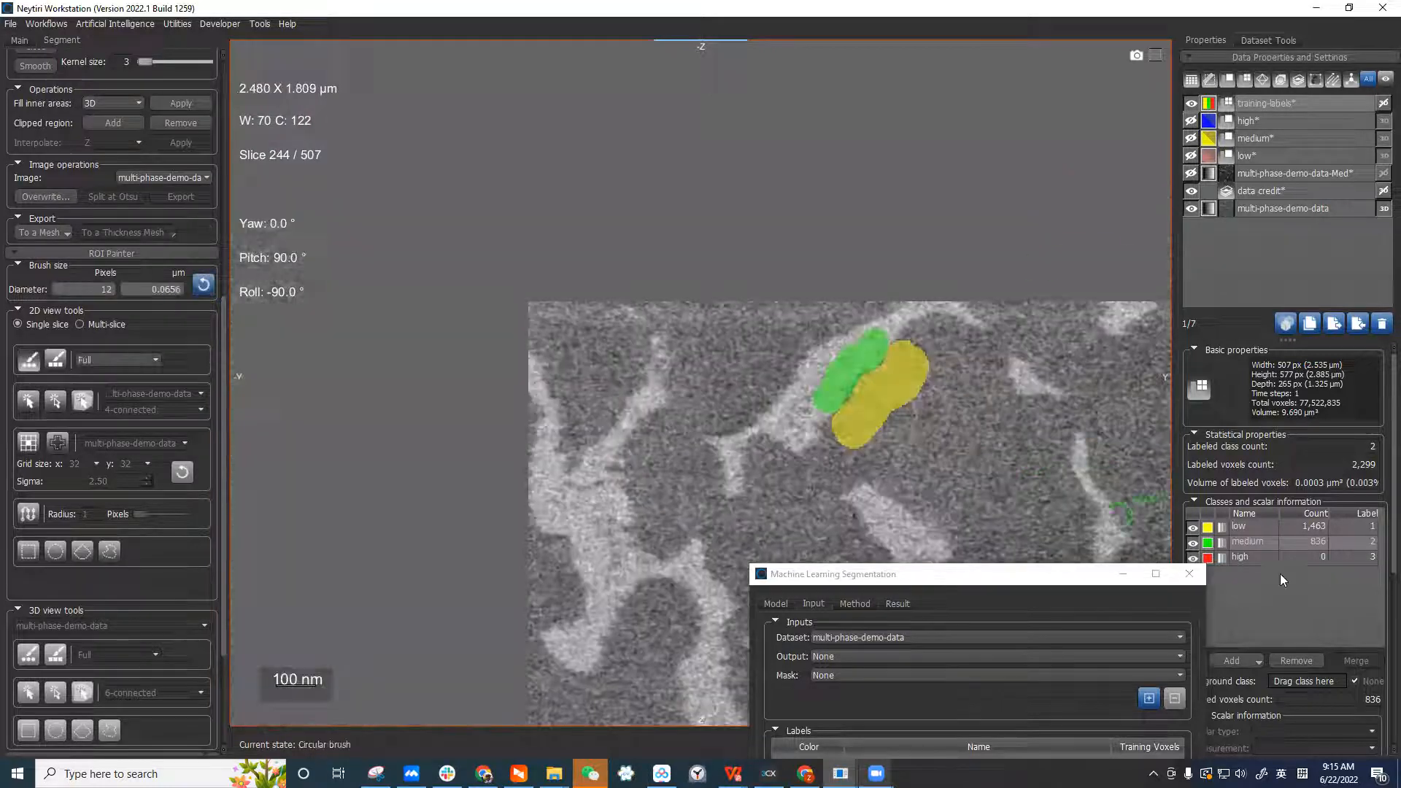
click(1270, 564)
middle_drag(850, 383, 806, 226)
middle_drag(864, 332, 717, 262)
mouse_move(920, 420)
middle_down()
mouse_move(809, 330)
mouse_move(695, 481)
mouse_move(317, 451)
mouse_move(715, 475)
middle_up()
mouse_move(589, 315)
middle_down()
mouse_move(711, 321)
mouse_move(790, 304)
middle_up()
drag(301, 156, 326, 360)
middle_drag(840, 255, 656, 395)
right_drag(656, 396, 861, 650)
Paint the high class inside the white particle on slice 188 with an 8-pixel circular brush
click(1273, 559)
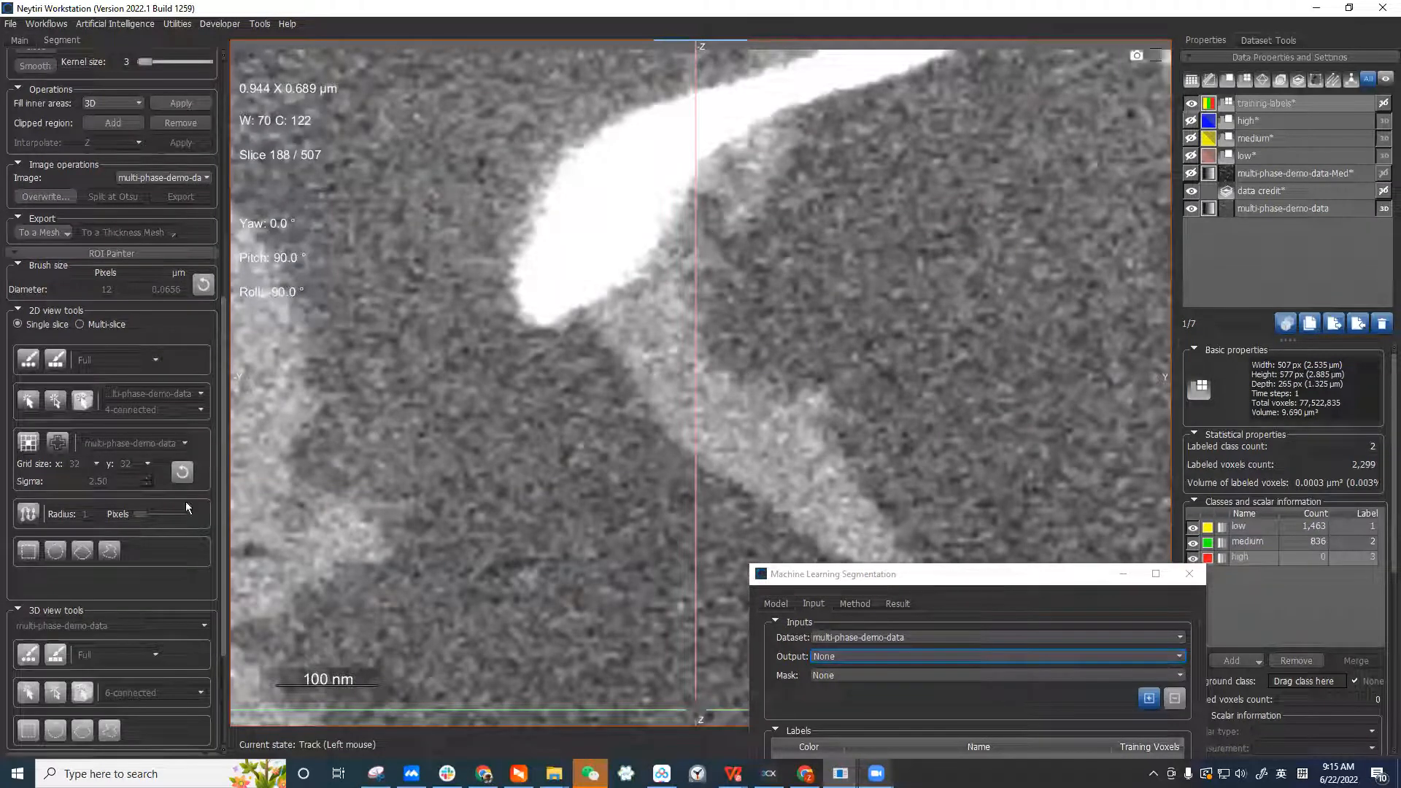
click(30, 362)
scroll(706, 117, down, 4)
mouse_move(707, 117)
ctrl+mouse_down()
mouse_move(664, 156)
mouse_move(620, 241)
mouse_move(554, 292)
mouse_move(595, 200)
mouse_move(679, 124)
ctrl+mouse_up()
Paint a medium stroke on the grey phase beside the white particle and a low stroke through the dark matrix around its other side
click(1260, 529)
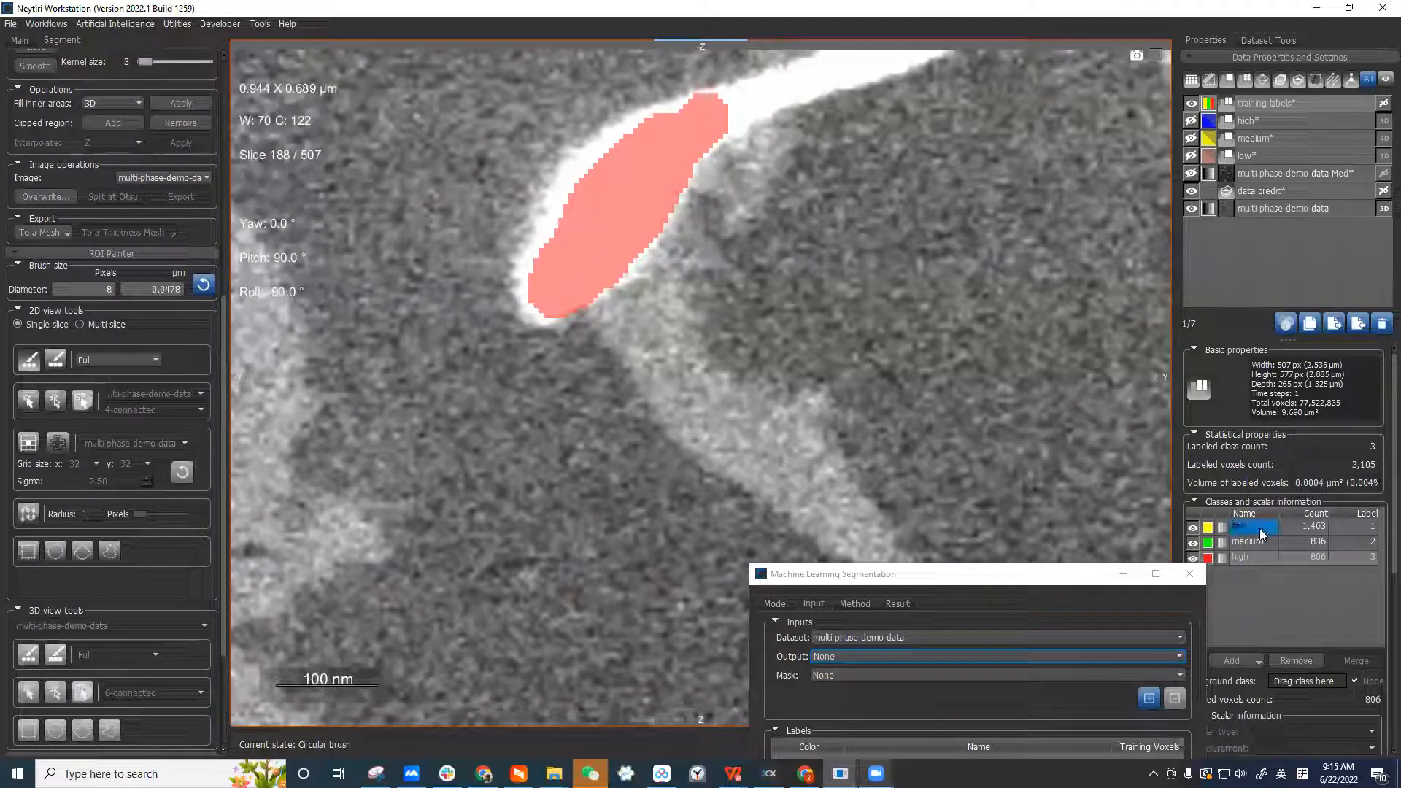
mouse_move(619, 316)
ctrl+mouse_down()
mouse_move(668, 292)
mouse_move(739, 159)
ctrl+mouse_up()
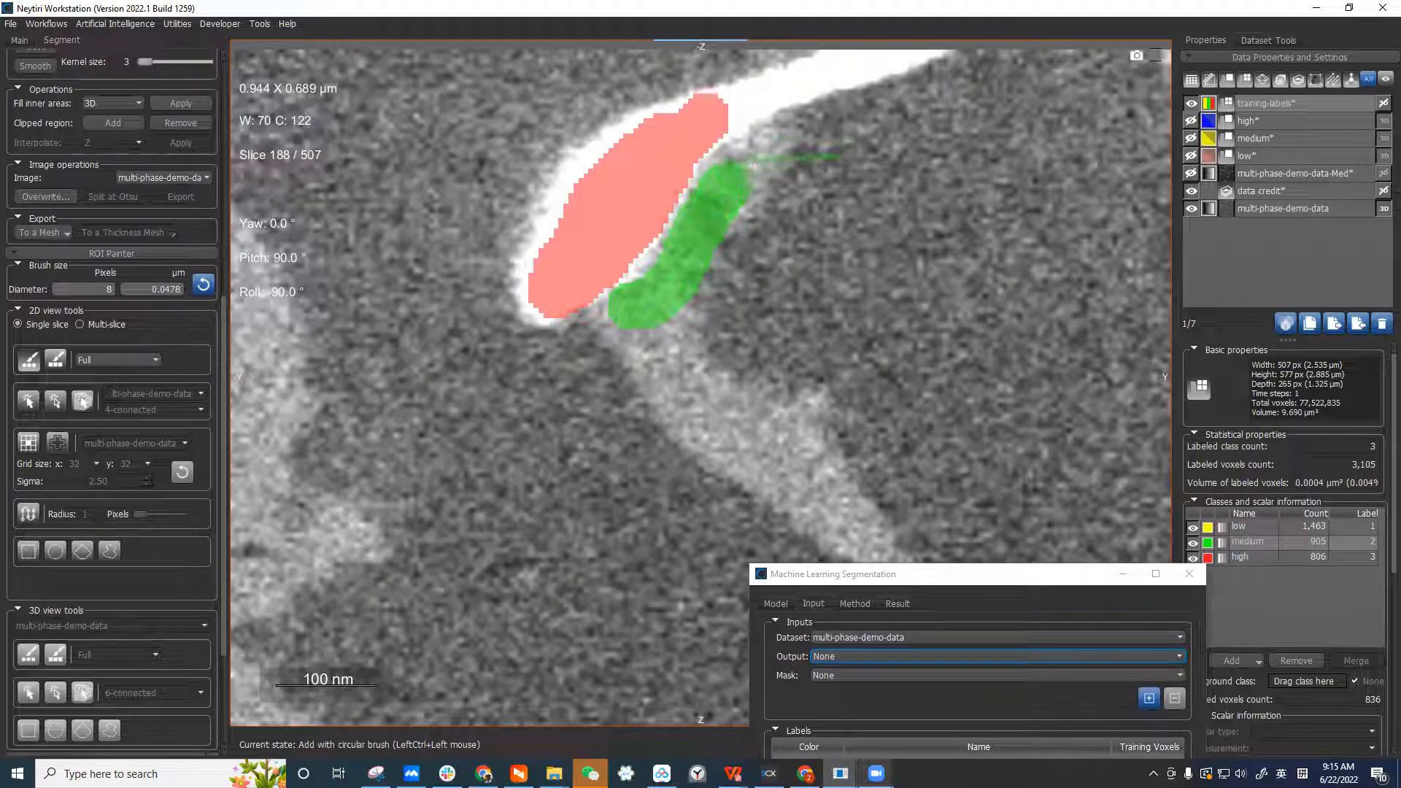
click(1259, 529)
mouse_move(533, 87)
ctrl+mouse_down()
mouse_move(491, 164)
mouse_move(469, 255)
mouse_move(511, 357)
mouse_move(595, 391)
mouse_move(617, 424)
ctrl+mouse_up()
Set the machine learning model's output to training-labels and place its window clear of the classes list
click(1014, 571)
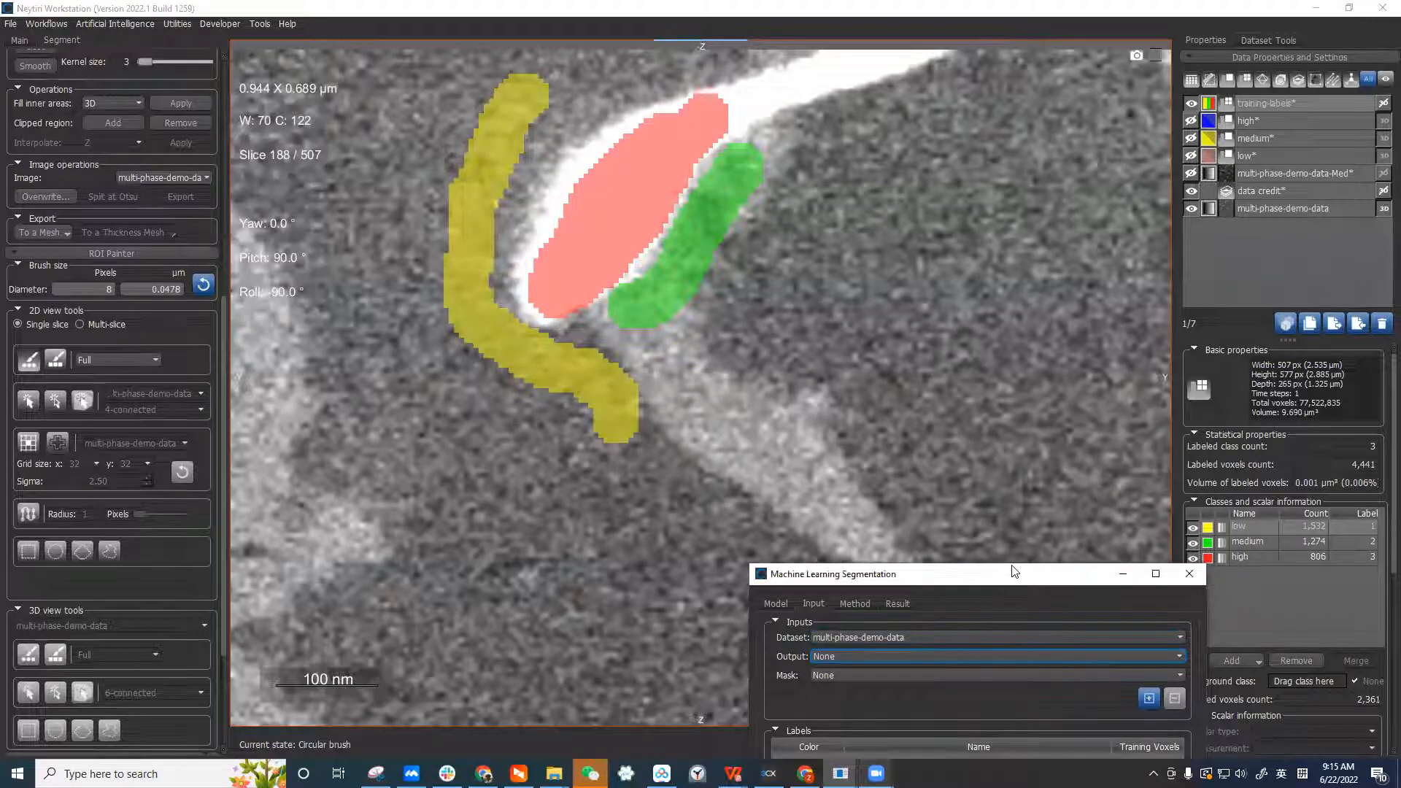
drag(1014, 571, 1086, 152)
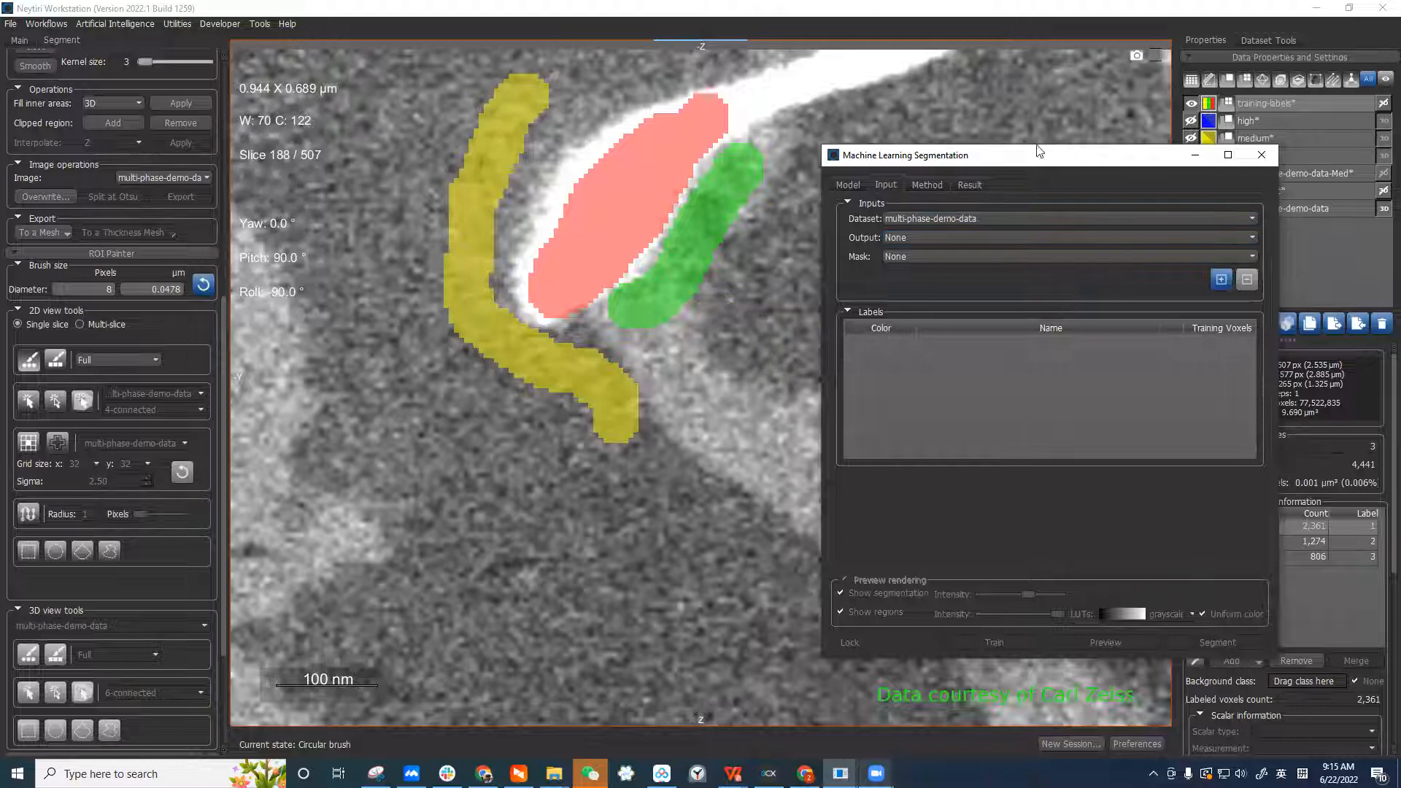
drag(1038, 152, 1013, 133)
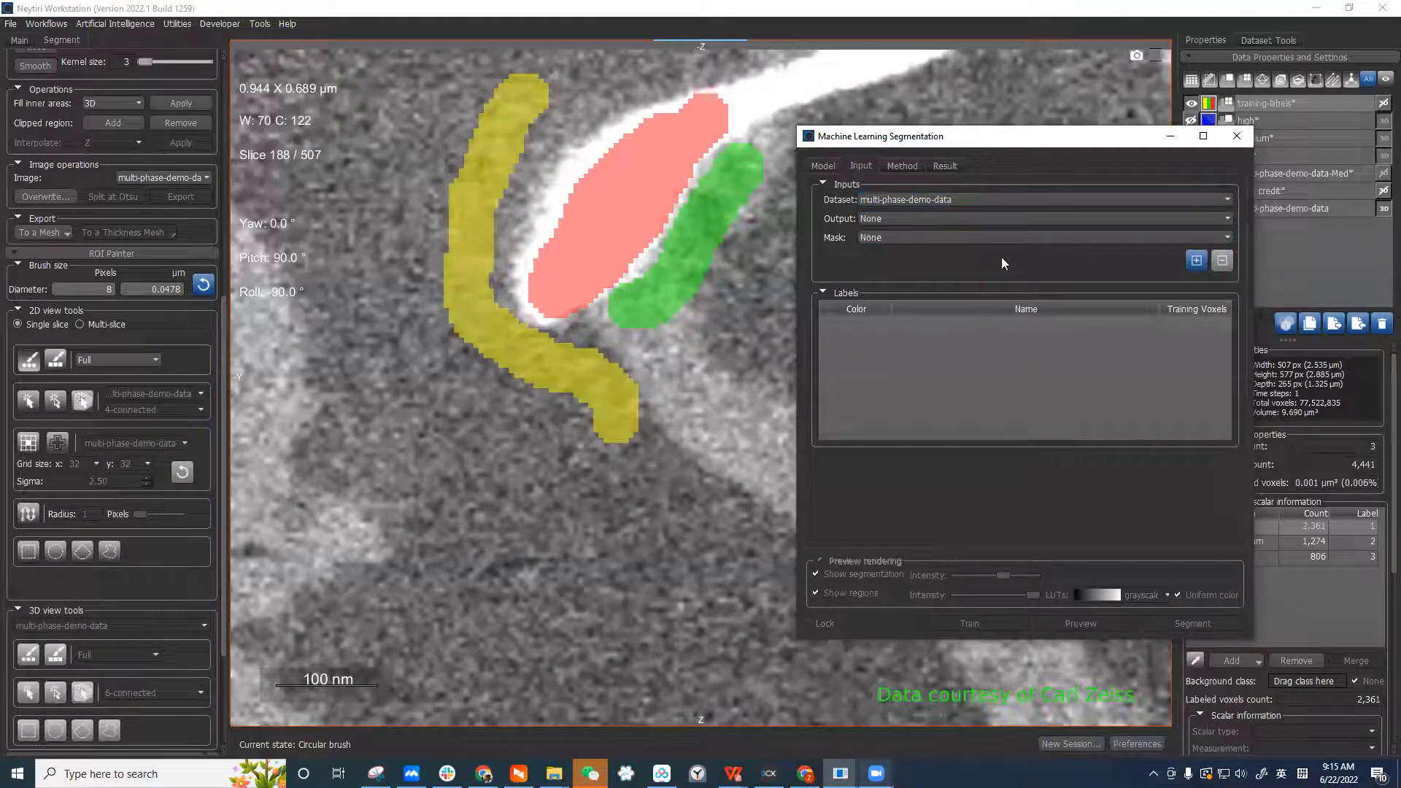
click(964, 219)
click(913, 240)
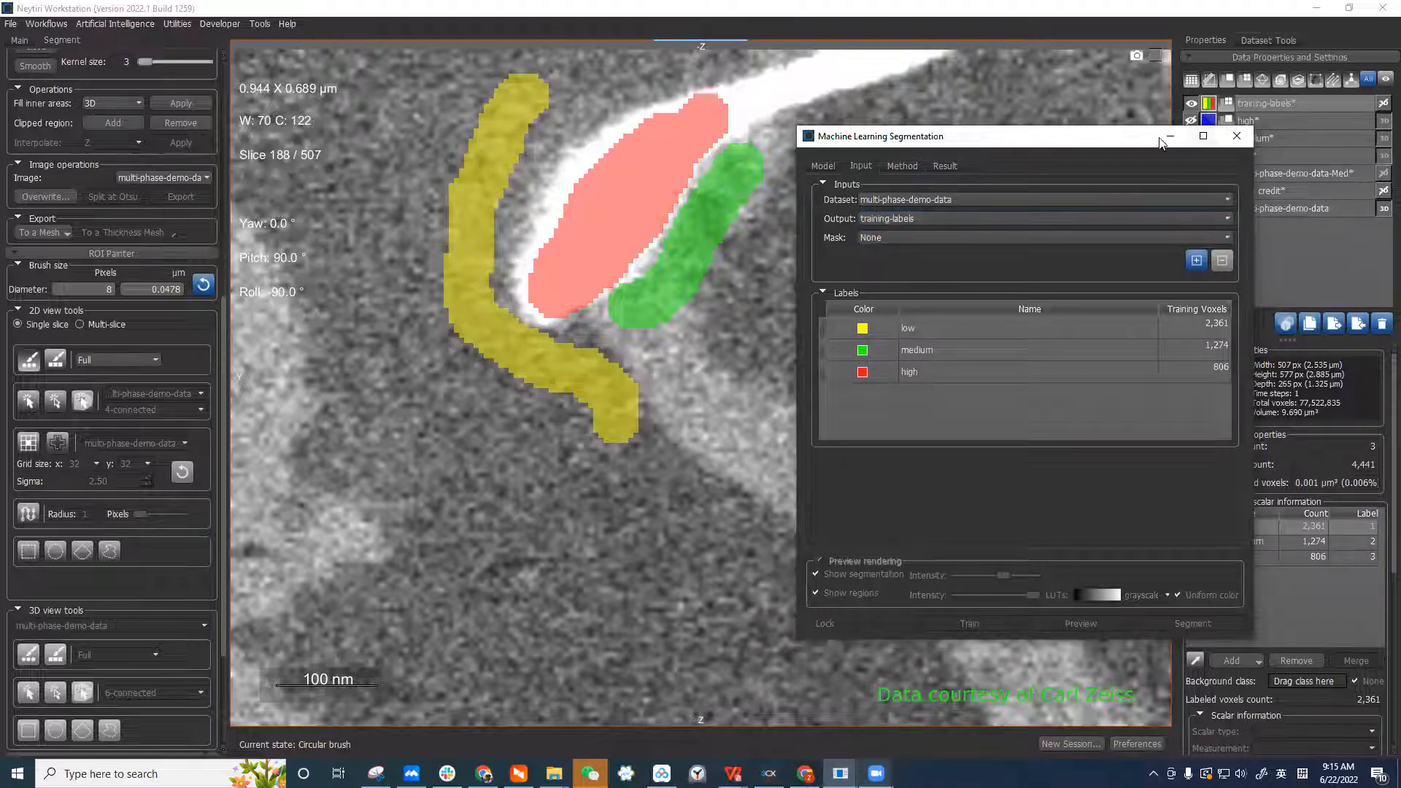
drag(1192, 146, 1133, 146)
click(908, 373)
click(908, 373)
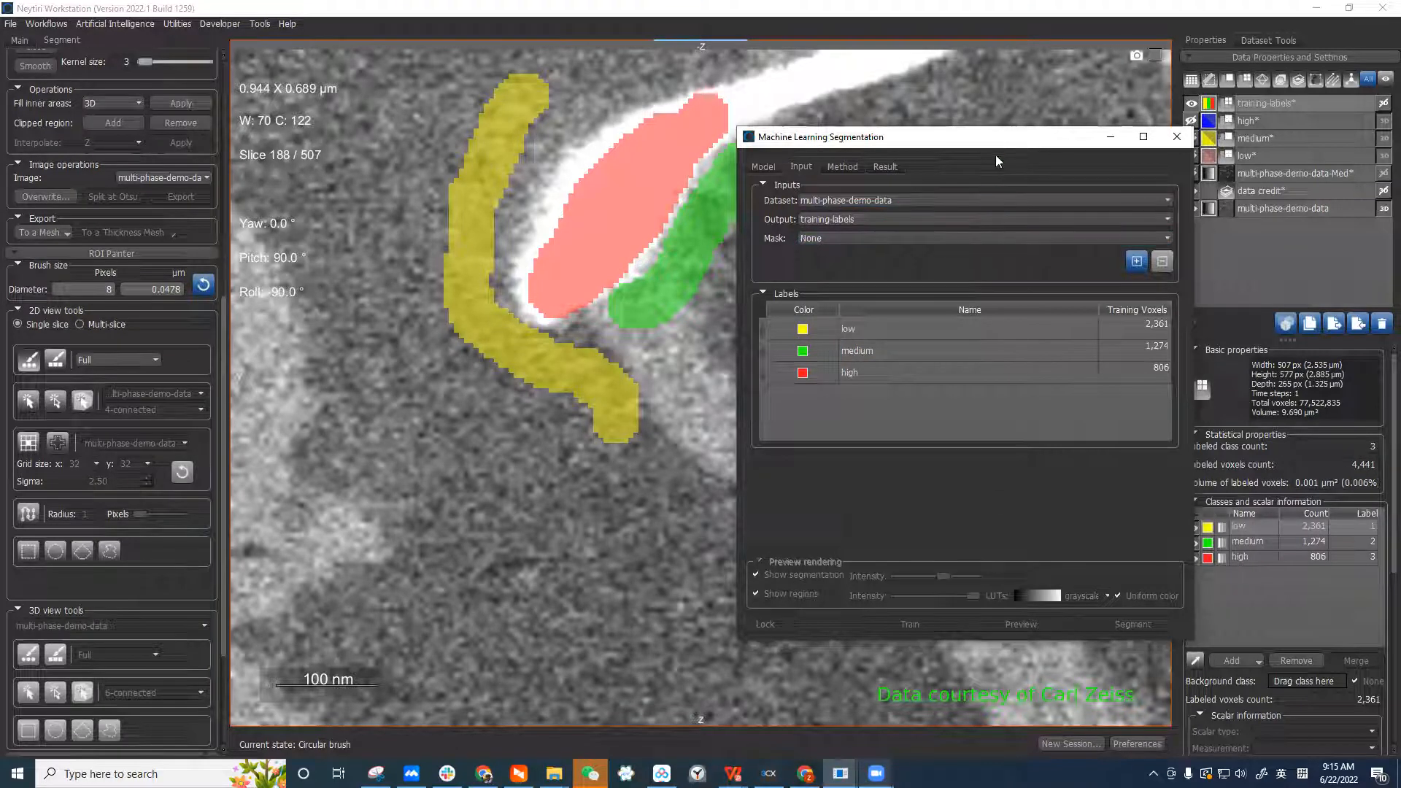
Review the model's available algorithms and keep Random Forest
drag(996, 138, 987, 124)
click(851, 153)
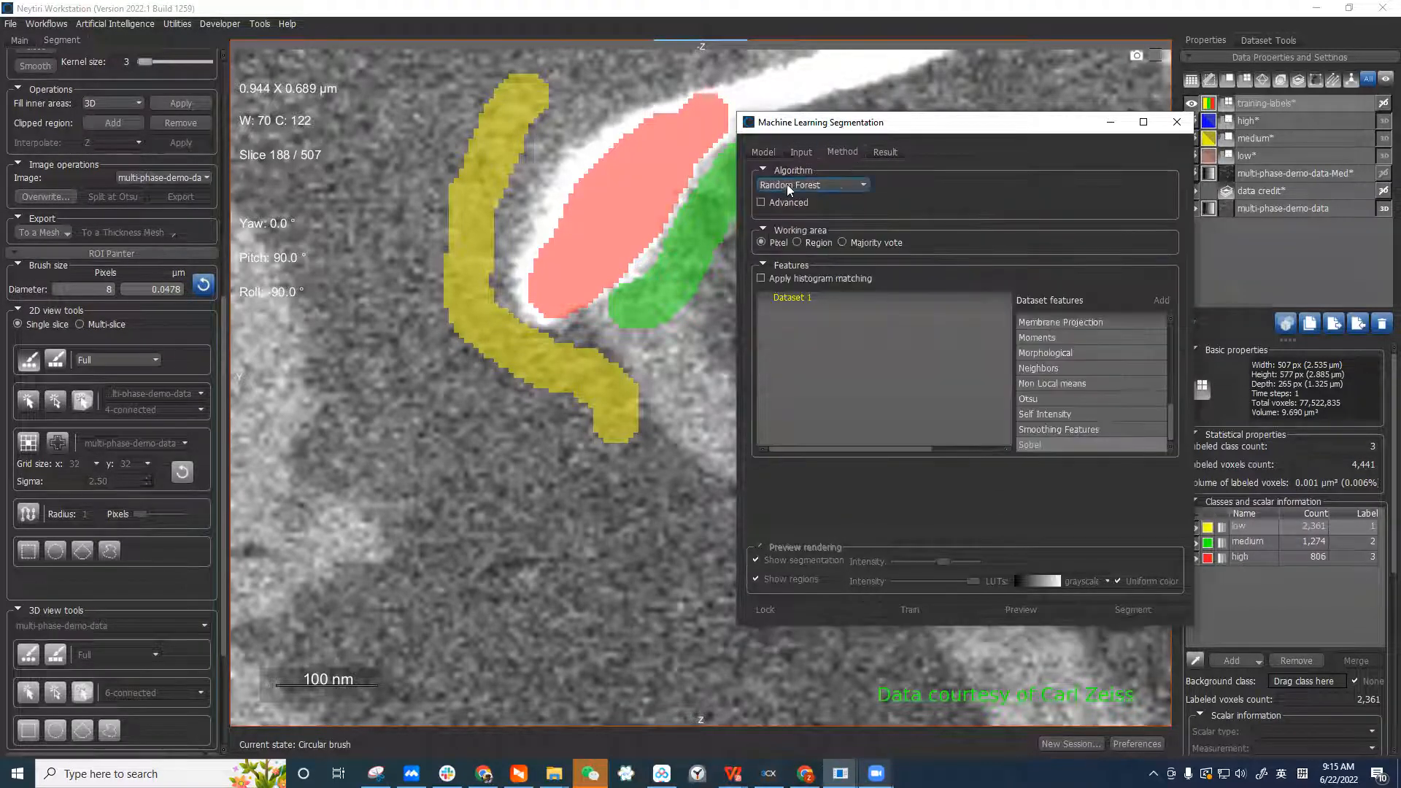
click(855, 187)
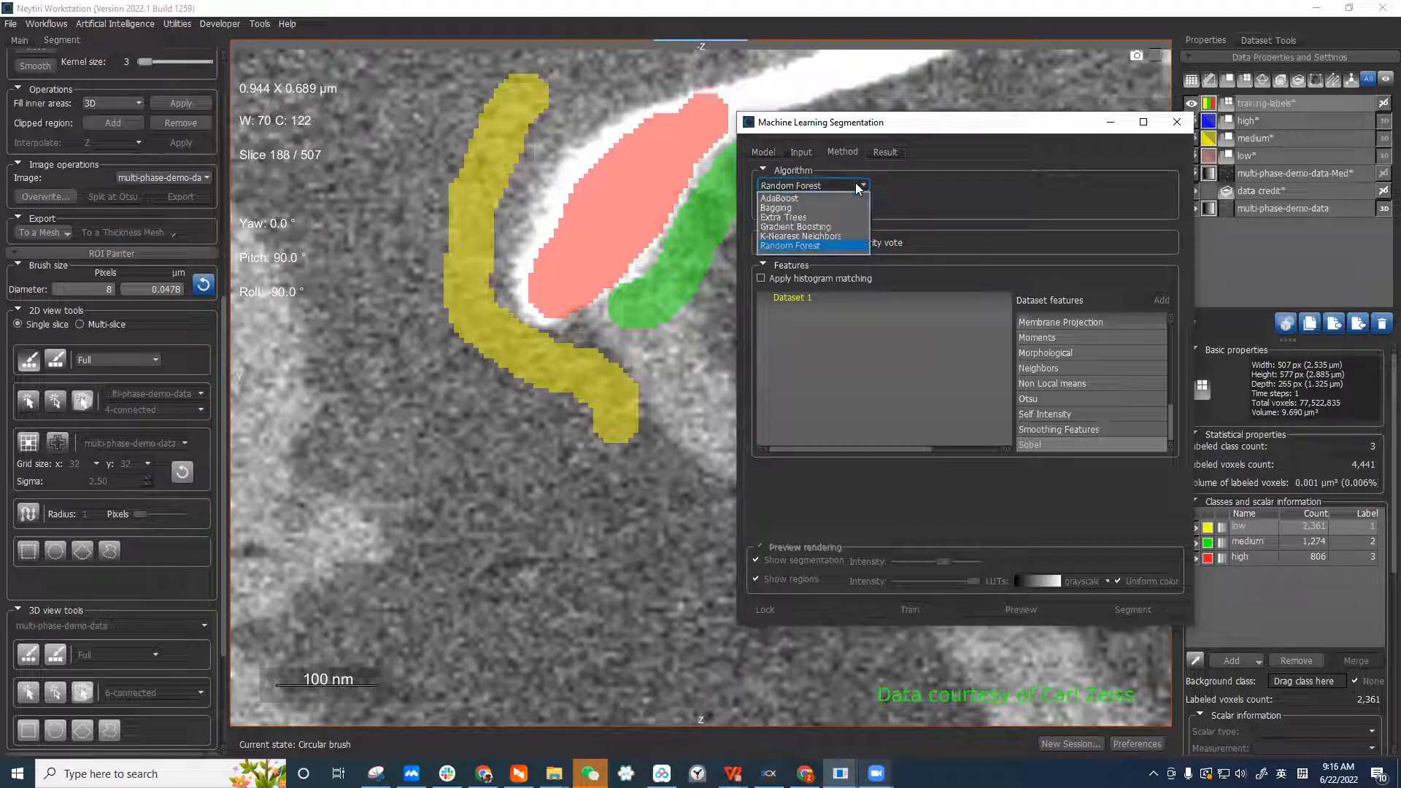
click(857, 247)
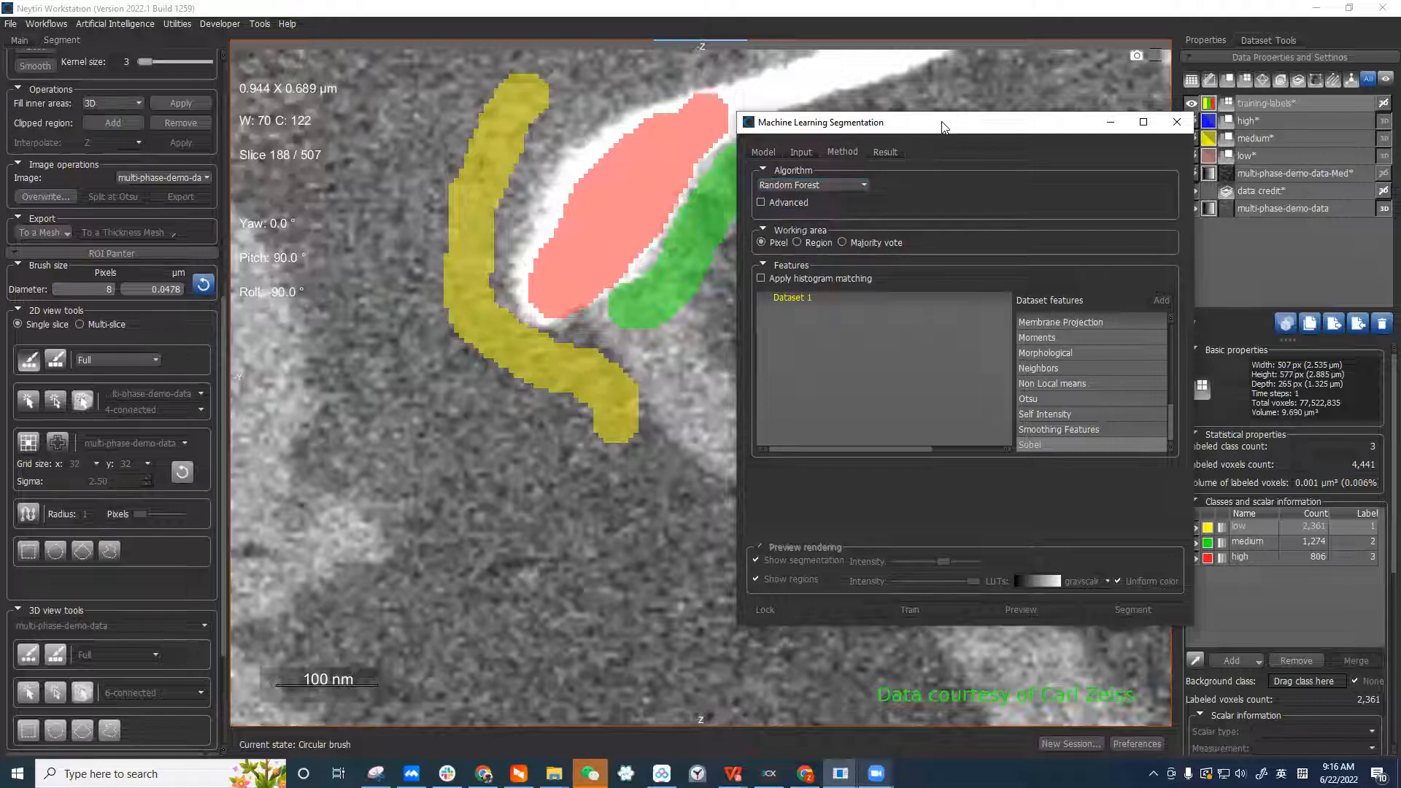
Inspect the advanced parameters of the Random Forest algorithm, then hide them again
drag(942, 128, 1052, 117)
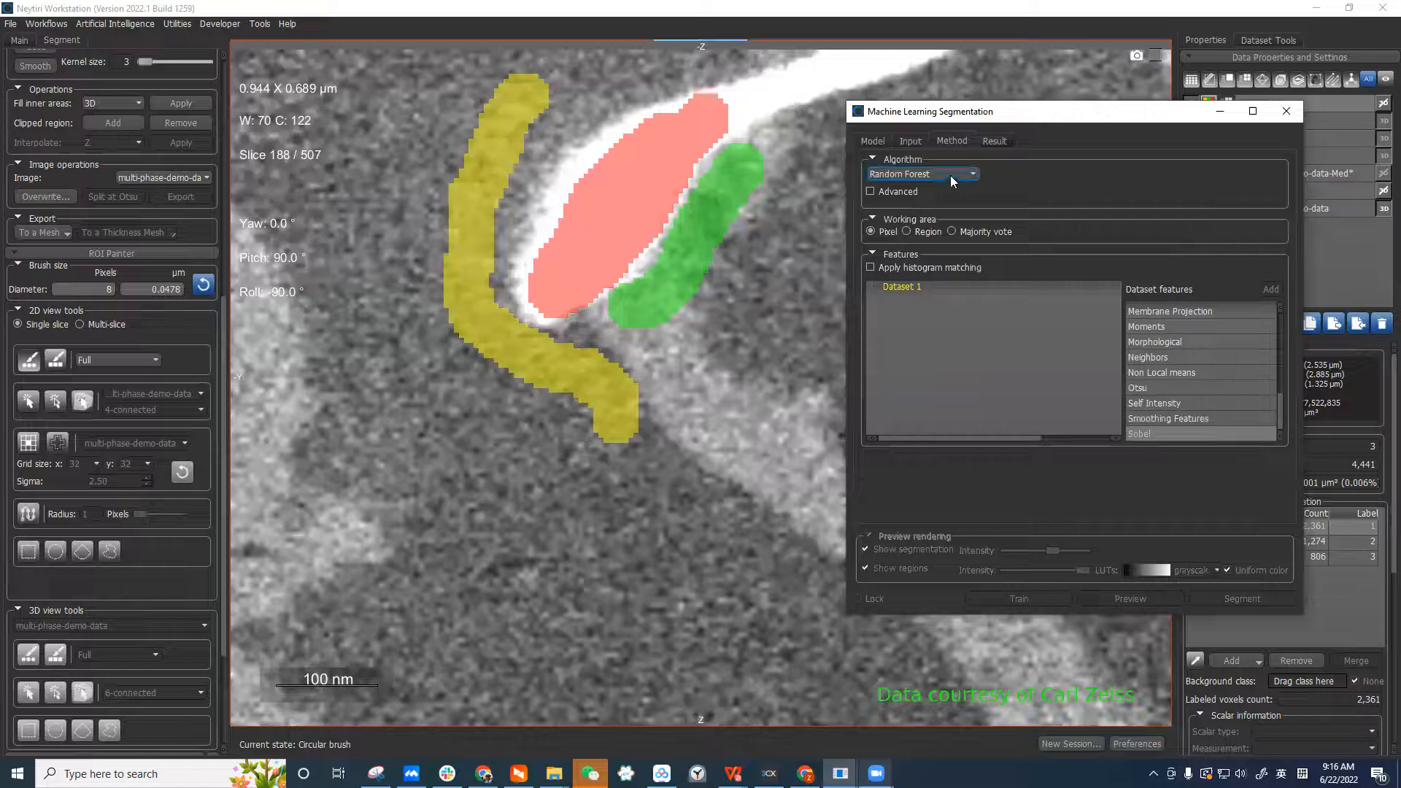
click(905, 191)
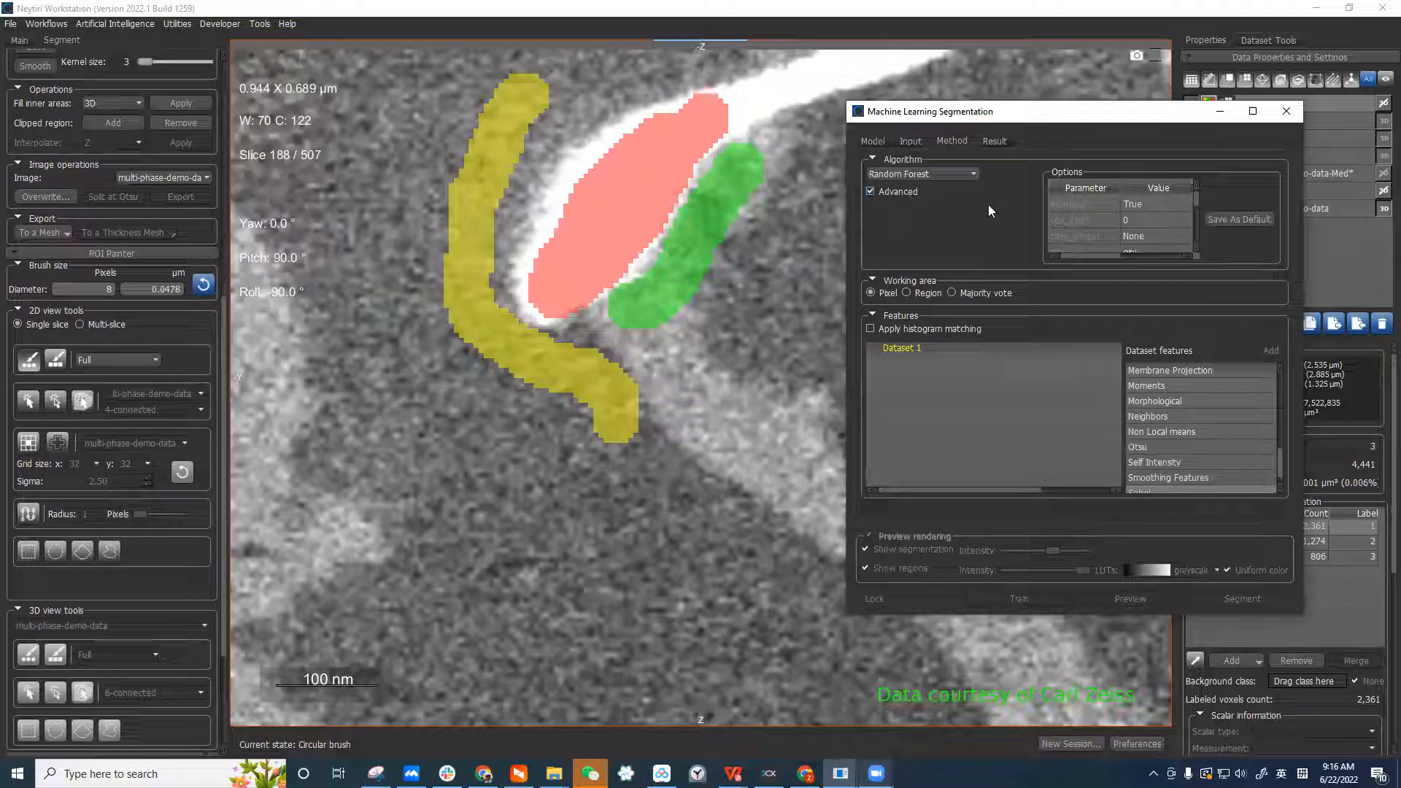
click(896, 193)
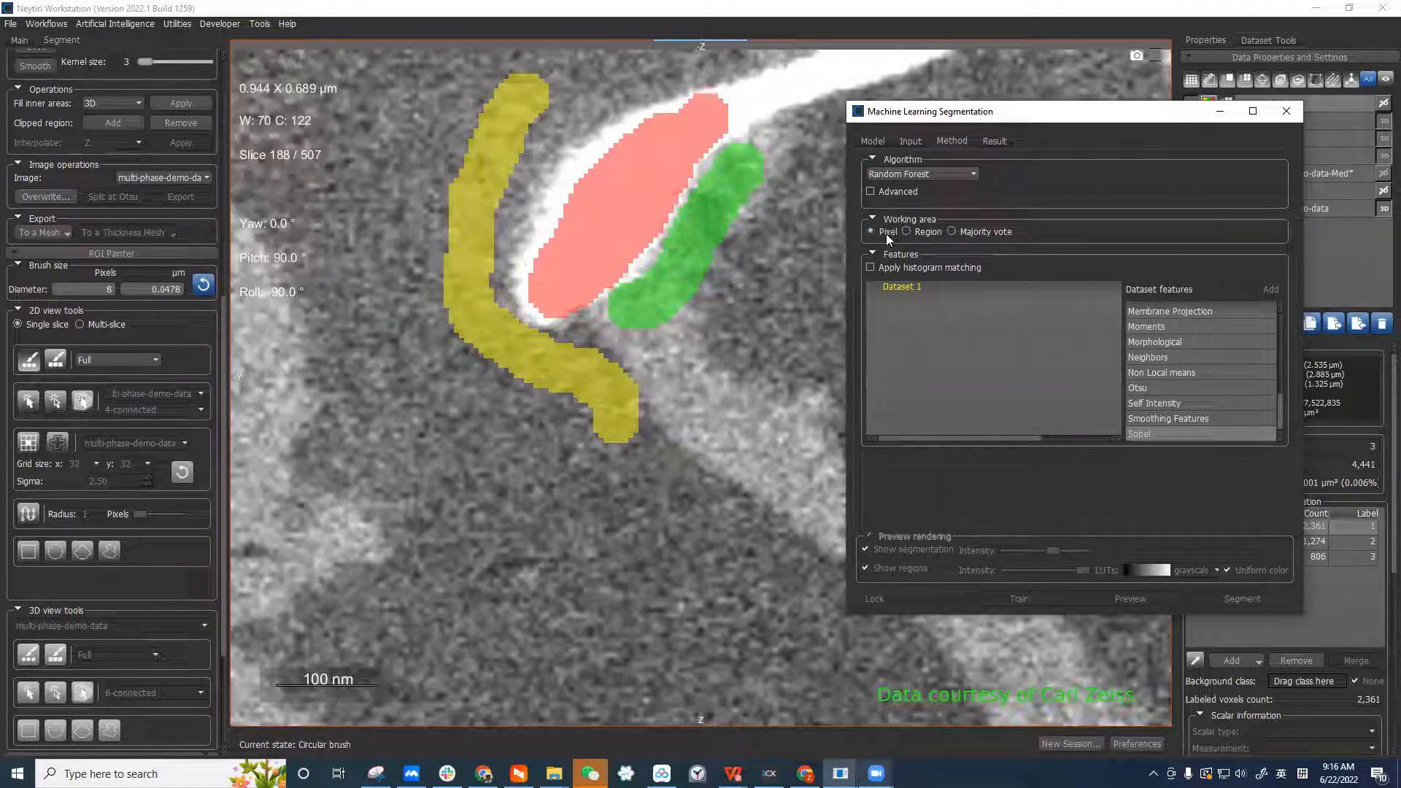
Set the working area to Region and compute Watershed On Grid regions from multi-phase-demo-data
click(924, 233)
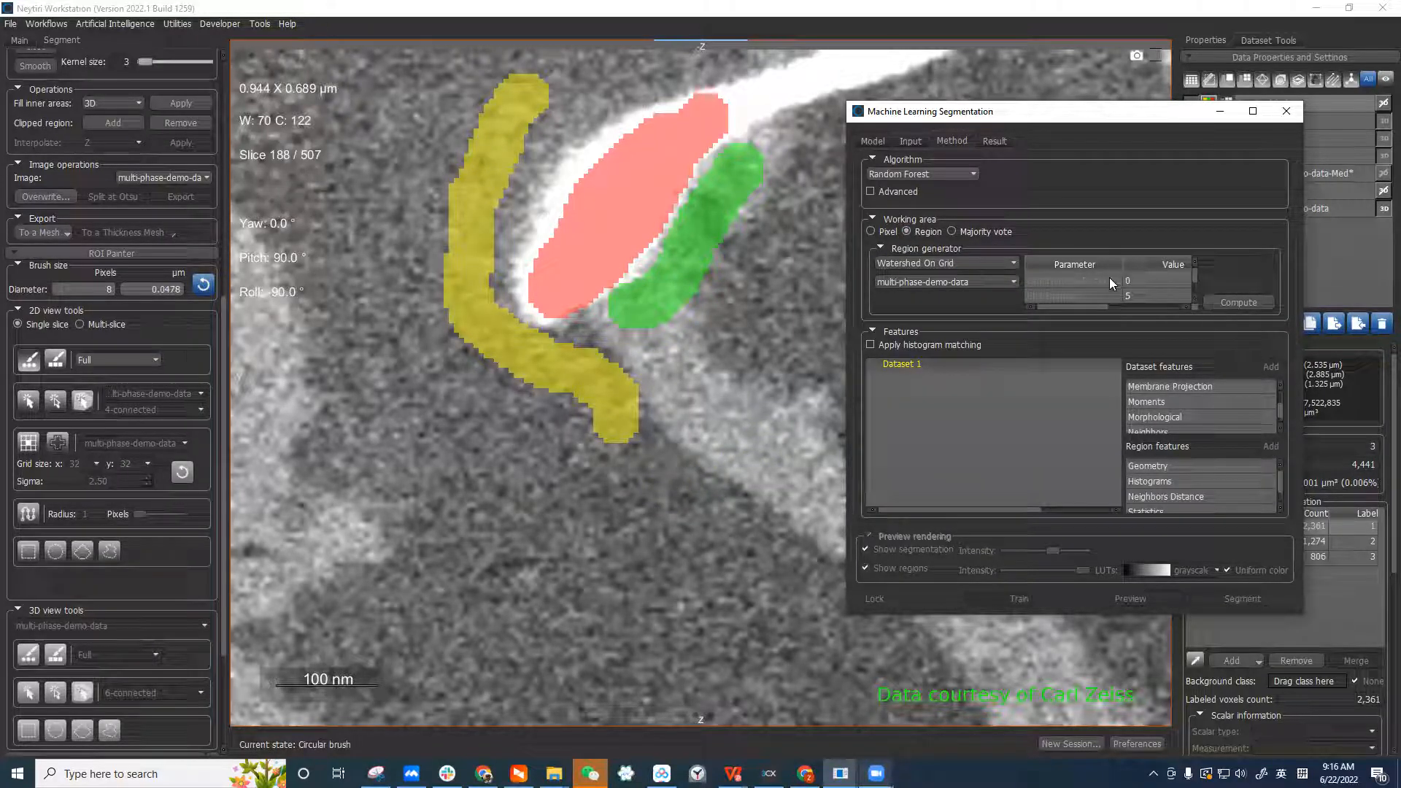
scroll(1093, 286, down, 1)
click(1237, 302)
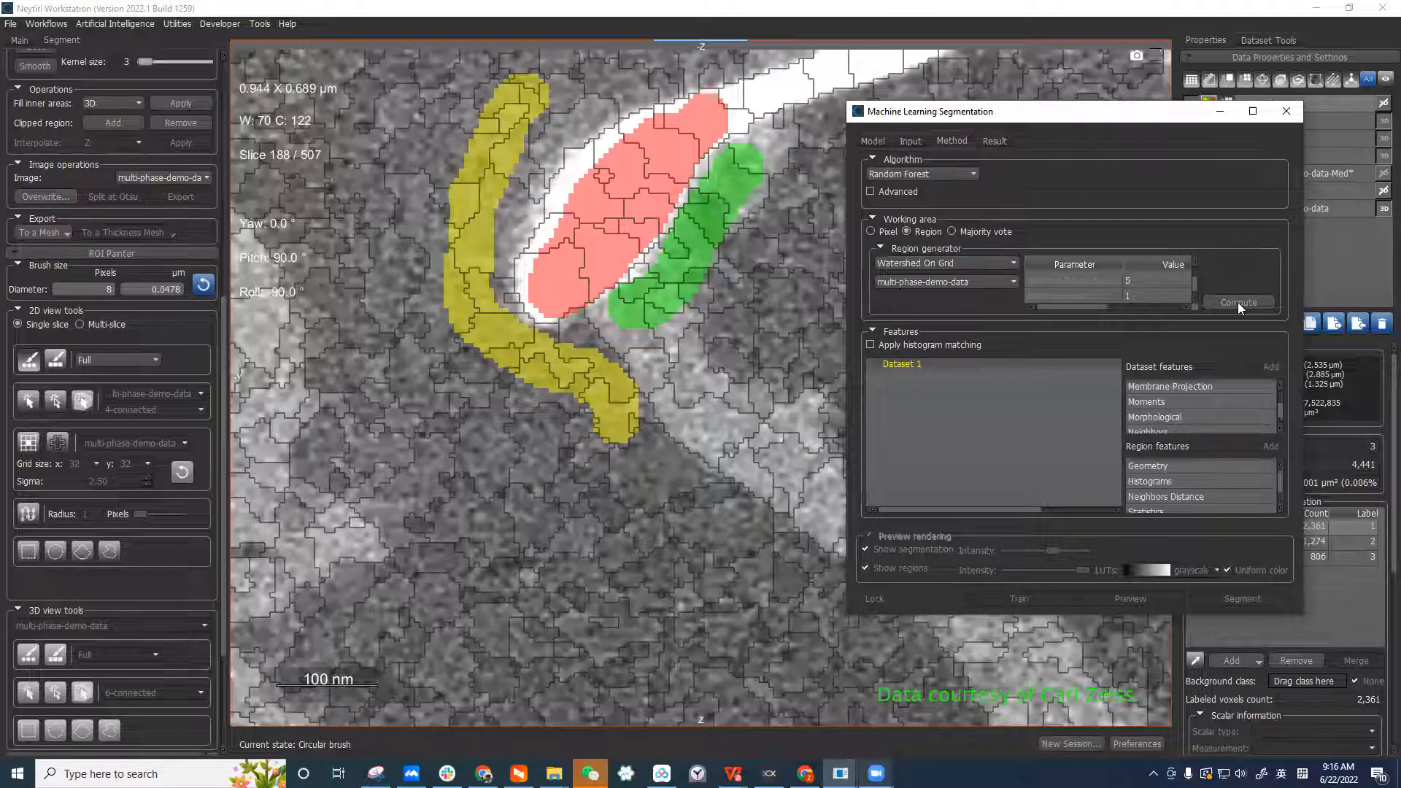
Set the grid spacing values of the Watershed On Grid region generator to 10 and recompute the regions
drag(1127, 122, 1216, 116)
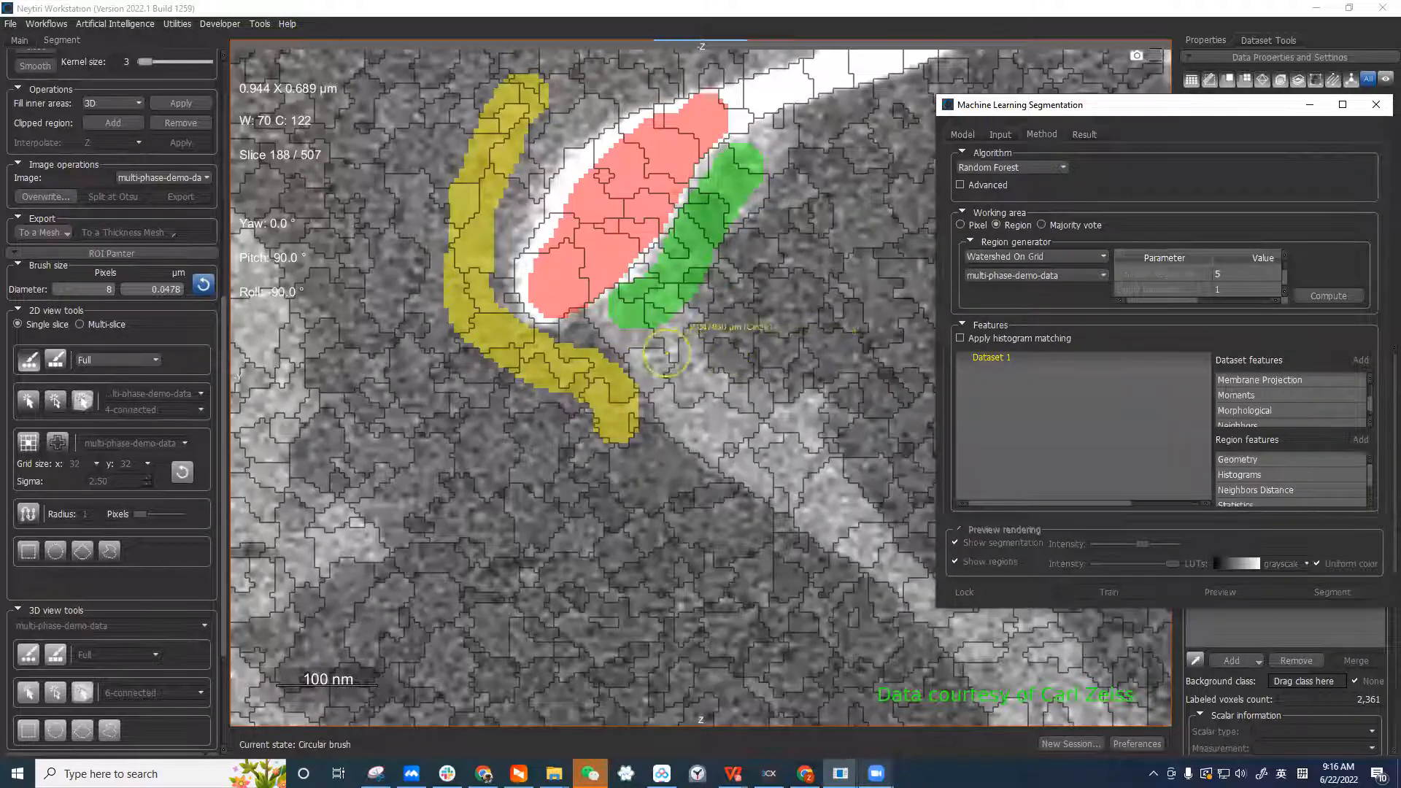
scroll(690, 280, up, 5)
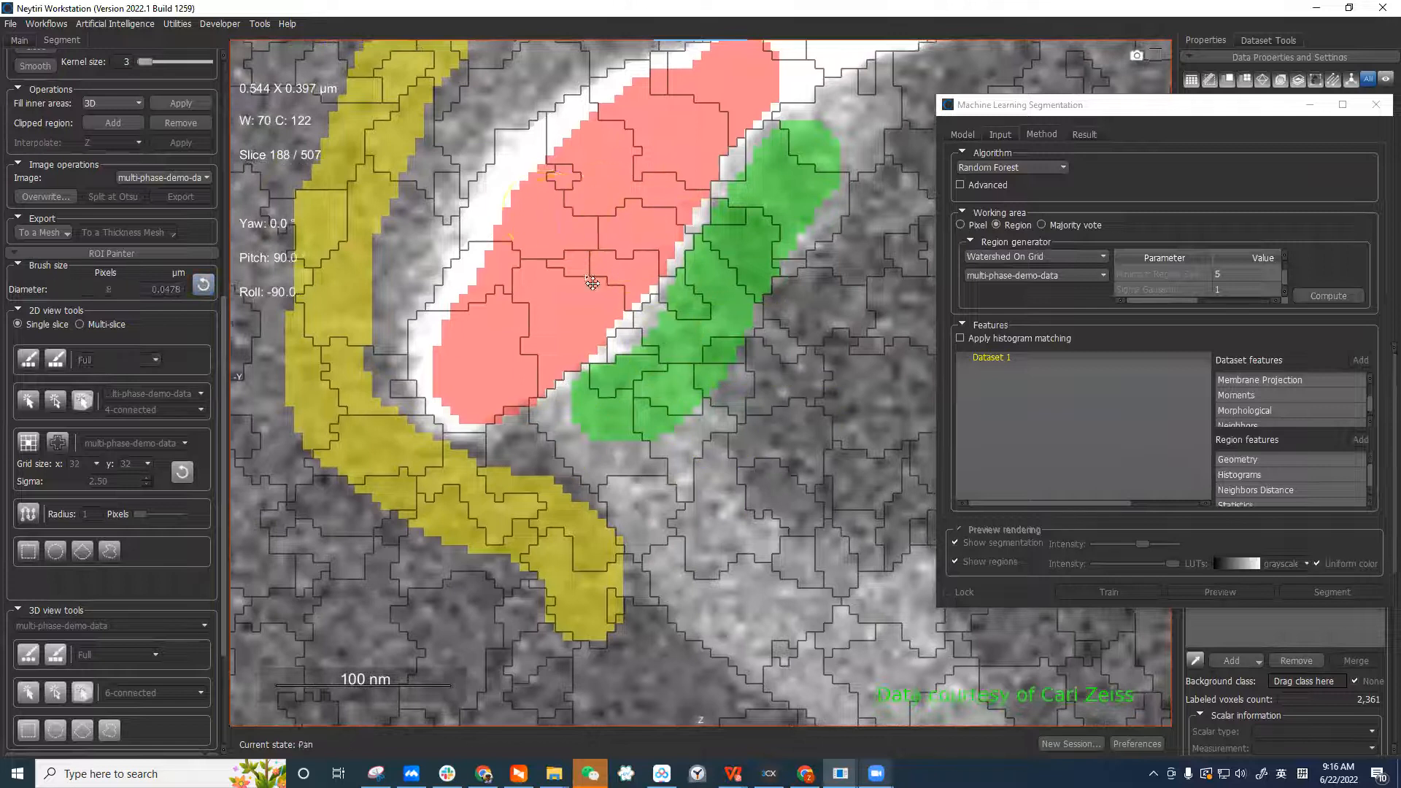
middle_drag(567, 166, 556, 243)
middle_drag(738, 531, 637, 421)
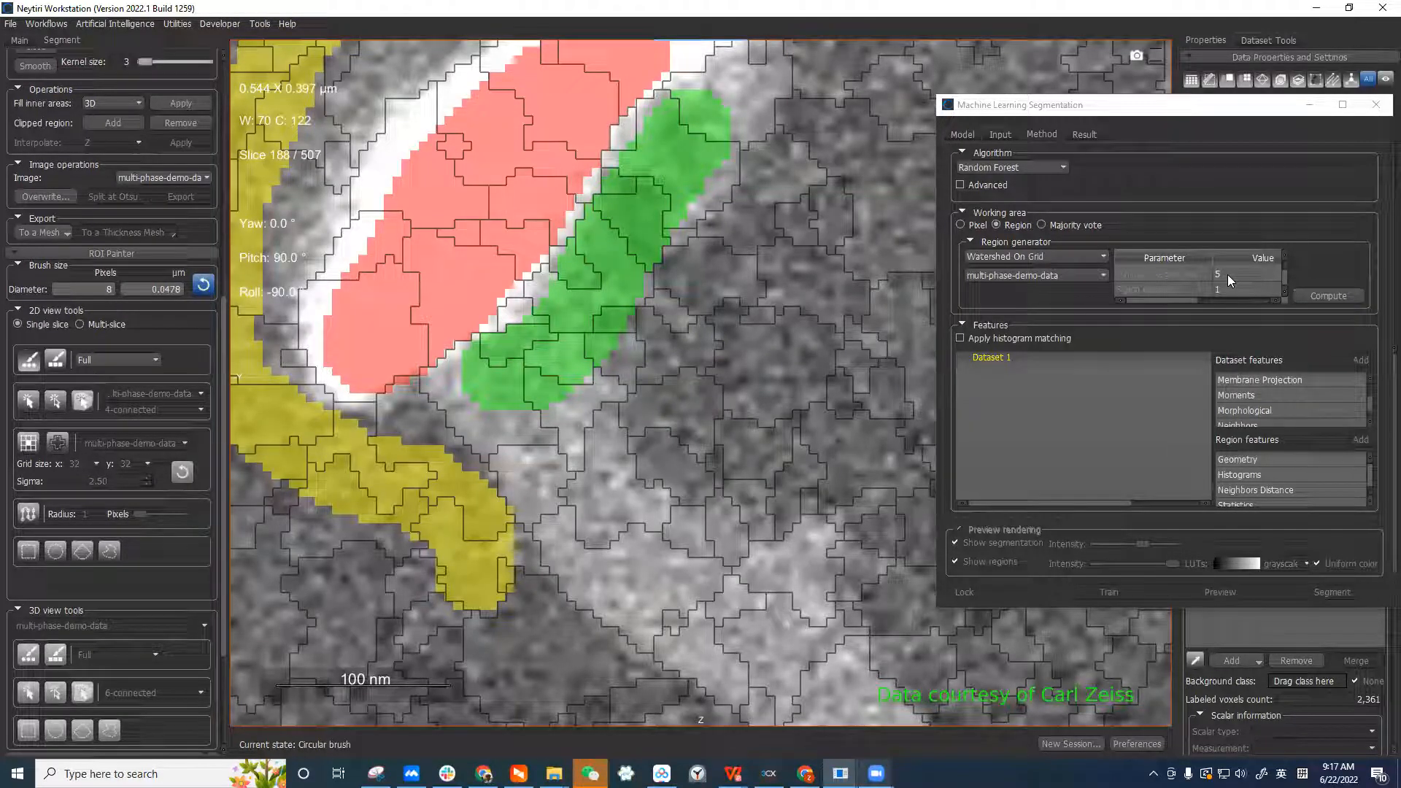
drag(1283, 273, 1283, 267)
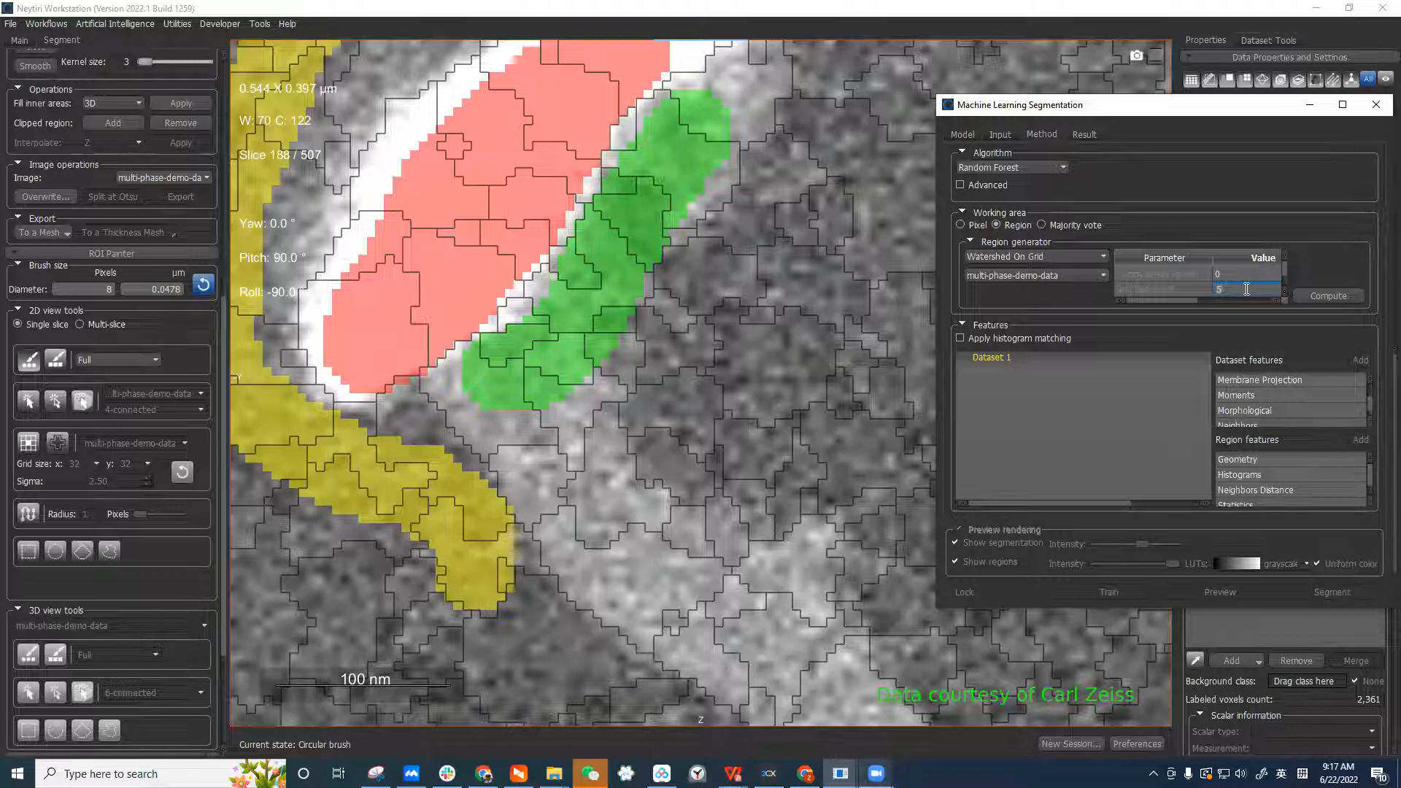
text(0)
key(Return)
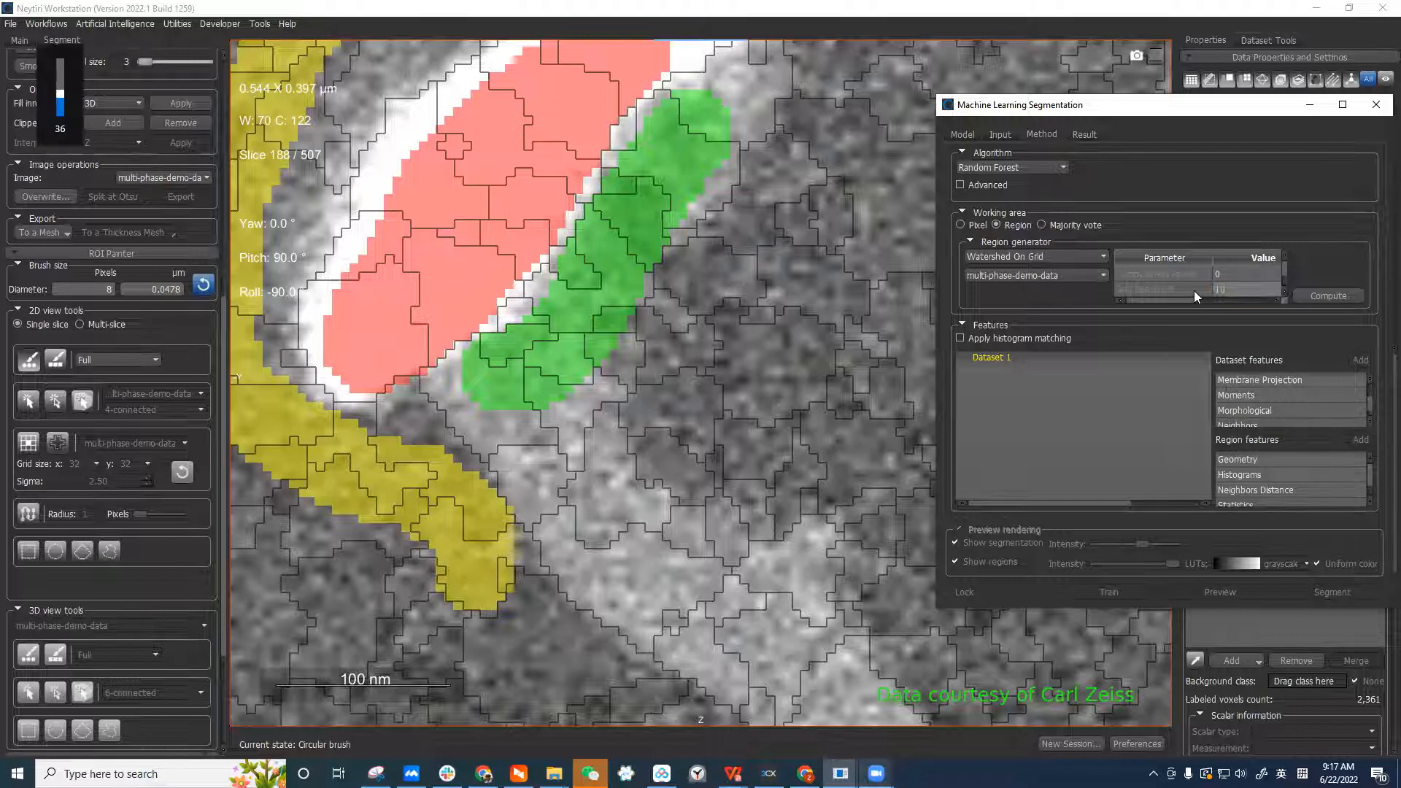
click(1286, 294)
click(1286, 293)
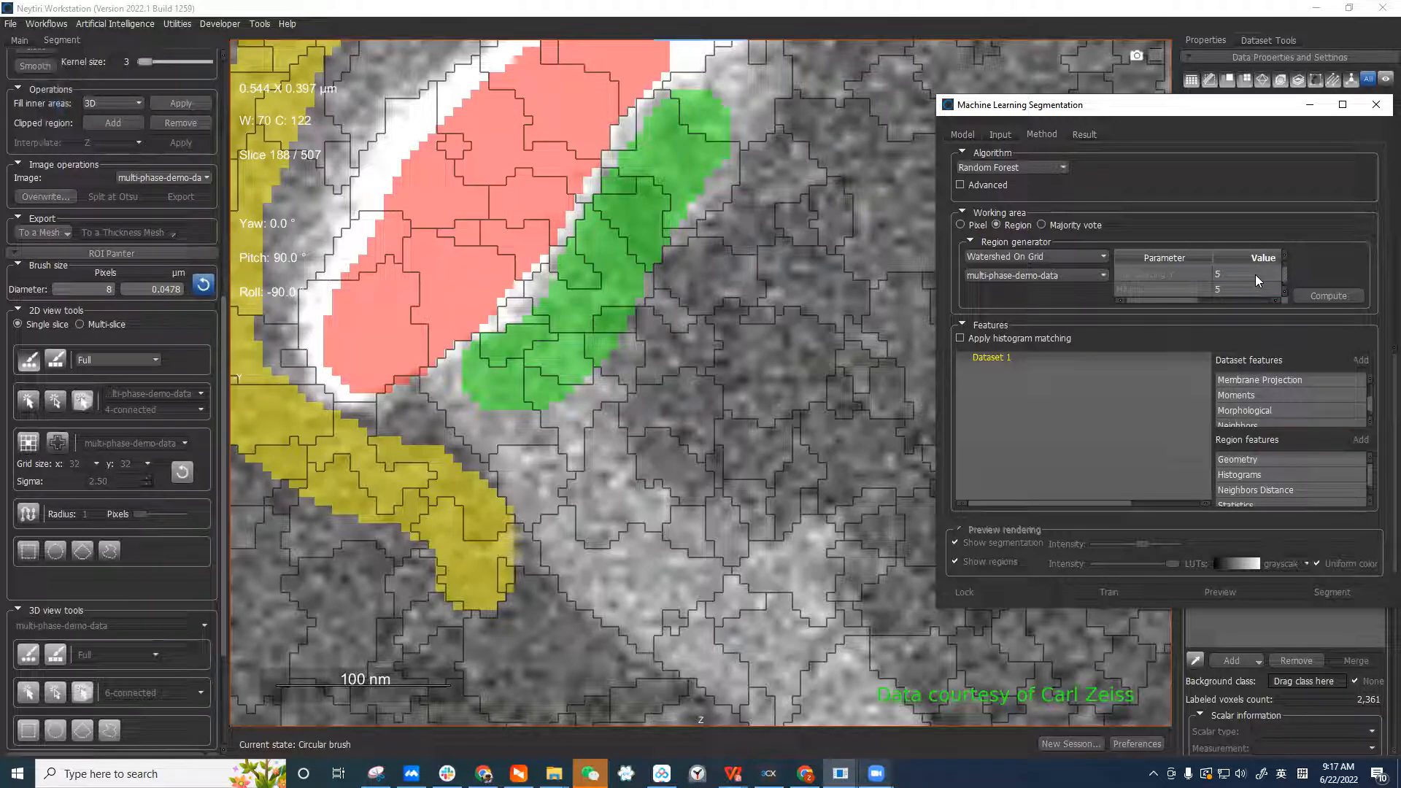
text(10)
key(Return)
click(1333, 295)
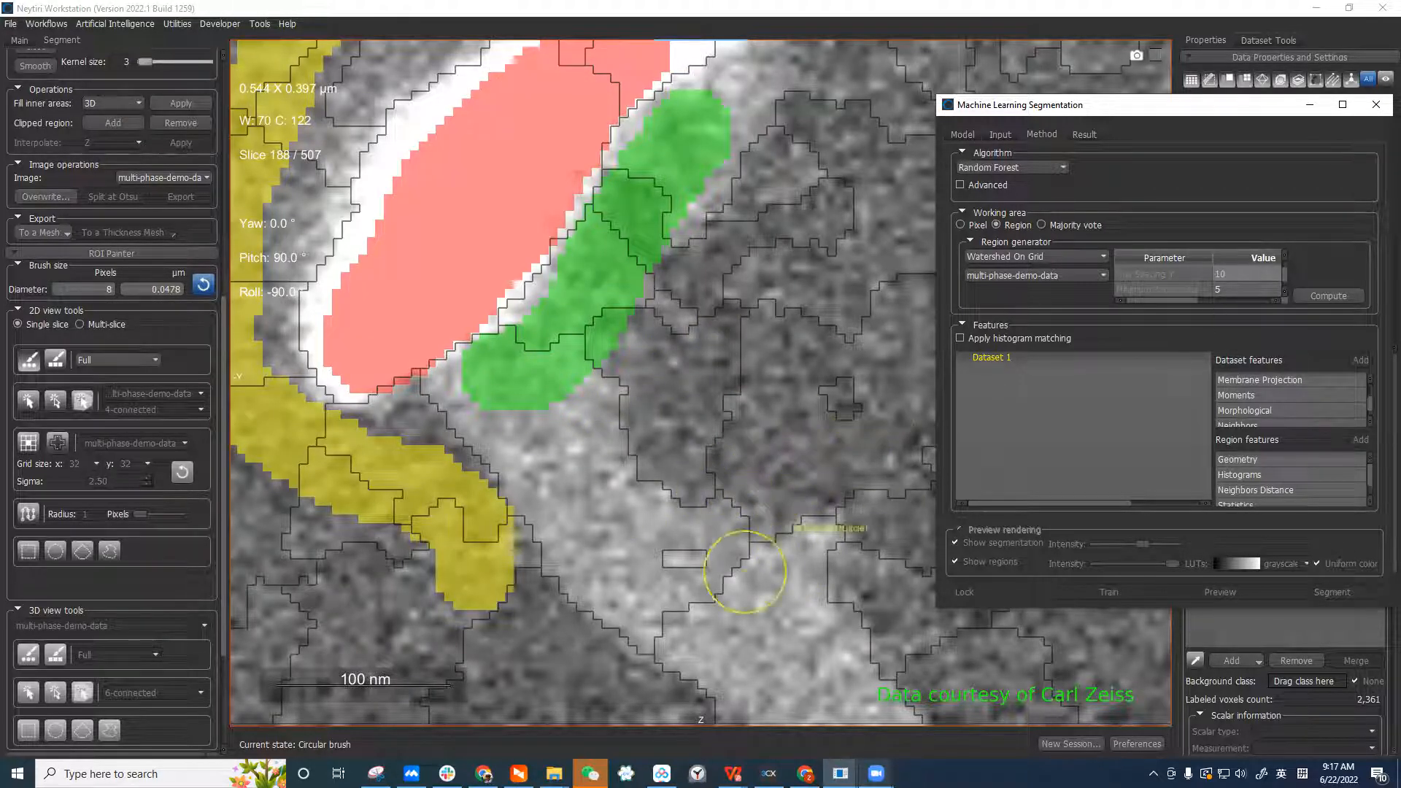
Set the Watershed On Grid spacing values back to 5 and recompute the regions
double_click(1240, 274)
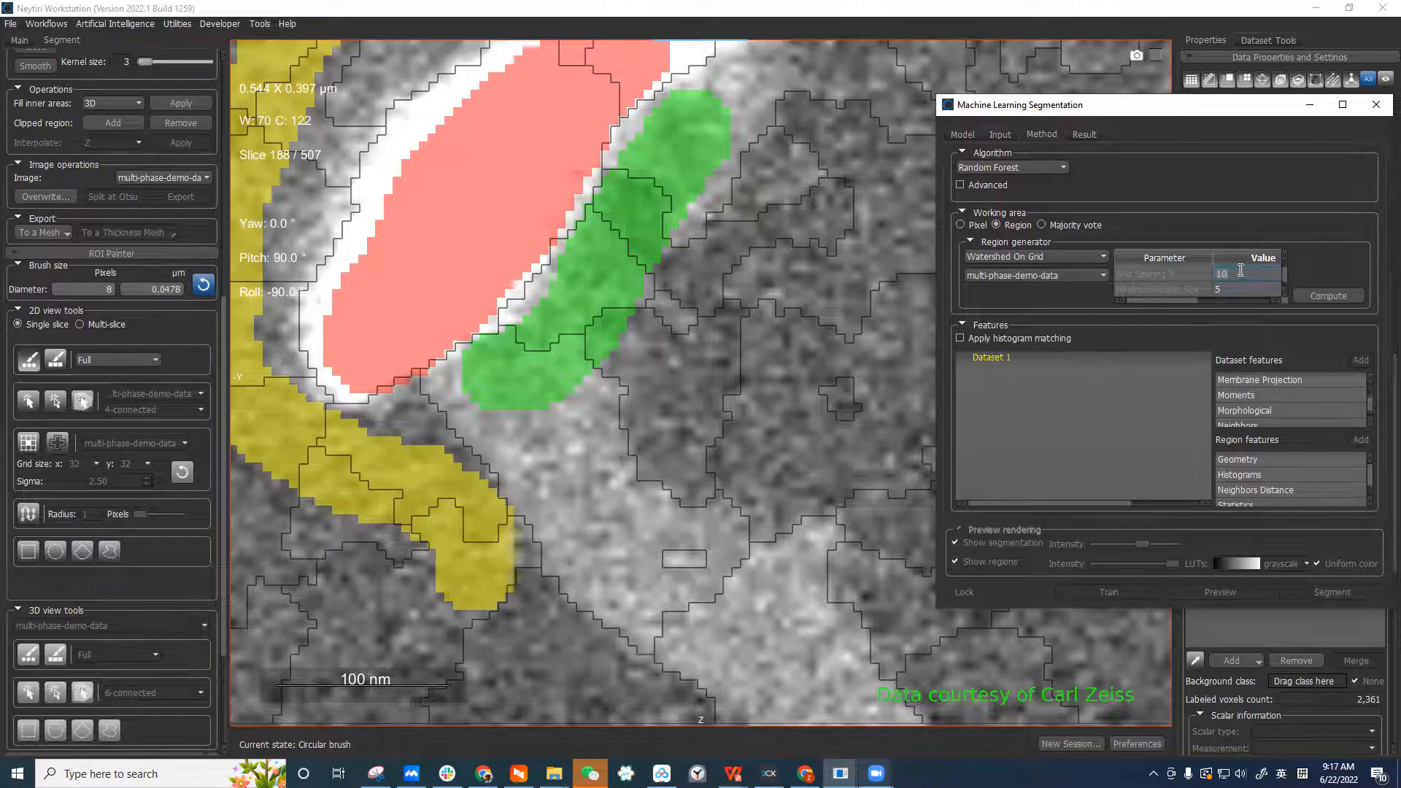
text(5)
scroll(1188, 274, down, 1)
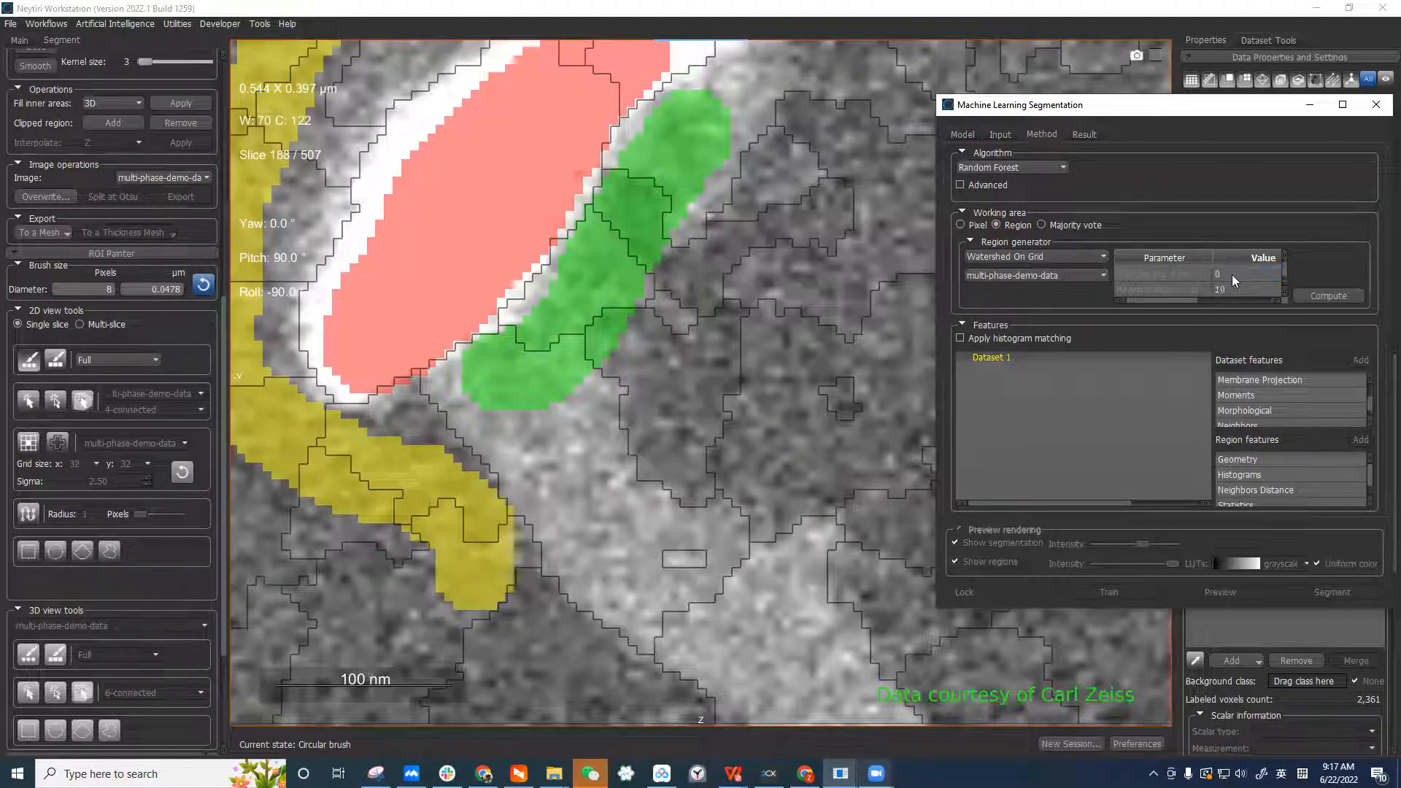
double_click(1241, 289)
text(5)
click(1346, 301)
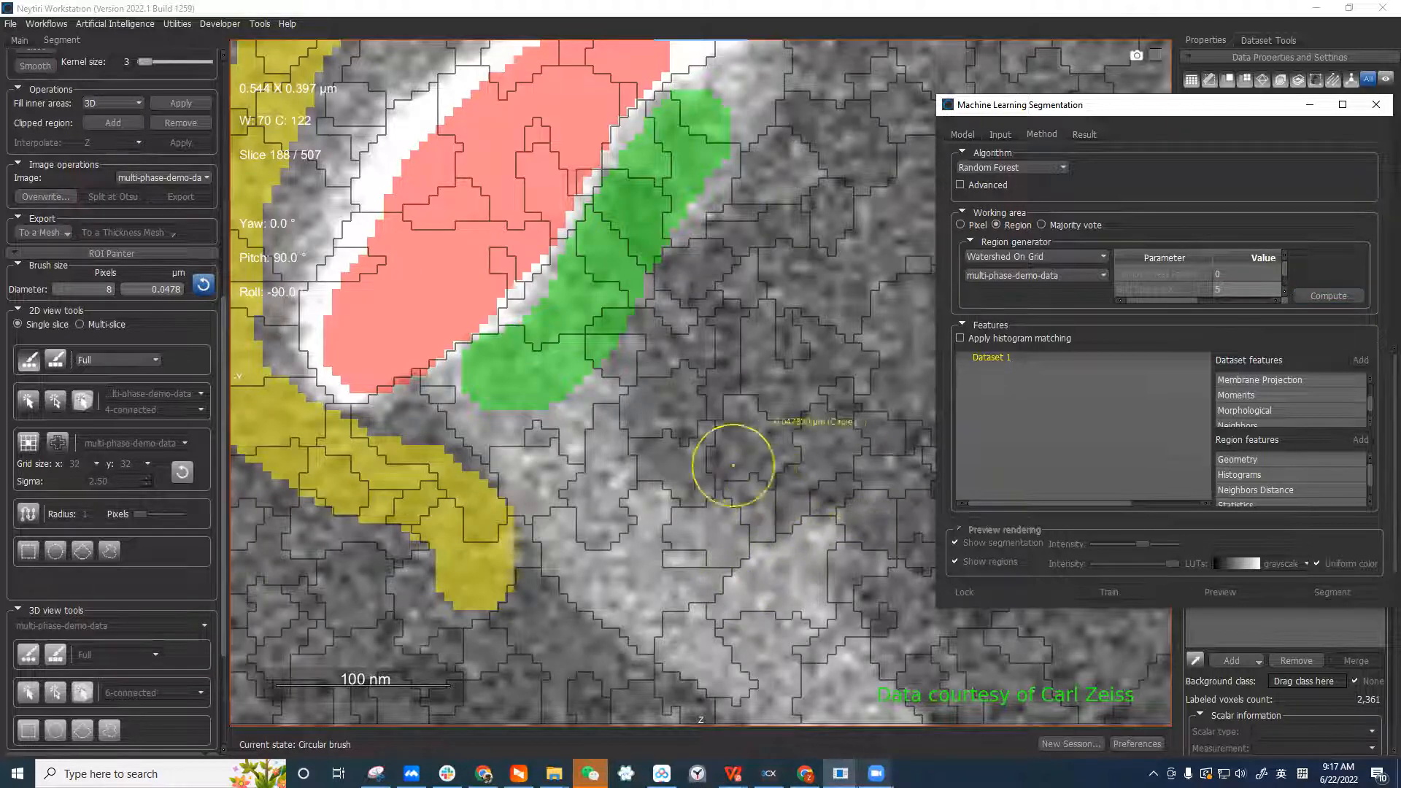
scroll(748, 423, down, 2)
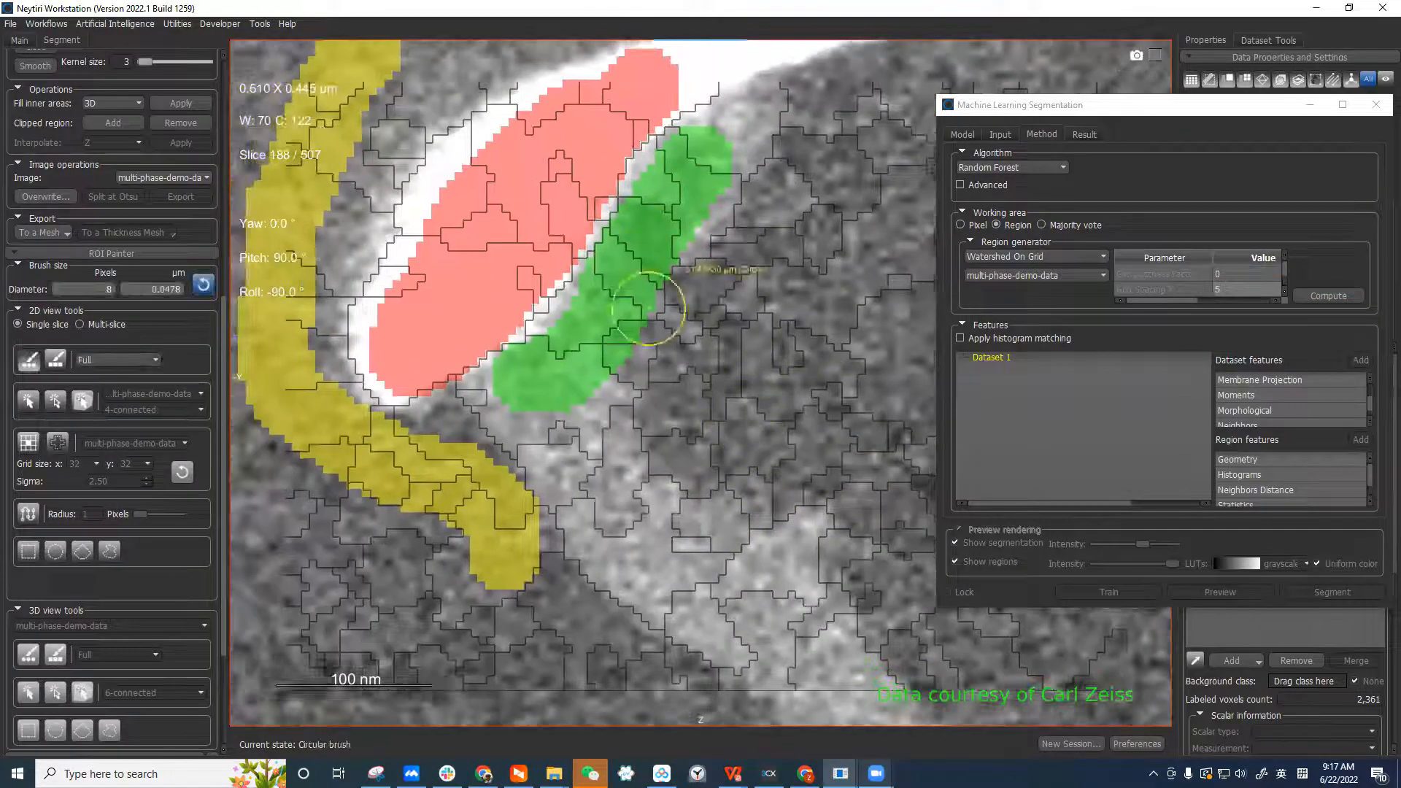
Move the machine learning window clear of the classes list and set the working area to Majority vote
click(1162, 106)
drag(1163, 106, 1024, 73)
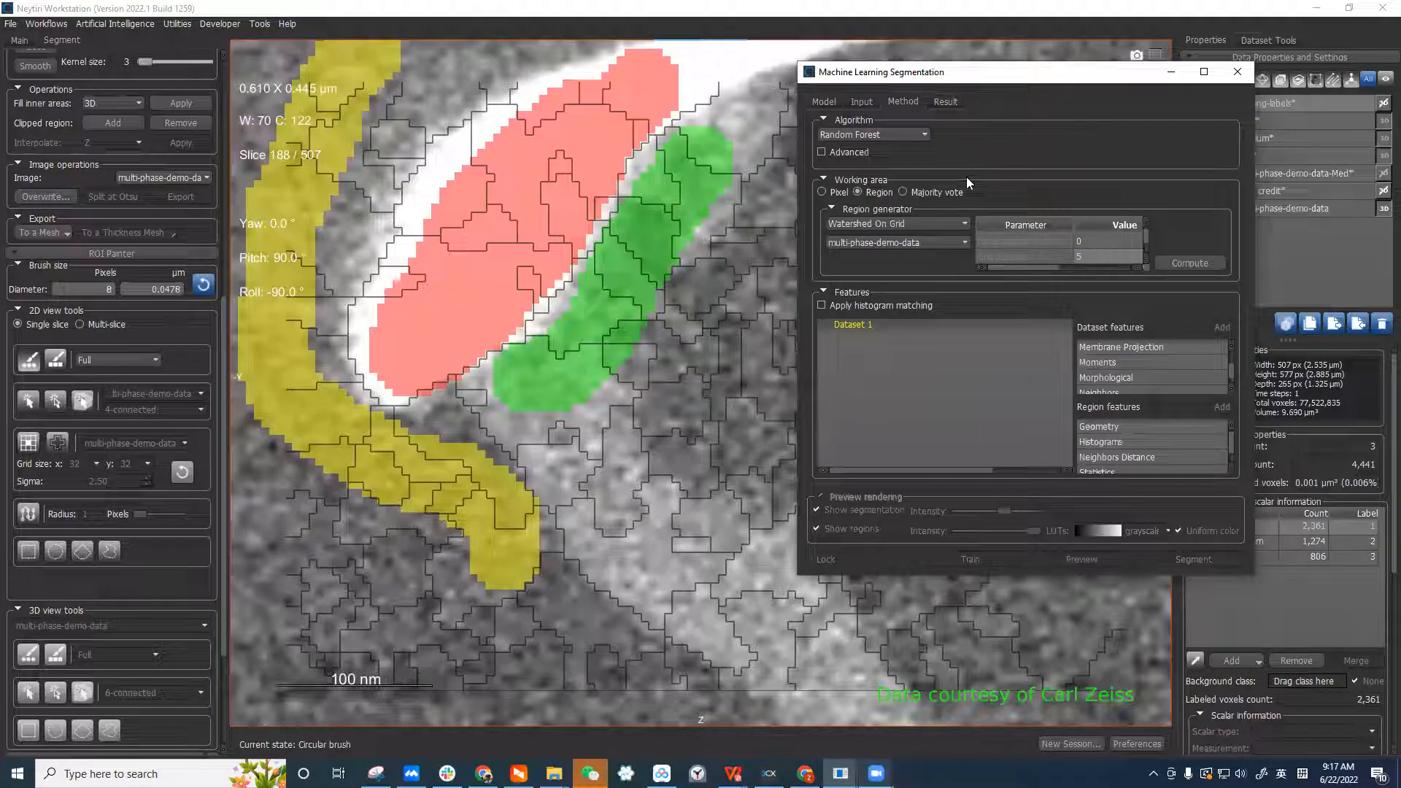
click(934, 192)
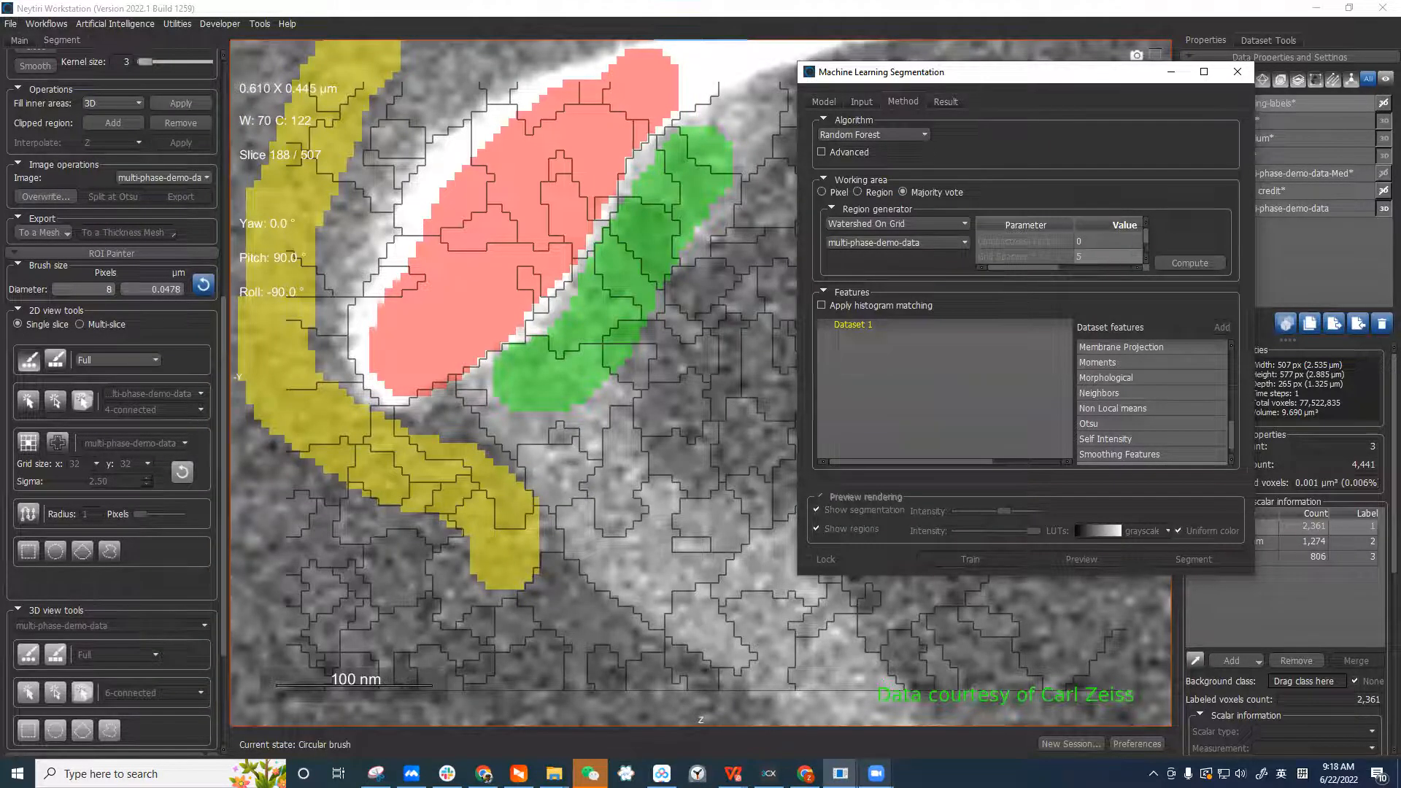
click(557, 384)
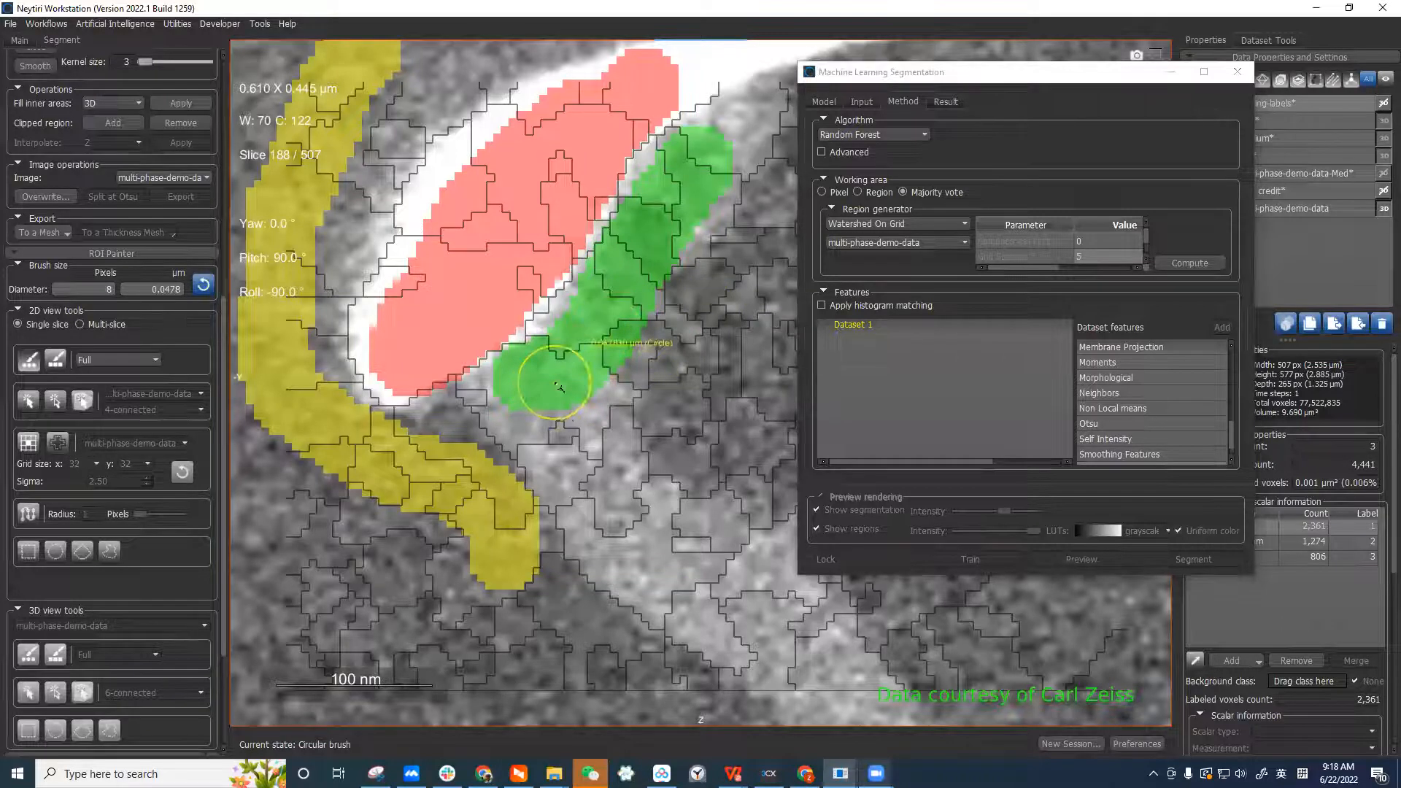
scroll(557, 385, up, 2)
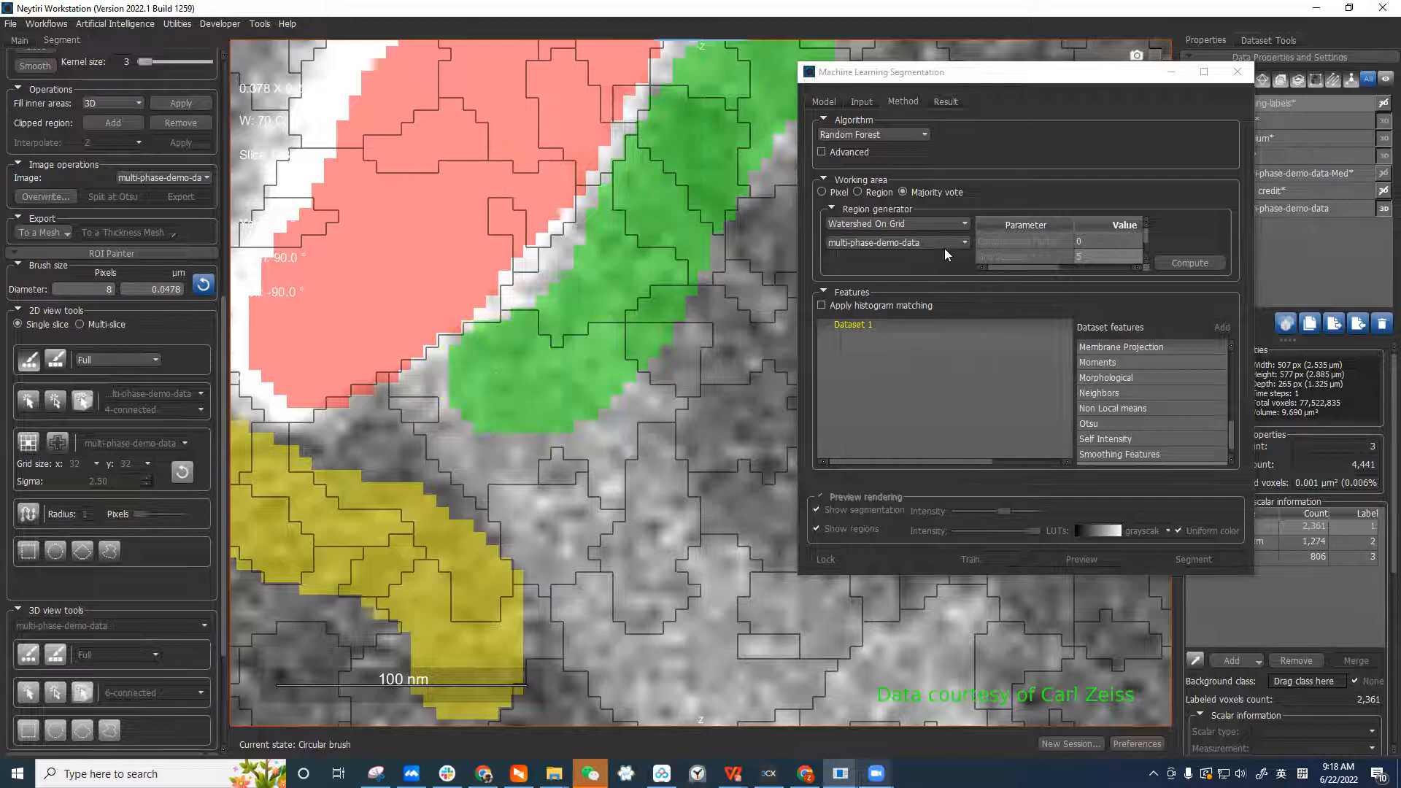
Add the Sobel and Neighbors dataset features to Dataset 1
click(908, 325)
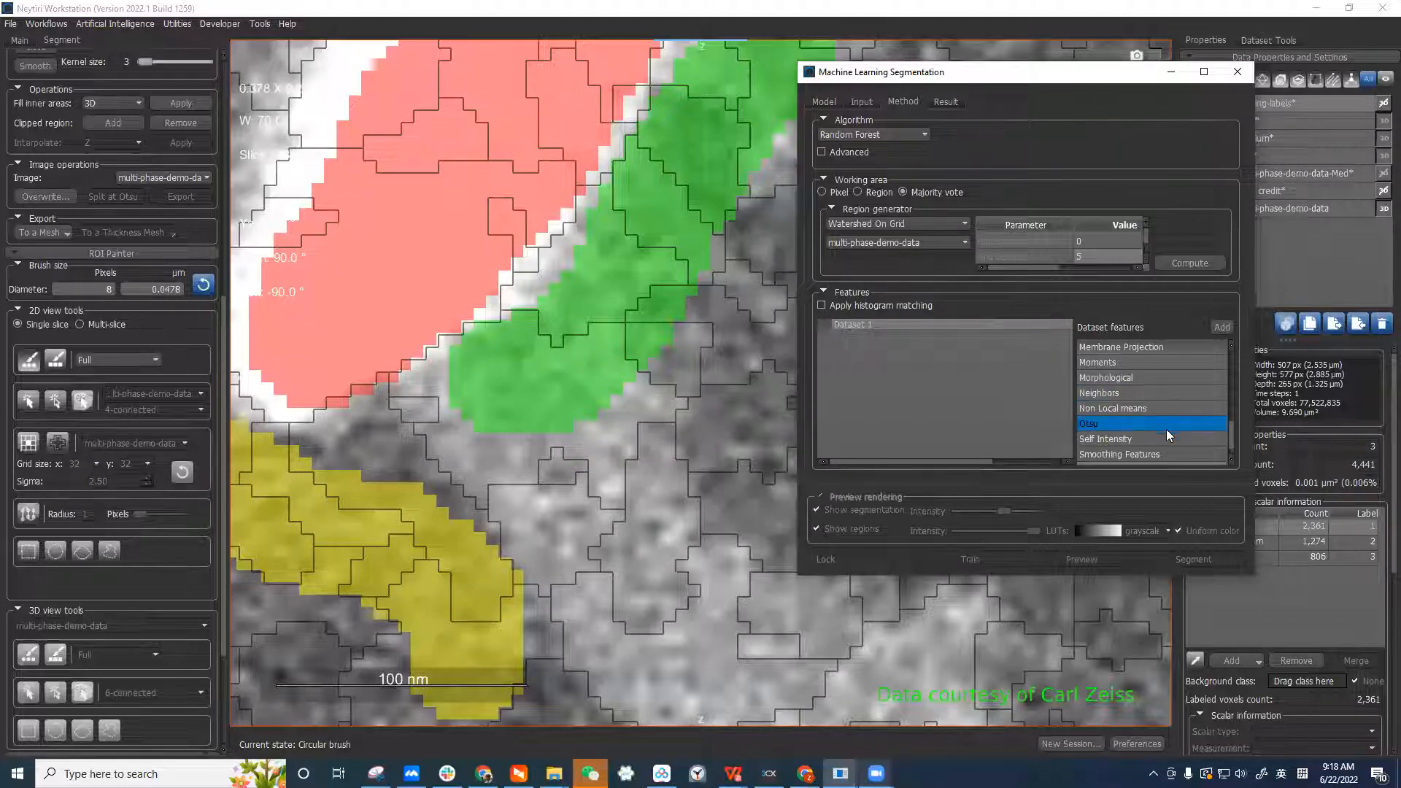
scroll(1165, 432, down, 1)
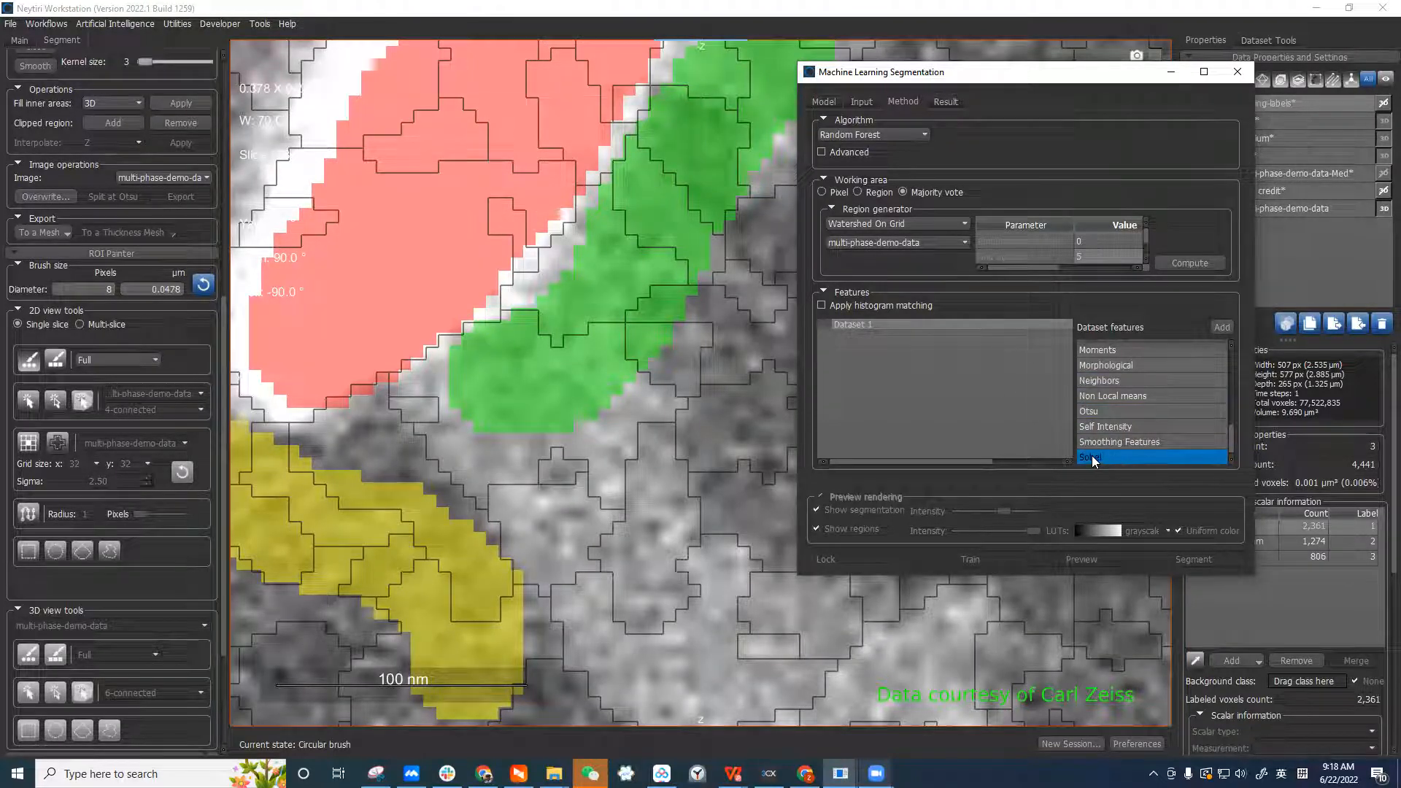
click(1117, 462)
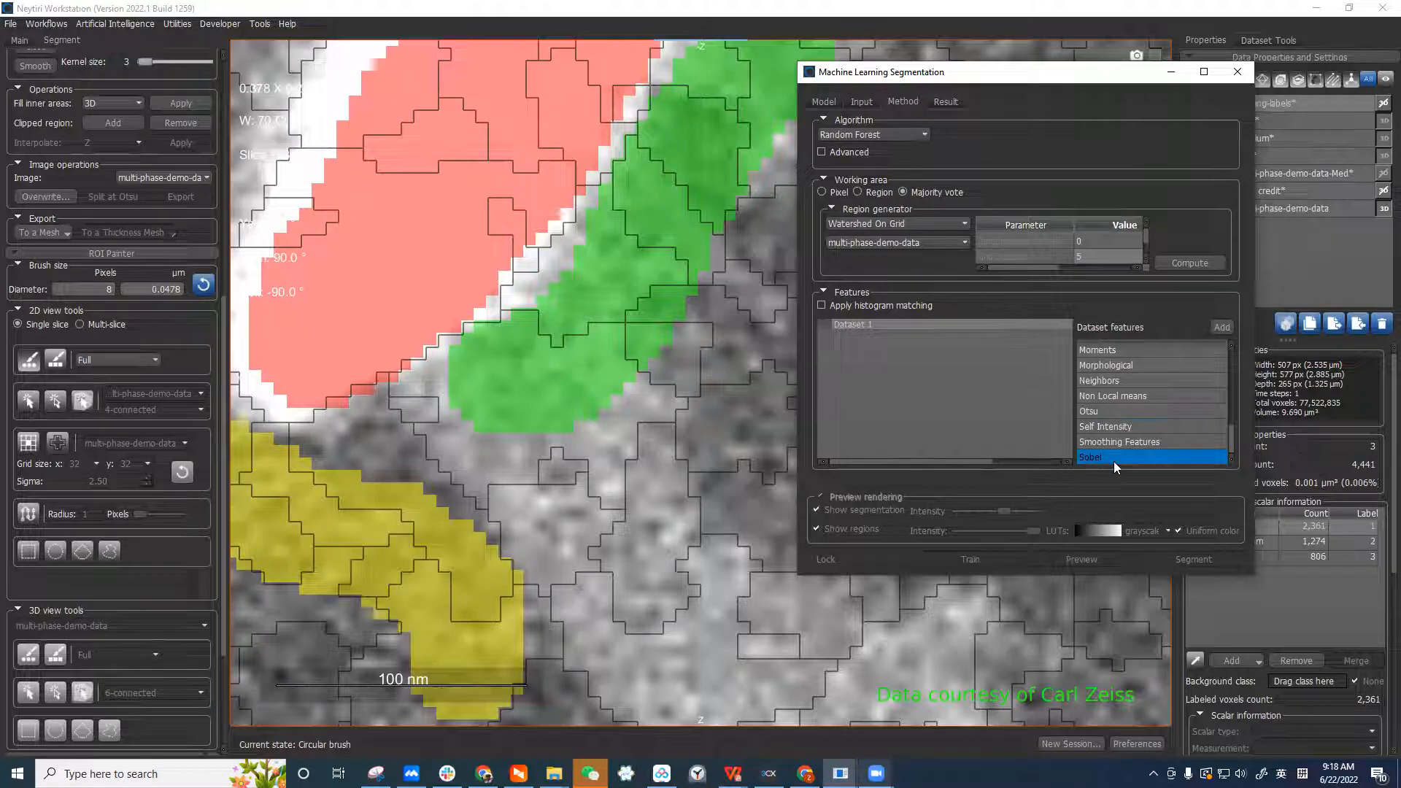
click(1224, 329)
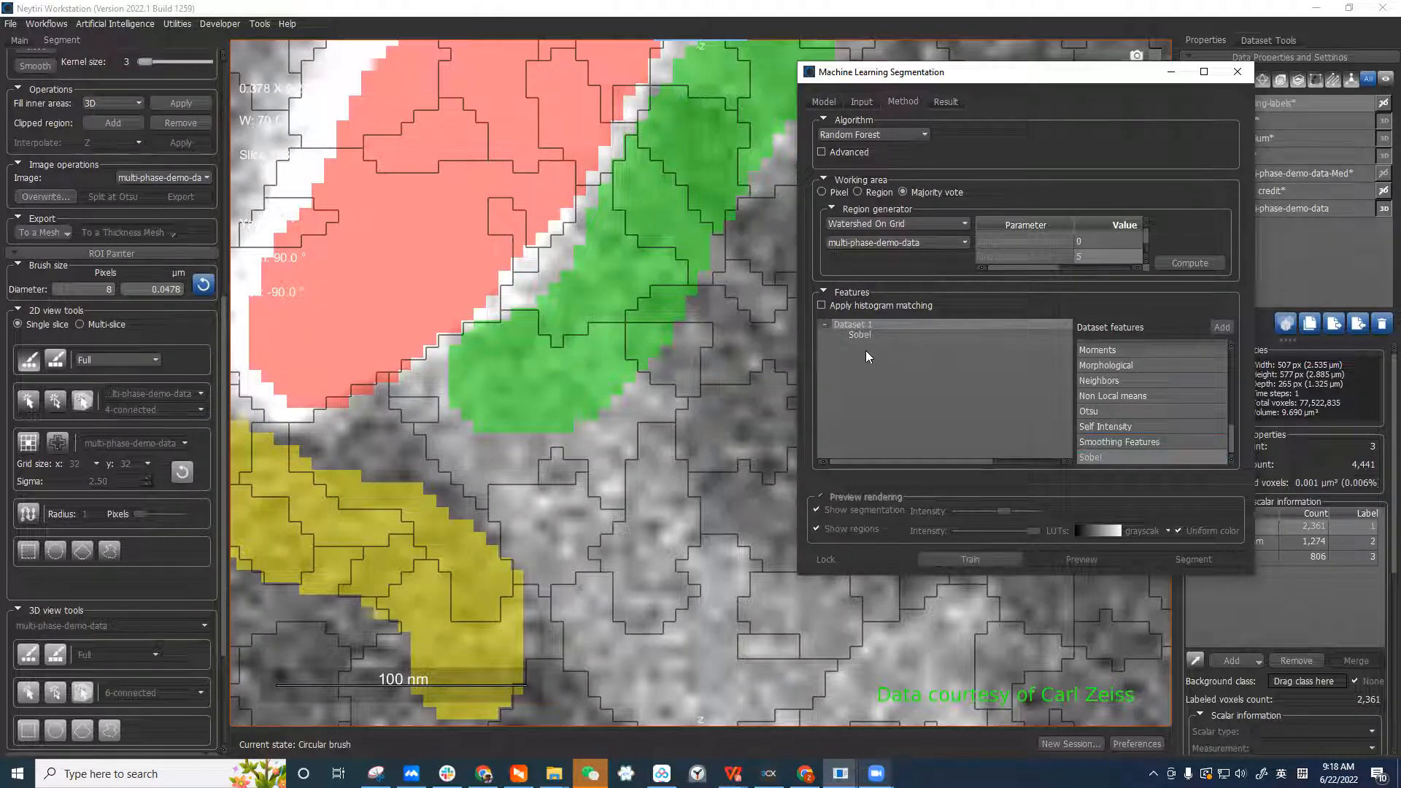
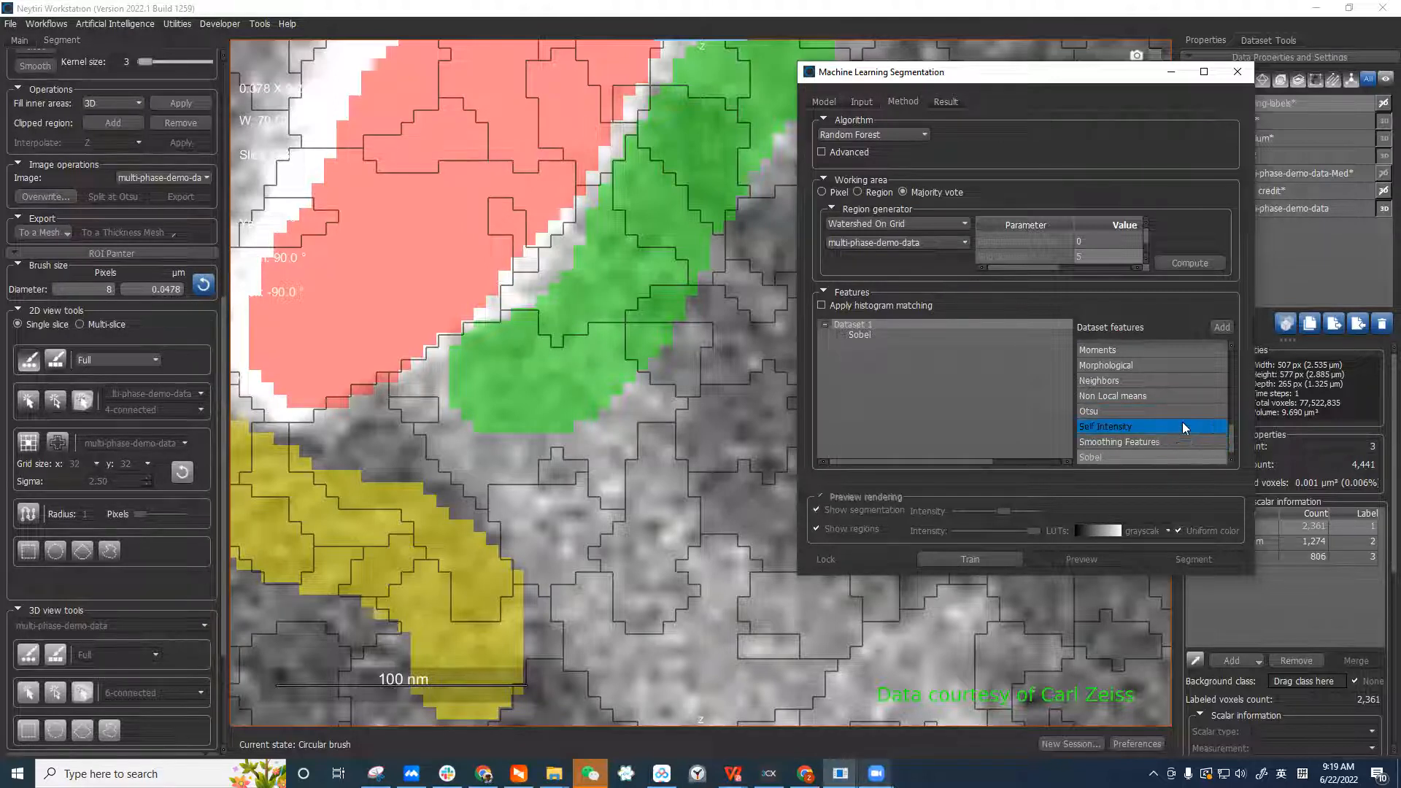
click(1186, 380)
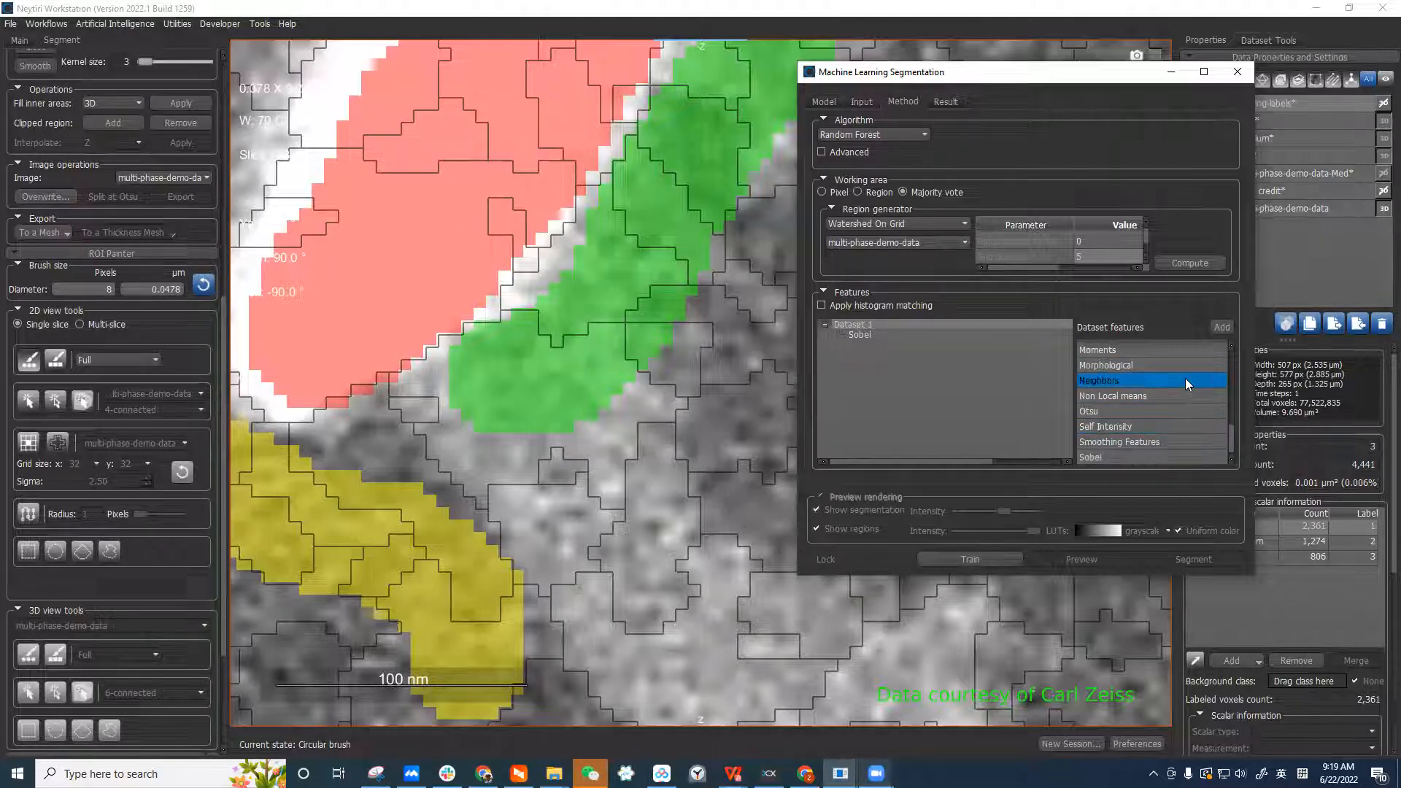
click(1222, 327)
click(880, 346)
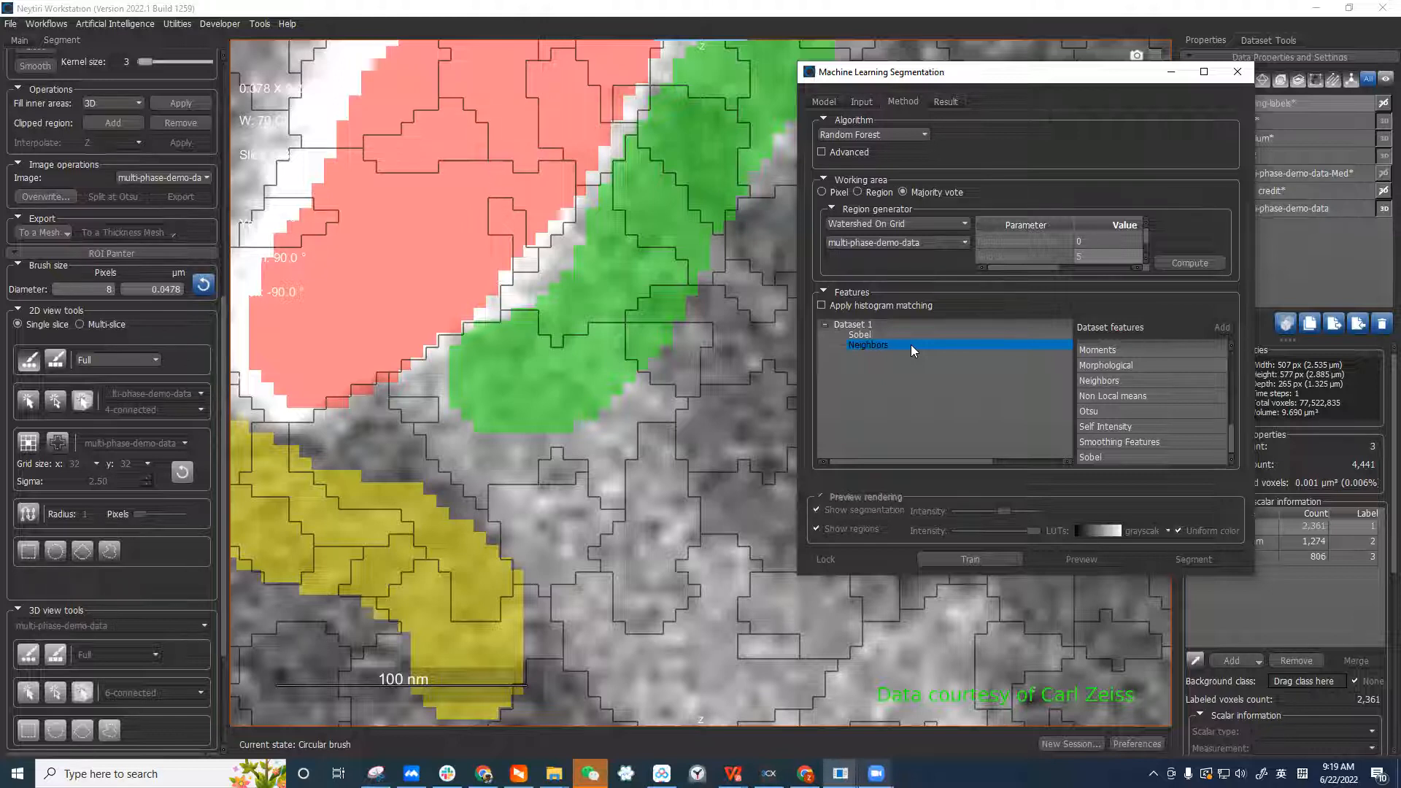
Add the Self Intensity and Moments dataset features to Dataset 1
click(1170, 410)
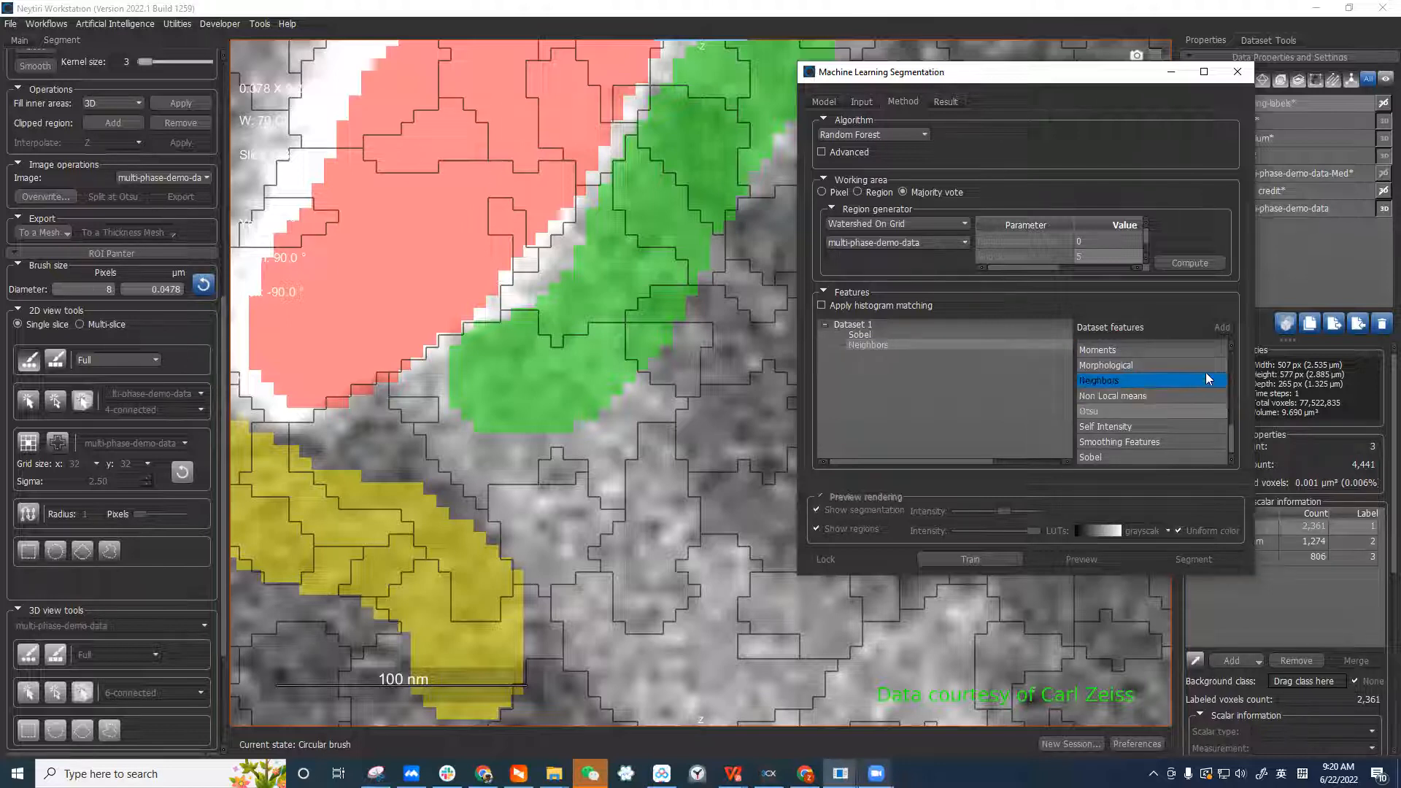
scroll(1172, 372, up, 2)
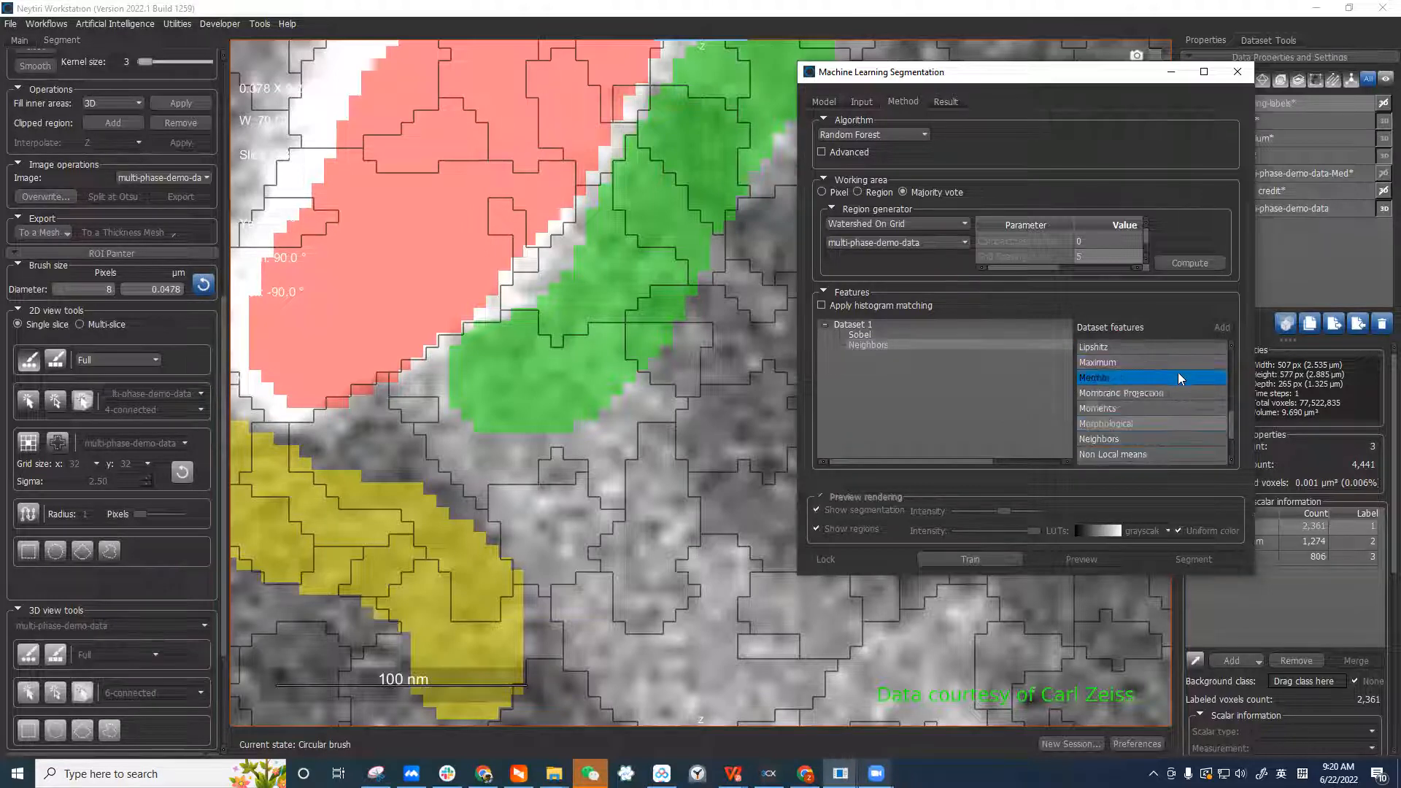
scroll(1174, 394, down, 2)
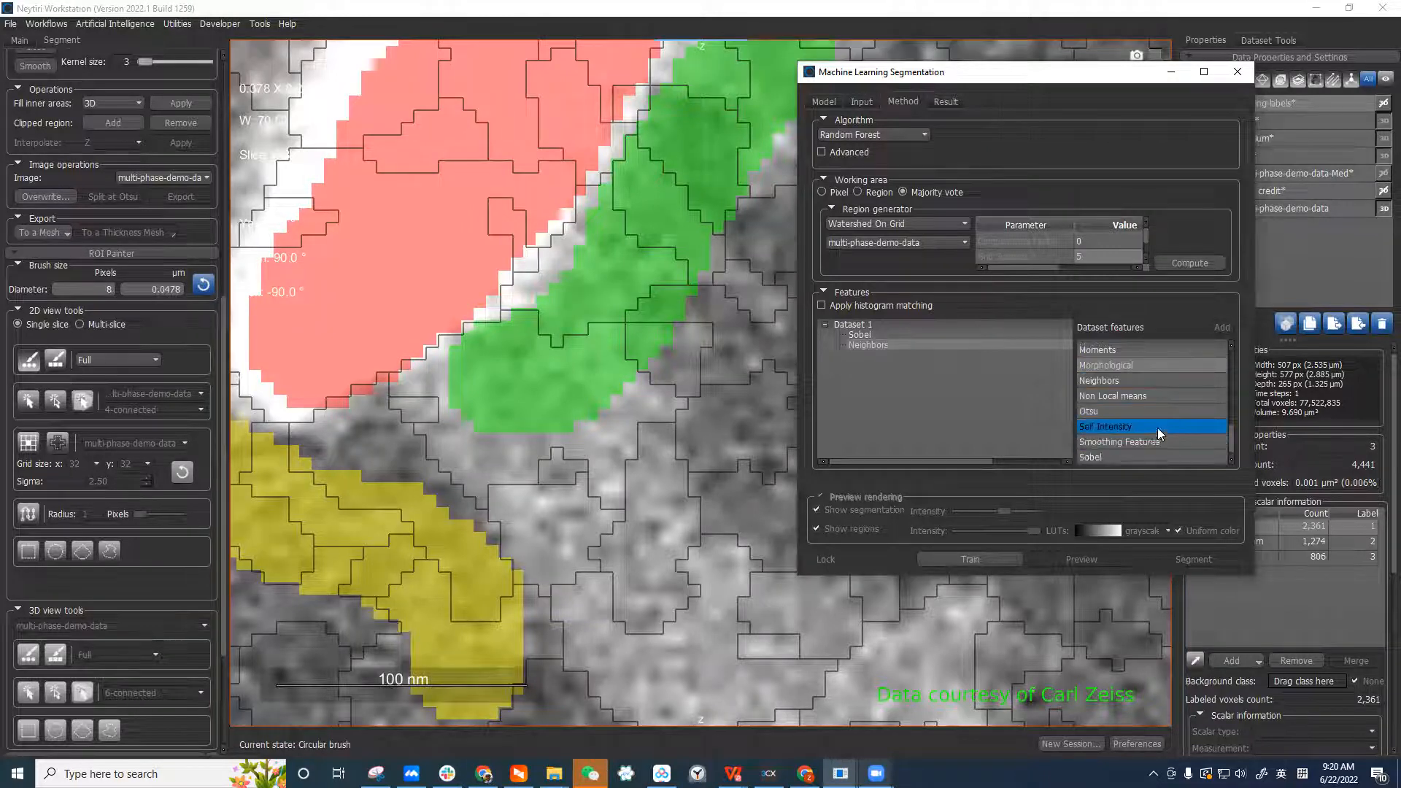
click(943, 325)
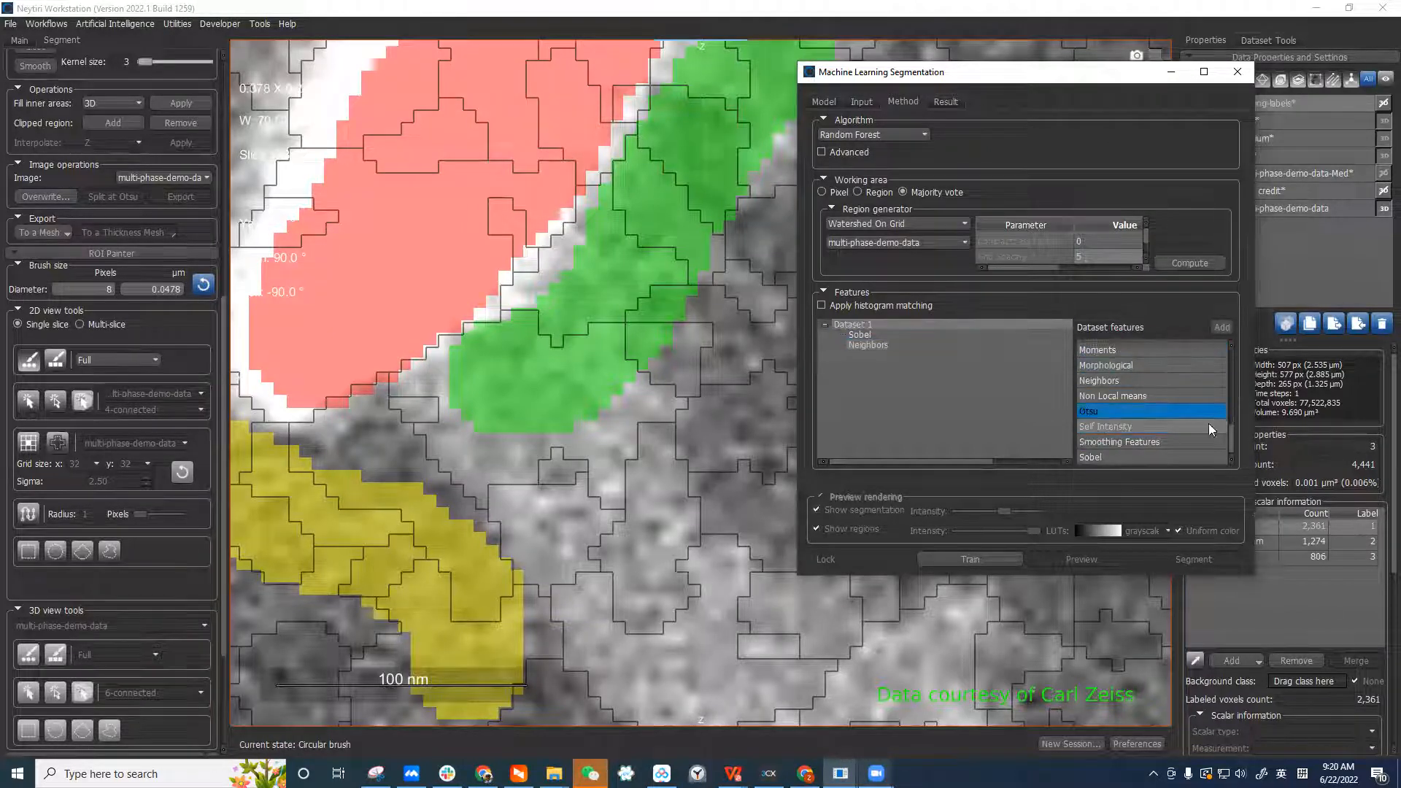
click(1222, 327)
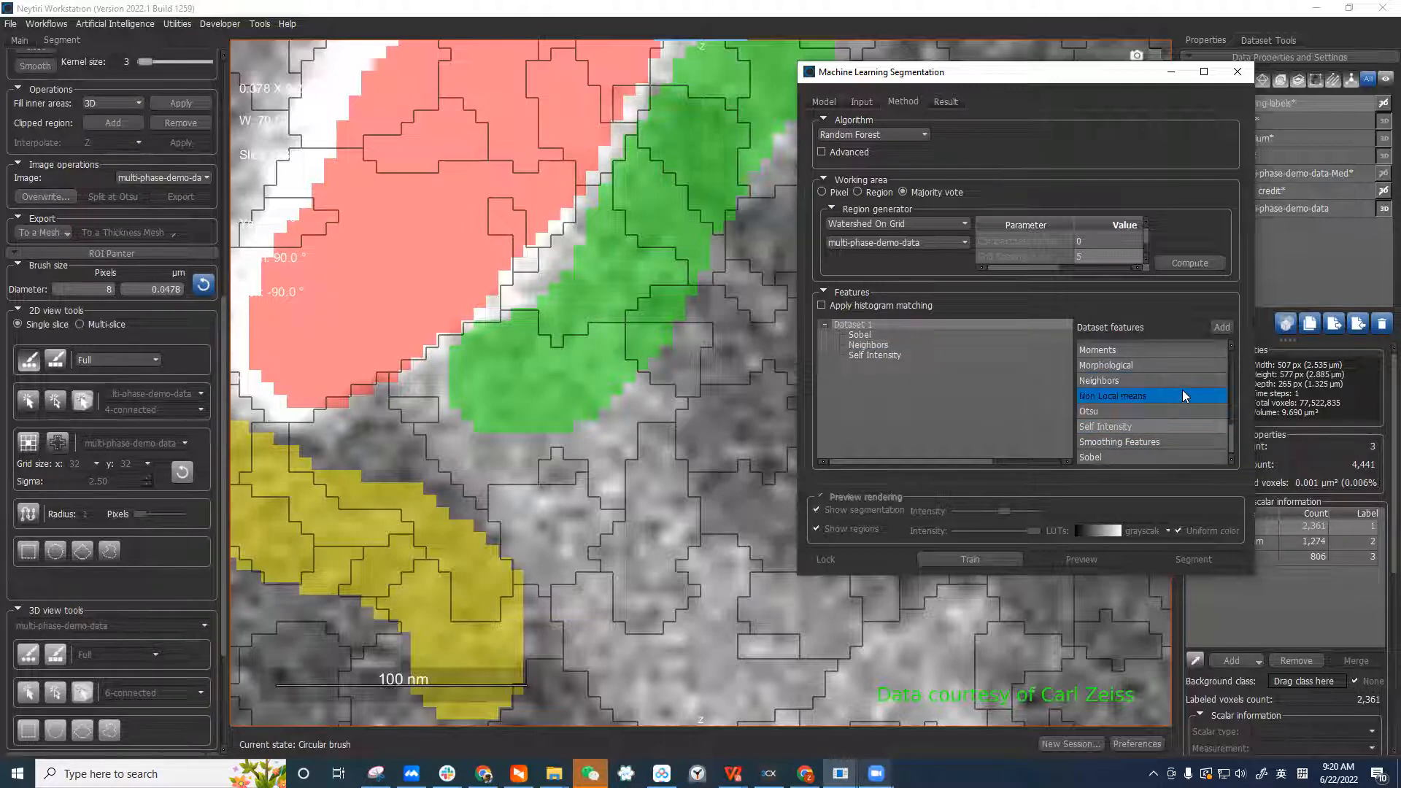
click(1199, 347)
click(1223, 328)
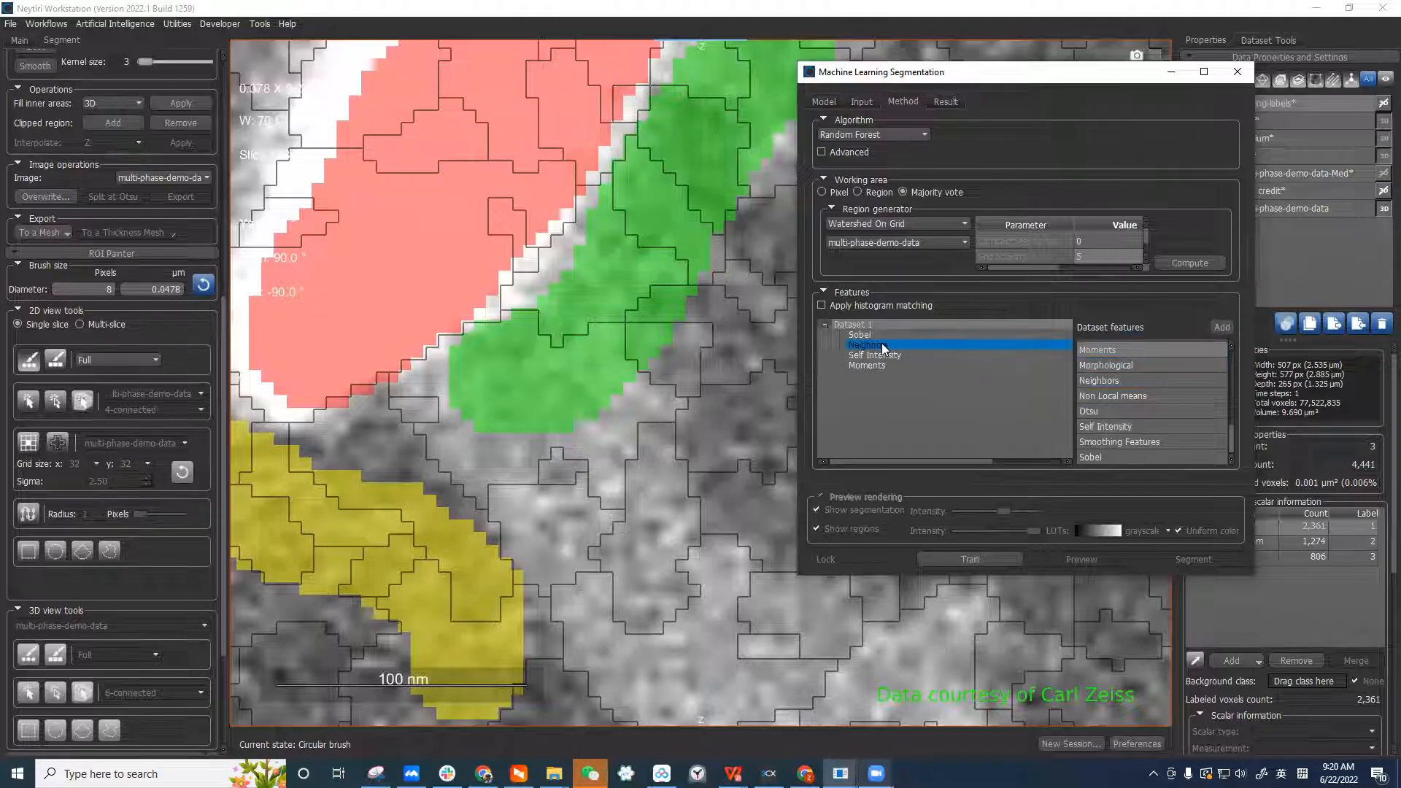
Train the Random Forest model on the painted labels and move its window clear of the slice view
mouse_move(905, 339)
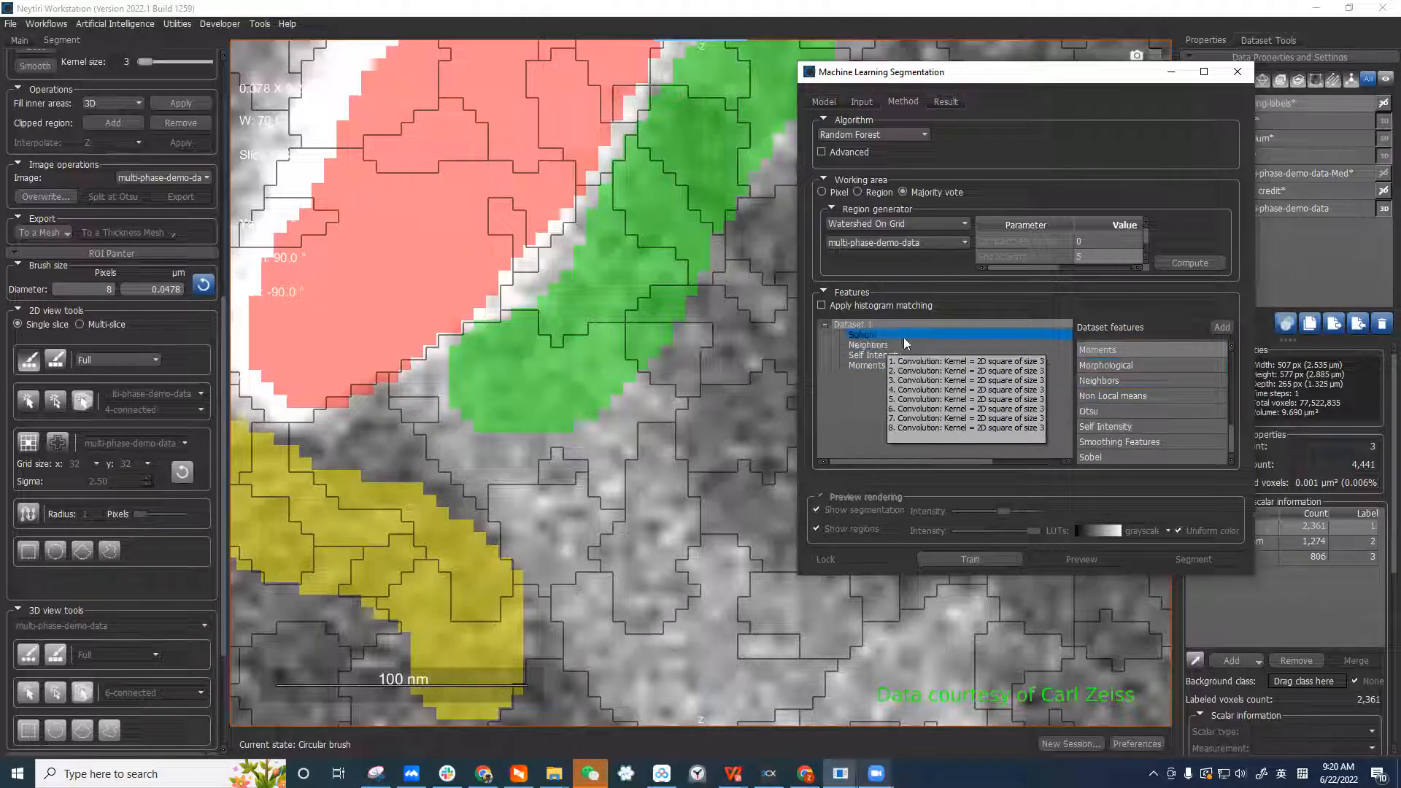
mouse_move(1147, 369)
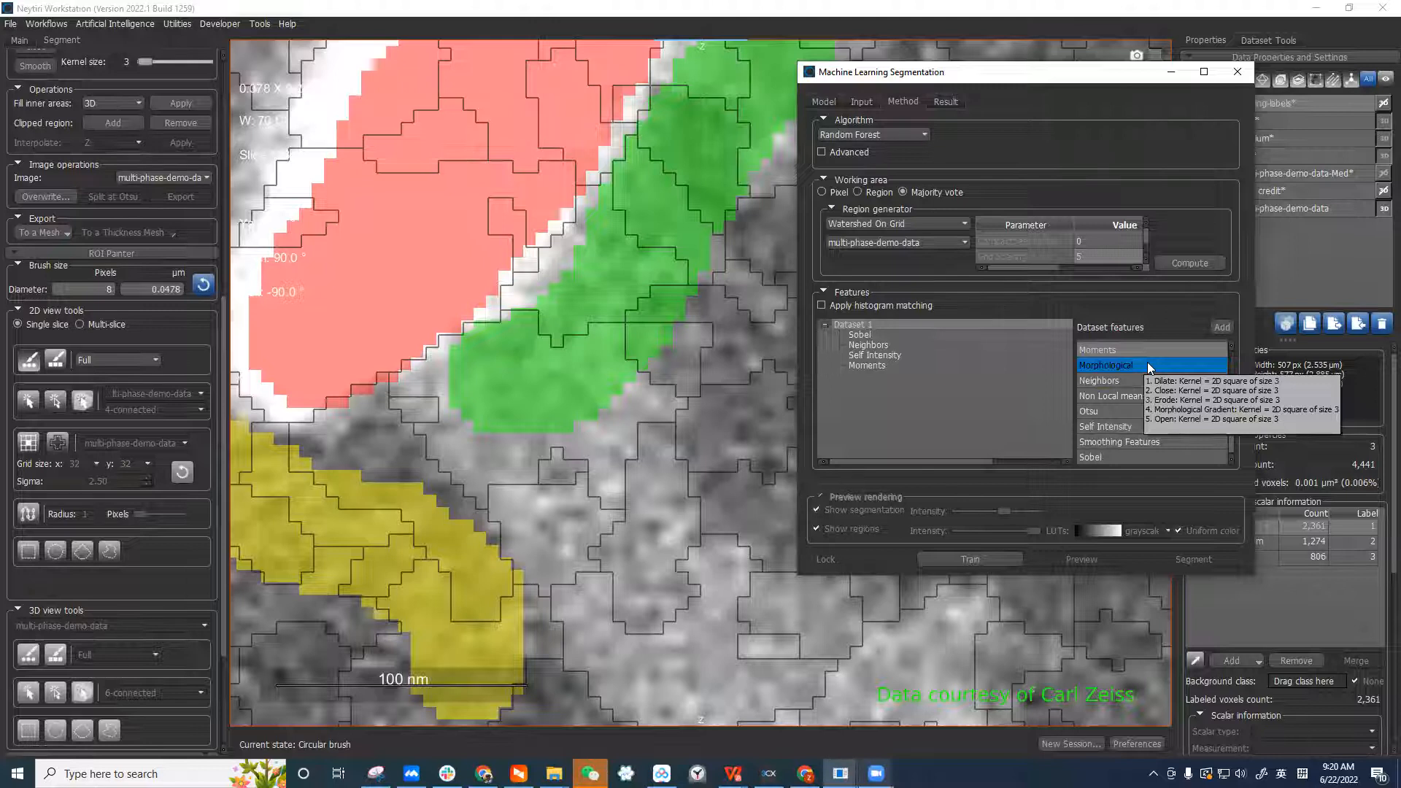
click(1010, 561)
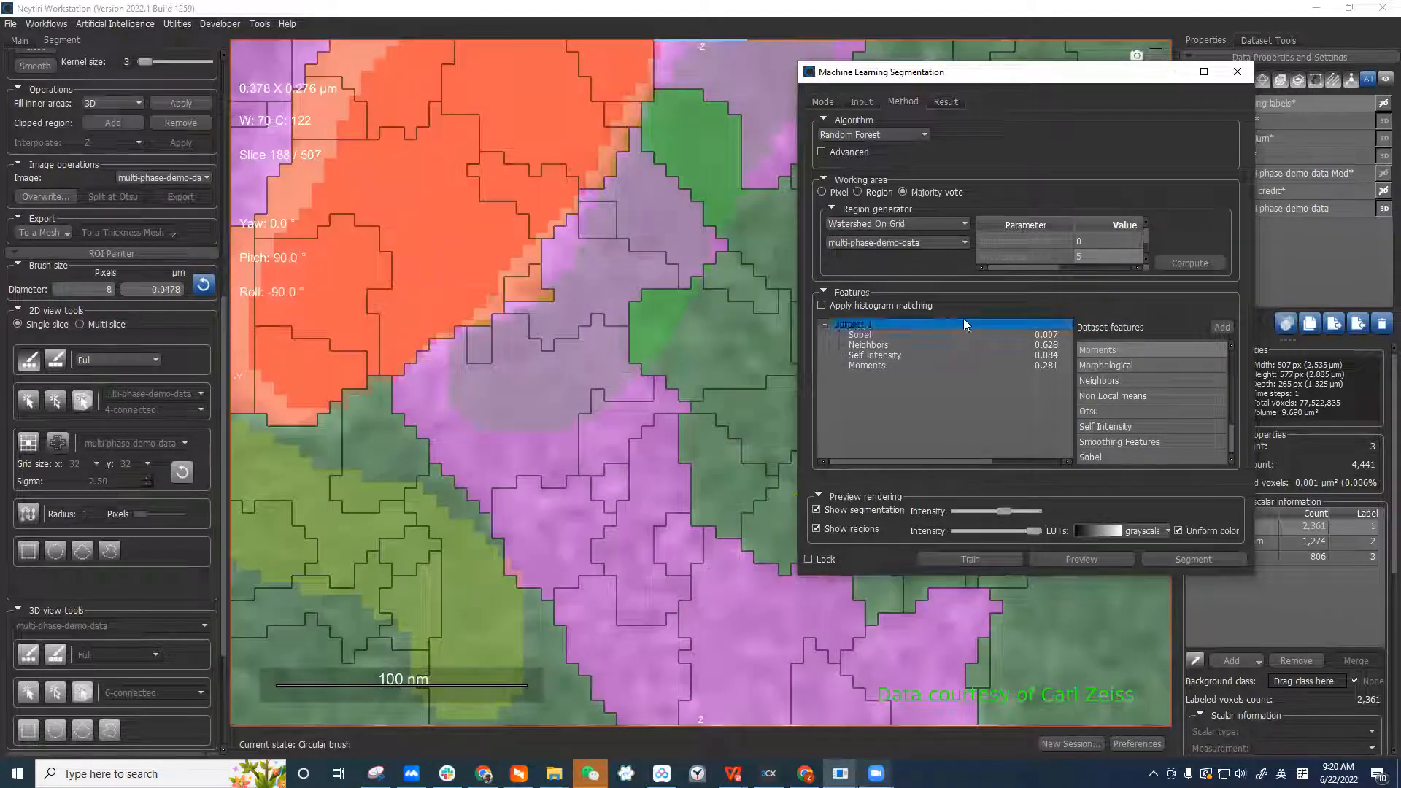
drag(998, 73, 1241, 93)
Preview the trained model's segmentation over a much larger area of the current slice
scroll(781, 452, down, 3)
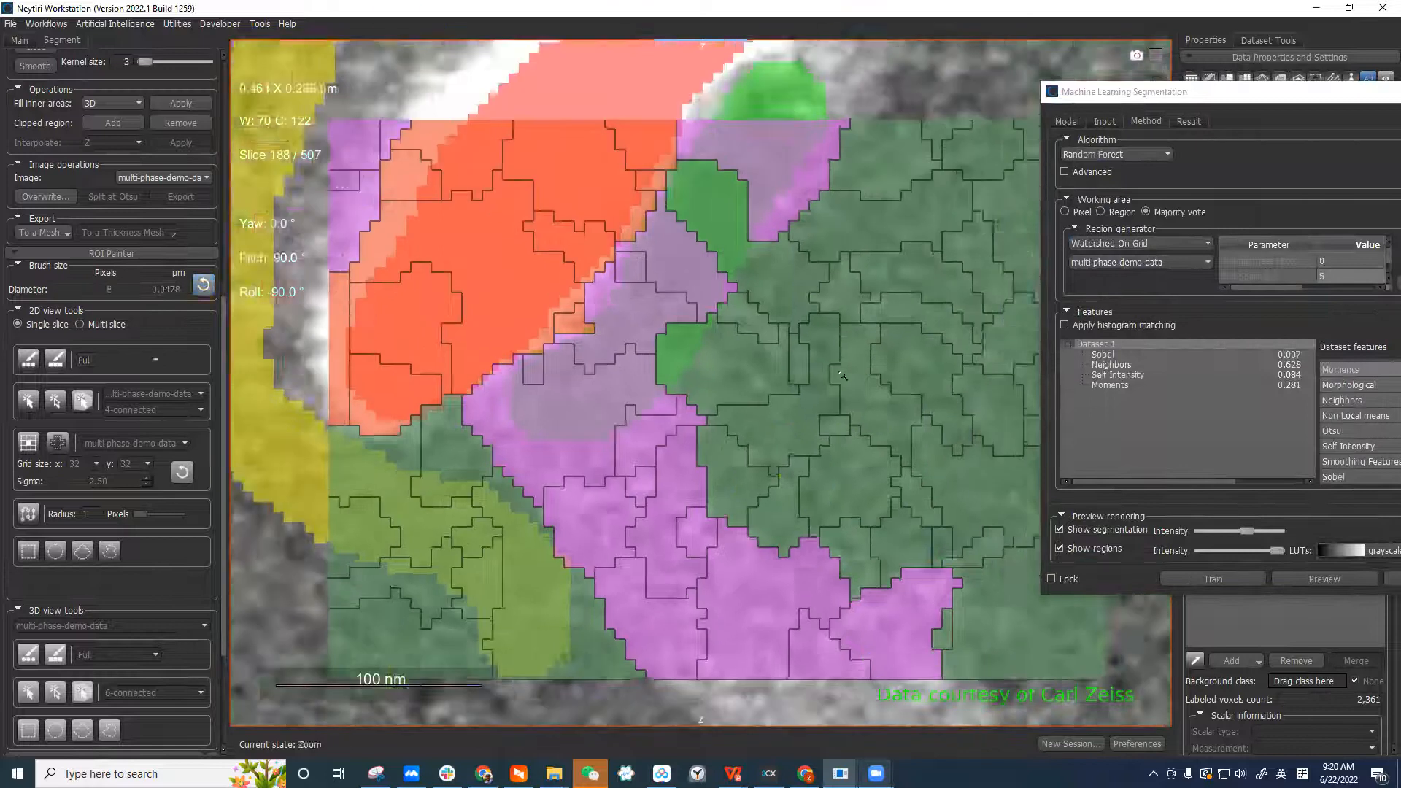
scroll(866, 359, down, 1)
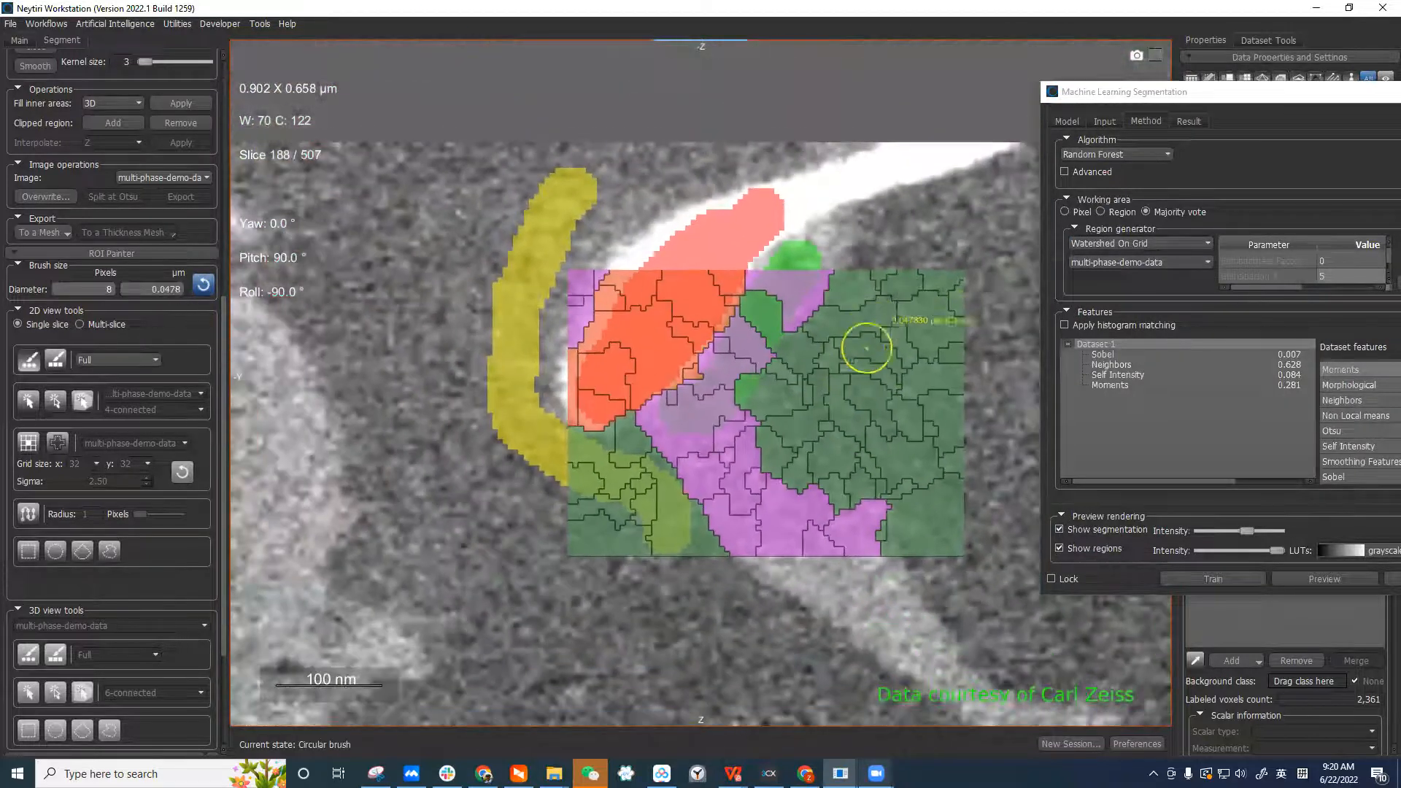
scroll(807, 340, down, 1)
scroll(806, 341, down, 3)
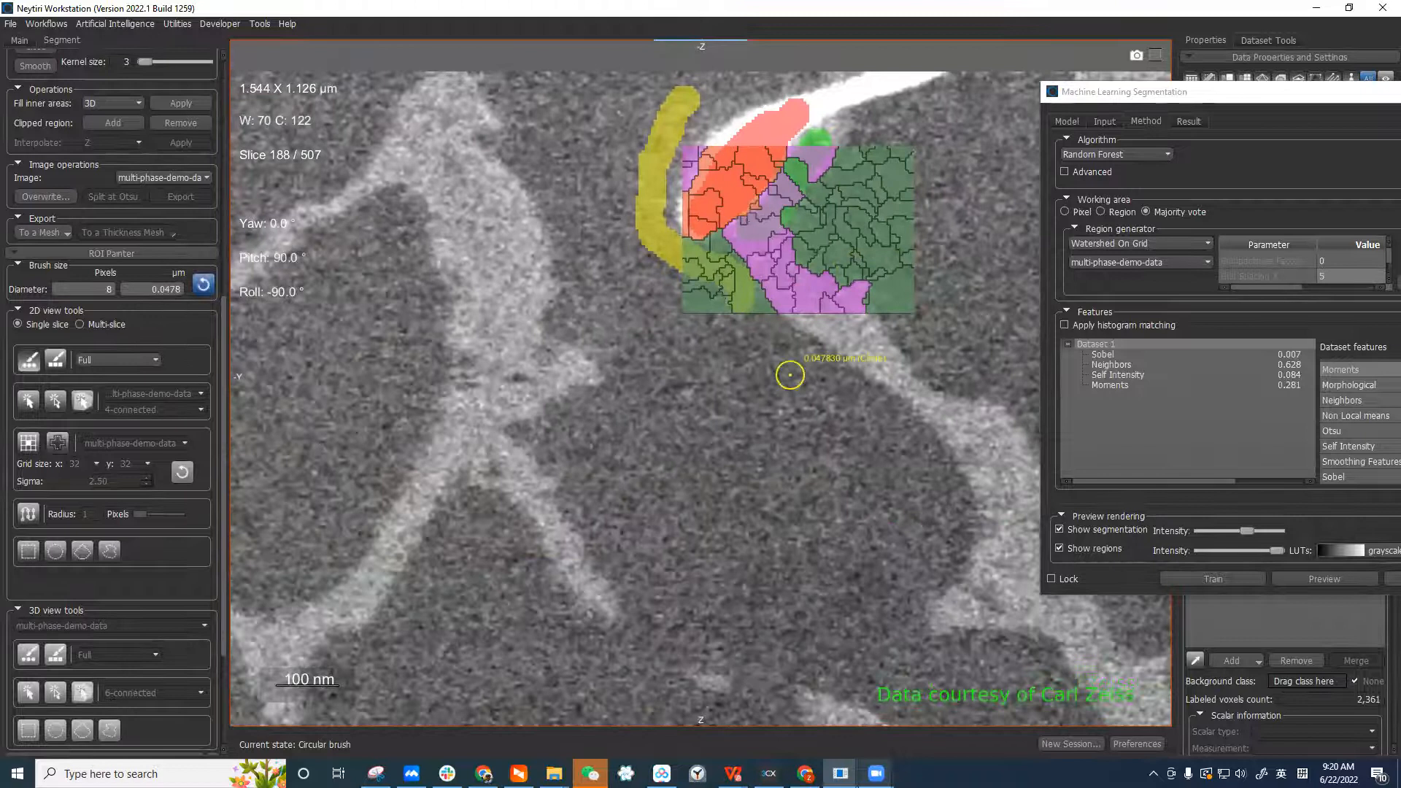
click(1316, 445)
click(1336, 584)
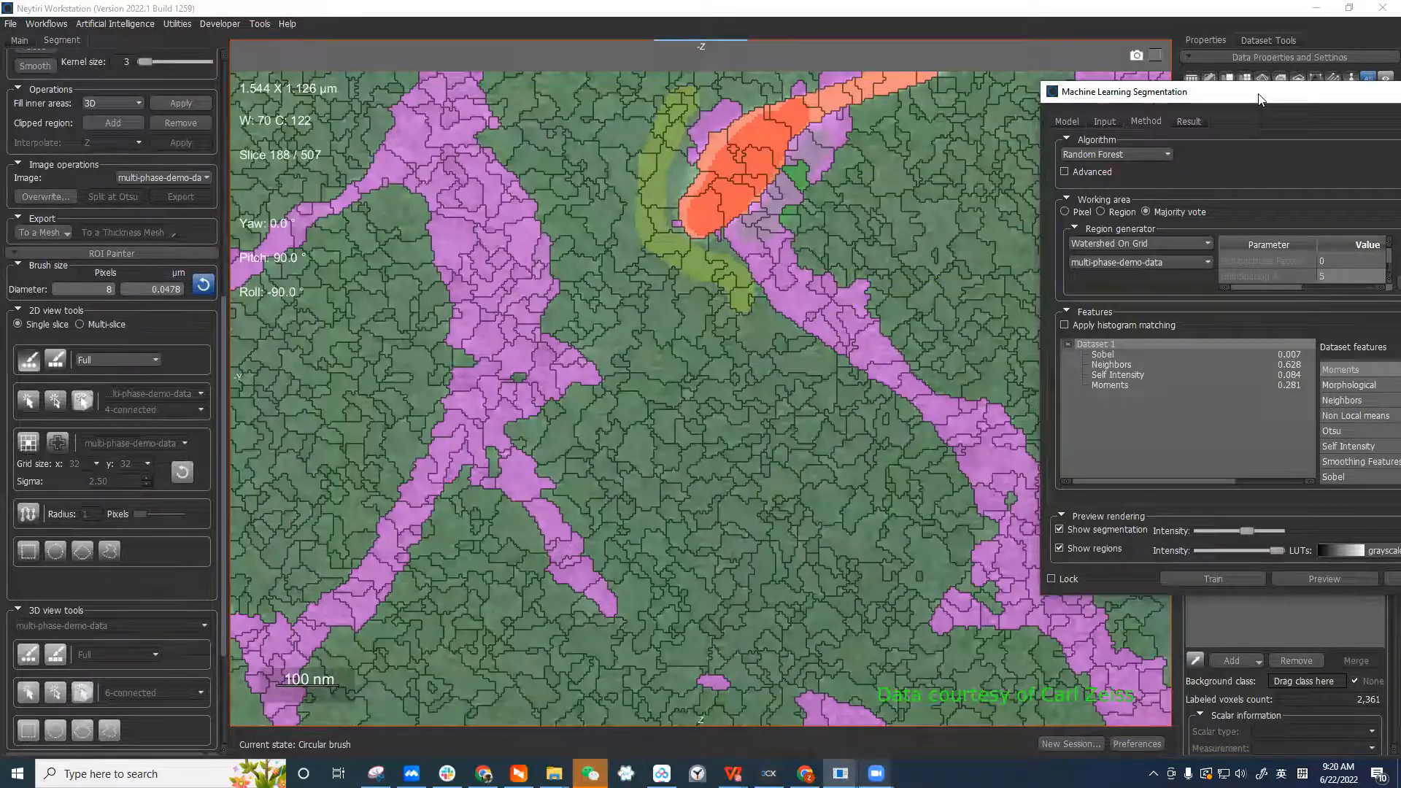
Hide the training-labels overlay so only the segmentation preview covers slice 188
drag(1261, 99, 1031, 582)
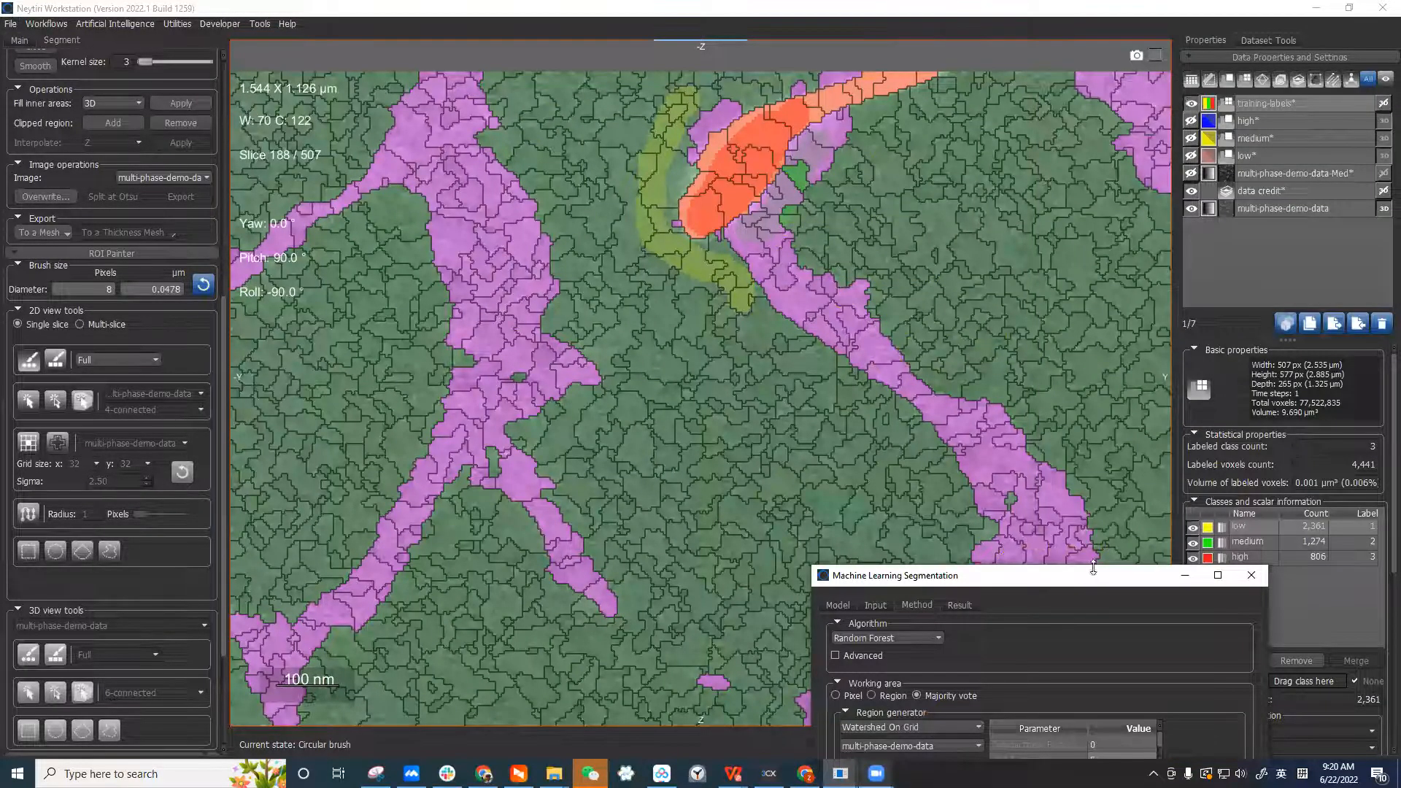
click(1191, 104)
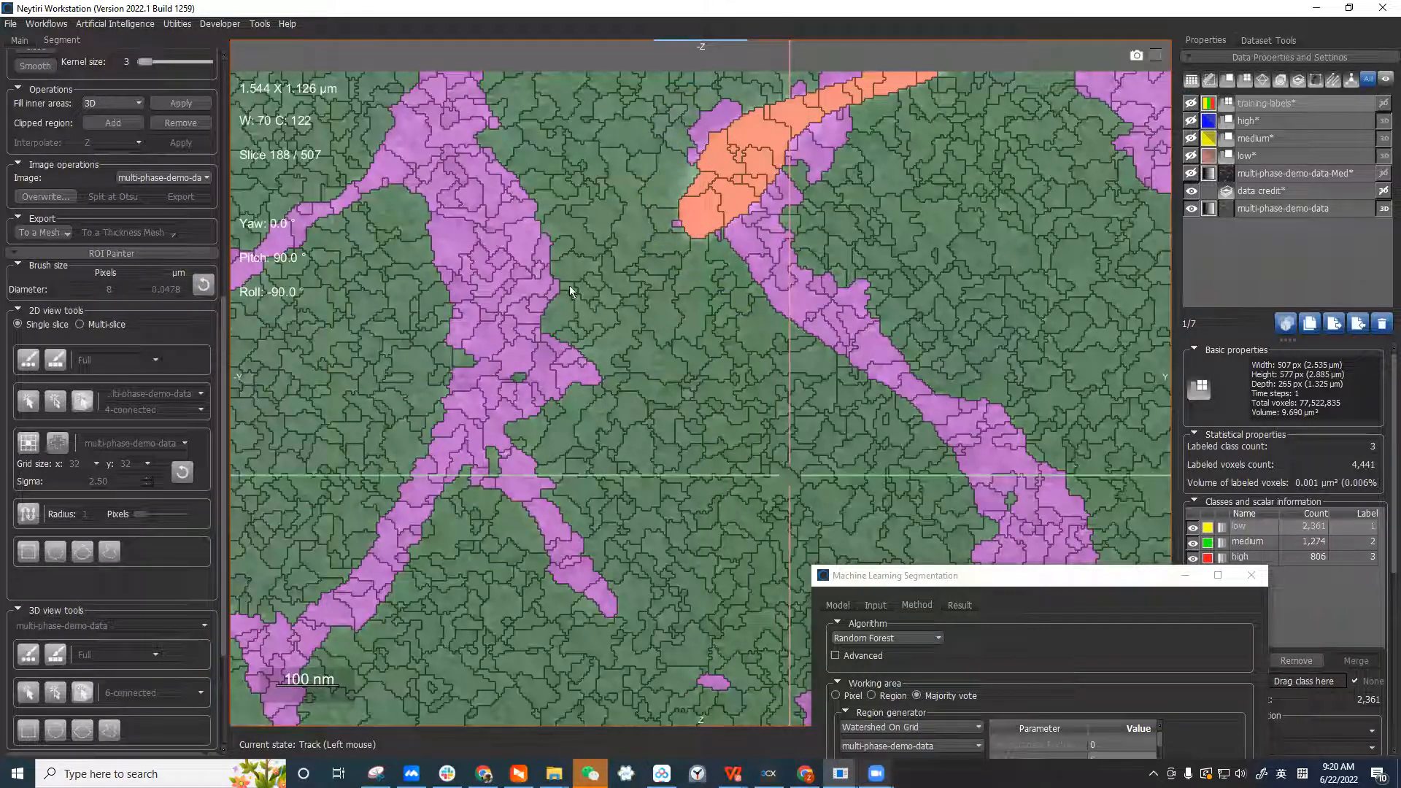
drag(1084, 576, 1234, 173)
mouse_move(1171, 612)
mouse_down()
mouse_move(1102, 608)
mouse_move(1186, 616)
mouse_move(1092, 613)
mouse_move(1169, 613)
mouse_up()
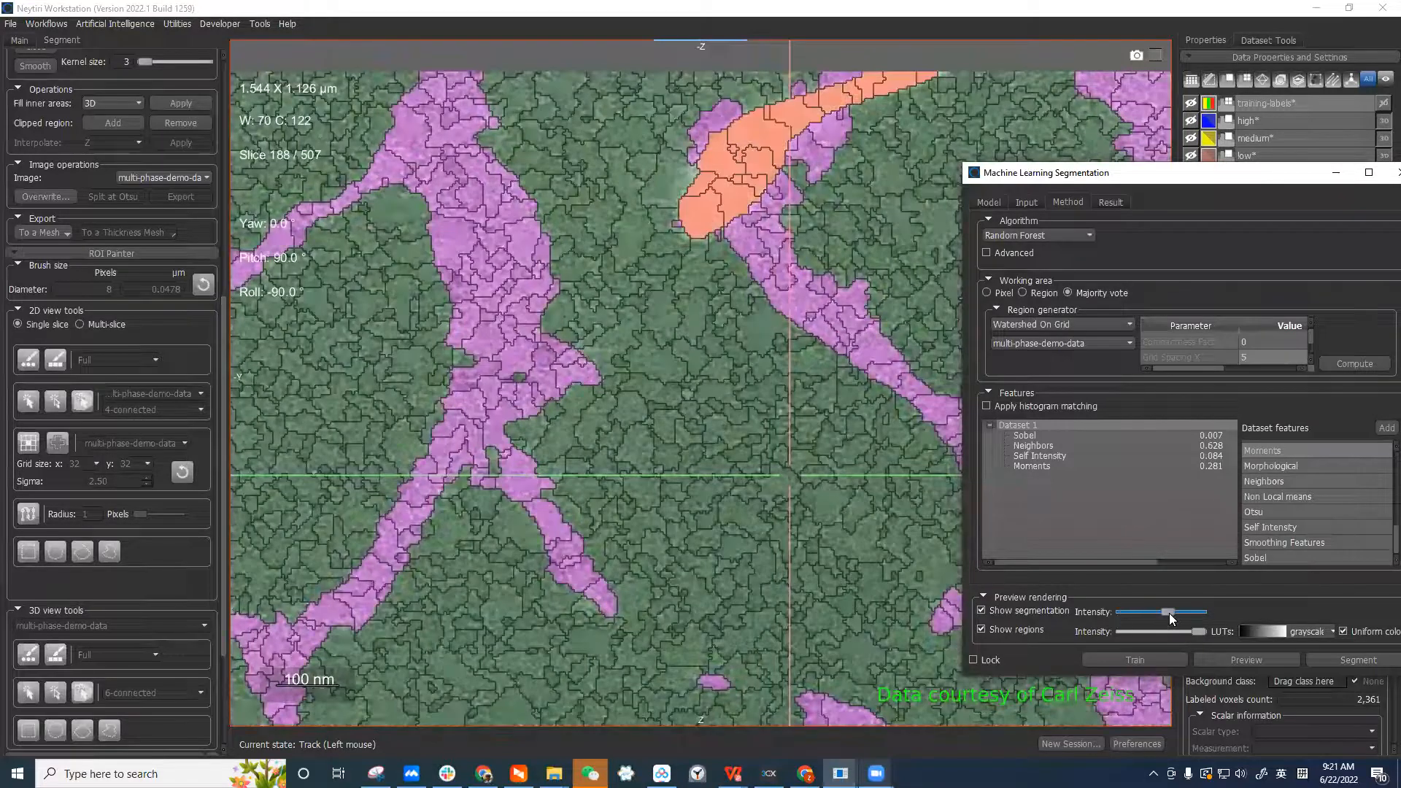
Examine how the previewed classes follow the edges of the bright high-phase particle and the neighbouring medium phase
mouse_move(618, 405)
right_down()
mouse_move(622, 366)
mouse_move(625, 387)
right_up()
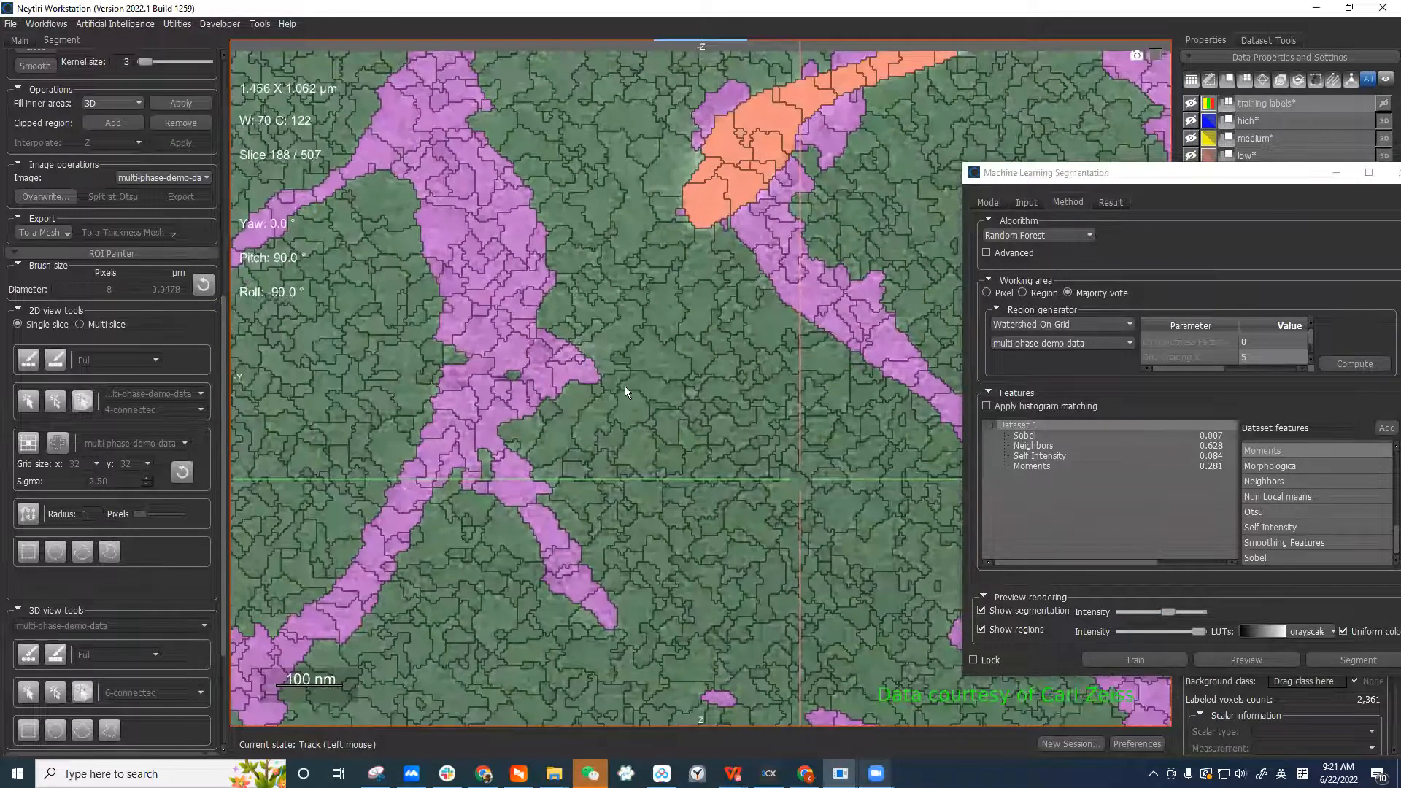
middle_drag(530, 217, 719, 238)
middle_drag(931, 135, 668, 303)
right_drag(733, 292, 759, 389)
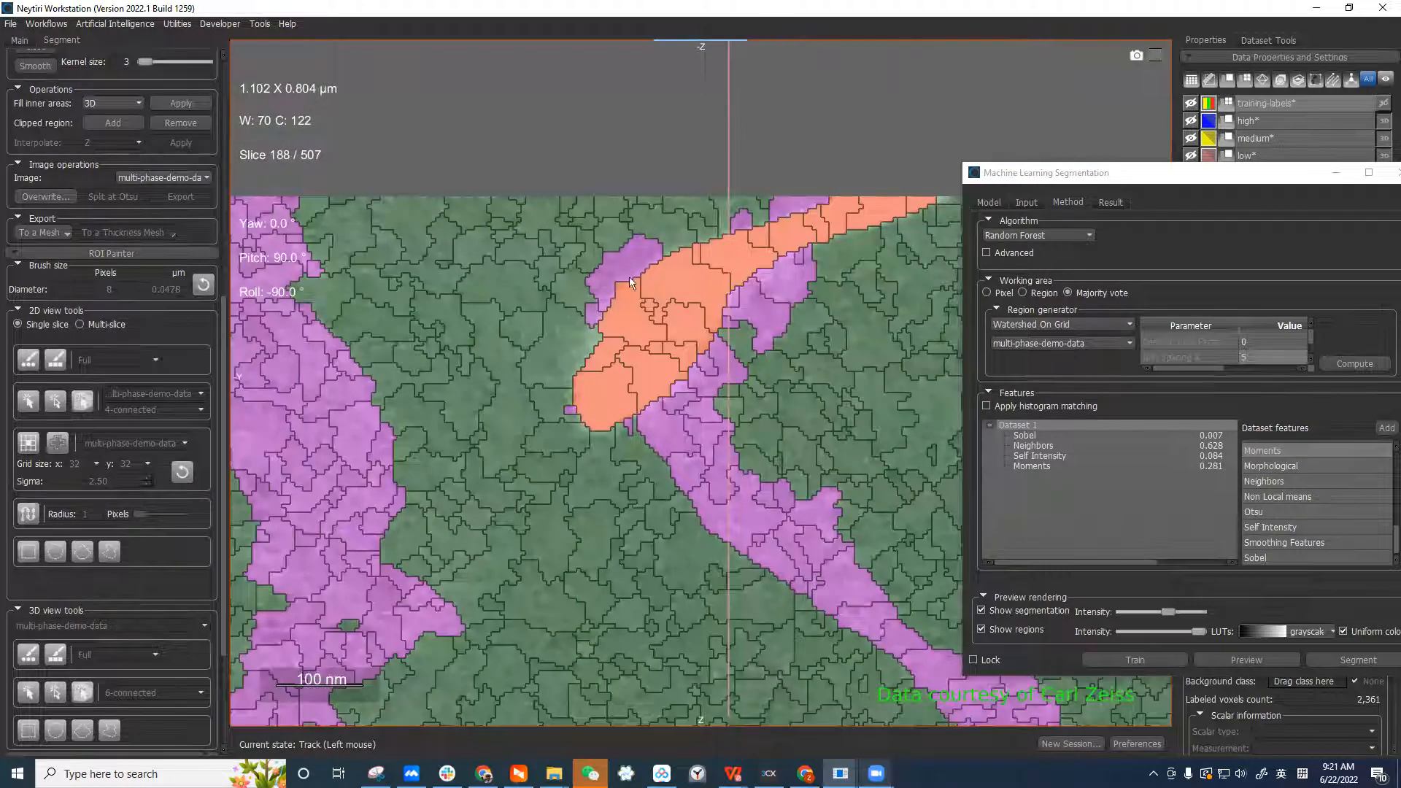
middle_drag(811, 237, 817, 204)
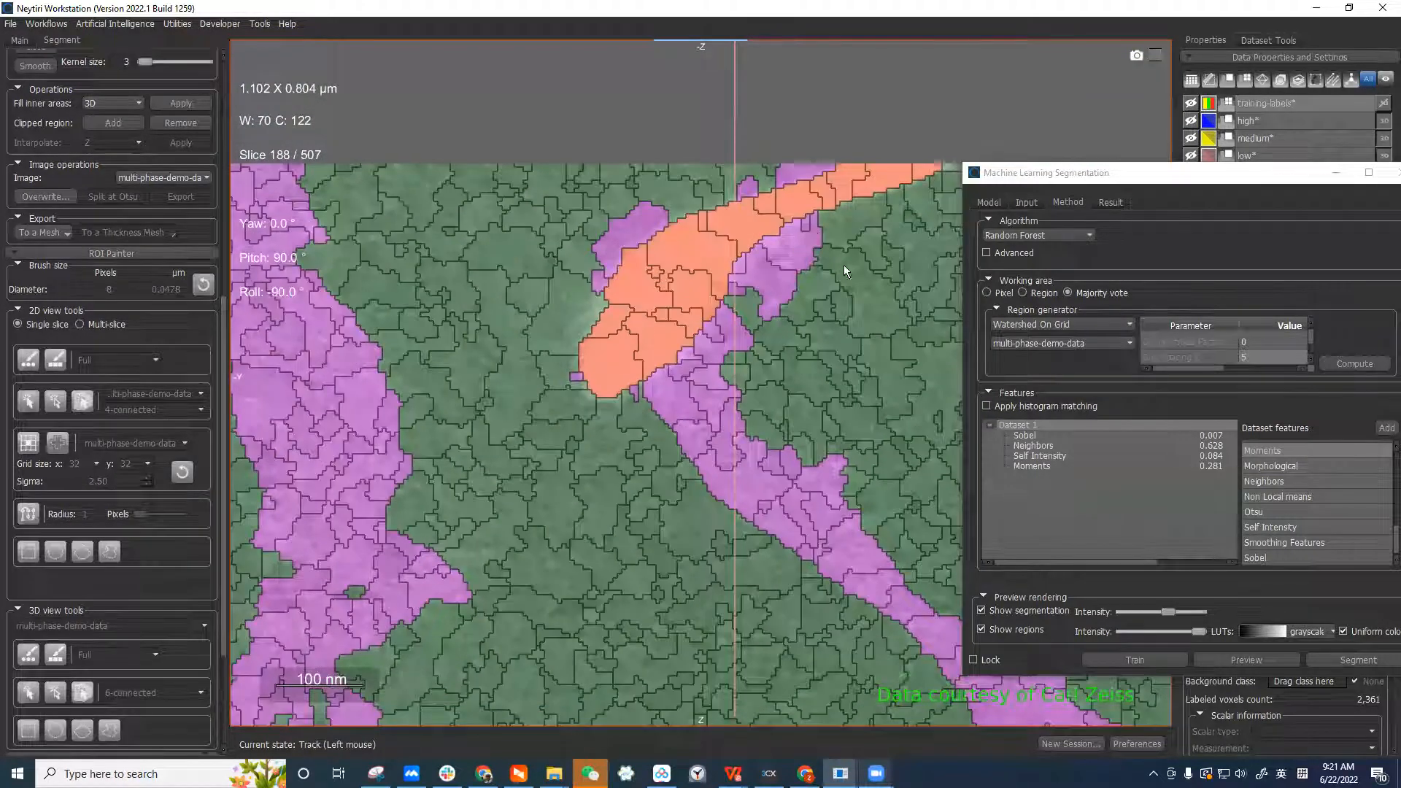
click(1141, 172)
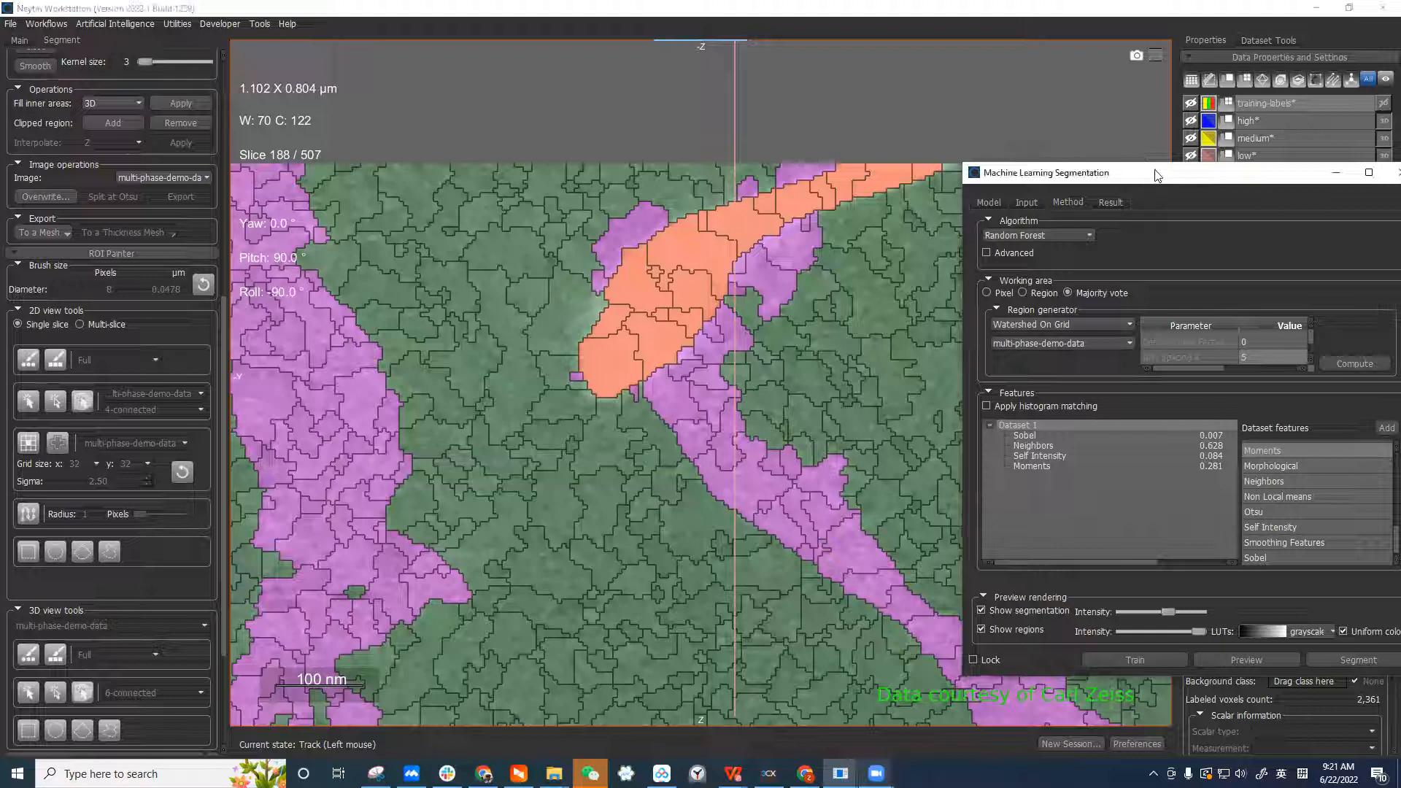
drag(1157, 175, 1034, 197)
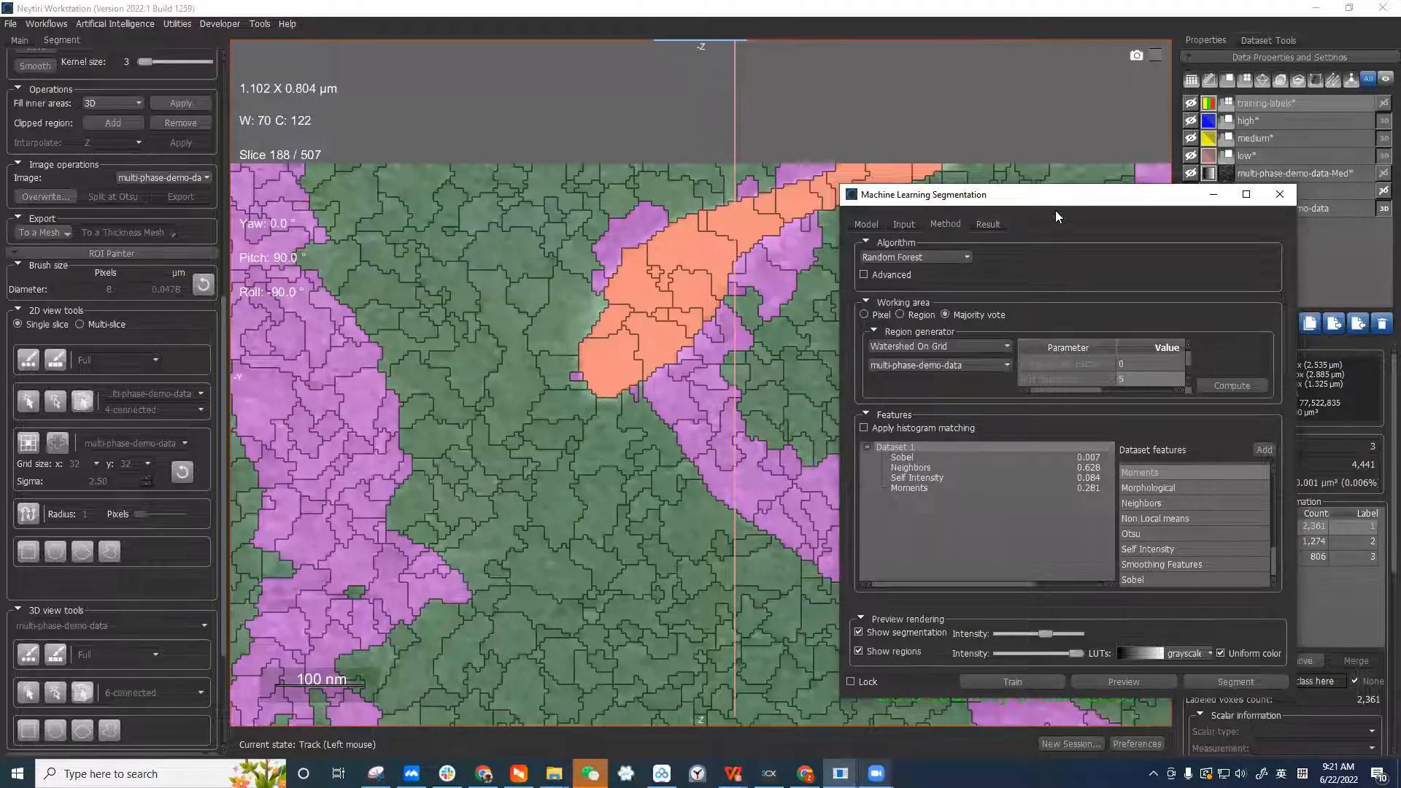
drag(1055, 211, 1126, 199)
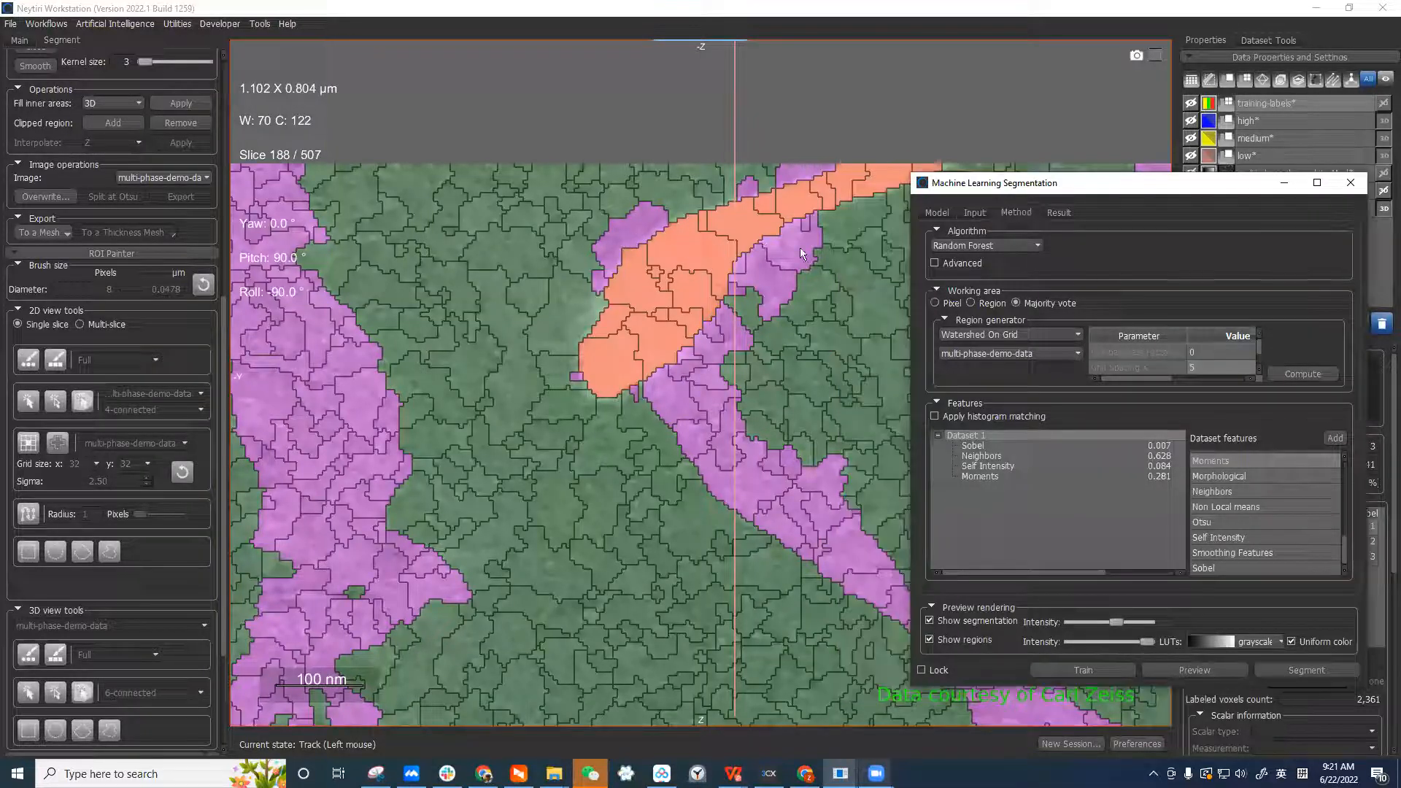
Compare the bright particle's raw image on slices 188 to 193 with the segmentation preview by varying the preview intensity
drag(1116, 622, 1067, 623)
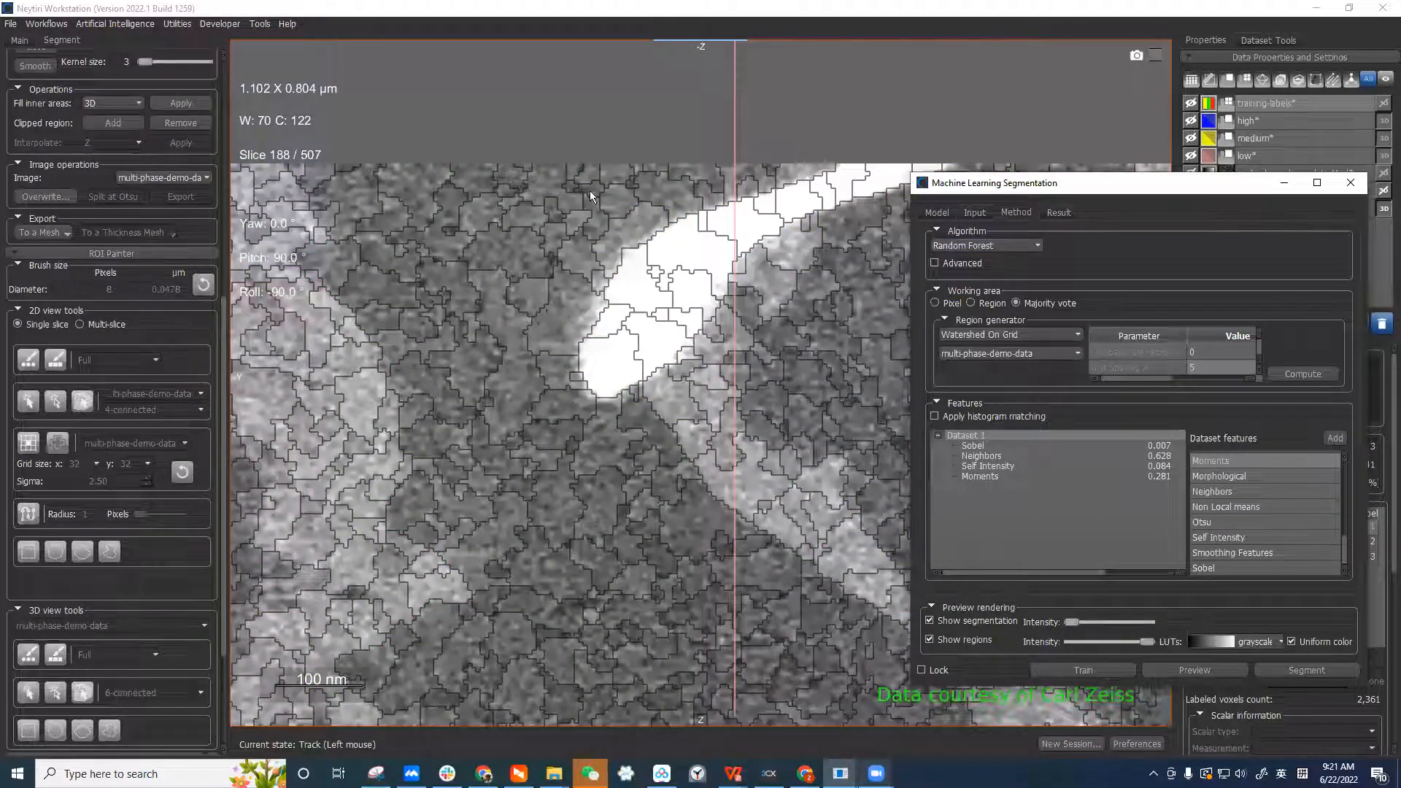
click(655, 218)
scroll(654, 218, up, 2)
scroll(654, 218, up, 1)
scroll(666, 241, down, 4)
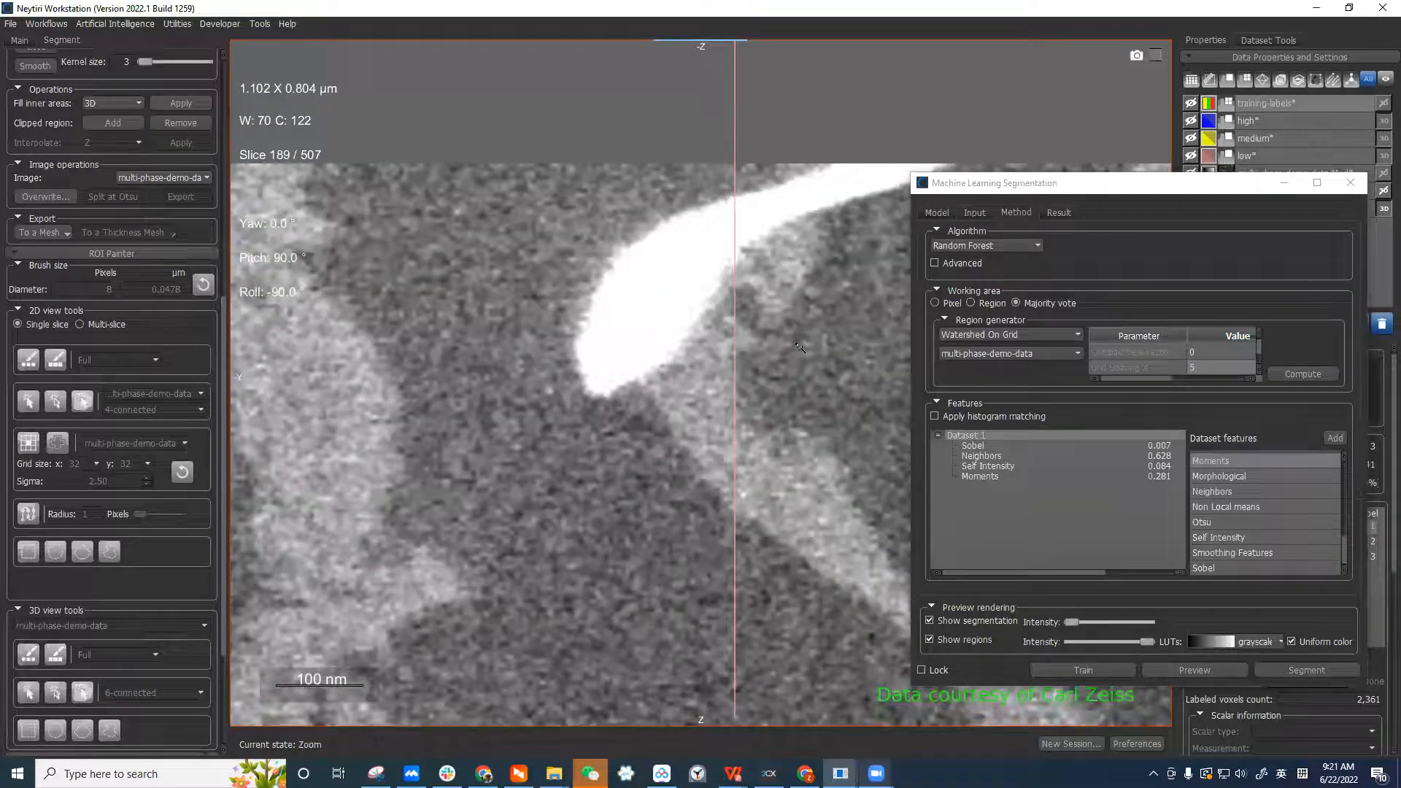
right_drag(797, 343, 813, 294)
scroll(814, 293, down, 1)
scroll(813, 292, down, 1)
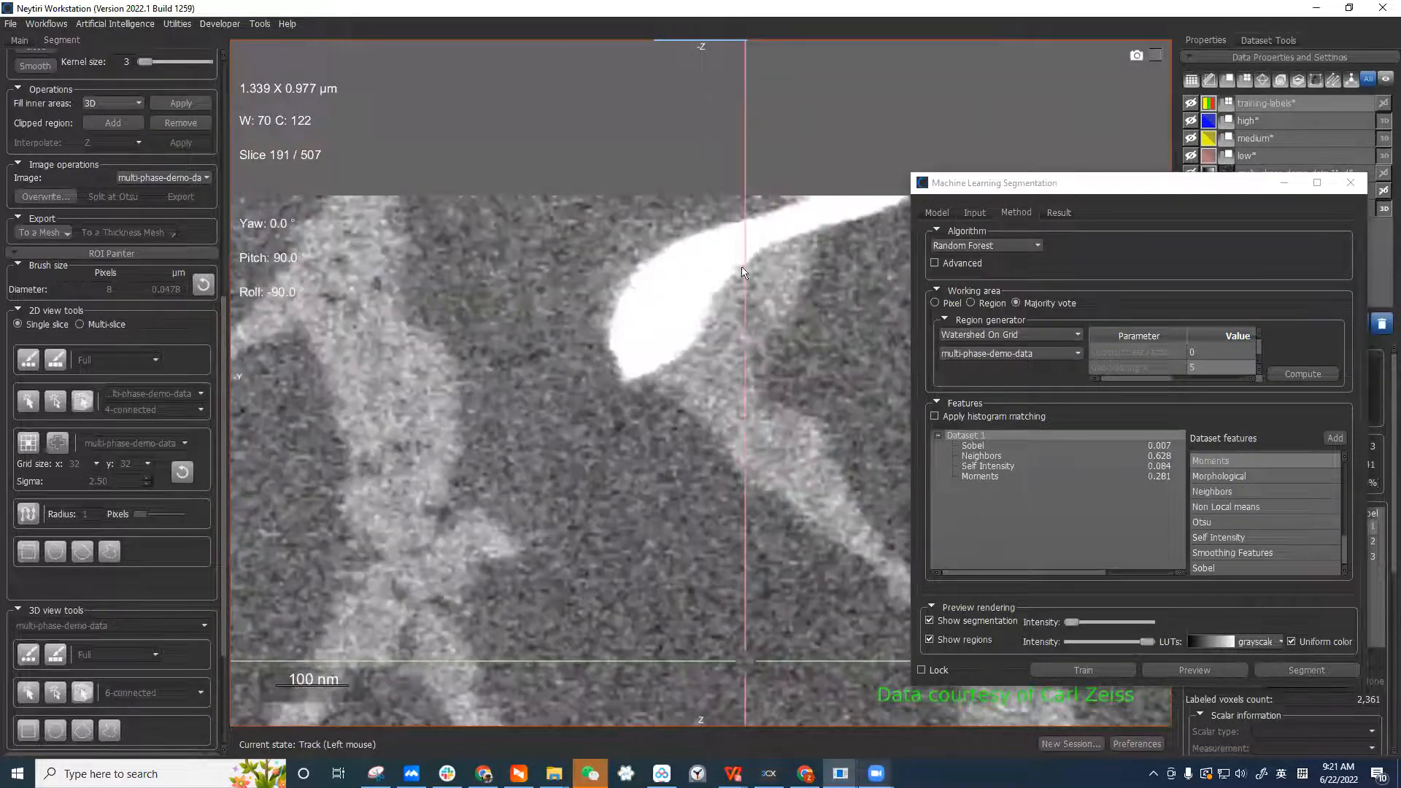
scroll(663, 246, down, 1)
scroll(662, 249, up, 2)
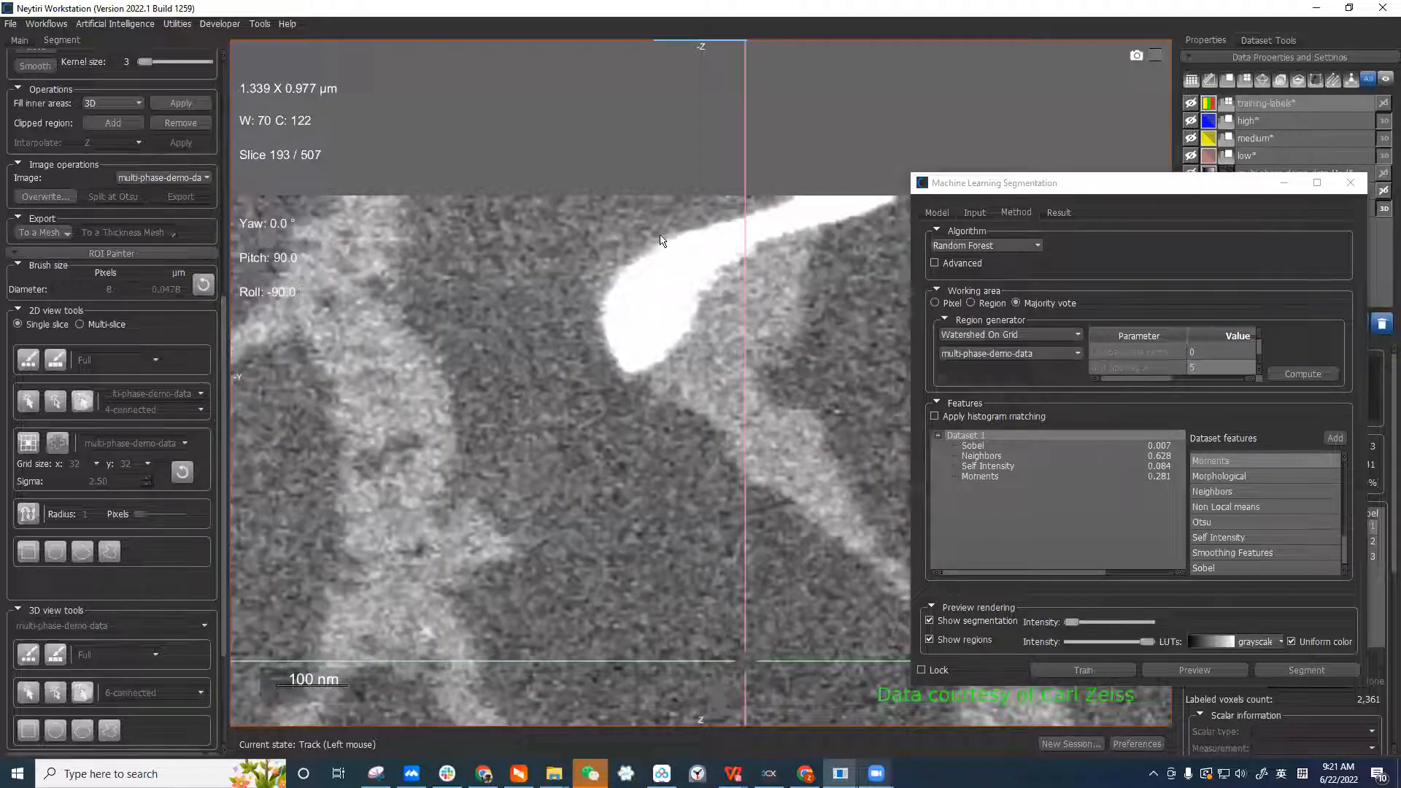
scroll(658, 245, up, 2)
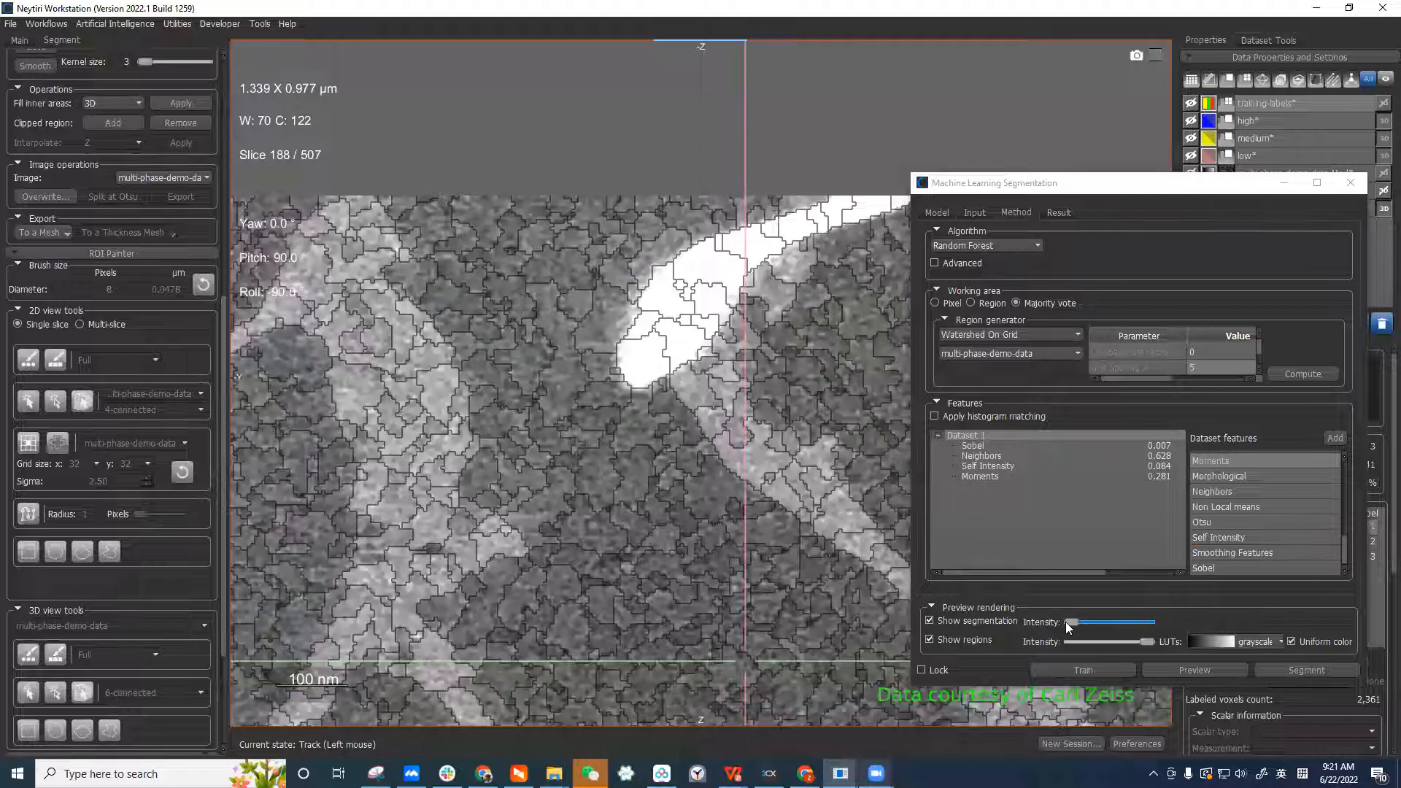
drag(1070, 622, 1140, 622)
right_drag(816, 447, 816, 543)
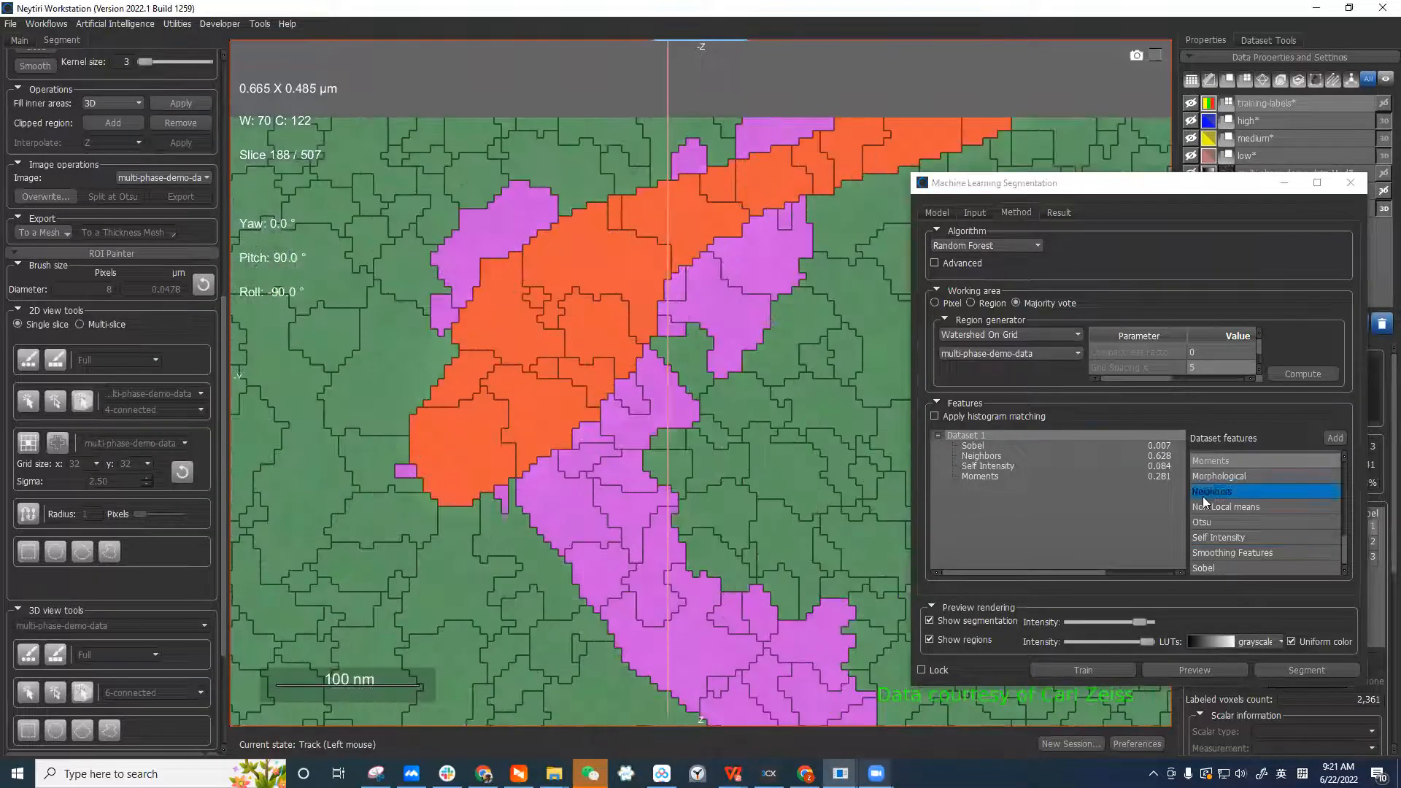
Show training-labels with the preview faded out and paint an extra low-class area beside the bright particle's upper-left edge on slice 188
drag(1176, 185, 956, 451)
click(1257, 558)
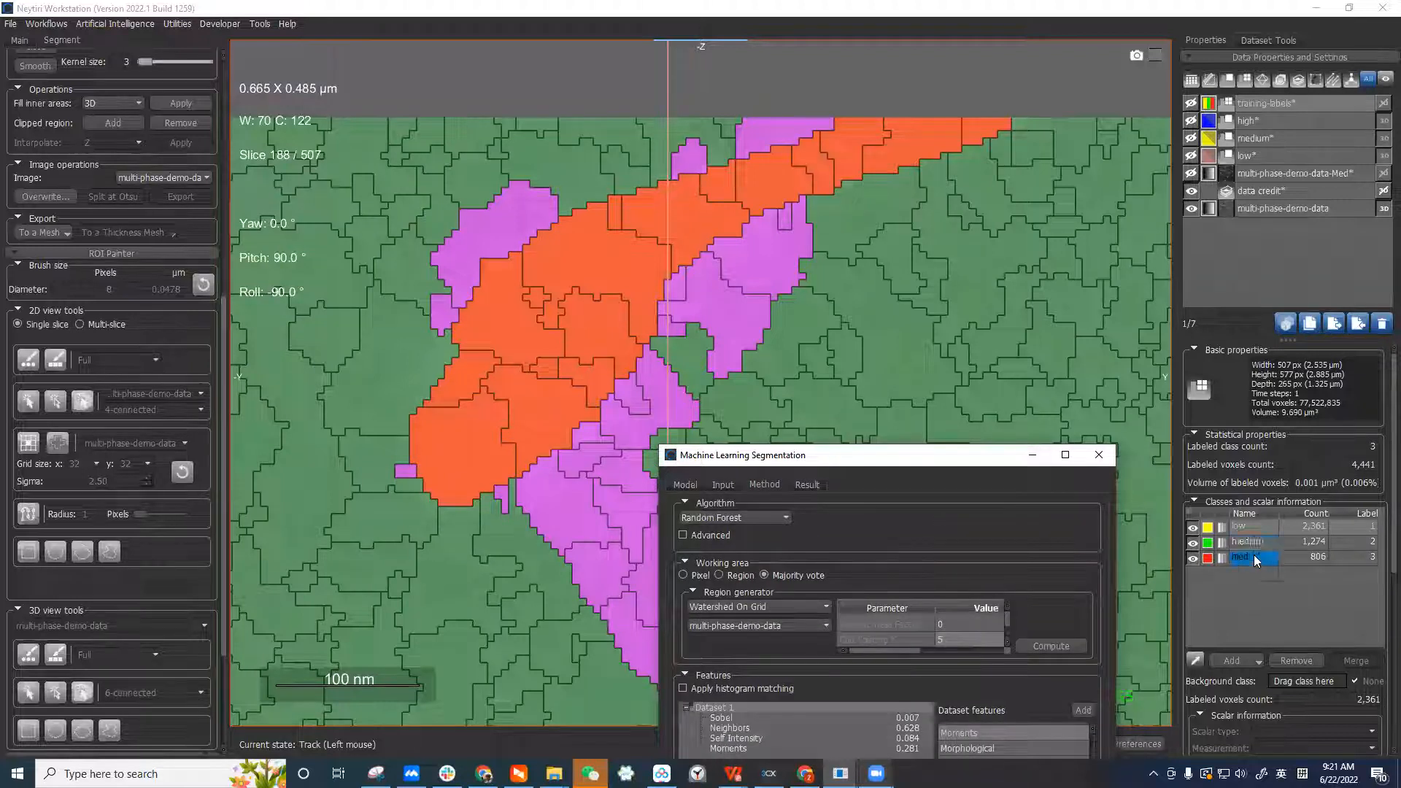
click(1258, 529)
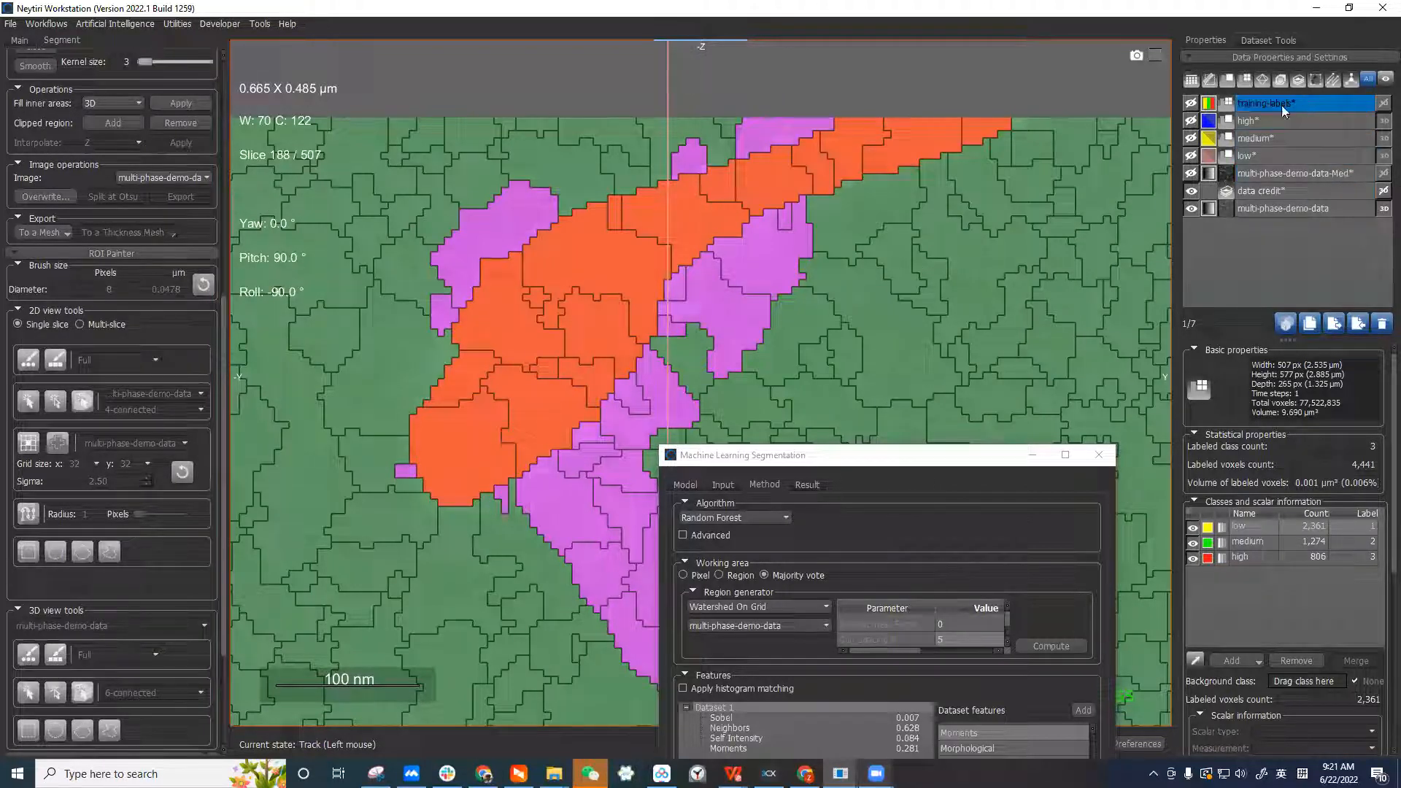
click(1191, 103)
click(1252, 527)
drag(961, 463, 1049, 229)
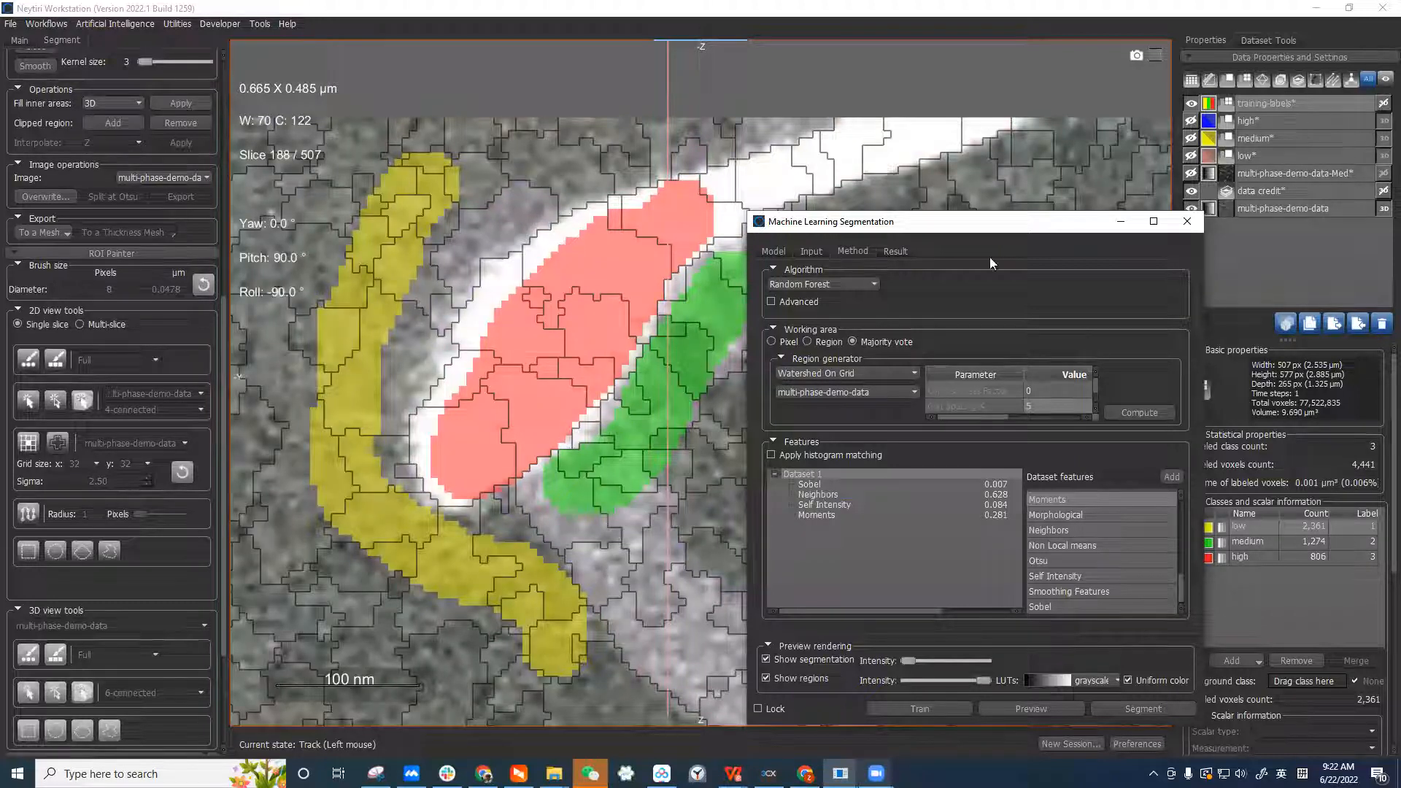
click(29, 359)
mouse_move(522, 226)
ctrl+mouse_down()
mouse_move(511, 206)
mouse_move(460, 233)
mouse_move(526, 176)
mouse_move(437, 246)
mouse_move(429, 275)
ctrl+mouse_up()
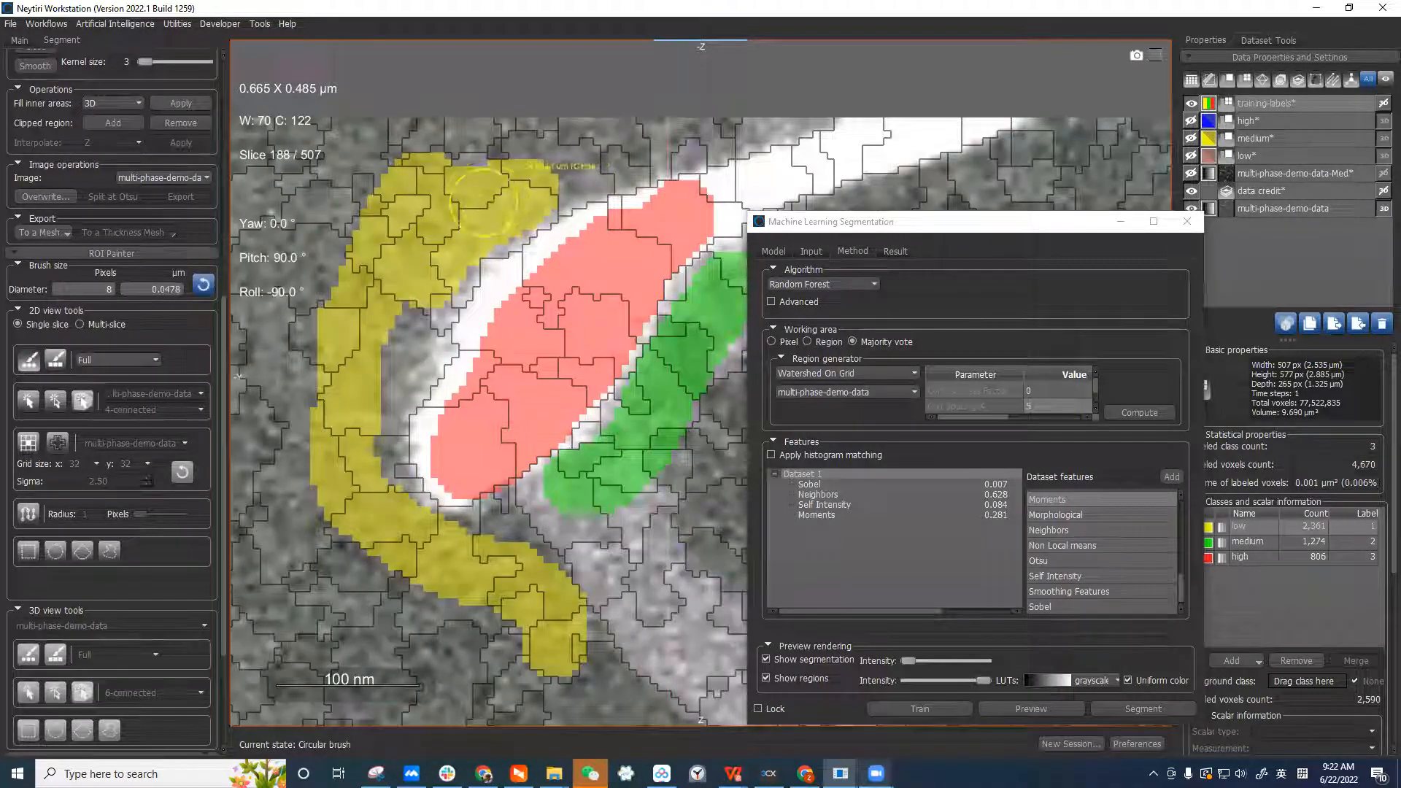
Preview the model's segmentation on slice 169 and set a low preview intensity so the grey image shows through
drag(1056, 224, 1071, 231)
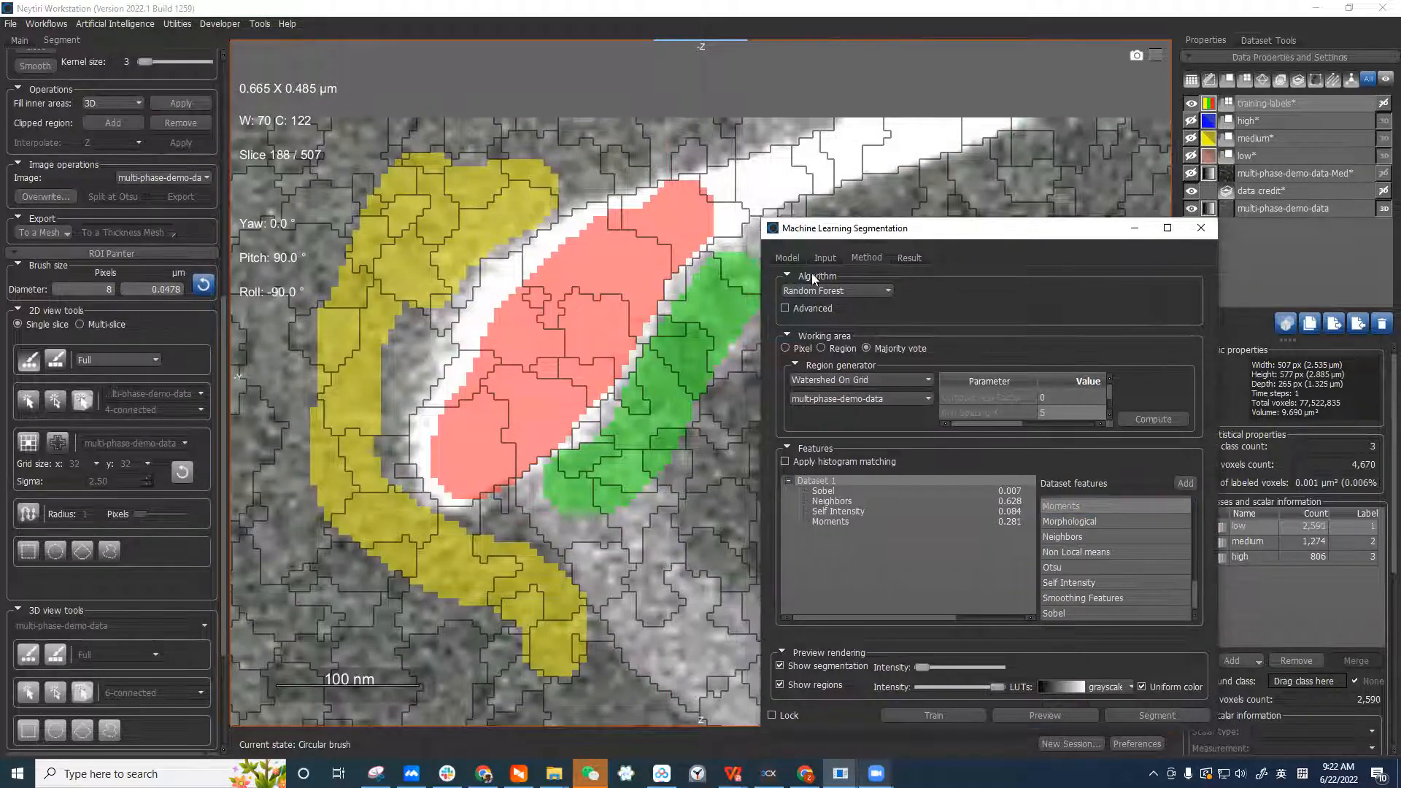
drag(955, 231, 1209, 122)
right_drag(722, 485, 882, 151)
scroll(754, 426, down, 8)
middle_drag(707, 577, 683, 416)
scroll(684, 408, down, 11)
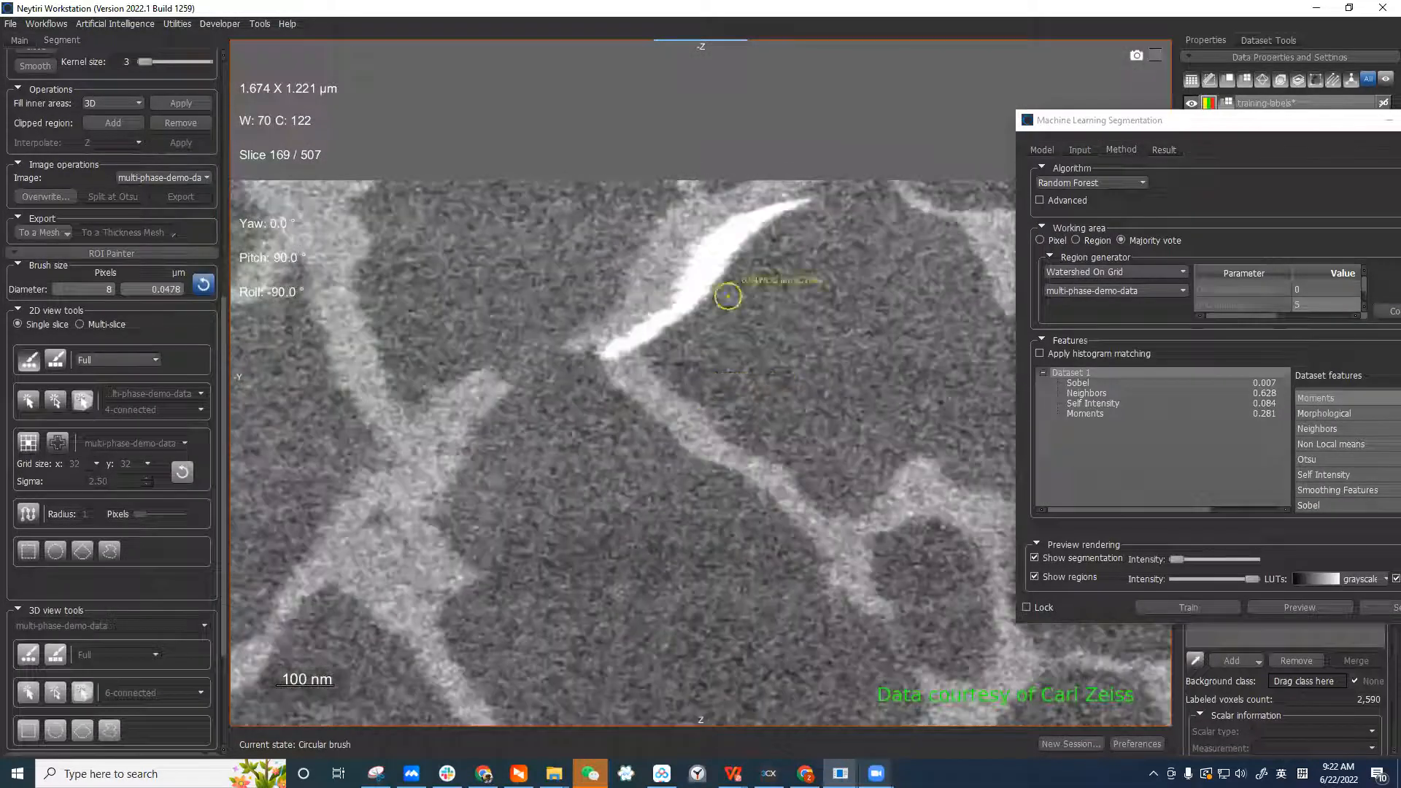
right_drag(729, 296, 779, 297)
middle_drag(779, 297, 712, 299)
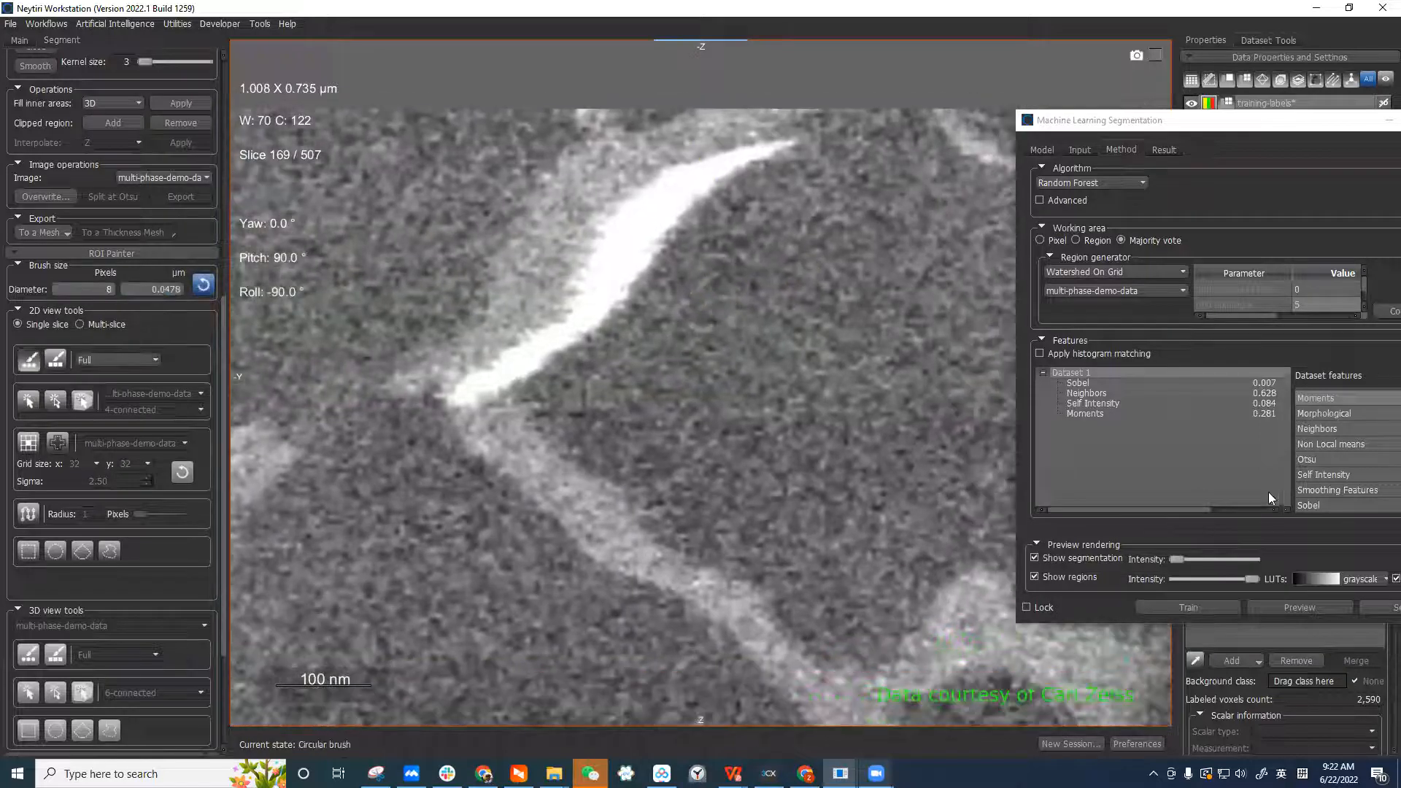
click(1300, 608)
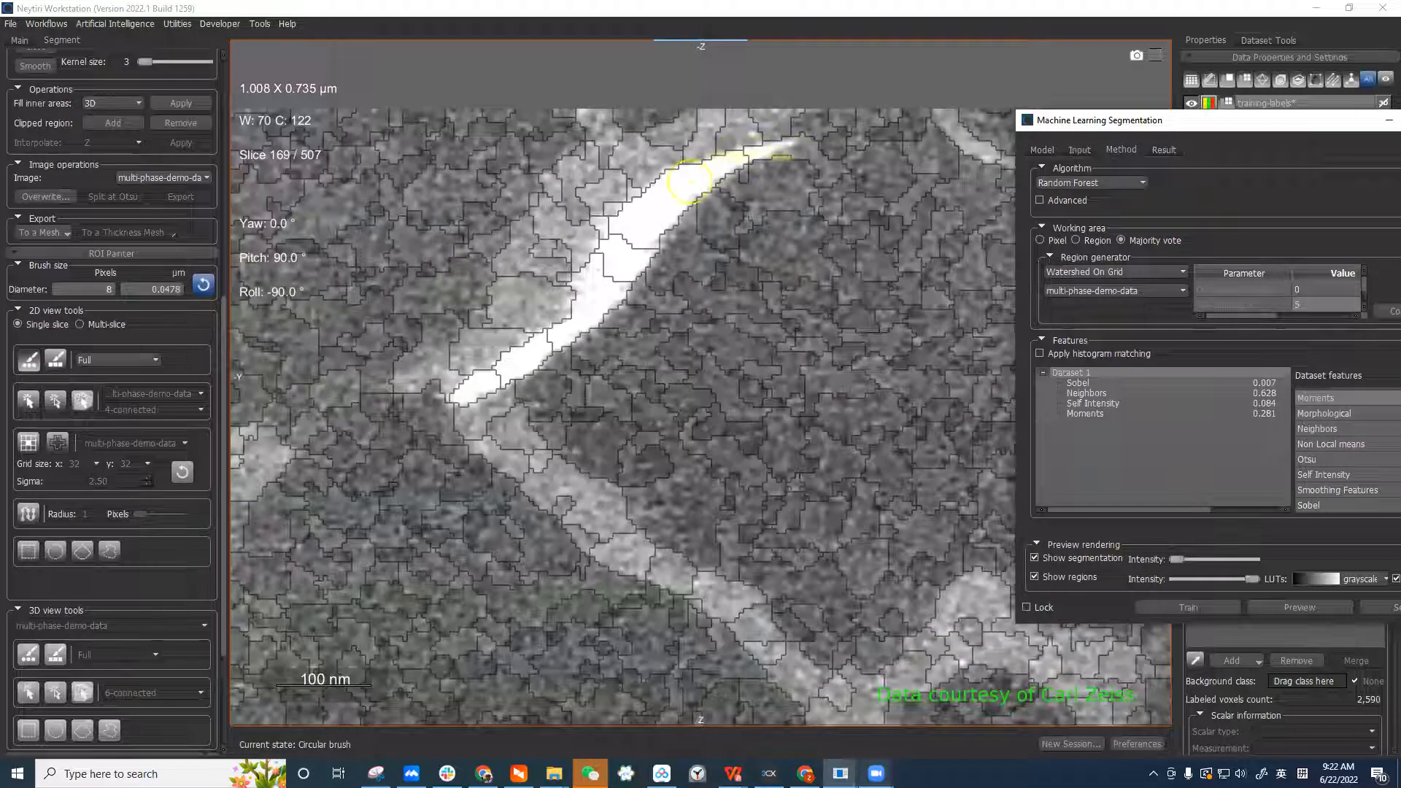
drag(1179, 559, 1230, 562)
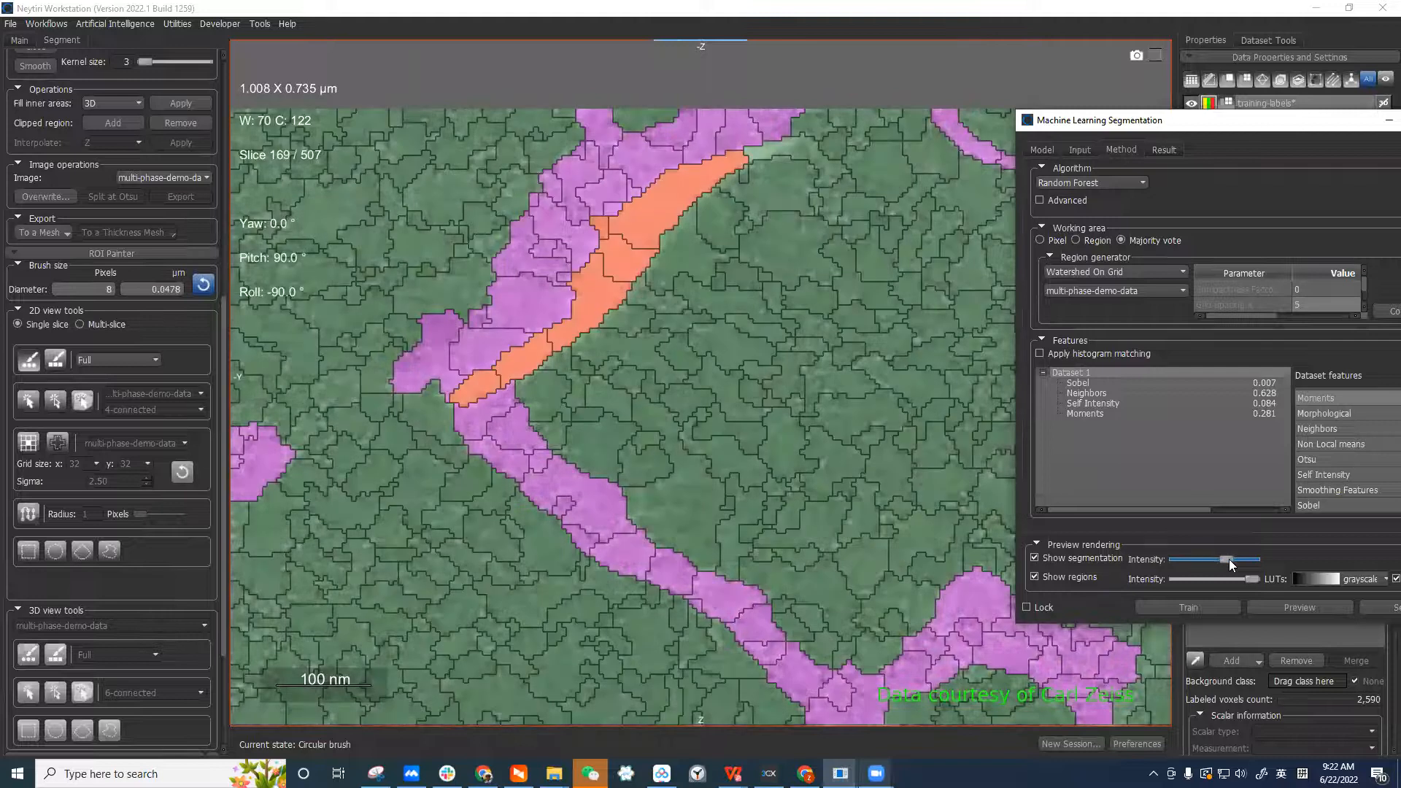
click(1191, 558)
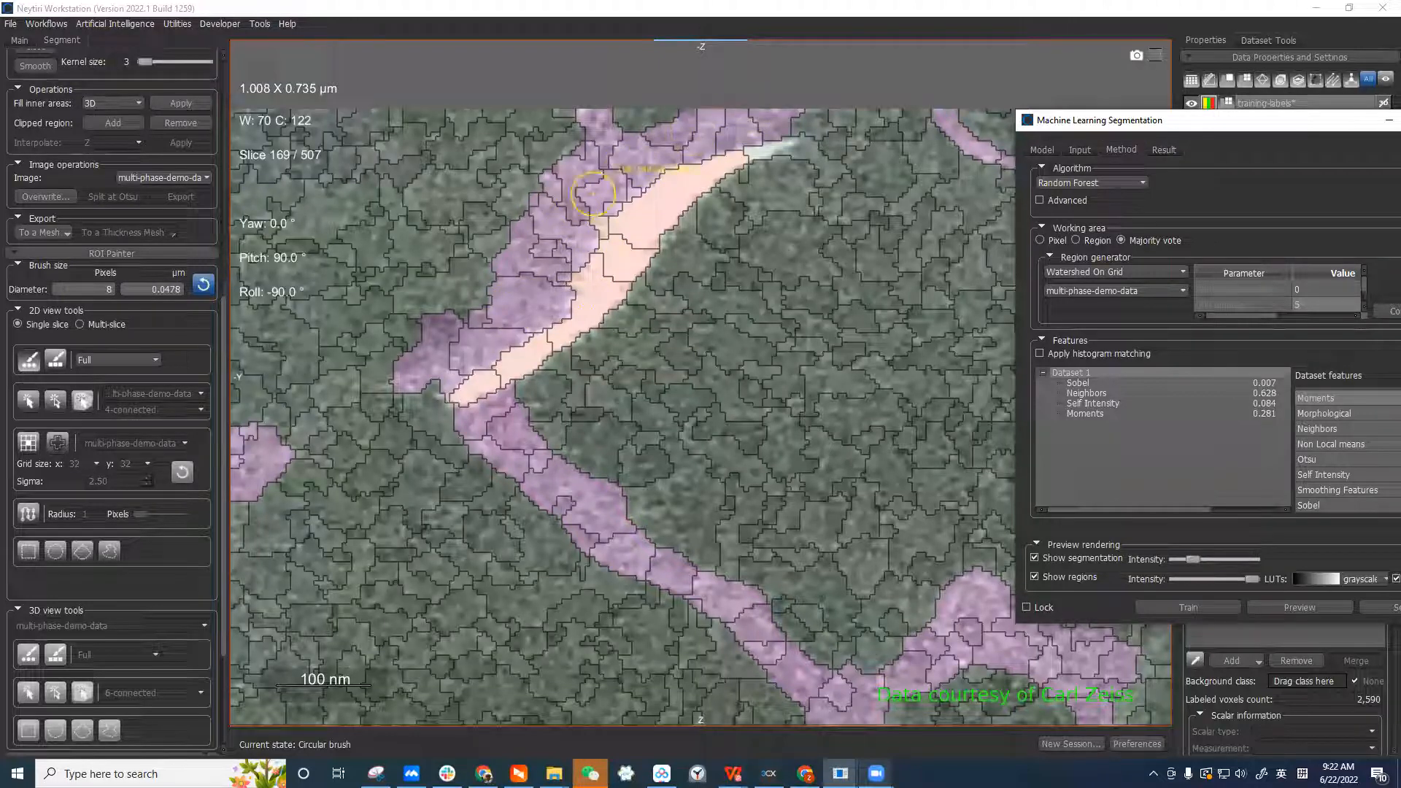
Compute the watershed regions around the tip of the bright particle on slice 169
scroll(807, 196, up, 5)
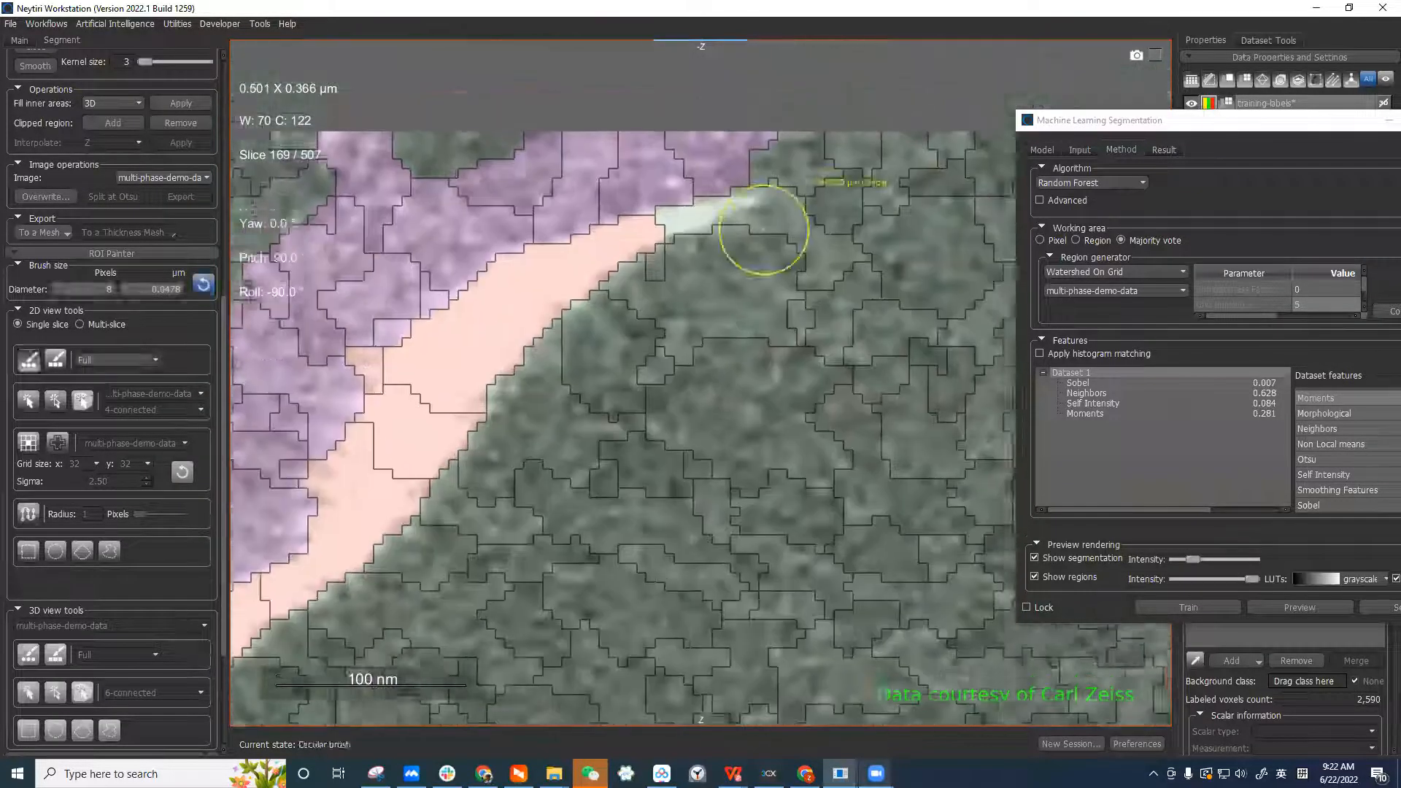
click(1381, 312)
middle_drag(767, 184, 770, 246)
right_drag(818, 324, 795, 365)
middle_drag(796, 365, 666, 395)
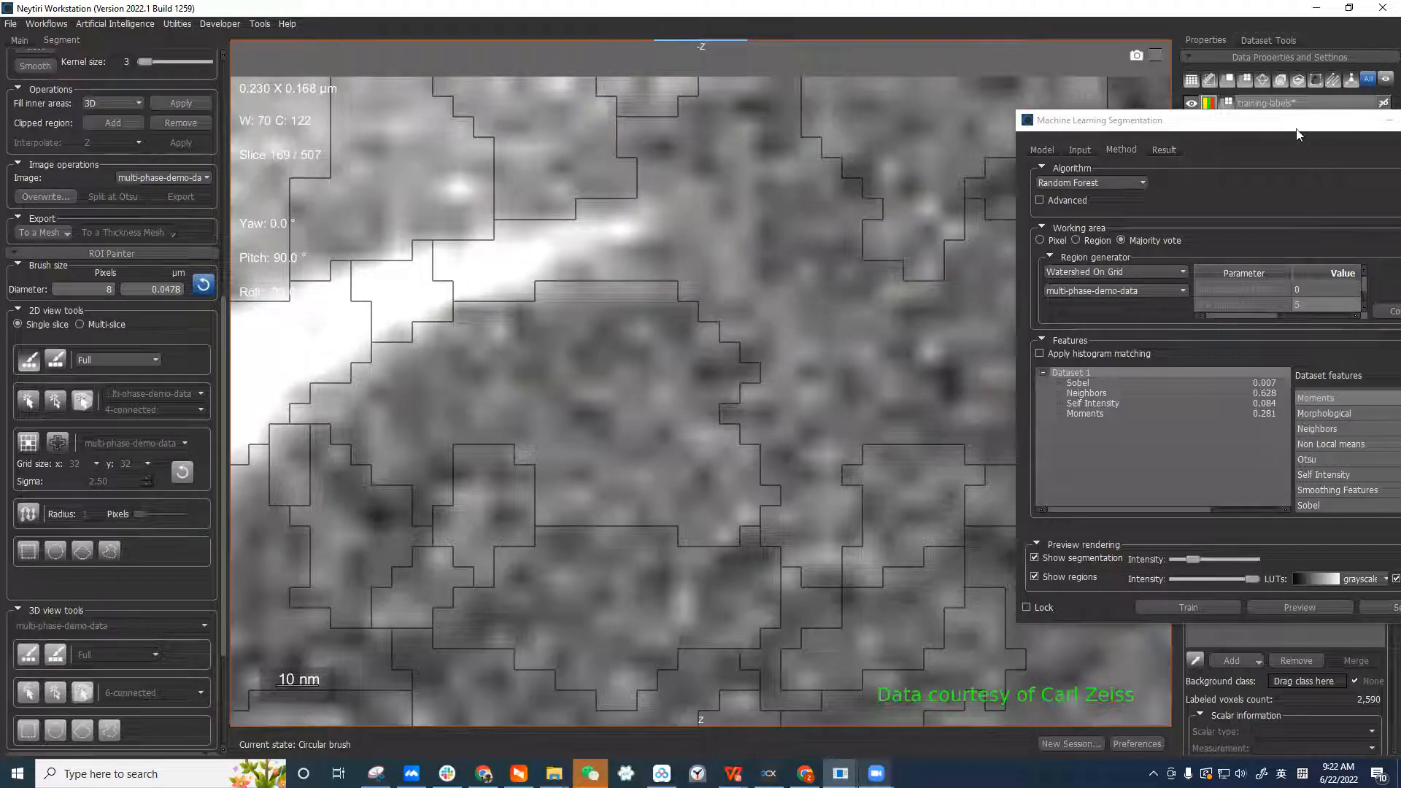
Set the Watershed On Grid spacing values to 3 and recompute the regions
drag(1278, 124, 1039, 200)
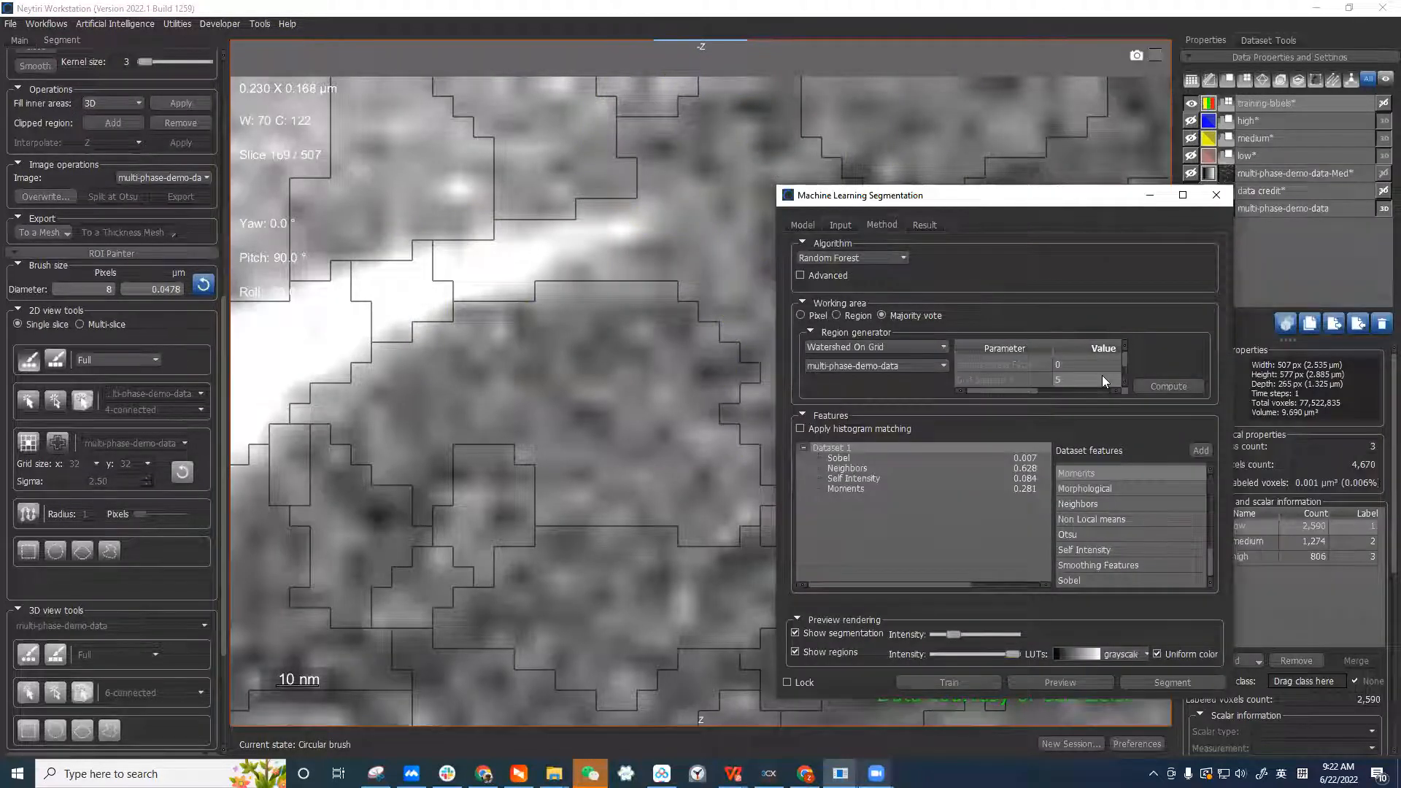
double_click(1102, 375)
scroll(1081, 359, down, 1)
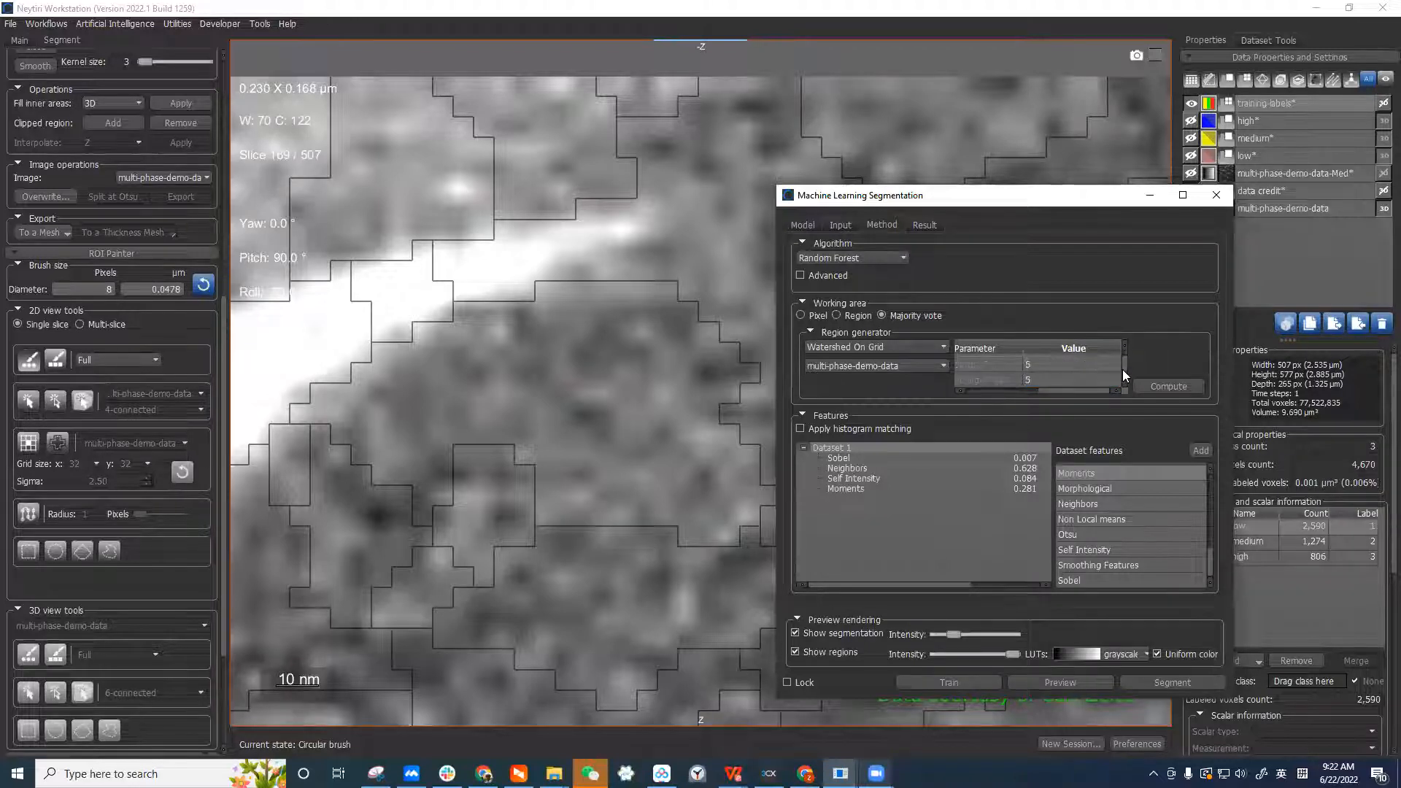
scroll(1123, 369, up, 1)
double_click(1071, 379)
text(3)
click(1149, 384)
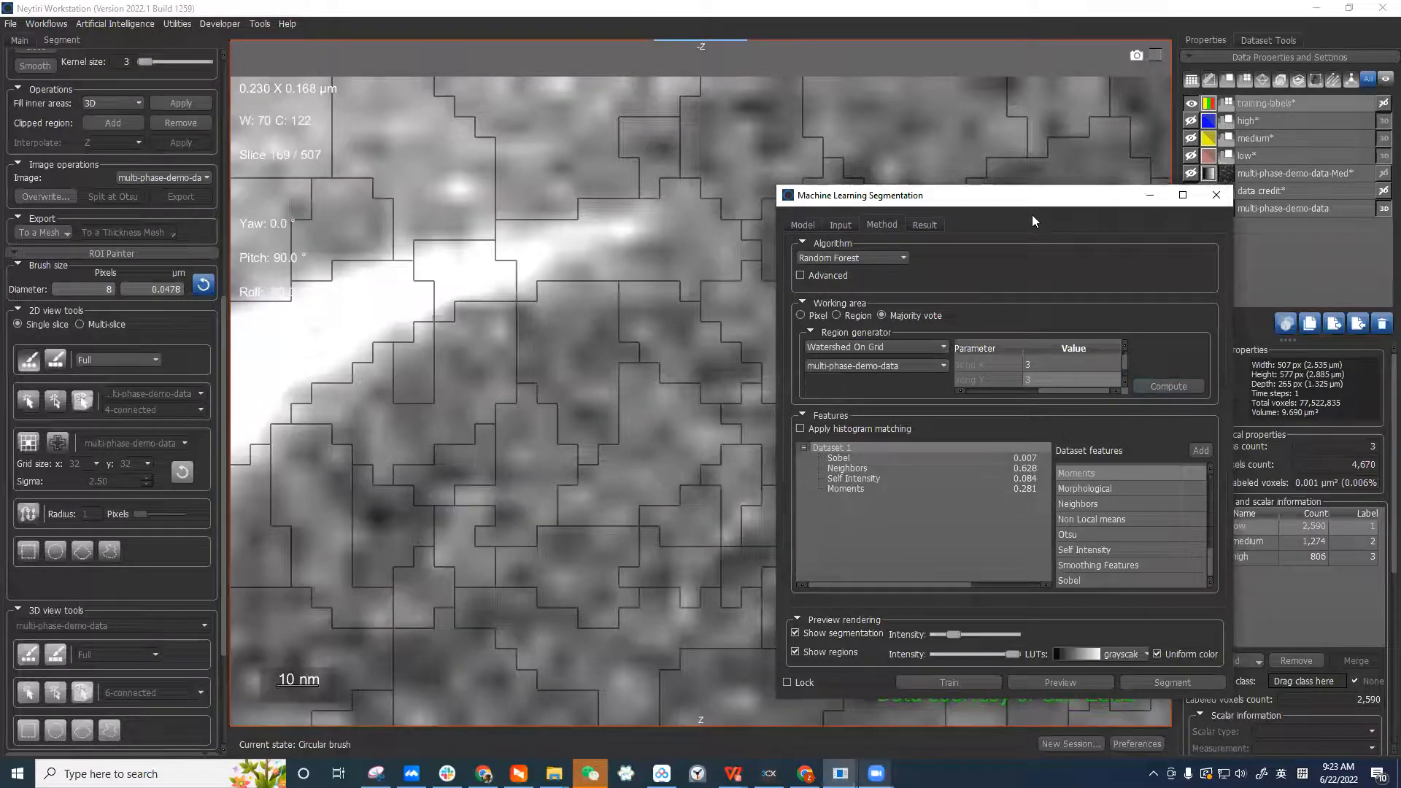
Reduce the Watershed On Grid spacing values to 2 and recompute the regions around the particle tip
drag(1032, 197, 1246, 196)
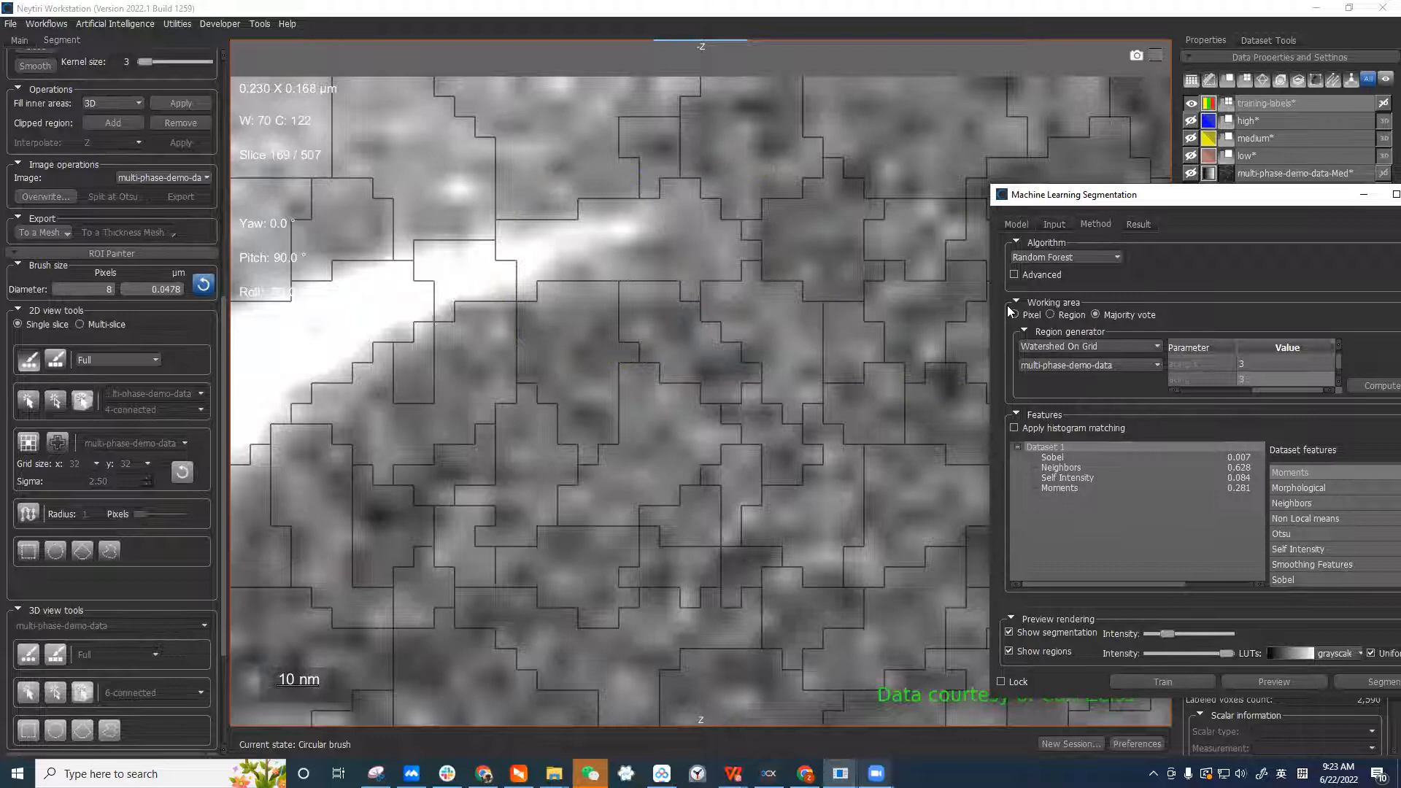
scroll(1272, 368, down, 1)
scroll(1274, 376, down, 1)
click(1371, 386)
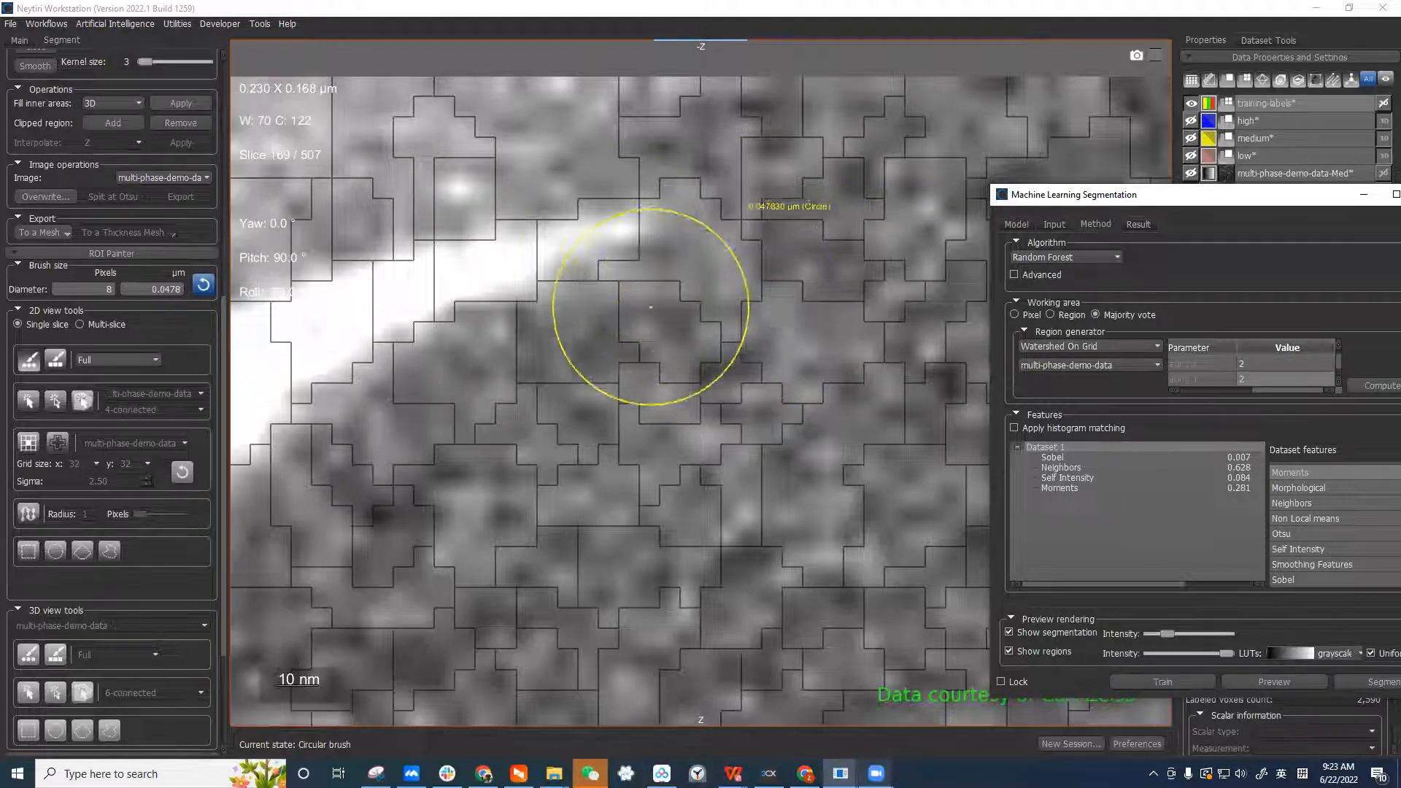
Preview the segmentation on the finer regions at the particle tip with a stronger preview intensity
double_click(1237, 196)
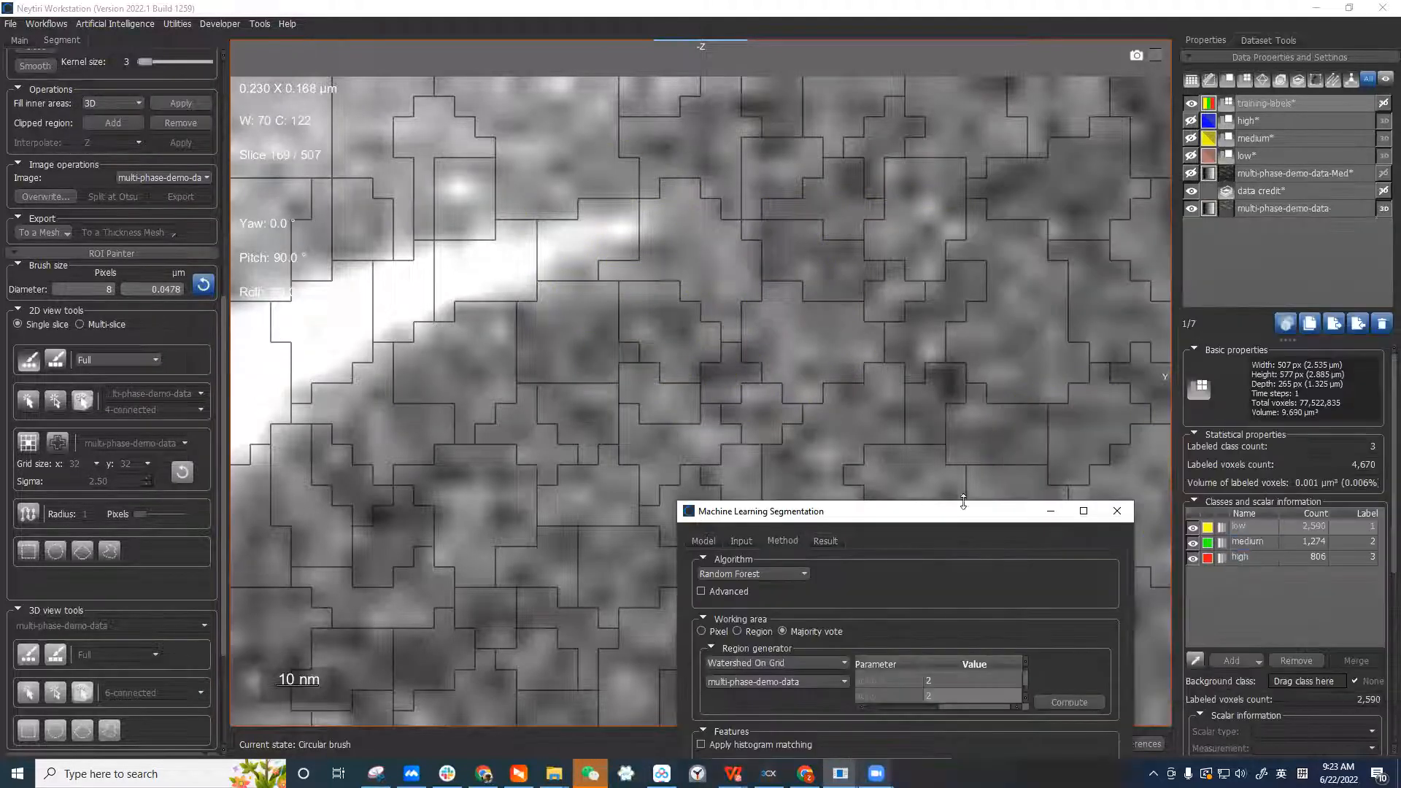
drag(953, 513, 1028, 219)
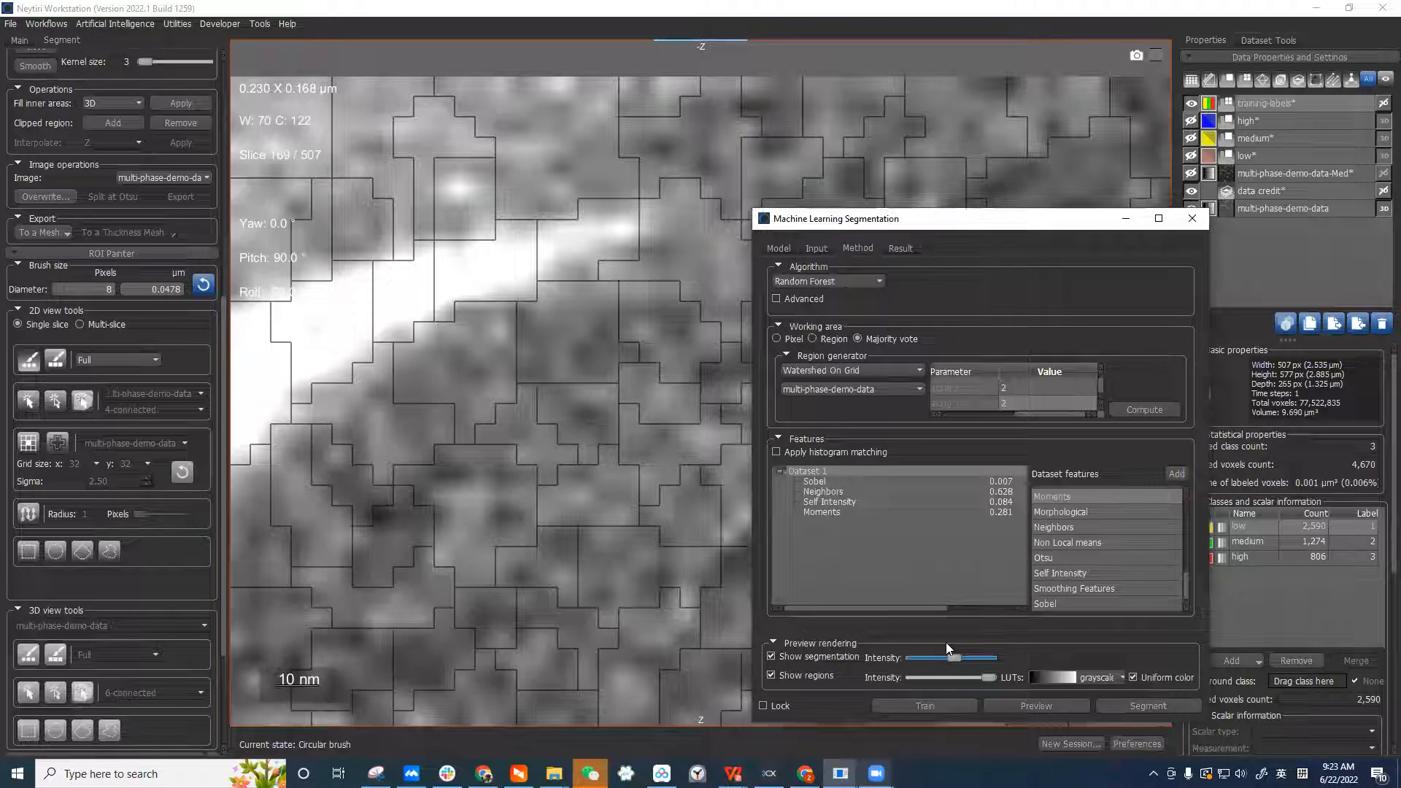
click(1053, 708)
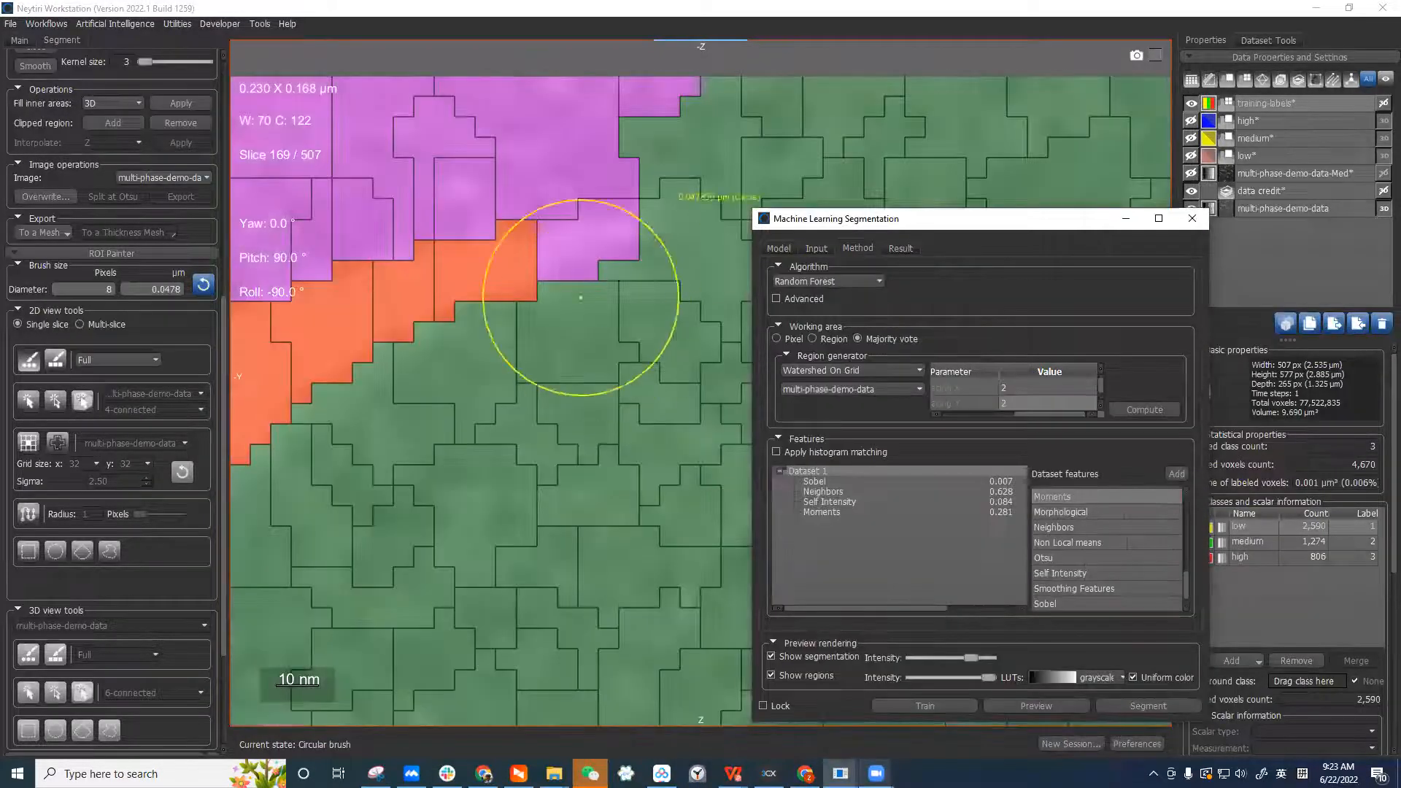
Label the particle tip on slice 169 as high with a 2-pixel circular brush and fade the segmentation preview
drag(1039, 226, 905, 541)
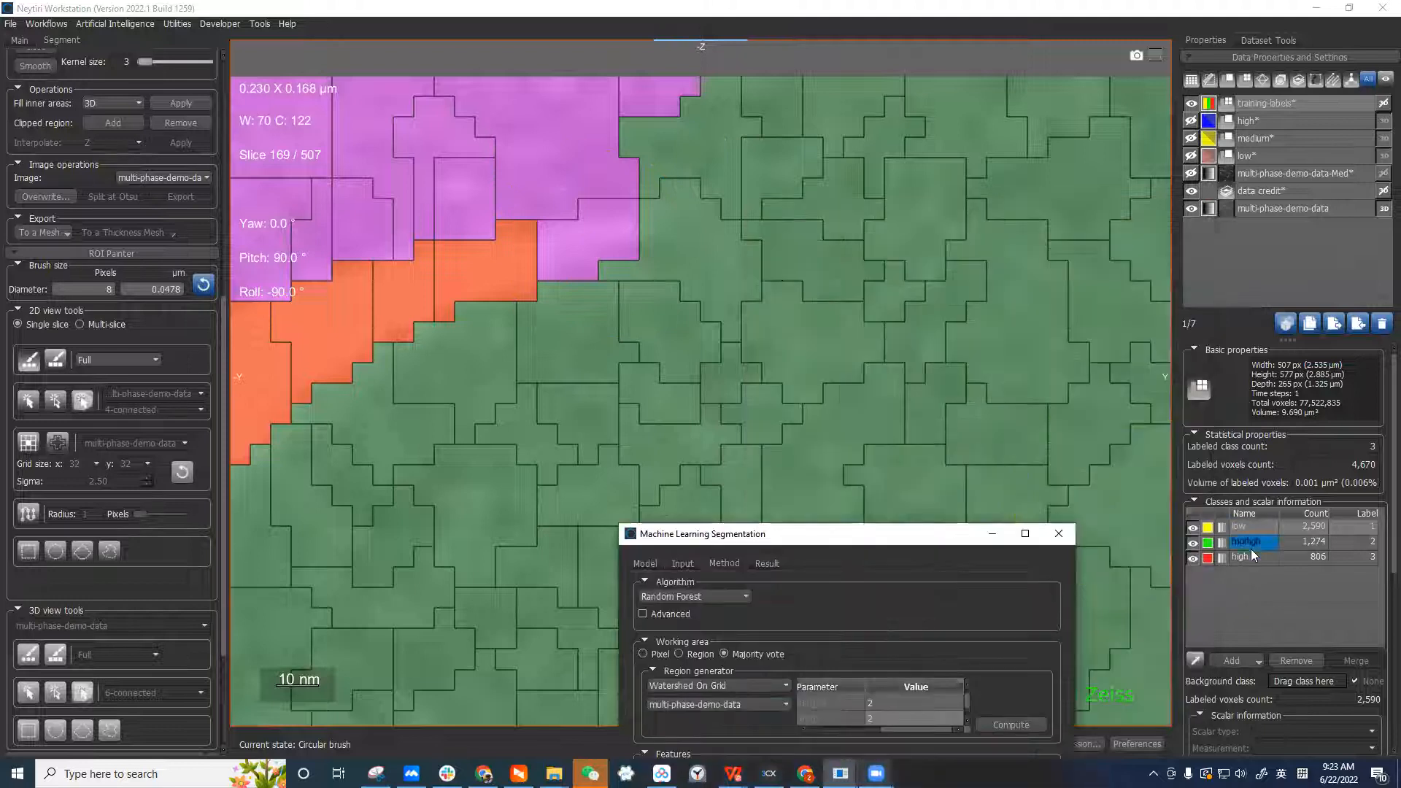
ctrl+scroll(576, 235, down, 4)
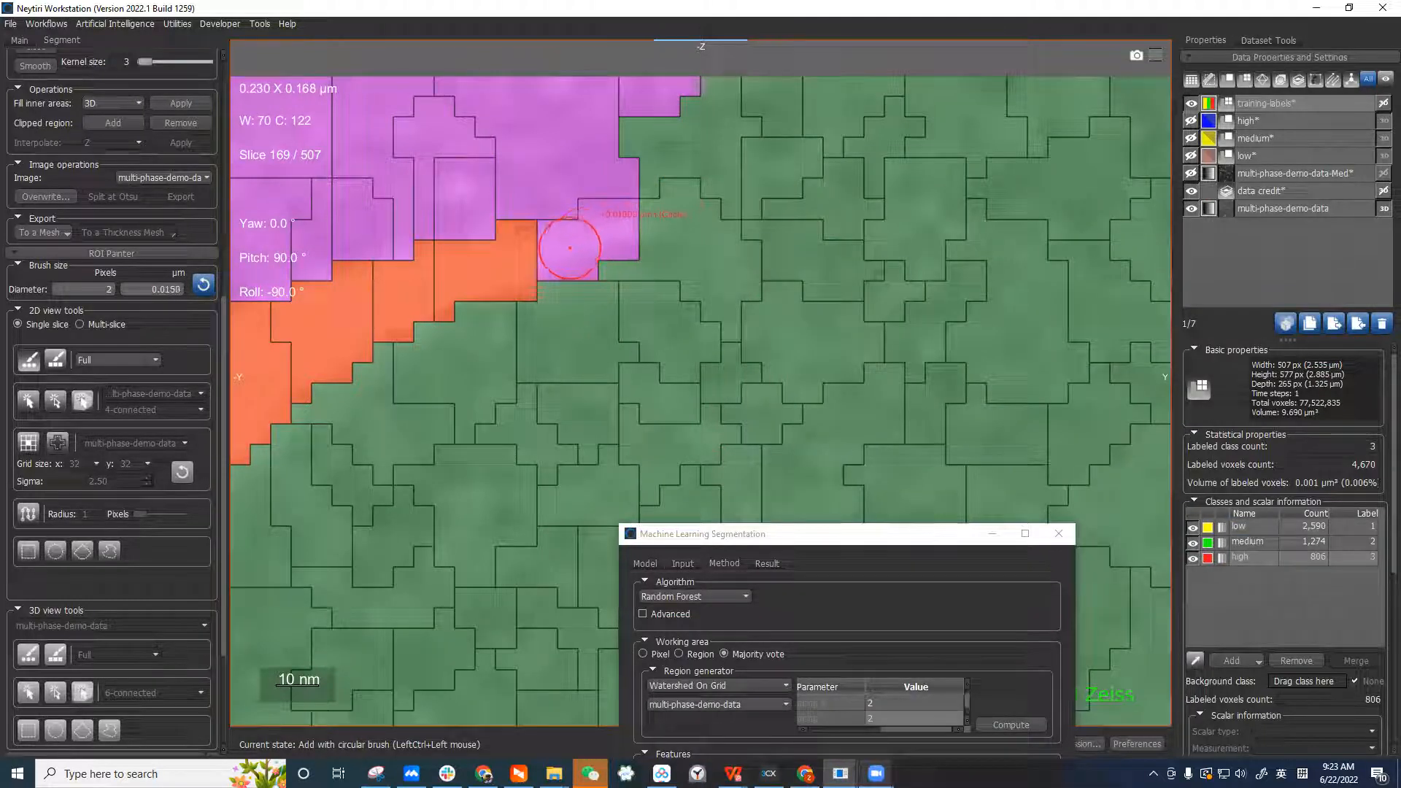
ctrl+click(570, 247)
ctrl+click(605, 235)
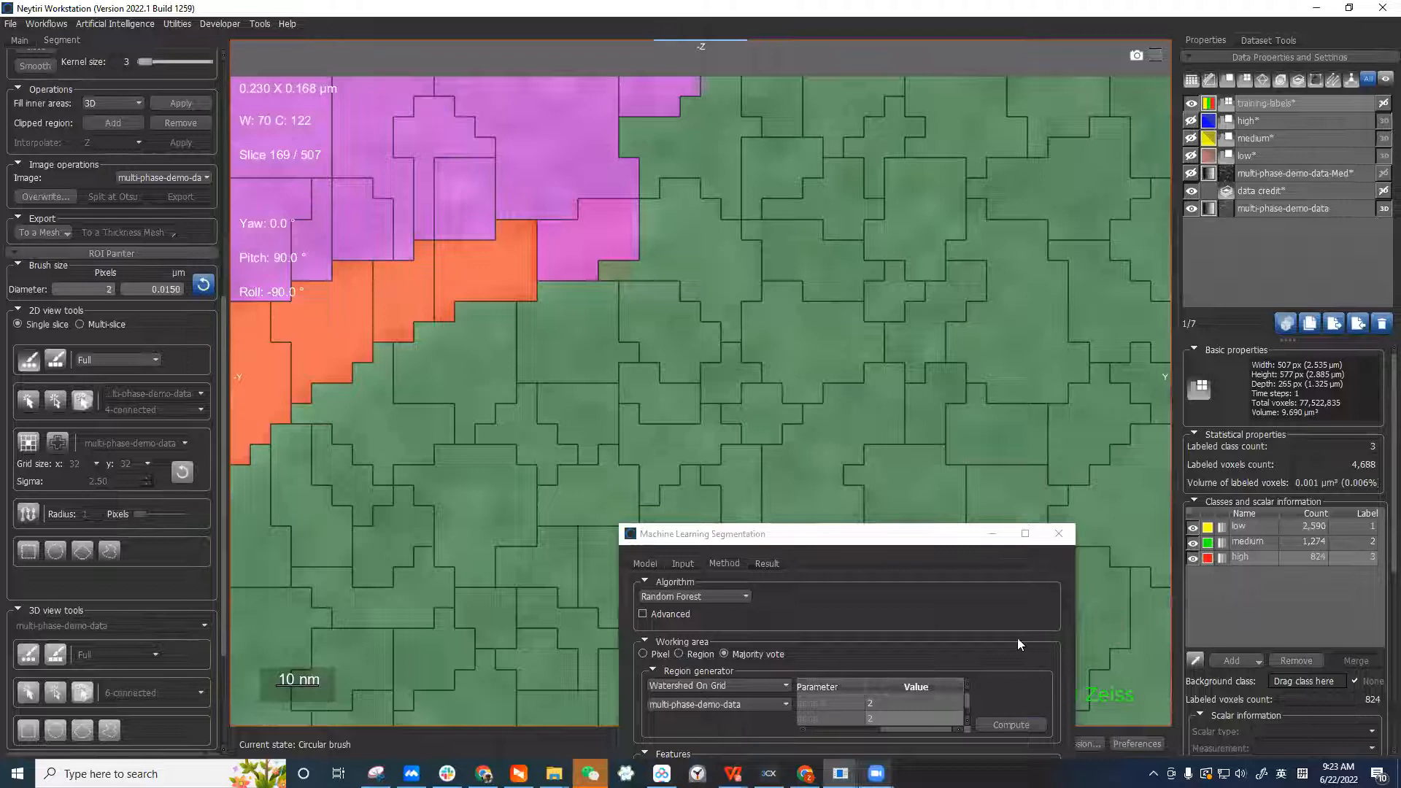
drag(948, 535, 1150, 167)
drag(1039, 605, 985, 605)
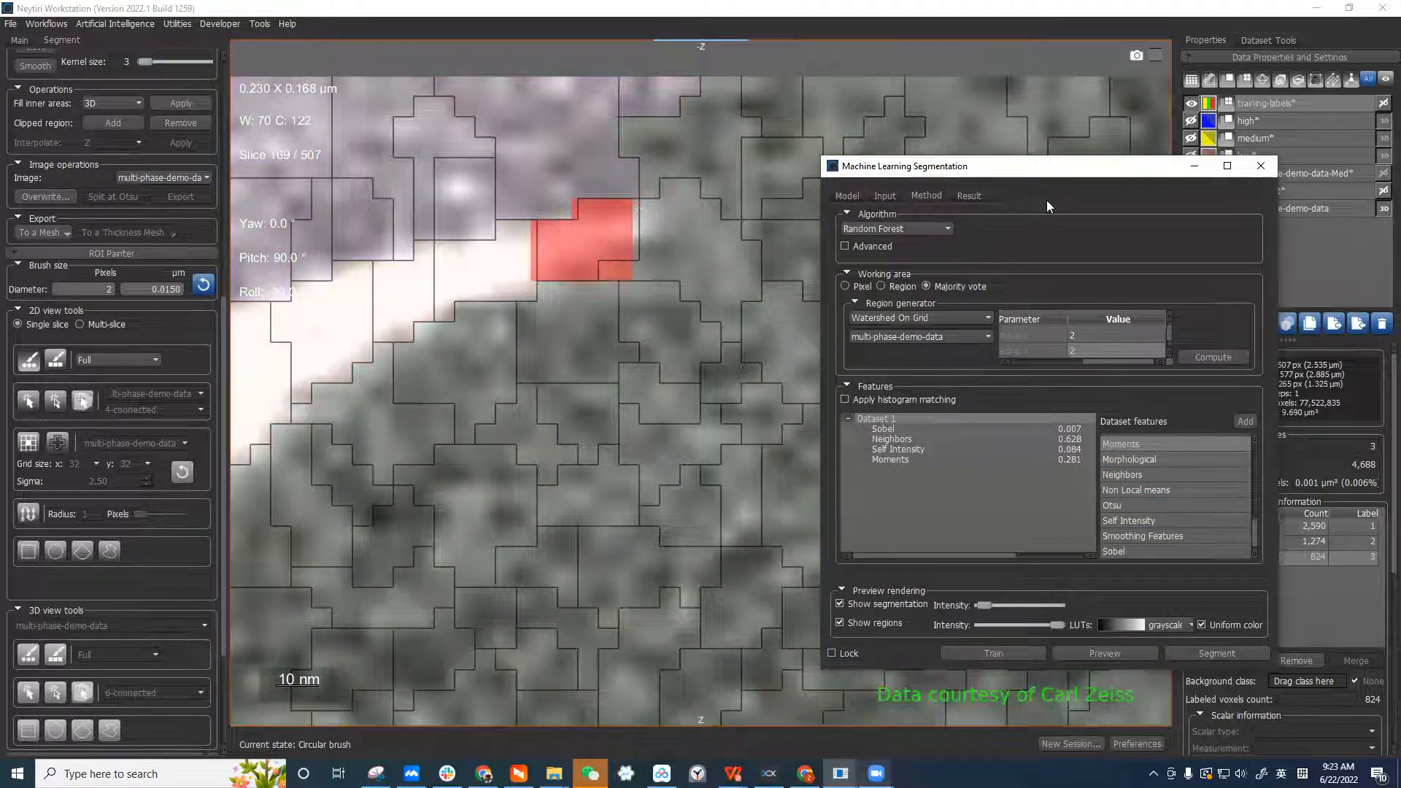
drag(1070, 165, 1124, 158)
Preview the segmentation around the branching junction on slice 166 and compare it with the image by varying the preview intensity
scroll(780, 422, down, 3)
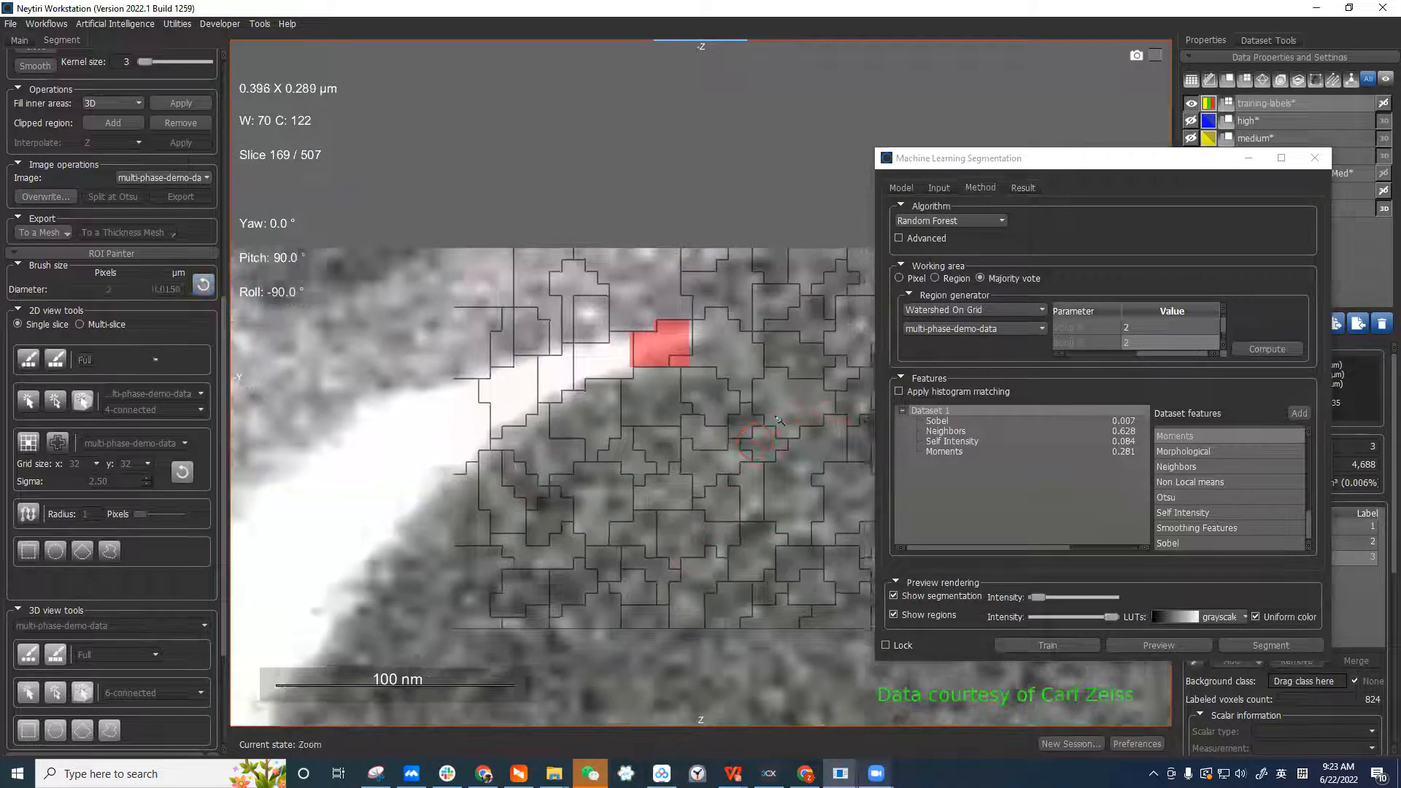
scroll(779, 421, down, 5)
mouse_move(709, 402)
middle_down()
mouse_move(456, 396)
mouse_move(585, 384)
middle_up()
scroll(456, 395, down, 5)
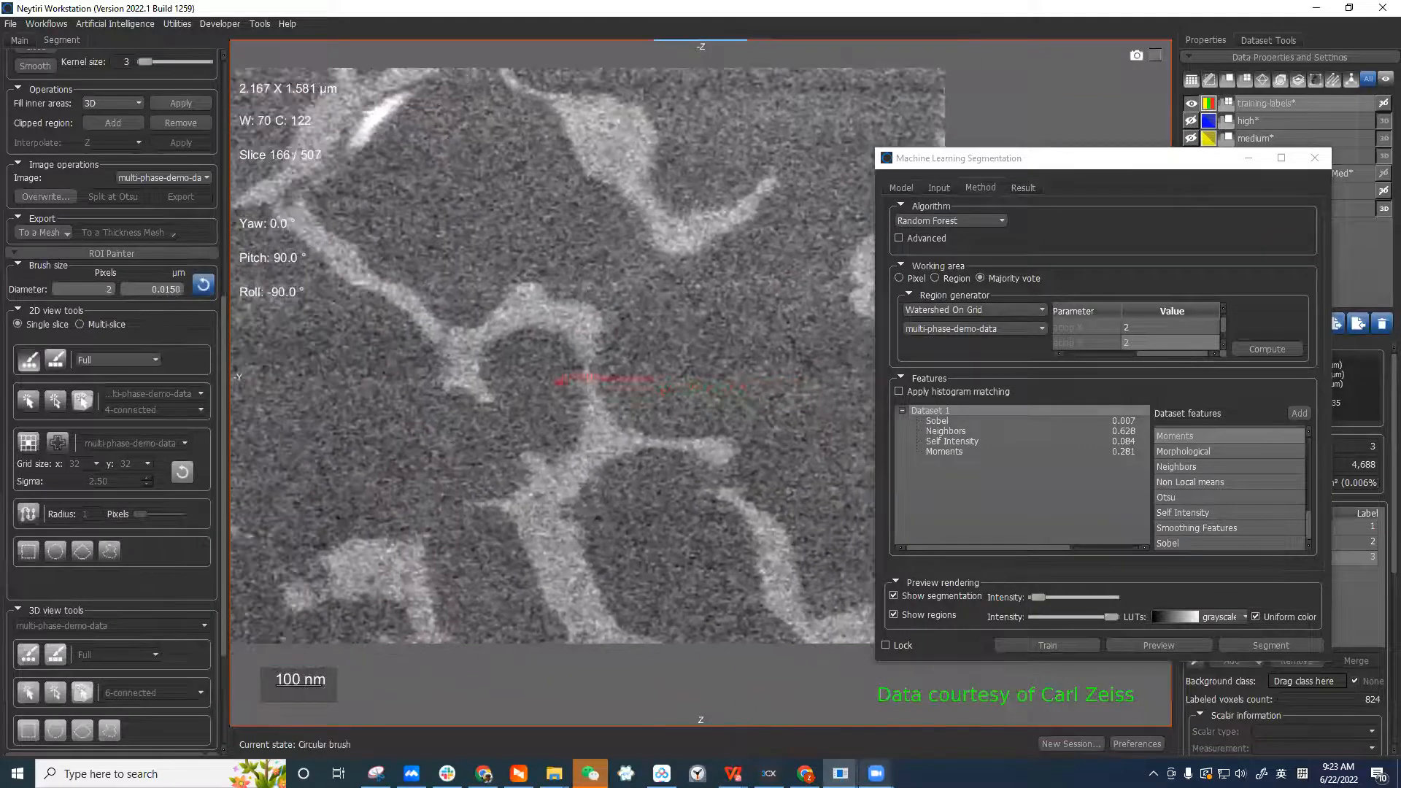
scroll(708, 394, up, 2)
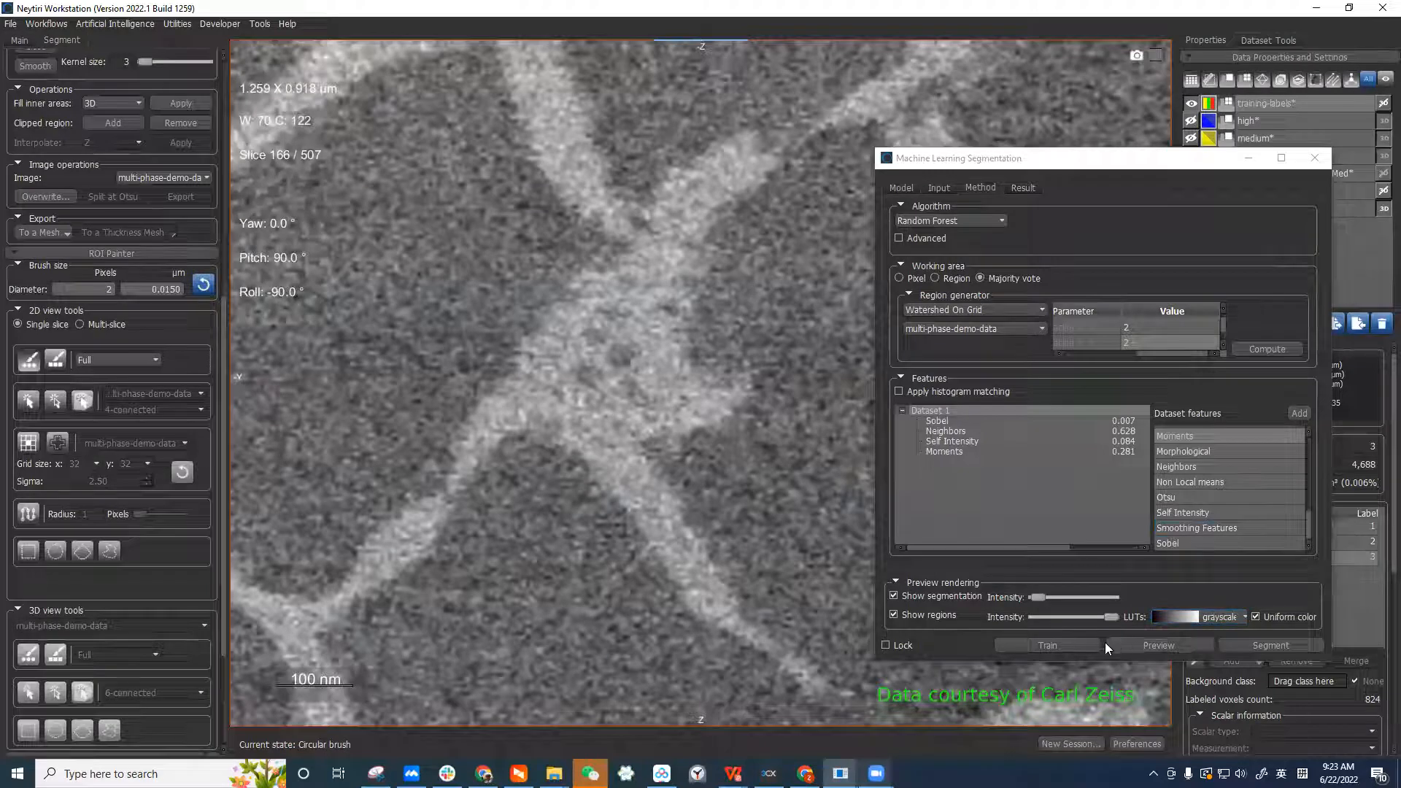
click(1144, 640)
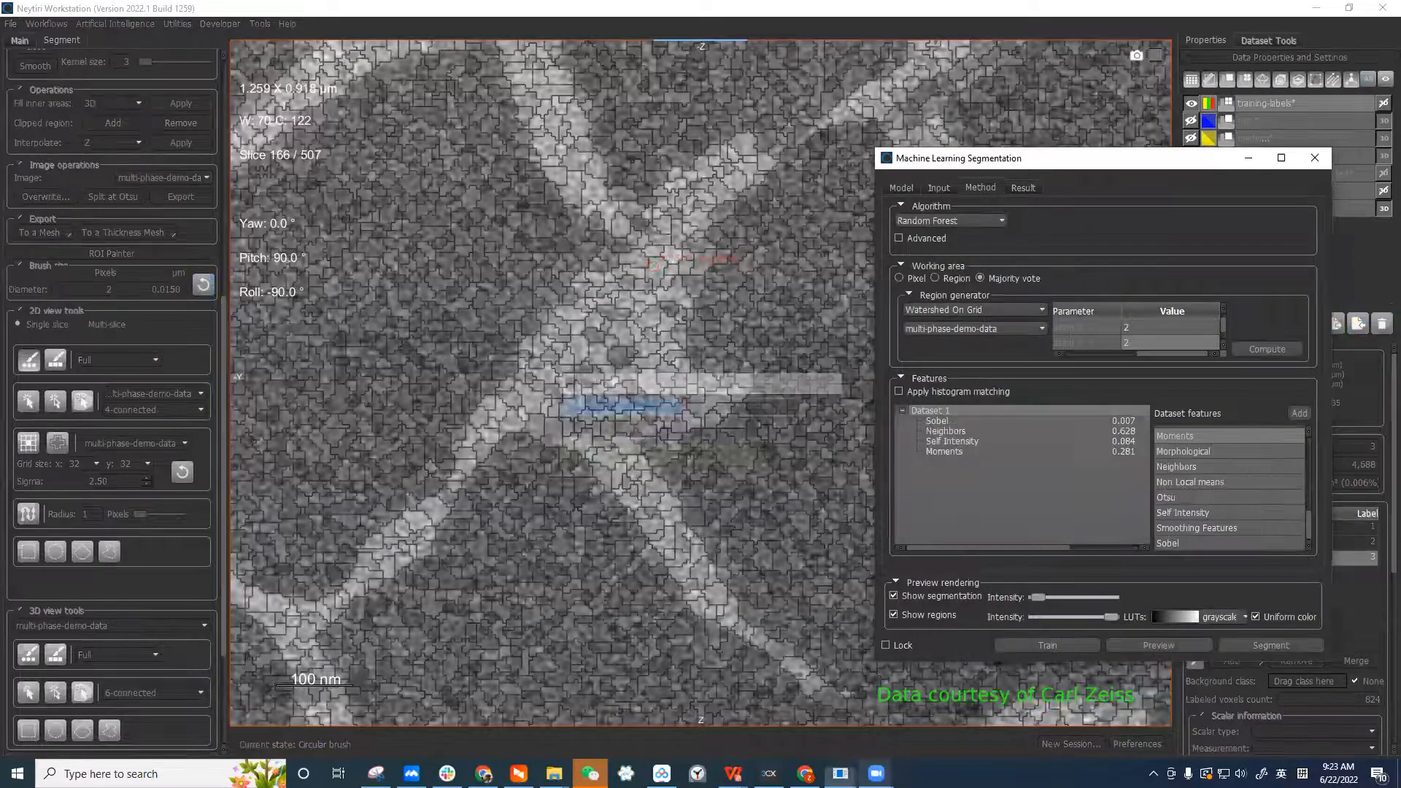
drag(1036, 597, 1076, 599)
scroll(699, 459, up, 3)
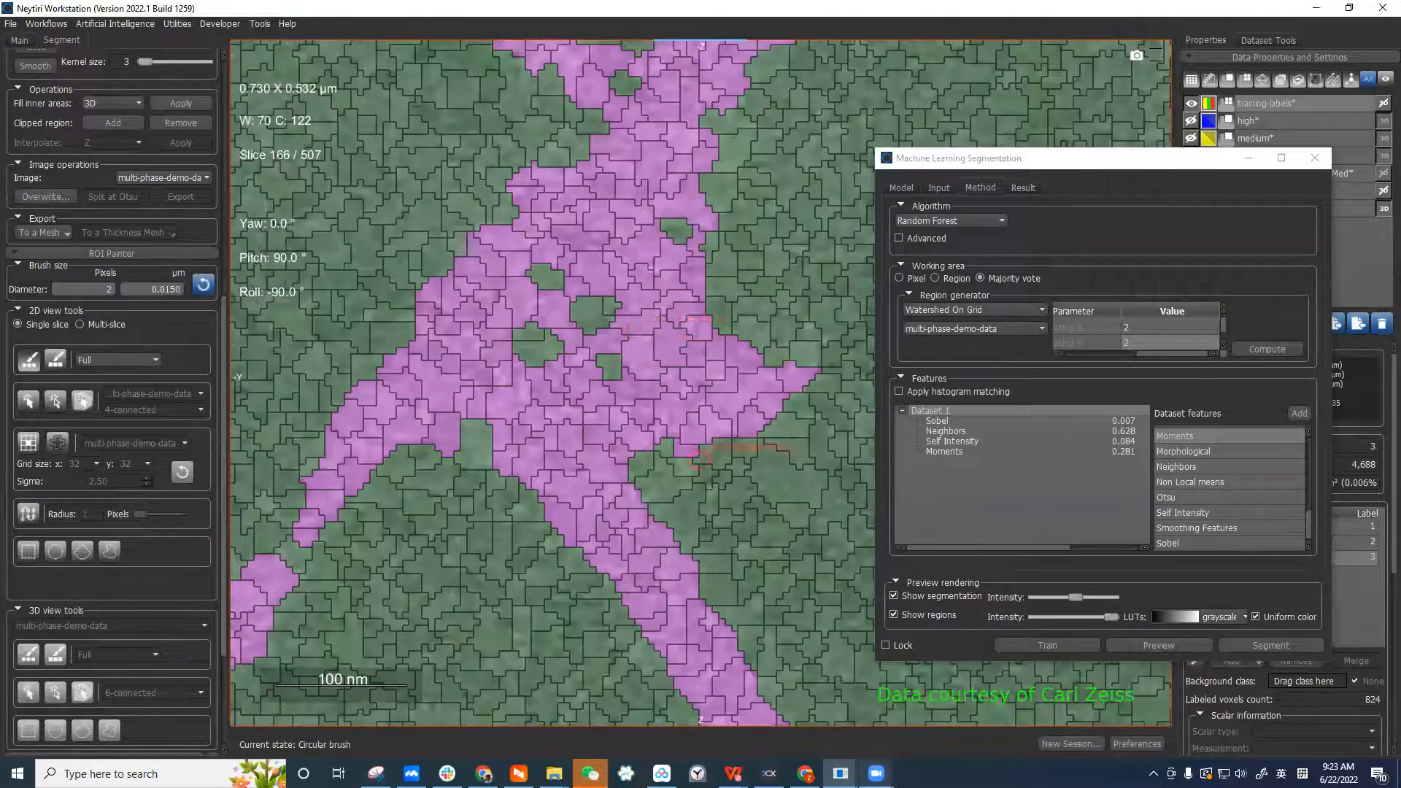
drag(1081, 596, 1033, 597)
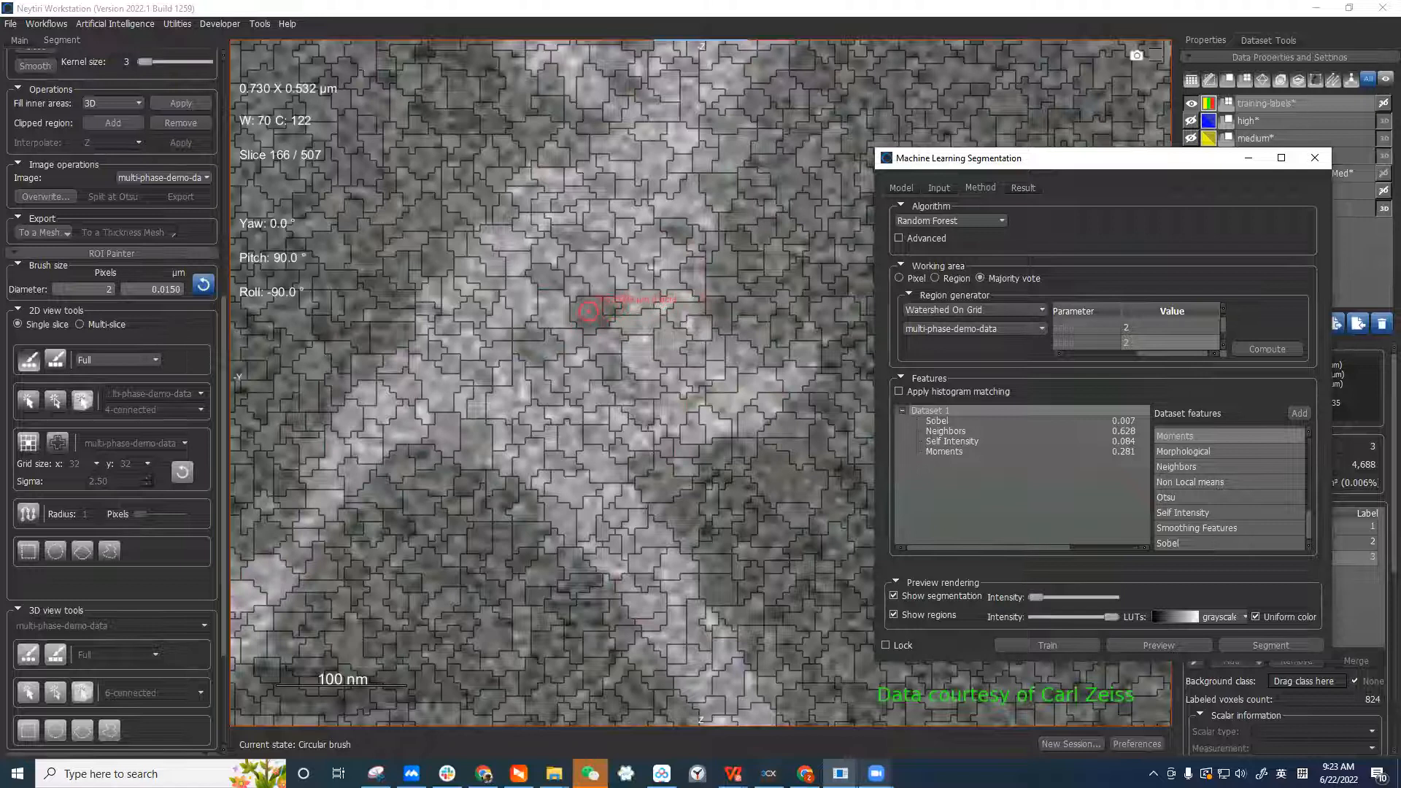
drag(1032, 597, 1076, 597)
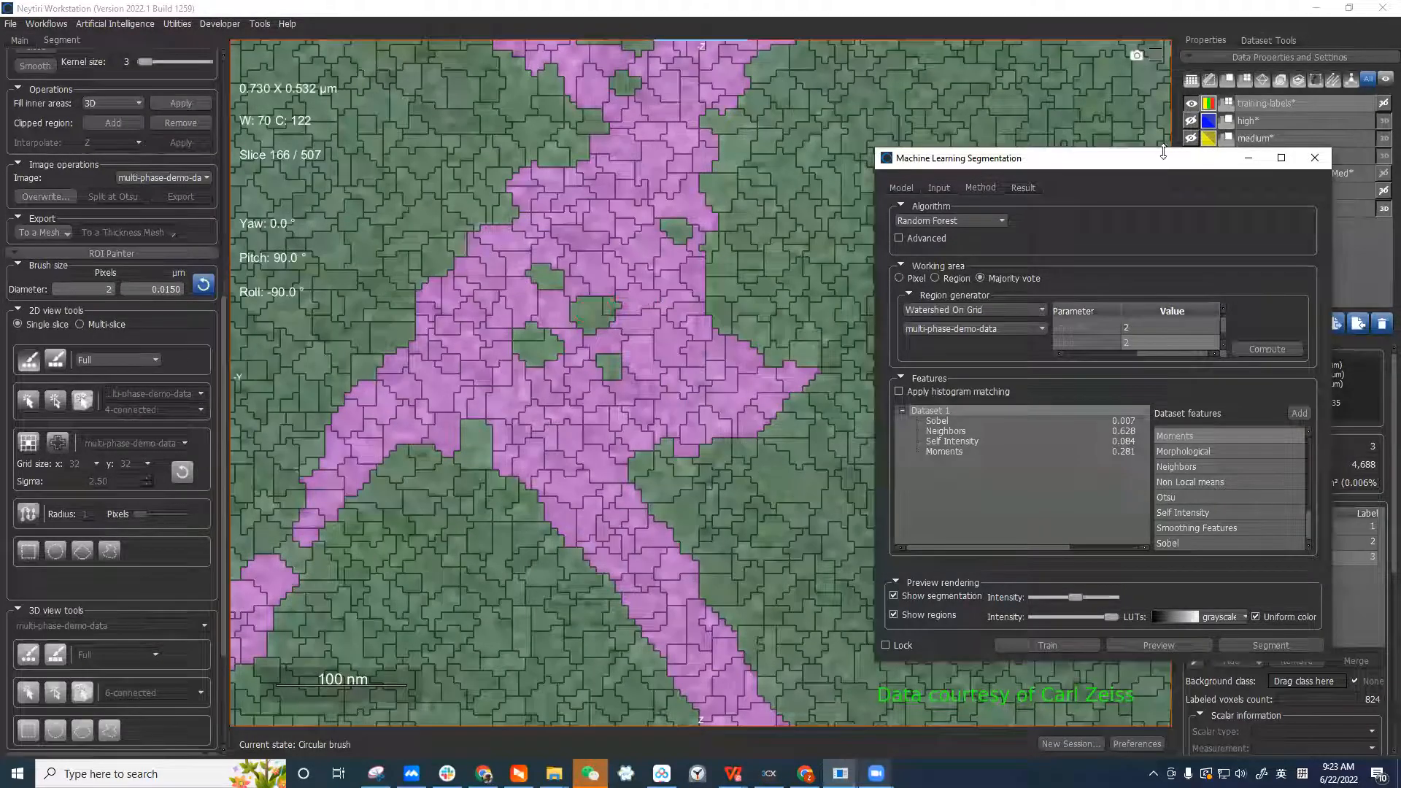
Fade the preview and paint the centre of the junction on slice 166 as medium with a 16-pixel circular brush
drag(1160, 162, 1252, 558)
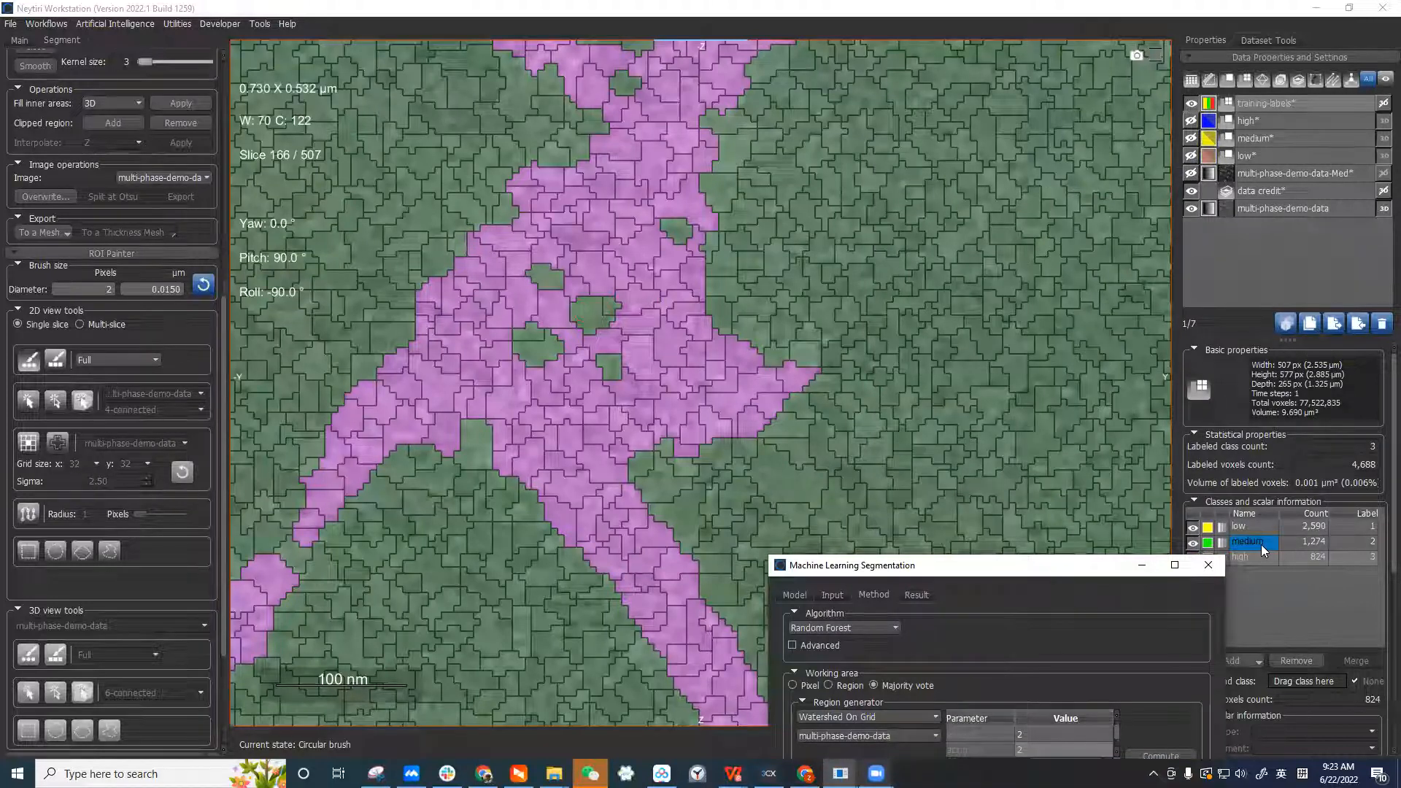
click(1262, 544)
drag(1058, 566, 1045, 217)
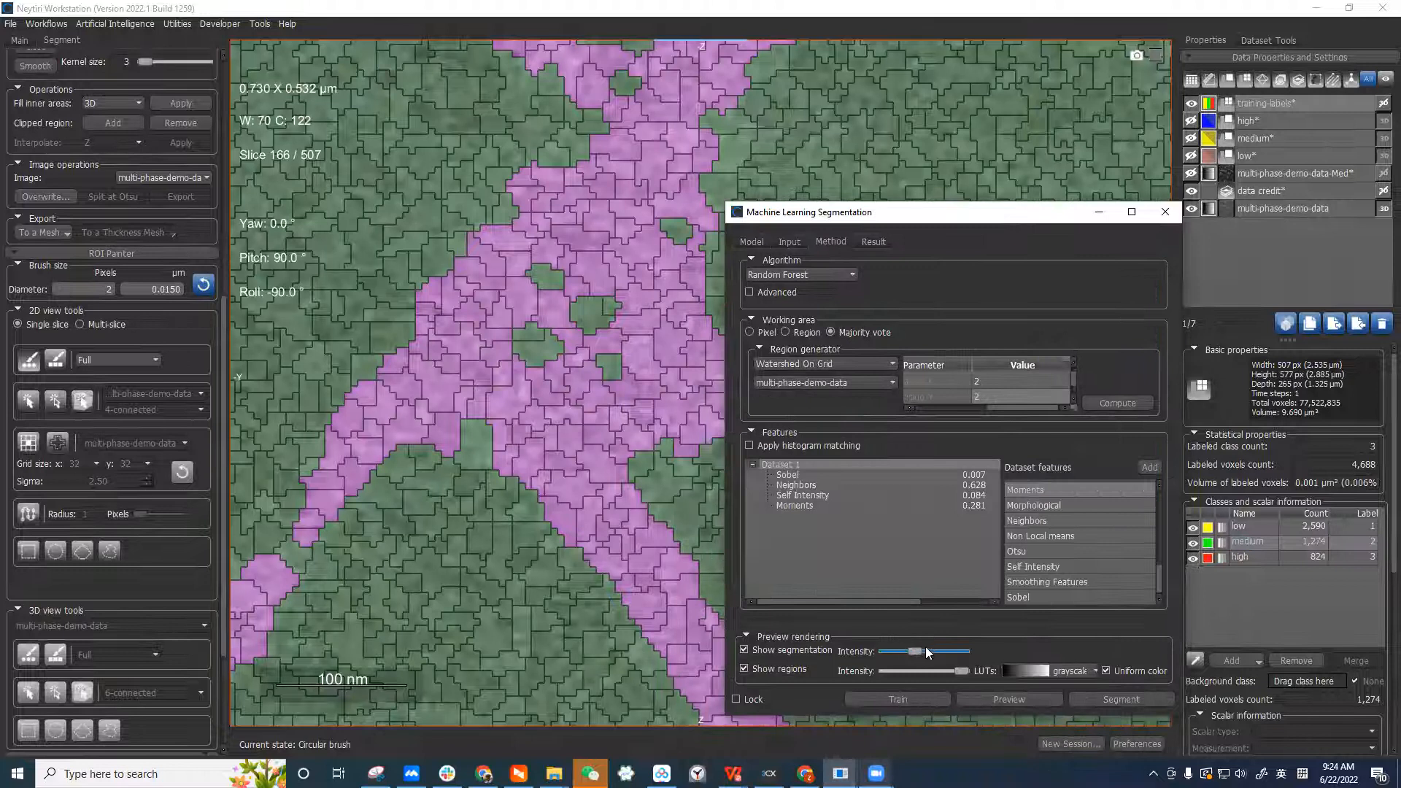
scroll(926, 647, down, 3)
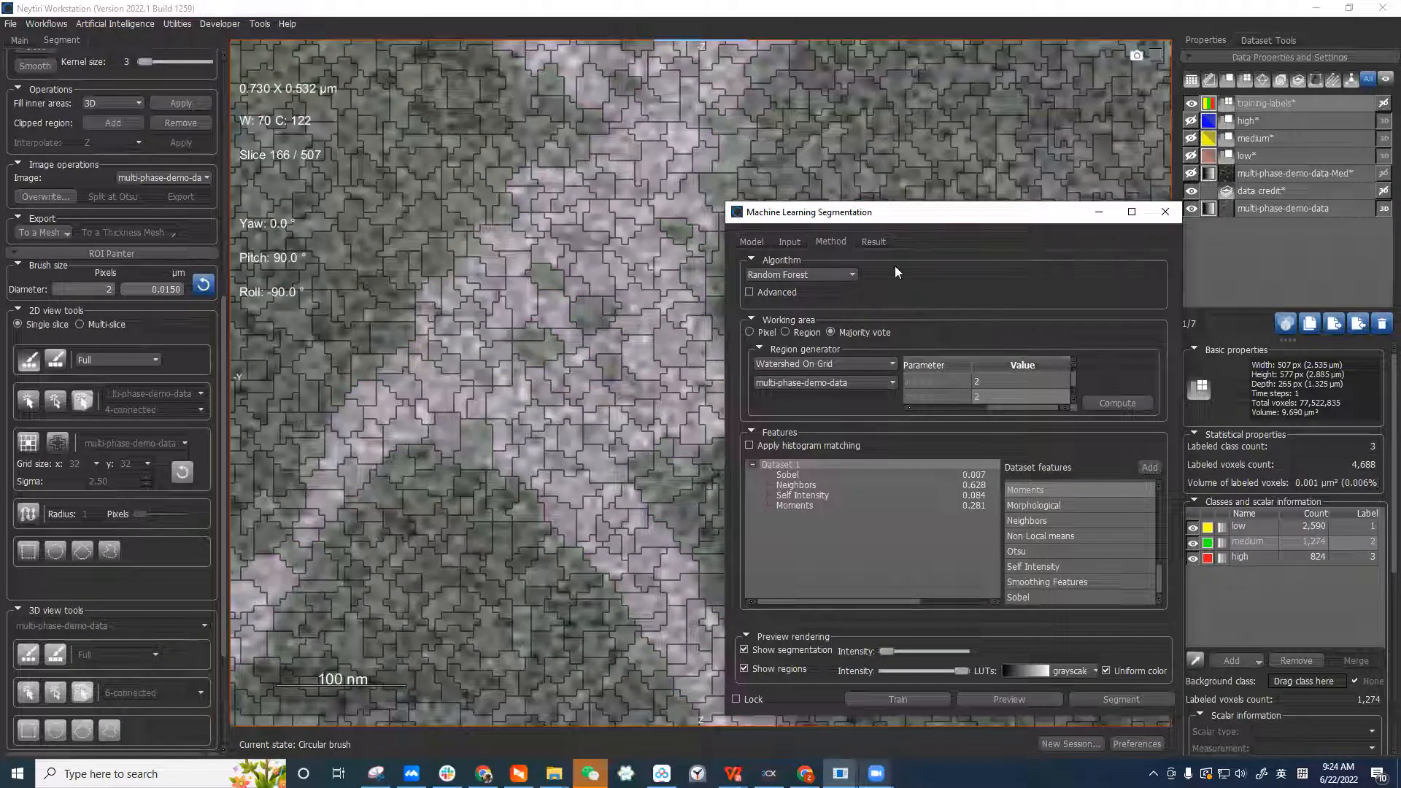
drag(986, 216, 950, 377)
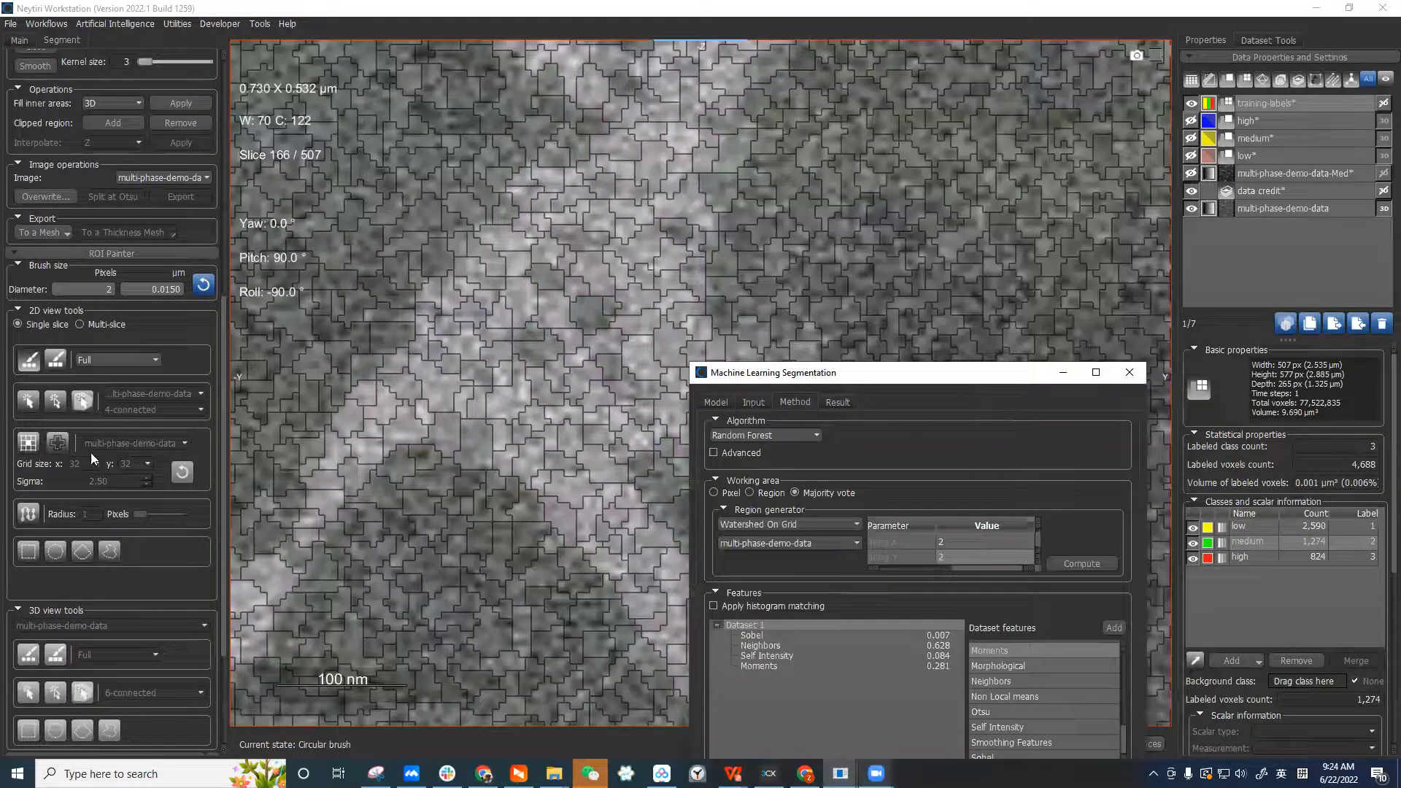
click(27, 361)
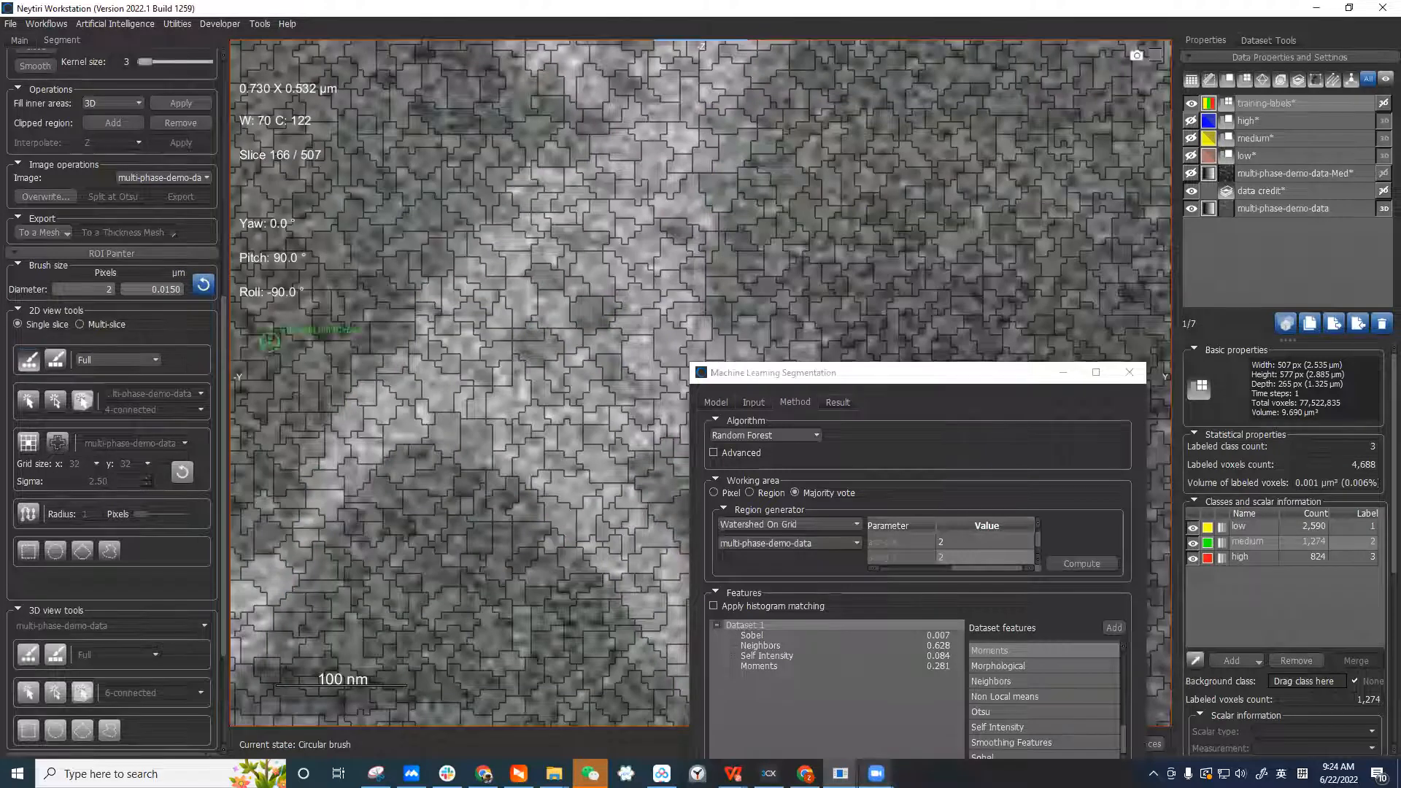
mouse_move(573, 332)
mouse_down()
mouse_move(584, 330)
mouse_move(558, 263)
mouse_move(646, 226)
mouse_up()
drag(639, 392, 478, 376)
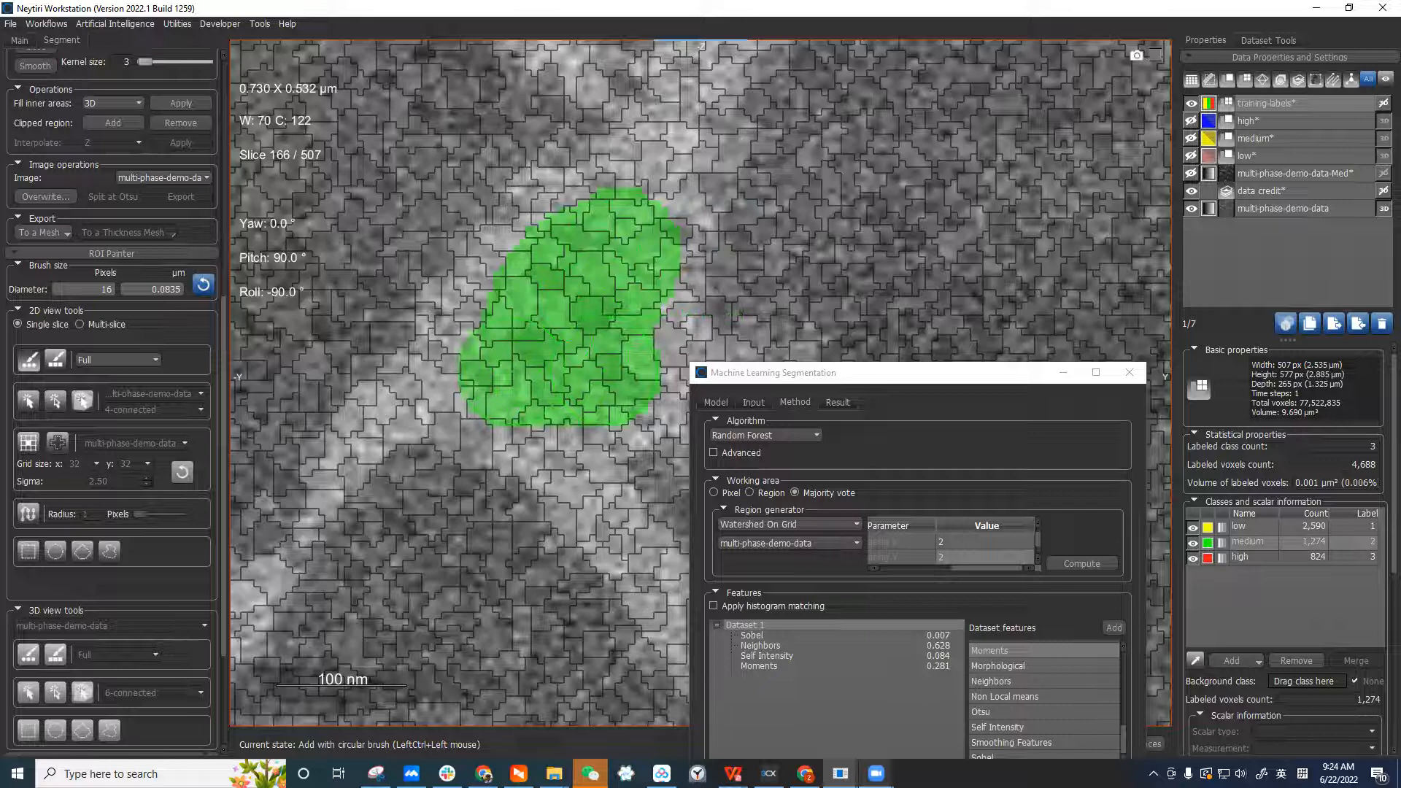
click(963, 370)
drag(966, 367, 1015, 121)
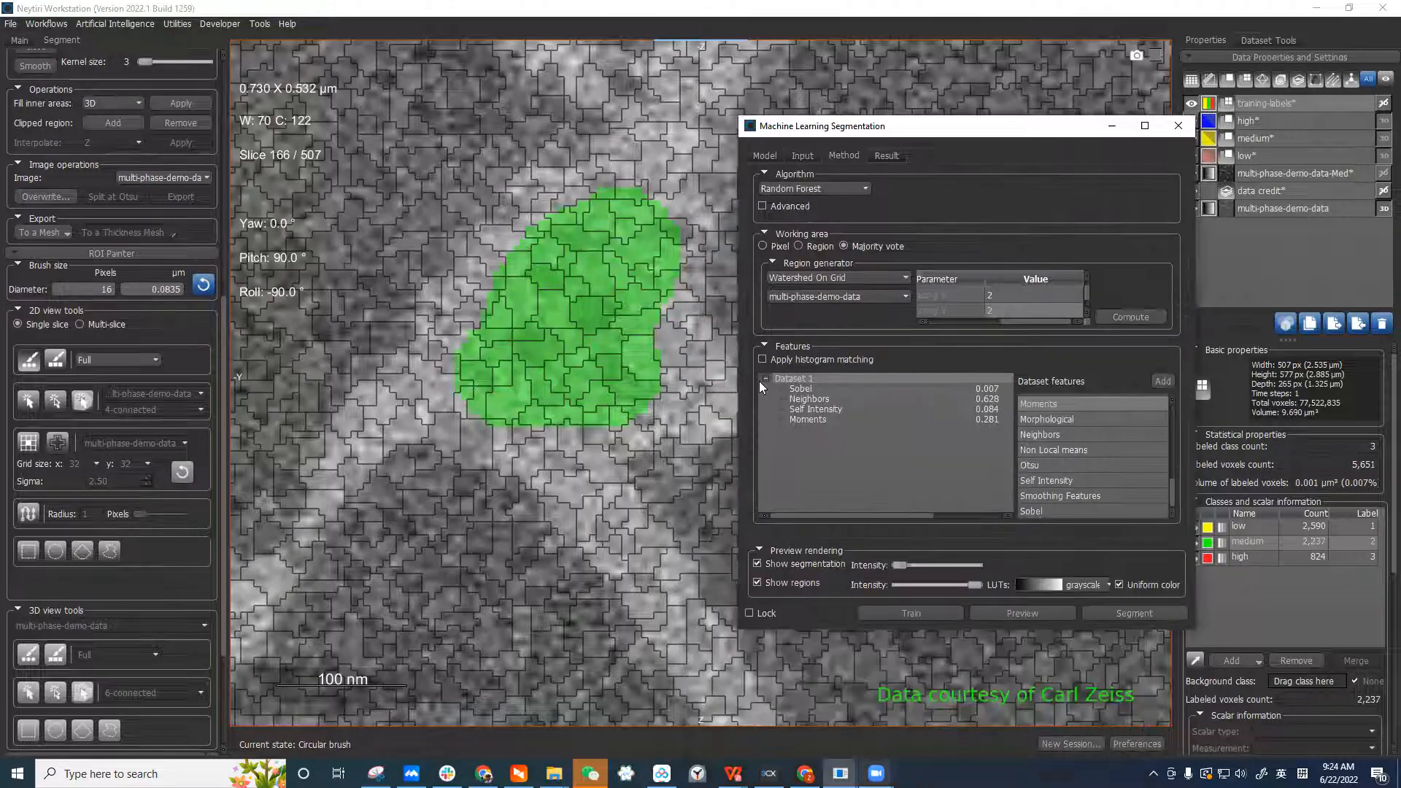
click(657, 292)
key(Escape)
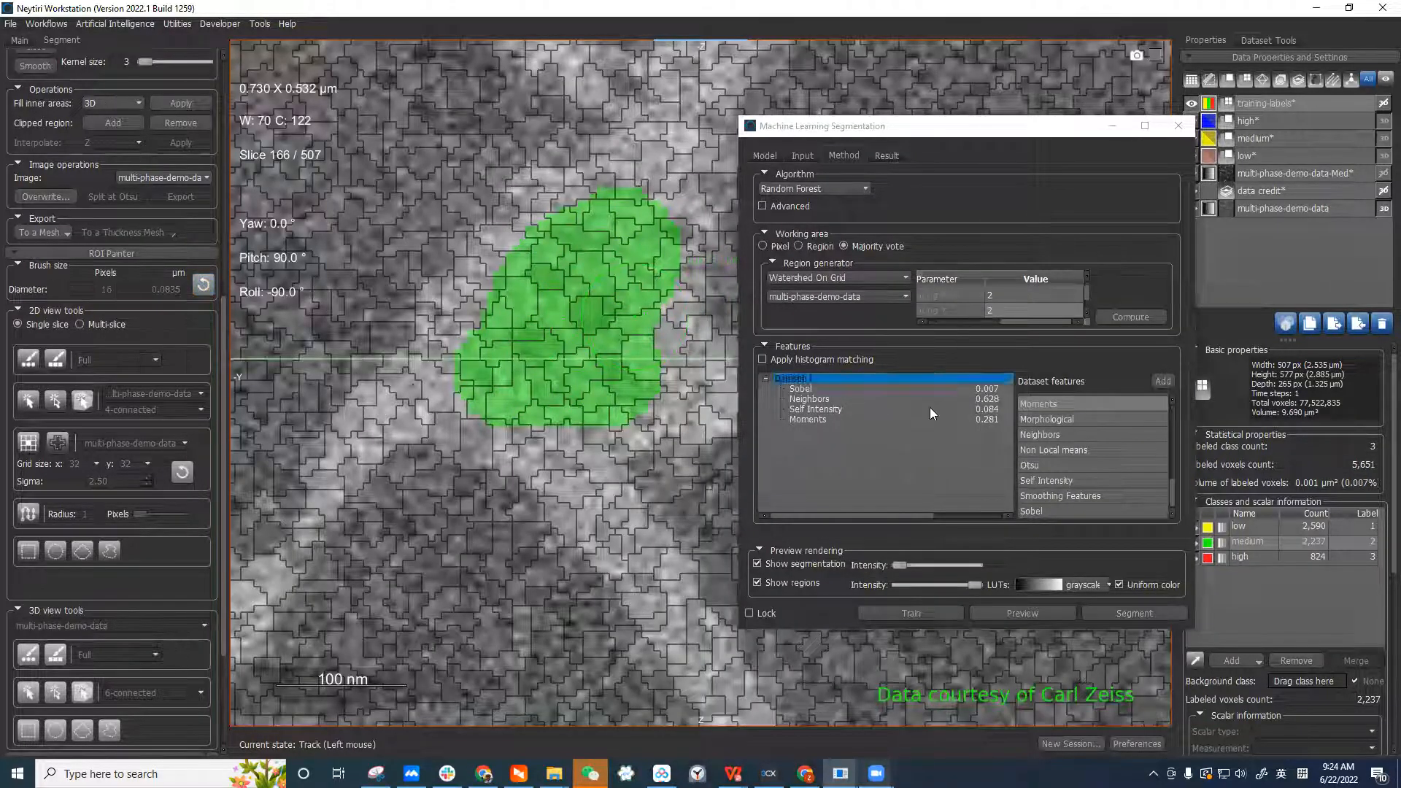
Review the features already used by the model and the list of available dataset features
scroll(608, 454, down, 2)
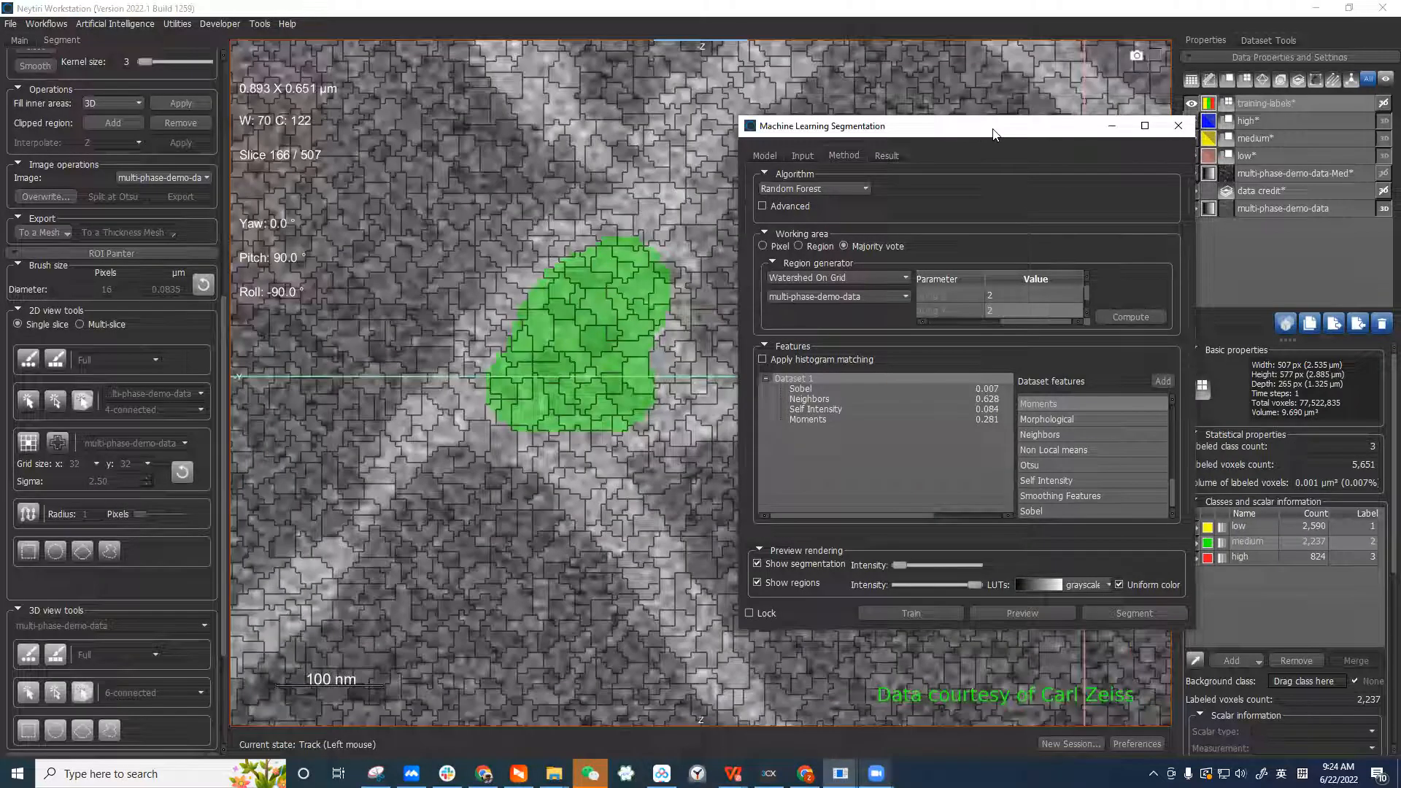
drag(975, 131, 1159, 146)
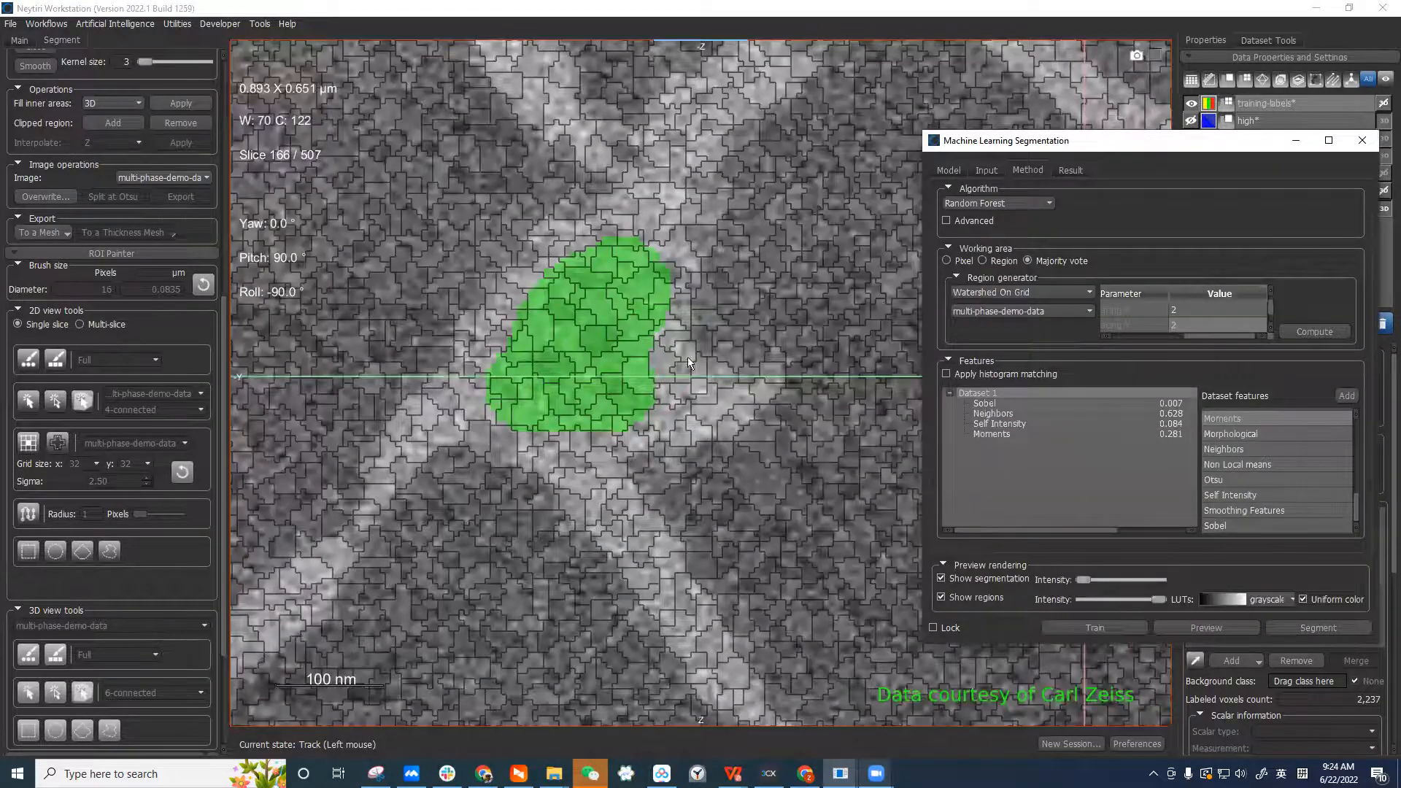
scroll(690, 362, down, 2)
middle_drag(777, 274, 637, 287)
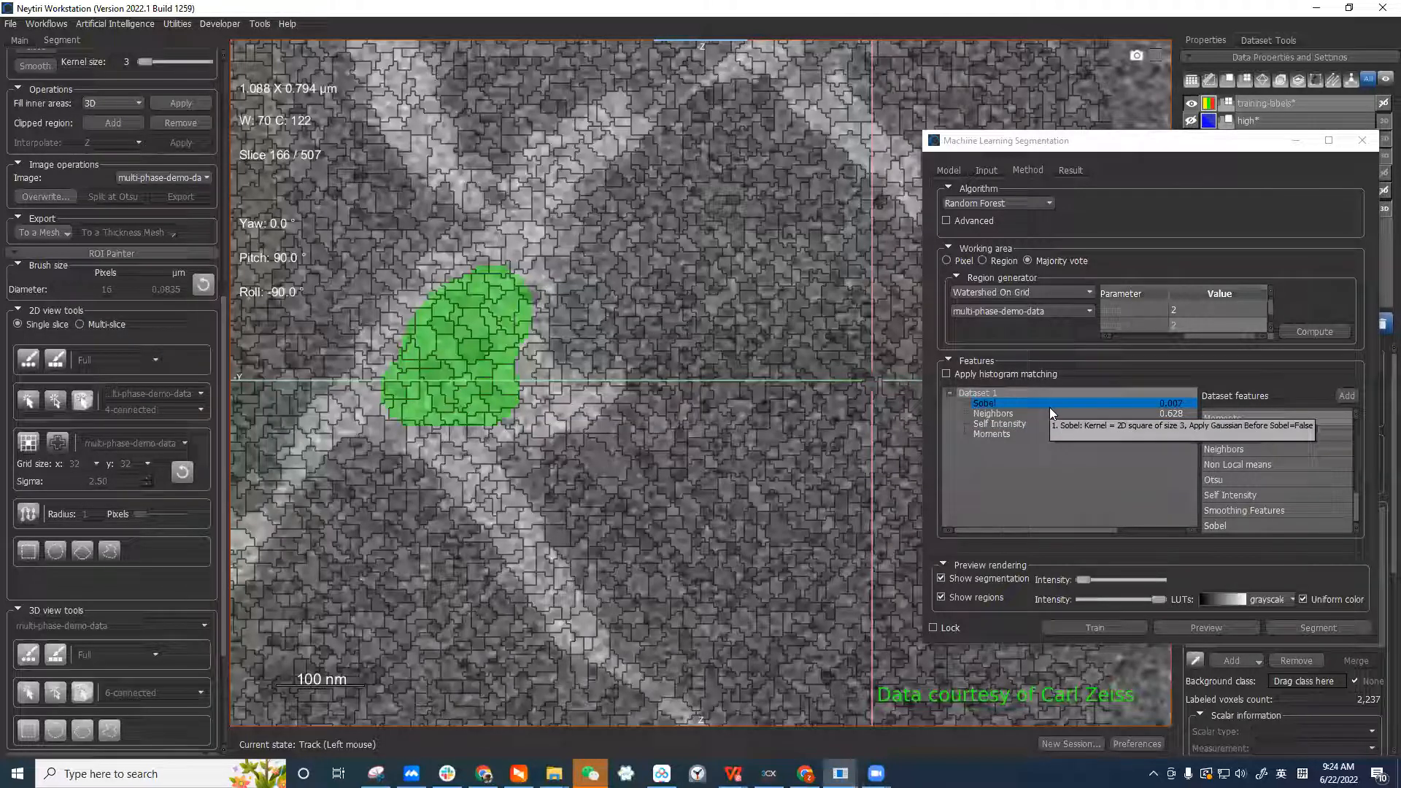
click(1231, 135)
drag(1231, 146, 1141, 153)
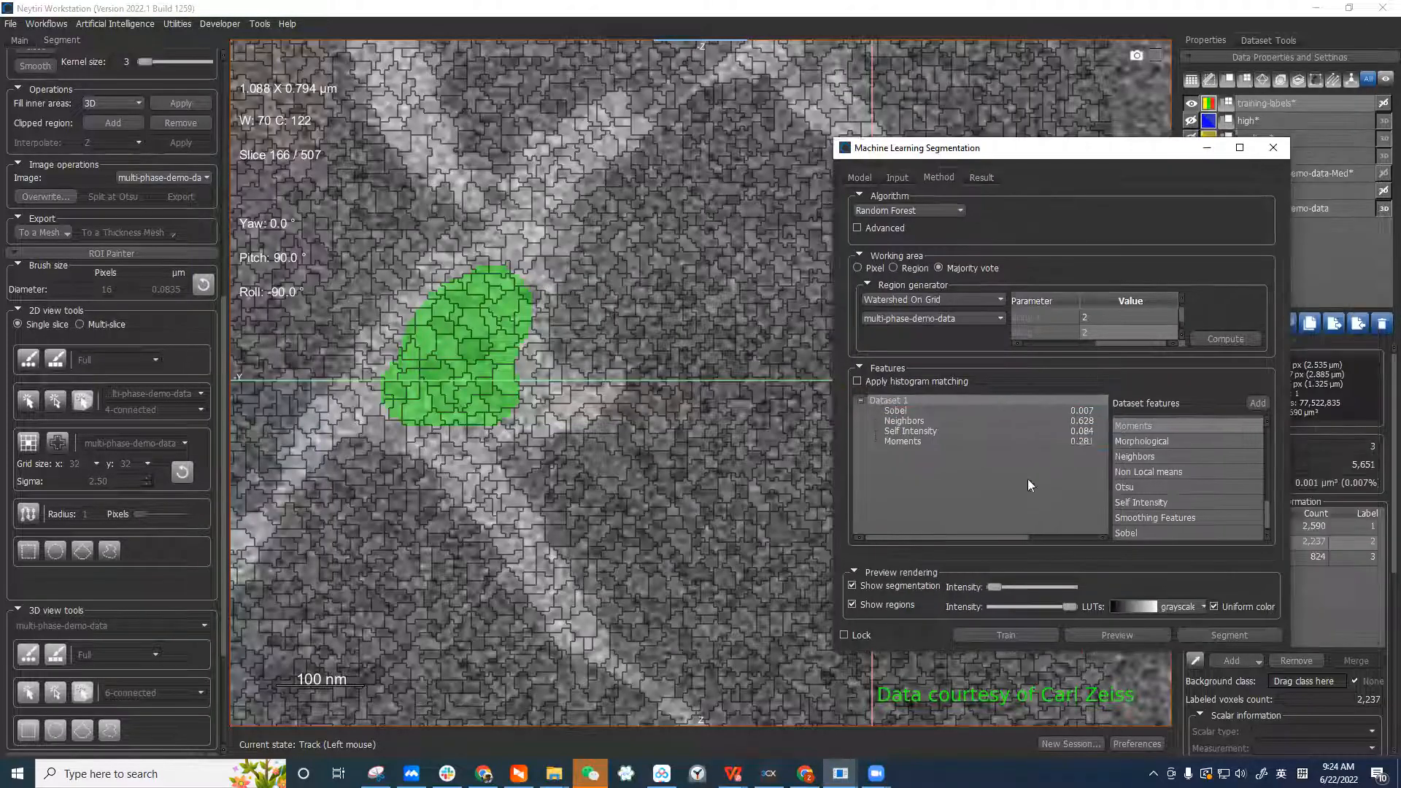
click(1065, 420)
click(1150, 487)
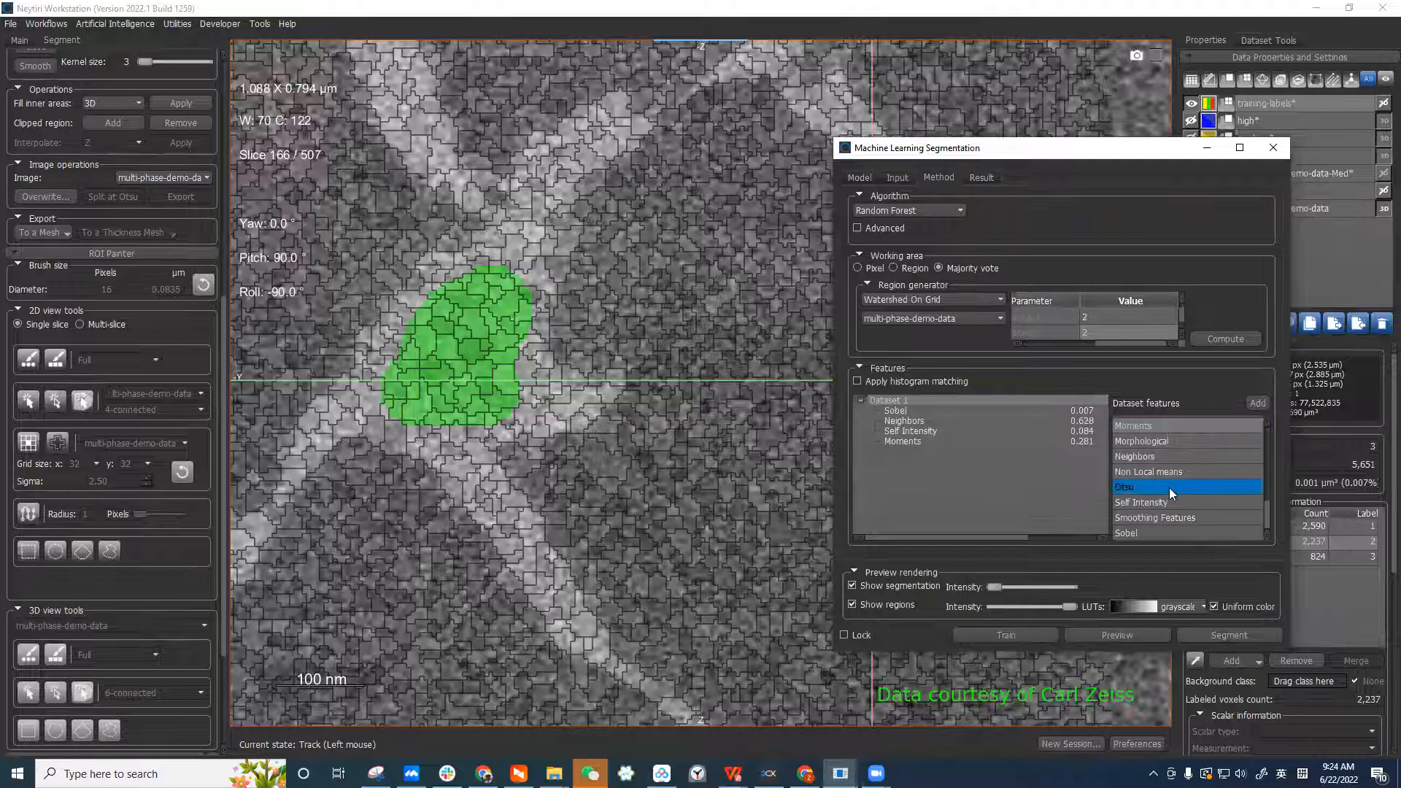
scroll(1181, 454, up, 1)
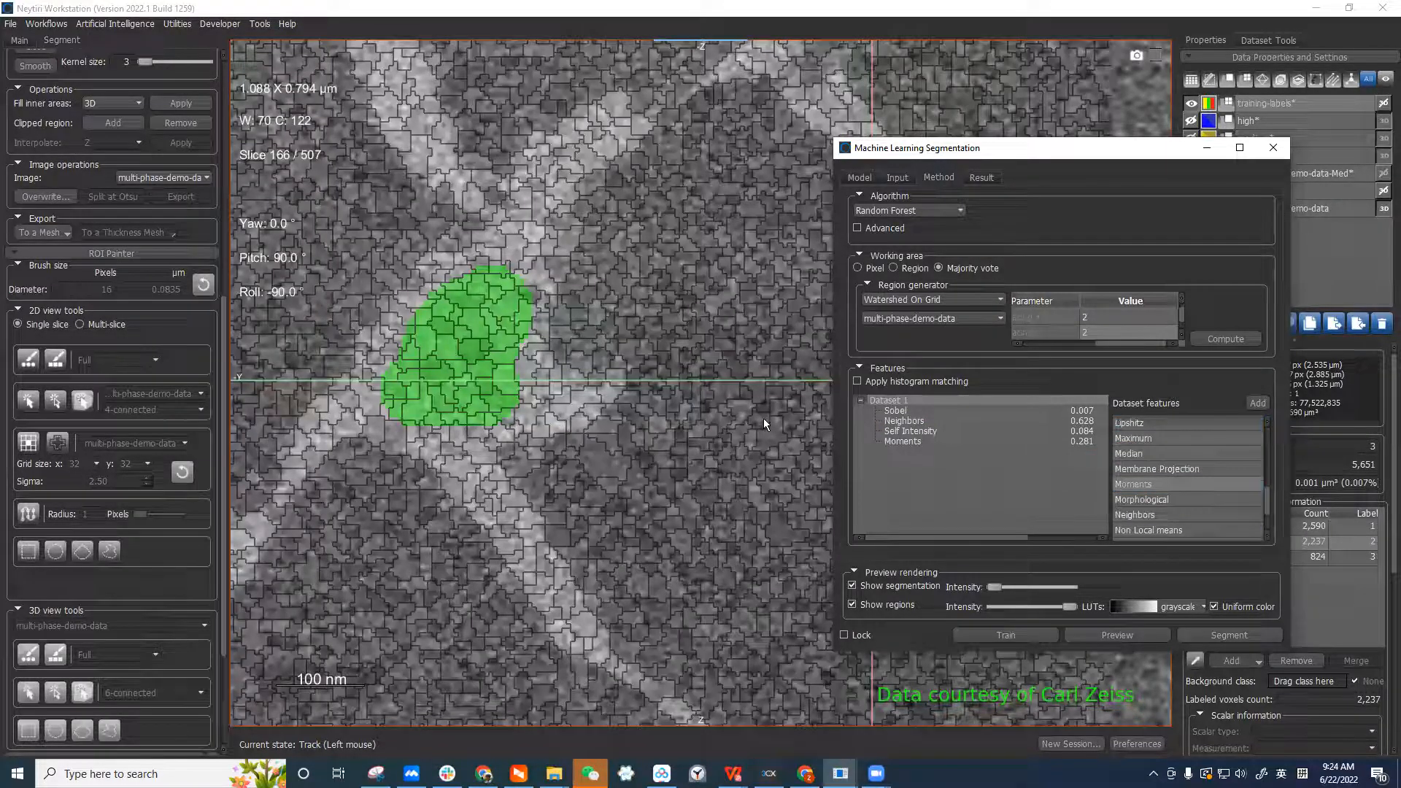
Add the Morphological and Gabors features to Dataset 1
click(1197, 502)
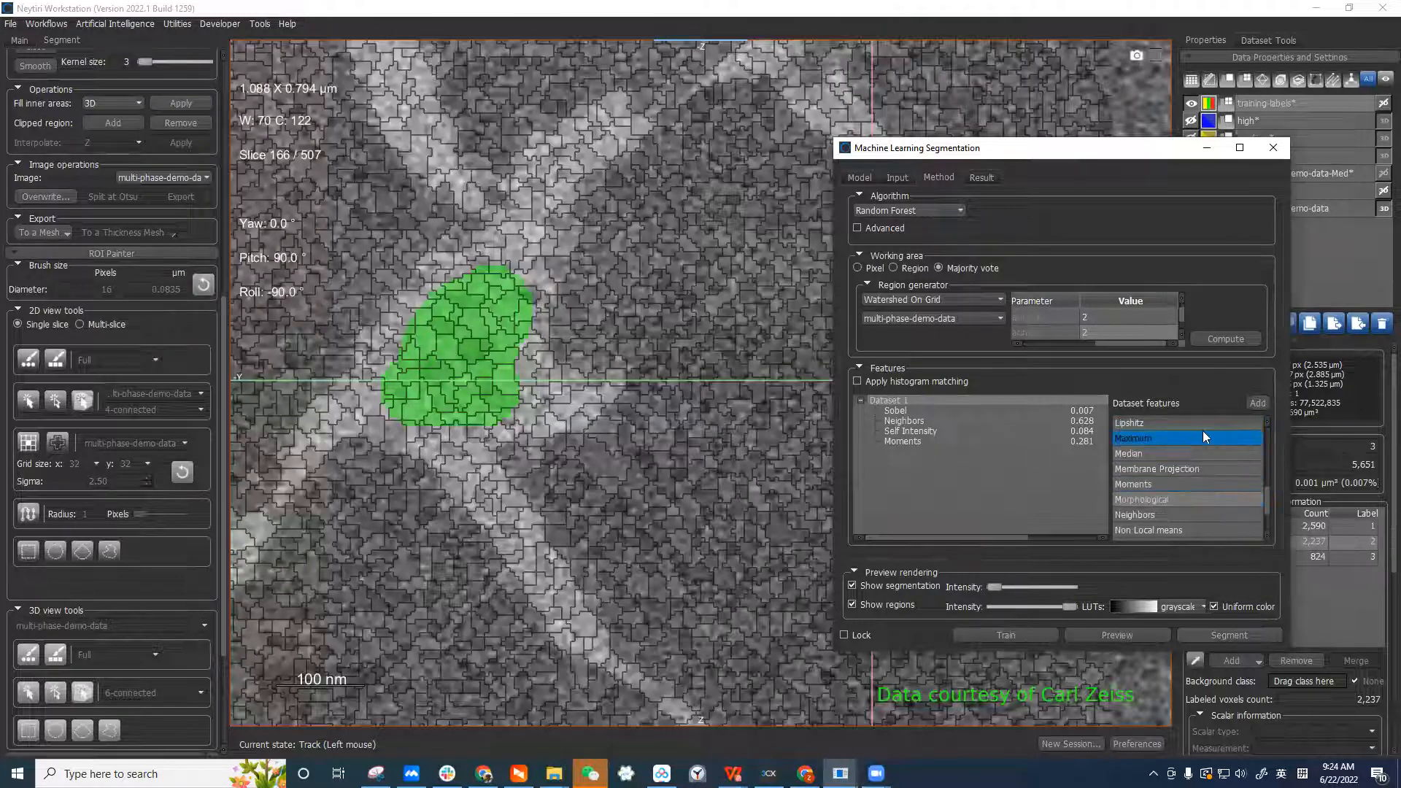
click(1260, 408)
scroll(1187, 475, up, 3)
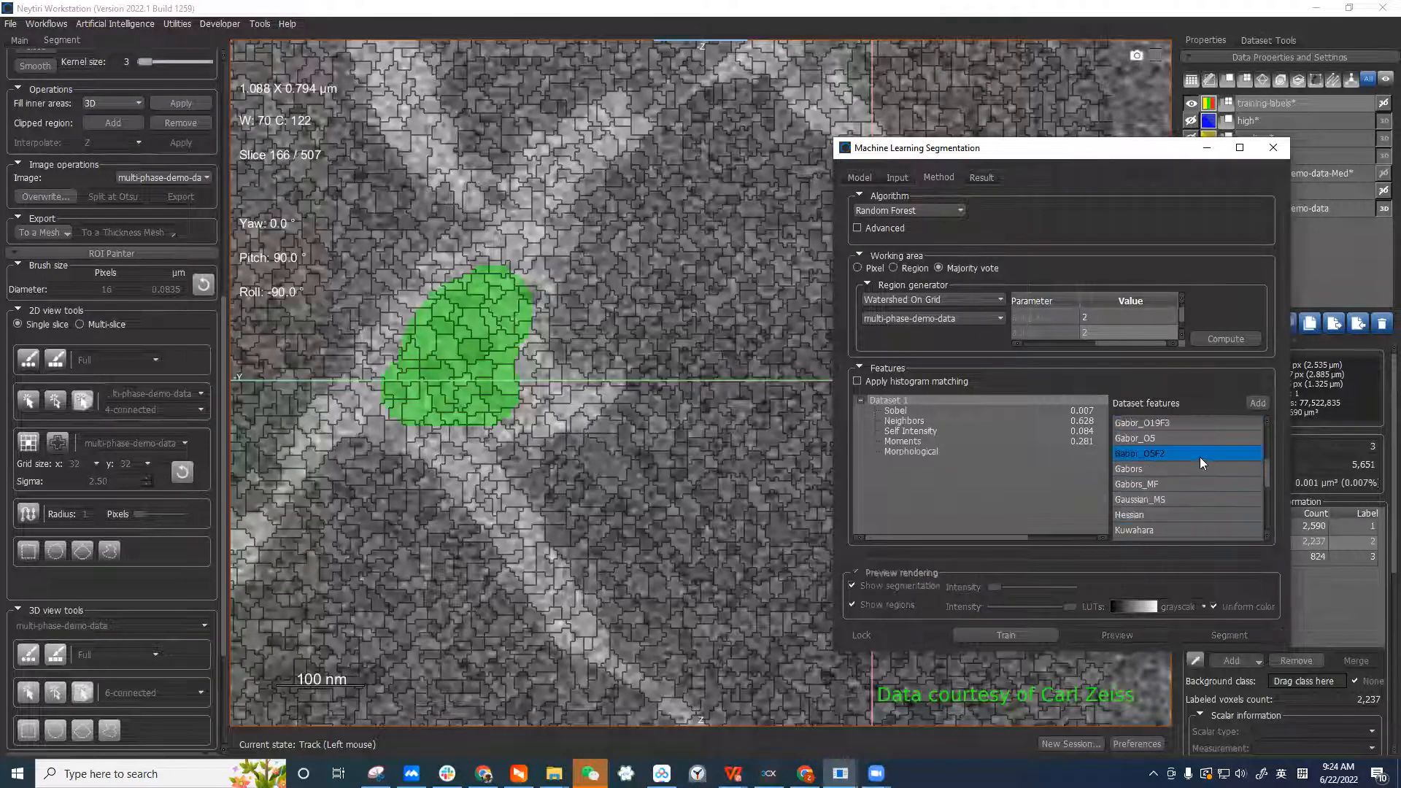
click(1208, 471)
click(1258, 402)
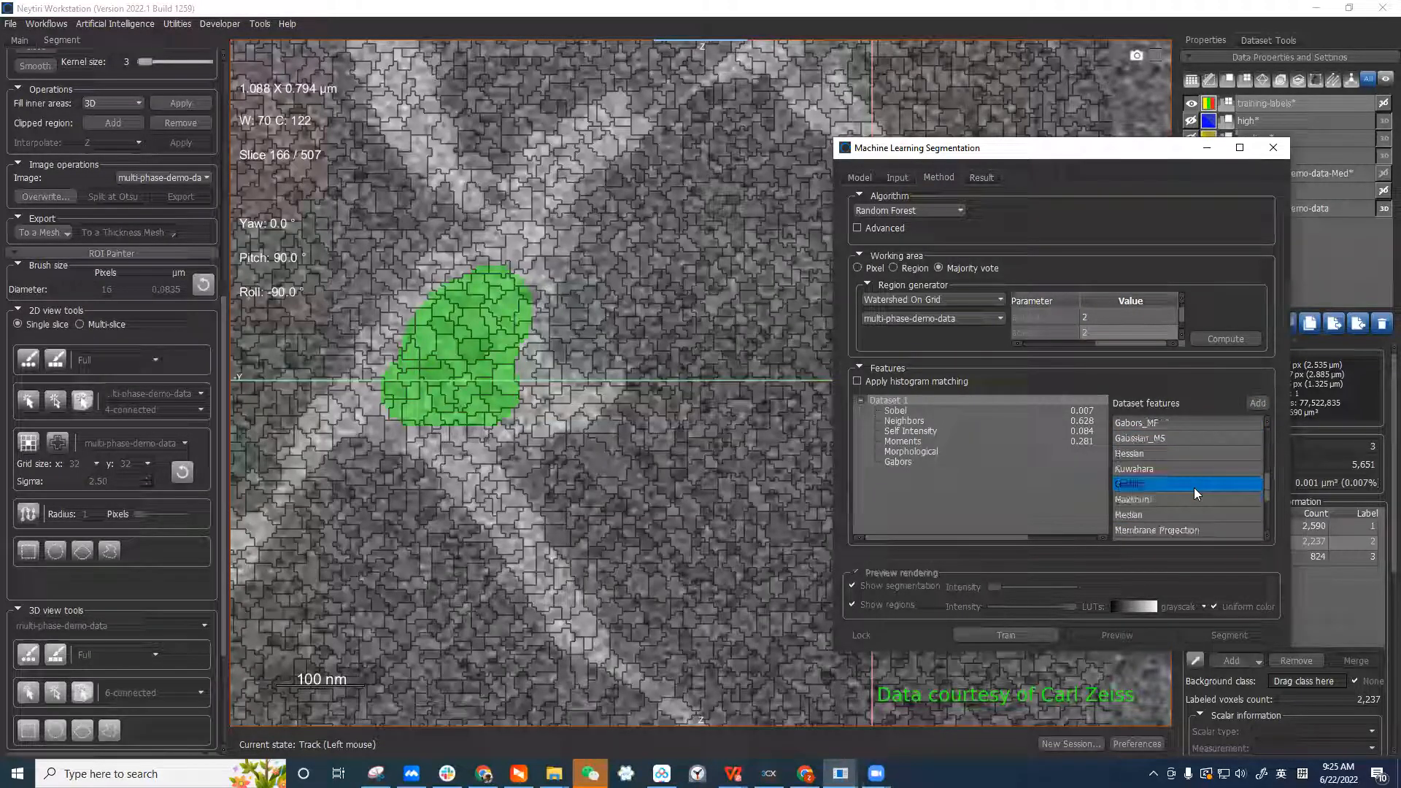
Read the kernel definitions of the Gabors and Neighbors features
click(926, 464)
click(956, 441)
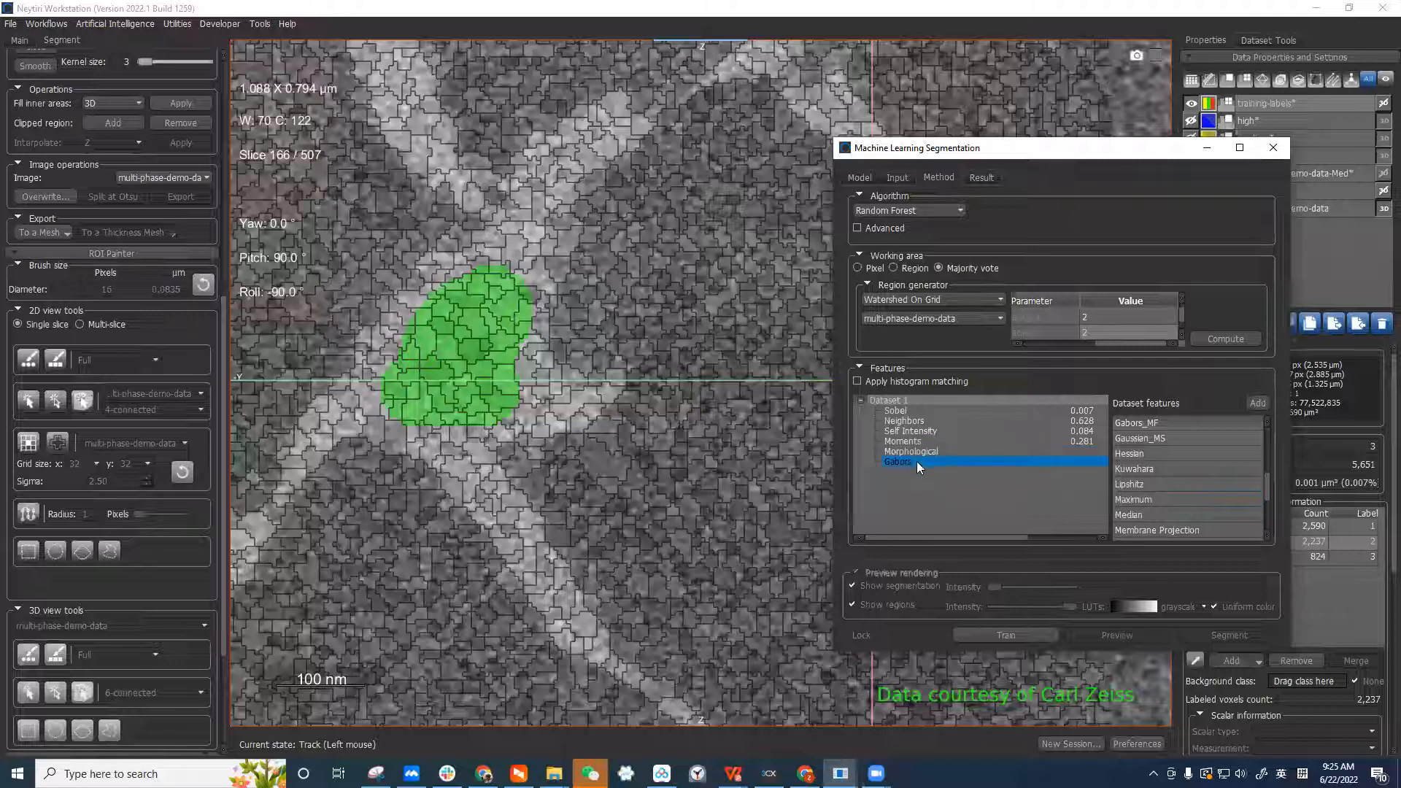
mouse_move(929, 467)
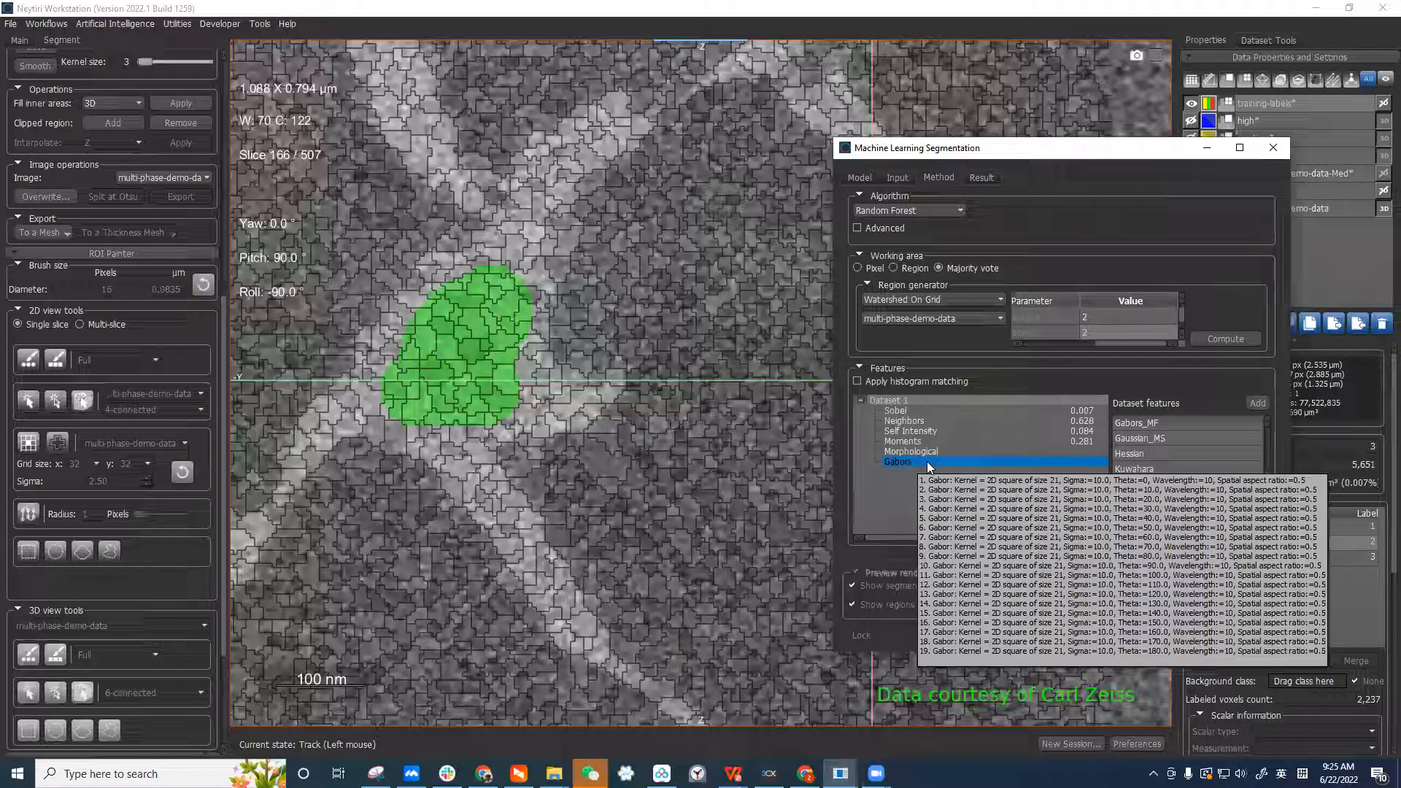
click(962, 422)
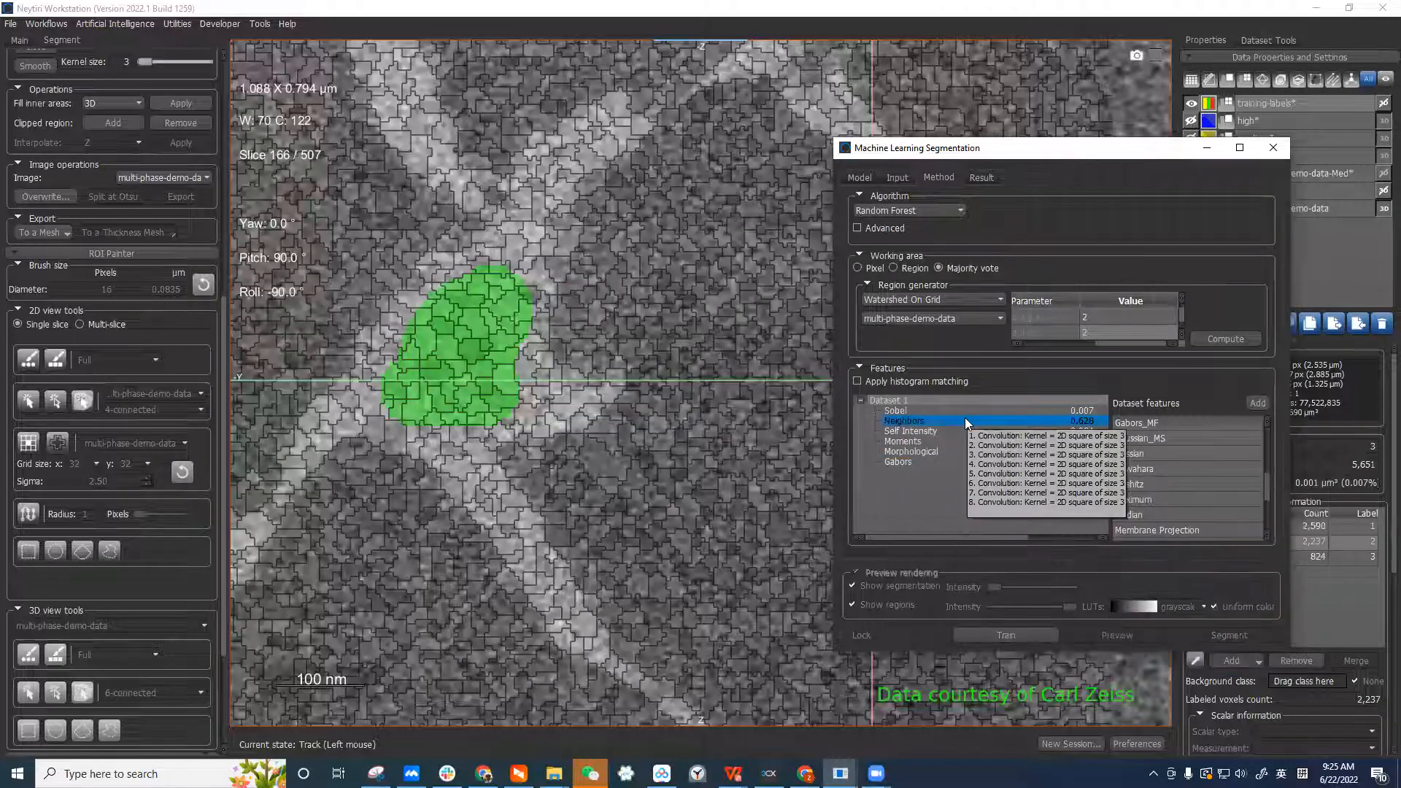
Train the Random Forest model with the added features and preview the junction on slice 166 at full segmentation intensity
click(1006, 635)
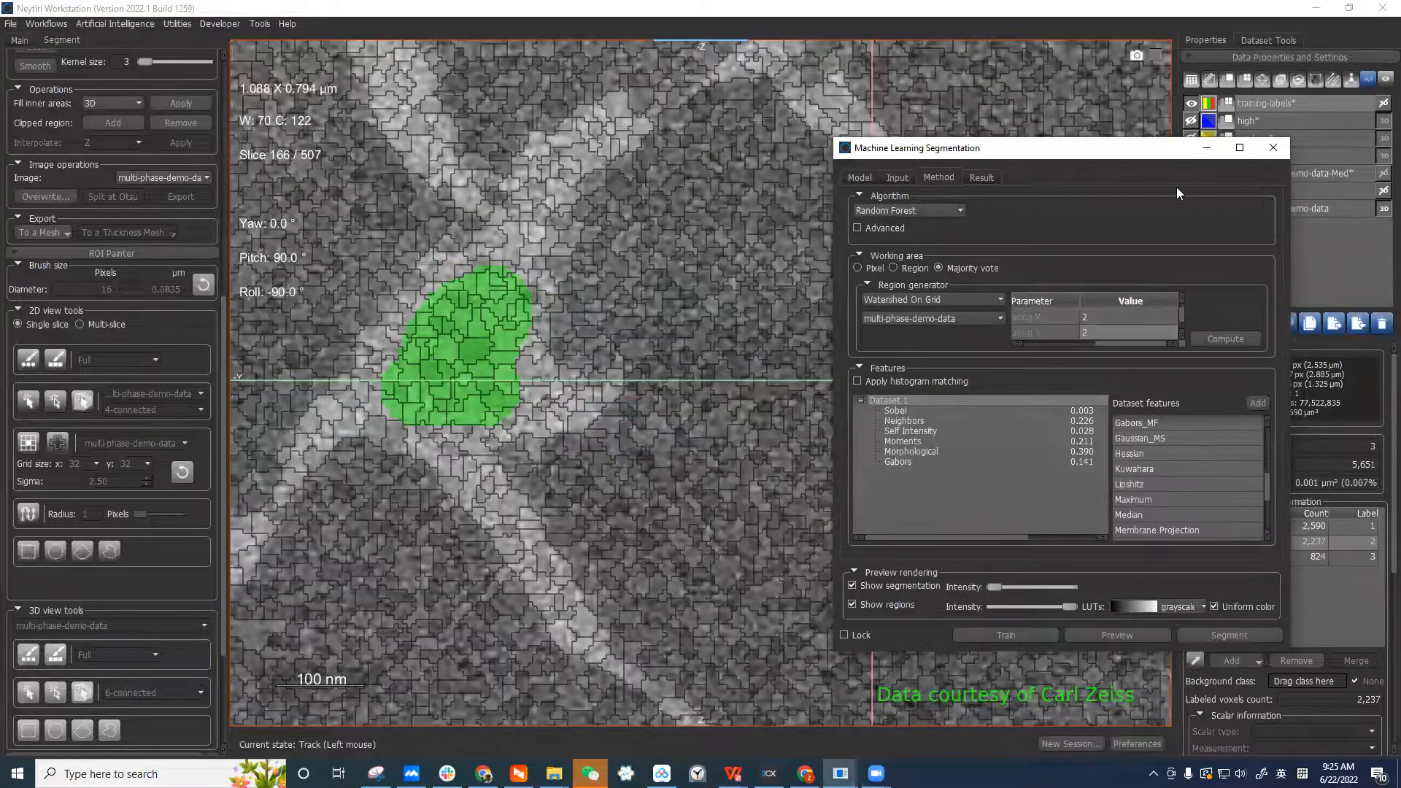
drag(1147, 152, 987, 147)
drag(835, 582, 897, 595)
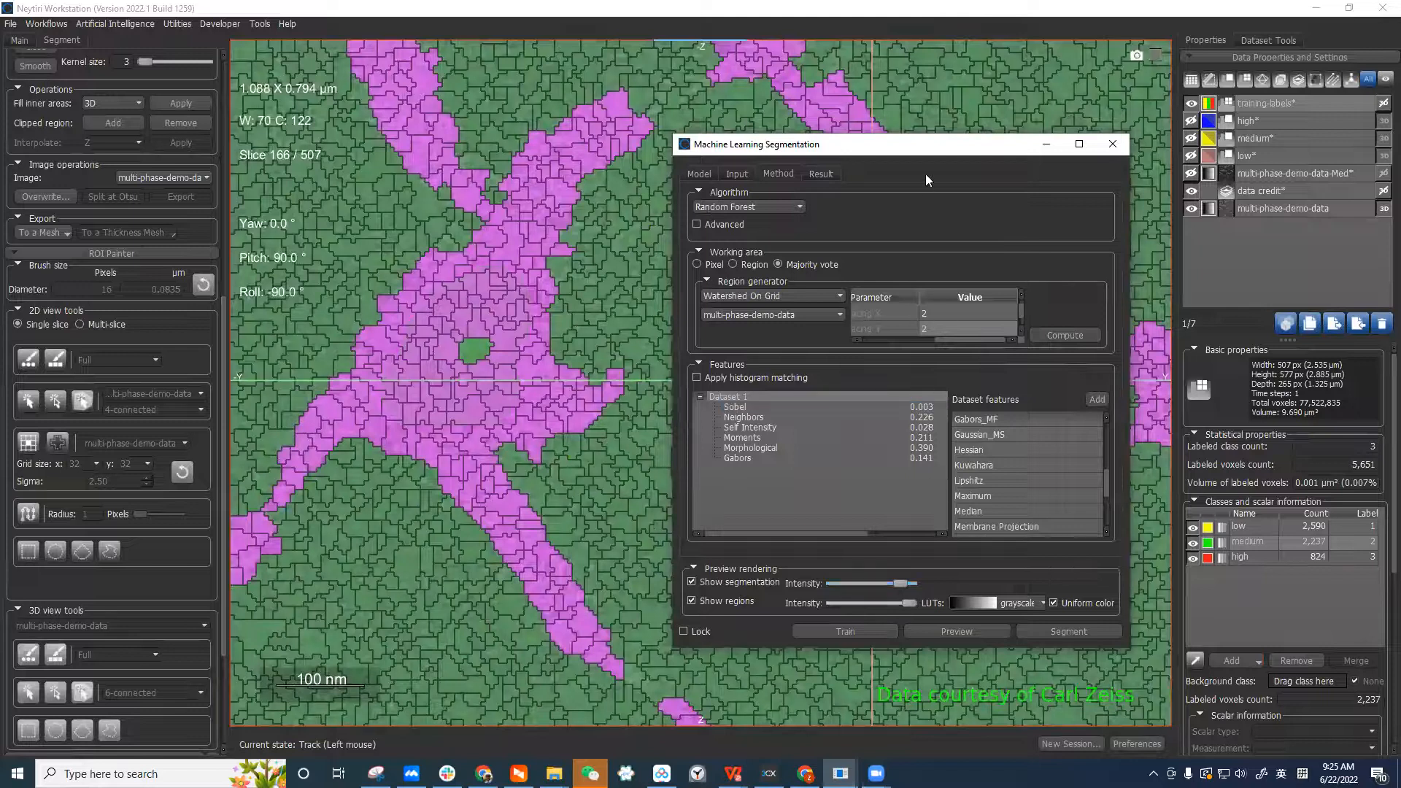
drag(926, 150, 1205, 190)
drag(1154, 628, 1199, 624)
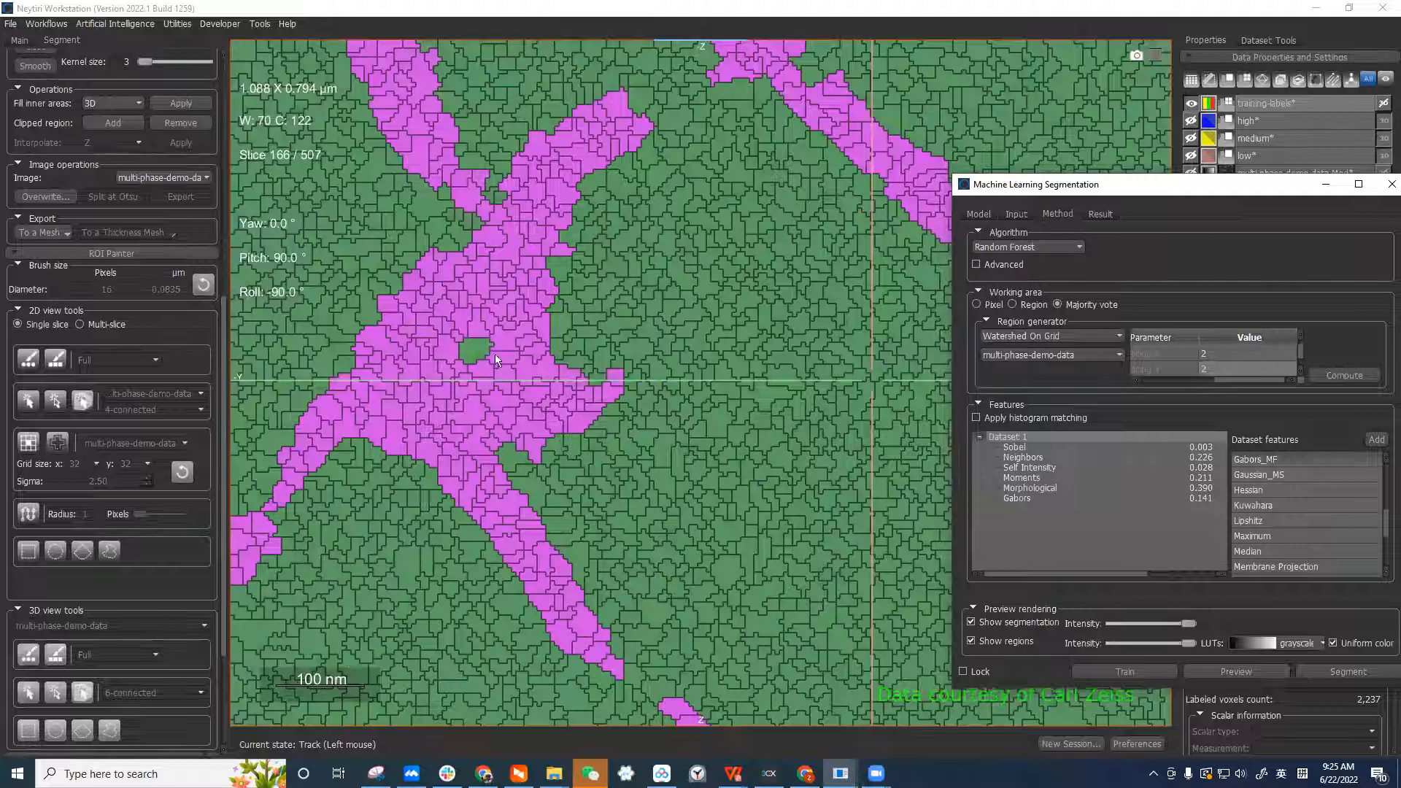
Preview the segmentation on slice 170, where the bright band meets the medium-phase branch
scroll(803, 312, down, 1)
right_drag(804, 311, 860, 181)
middle_drag(860, 181, 585, 416)
middle_drag(820, 353, 800, 312)
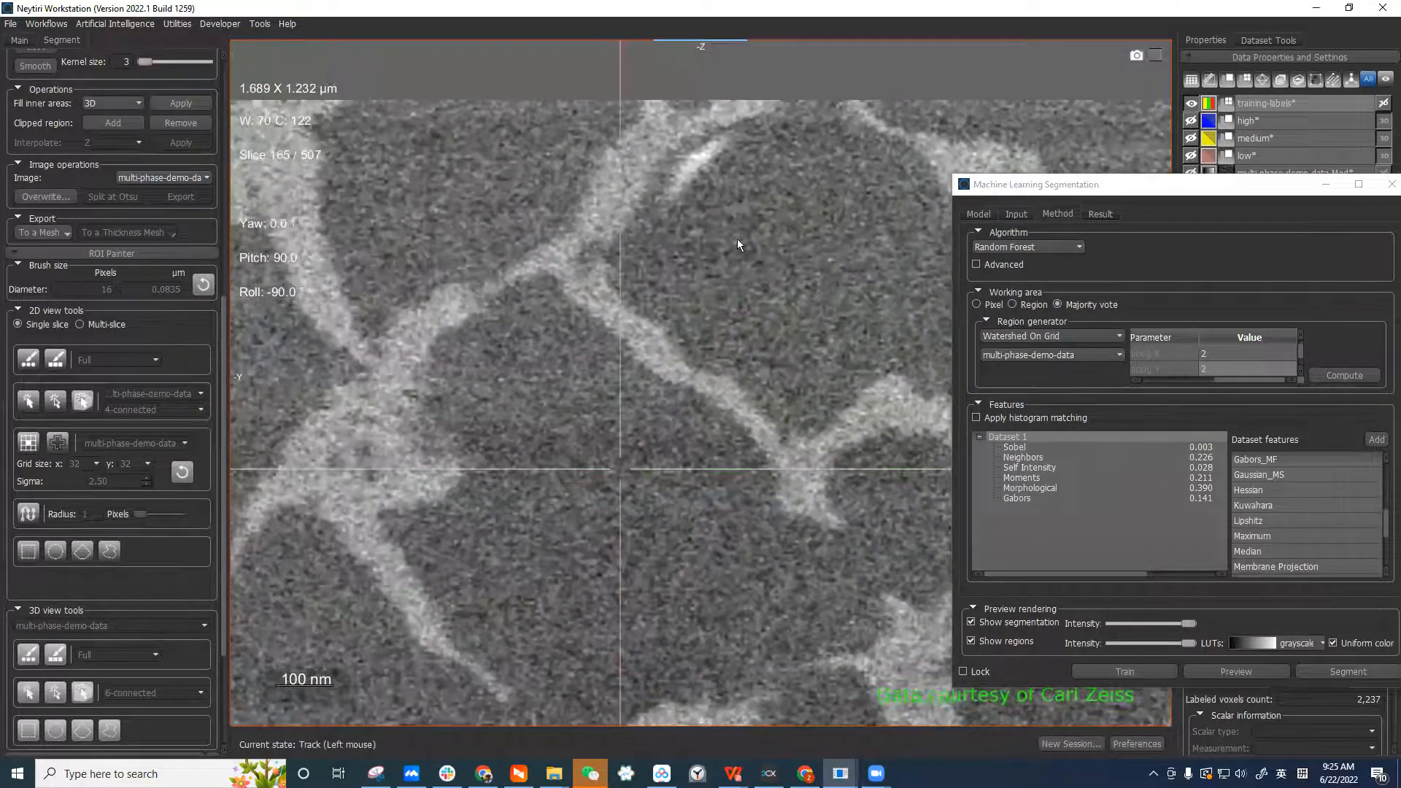
scroll(737, 239, down, 3)
scroll(737, 238, up, 8)
middle_drag(746, 173, 715, 208)
right_drag(716, 213, 731, 269)
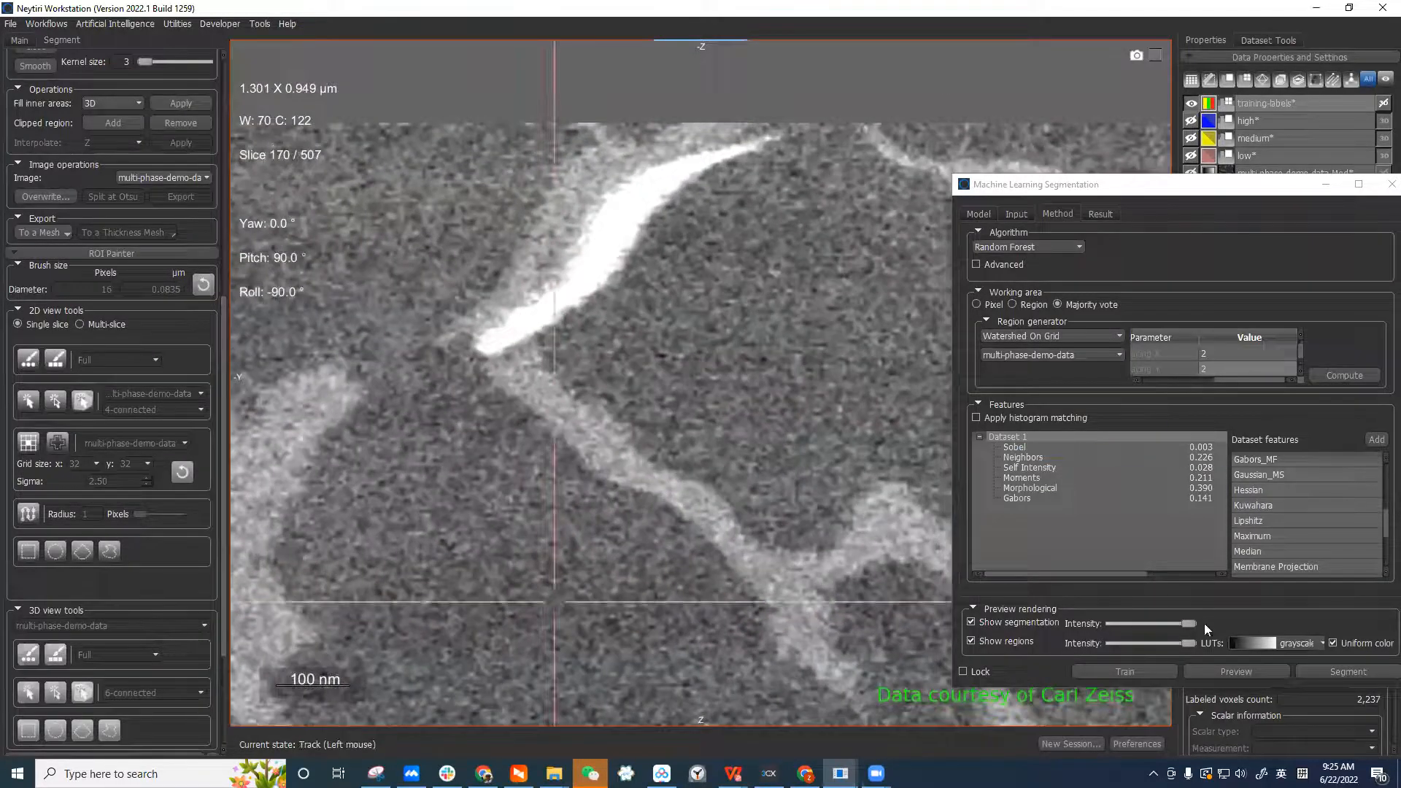
click(1240, 670)
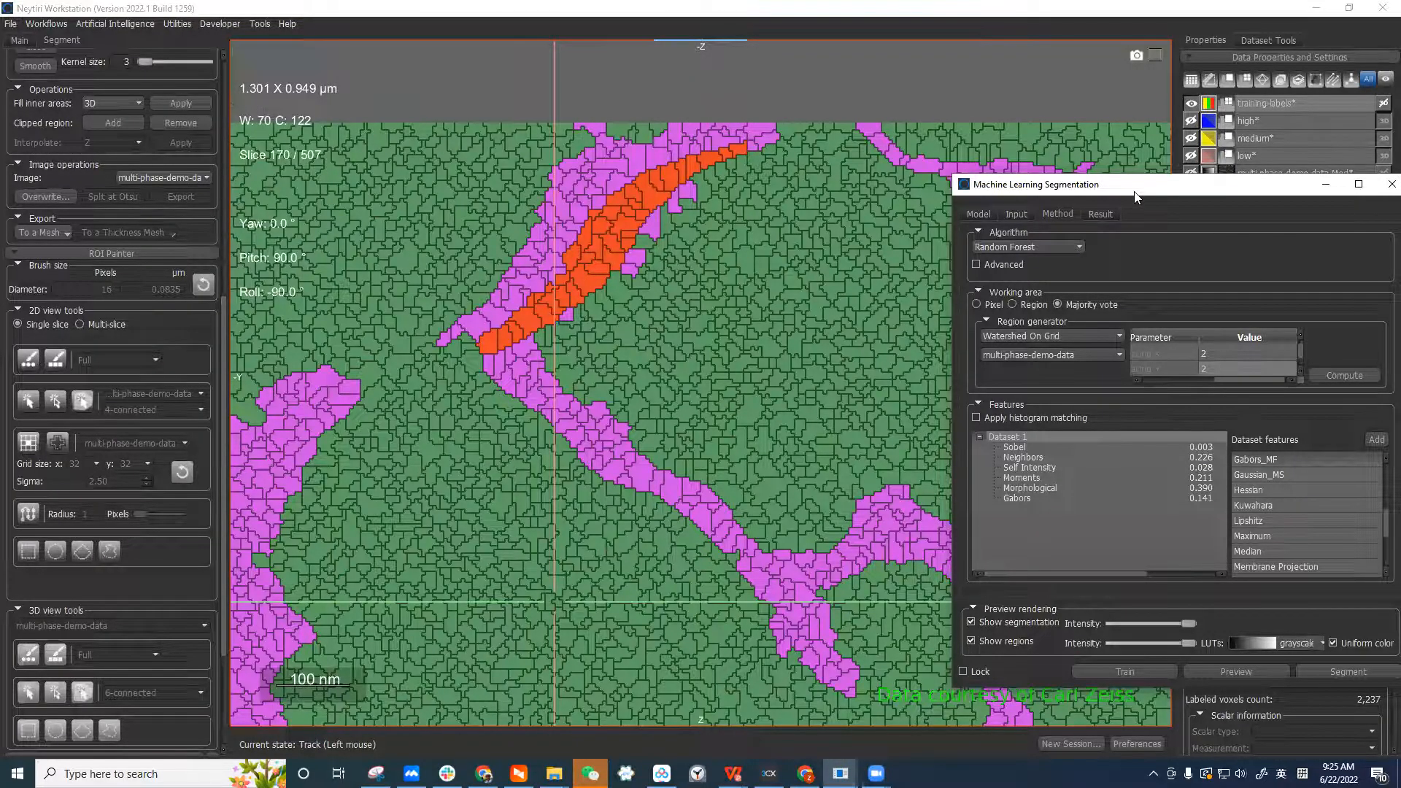
Reduce the segmentation preview intensity to a faint overlay and compare the region boundaries with the edges of the medium-phase branch on slice 170
drag(1135, 192, 1117, 335)
right_drag(831, 413, 736, 226)
middle_drag(745, 440, 738, 211)
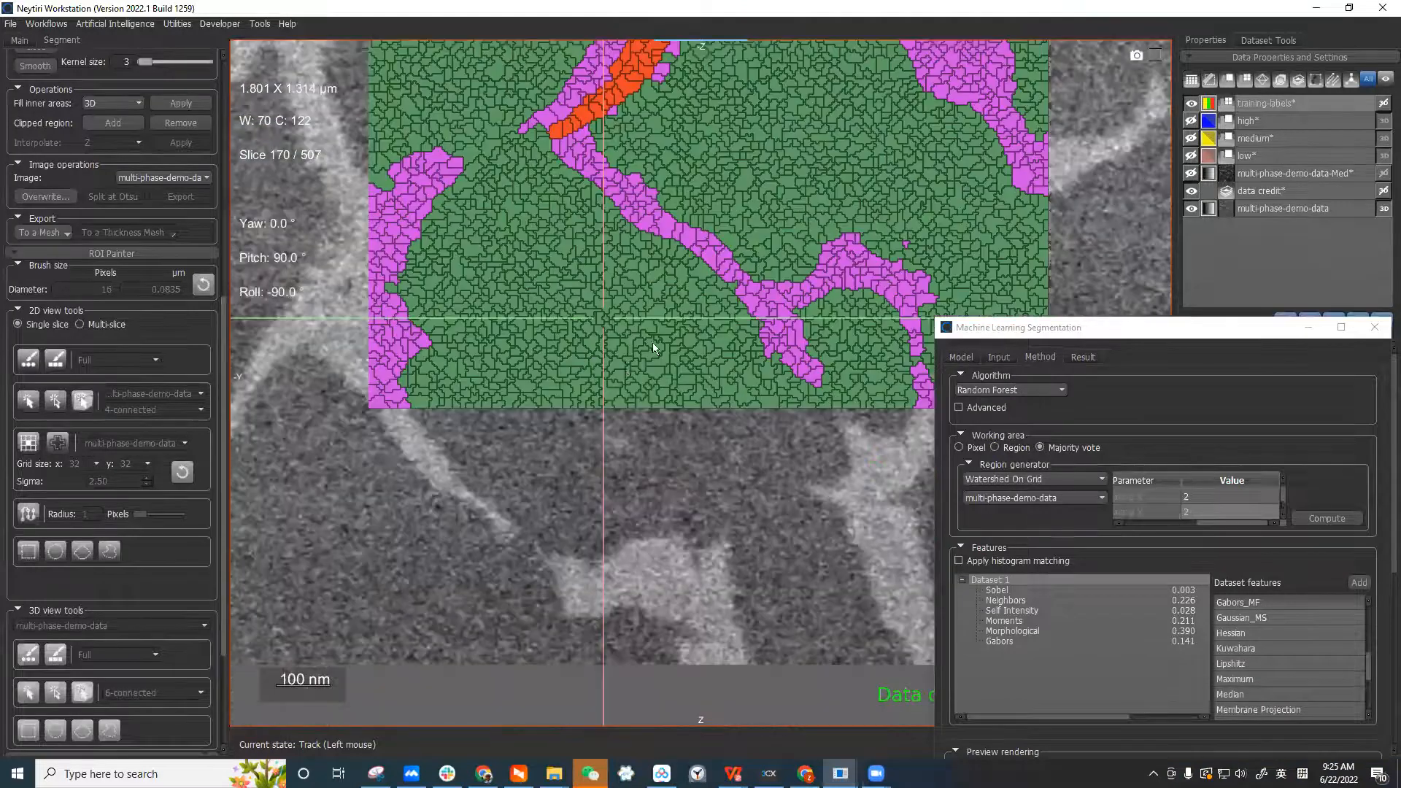
right_drag(653, 348, 677, 457)
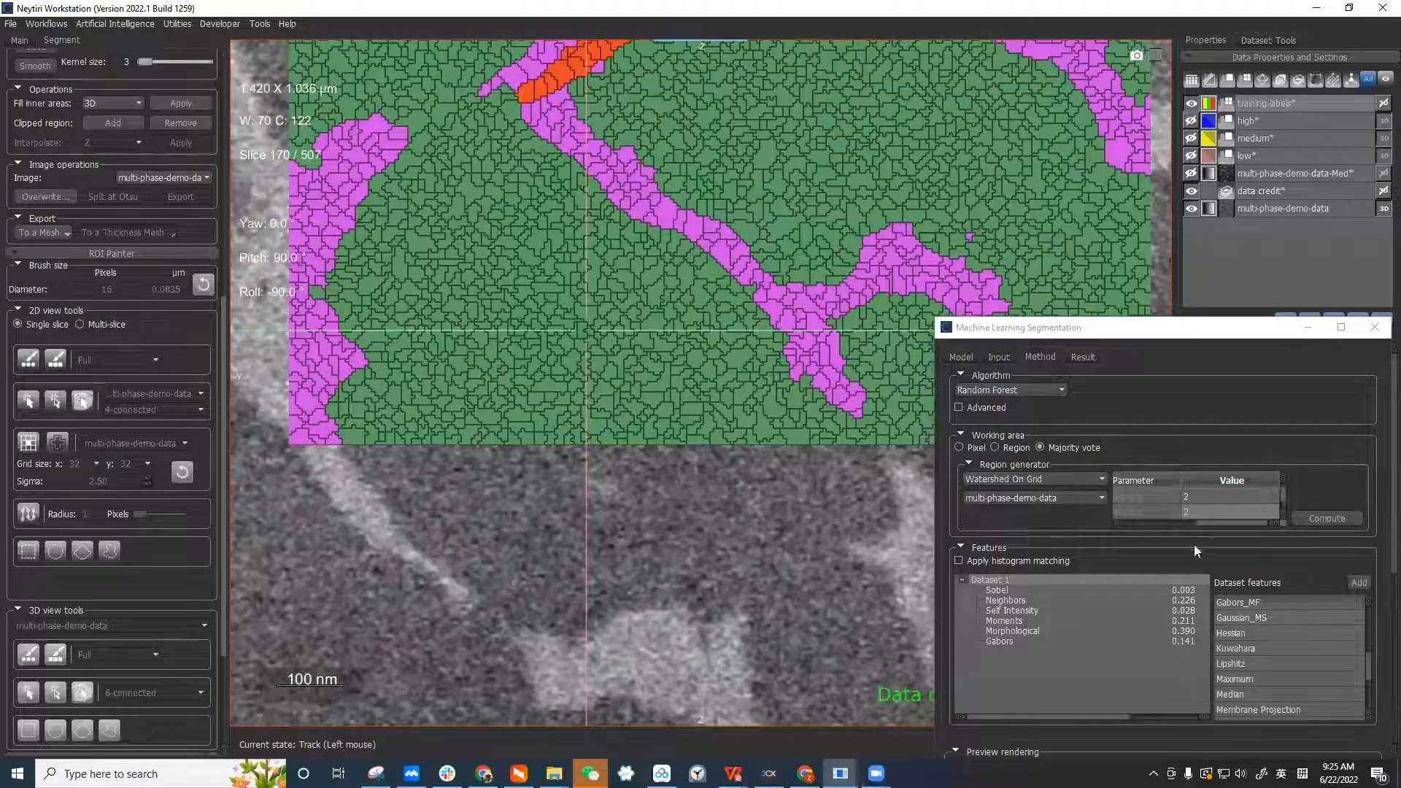
drag(1197, 329, 1179, 167)
drag(1153, 605, 1080, 612)
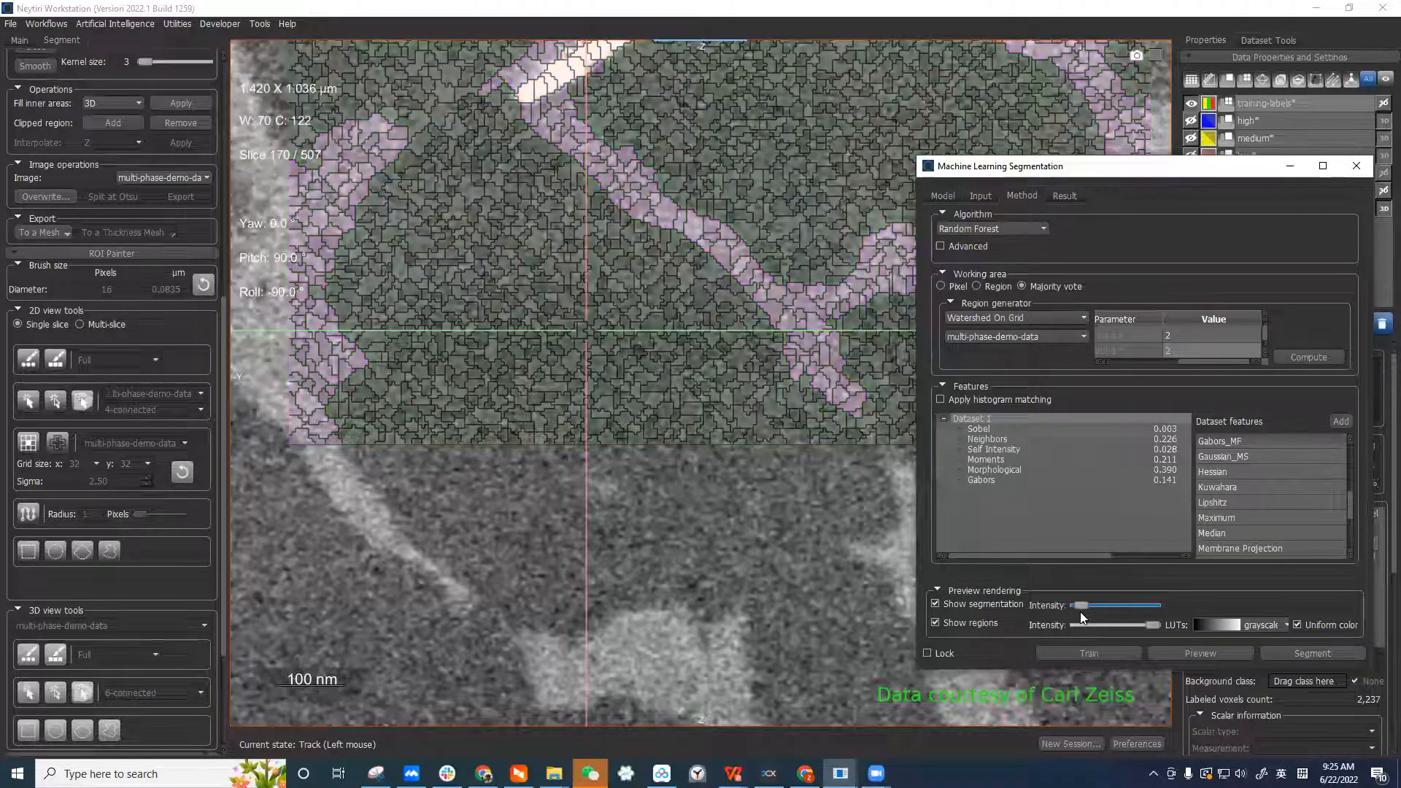
click(803, 267)
scroll(701, 321, up, 5)
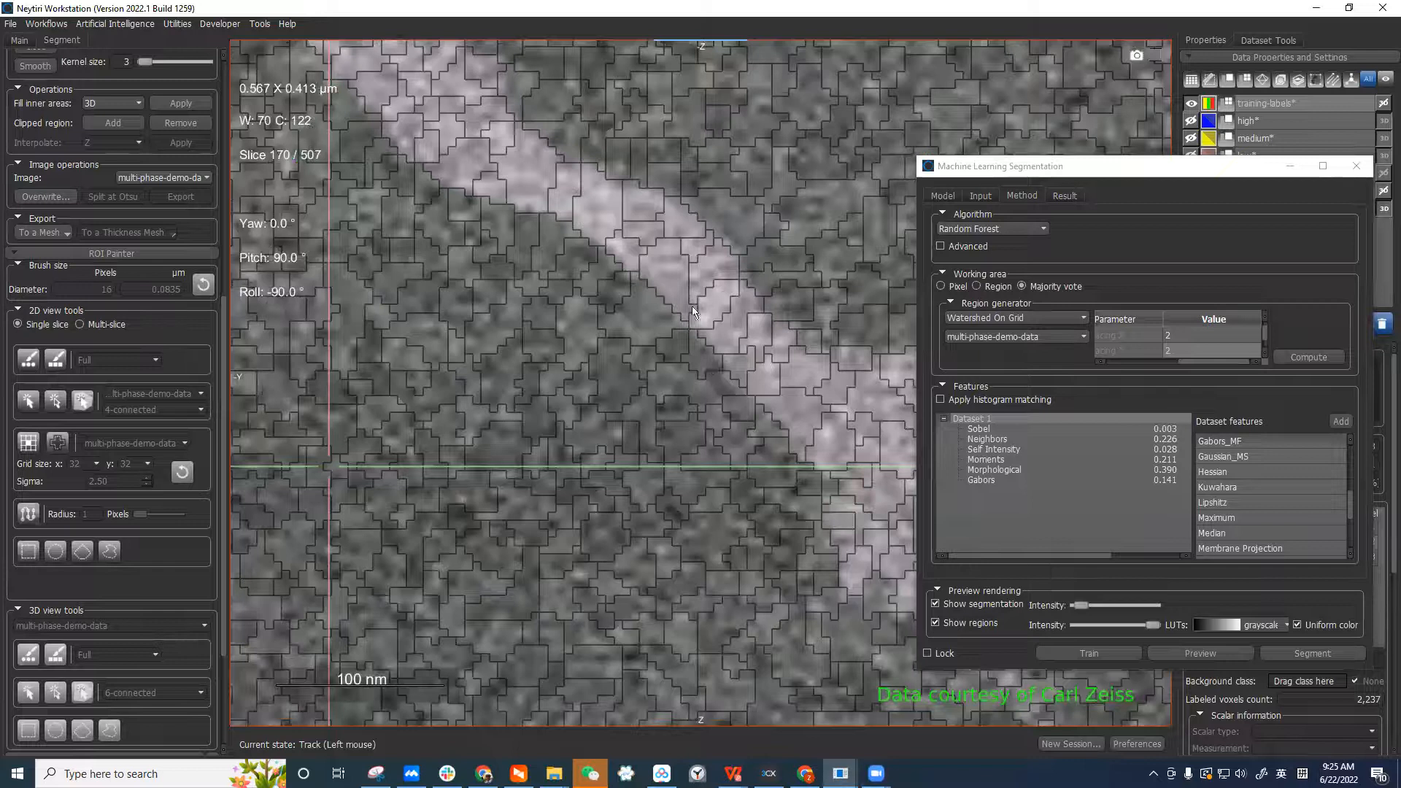
scroll(727, 334, up, 2)
scroll(732, 335, up, 2)
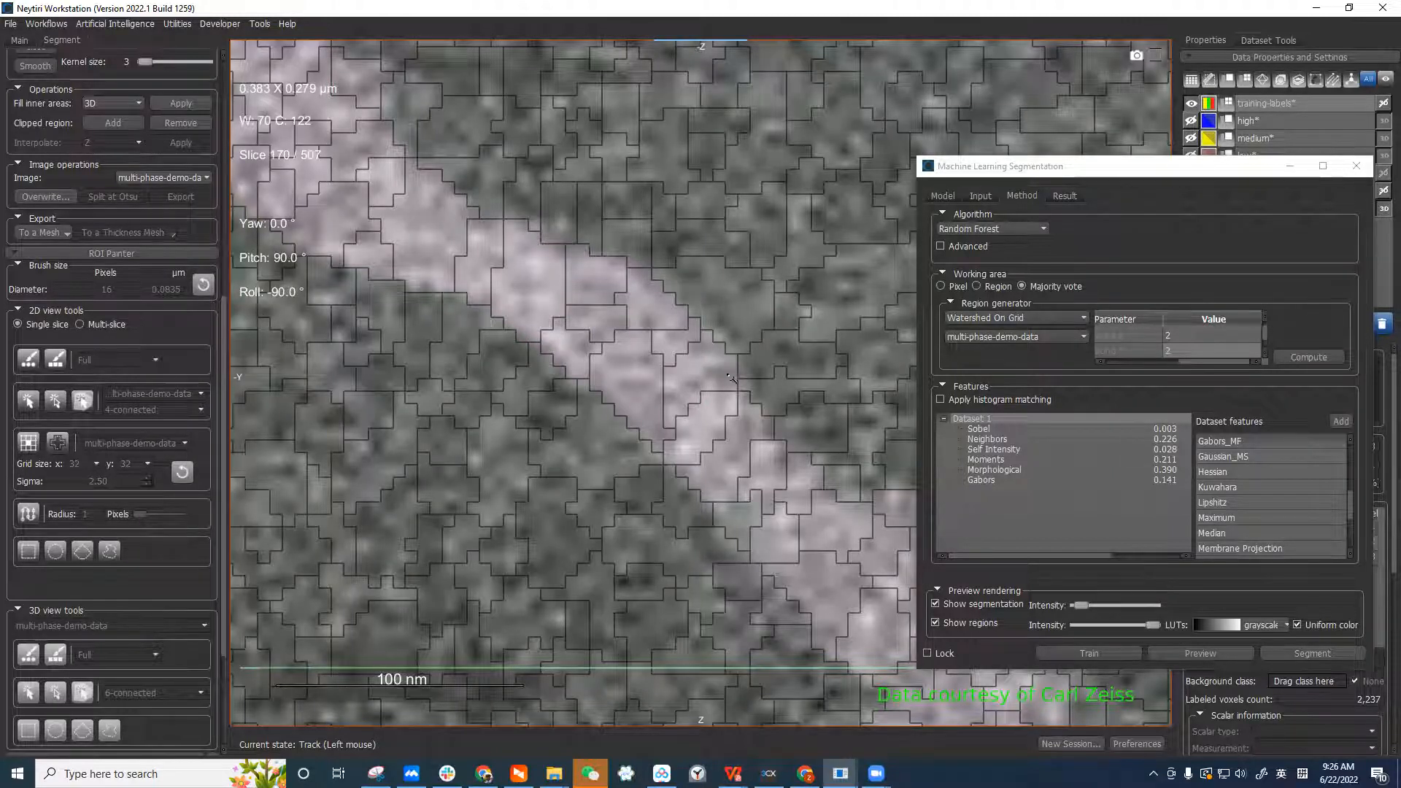
scroll(730, 376, up, 2)
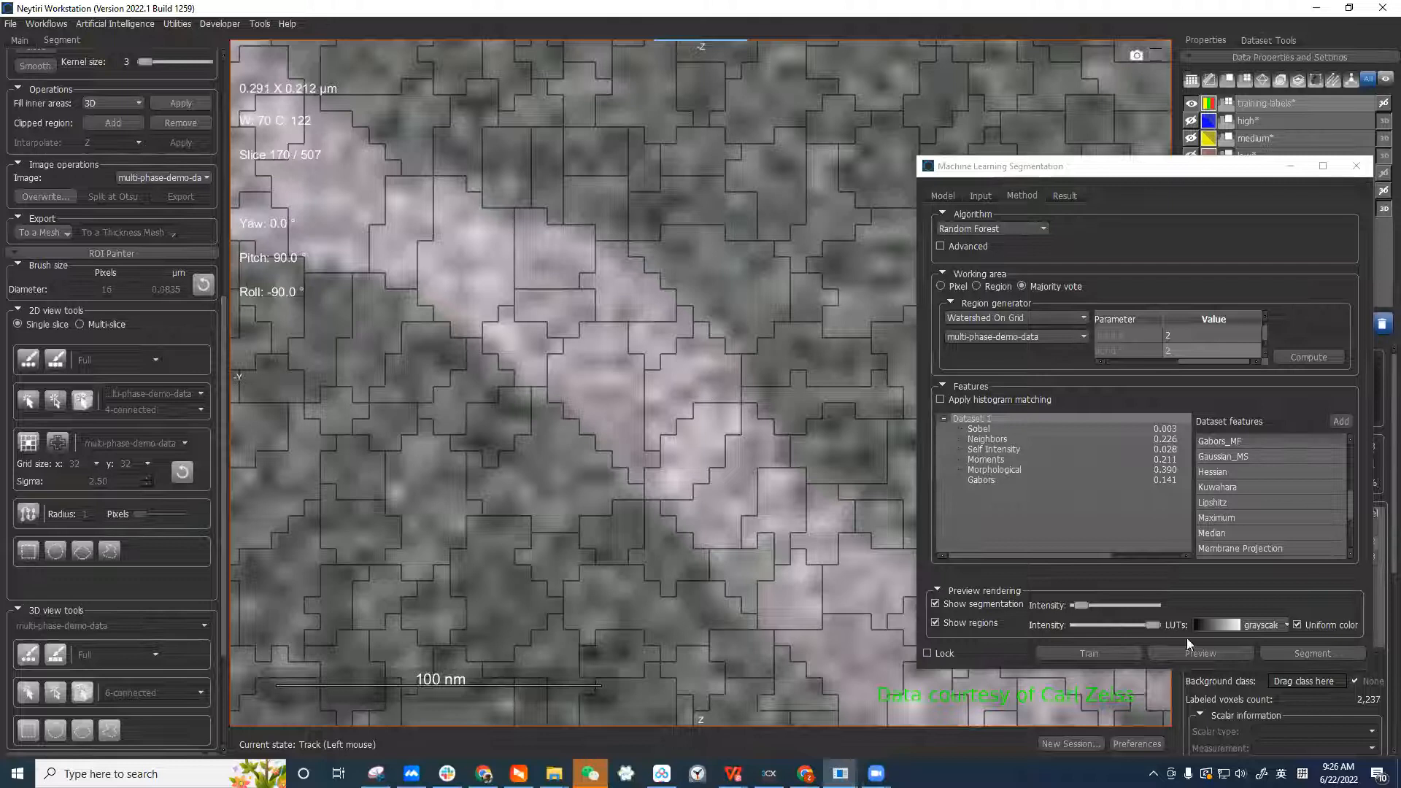
Raise the segmentation preview intensity to about half and examine the classification along the branch up to the bright band
drag(1084, 605, 1123, 605)
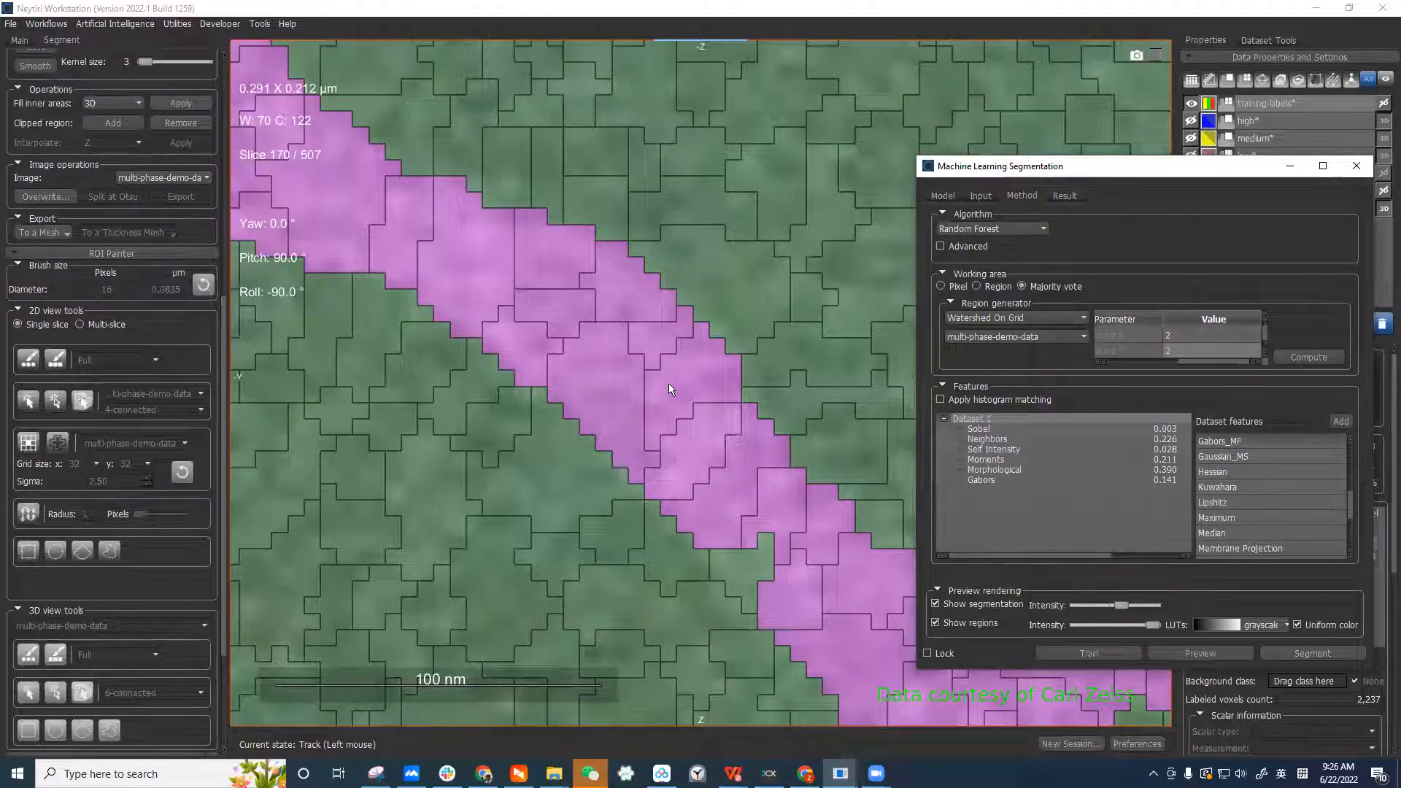
middle_drag(655, 330, 690, 415)
right_drag(689, 414, 706, 431)
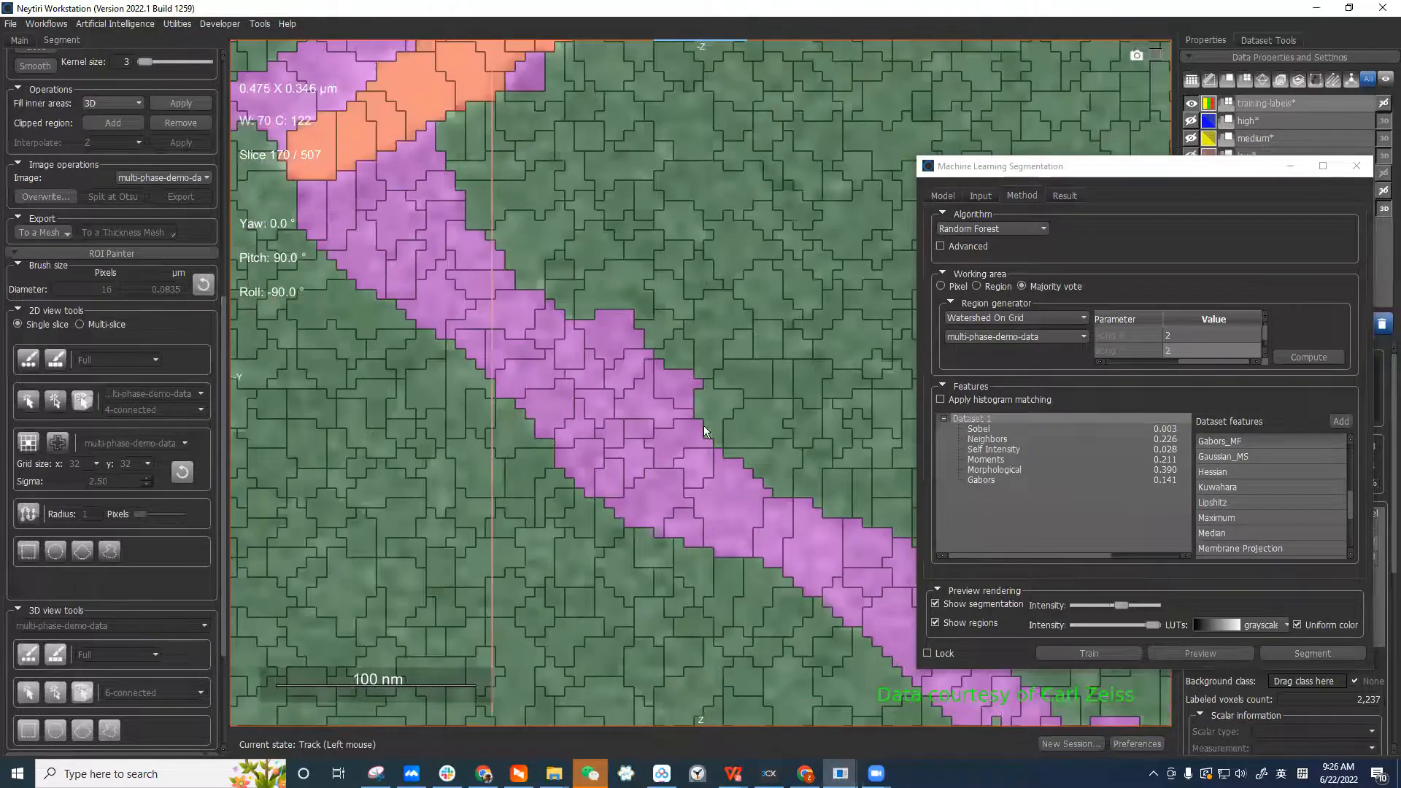
middle_drag(706, 431, 769, 491)
right_drag(769, 490, 771, 344)
middle_drag(770, 360, 710, 349)
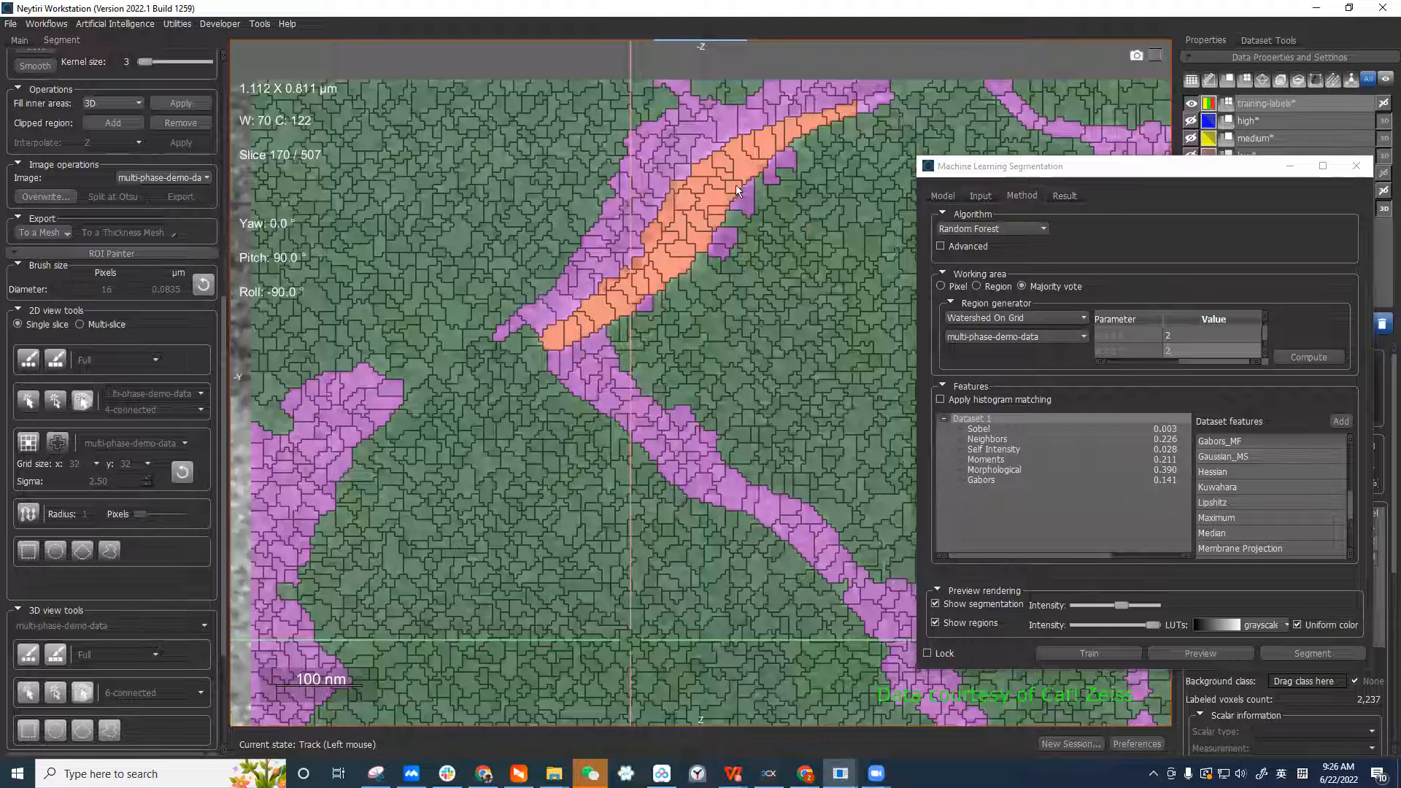
Fade the segmentation preview and compare the bright band's edge with the raw image on slices 170 and 172
drag(1120, 604, 1089, 610)
right_drag(768, 223, 757, 222)
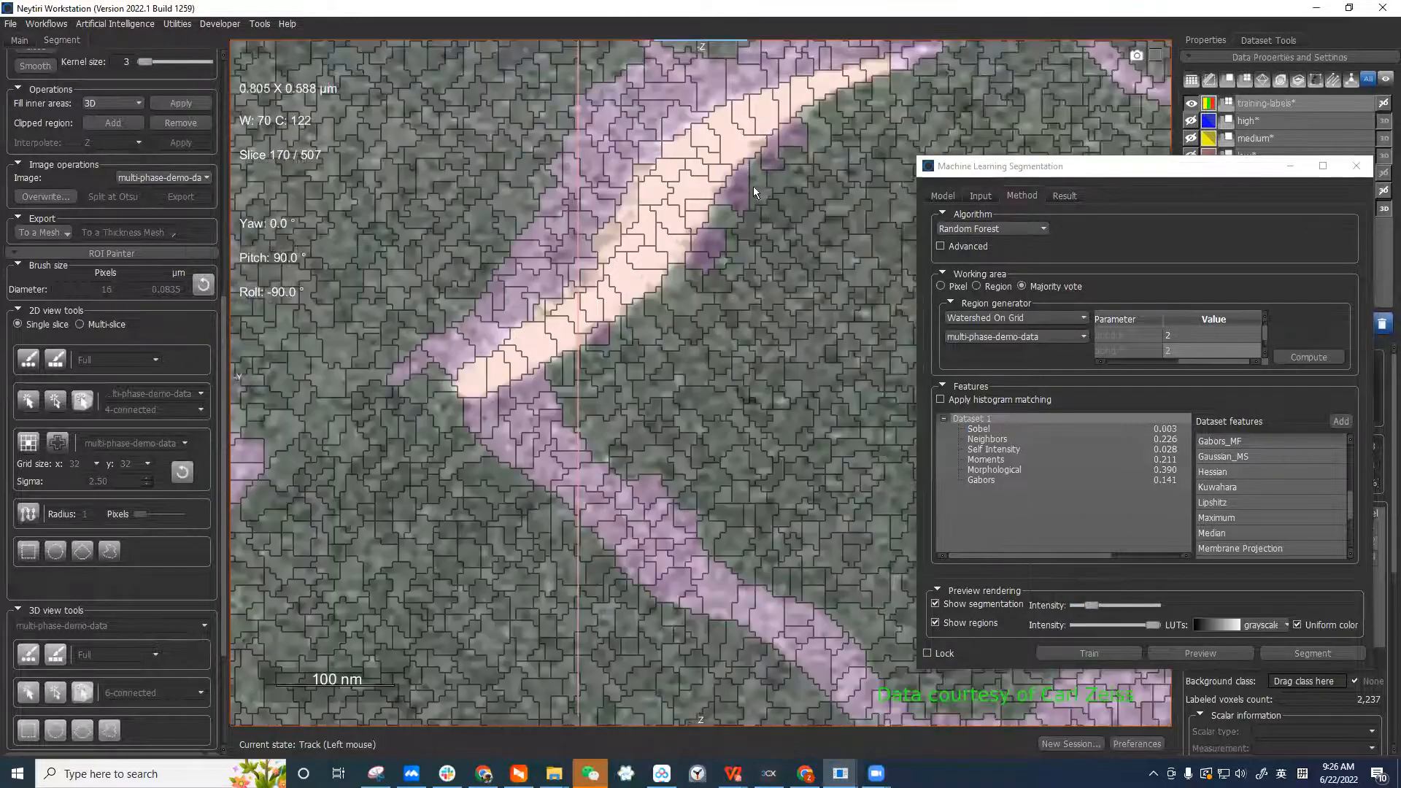
scroll(730, 231, down, 1)
scroll(773, 183, down, 1)
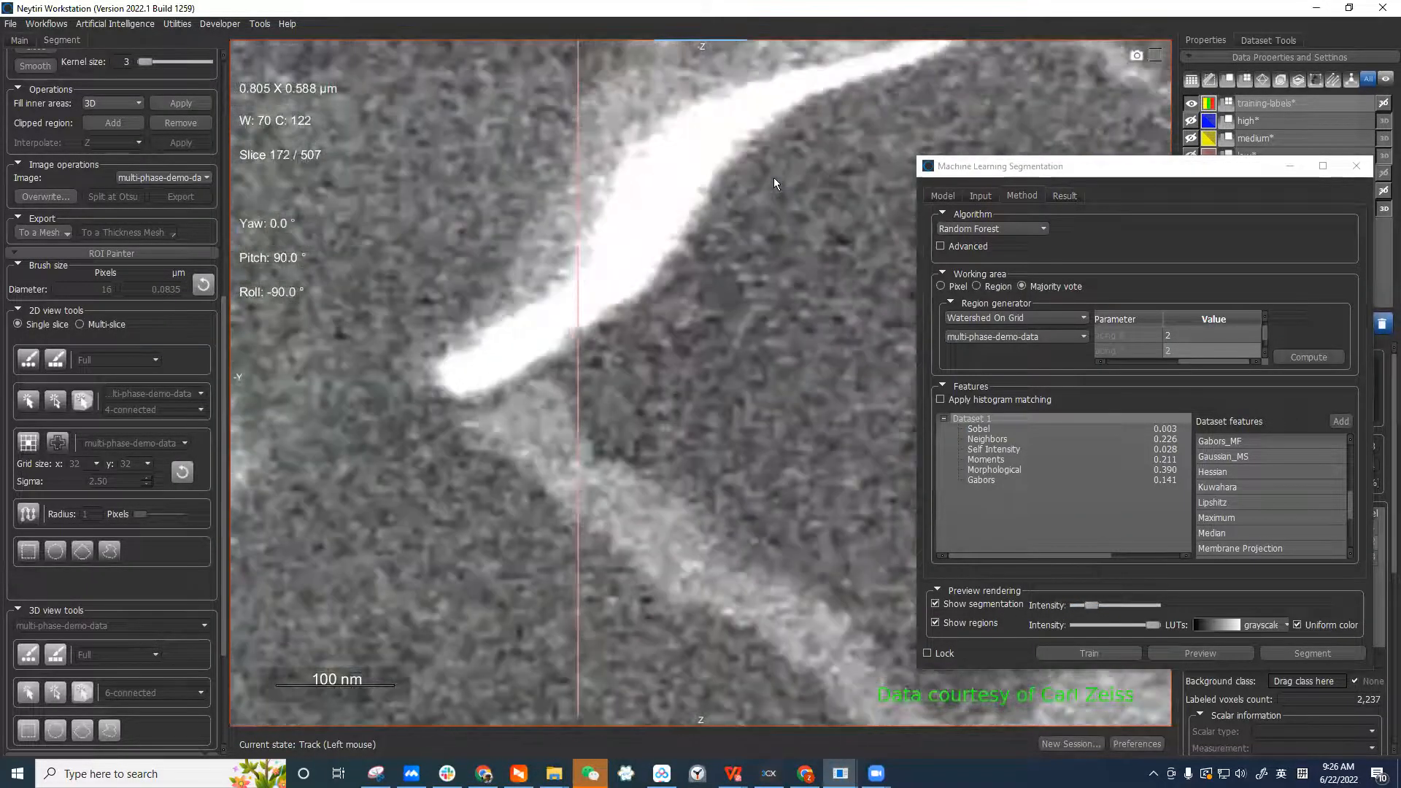
middle_drag(814, 187, 744, 287)
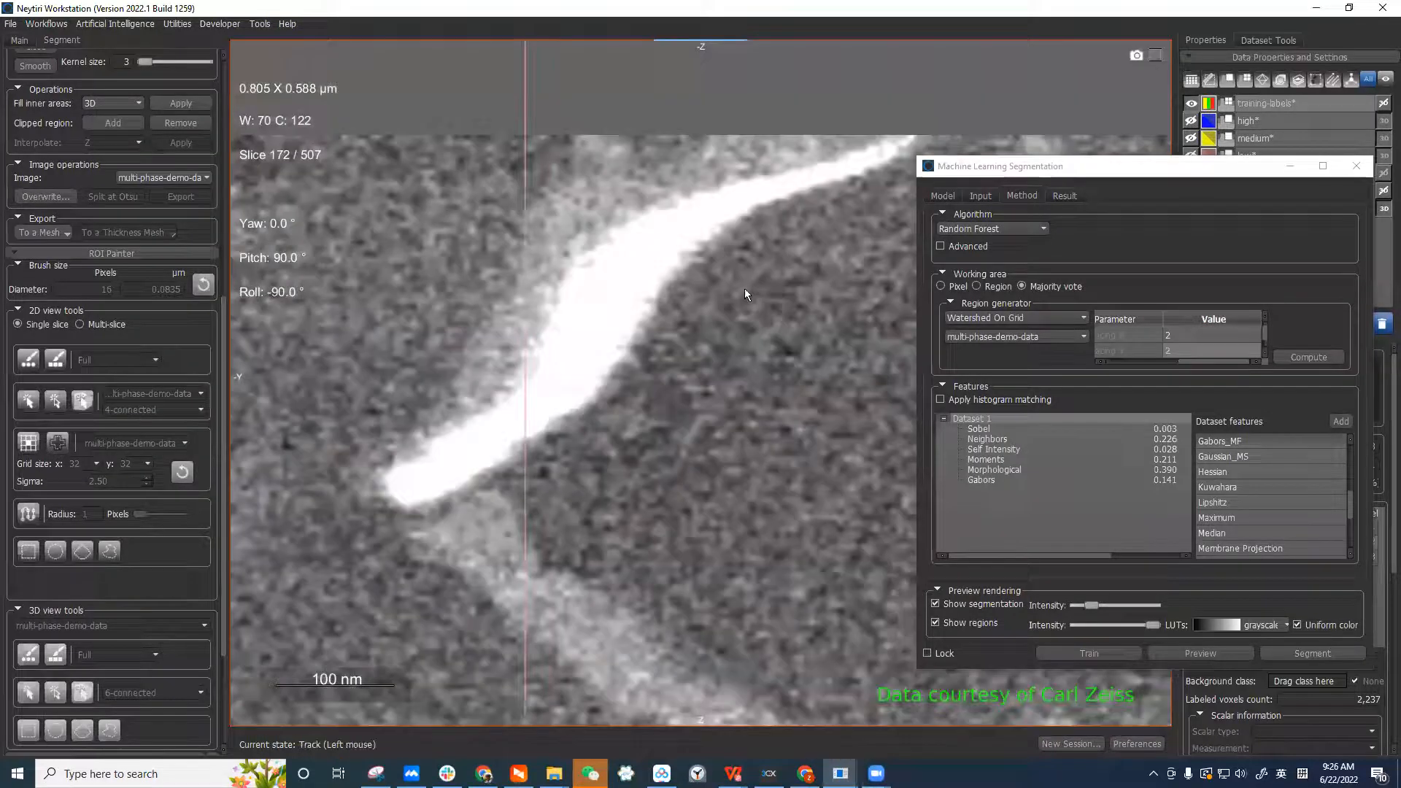
scroll(737, 262, up, 2)
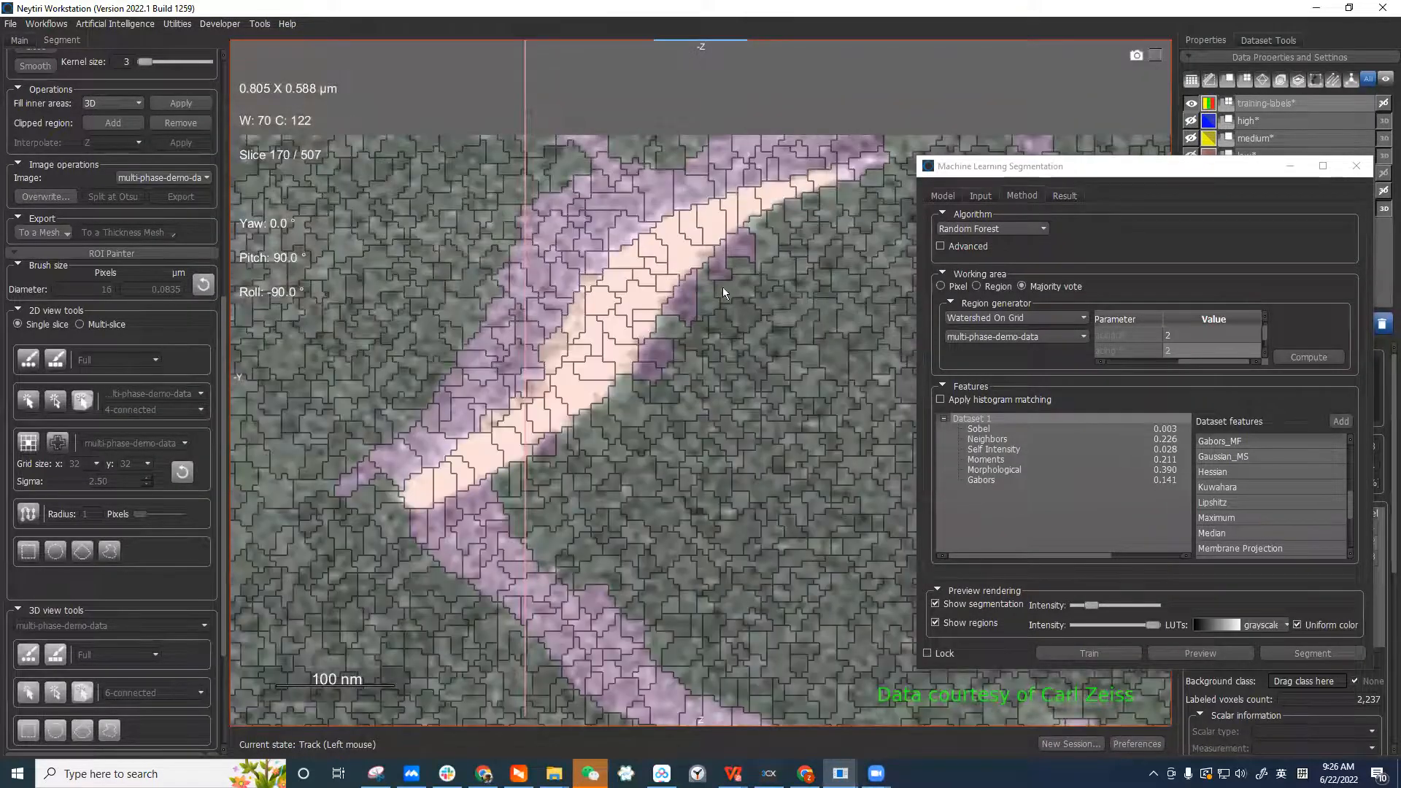
Paint a low-class label over the misclassified regions beside the bright band on slice 170 with the 16-pixel circular brush
drag(1185, 175, 1118, 190)
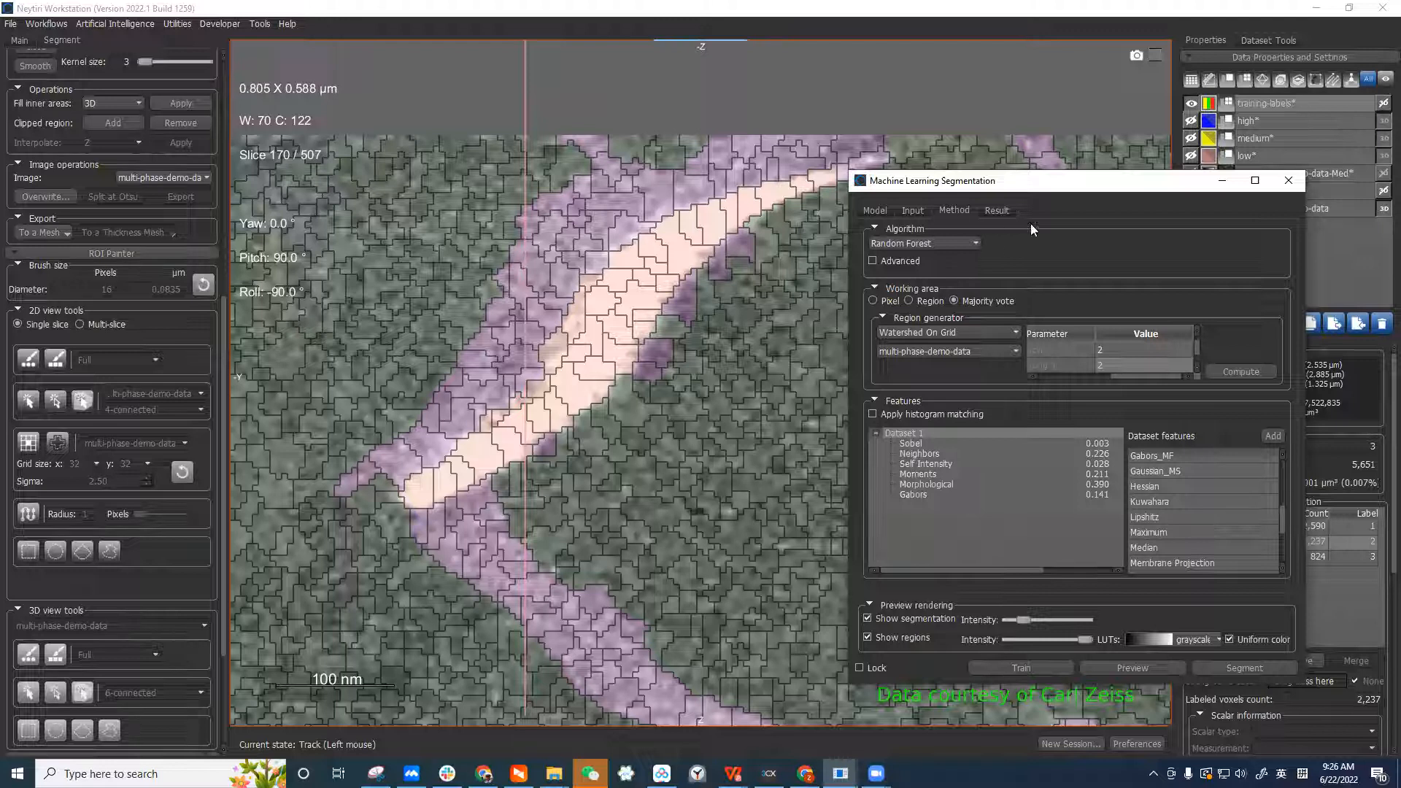
drag(1068, 183, 1003, 314)
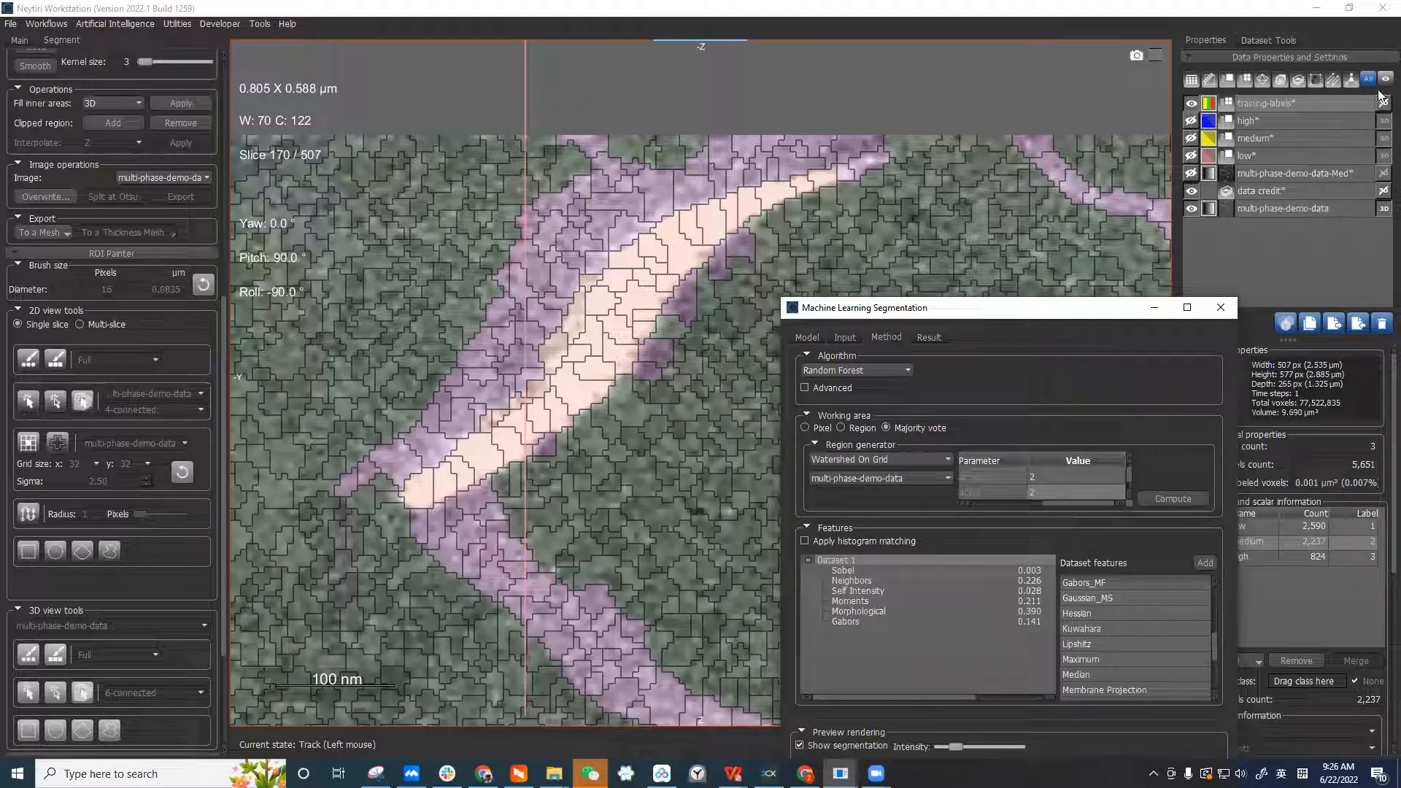
drag(1111, 313, 968, 459)
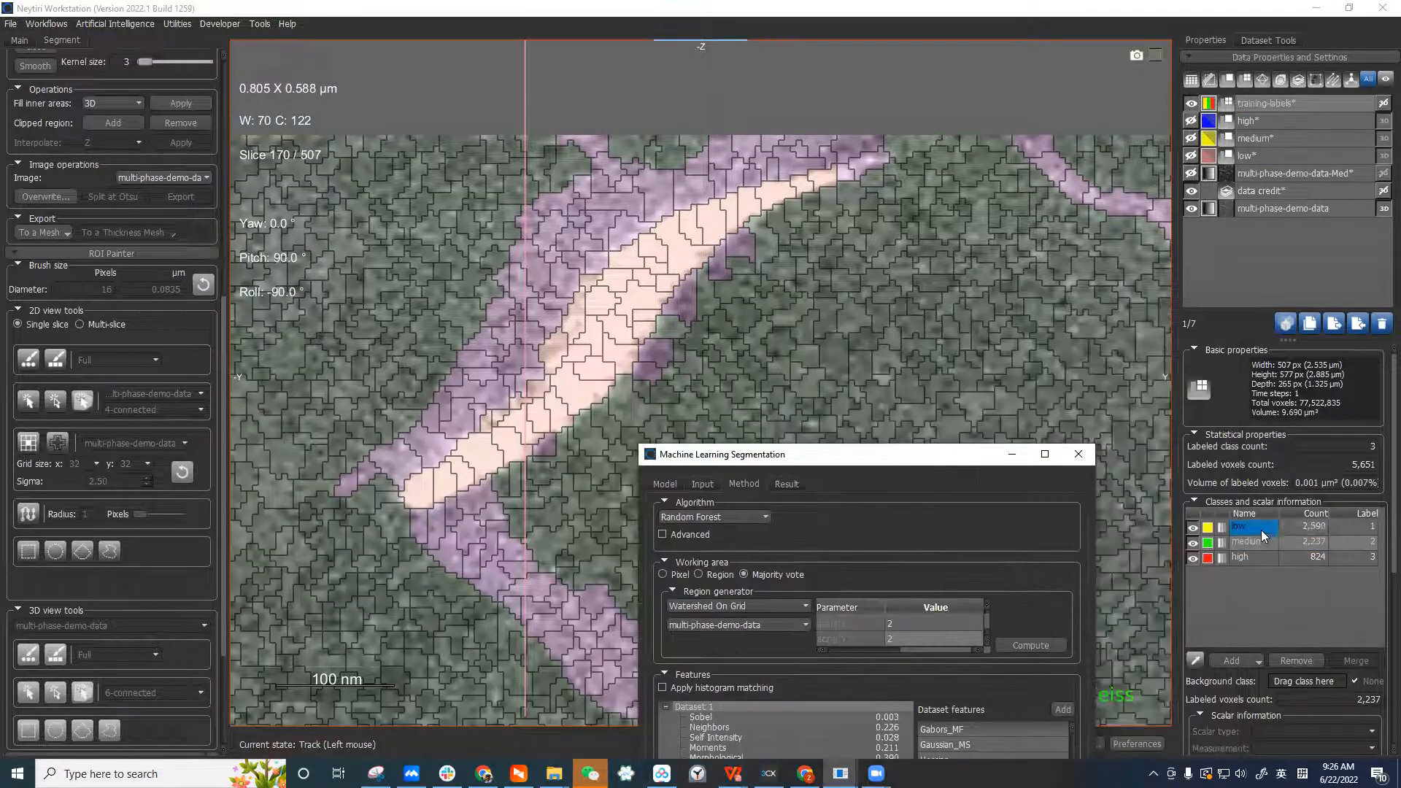
click(1261, 527)
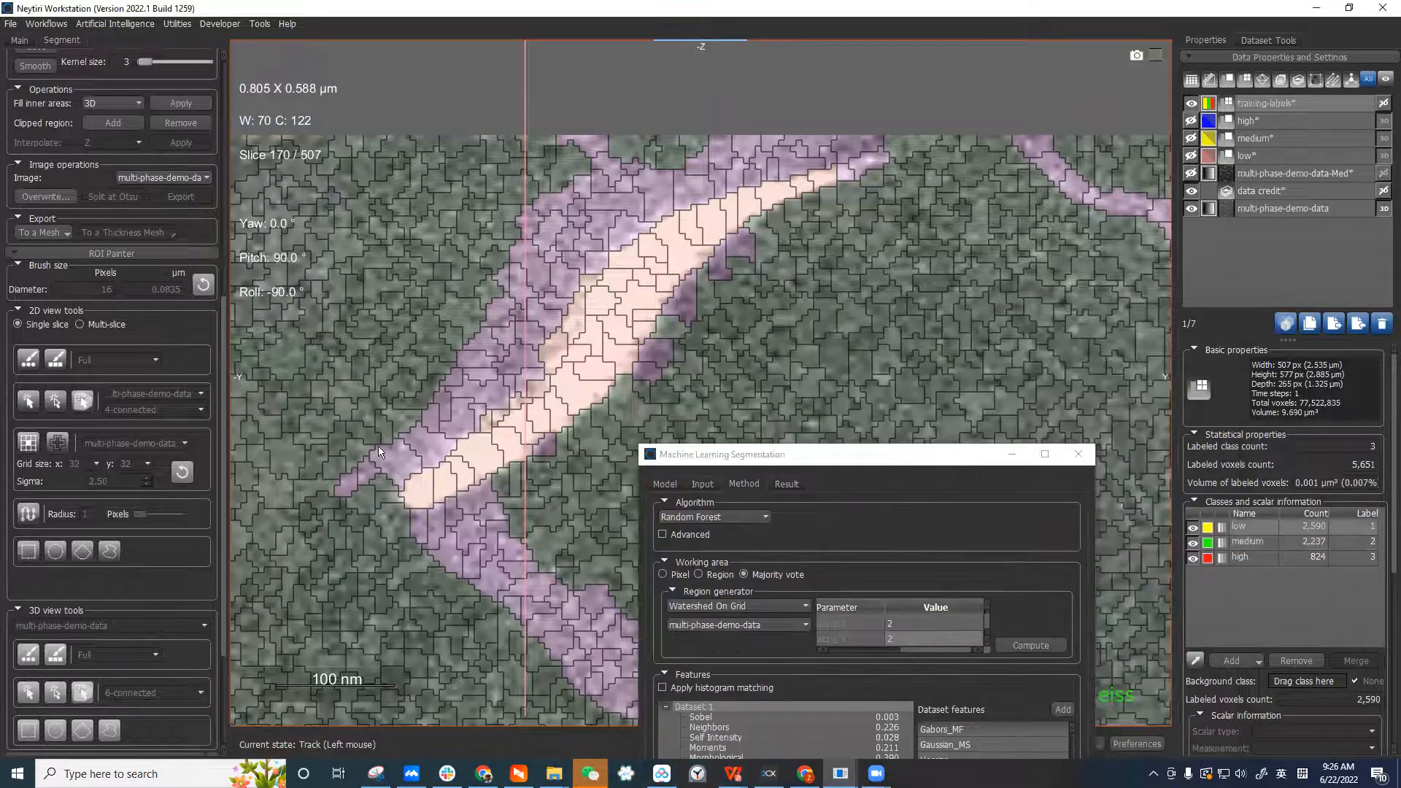
click(28, 359)
ctrl+drag(759, 289, 707, 362)
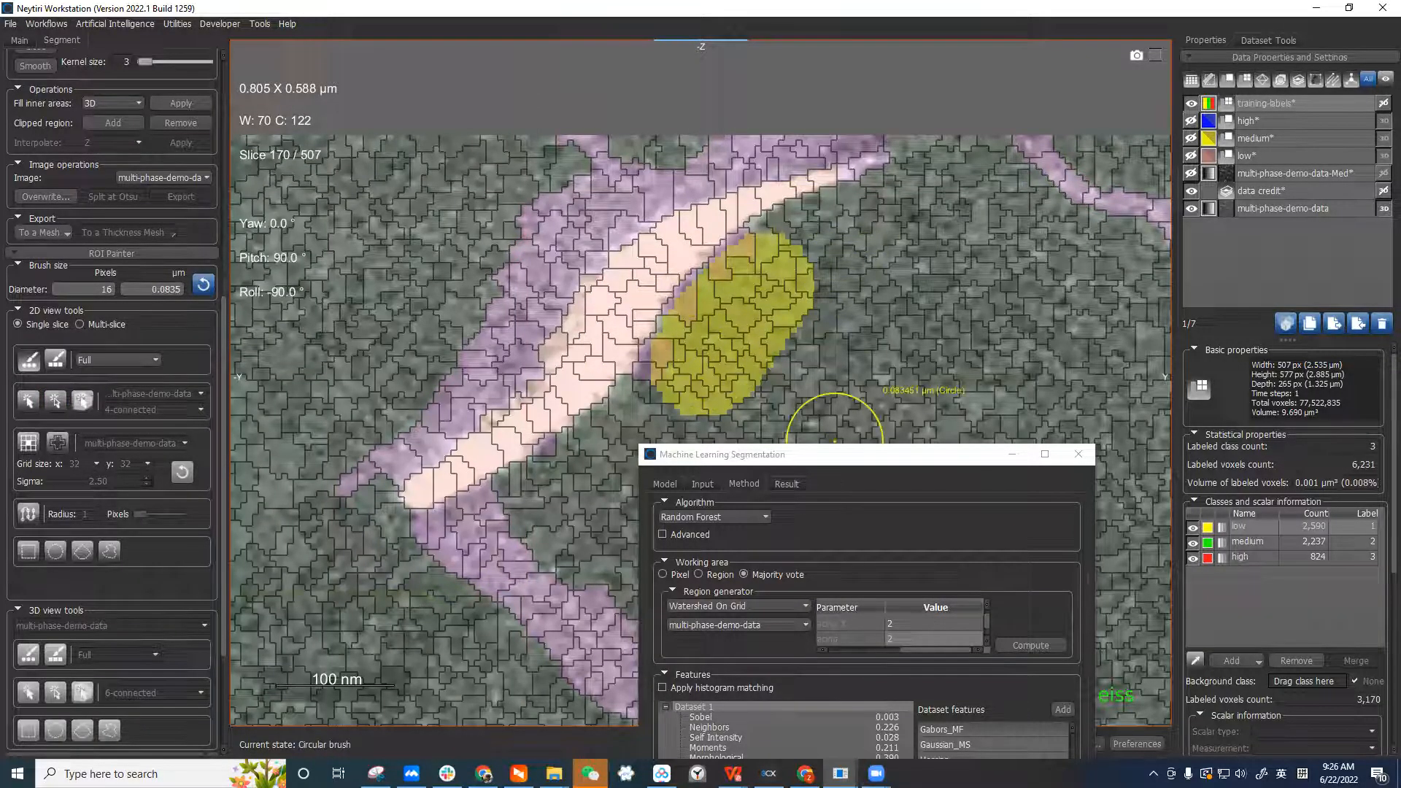
Retrain the Random Forest model with the extra low label and raise the segmentation preview intensity to nearly full
drag(729, 454, 1000, 173)
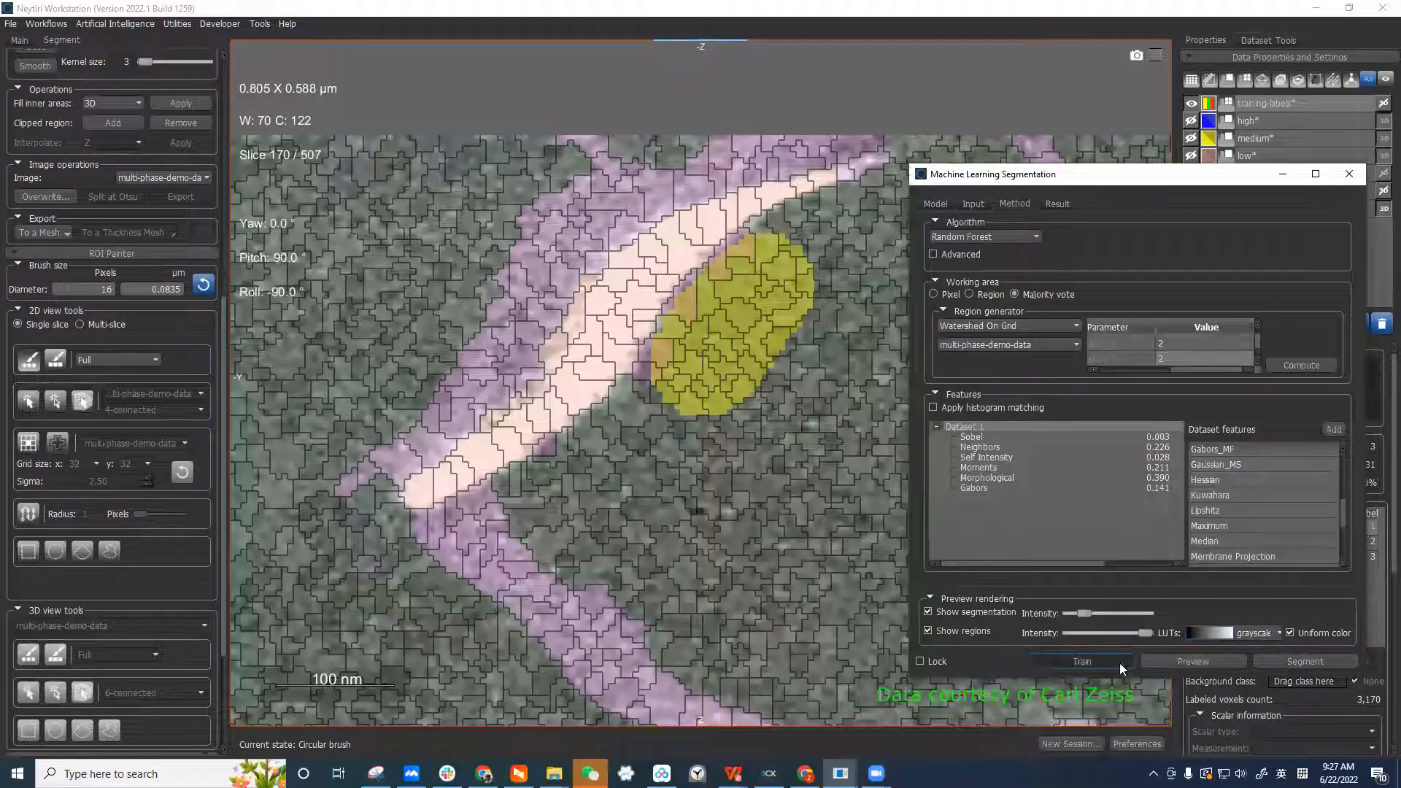
click(1083, 661)
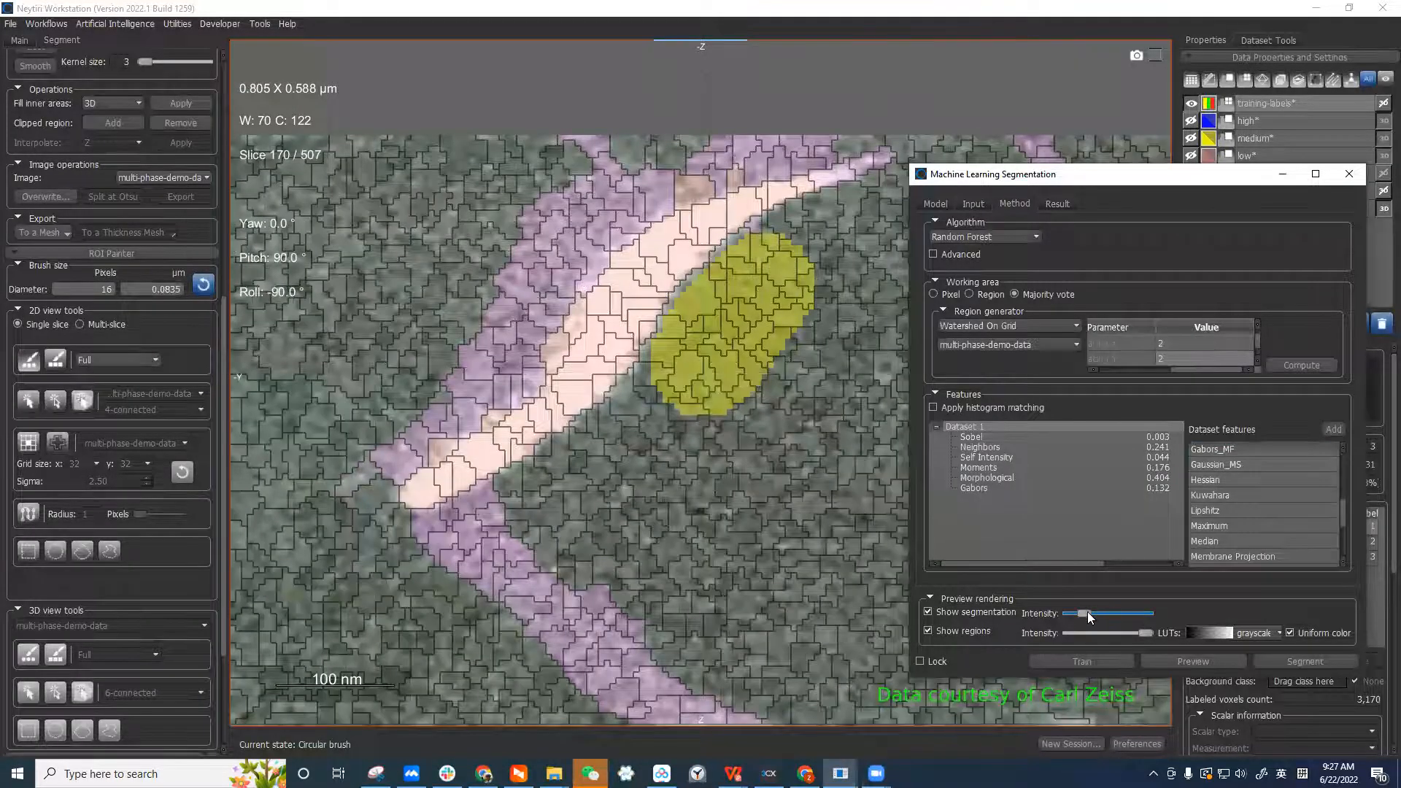
drag(1087, 611, 1140, 613)
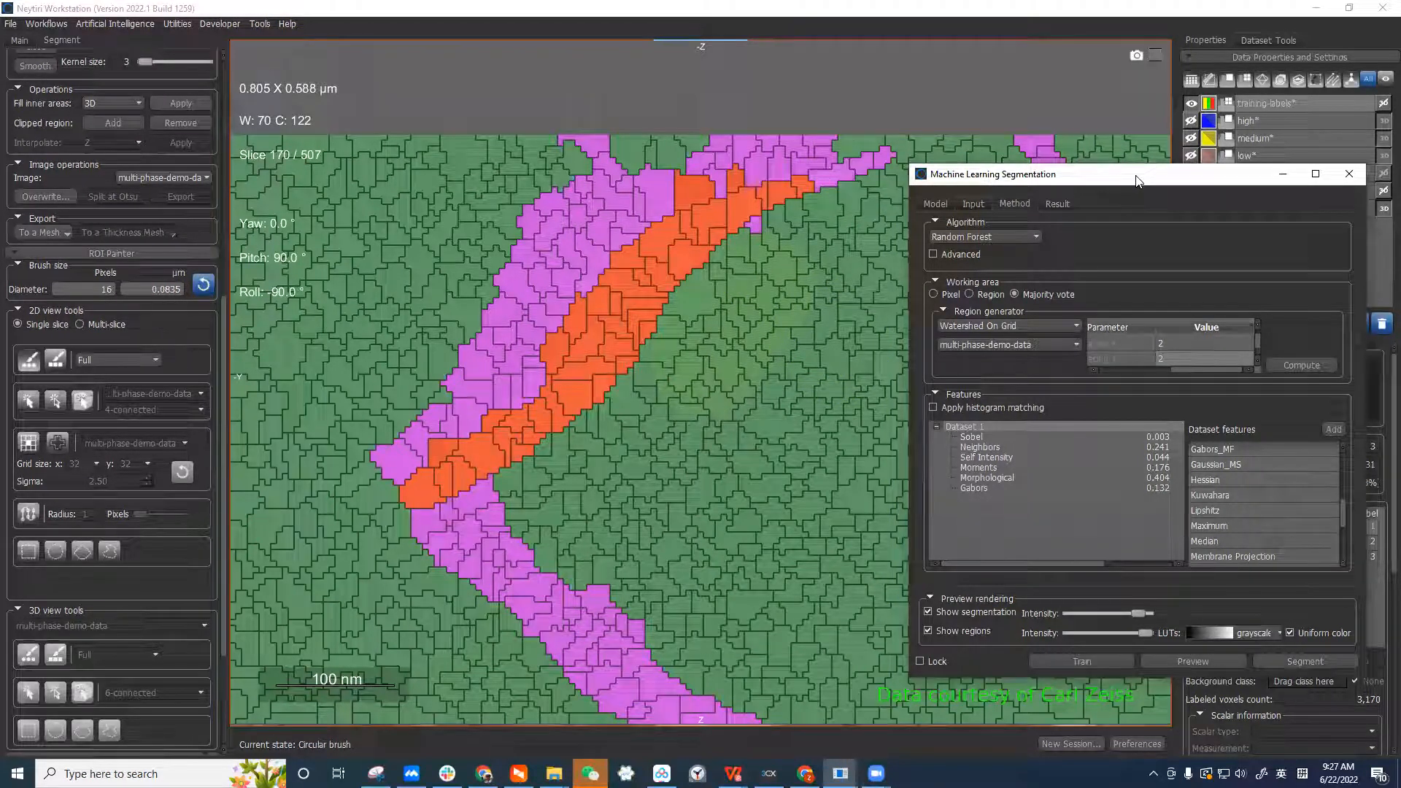
Check the confidence threshold and export options for the result, and close the Machine Learning Segmentation window
drag(1136, 180, 920, 127)
click(901, 422)
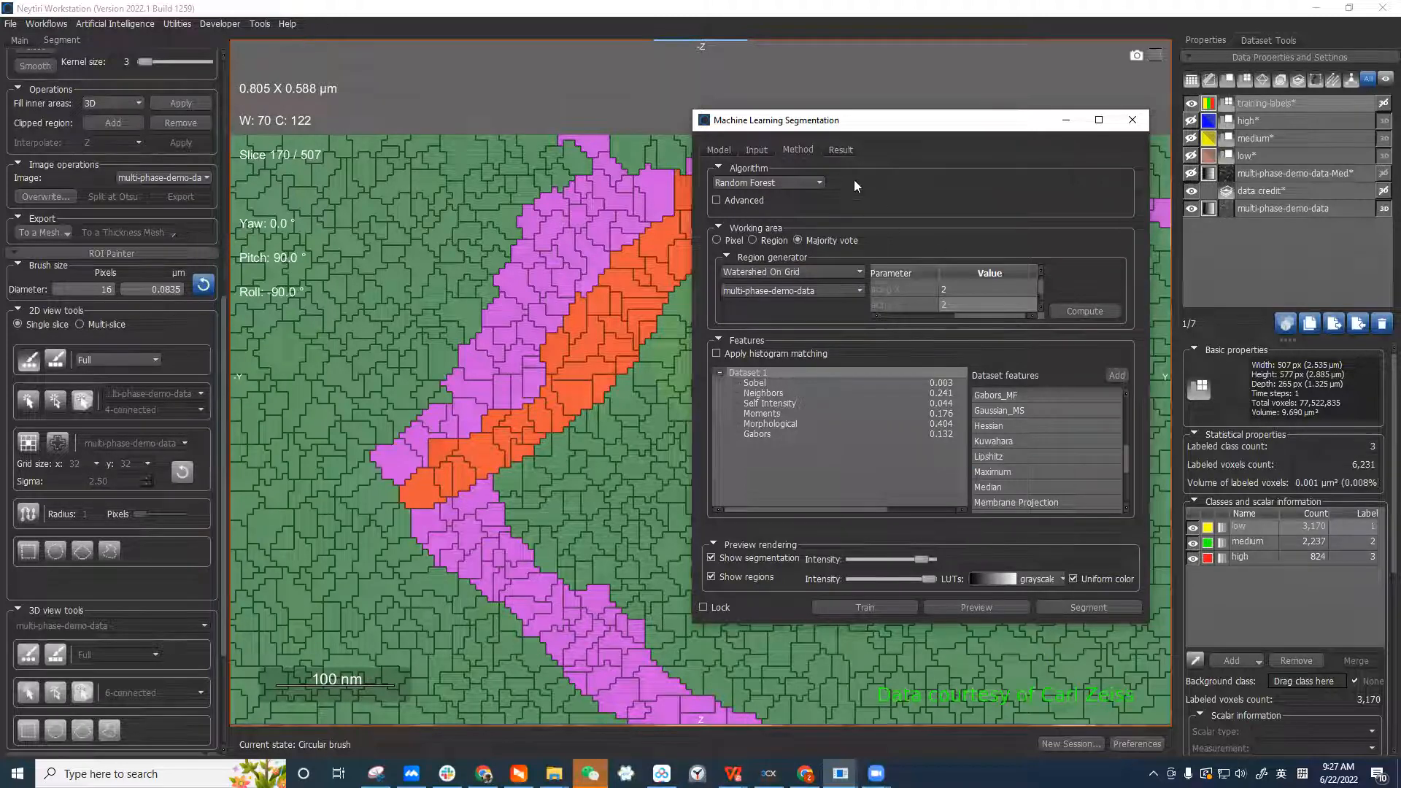
click(842, 150)
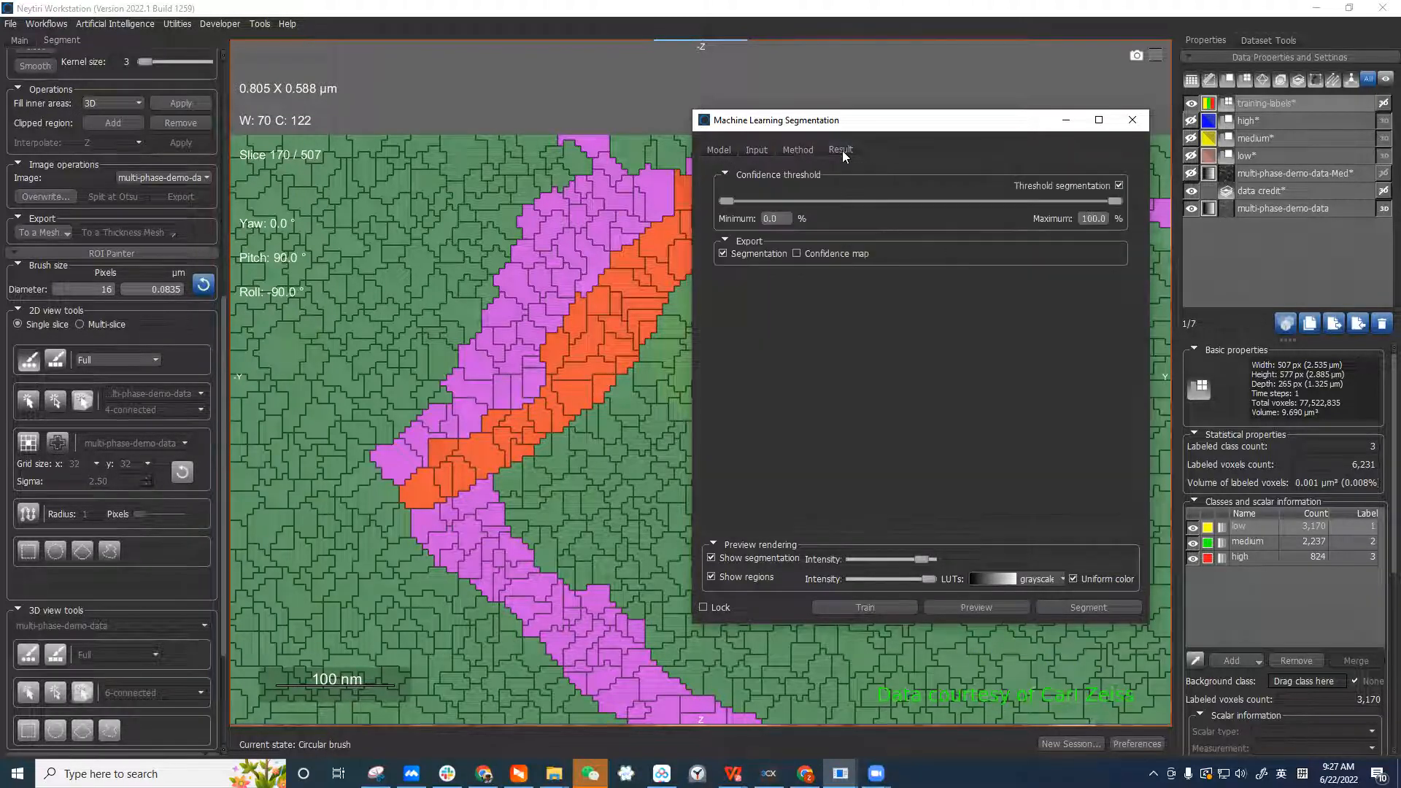
click(811, 150)
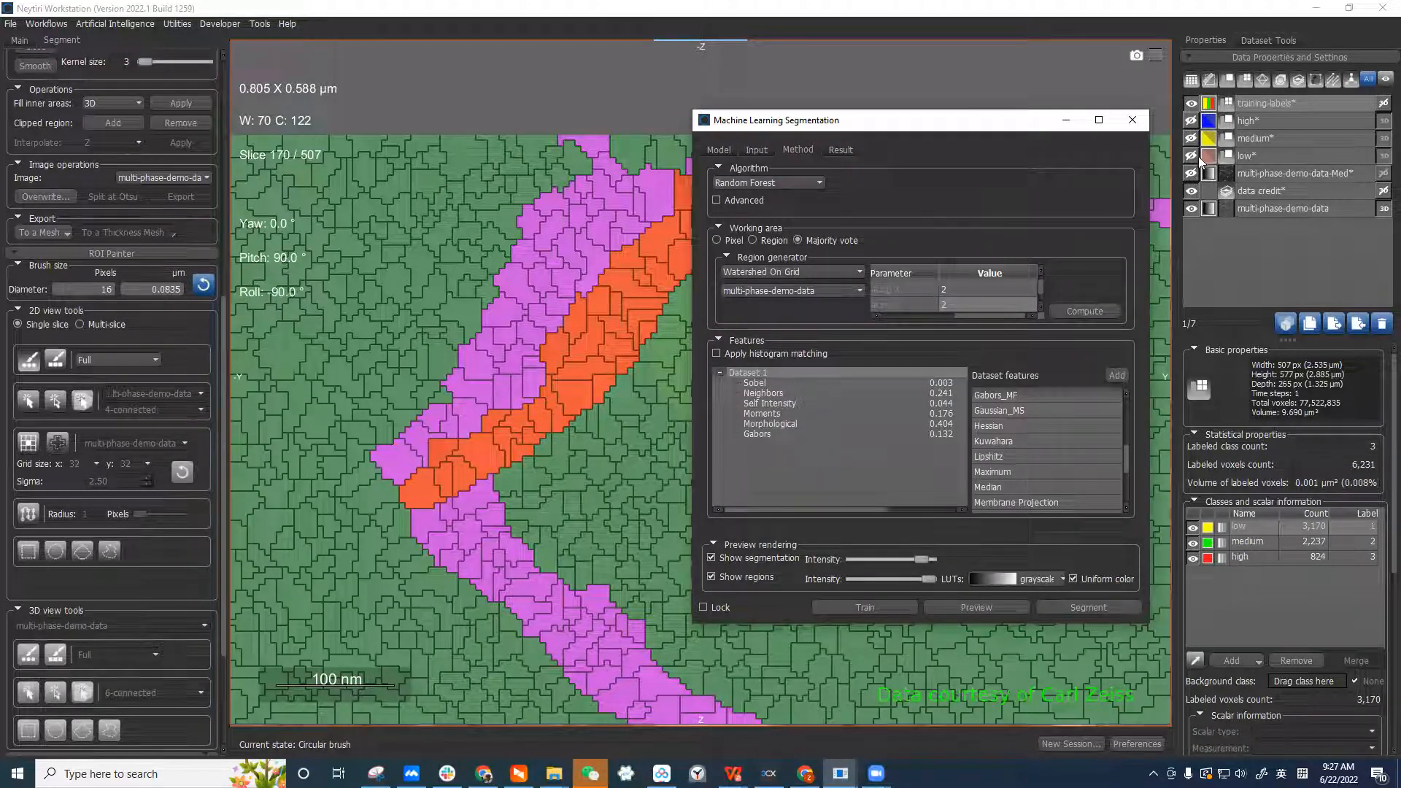
click(1132, 119)
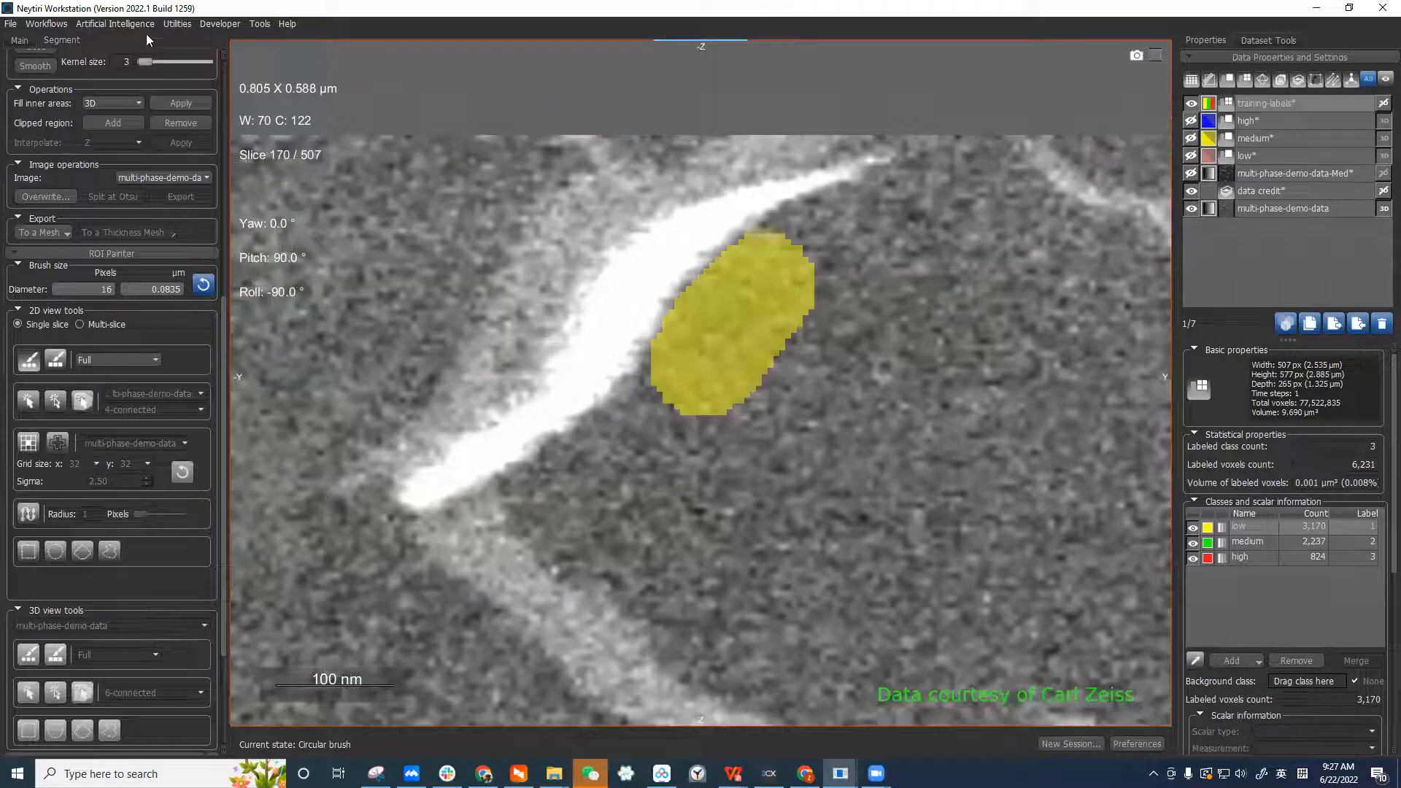
Reopen Machine Learning Segmentation, select Model 3 and review its class list
click(139, 24)
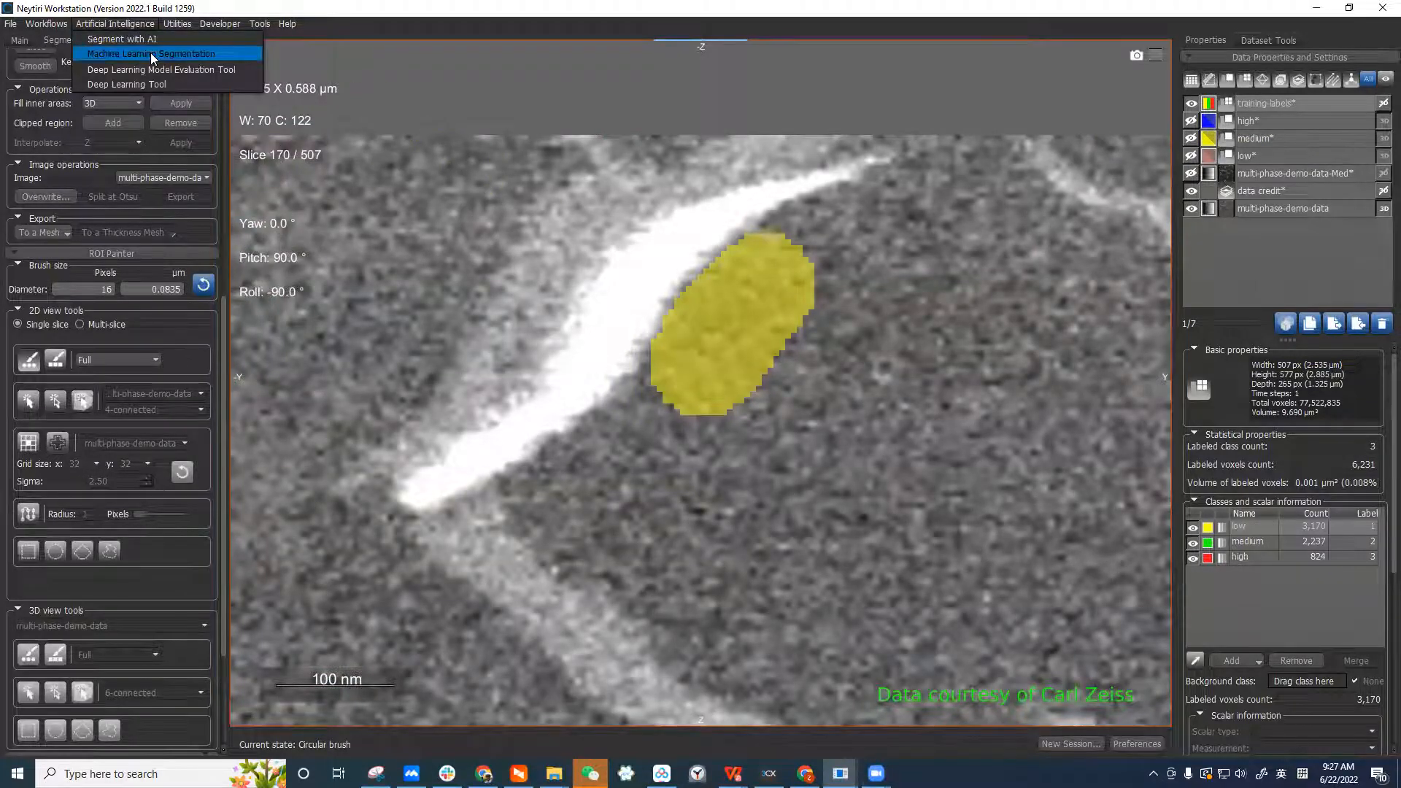
click(151, 53)
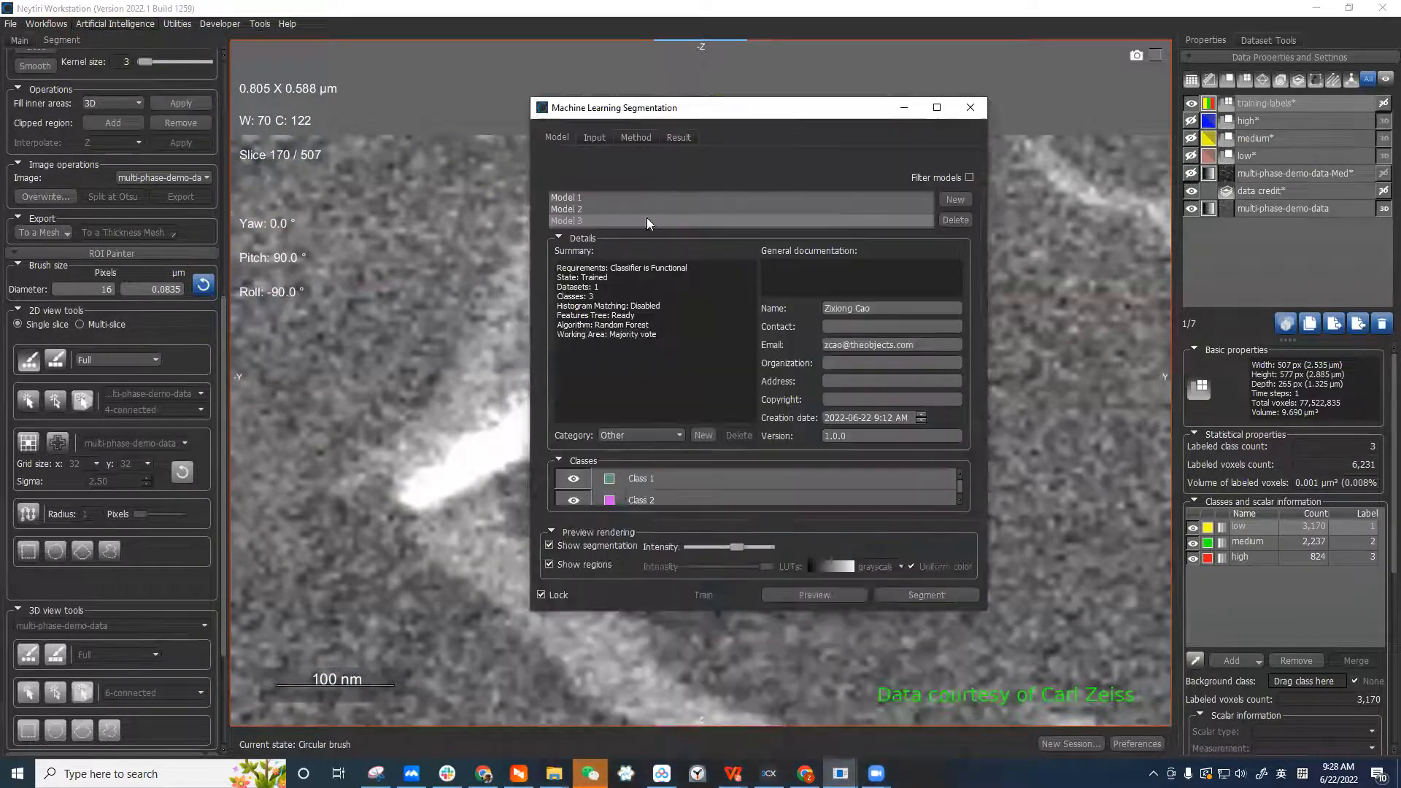
click(577, 220)
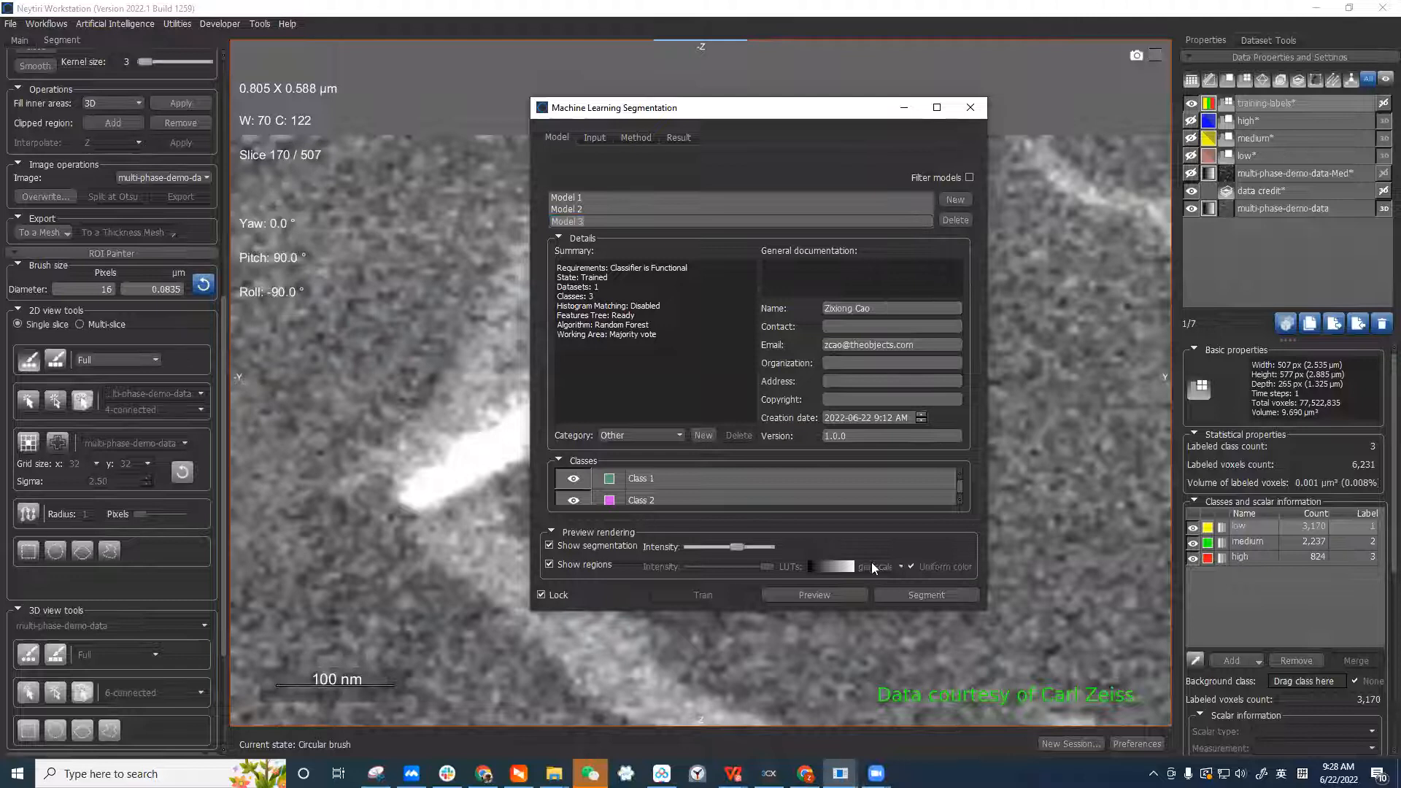
scroll(881, 499, down, 1)
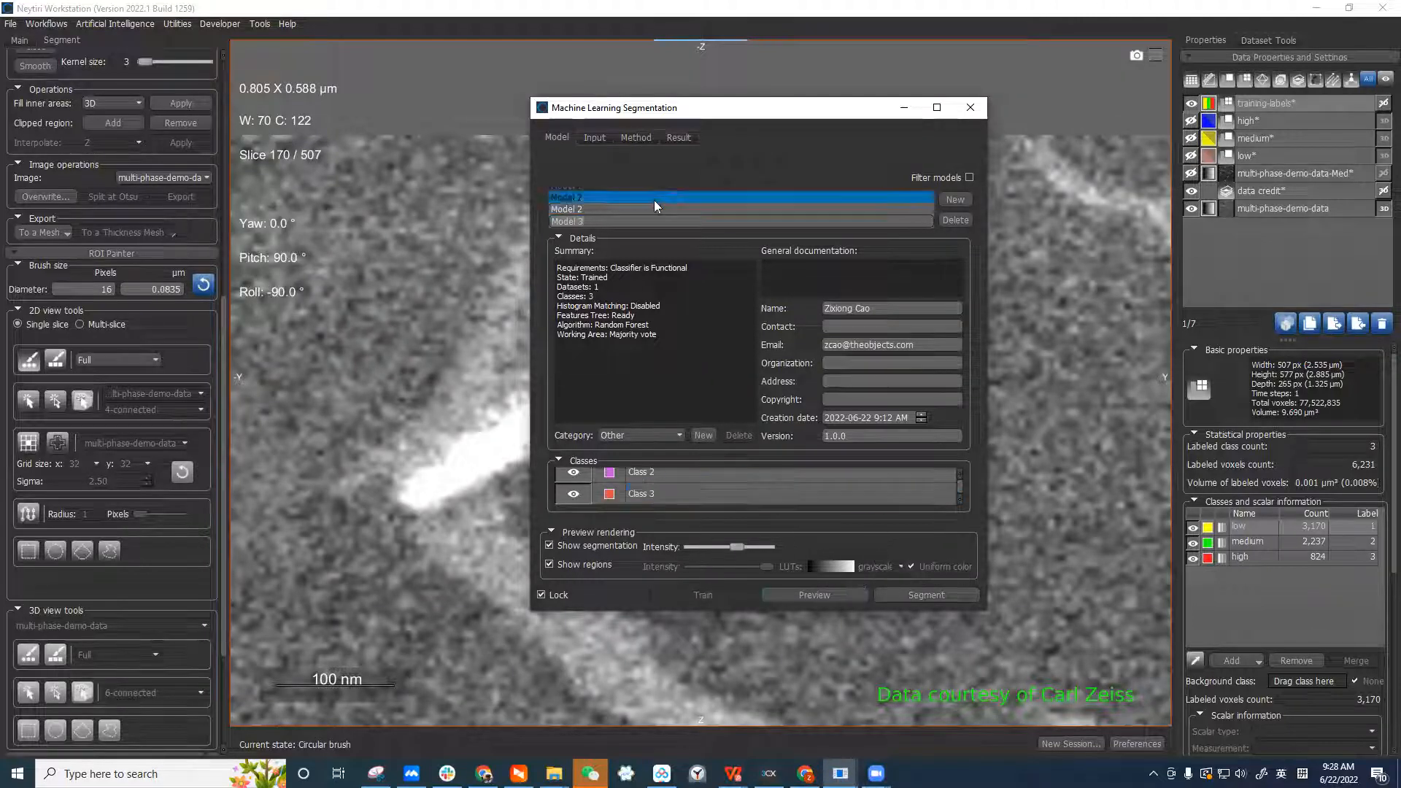
Choose multi-phase-demo-data as the input dataset for the trained segmentation model and return to the model details
click(605, 140)
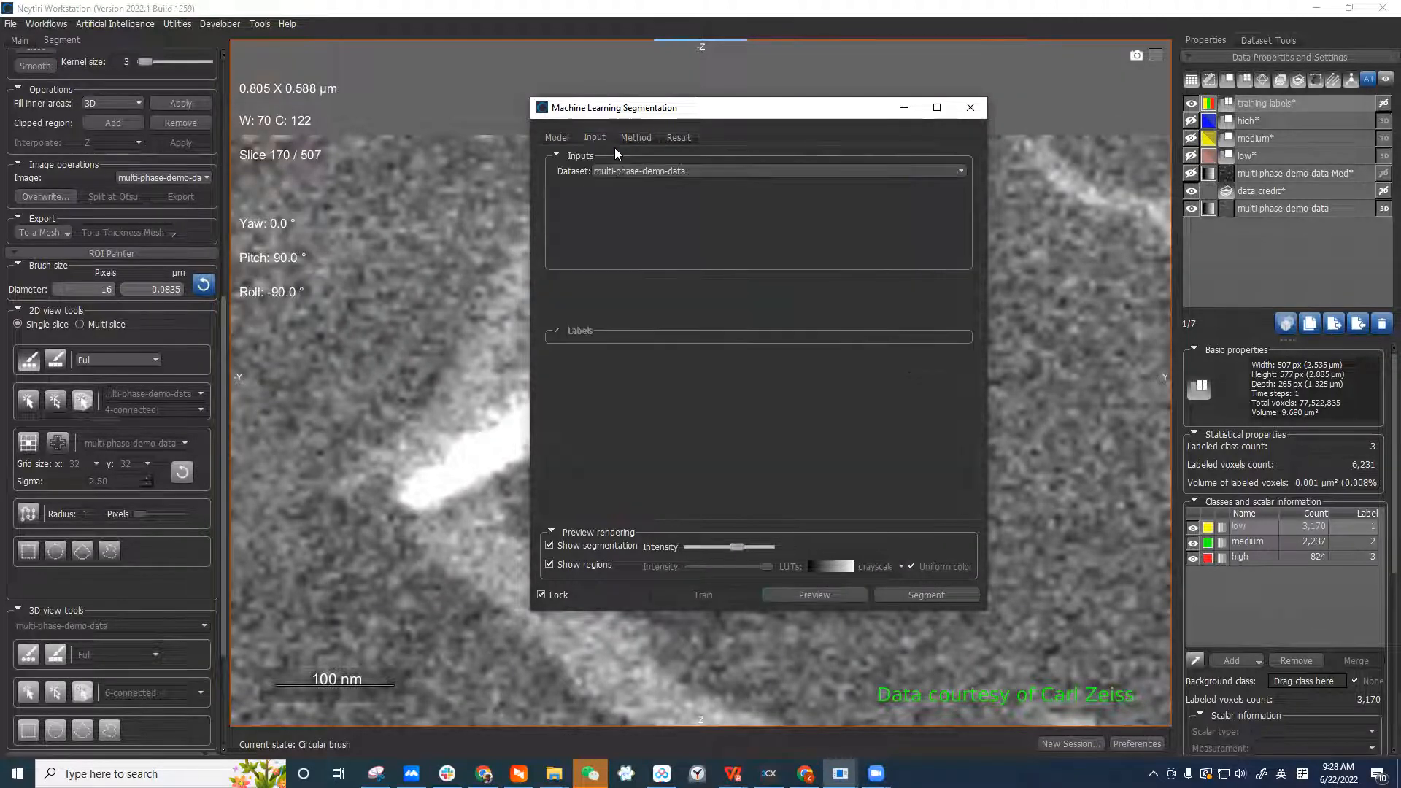
click(574, 138)
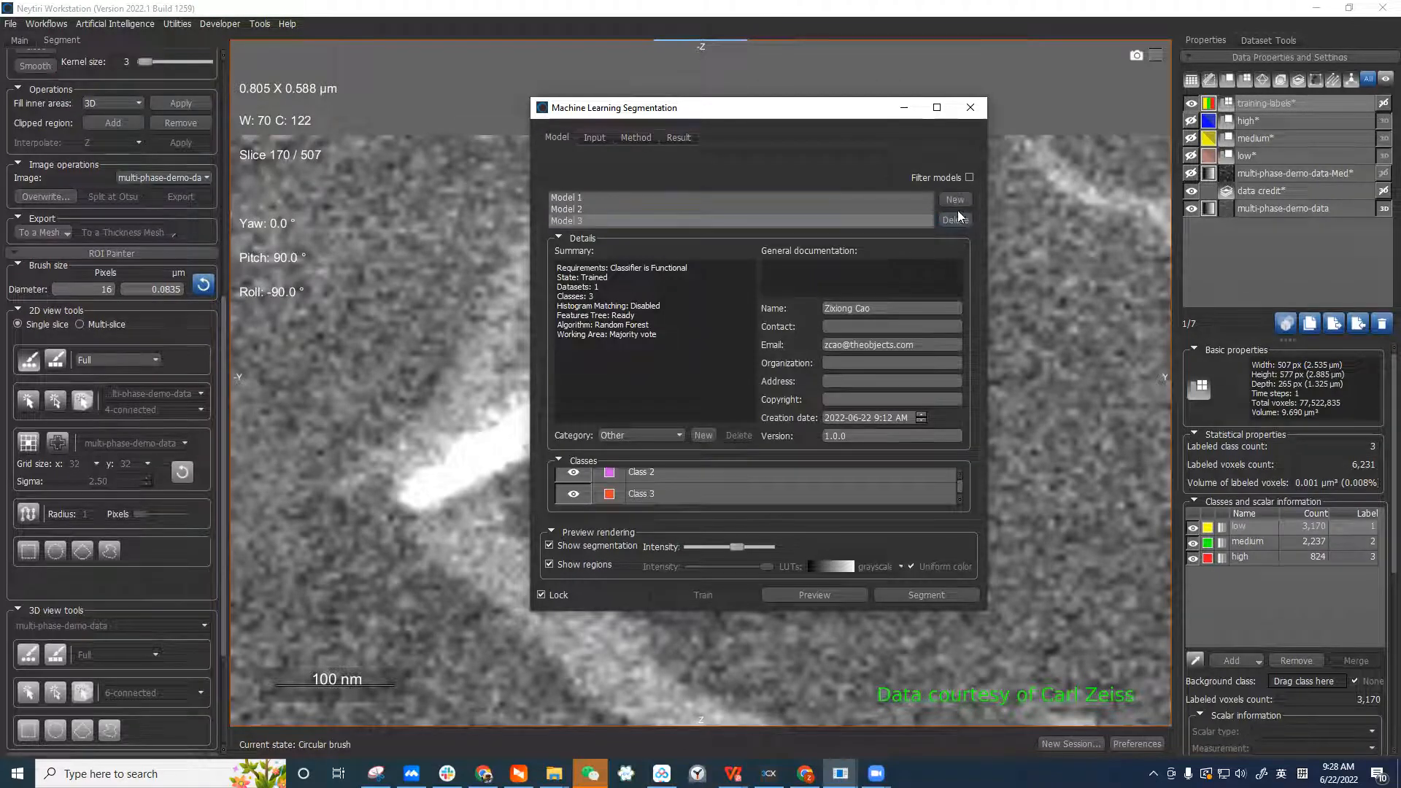
click(605, 140)
click(646, 170)
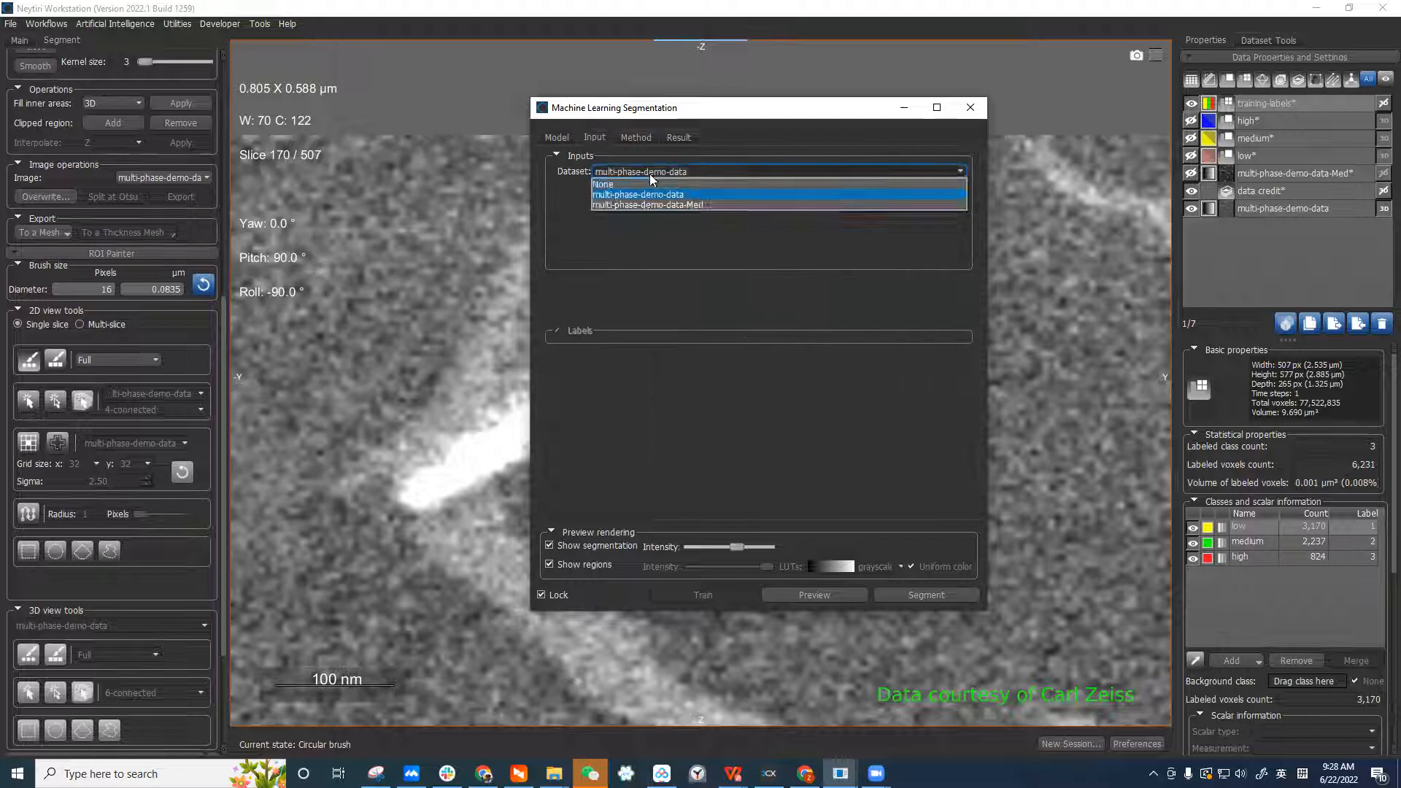
click(676, 194)
click(559, 138)
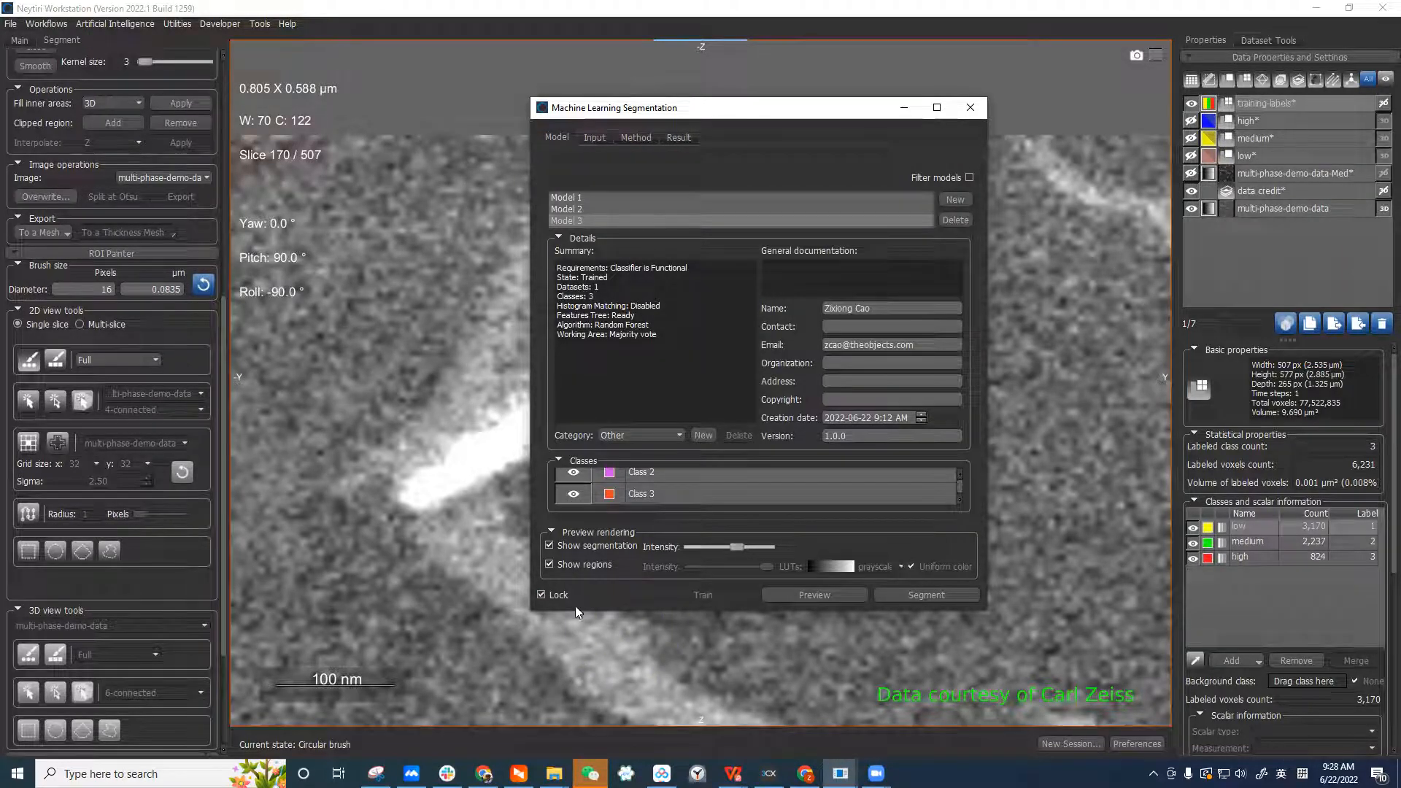
Unlock the trained model and add a second dataset slot to its inputs
click(556, 595)
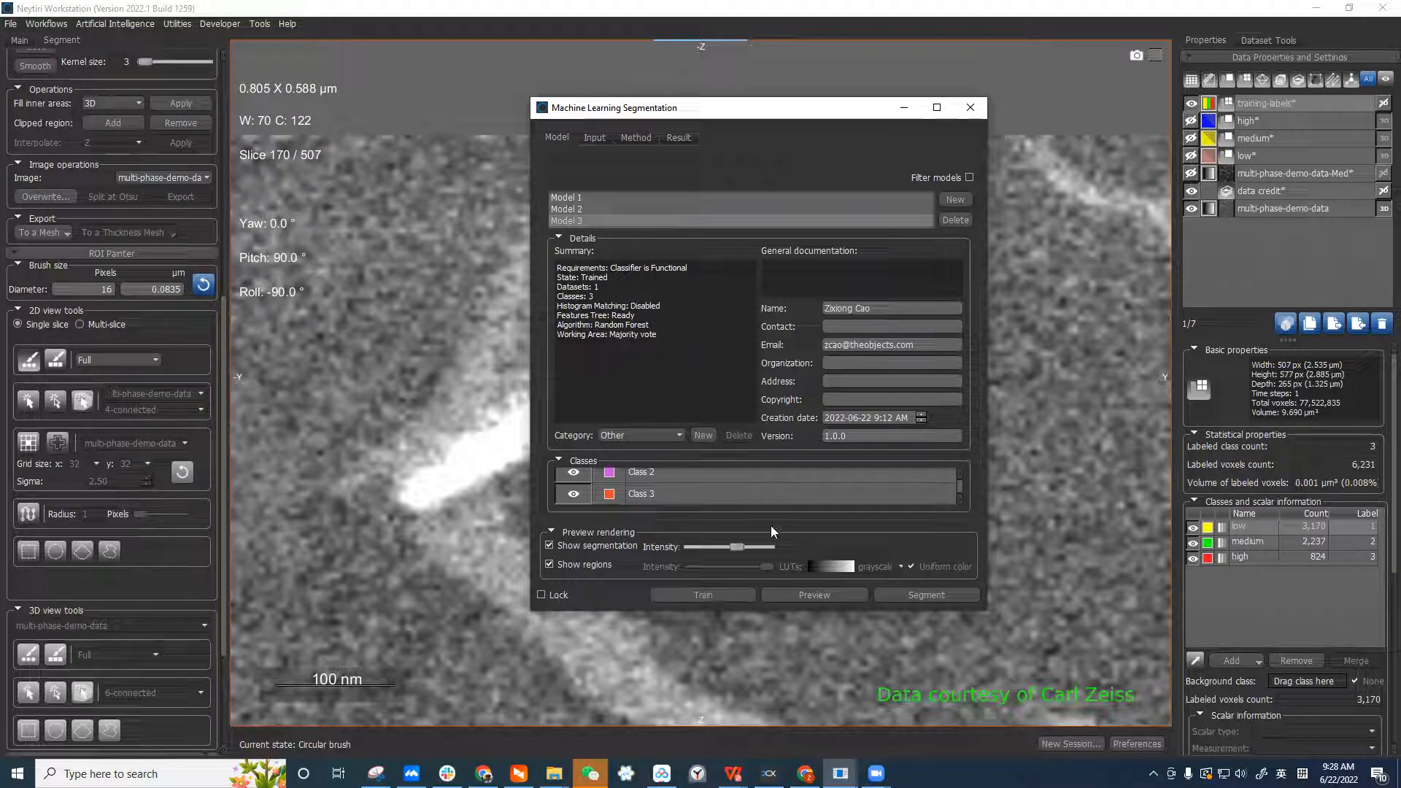
click(595, 137)
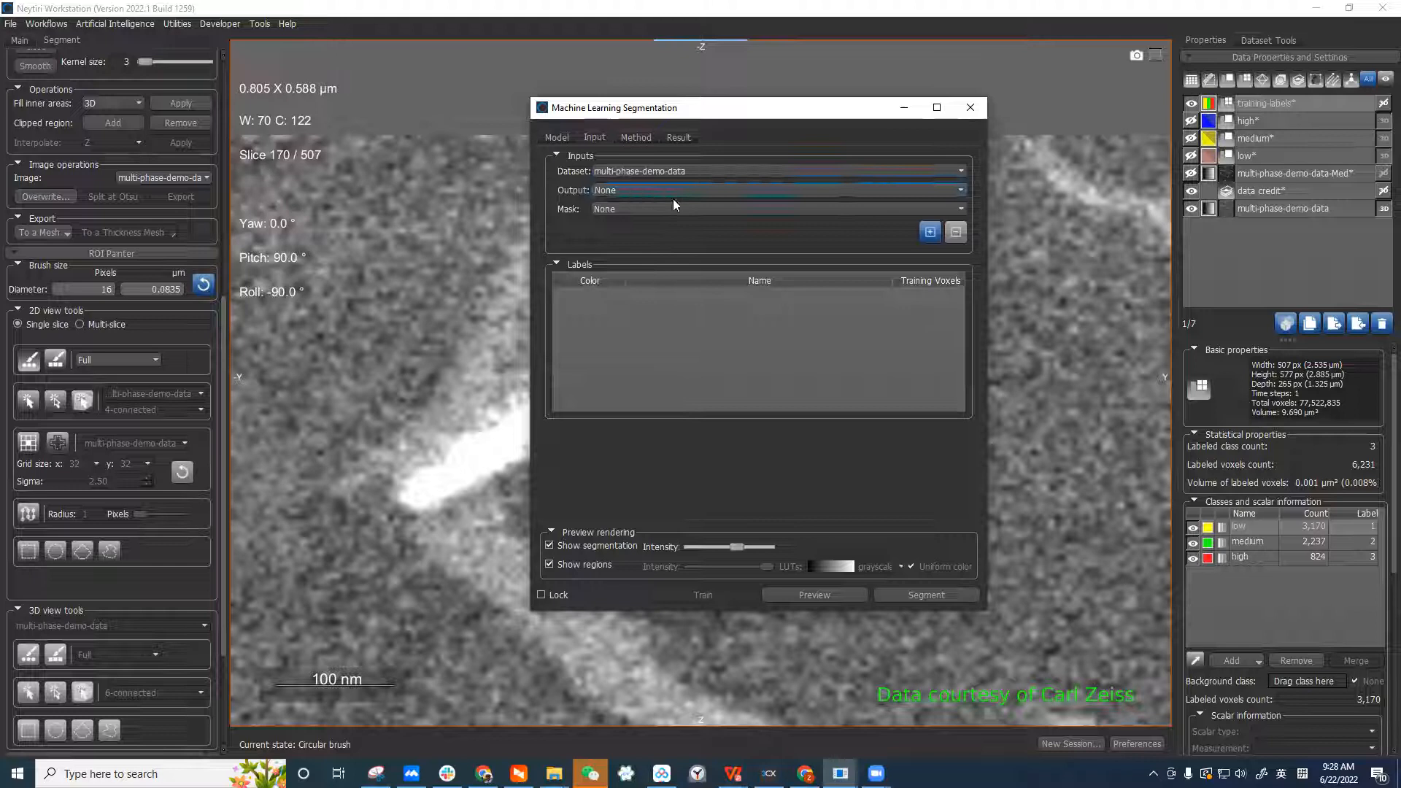
drag(766, 110, 747, 89)
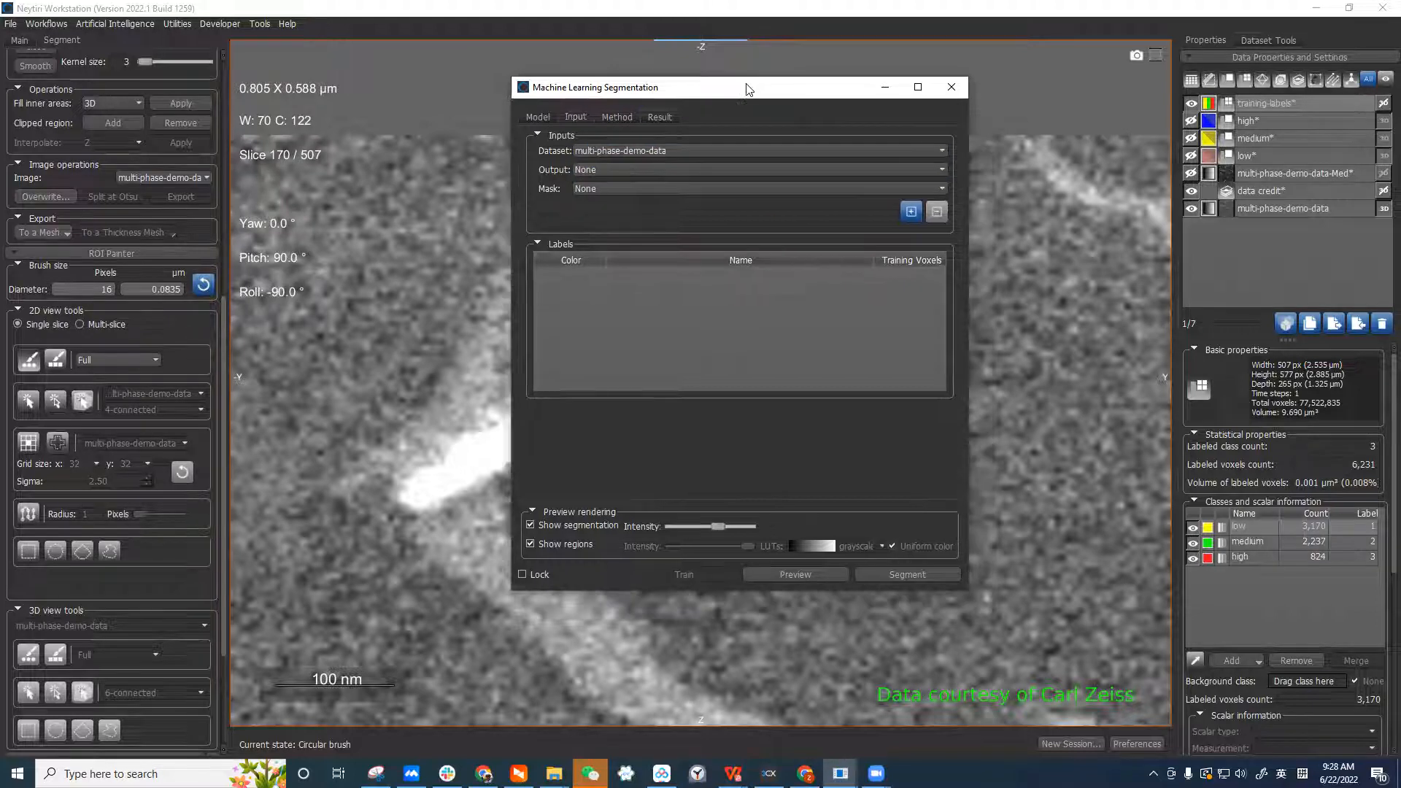
click(911, 213)
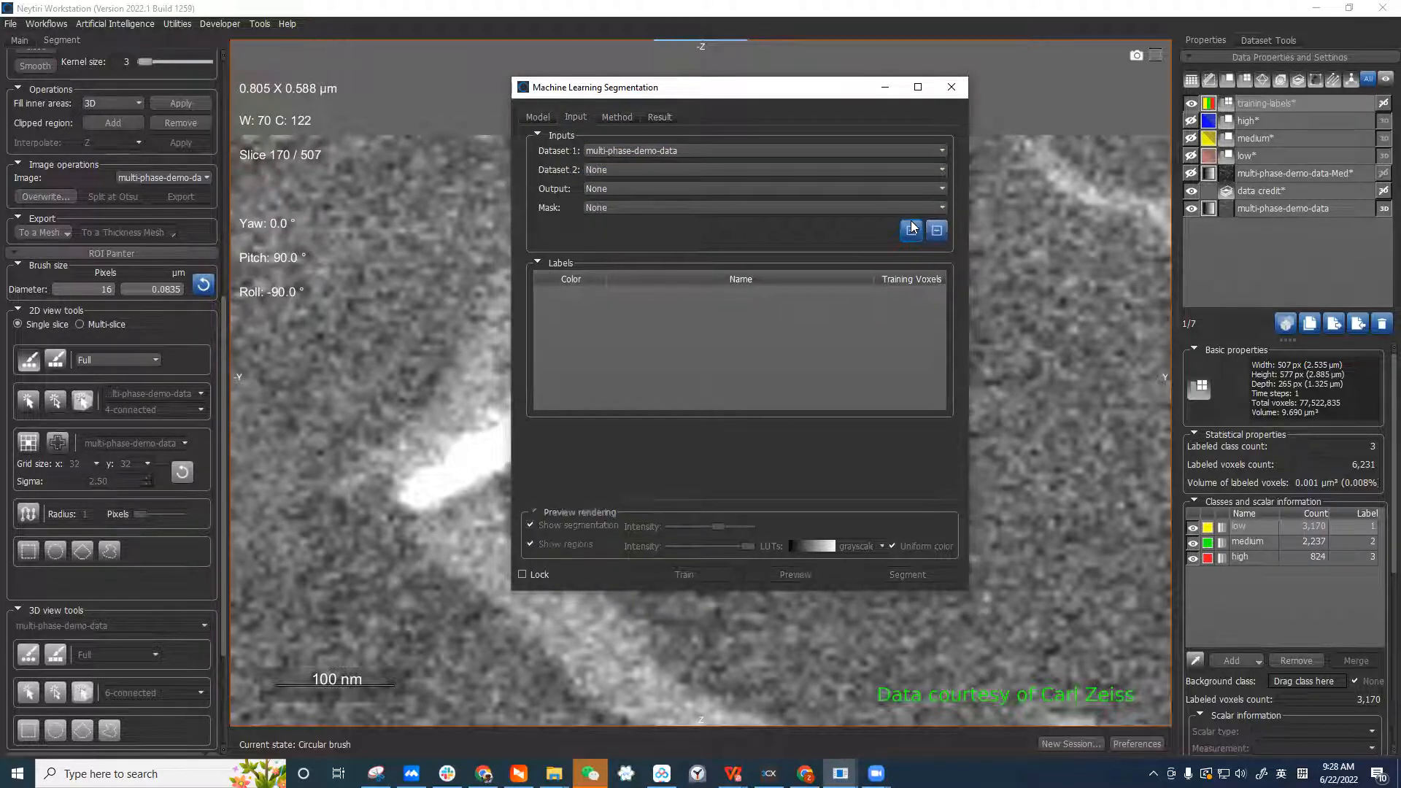
Check which datasets are available for Dataset 2, leave it at None, and close the Machine Learning Segmentation window
click(632, 172)
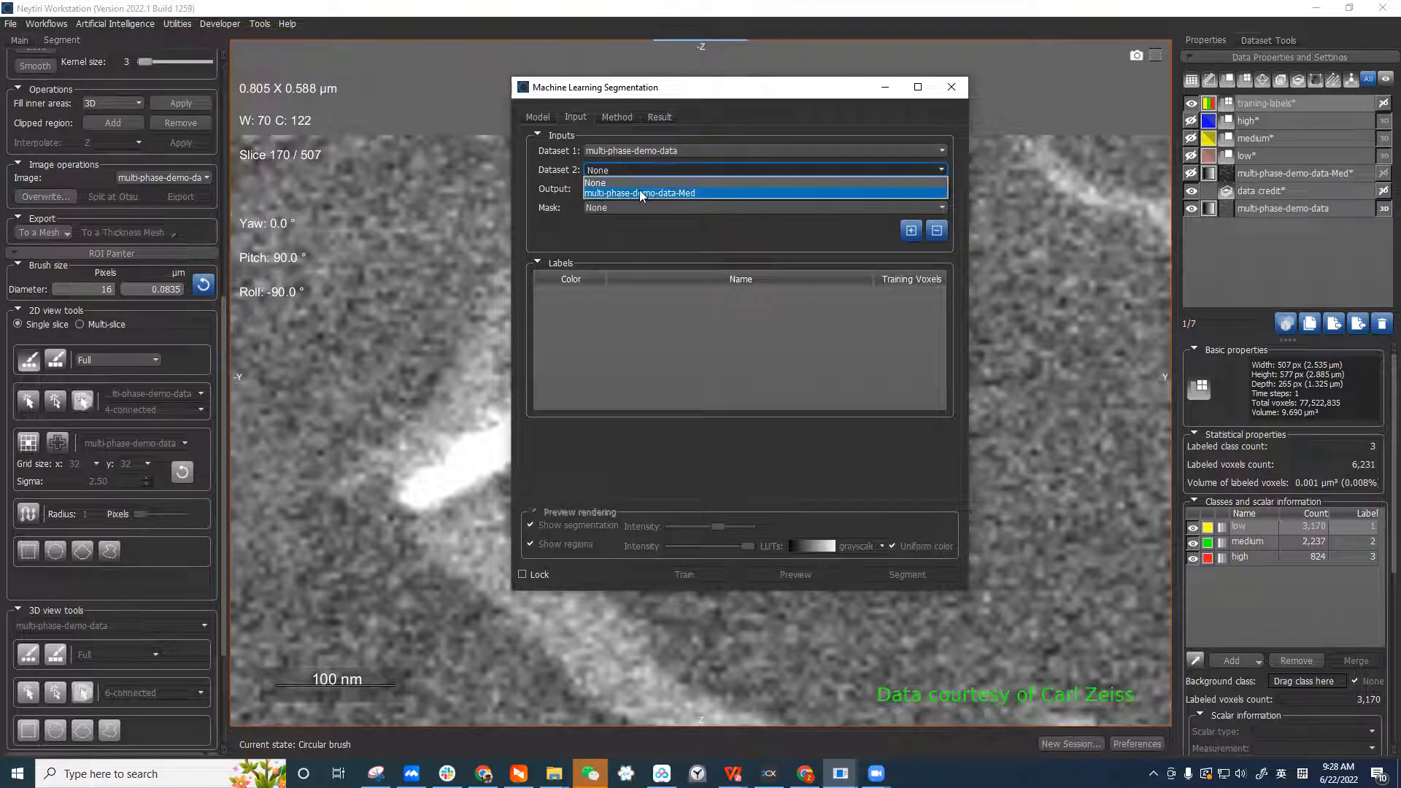
click(624, 233)
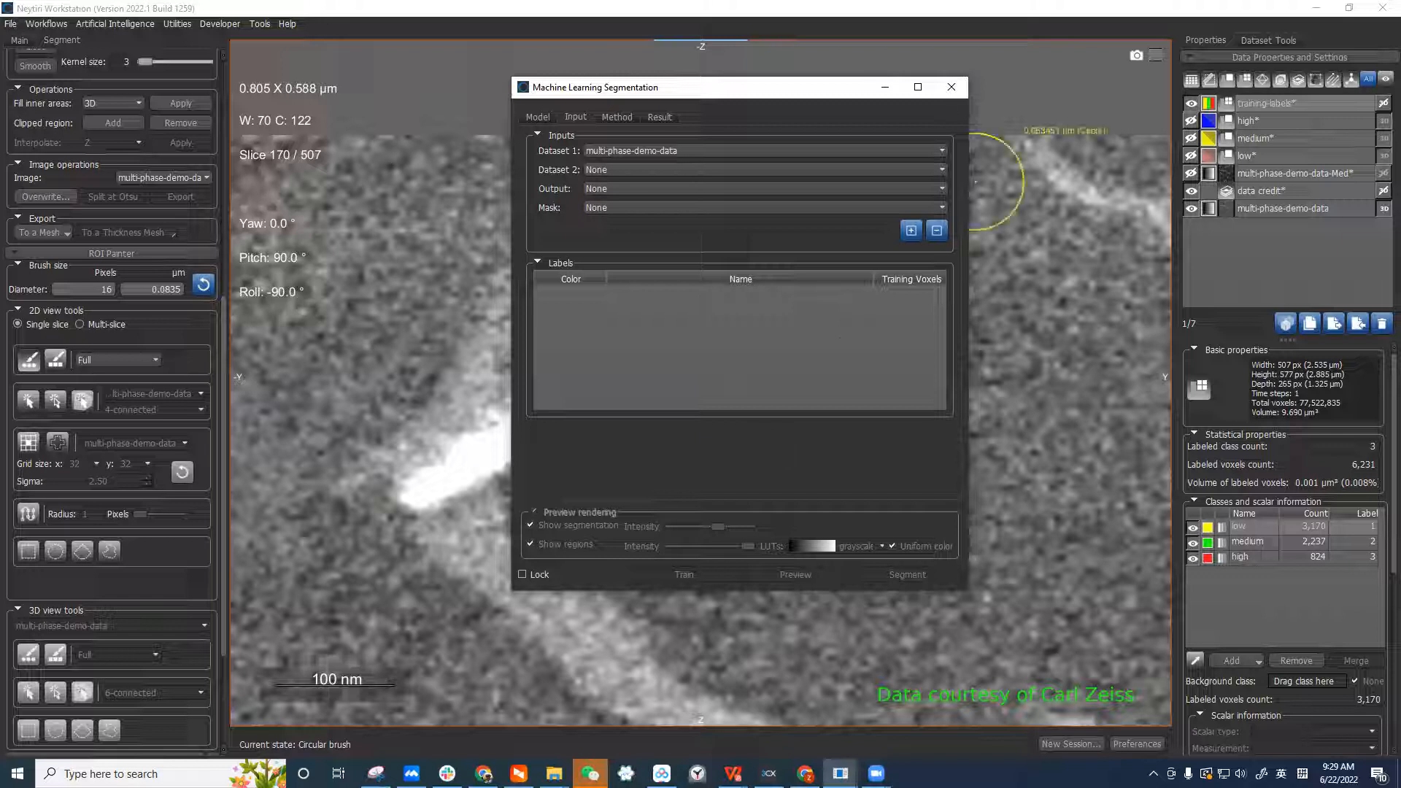
click(950, 87)
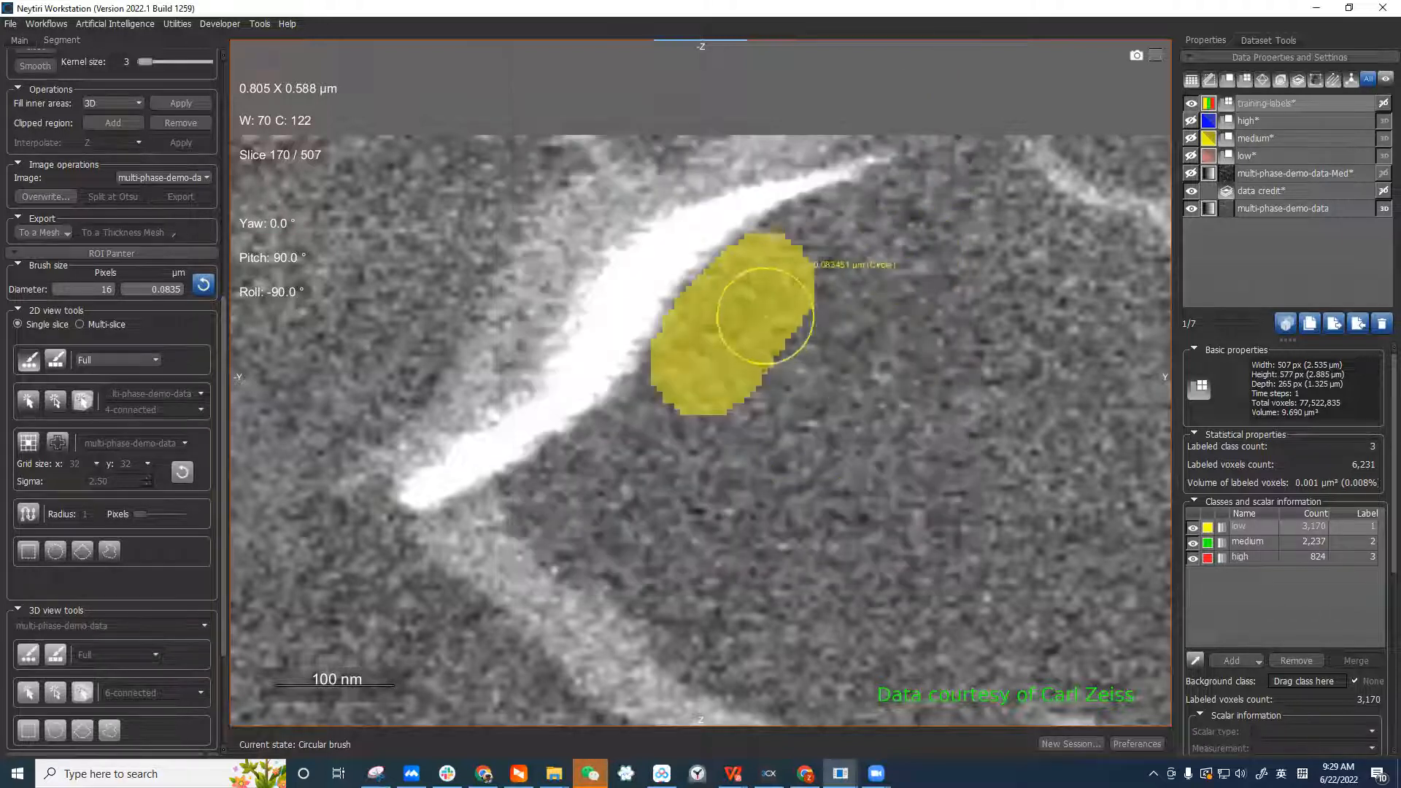
Hide the training-labels and show the segmented high, medium and low regions over the image
scroll(706, 321, down, 3)
scroll(707, 321, up, 3)
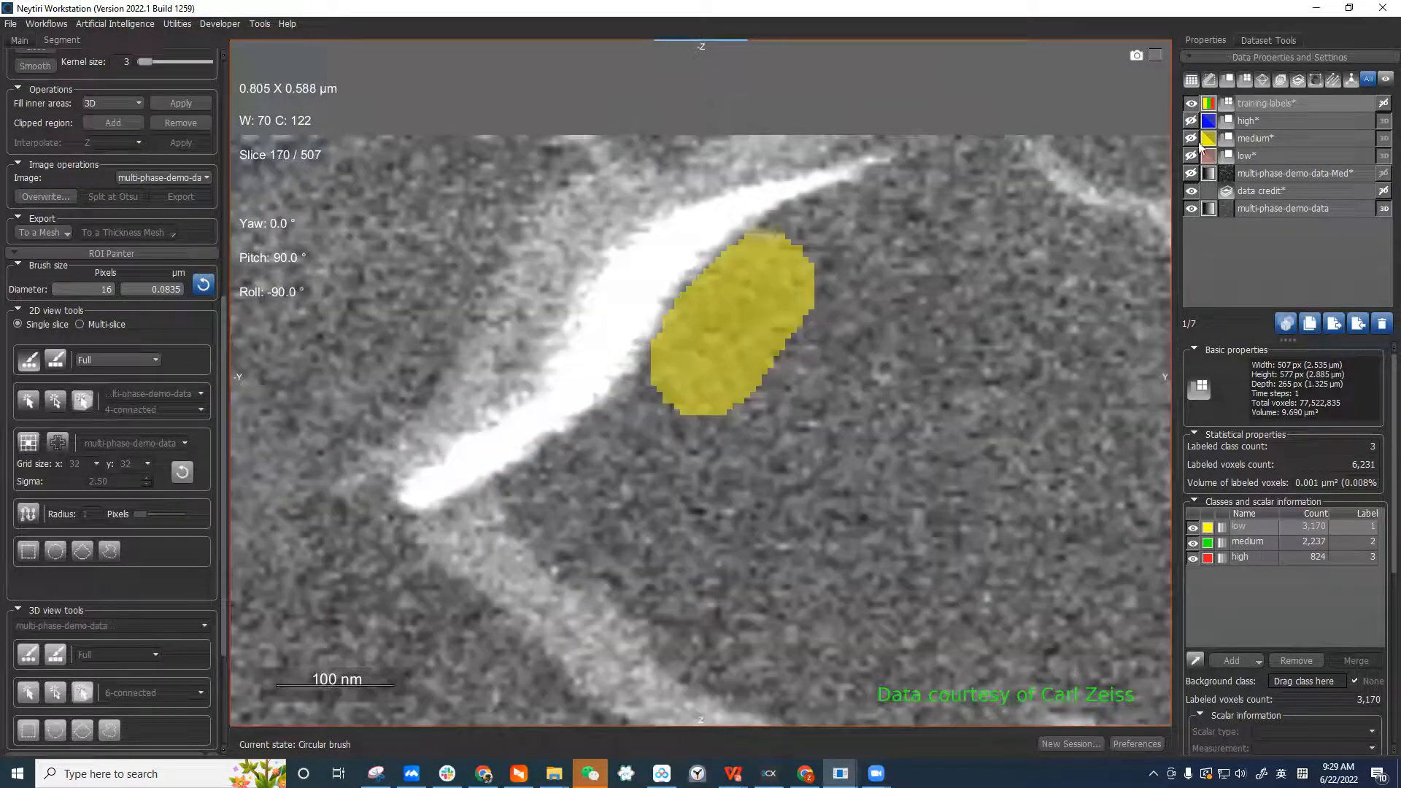
click(1191, 103)
click(1192, 120)
click(1191, 138)
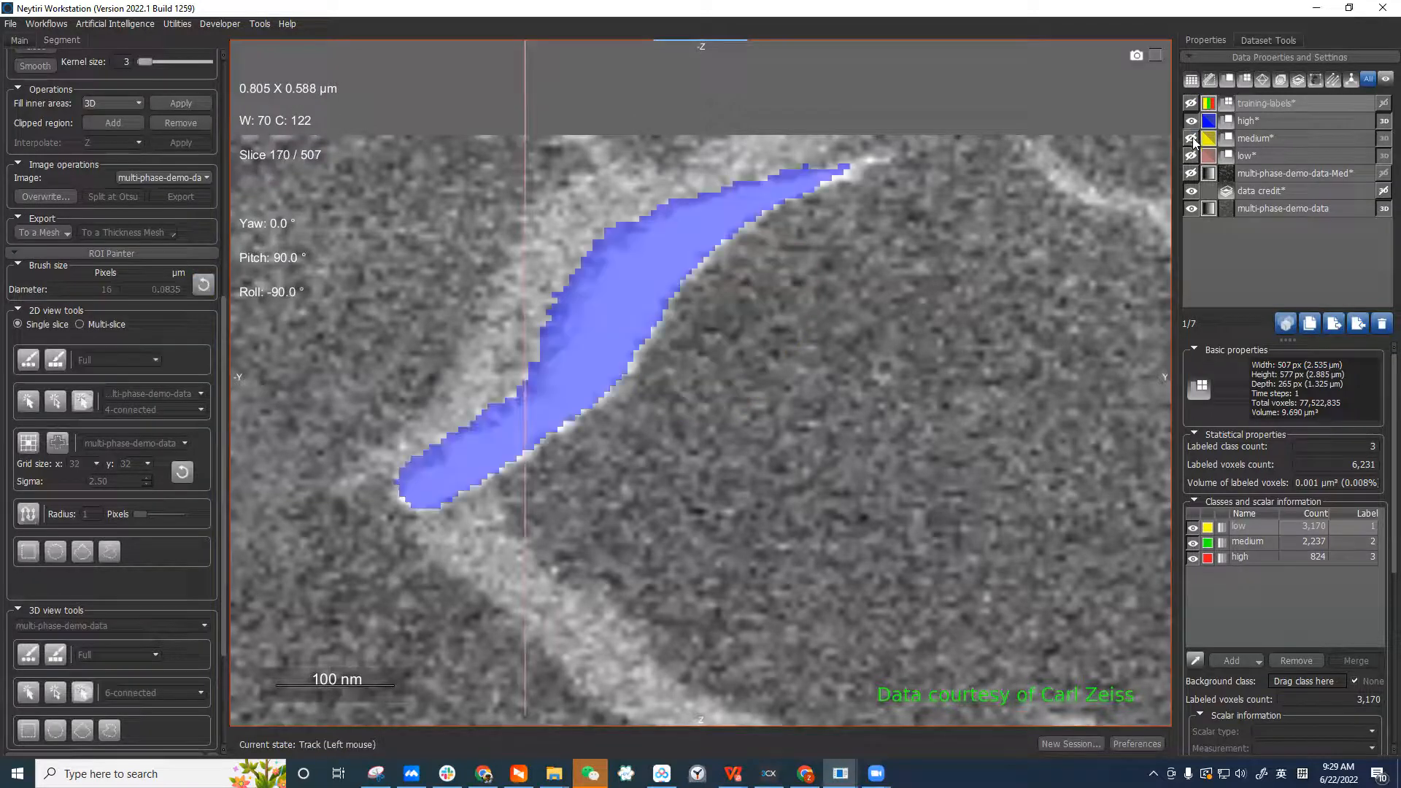
click(1191, 155)
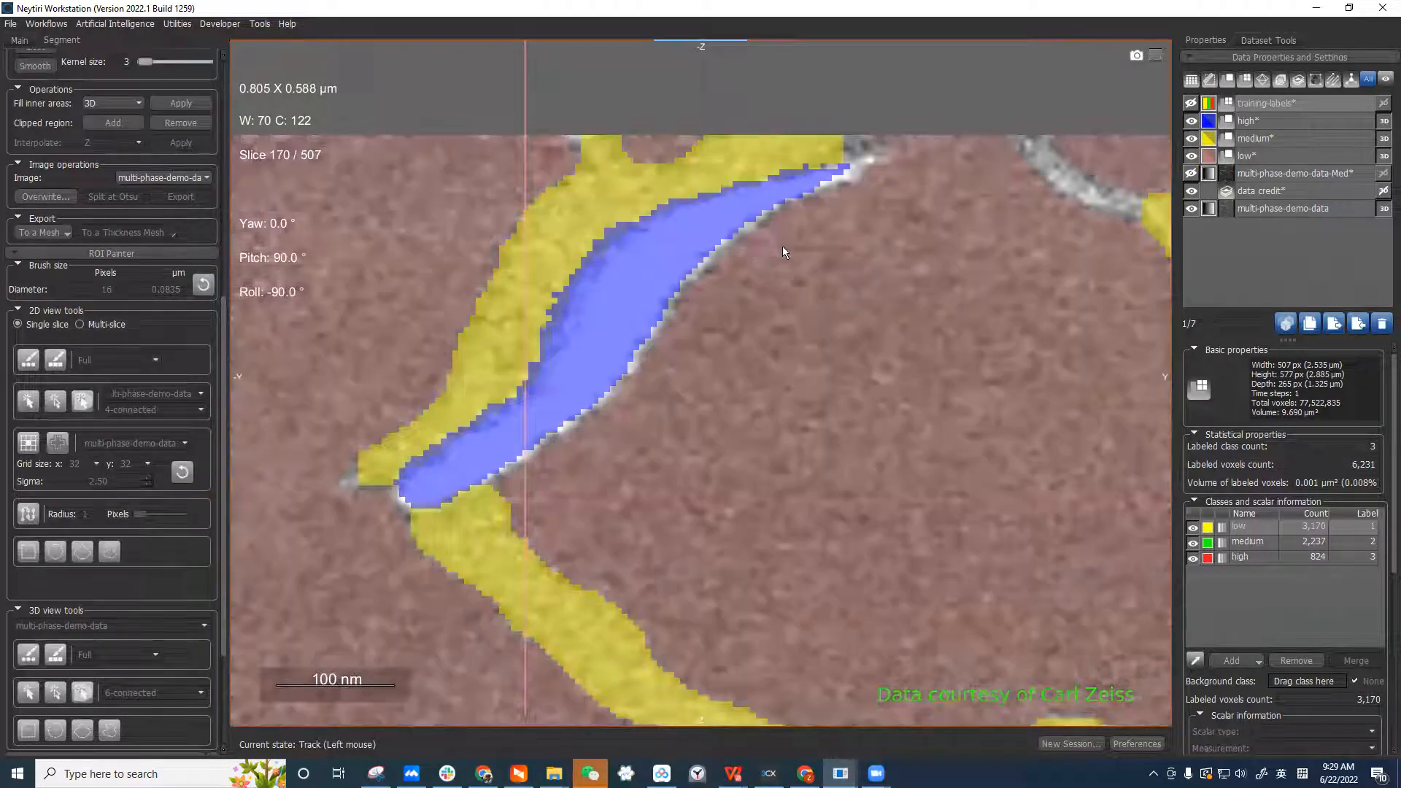
Examine how the high, medium and low regions meet along the bright band up close, through slices 164 to 176
right_drag(566, 262, 654, 274)
scroll(694, 210, up, 1)
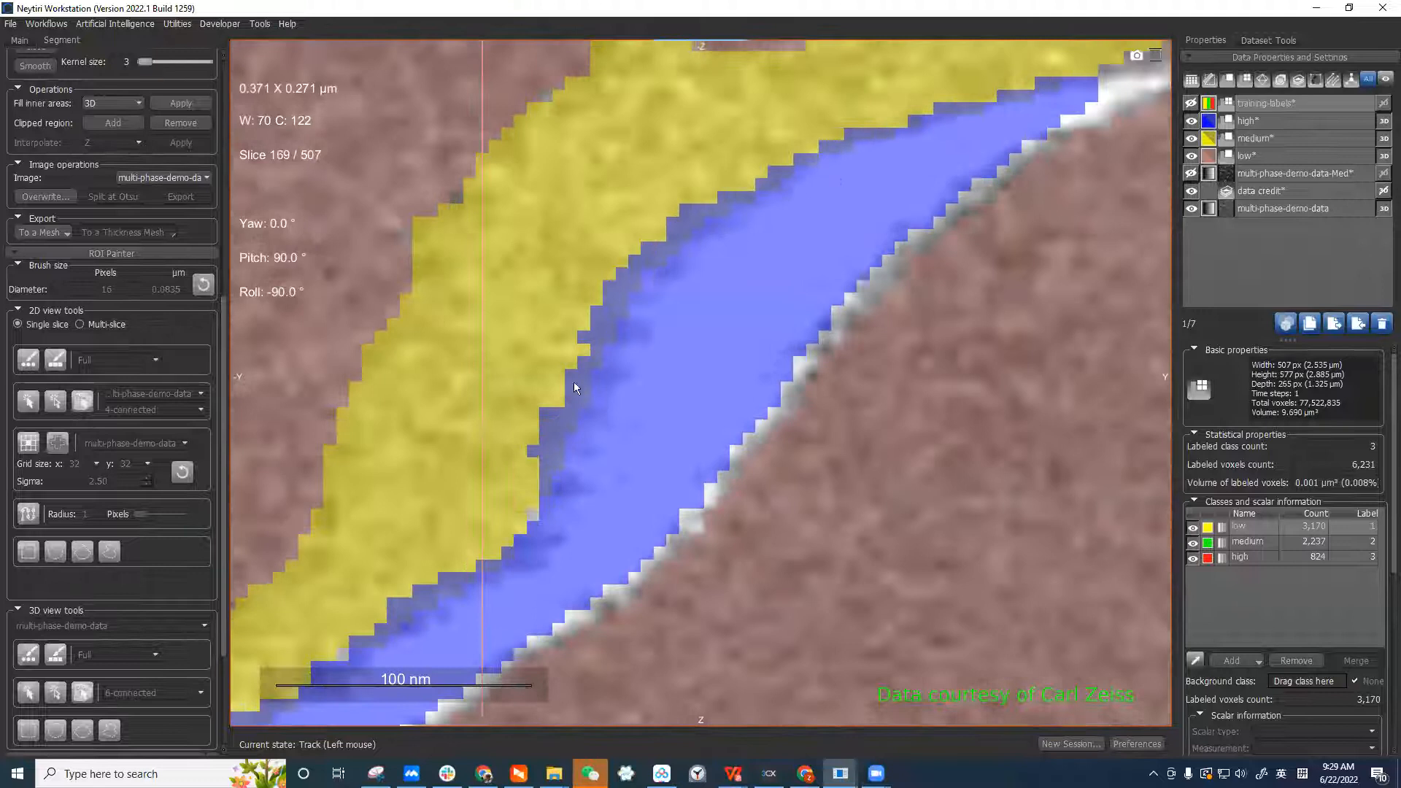
scroll(716, 322, up, 3)
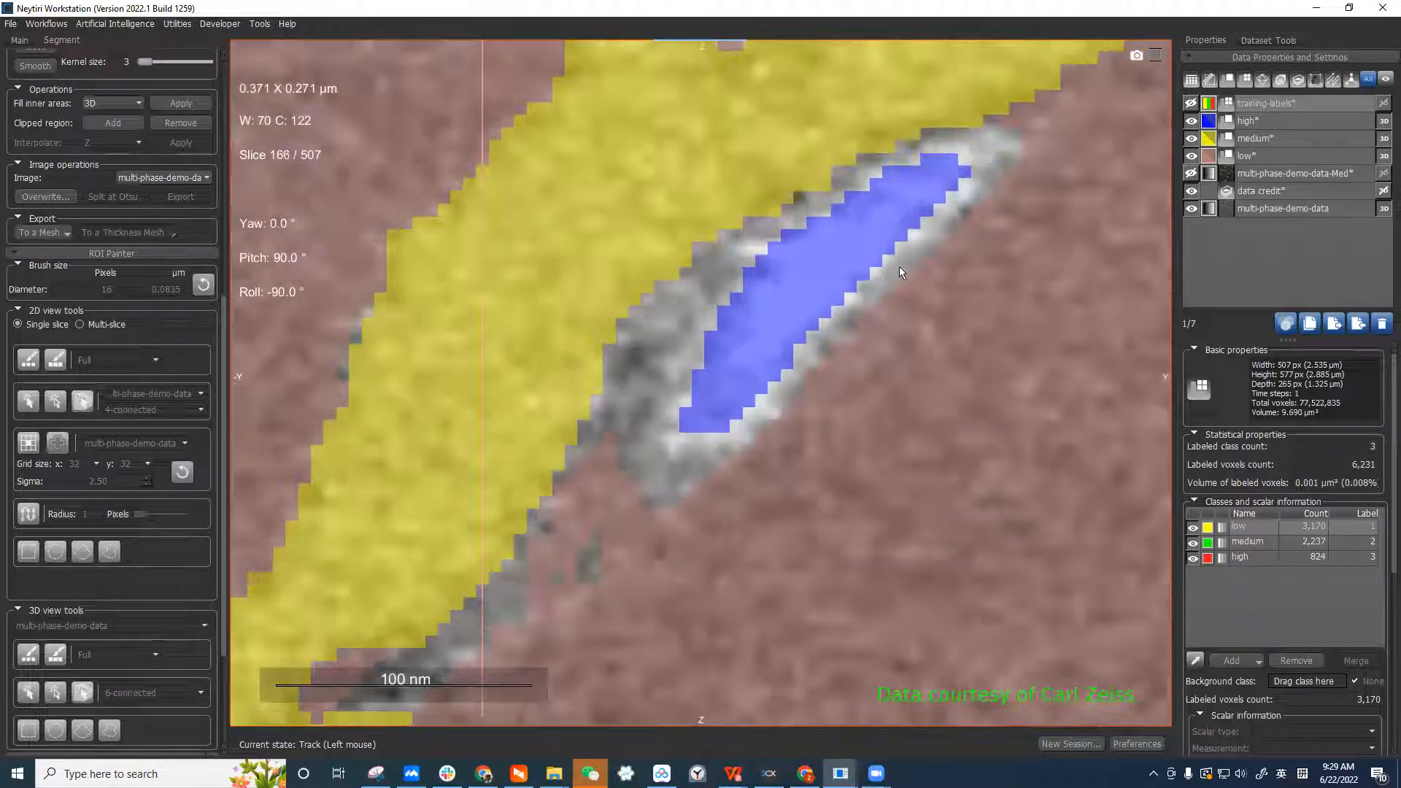
scroll(927, 226, up, 2)
scroll(802, 353, down, 8)
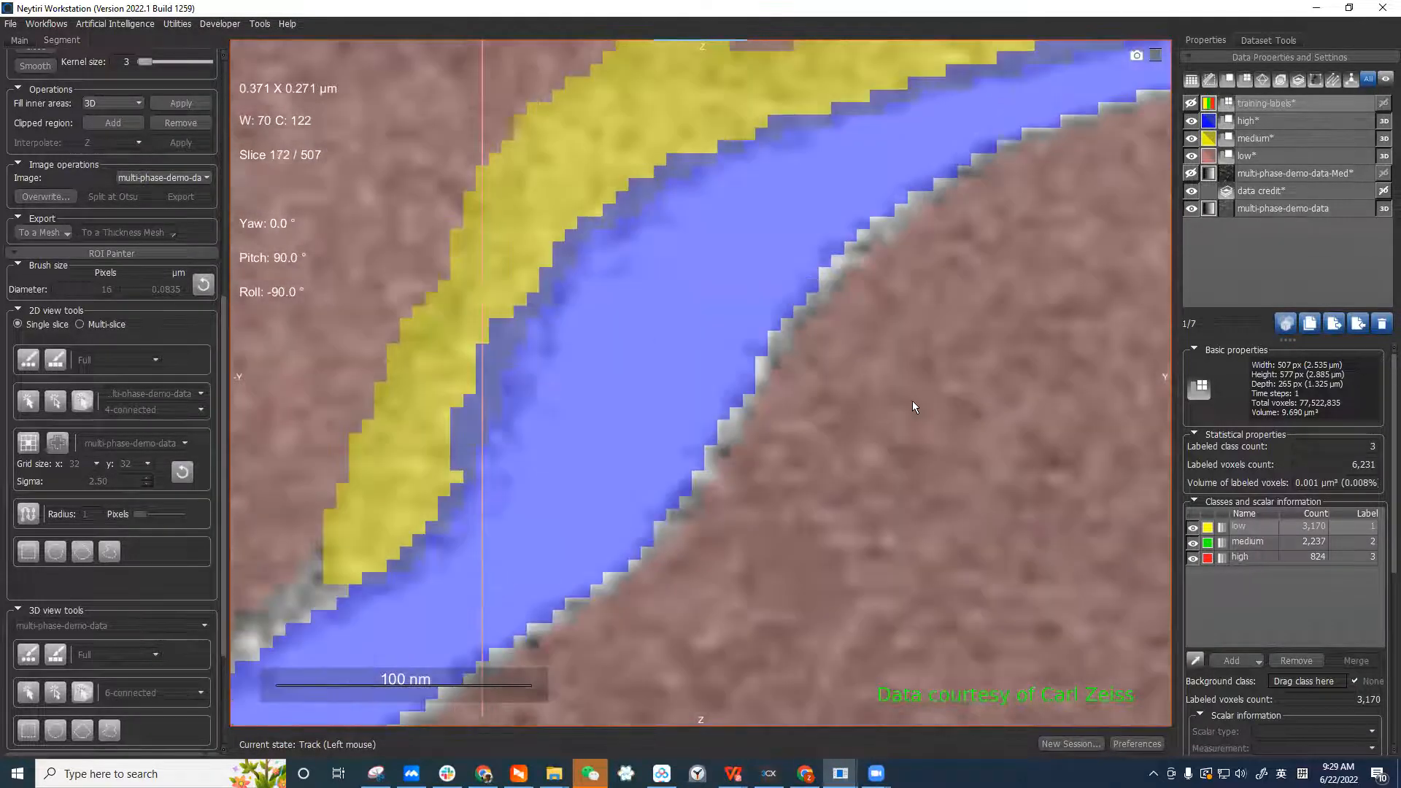
scroll(909, 402, down, 3)
right_drag(863, 413, 906, 262)
scroll(874, 319, down, 1)
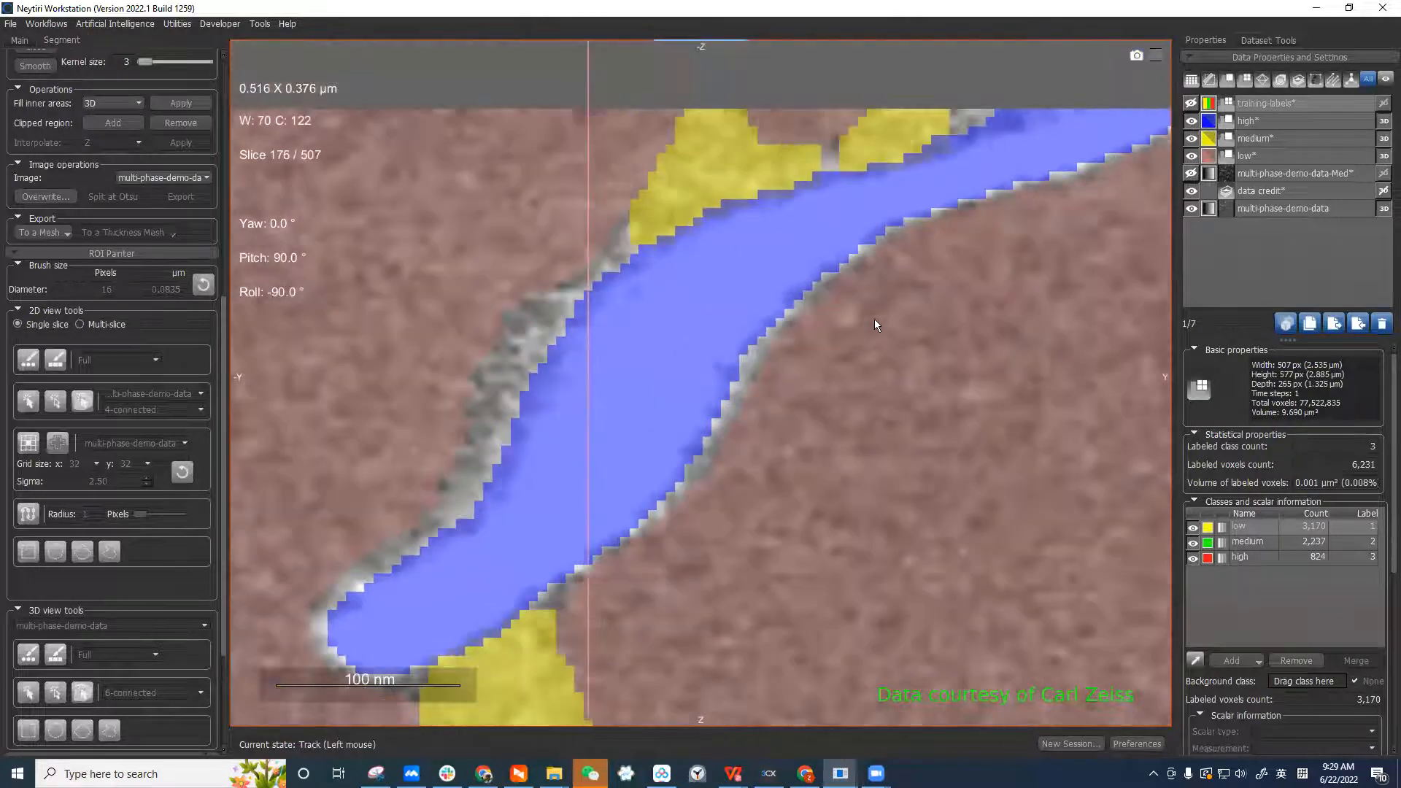
Examine the phase segmentation across the full slice, from slice 175 back to slice 172
right_drag(845, 475, 864, 519)
middle_drag(905, 577, 793, 452)
right_drag(831, 460, 892, 392)
middle_drag(872, 444, 806, 305)
right_drag(827, 498, 882, 443)
scroll(927, 468, up, 1)
middle_drag(928, 442, 878, 225)
right_drag(878, 224, 812, 388)
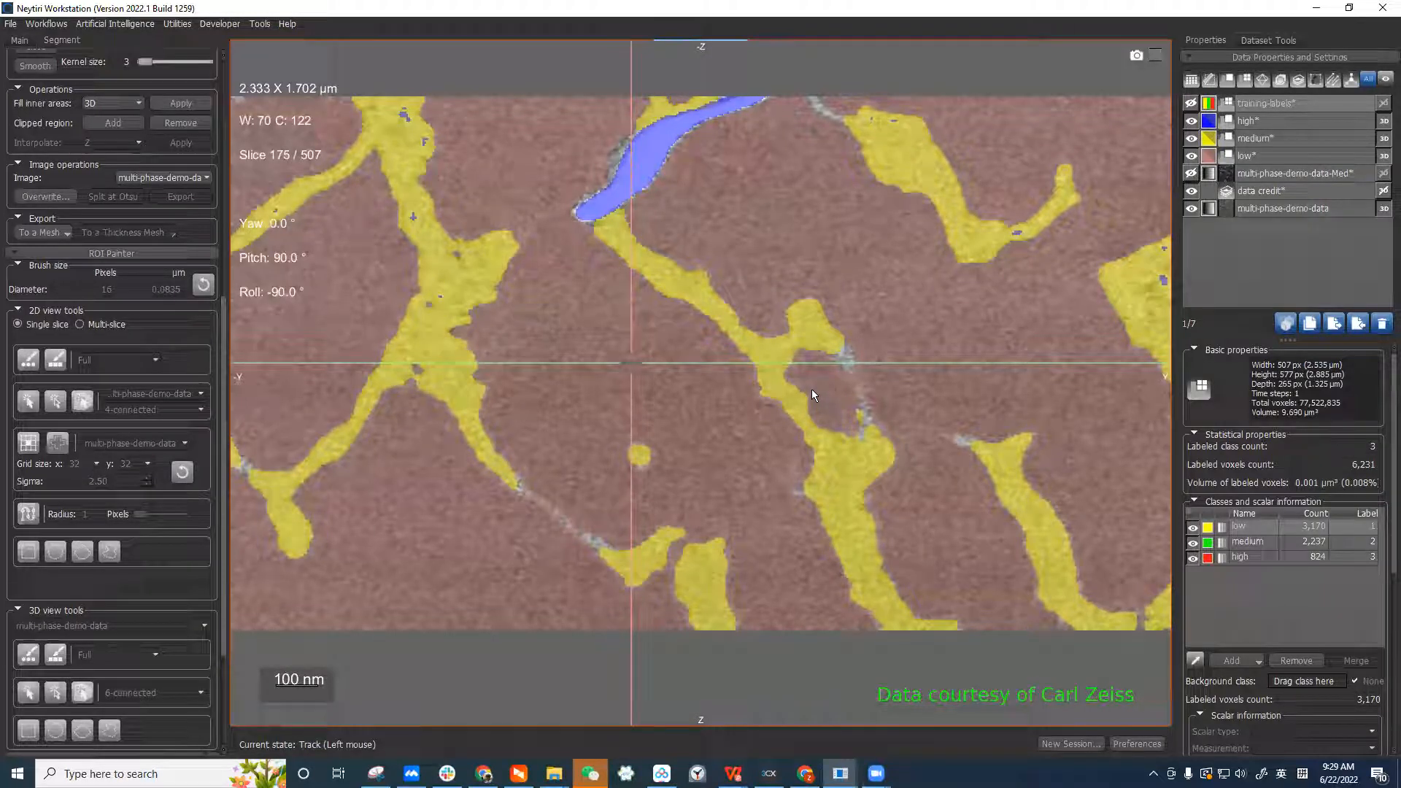
scroll(888, 426, up, 2)
scroll(888, 426, up, 1)
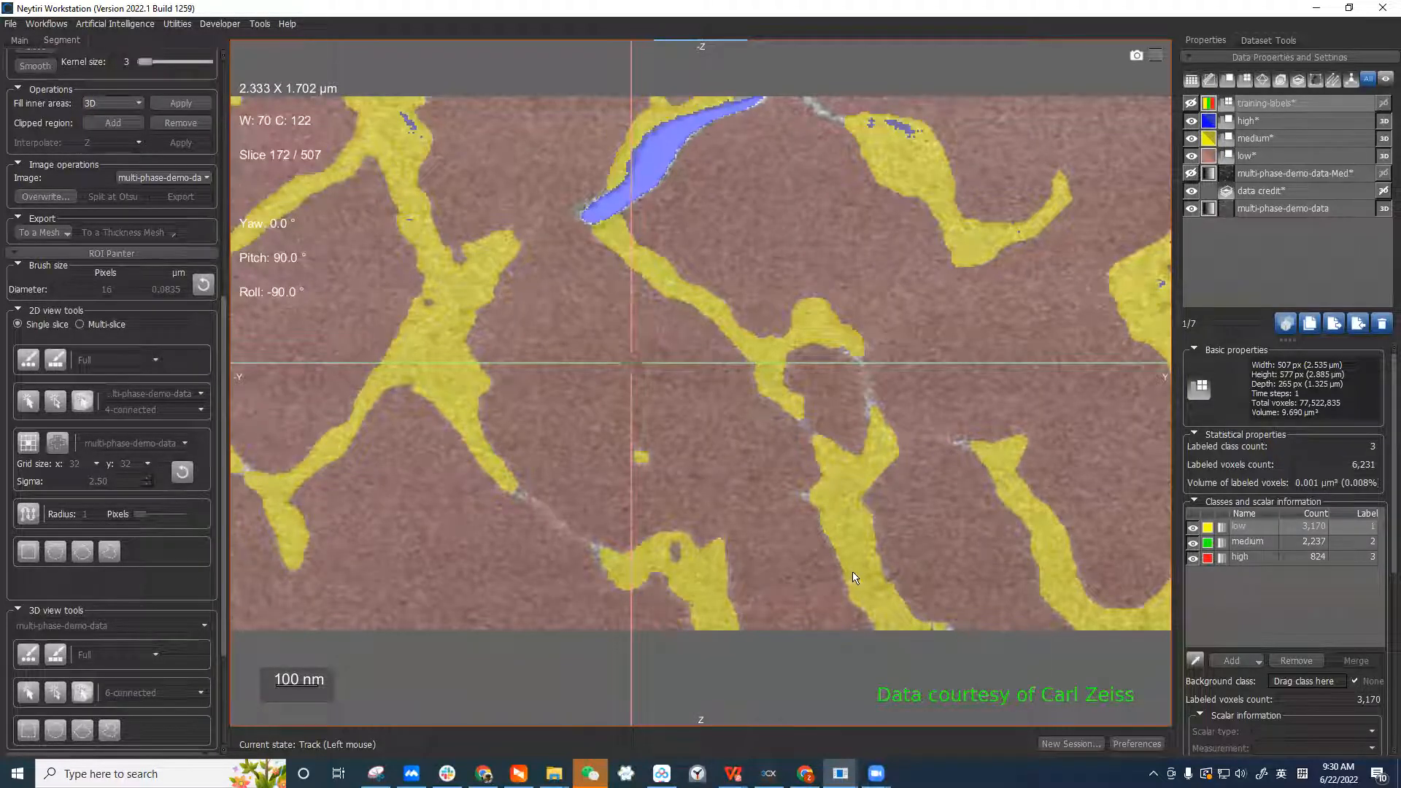
Restore the four-view layout with the 3D volume and the three slice orientations
mouse_move(876, 773)
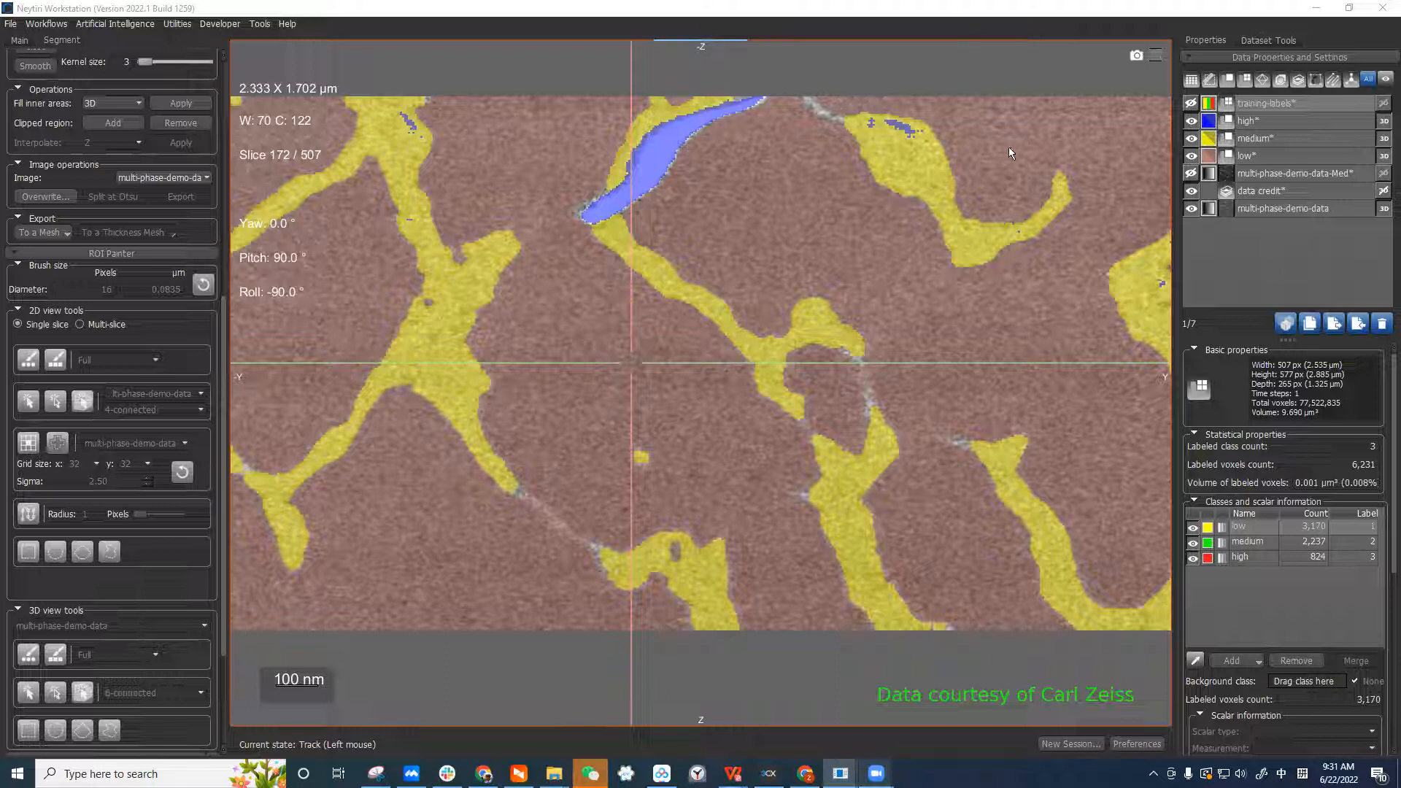
click(755, 17)
double_click(785, 111)
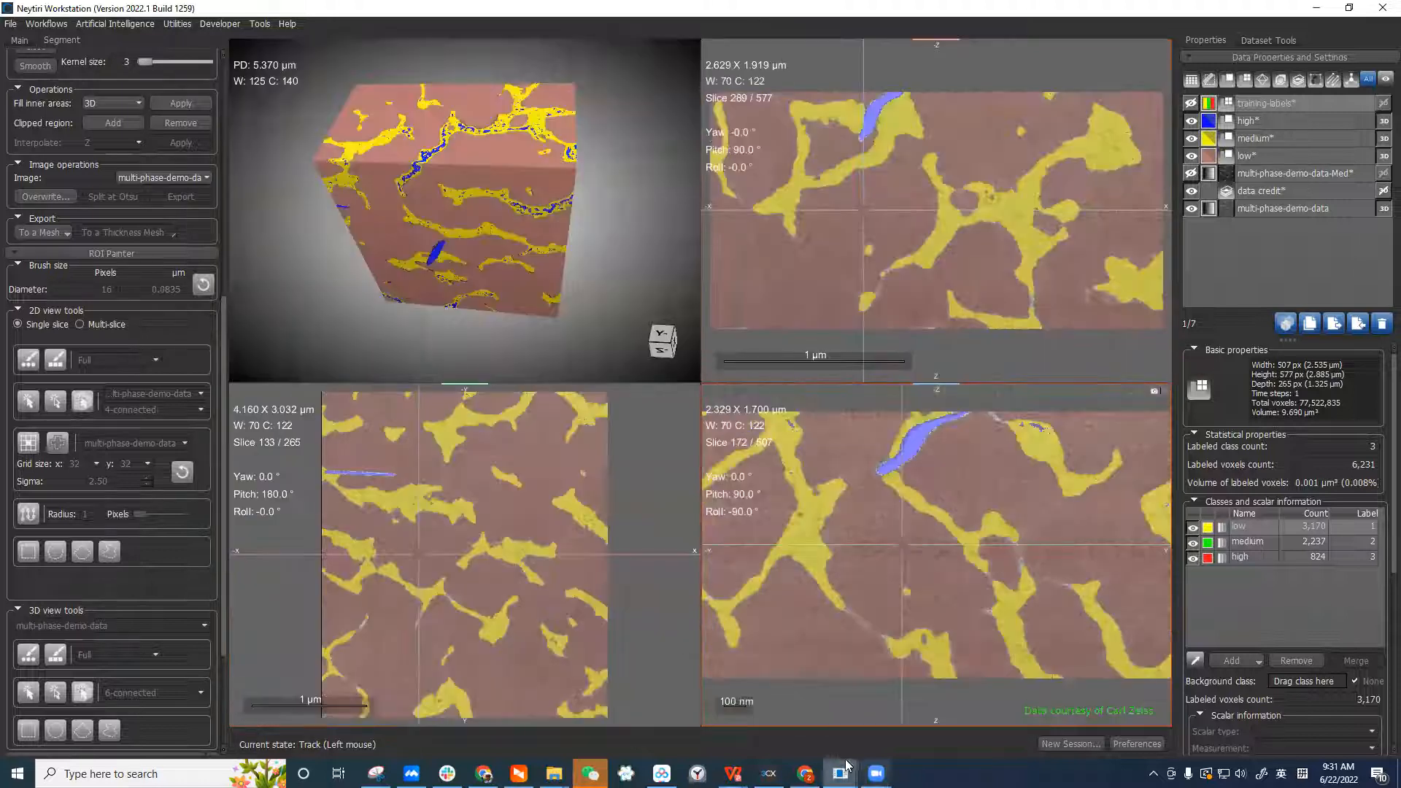
mouse_move(841, 773)
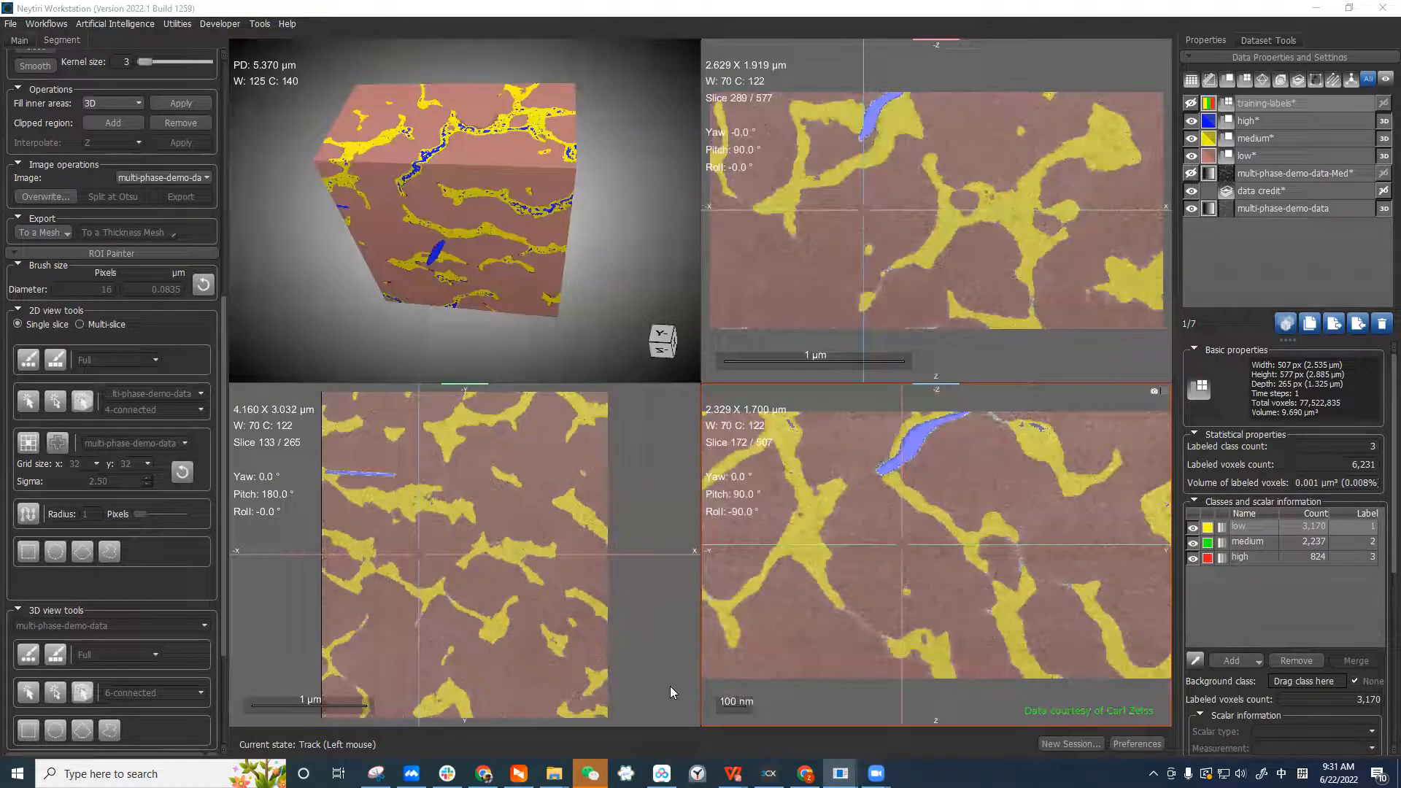